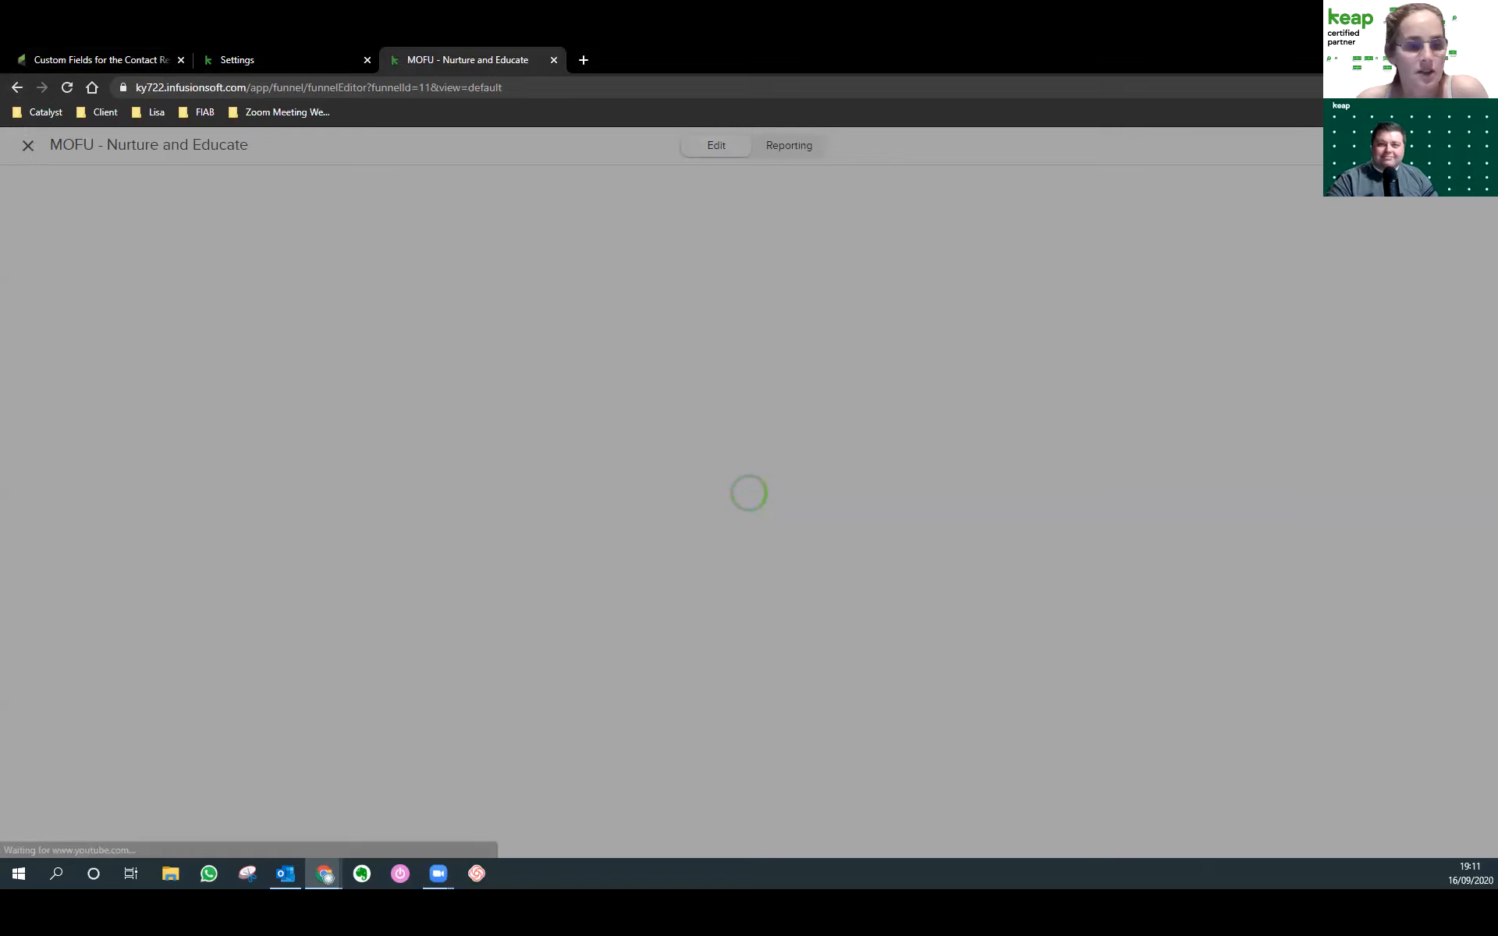
# Check the plan's first step, close the MOFU - Nurture and Educate campaign, and open Zoom Meeting Registrations.
pyautogui.hotkey('alt', 'Tab')
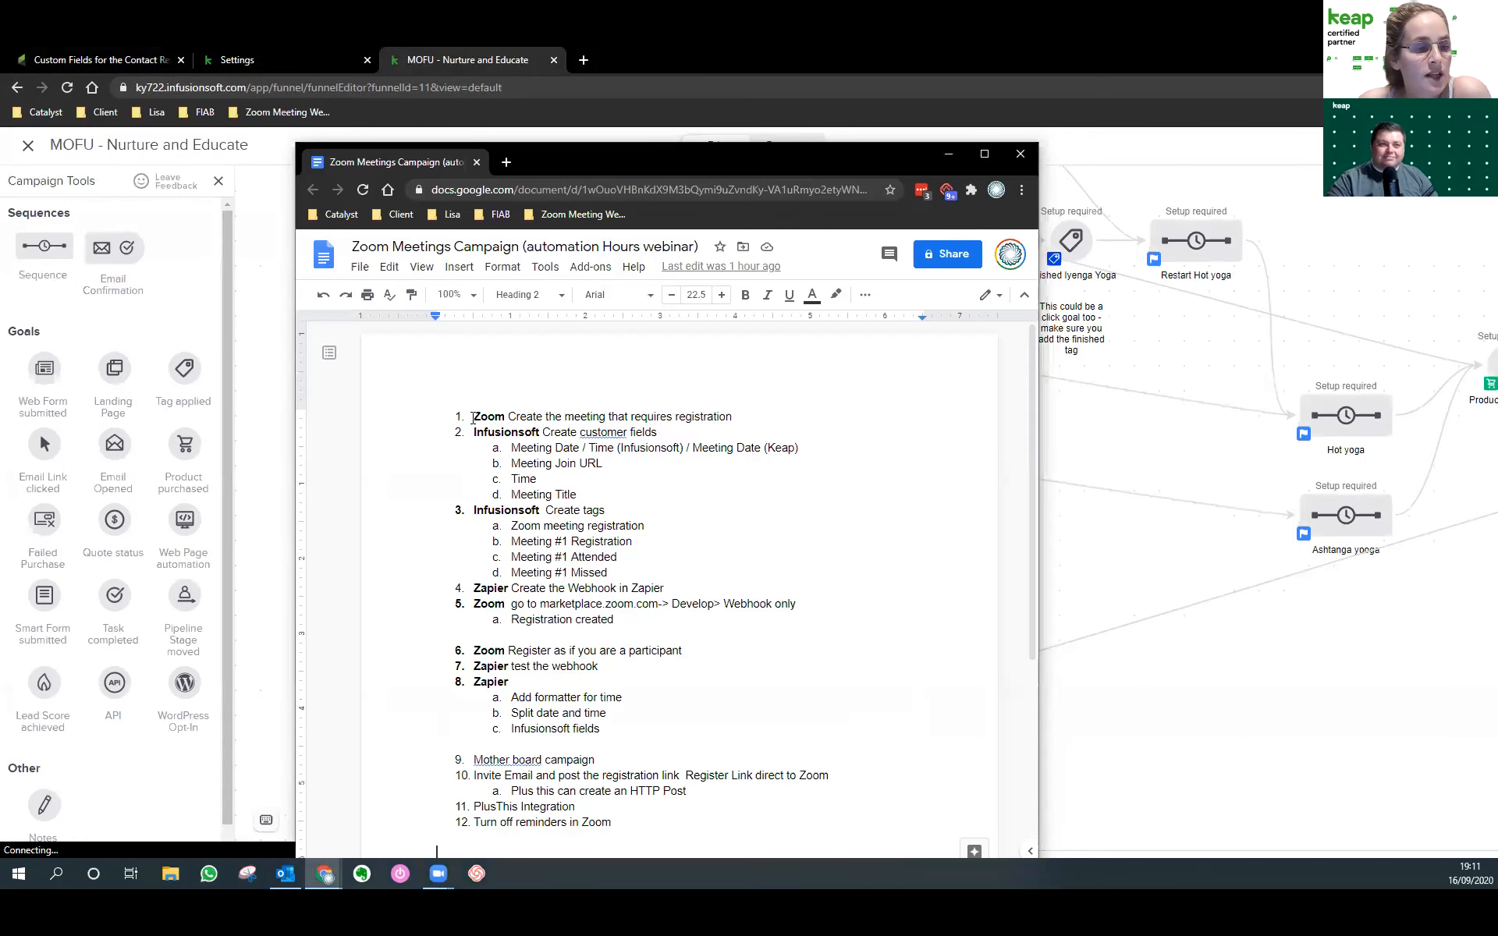
pyautogui.moveTo(470, 416); pyautogui.dragTo(741, 416)
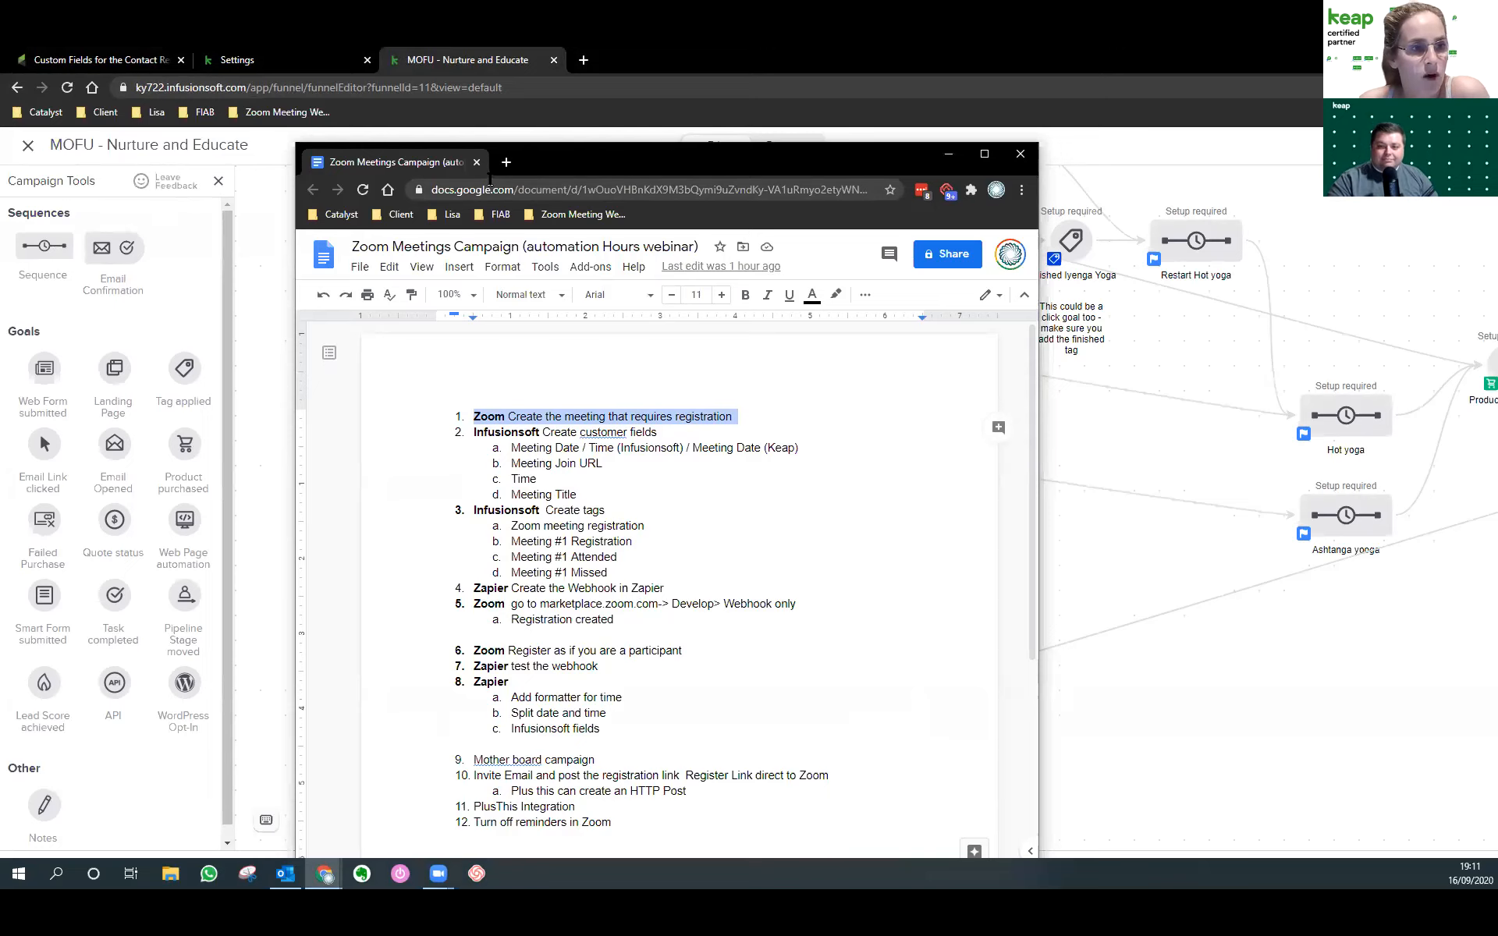
pyautogui.click(26, 149)
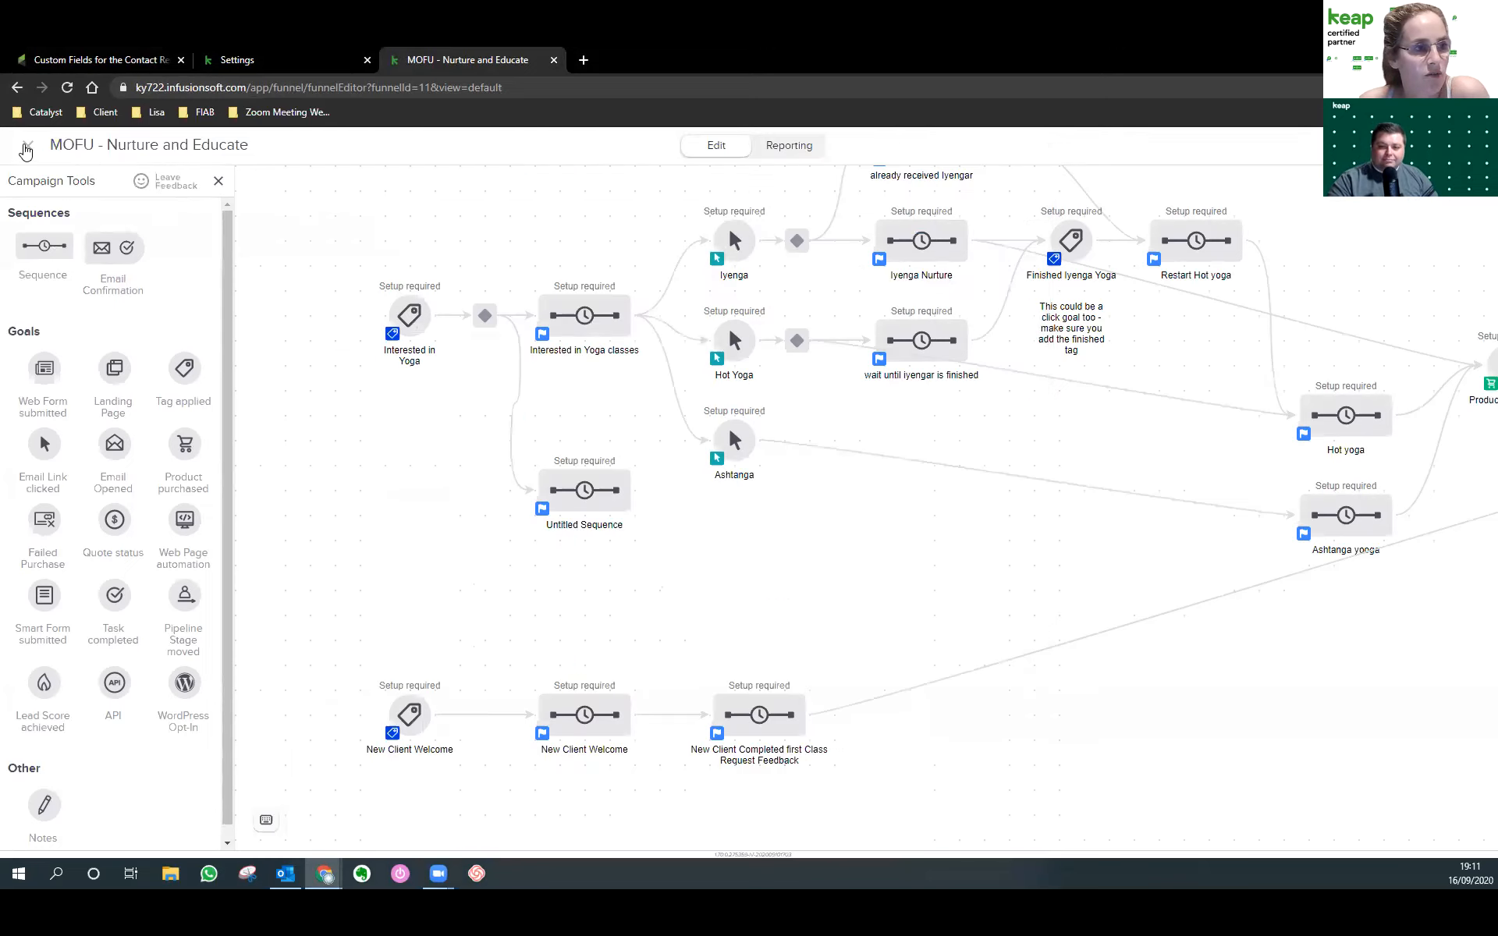
pyautogui.click(26, 149)
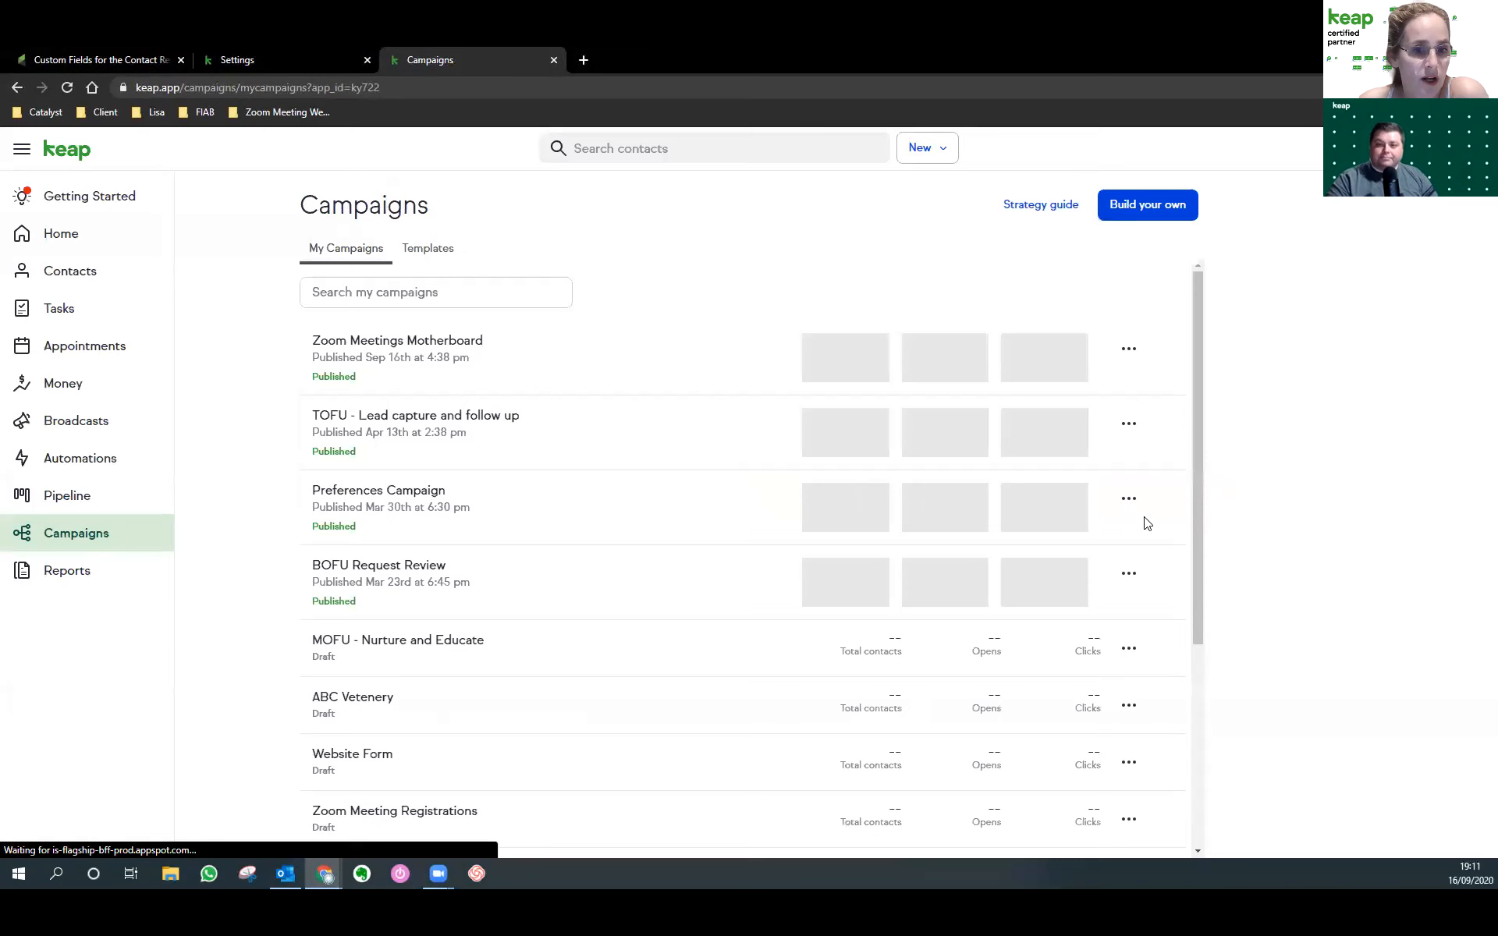
pyautogui.scroll(-2, 377, 633)
pyautogui.scroll(2, 418, 664)
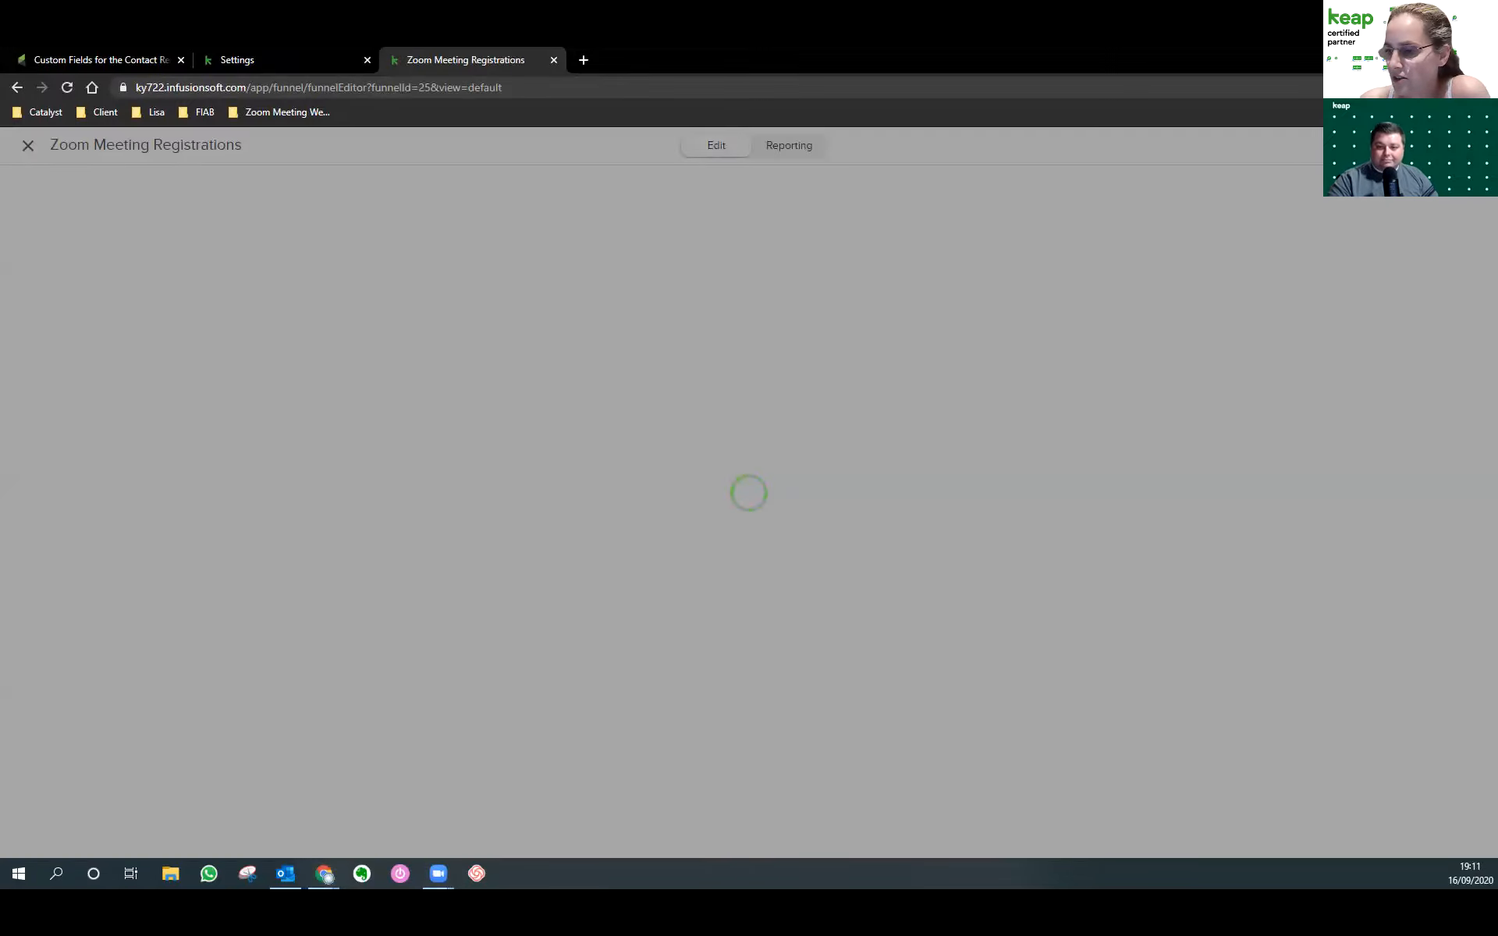
pyautogui.hotkey('alt', 'Tab')
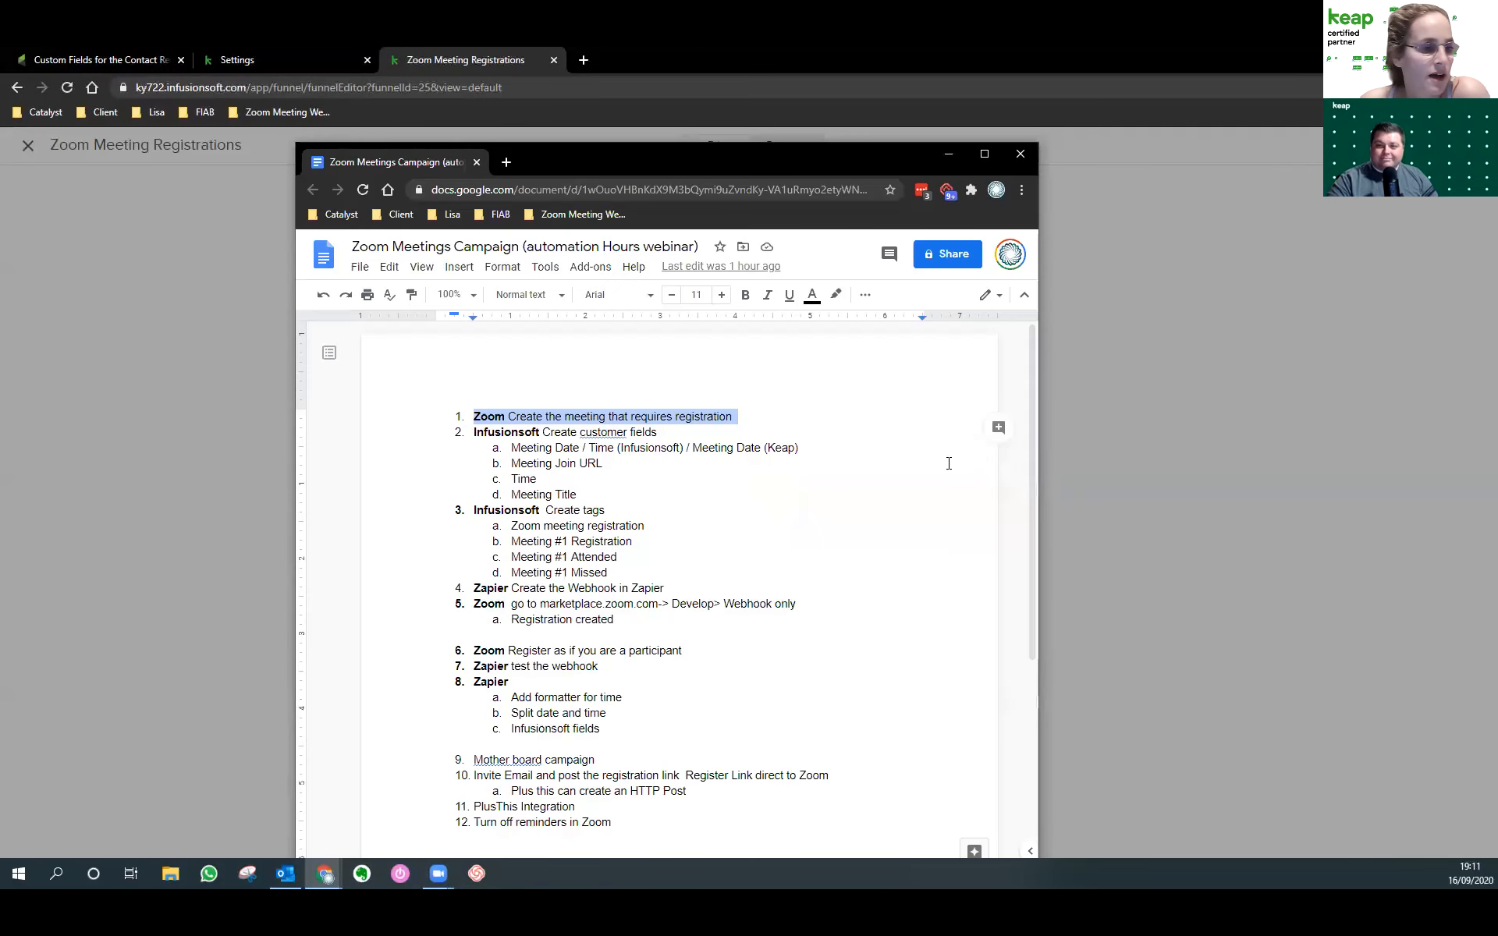
# Highlight checklist step 2 with its four custom fields and the tags to create.
pyautogui.click(745, 473)
pyautogui.moveTo(471, 439); pyautogui.dragTo(661, 437)
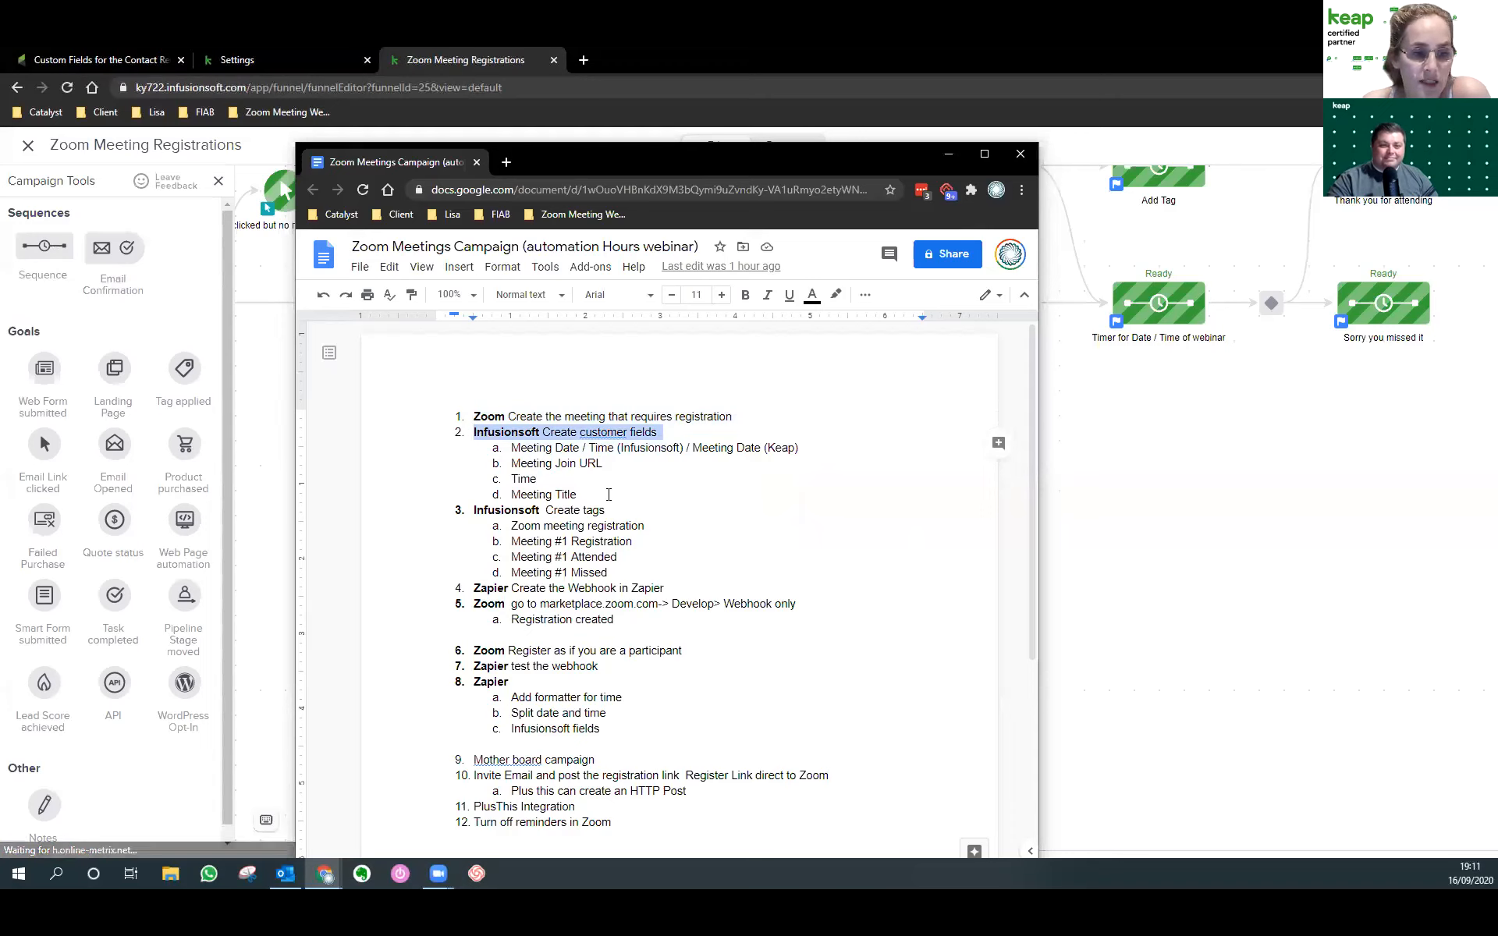
pyautogui.moveTo(613, 495); pyautogui.dragTo(449, 452)
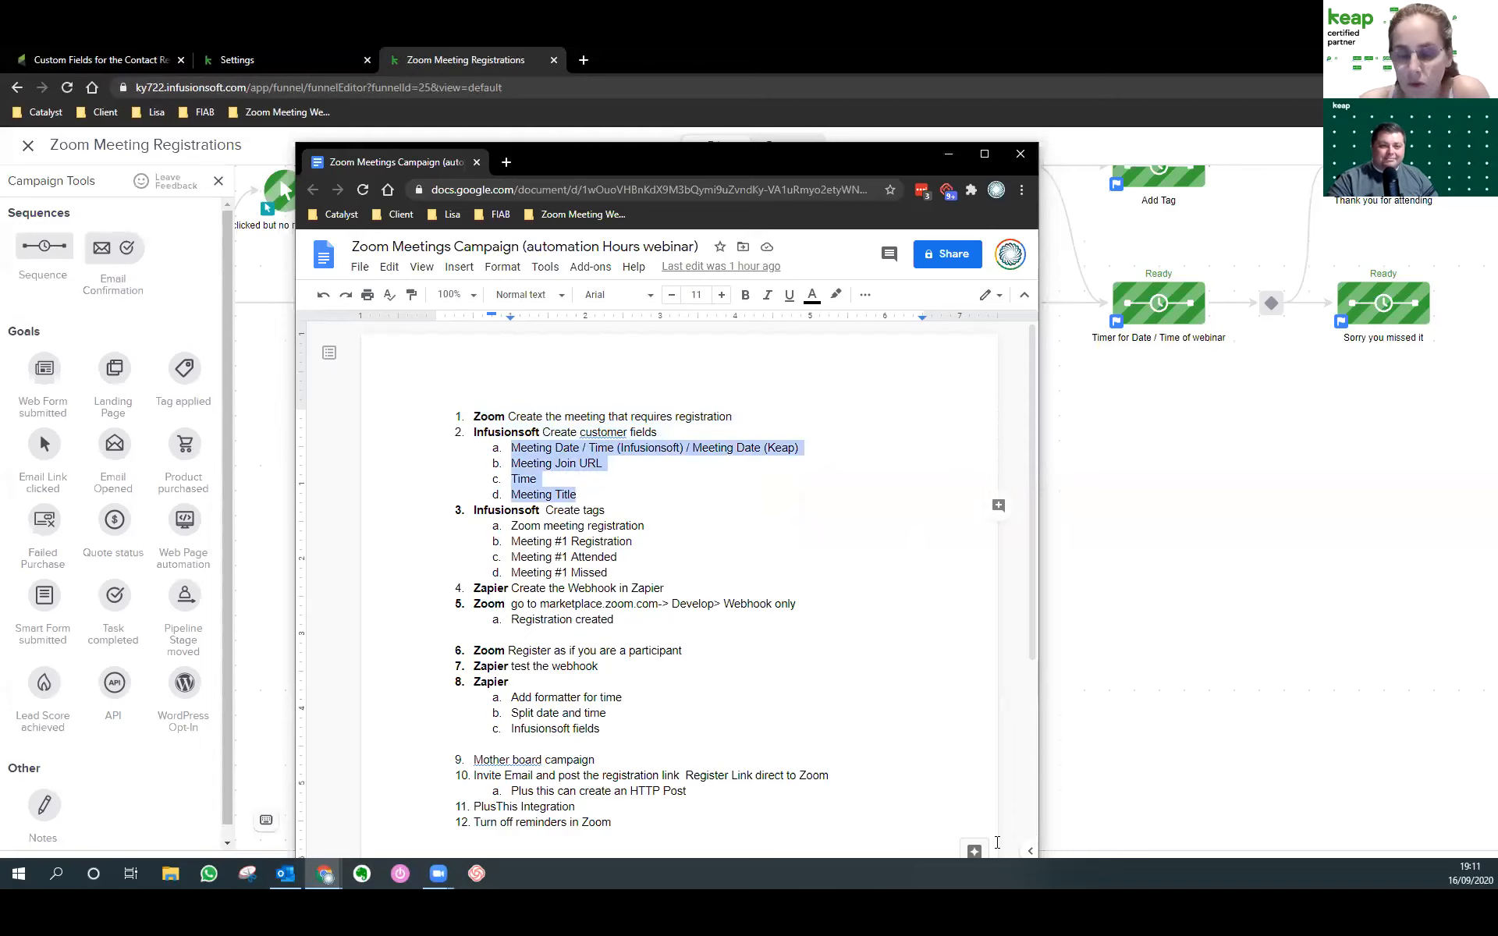
pyautogui.moveTo(640, 555); pyautogui.dragTo(496, 525)
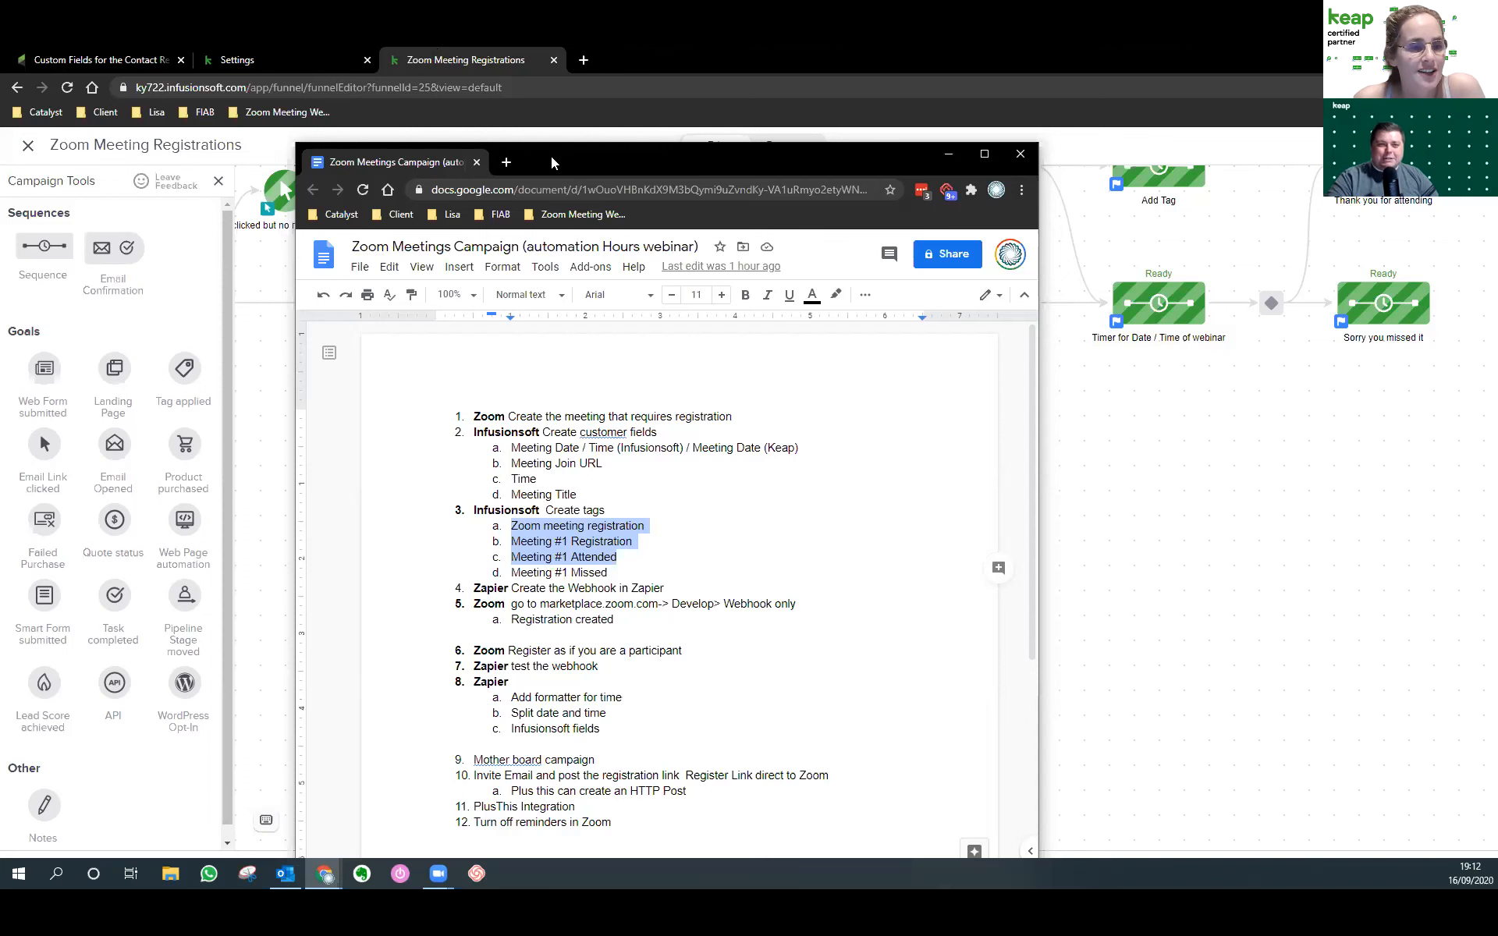
# Move the plan document aside to pan the campaign canvas toward its opening steps.
pyautogui.moveTo(553, 162); pyautogui.dragTo(895, 141)
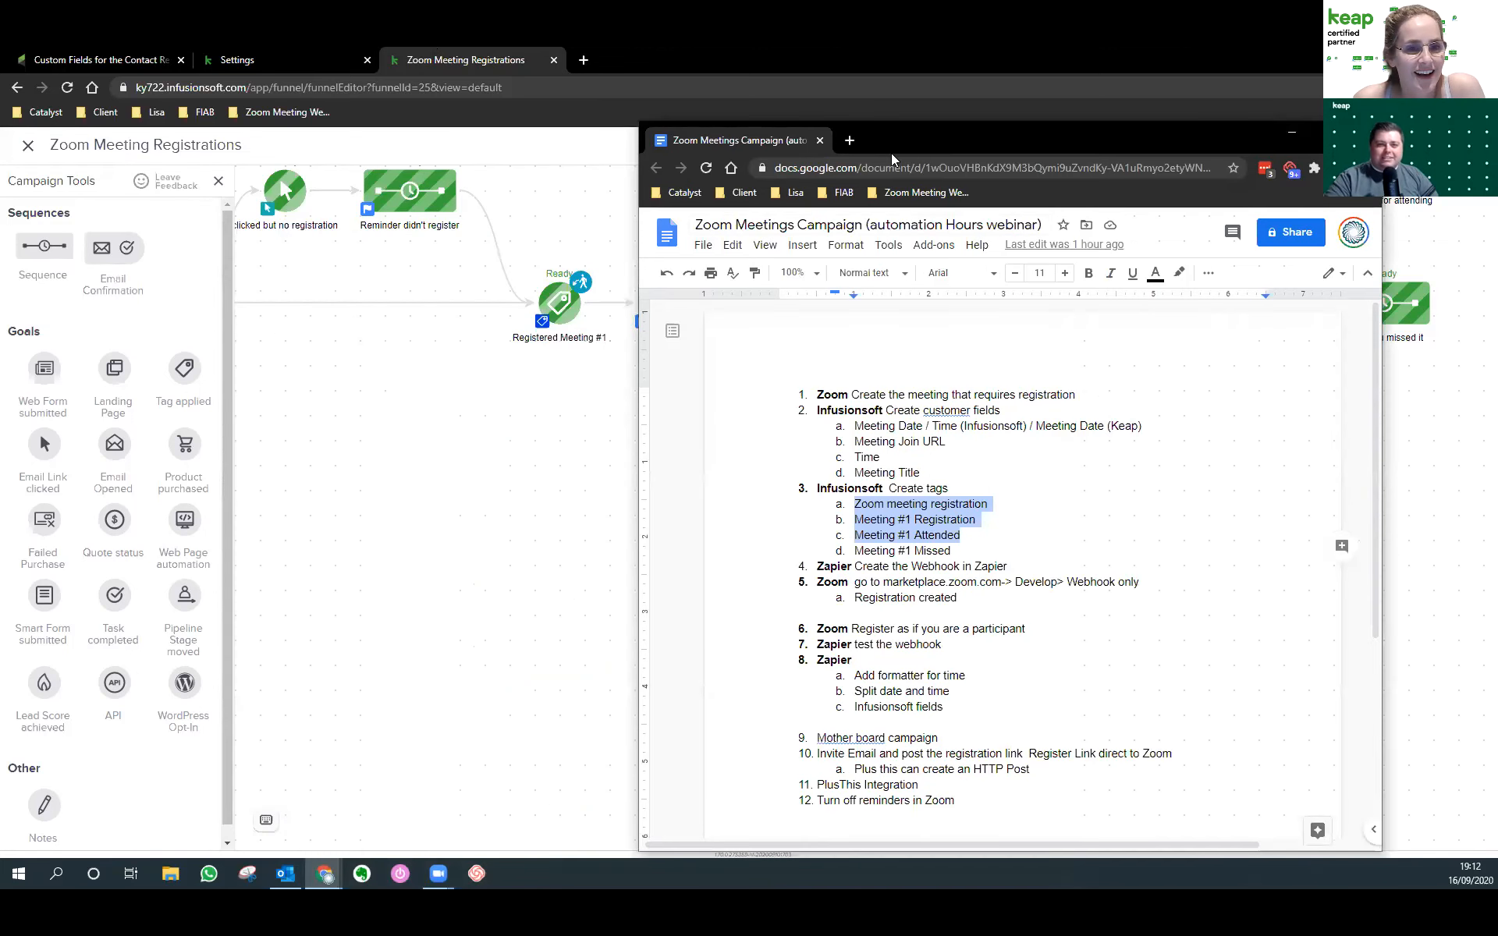
pyautogui.moveTo(429, 508); pyautogui.dragTo(832, 613)
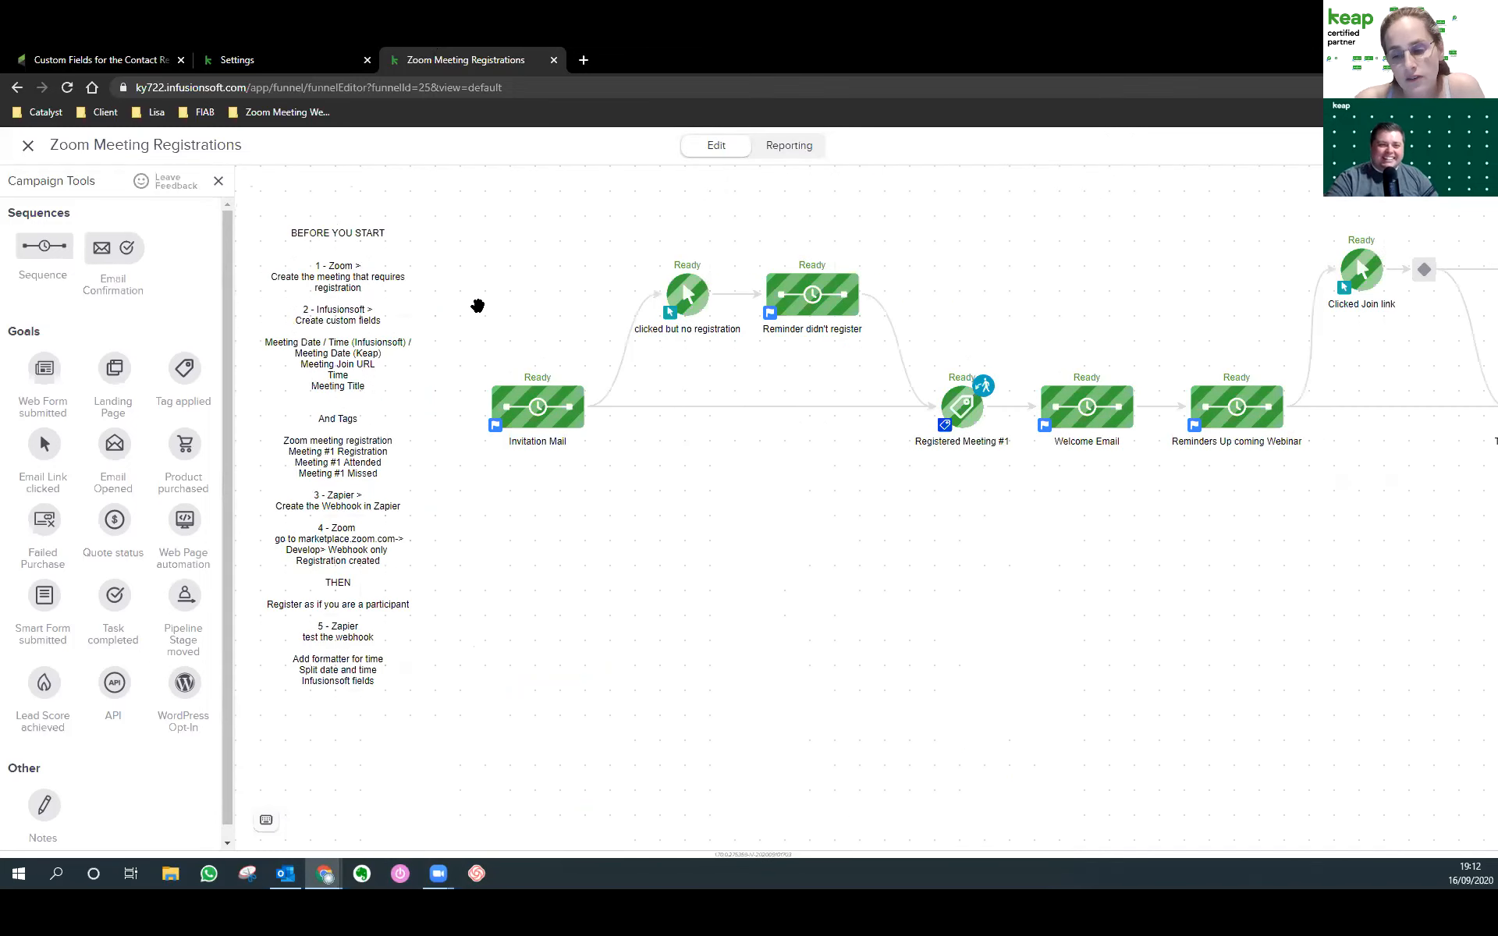
pyautogui.click(1489, 235)
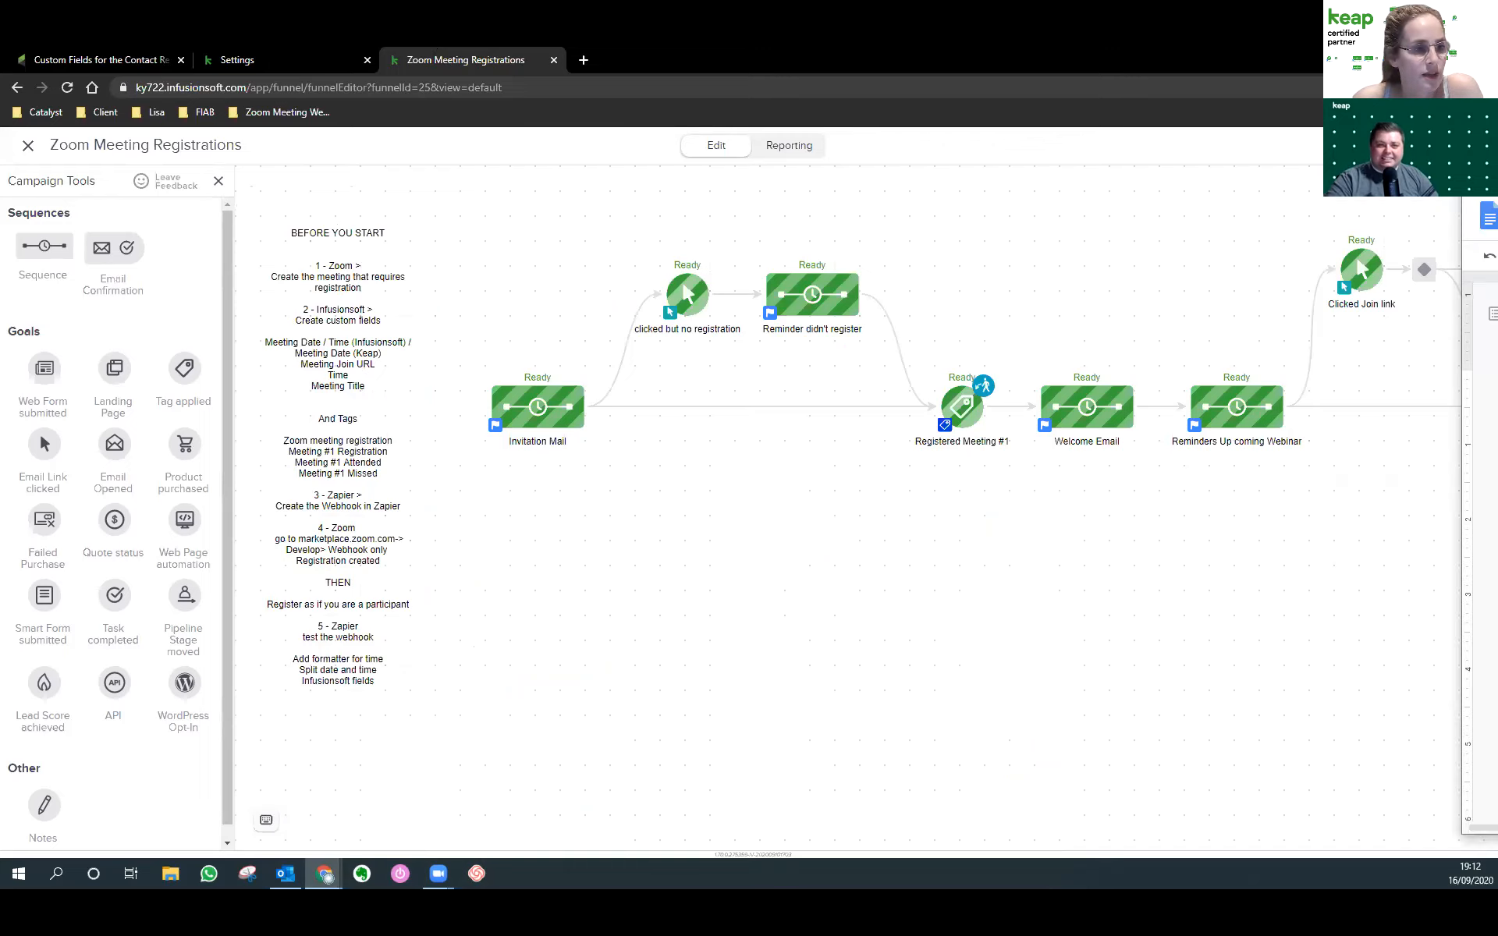
pyautogui.moveTo(1497, 131); pyautogui.dragTo(957, 146)
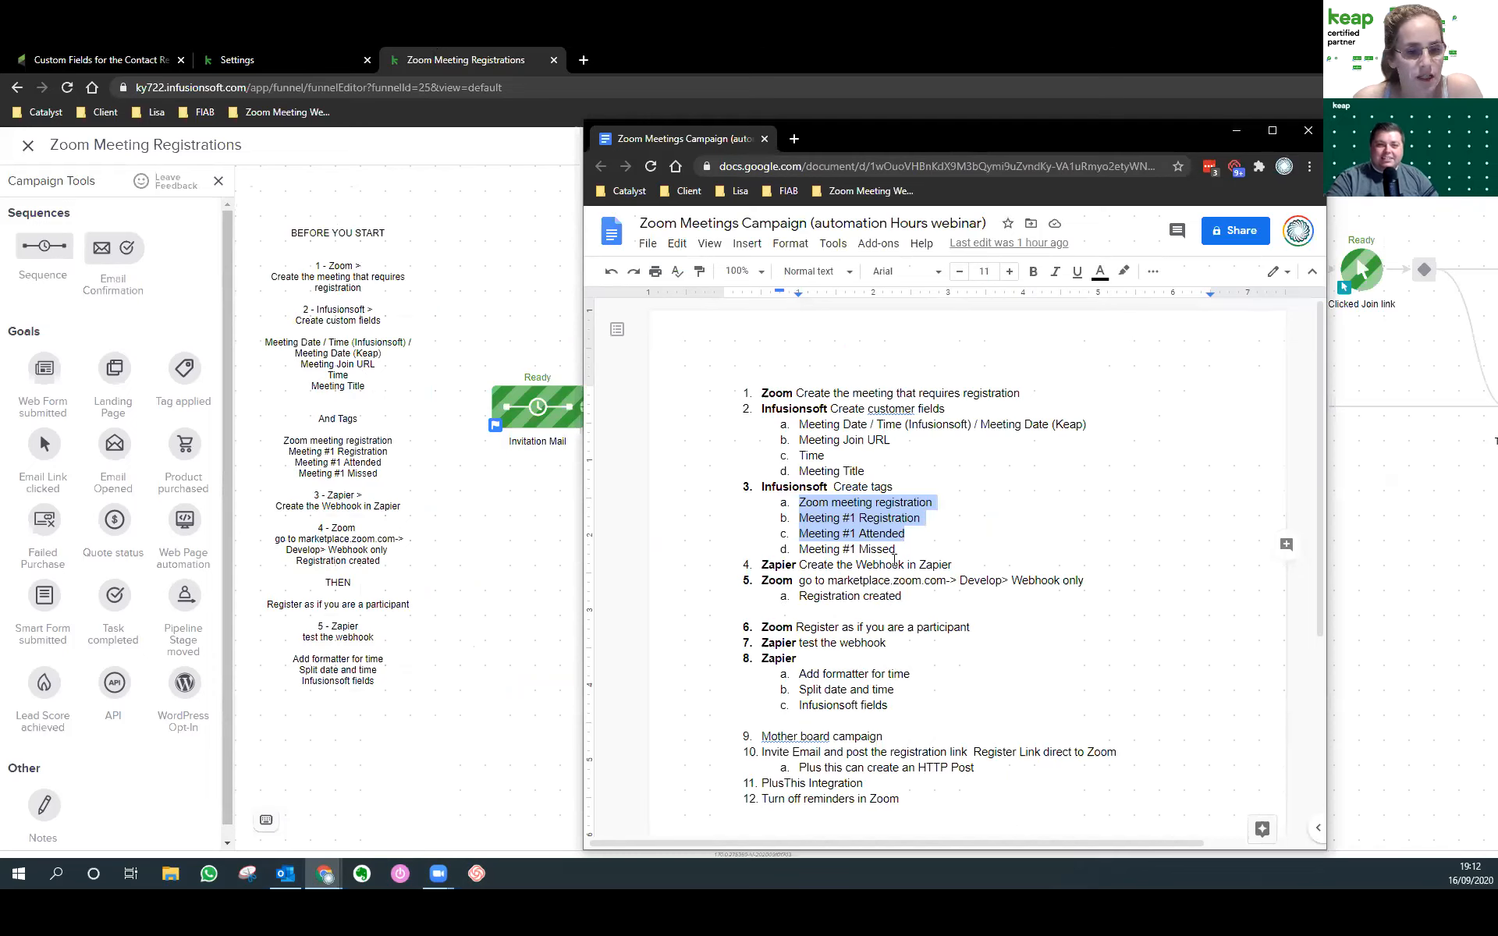
# Review checklist steps 4 and 5 on the Zapier and Zoom webhooks, then set the document aside.
pyautogui.click(953, 565)
pyautogui.keyDown('shift'); pyautogui.click(772, 564); pyautogui.keyUp('shift')
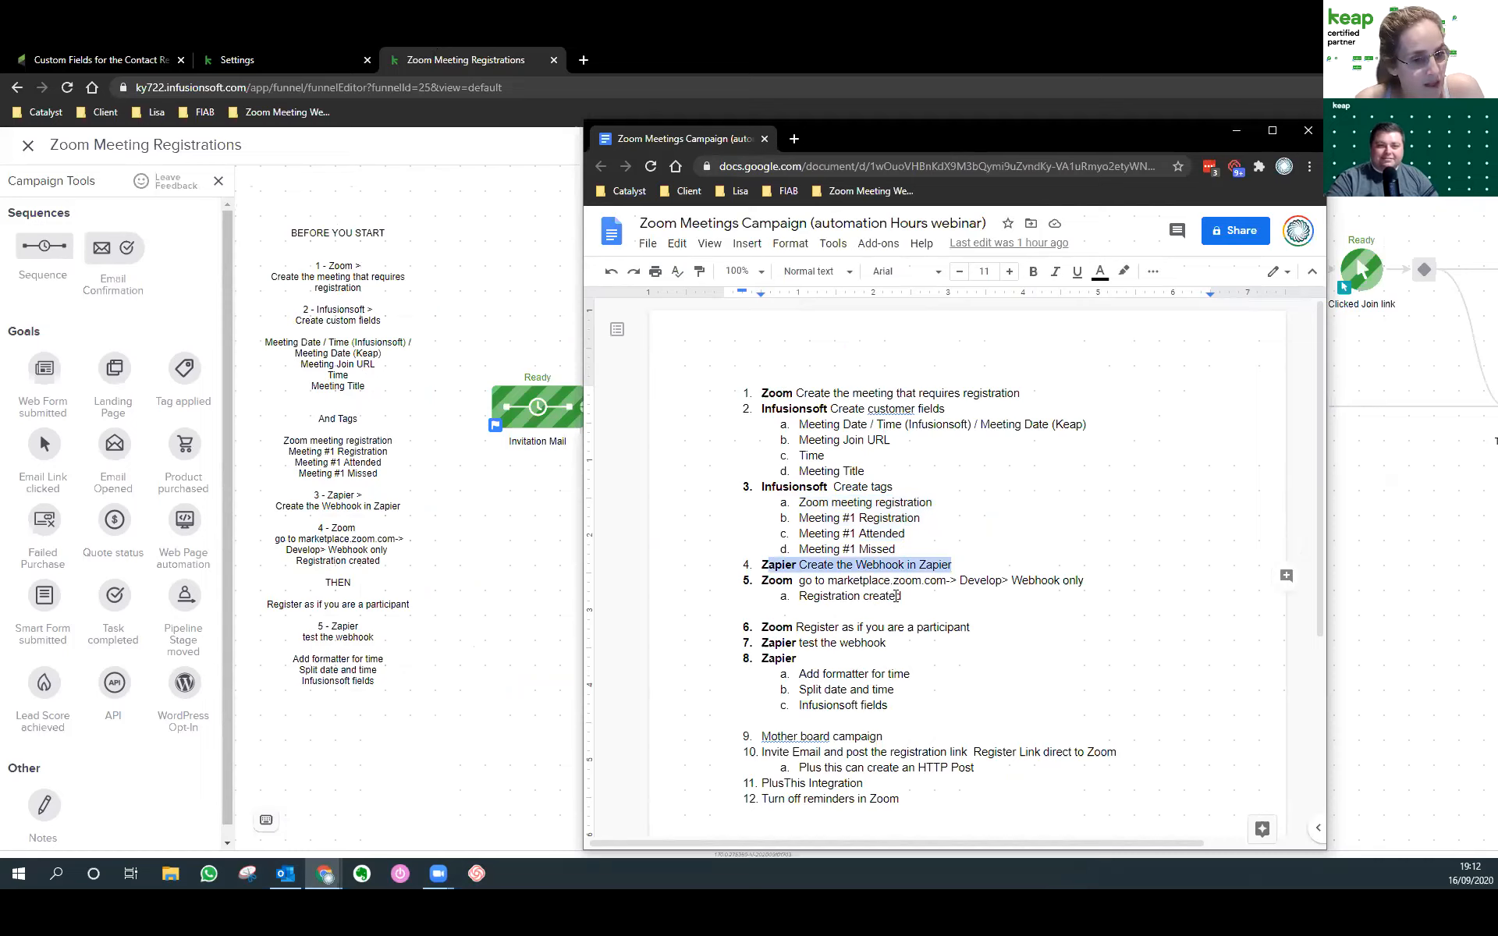
pyautogui.click(901, 597)
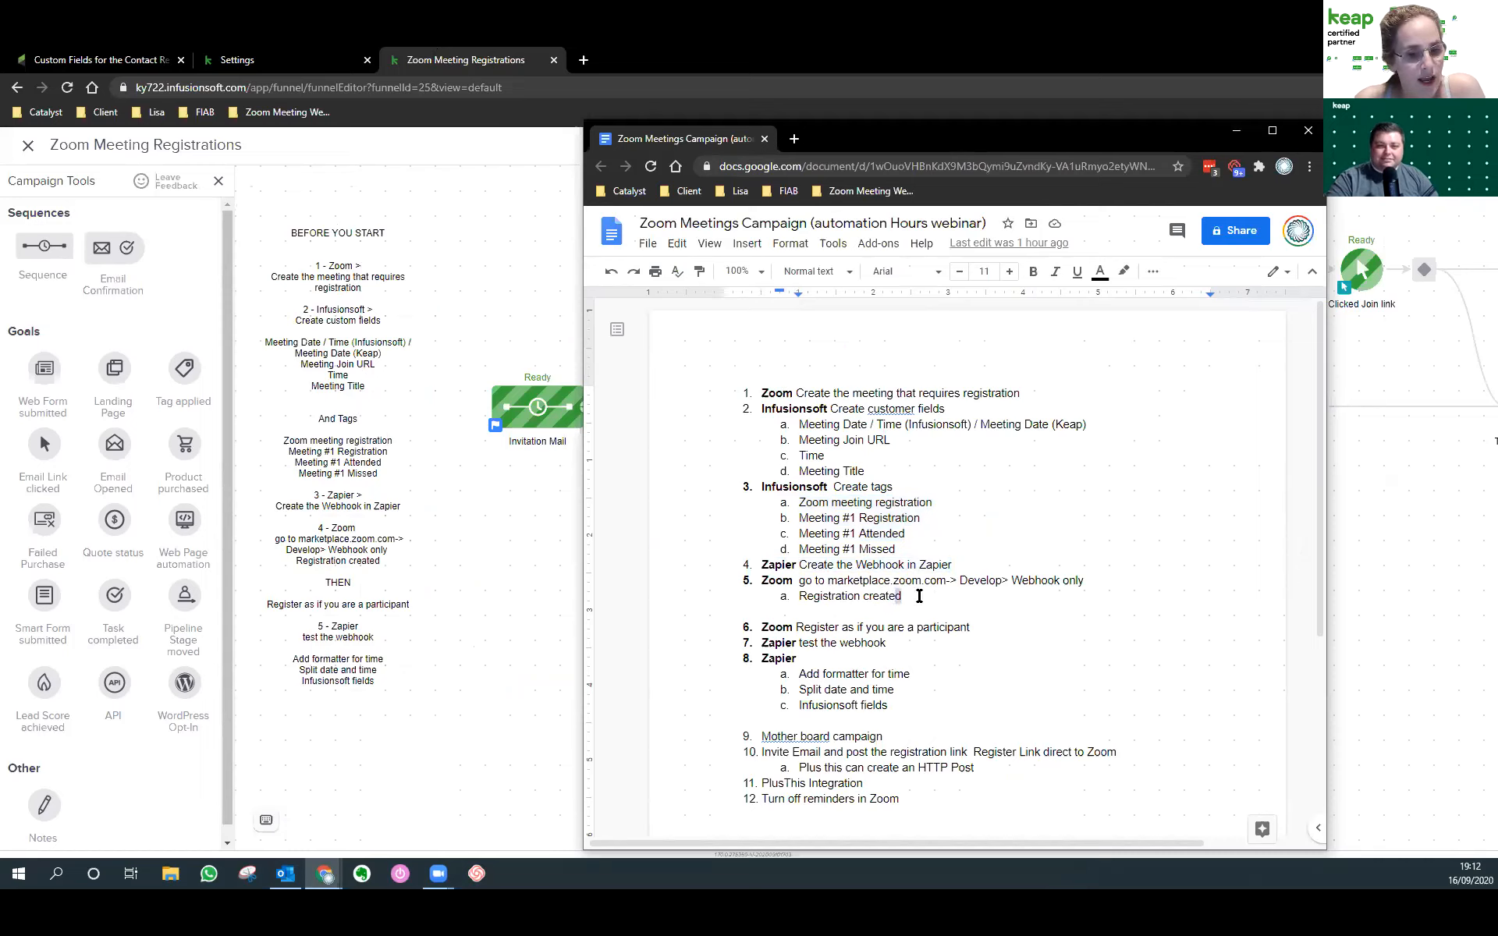
pyautogui.keyDown('shift'); pyautogui.click(793, 581); pyautogui.keyUp('shift')
pyautogui.click(885, 627)
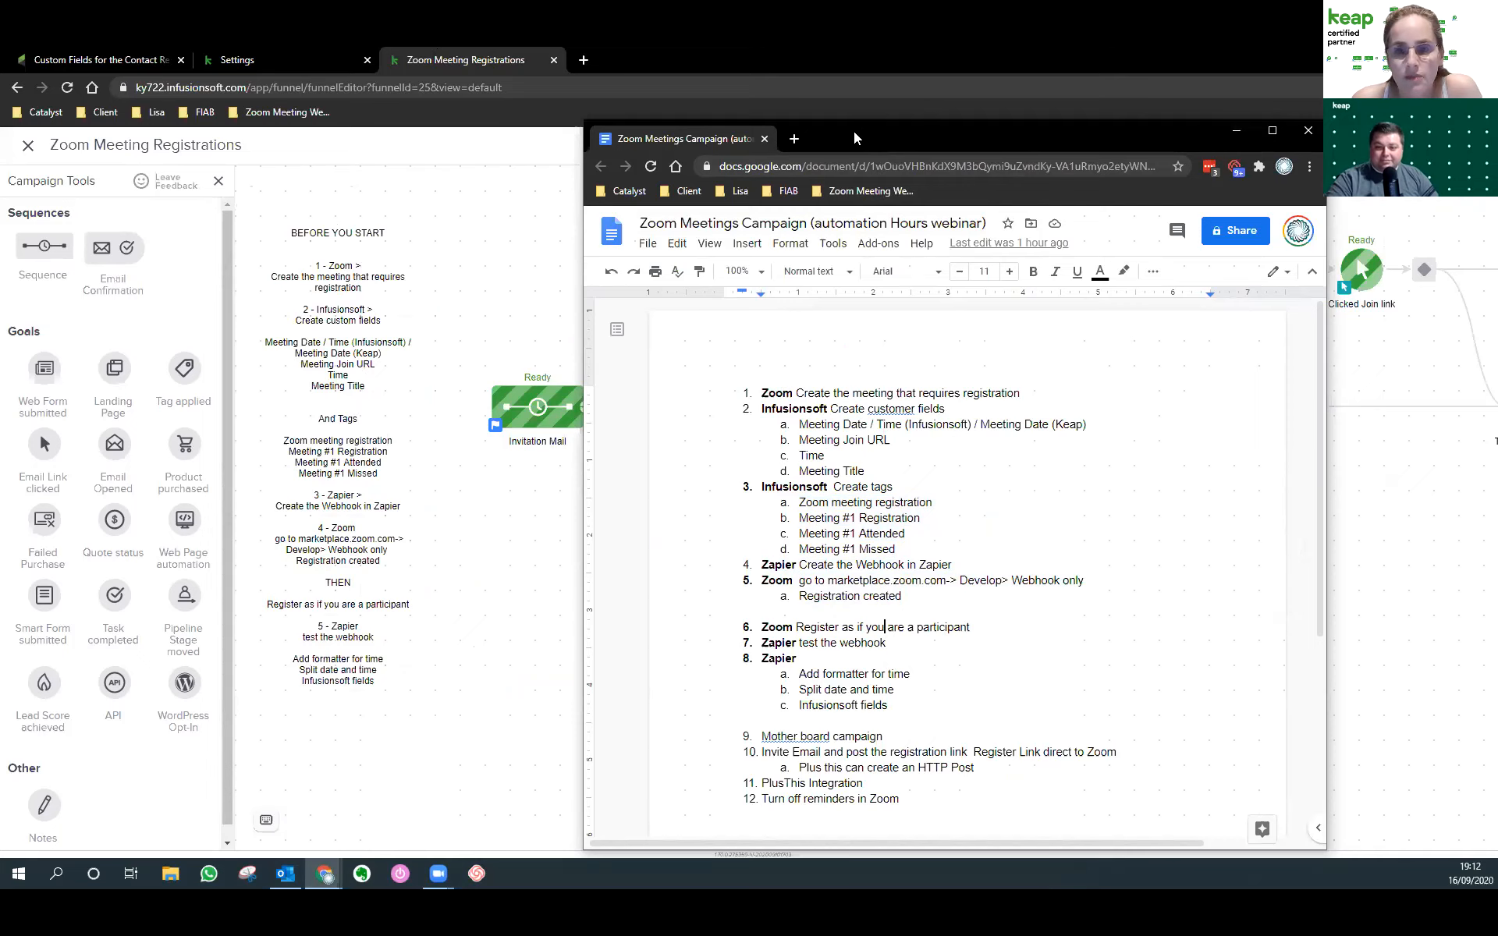
pyautogui.moveTo(857, 139); pyautogui.dragTo(0, 138)
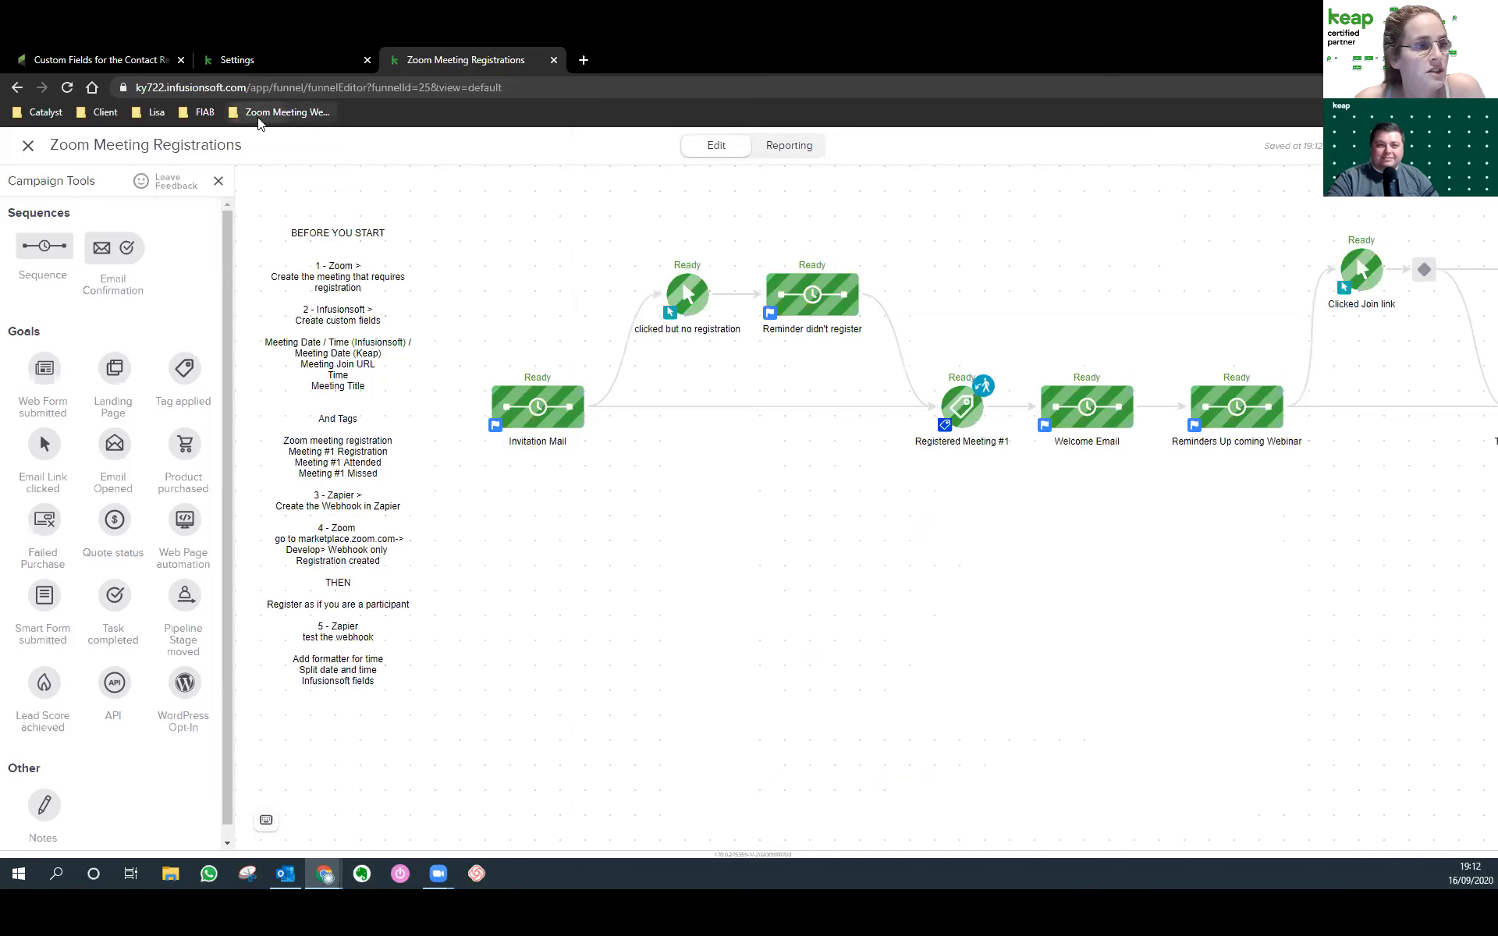
pyautogui.click(234, 115)
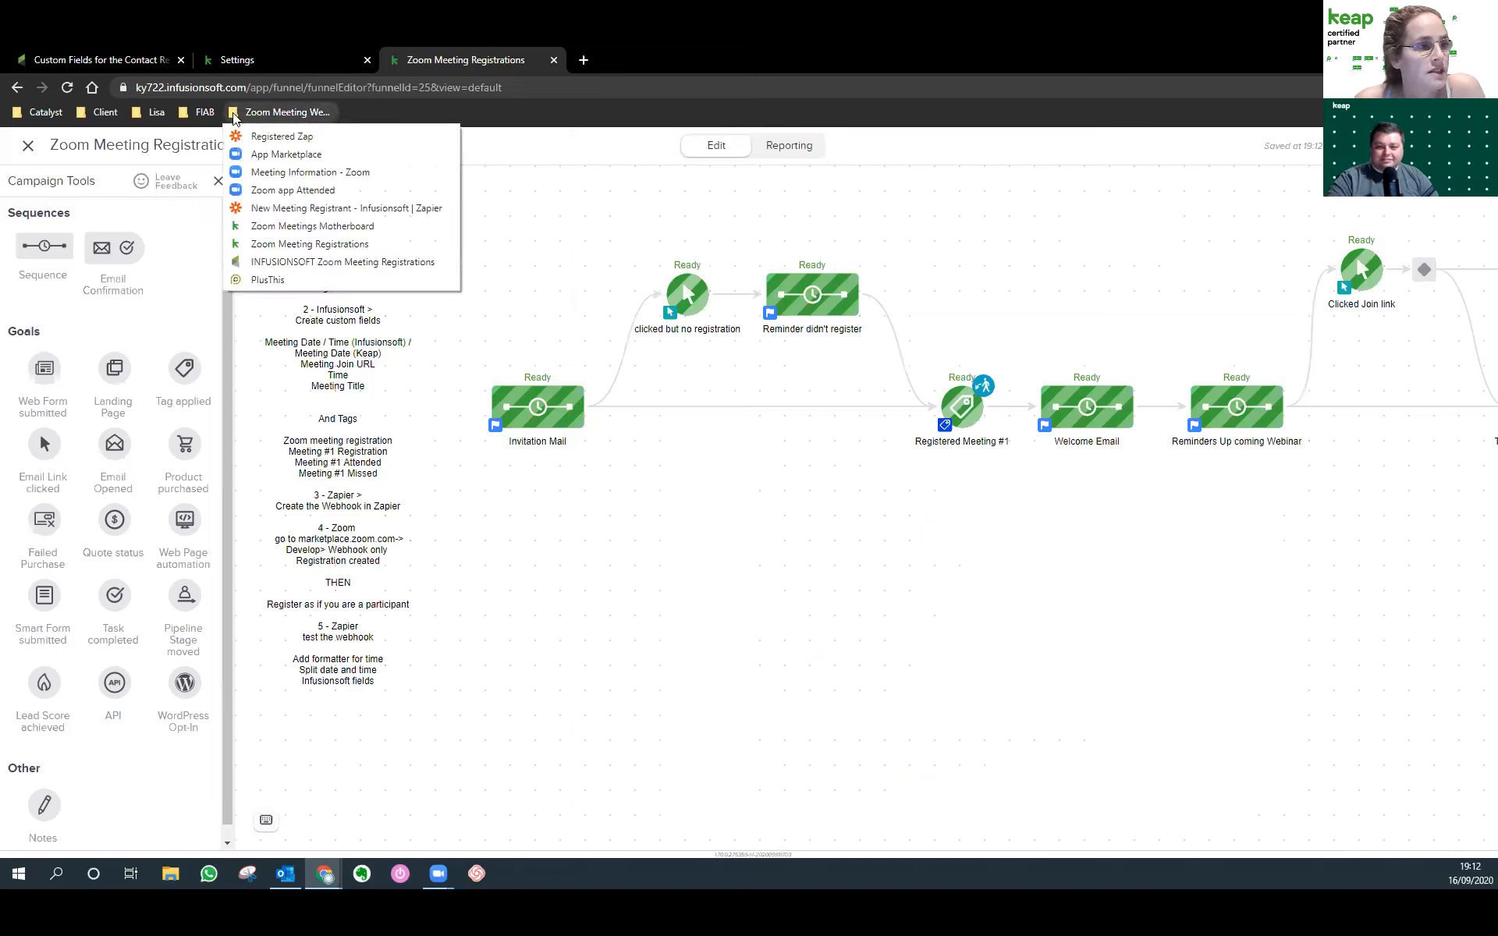
# From the Meeting Information bookmark, go to Meetings and open Schedule a Meeting.
pyautogui.click(281, 173)
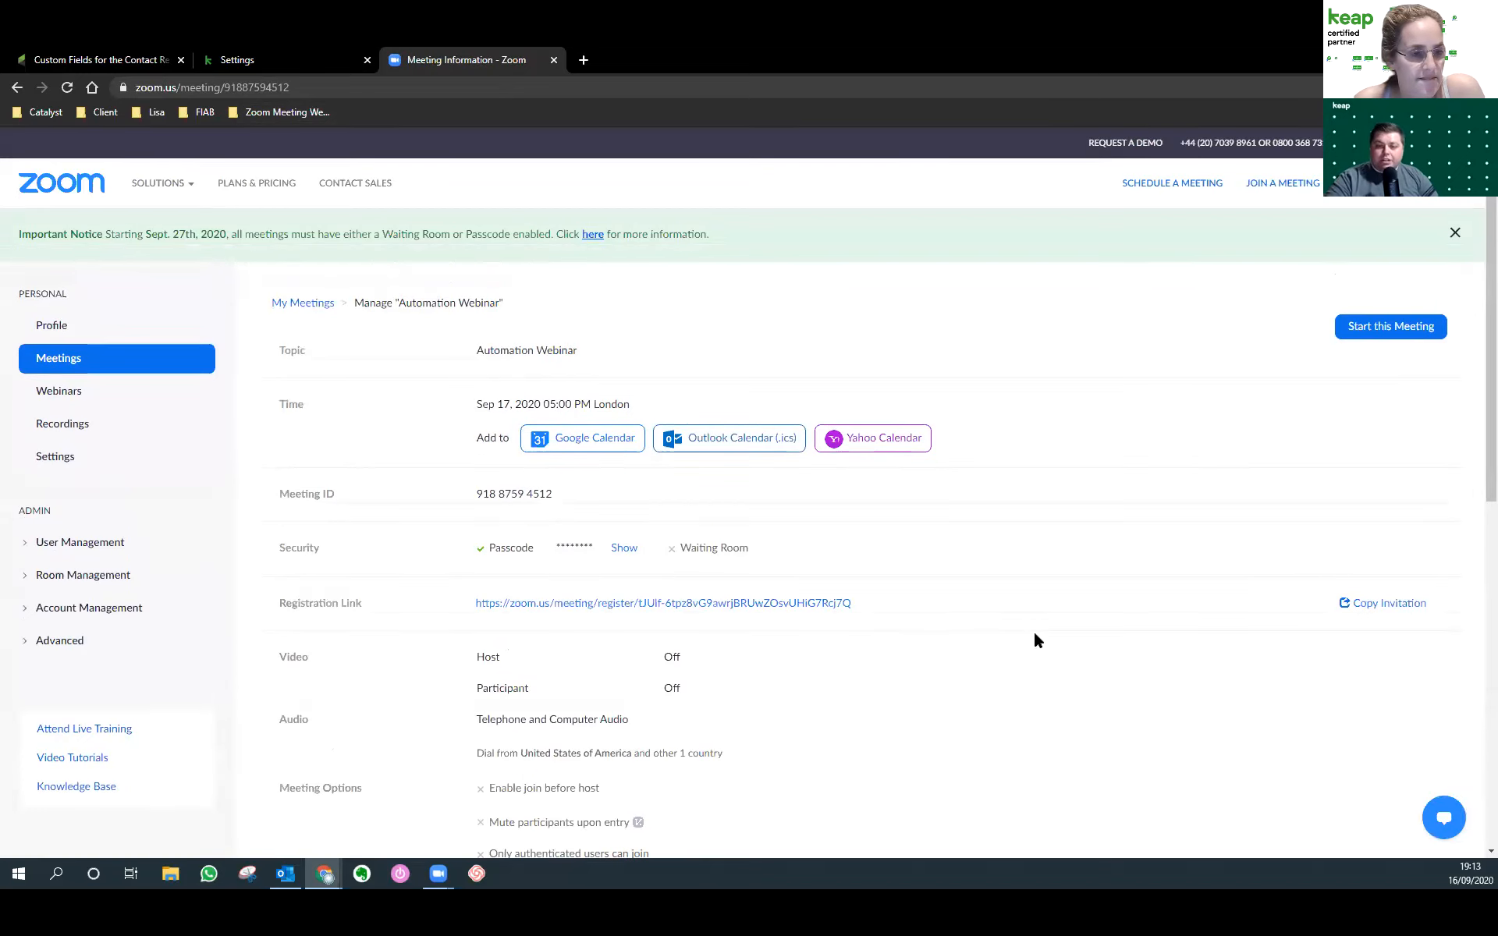
pyautogui.click(108, 358)
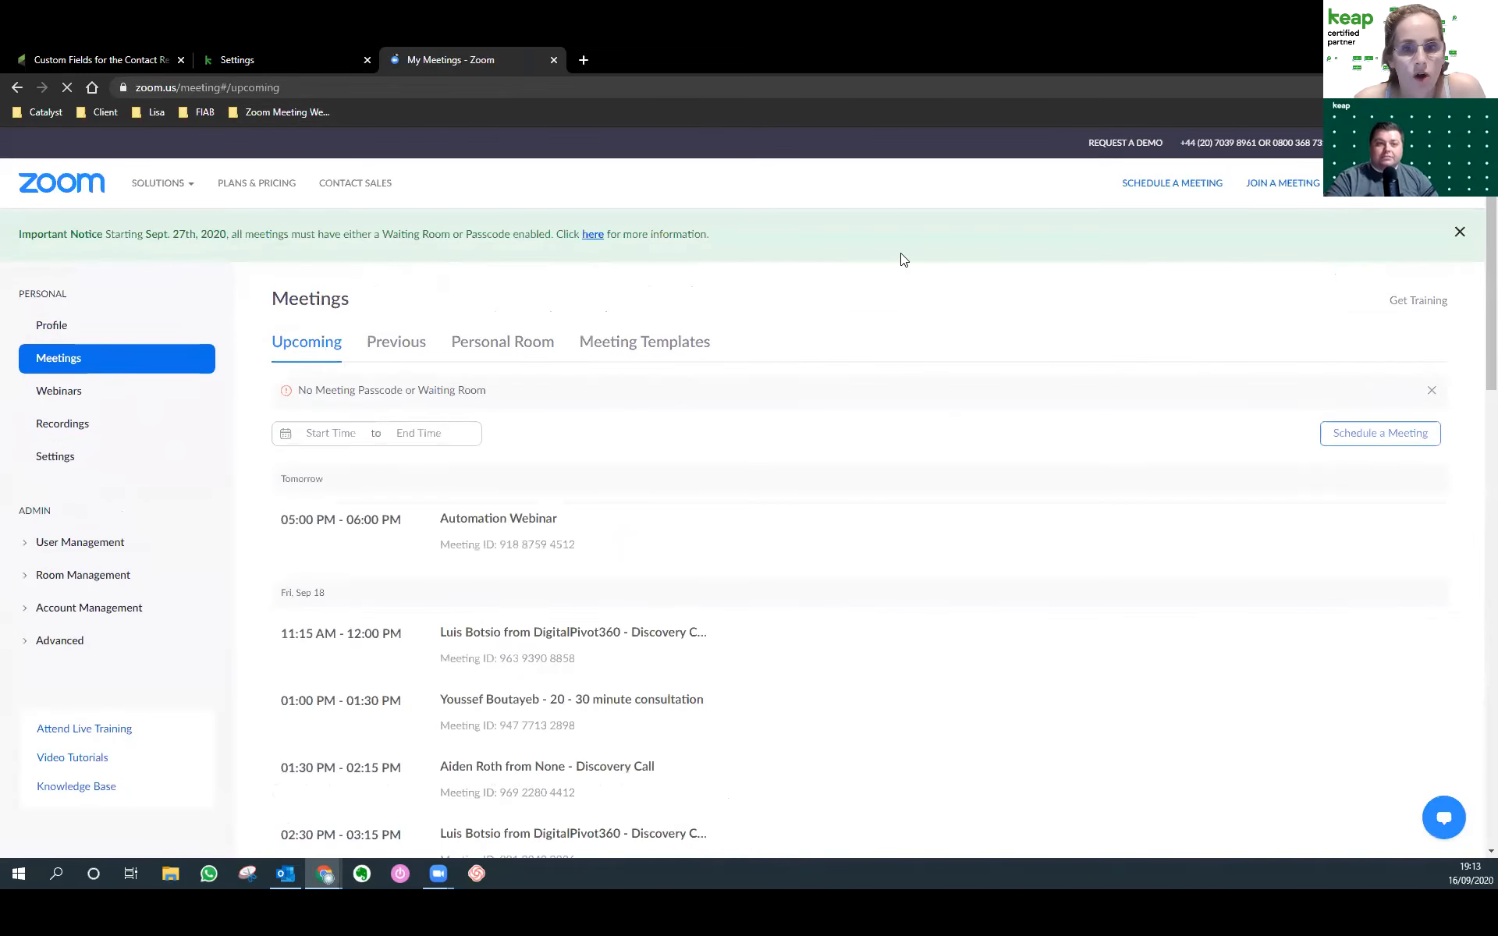
pyautogui.click(1208, 195)
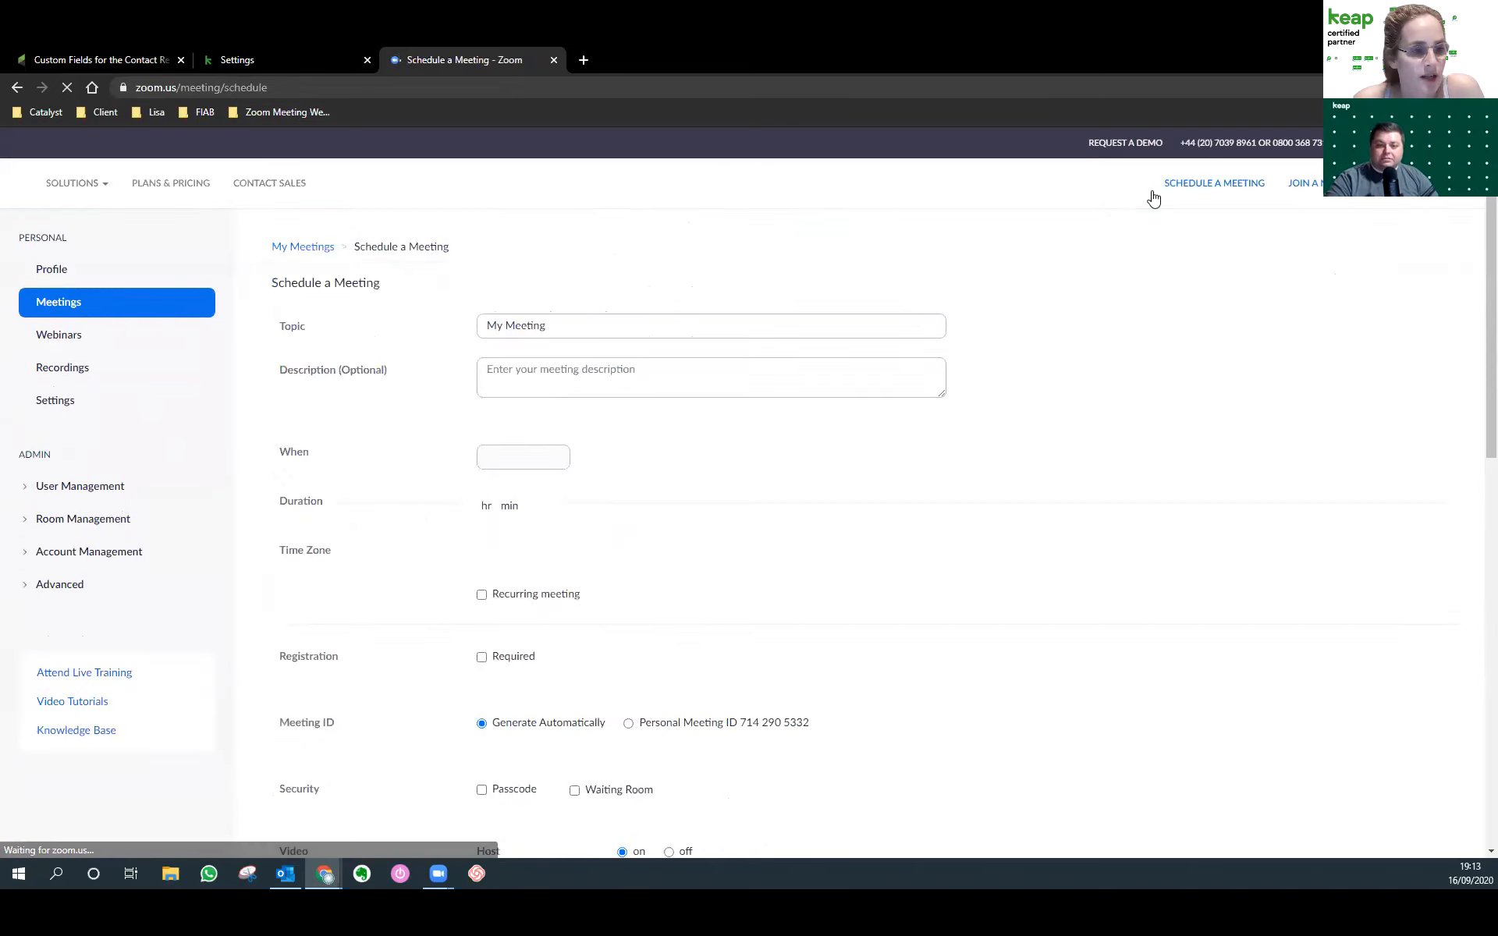
# Save the default 'My Meeting' with Registration set to Required.
pyautogui.scroll(-5, 632, 521)
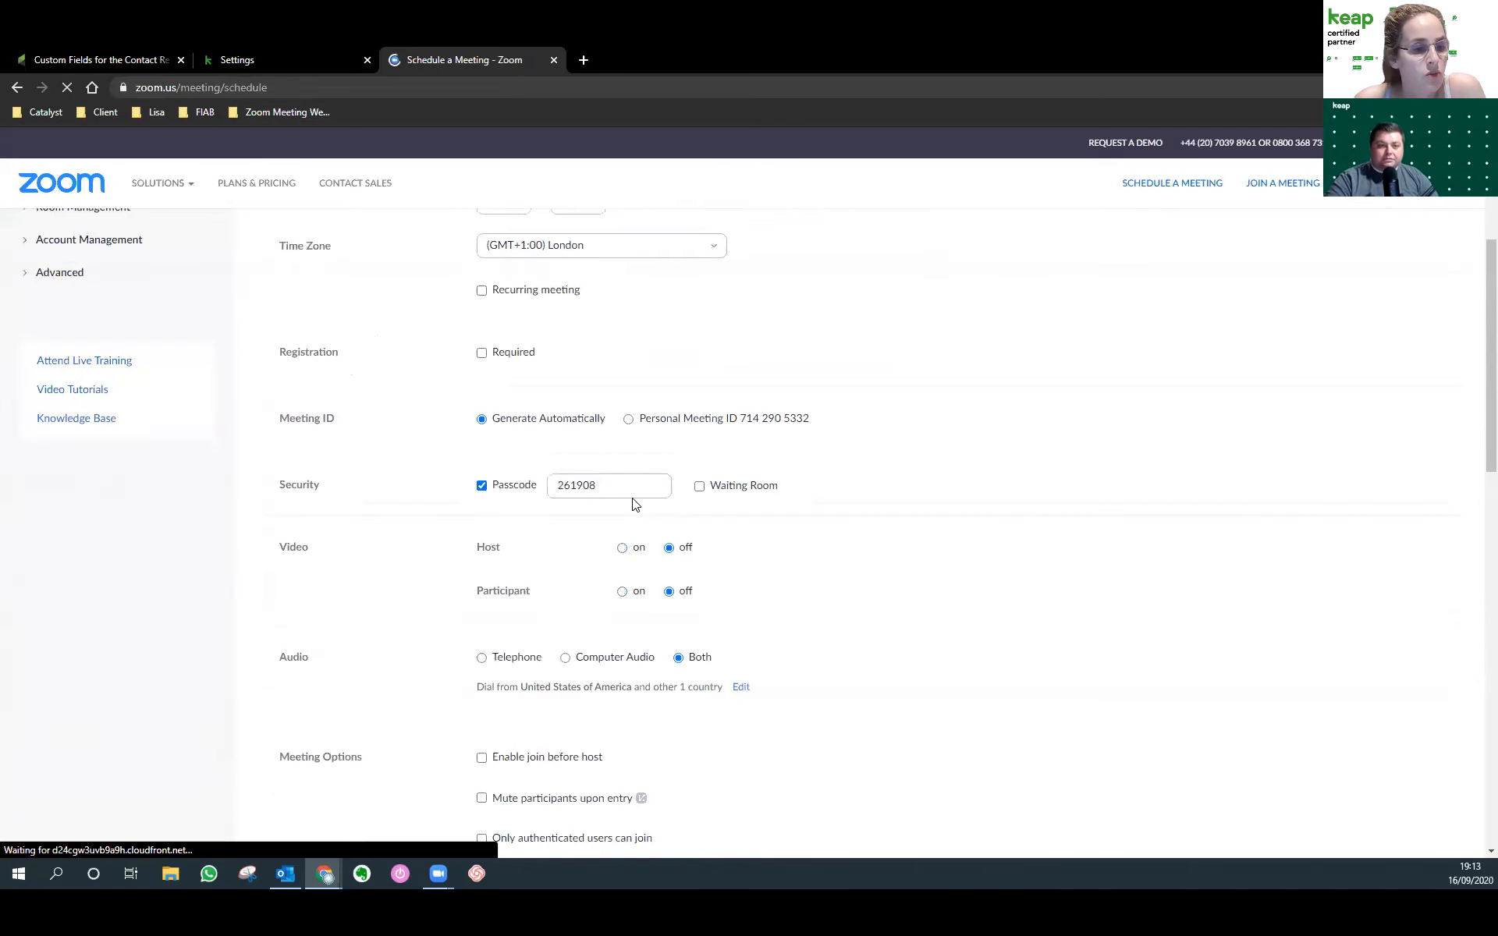
pyautogui.scroll(-1, 631, 498)
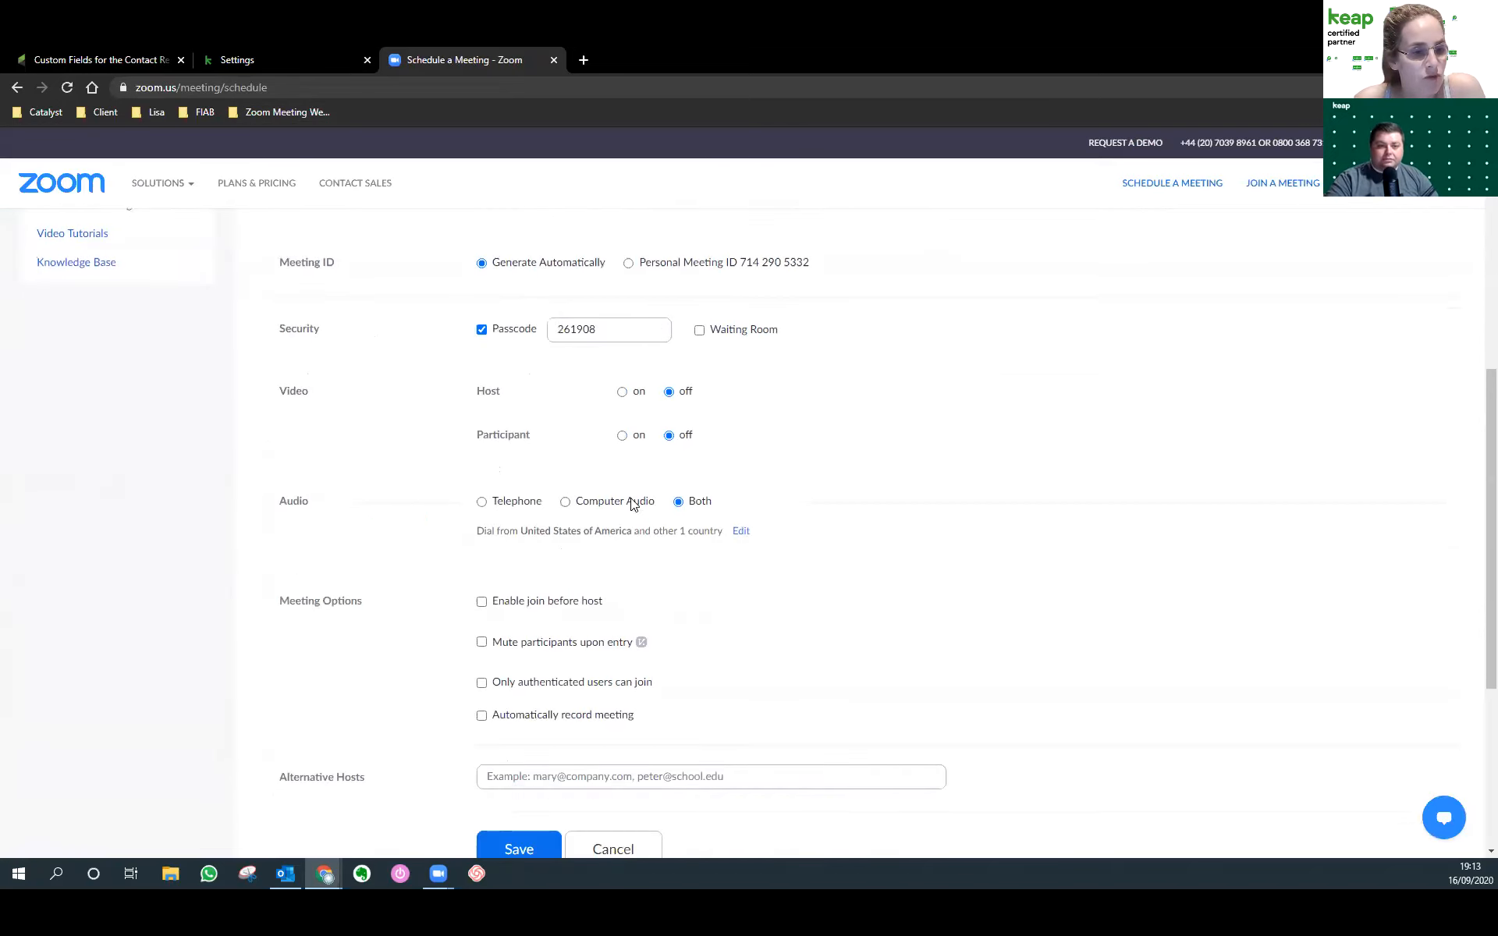
pyautogui.scroll(2, 769, 606)
pyautogui.scroll(2, 772, 613)
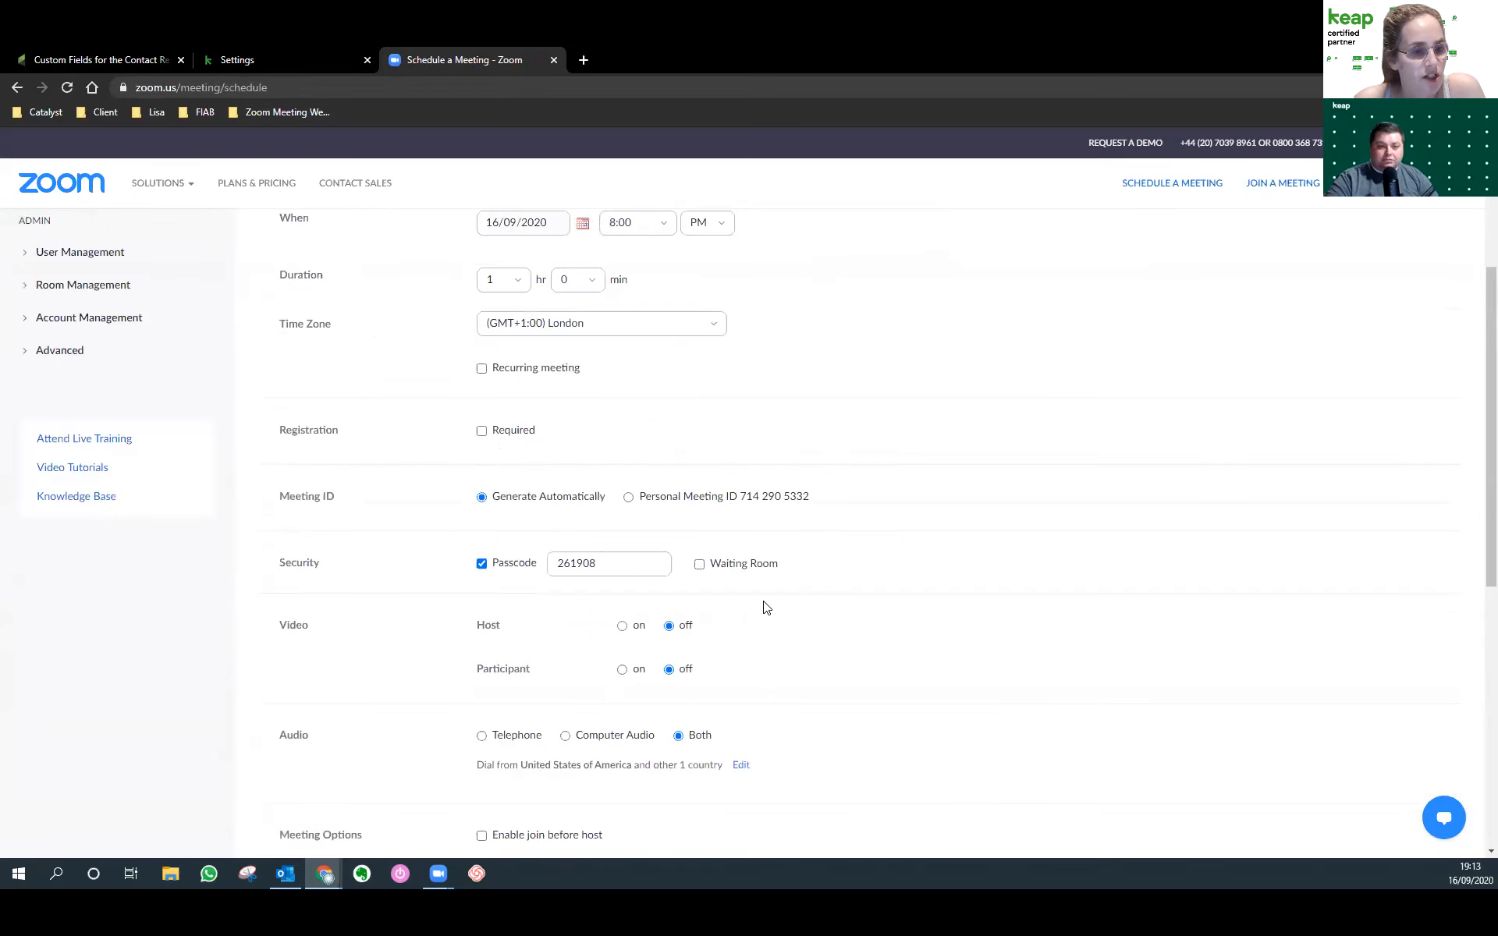
pyautogui.scroll(2, 766, 607)
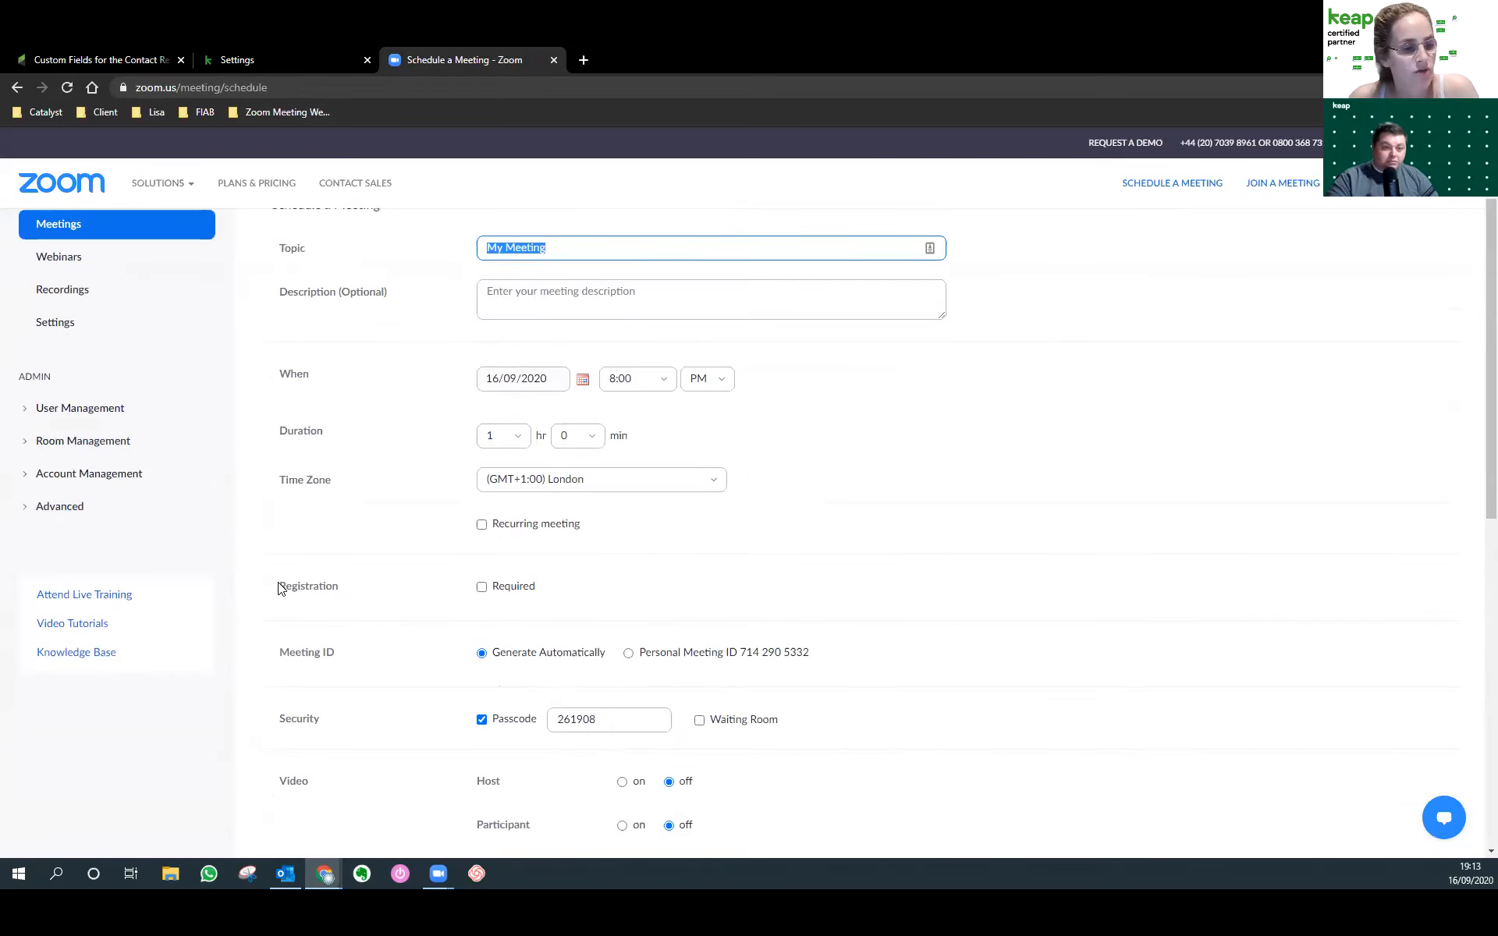
pyautogui.moveTo(279, 587); pyautogui.dragTo(338, 593)
pyautogui.click(481, 587)
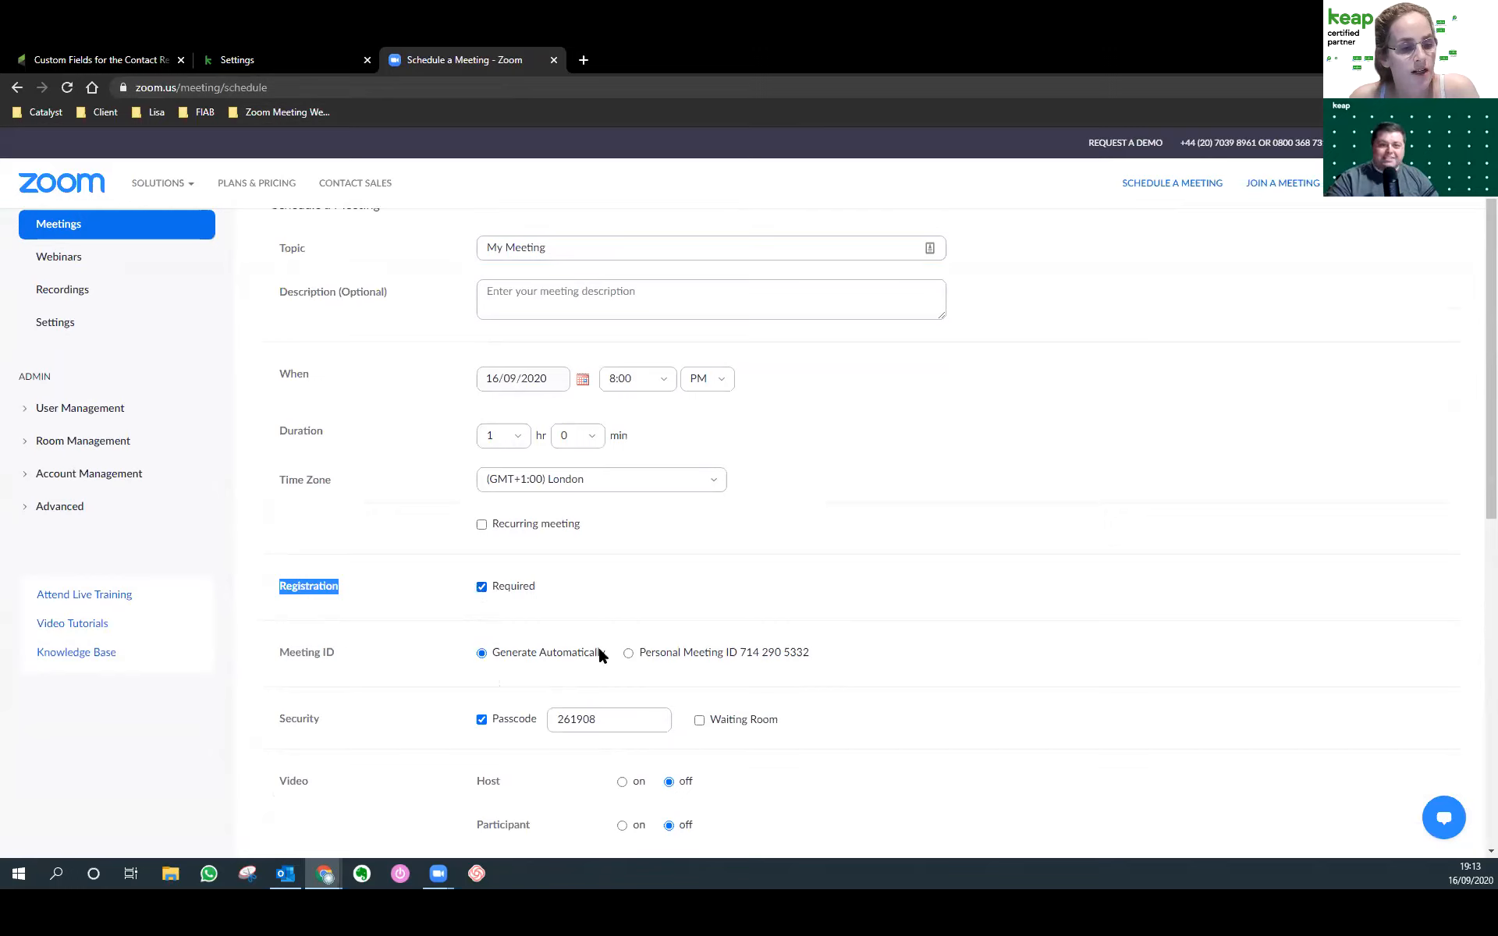
pyautogui.scroll(-8, 950, 686)
pyautogui.click(511, 598)
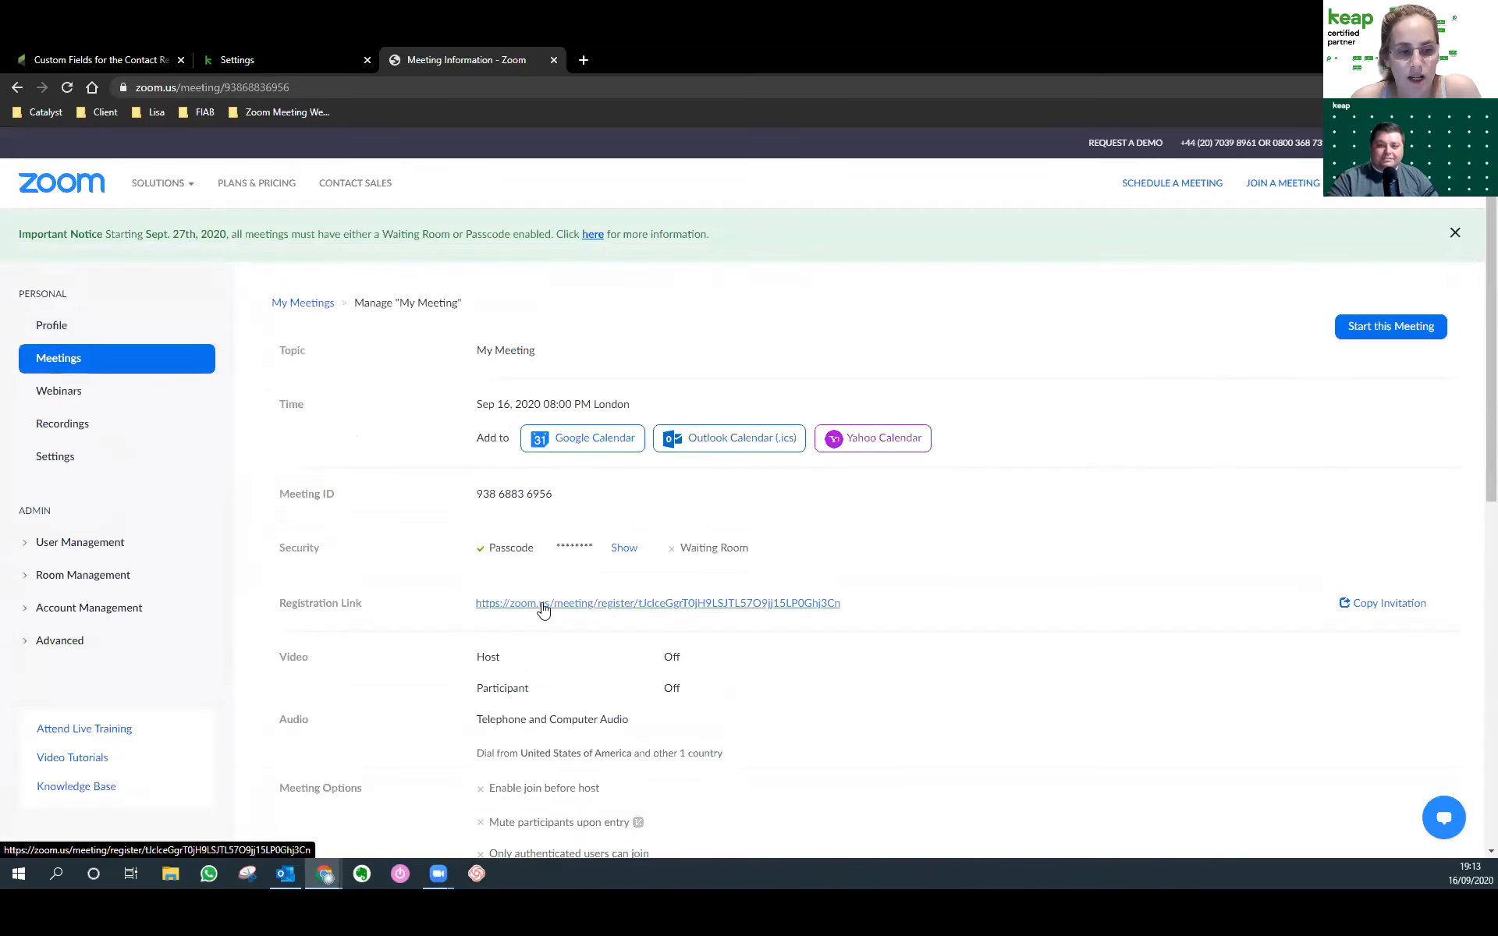
# Select the new meeting's registration link, then open Automation Webinar and select its registration link.
pyautogui.moveTo(453, 606); pyautogui.dragTo(818, 634)
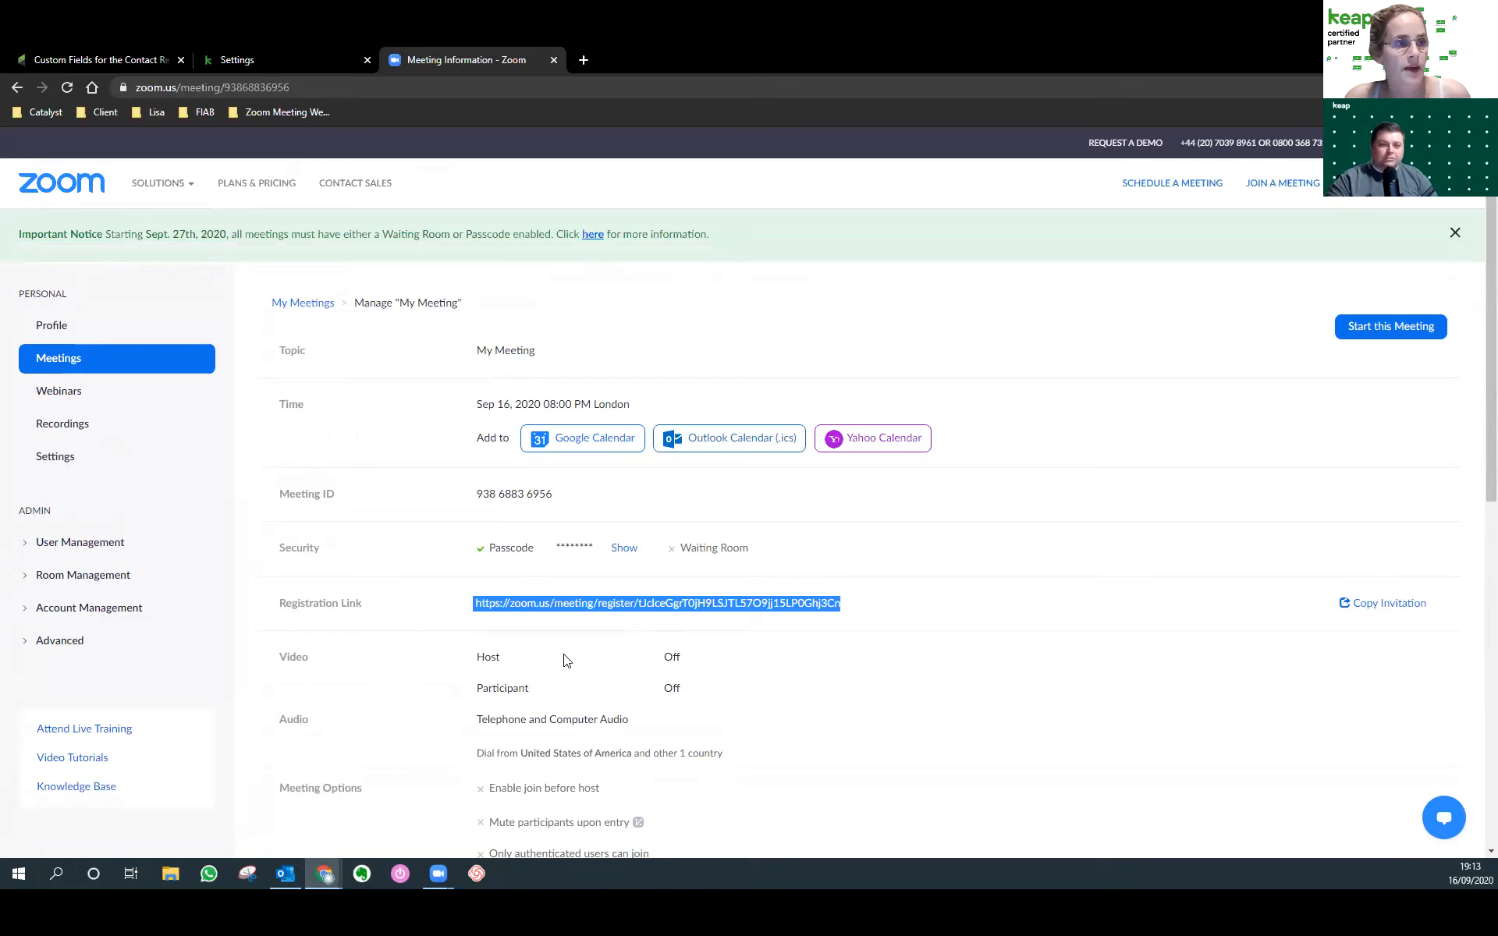
pyautogui.click(256, 111)
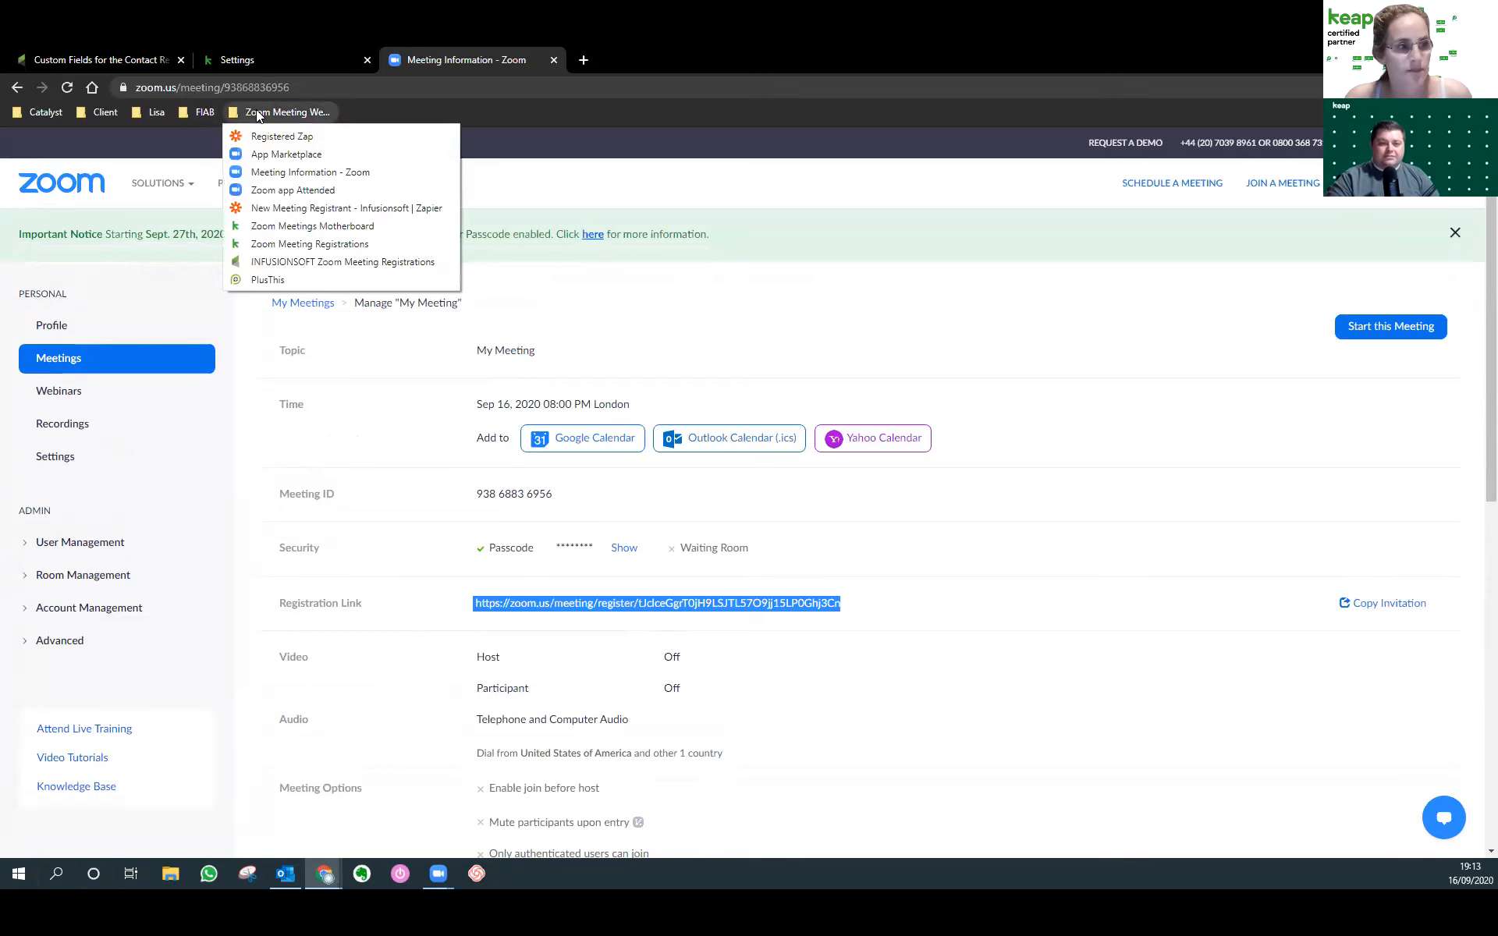
pyautogui.click(310, 171)
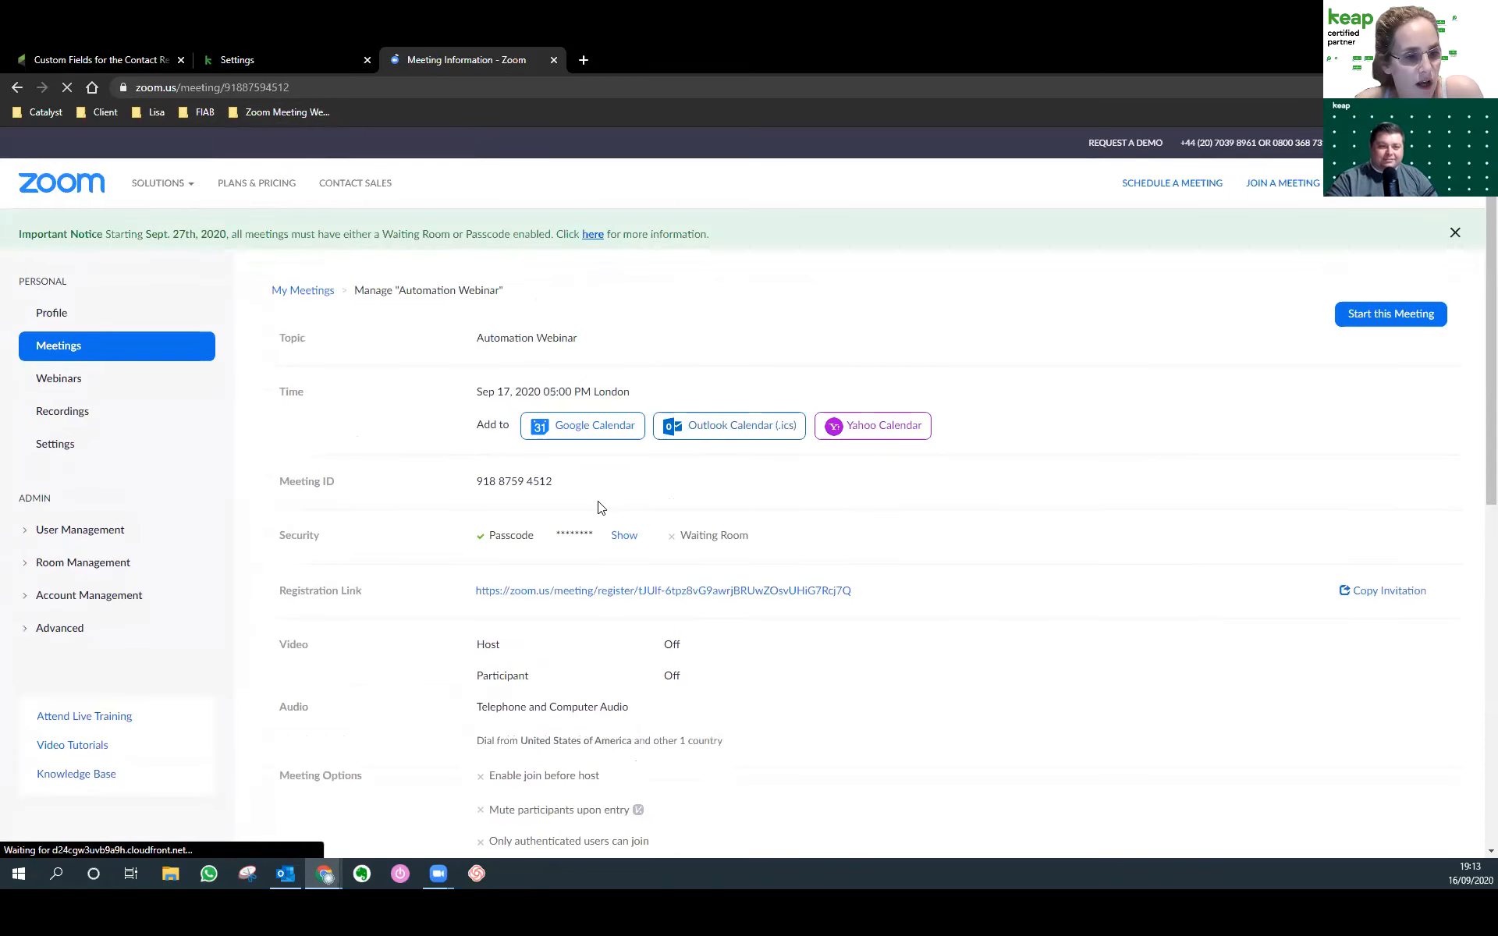
pyautogui.moveTo(913, 602); pyautogui.dragTo(449, 613)
pyautogui.hotkey('ctrl', 'c')
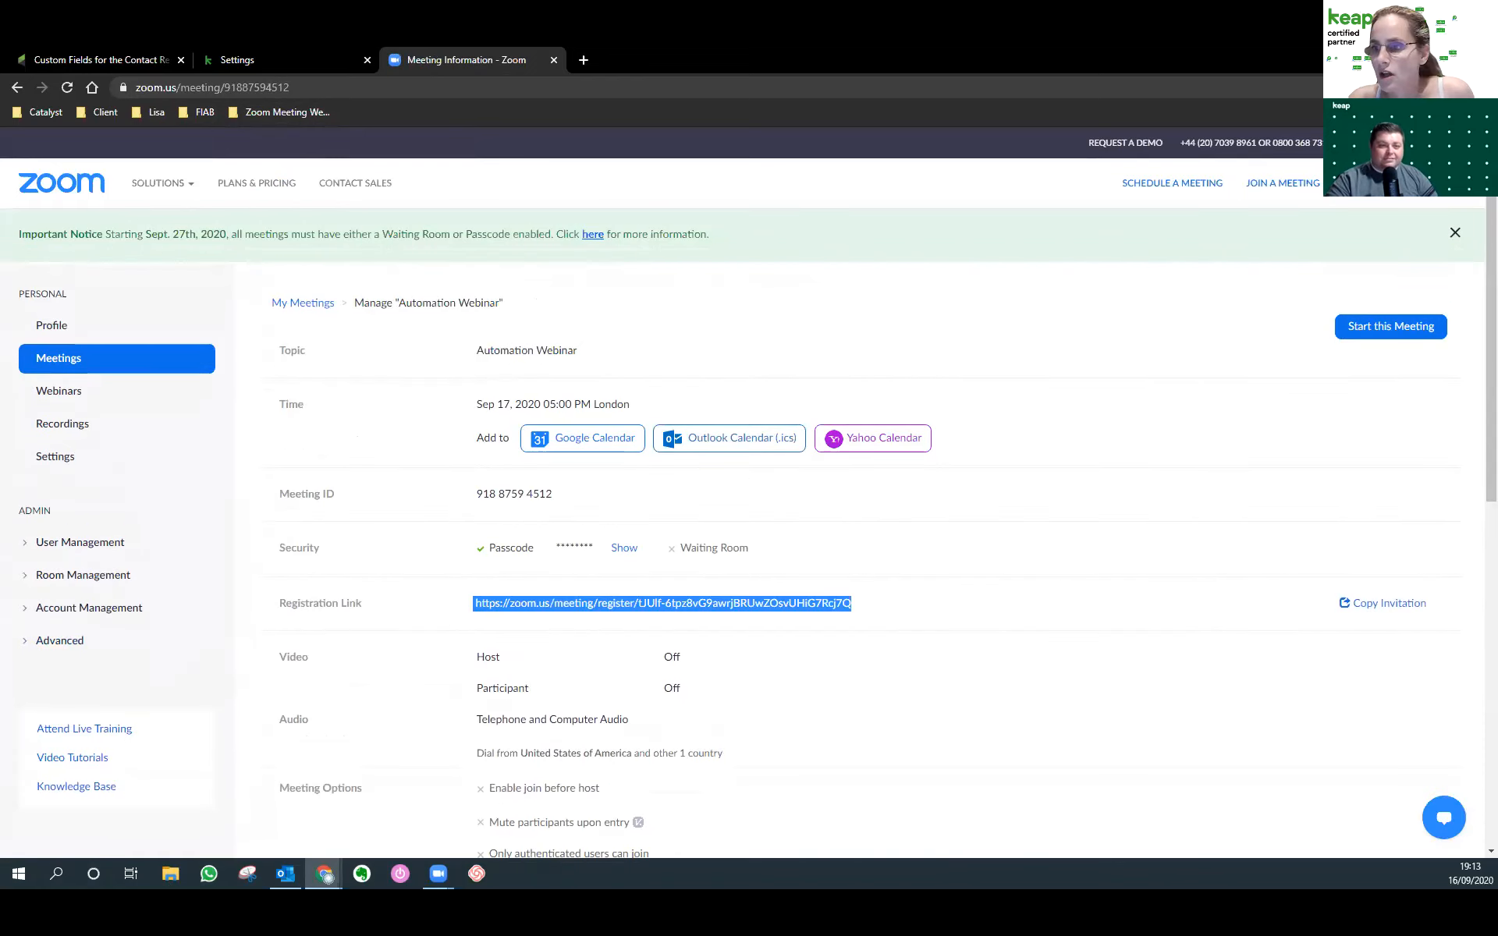
pyautogui.hotkey('alt', 'Tab')
# Paste the Zoom registration link on a new line under plan step 1, then go to Keap Settings.
pyautogui.click(922, 497)
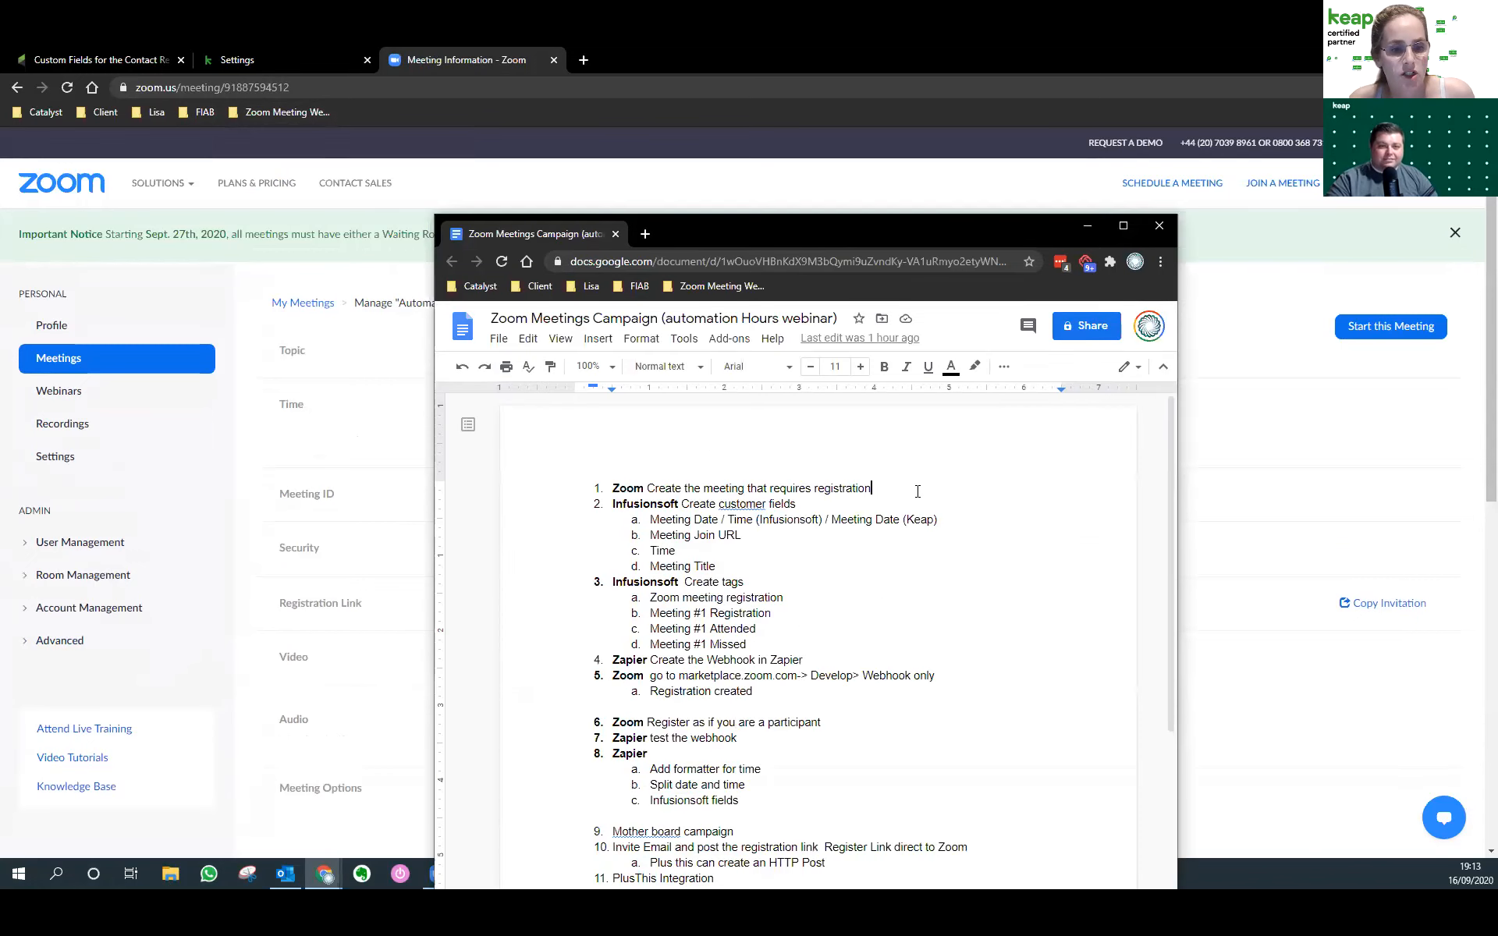
pyautogui.press('Return')
pyautogui.hotkey('ctrl', 'v')
pyautogui.press('Return')
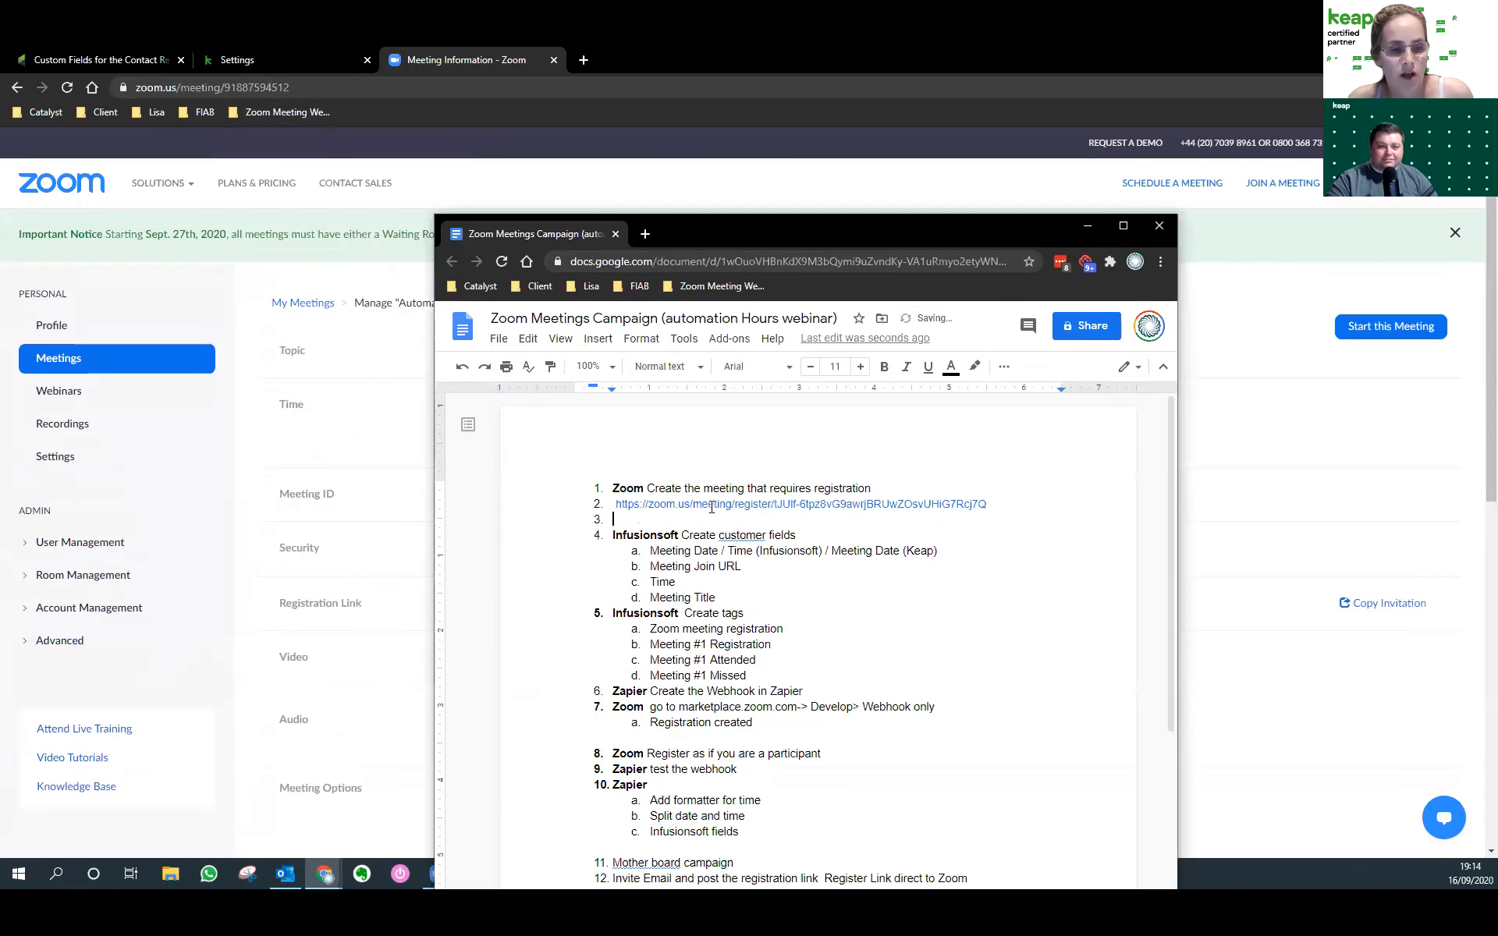
pyautogui.moveTo(710, 507); pyautogui.dragTo(712, 521)
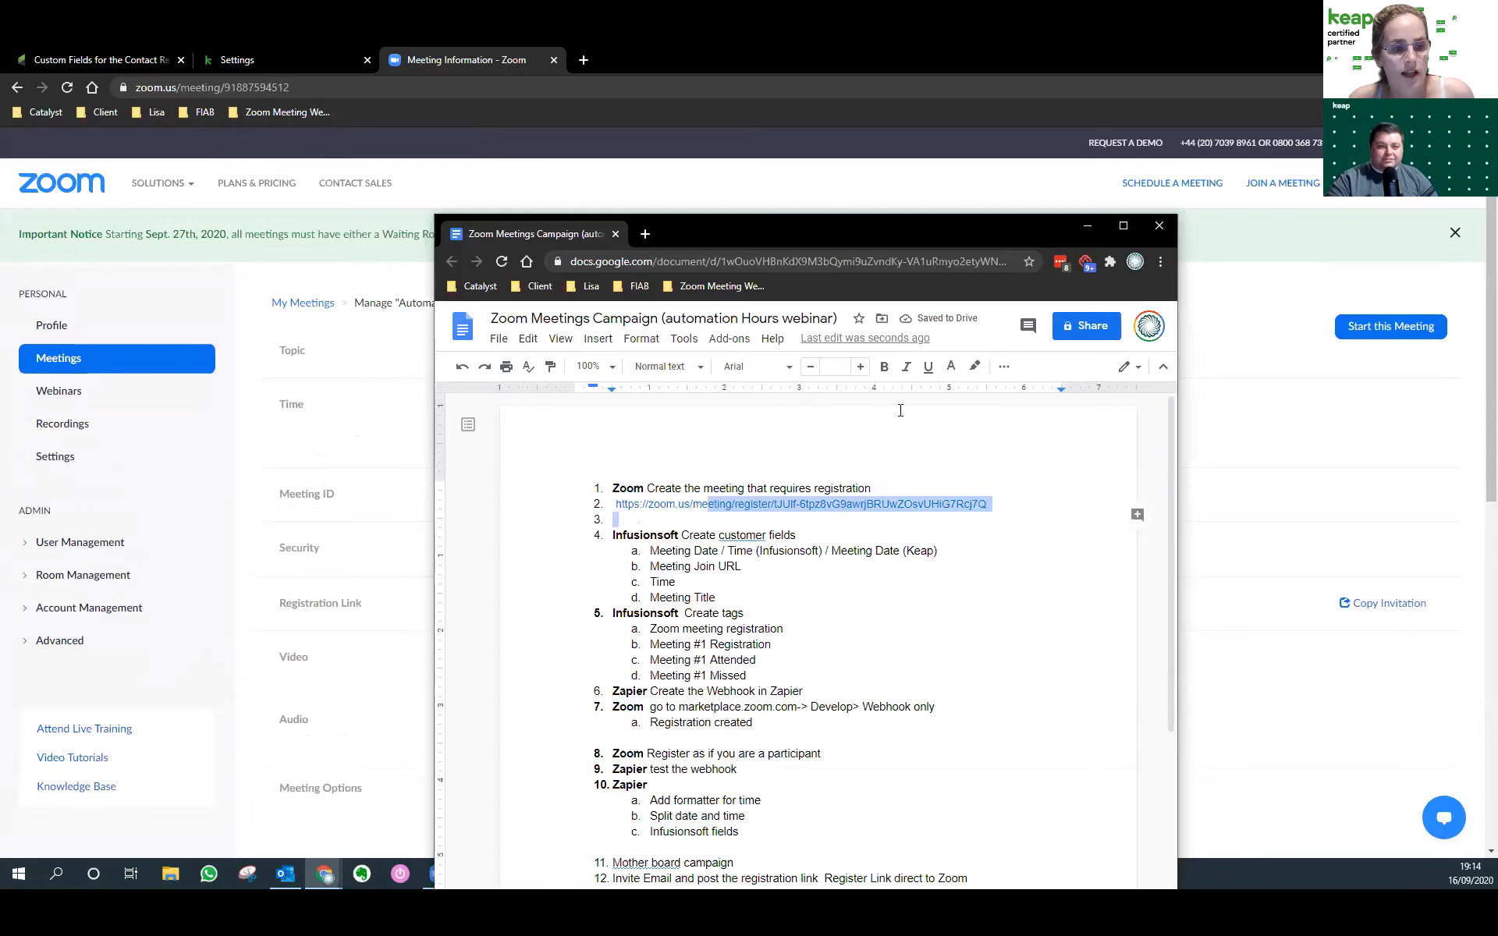
pyautogui.moveTo(815, 236); pyautogui.dragTo(1497, 236)
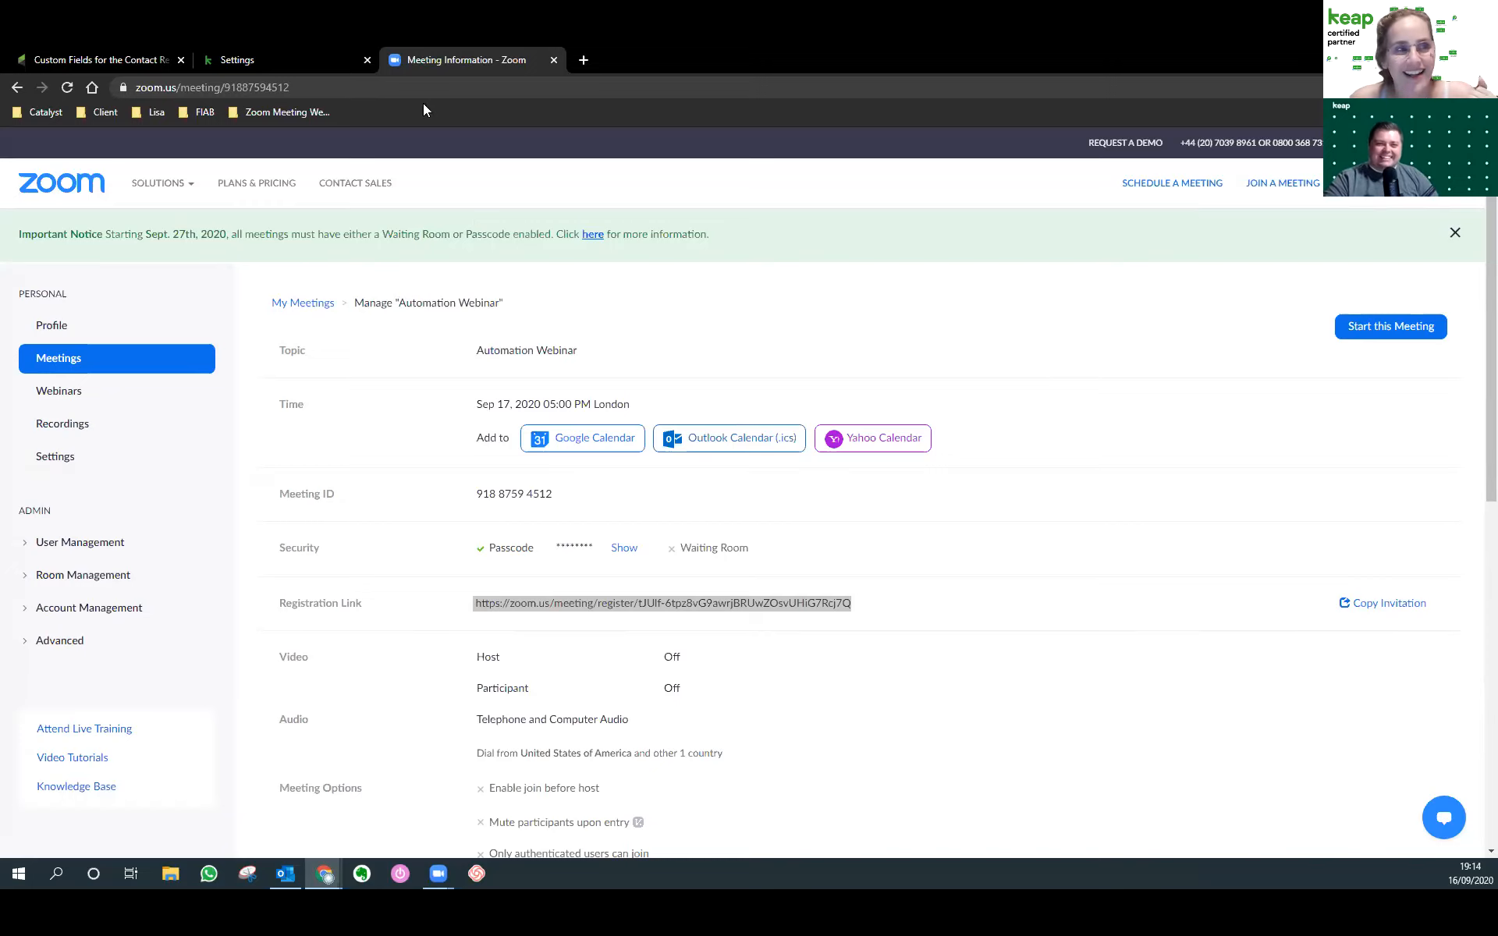
pyautogui.click(295, 53)
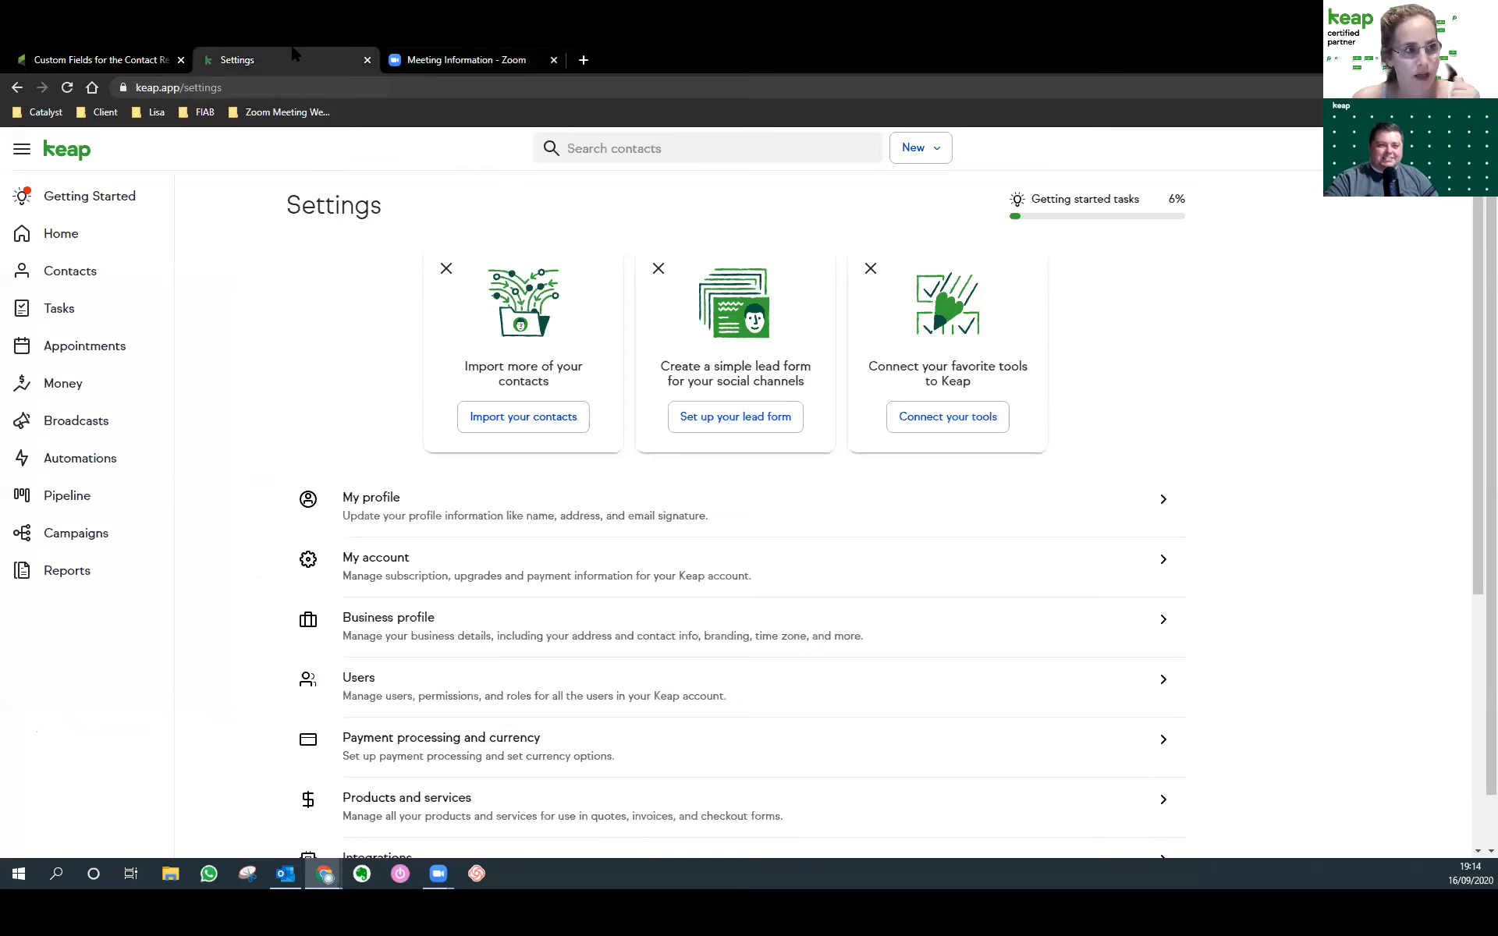
# Find the contact by searching 'gr' and open their record for editing.
pyautogui.click(639, 148)
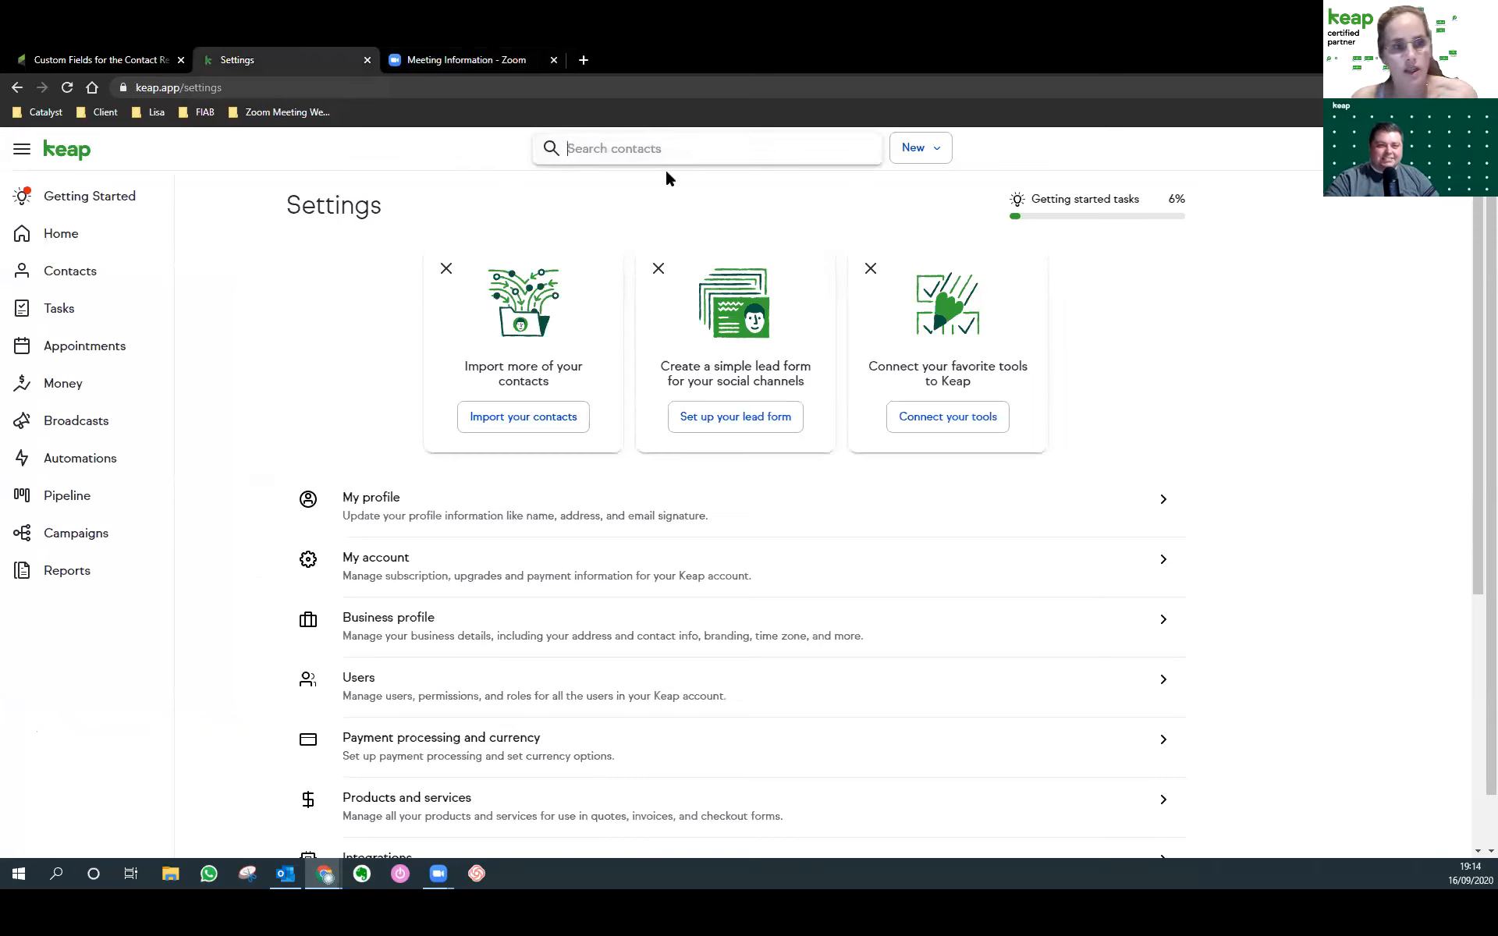
pyautogui.write('grad')
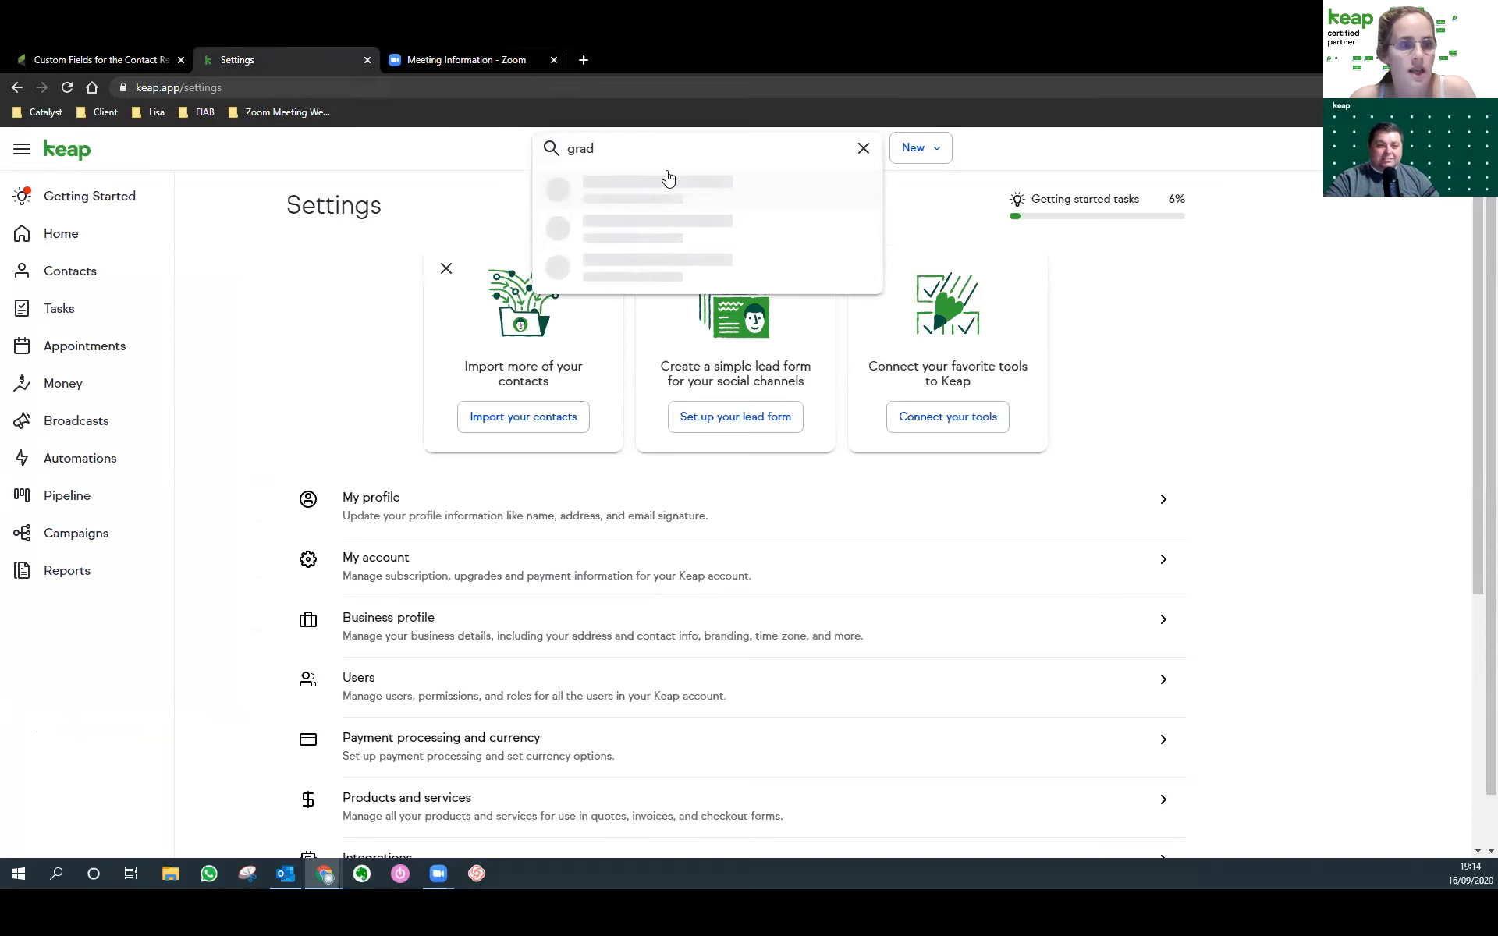
pyautogui.click(666, 186)
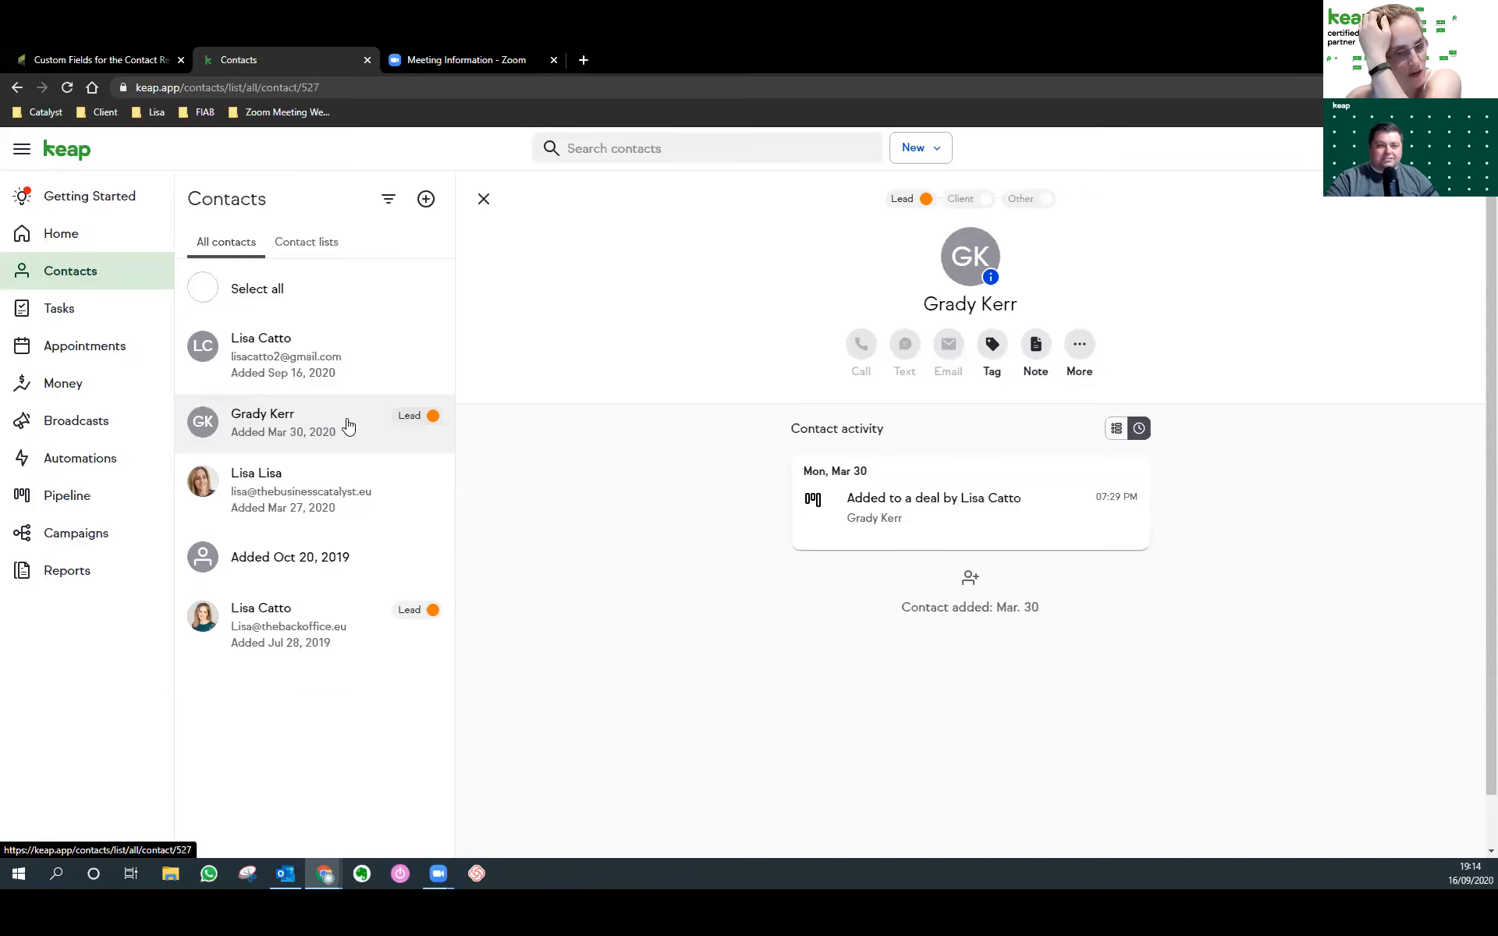
pyautogui.click(962, 255)
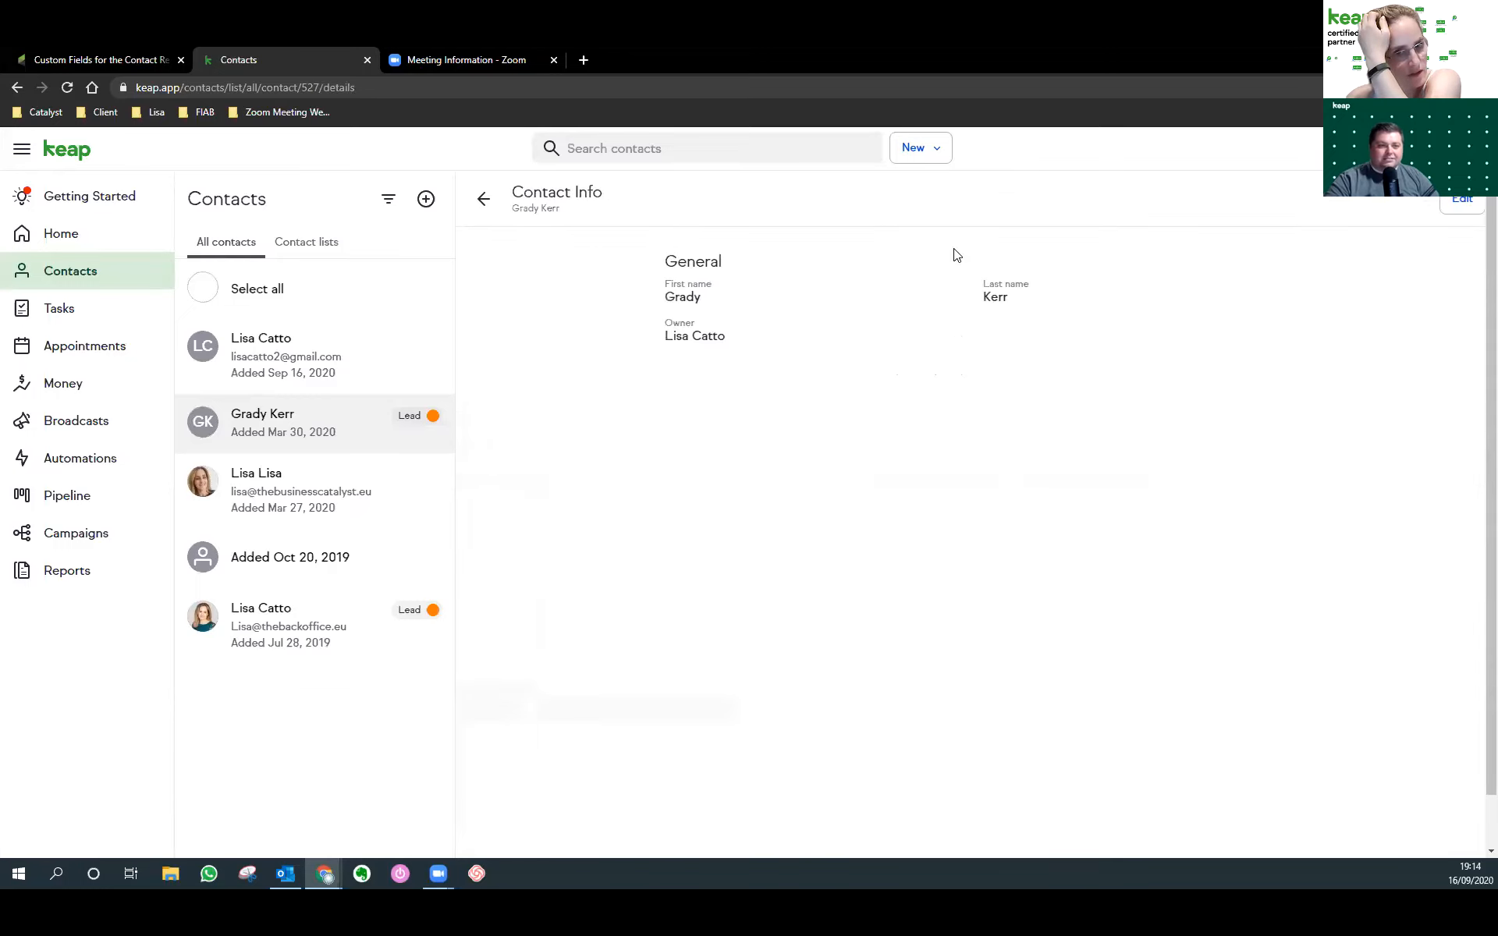
pyautogui.click(1445, 200)
# Start creating a new custom field via Add custom field > Create a field.
pyautogui.scroll(-3, 1022, 337)
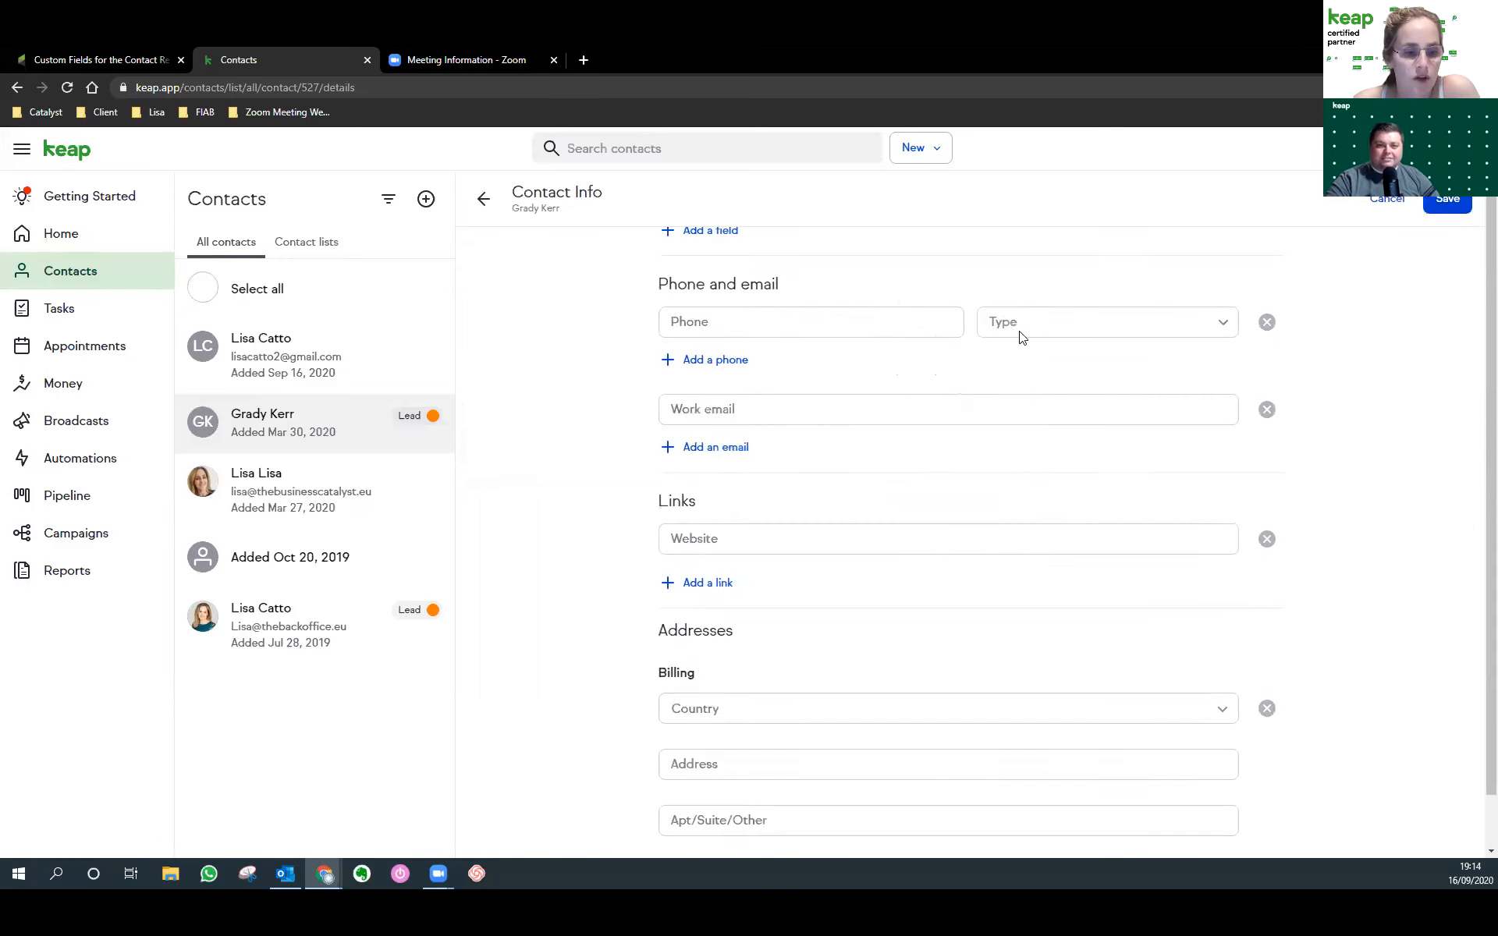
pyautogui.scroll(-5, 1022, 337)
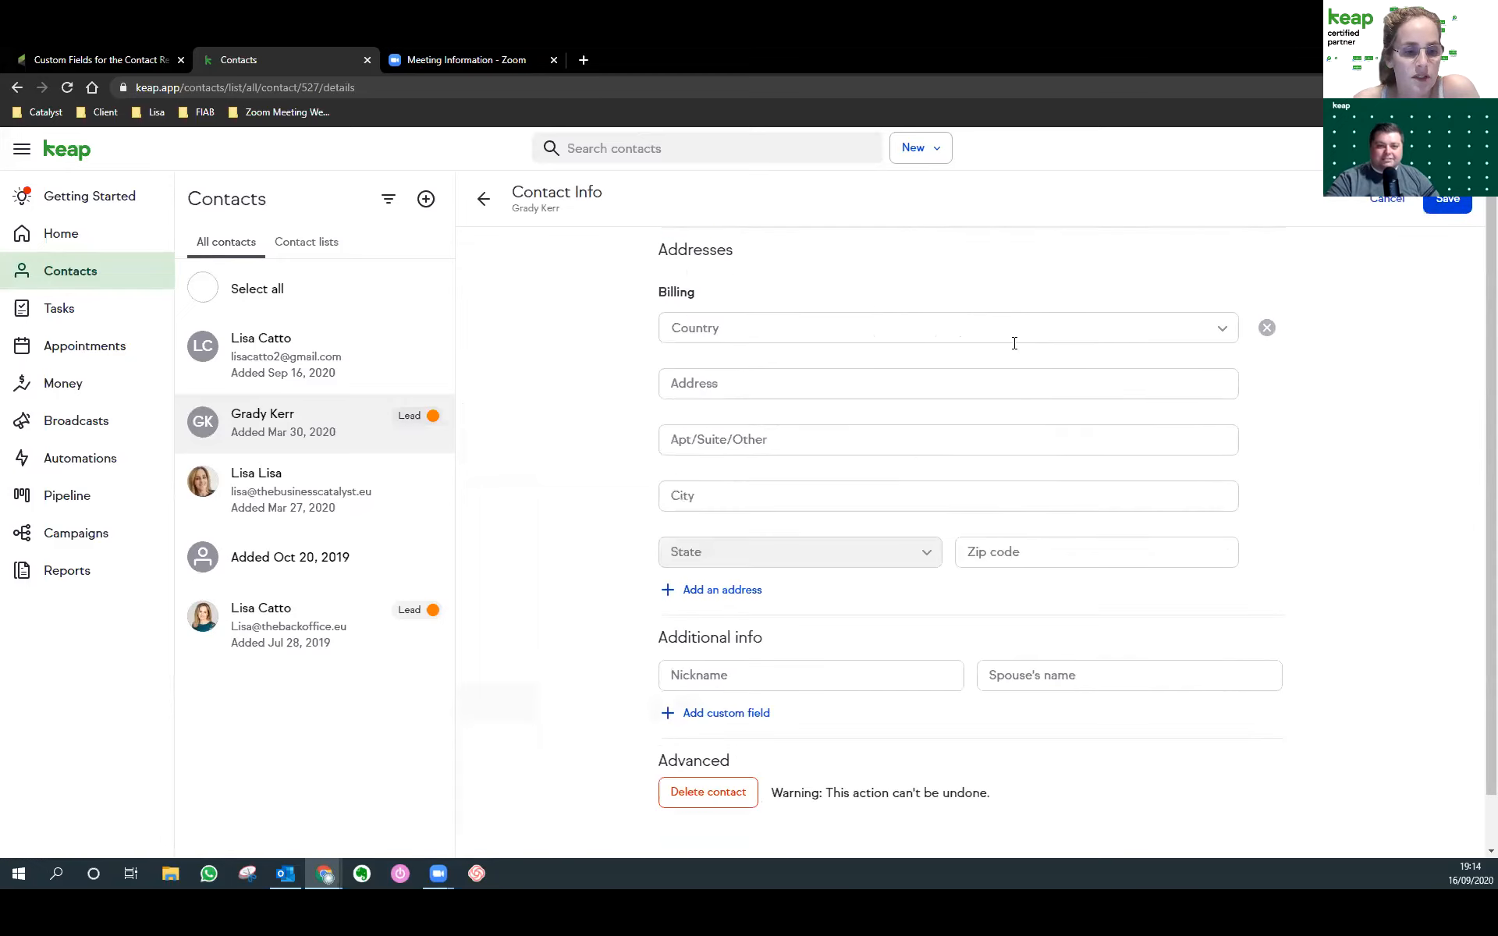
pyautogui.click(732, 727)
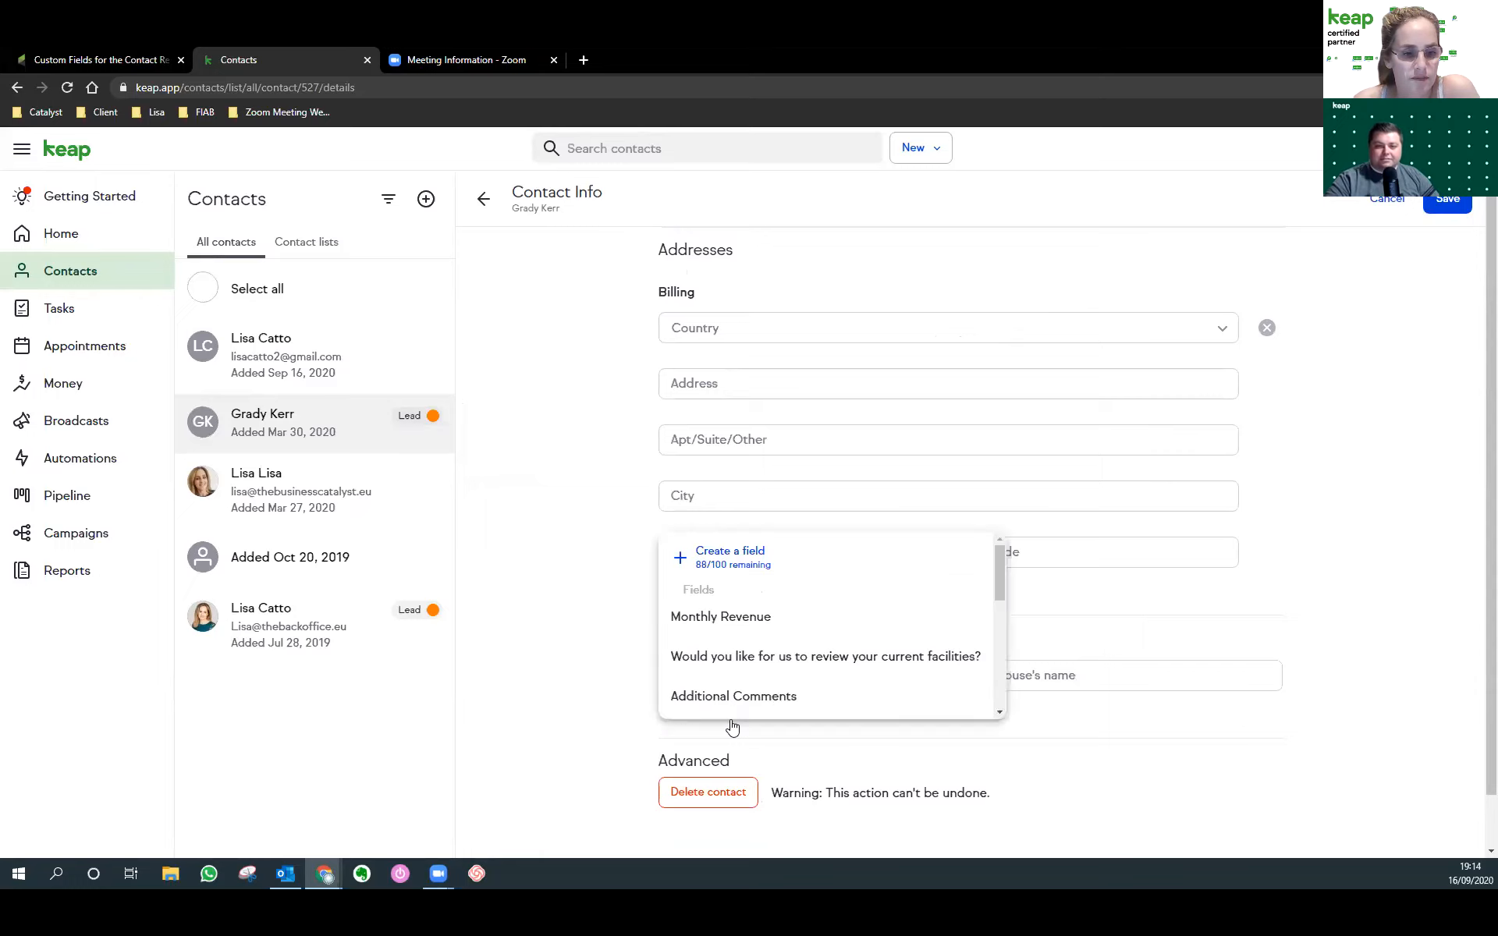
pyautogui.click(727, 558)
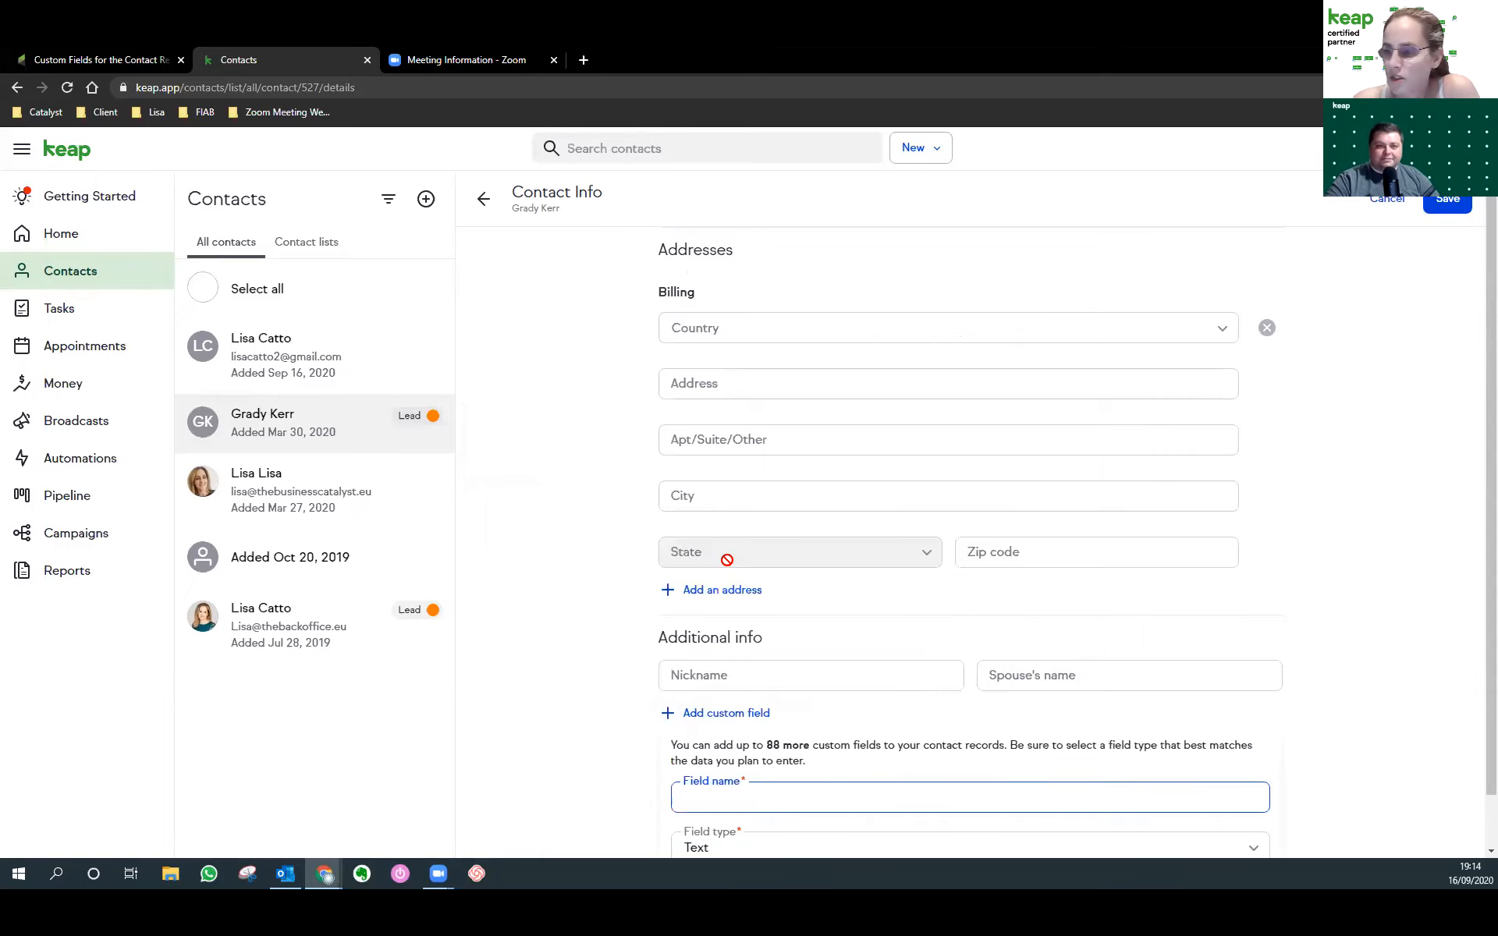
pyautogui.scroll(-4, 727, 559)
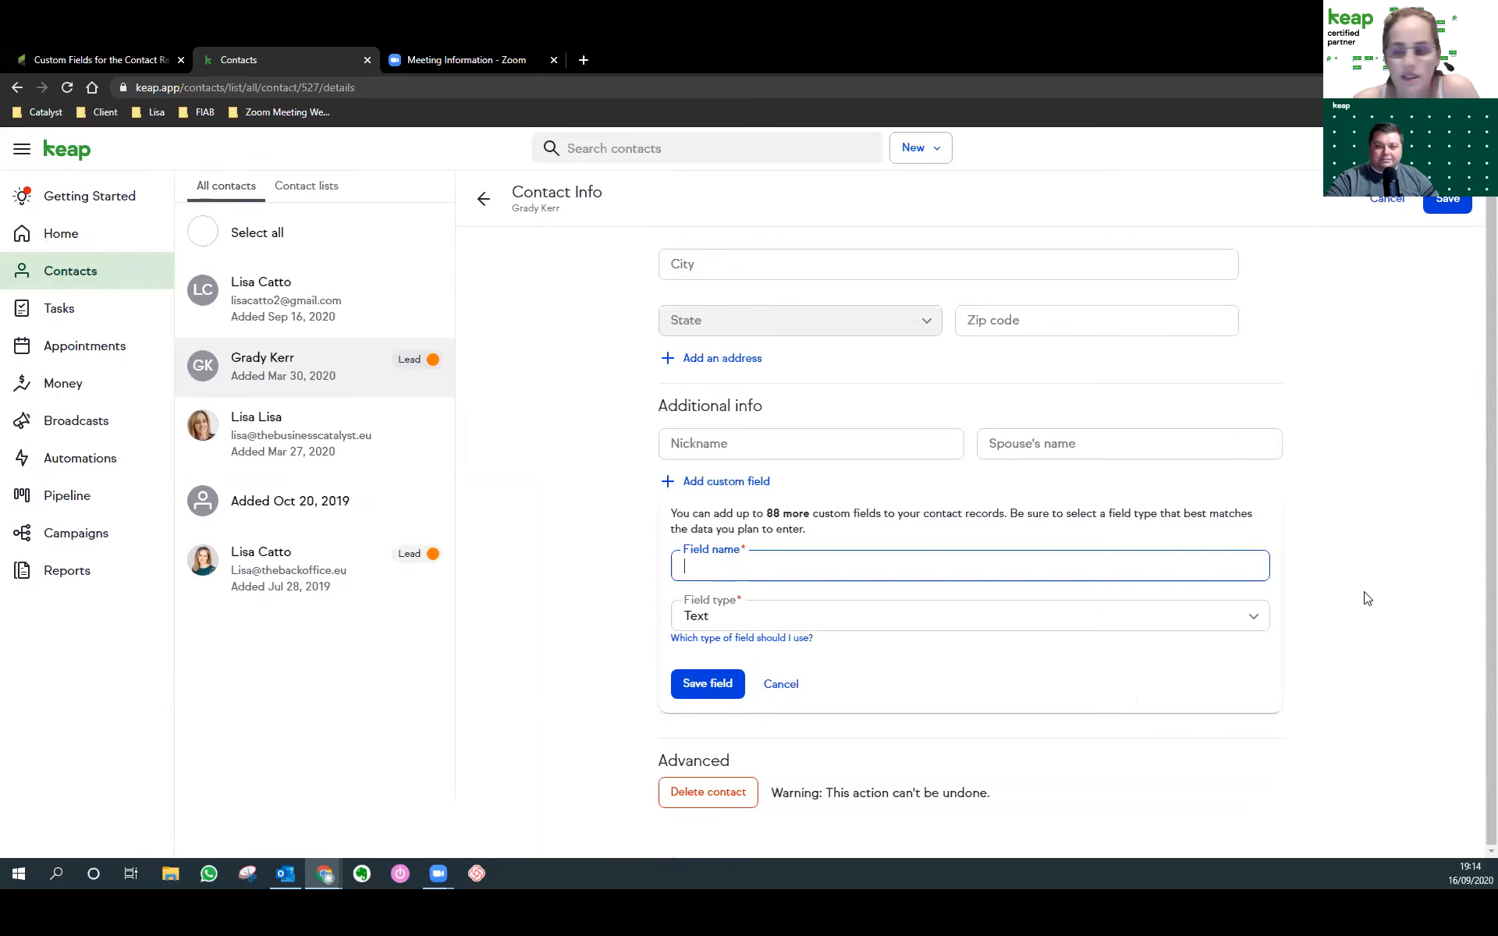
pyautogui.hotkey('alt', 'Tab')
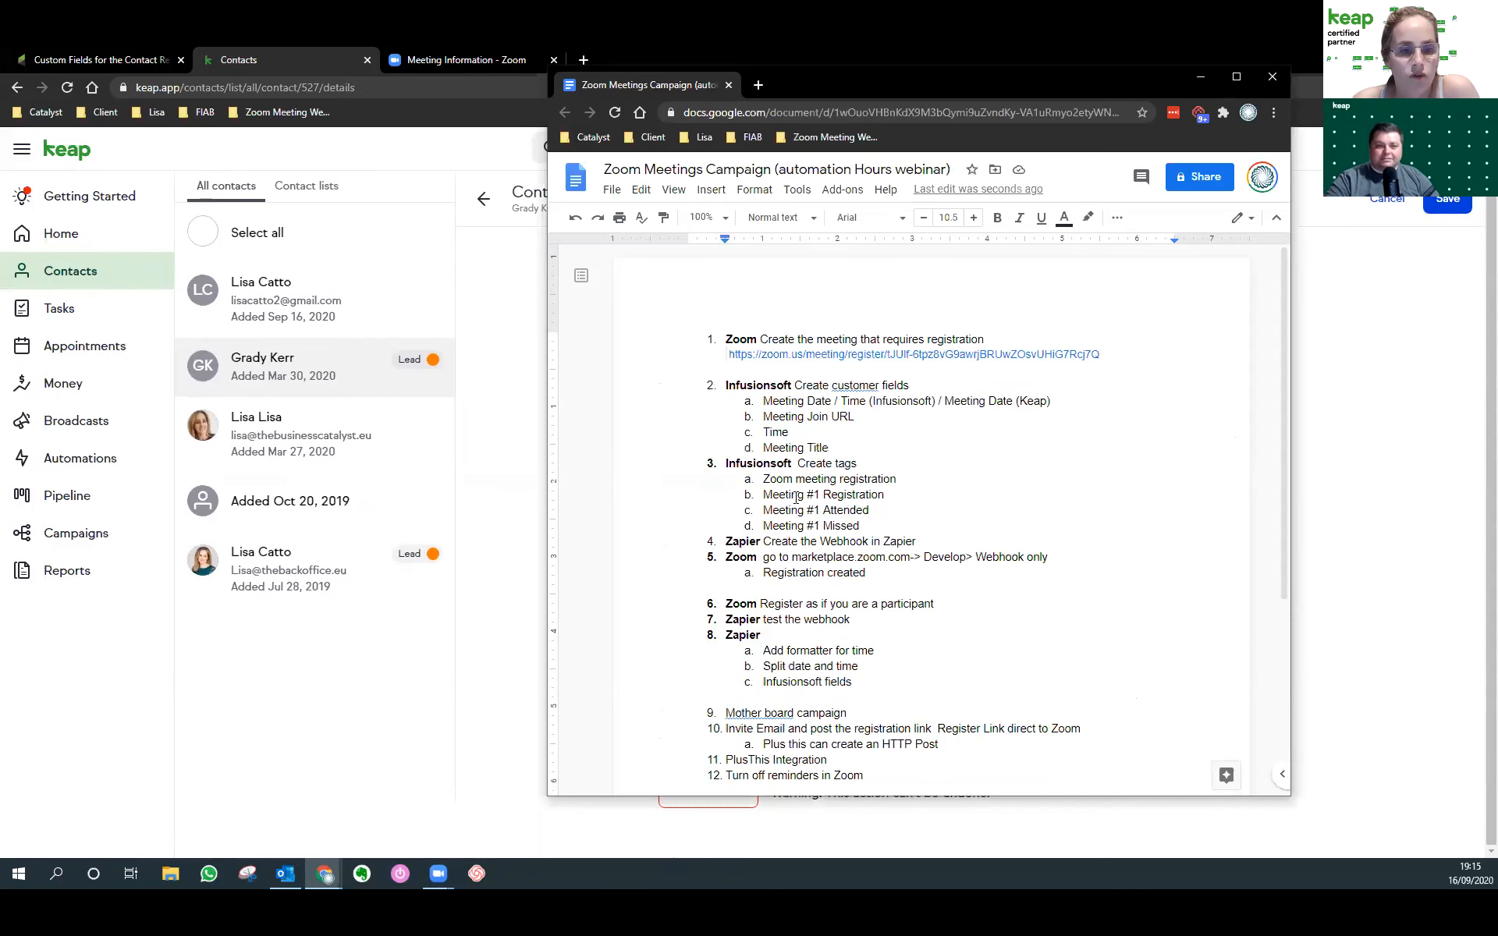
# Highlight the planned fields: Meeting Date / Time, Meeting Join URL, Time and Meeting Title.
pyautogui.moveTo(765, 402); pyautogui.dragTo(1055, 401)
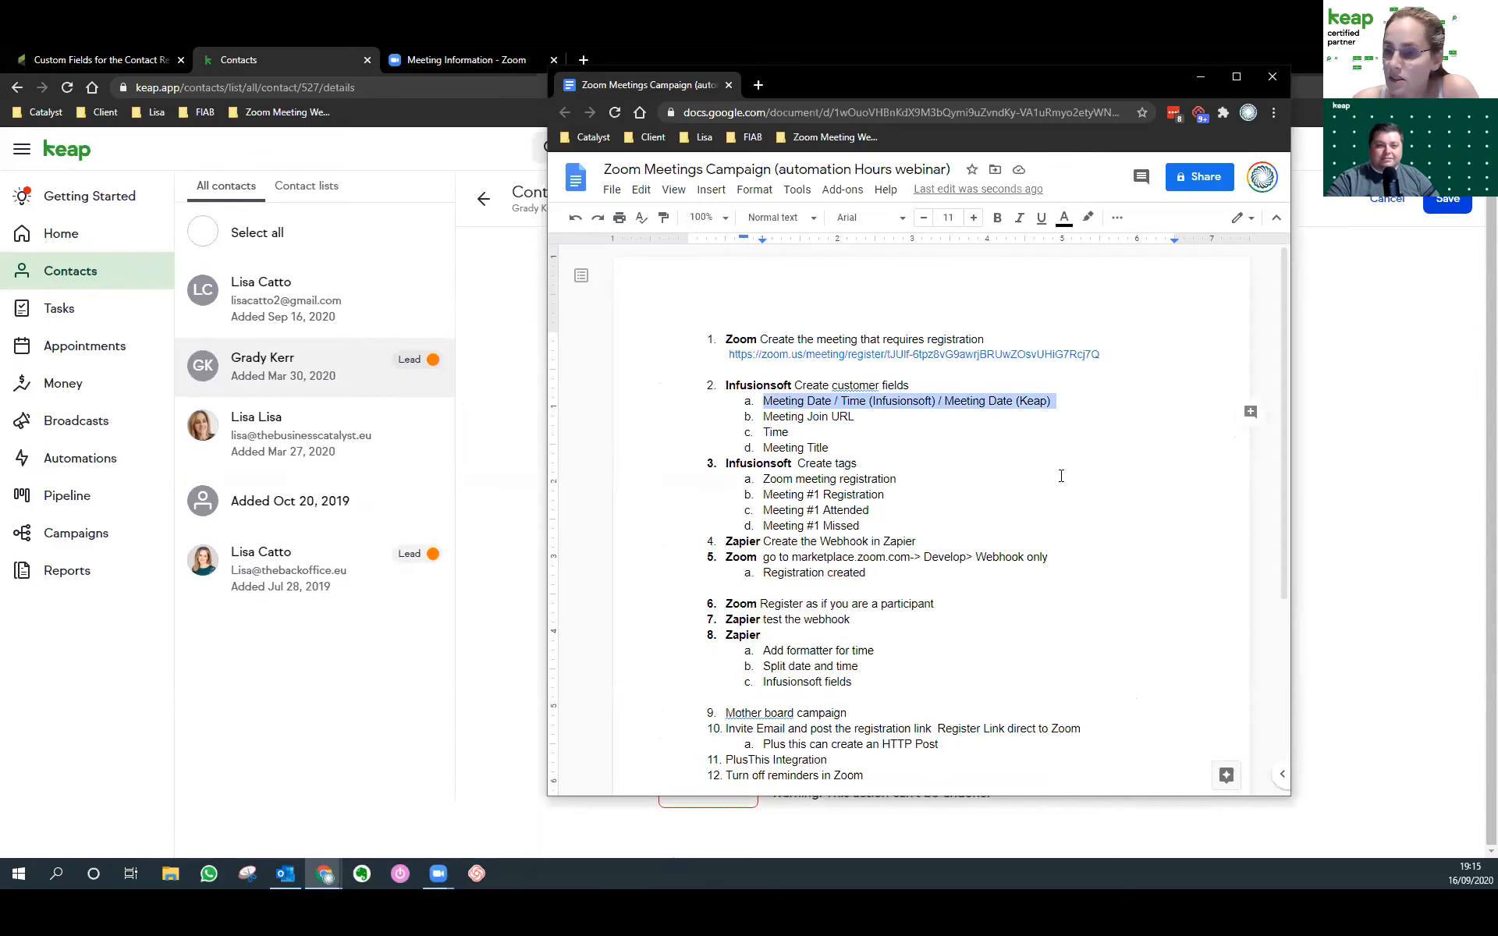
pyautogui.click(859, 416)
pyautogui.moveTo(856, 416); pyautogui.dragTo(763, 416)
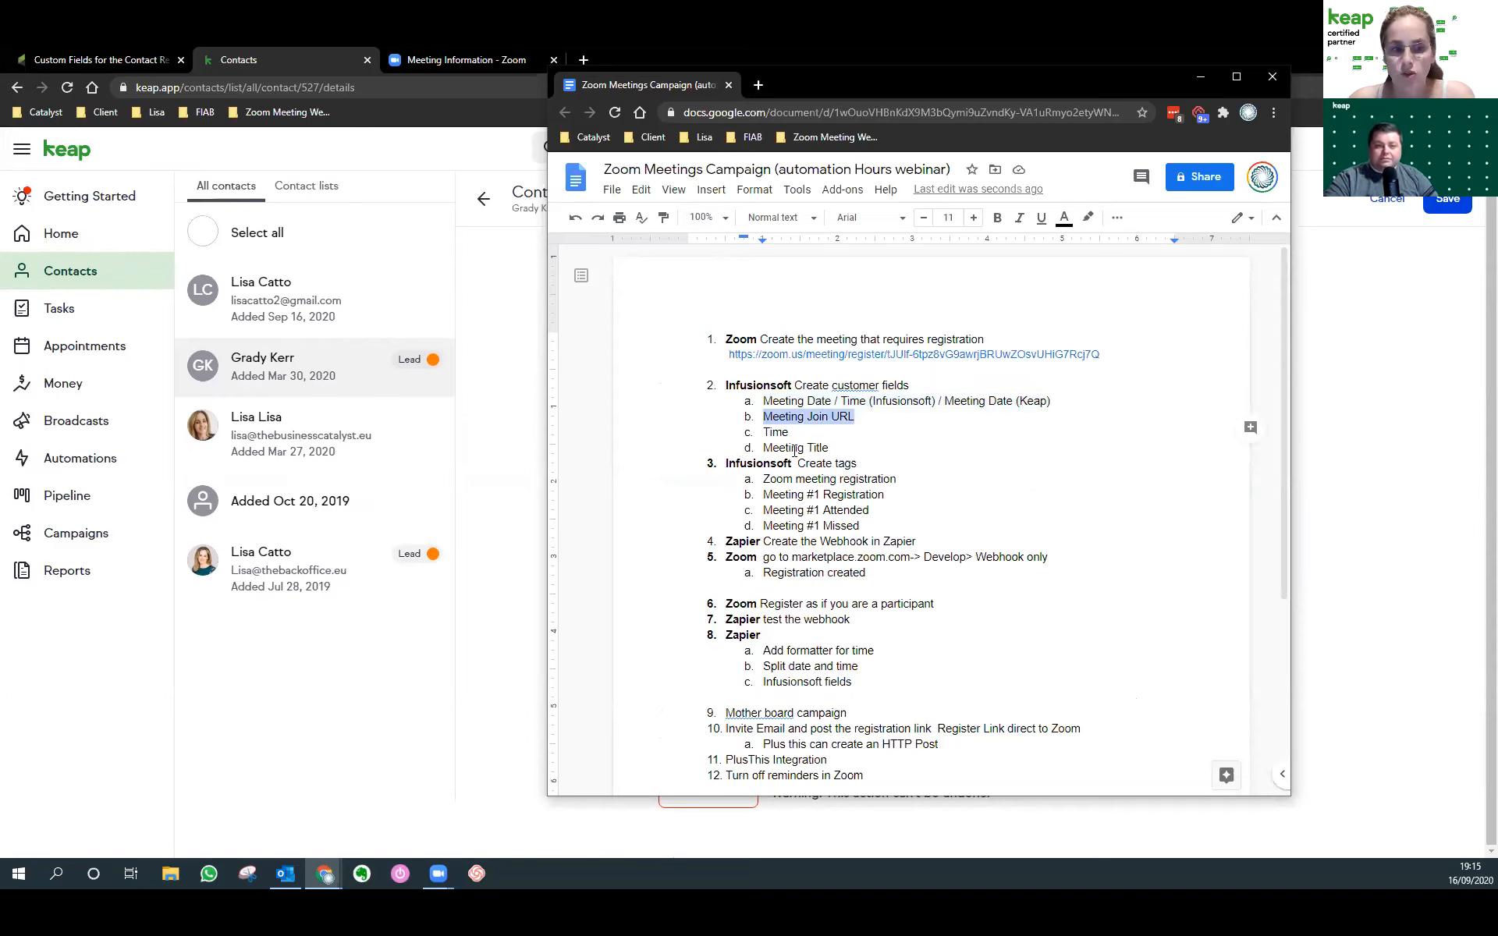
pyautogui.moveTo(802, 433); pyautogui.dragTo(763, 432)
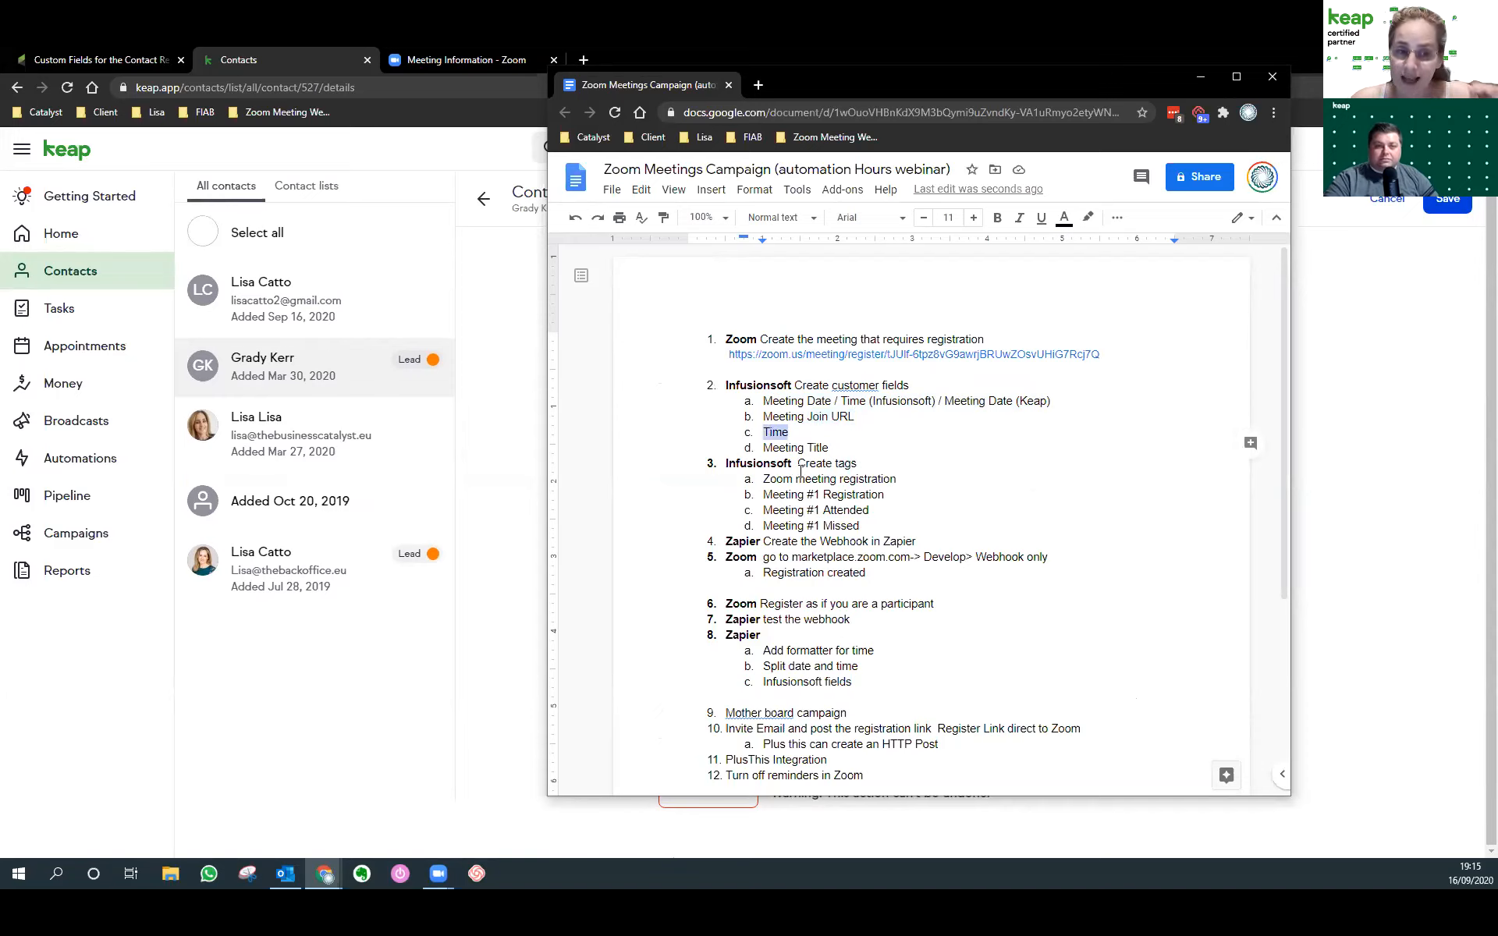
pyautogui.click(790, 431)
pyautogui.moveTo(830, 449); pyautogui.dragTo(762, 448)
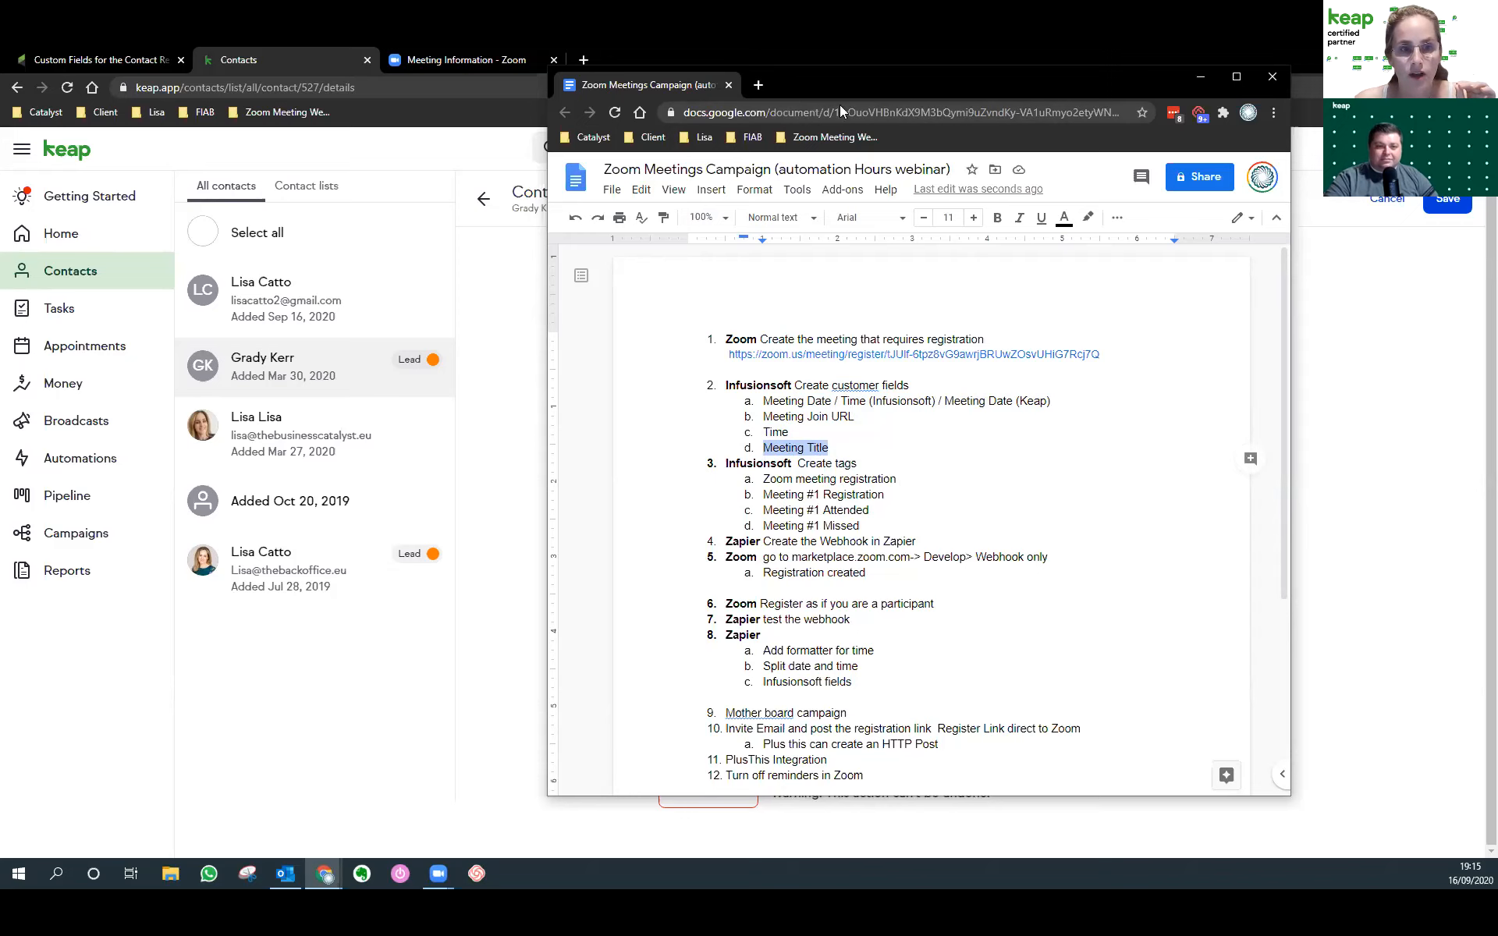
# Set the plan aside and switch to Infusionsoft's contact Custom Fields page.
pyautogui.moveTo(866, 88); pyautogui.dragTo(1, 87)
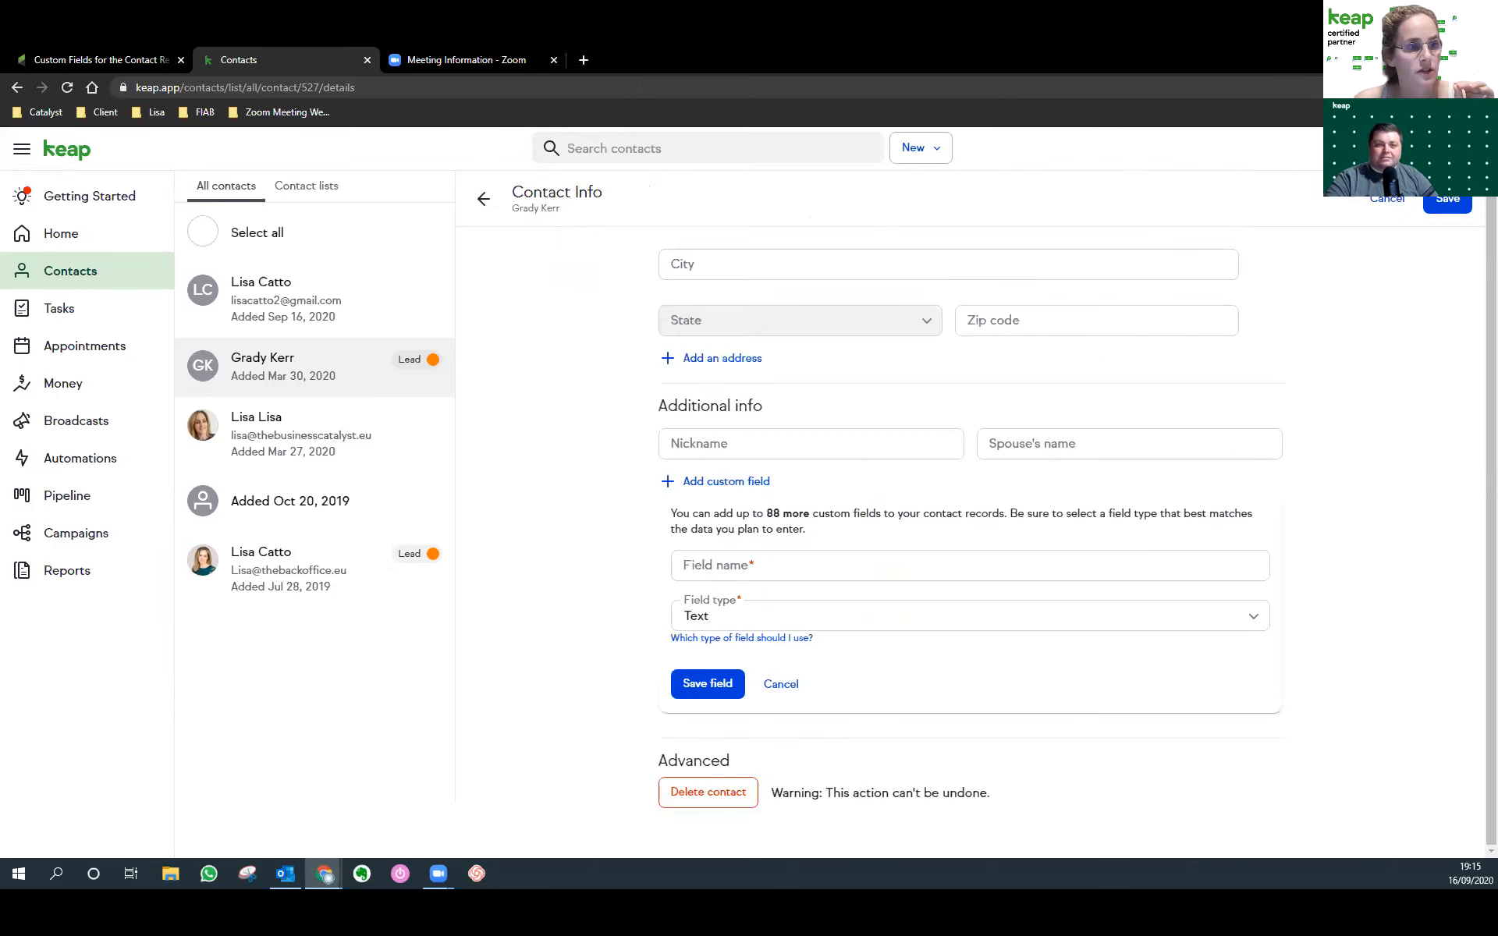
pyautogui.click(98, 60)
pyautogui.click(387, 152)
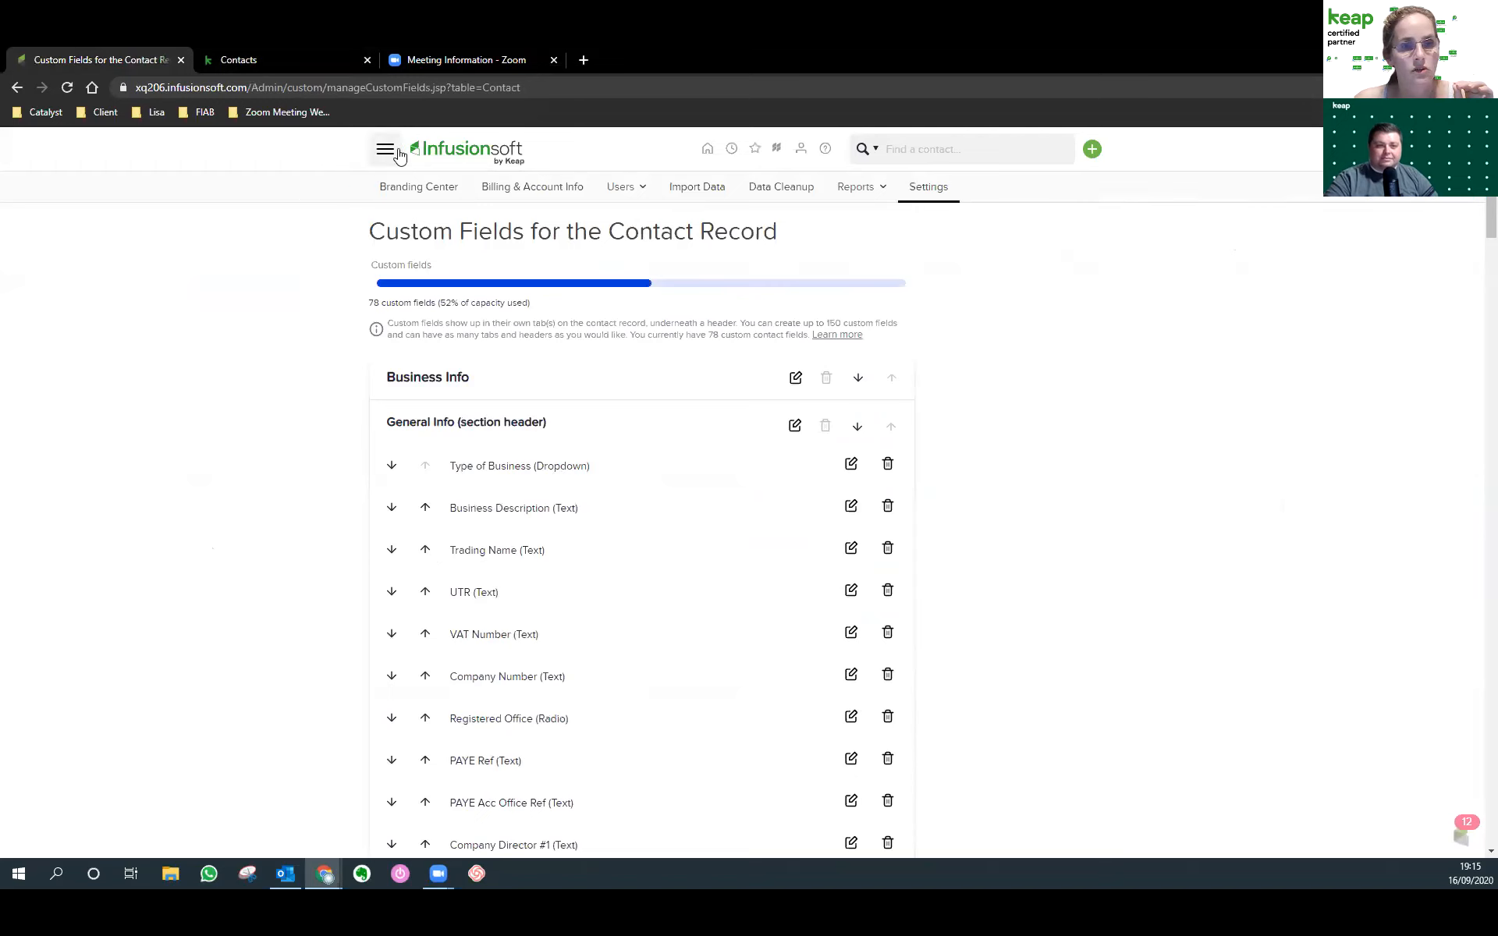
# Reload contact custom fields via Admin > Settings > Contact, review them, and highlight Meeting Date / Time in the plan.
pyautogui.click(400, 156)
pyautogui.click(997, 380)
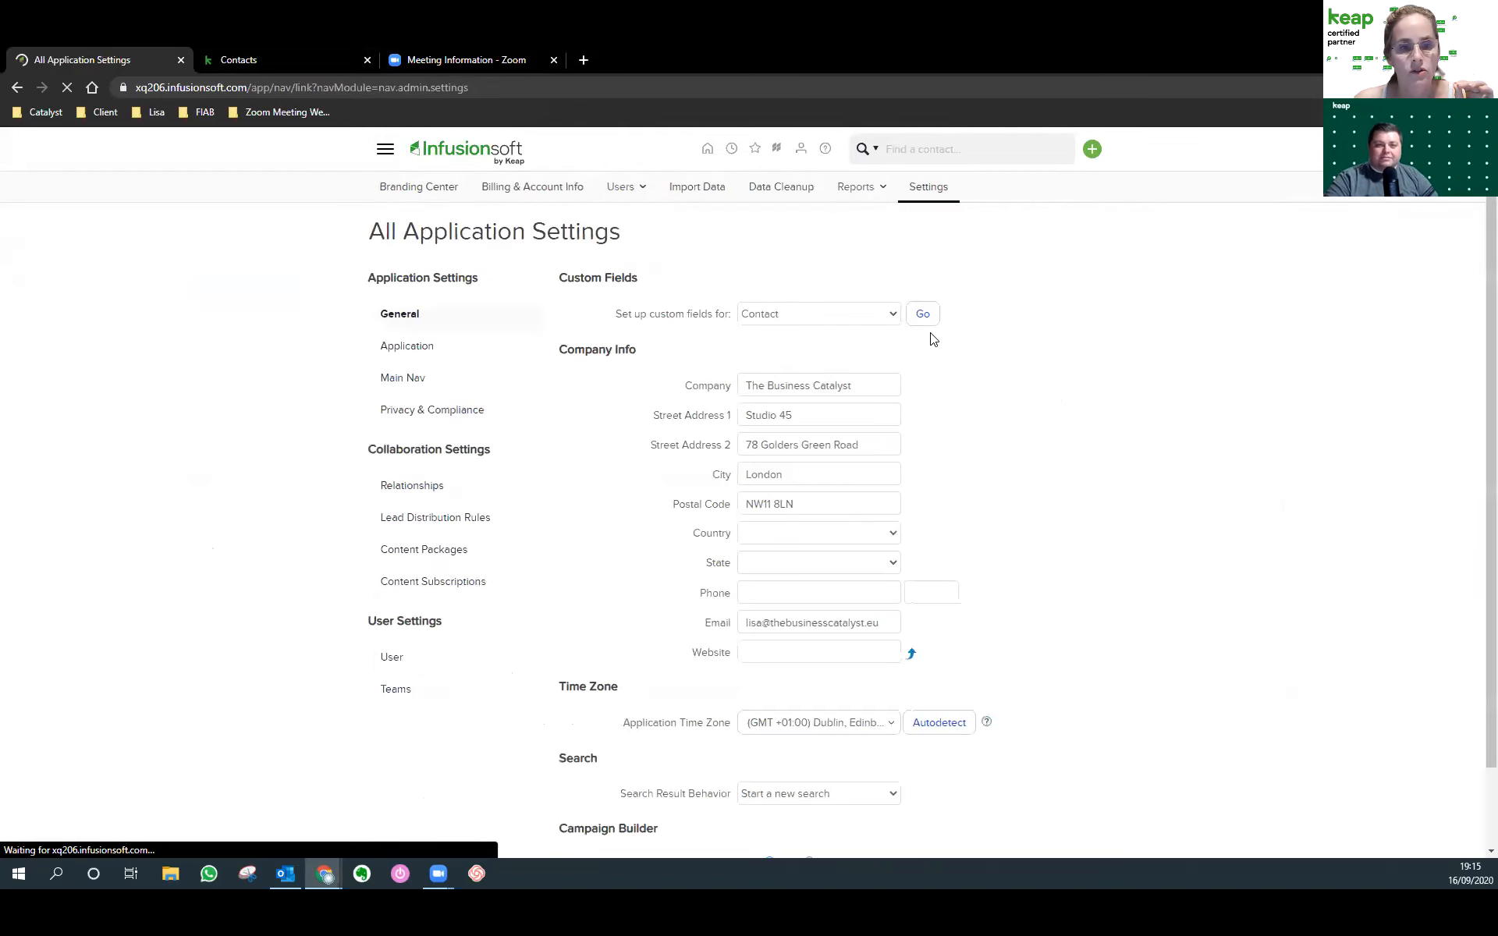
pyautogui.moveTo(623, 313); pyautogui.dragTo(926, 311)
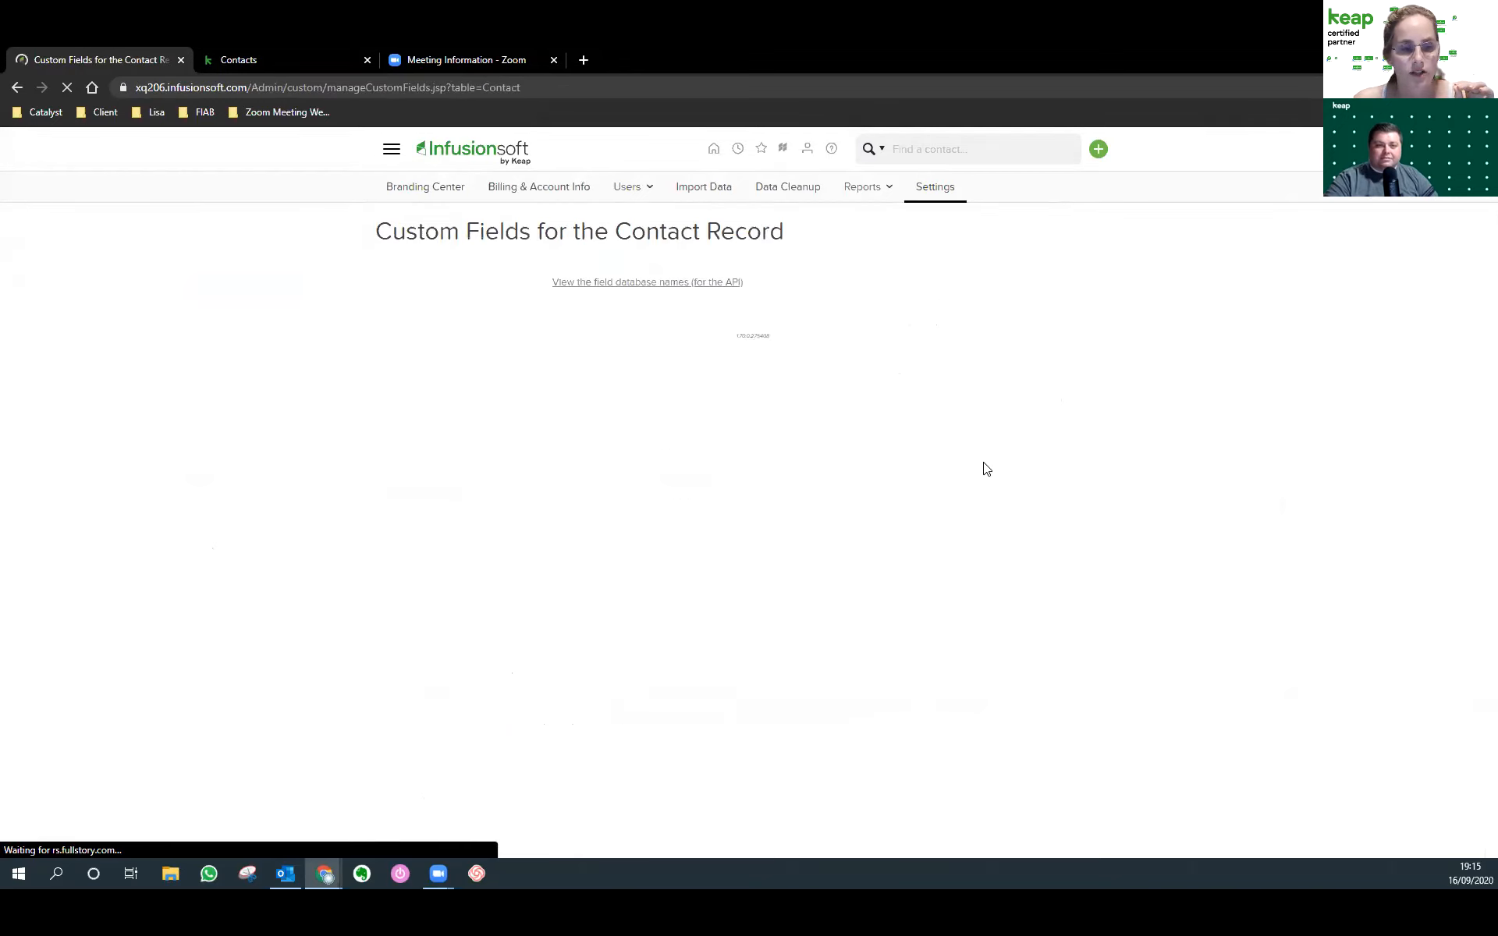
pyautogui.scroll(-8, 704, 544)
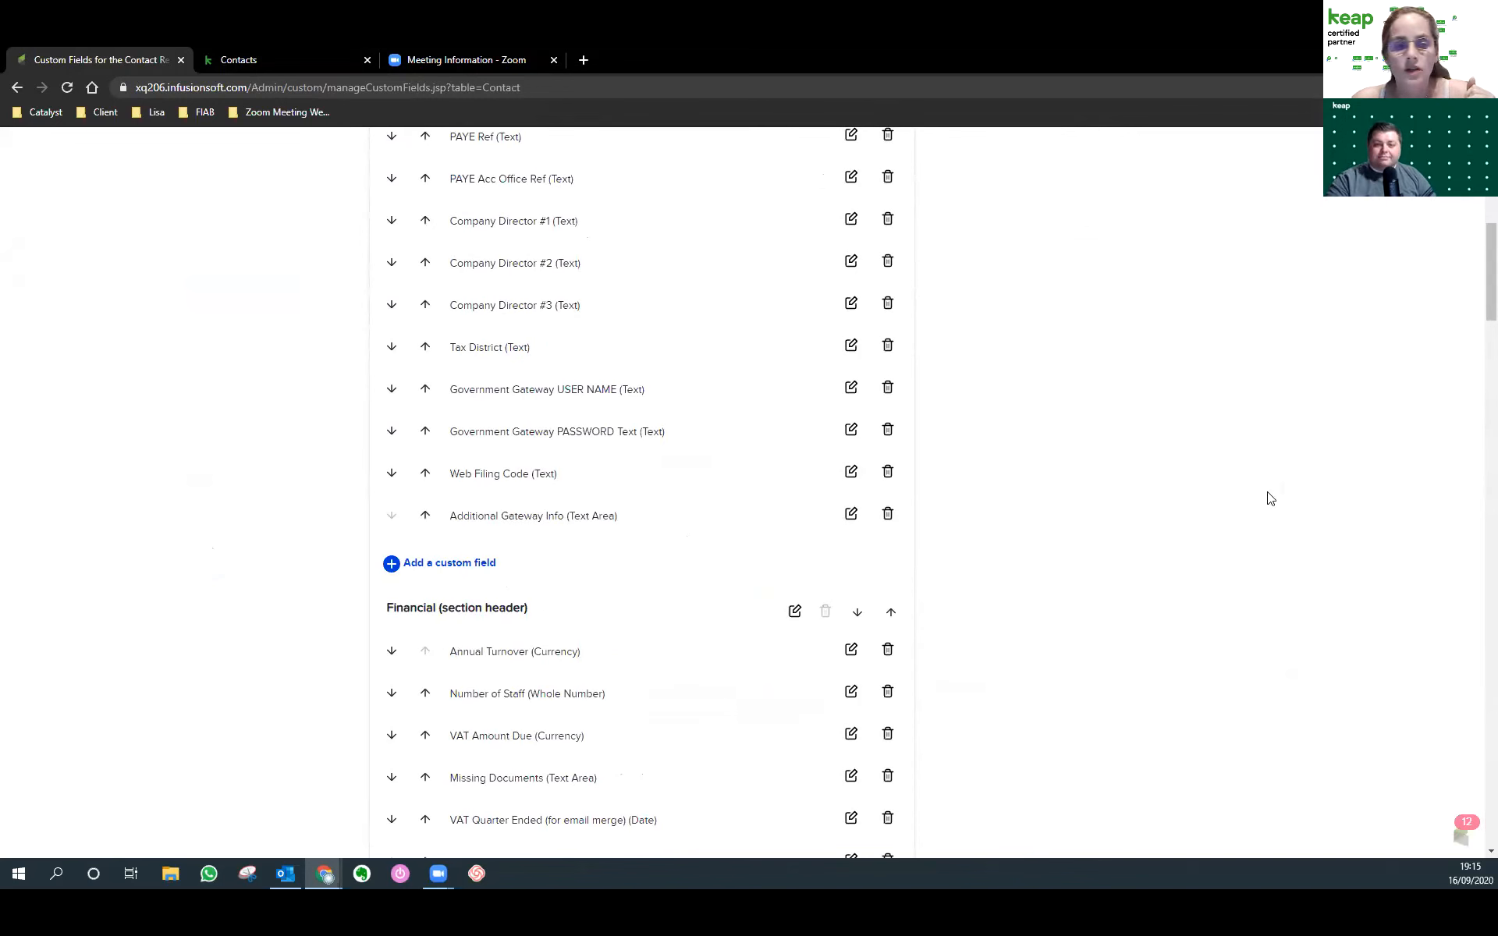
pyautogui.hotkey('alt', 'Tab')
pyautogui.moveTo(884, 446); pyautogui.dragTo(781, 446)
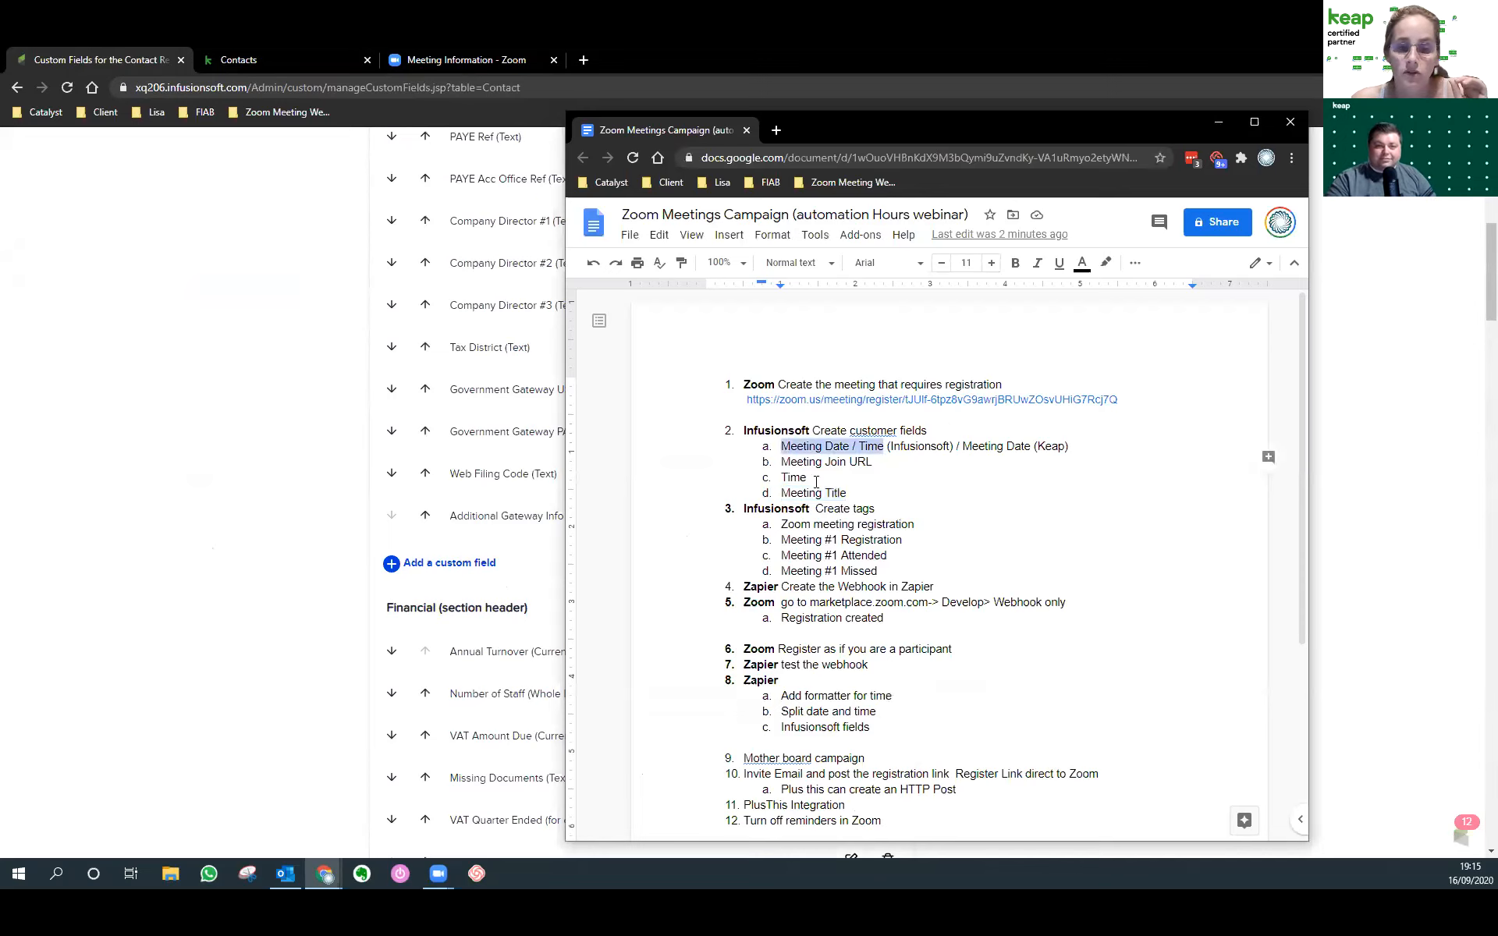
# Append '(txt)' after Time, Meeting Join URL and Meeting Title in the plan, then return to Keap.
pyautogui.moveTo(963, 447); pyautogui.dragTo(1074, 448)
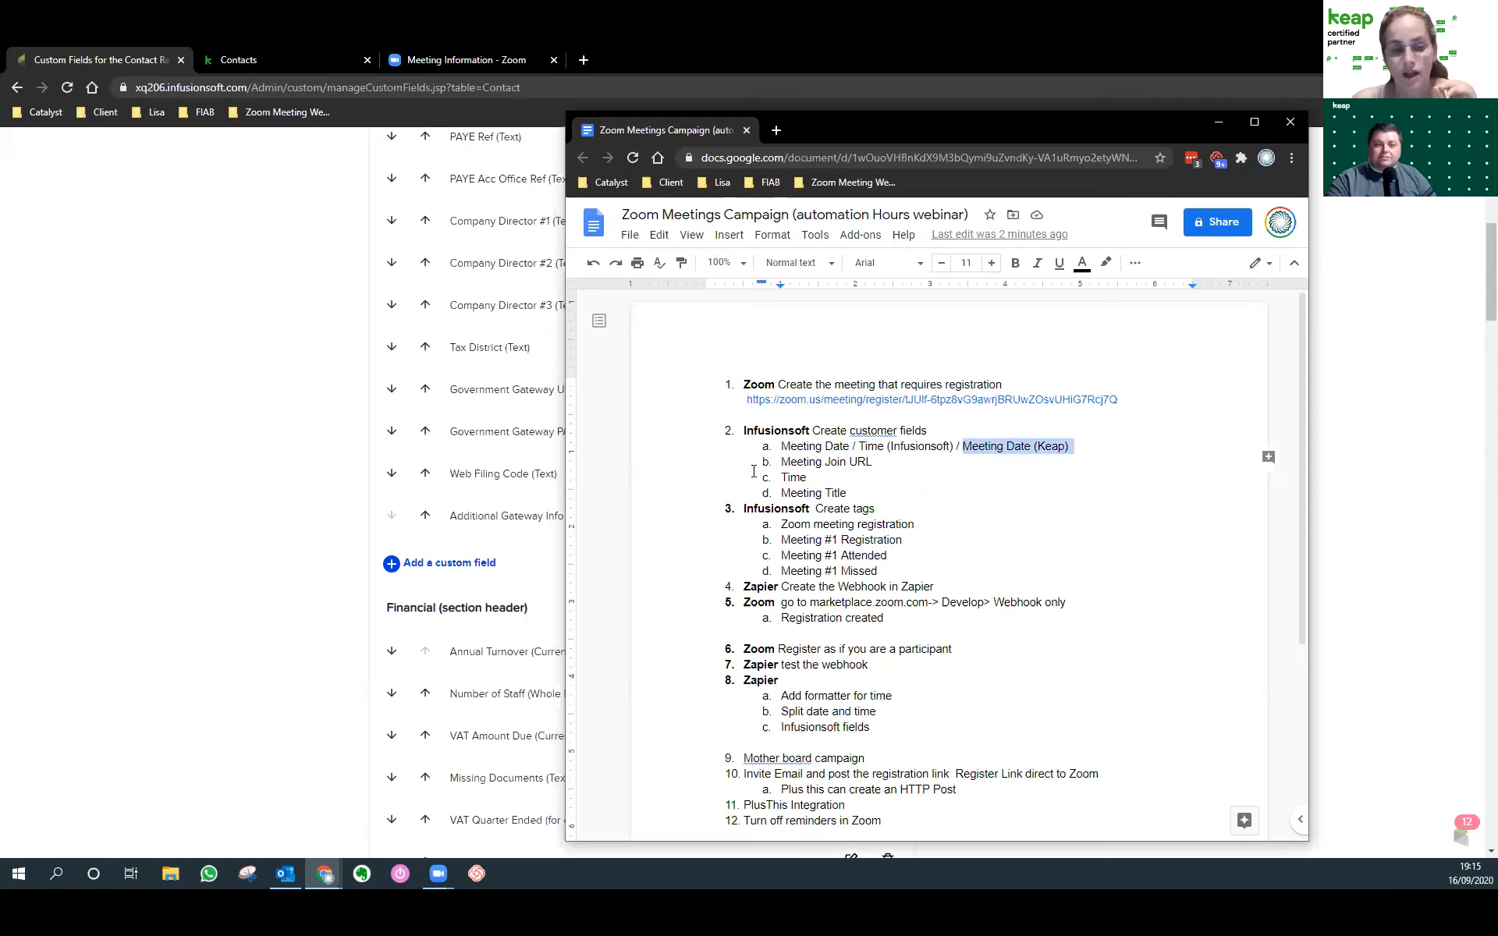
pyautogui.moveTo(825, 480); pyautogui.dragTo(774, 484)
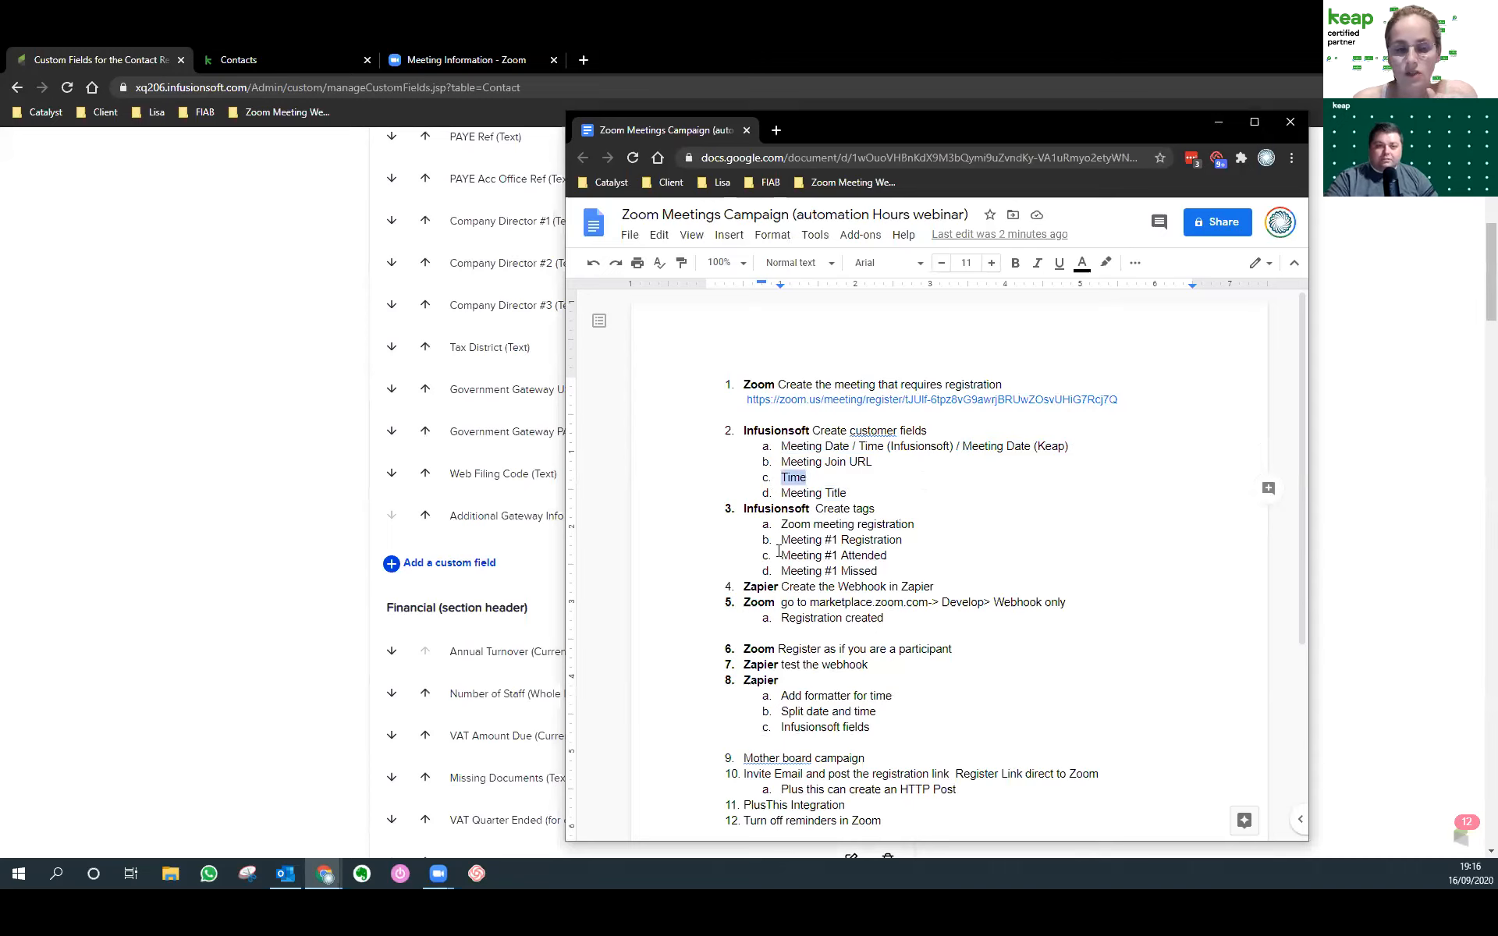
pyautogui.click(828, 484)
pyautogui.write('(')
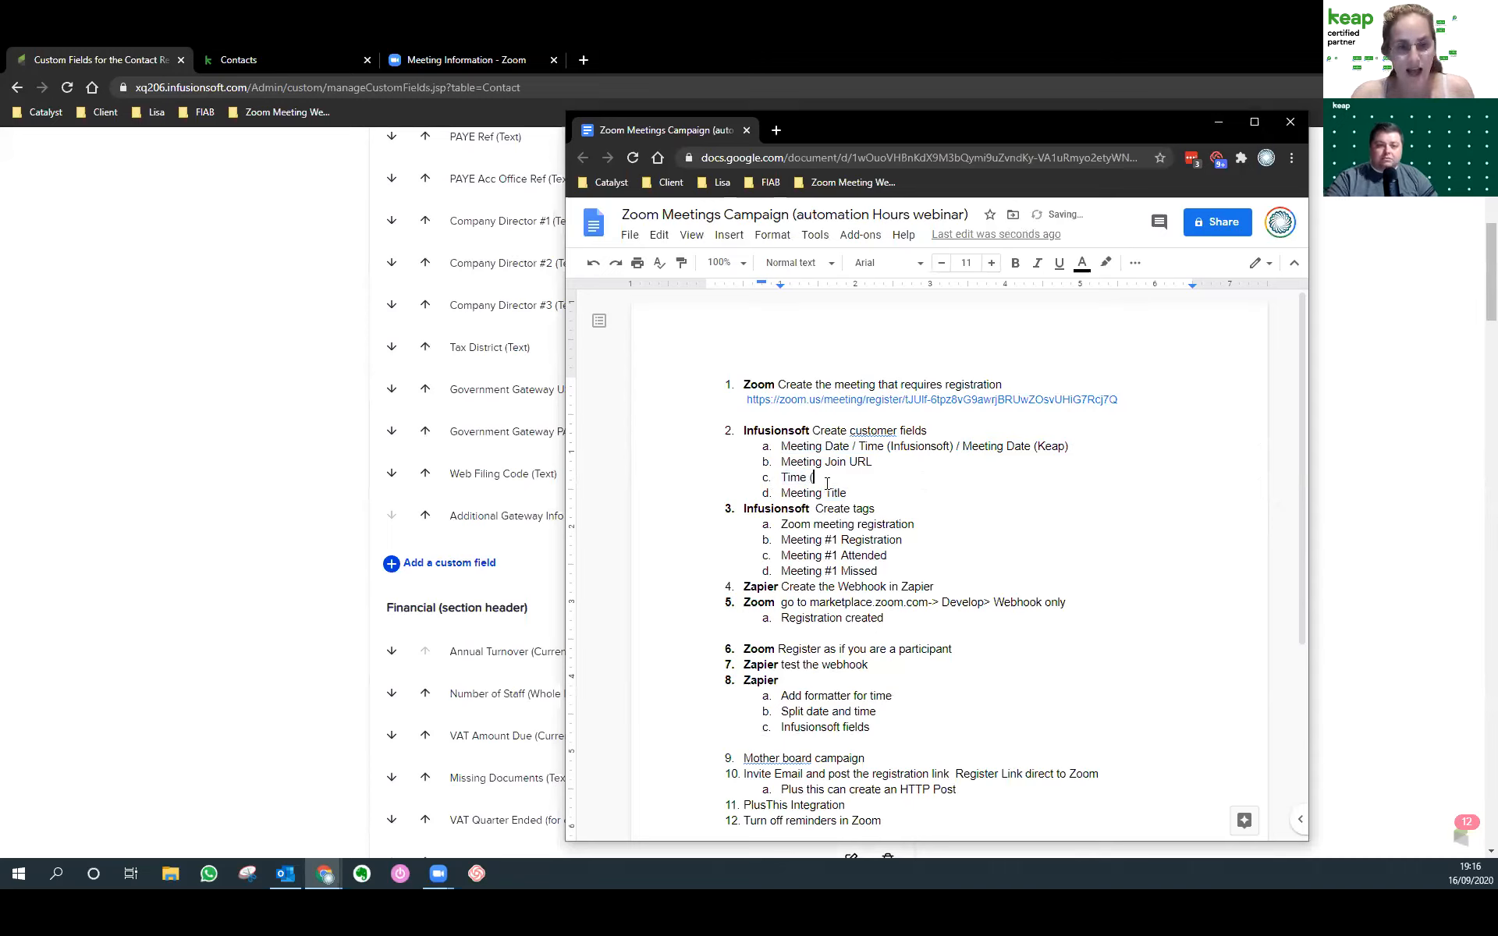
pyautogui.write('txt)')
pyautogui.click(882, 465)
pyautogui.write('(txt)')
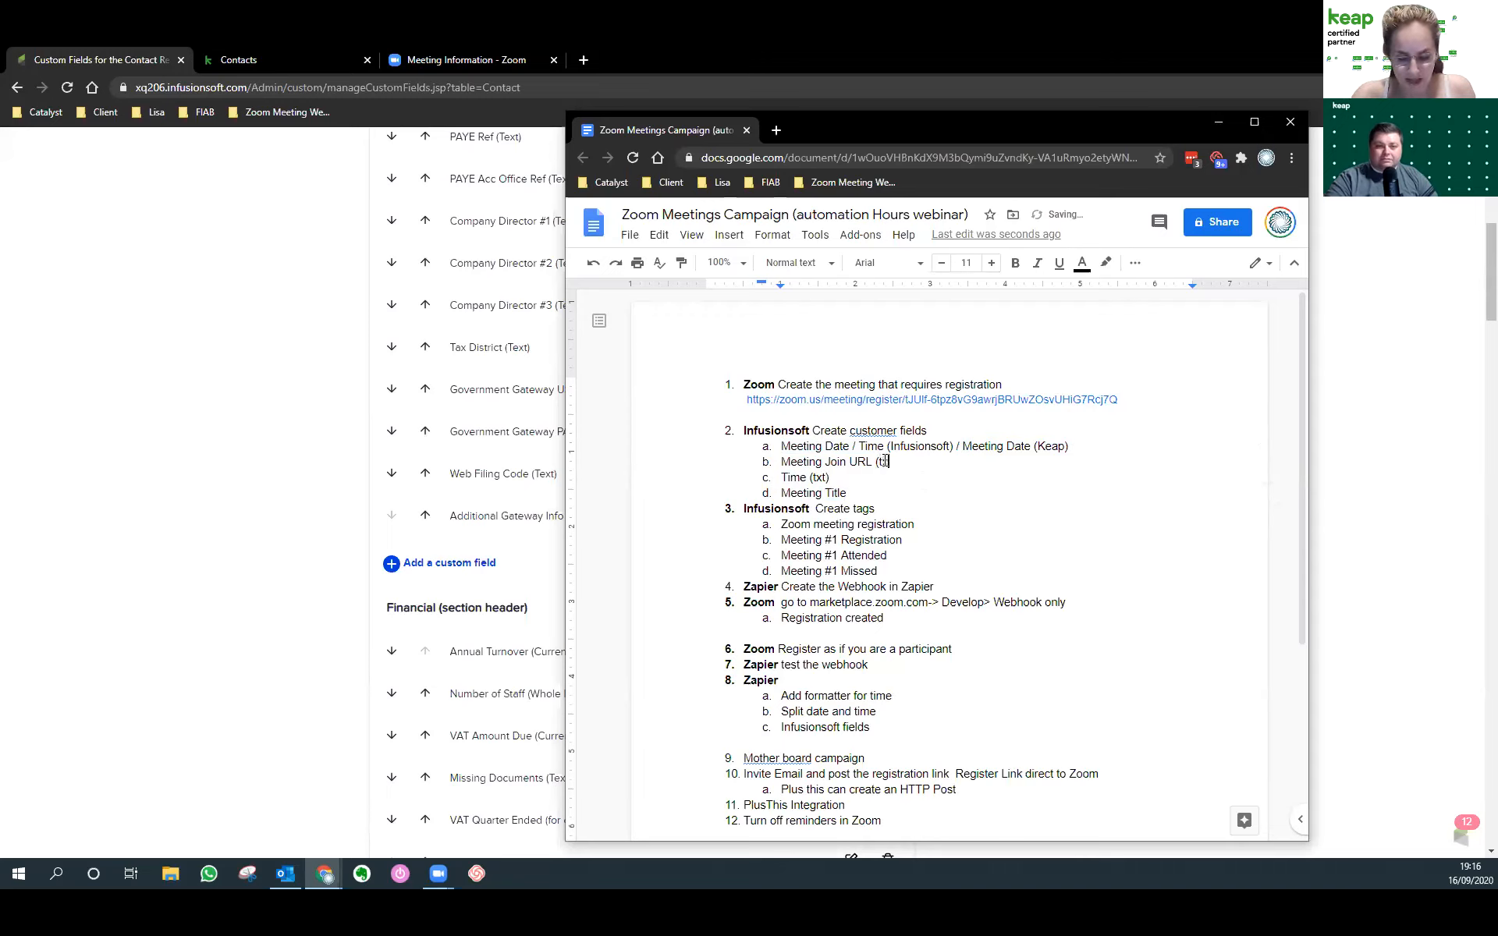
pyautogui.click(896, 487)
pyautogui.write('(t')
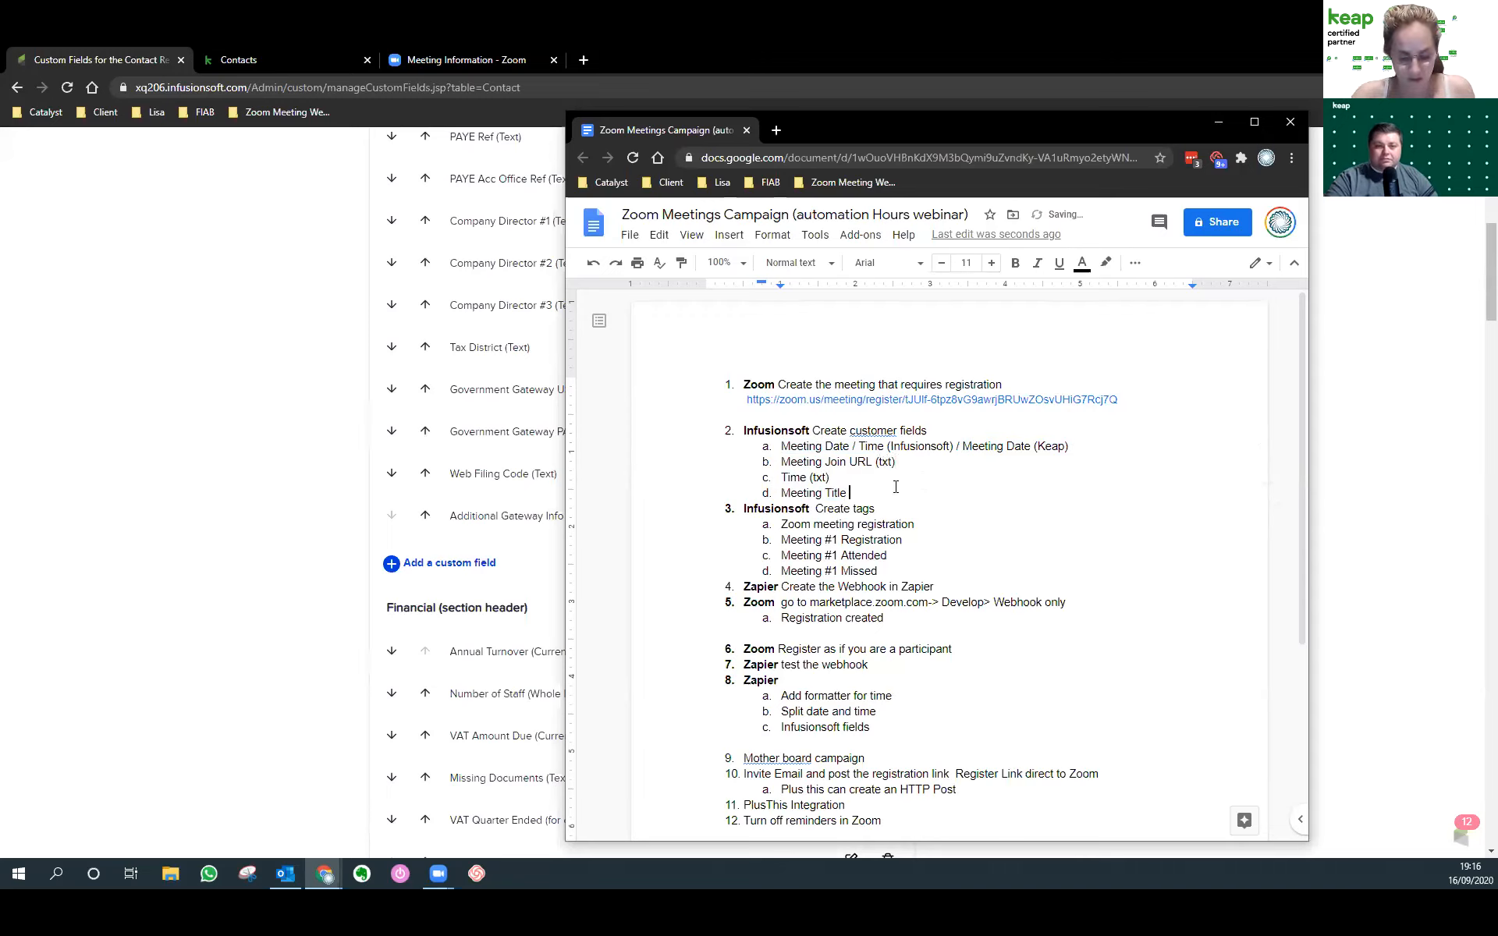
pyautogui.write('xt)')
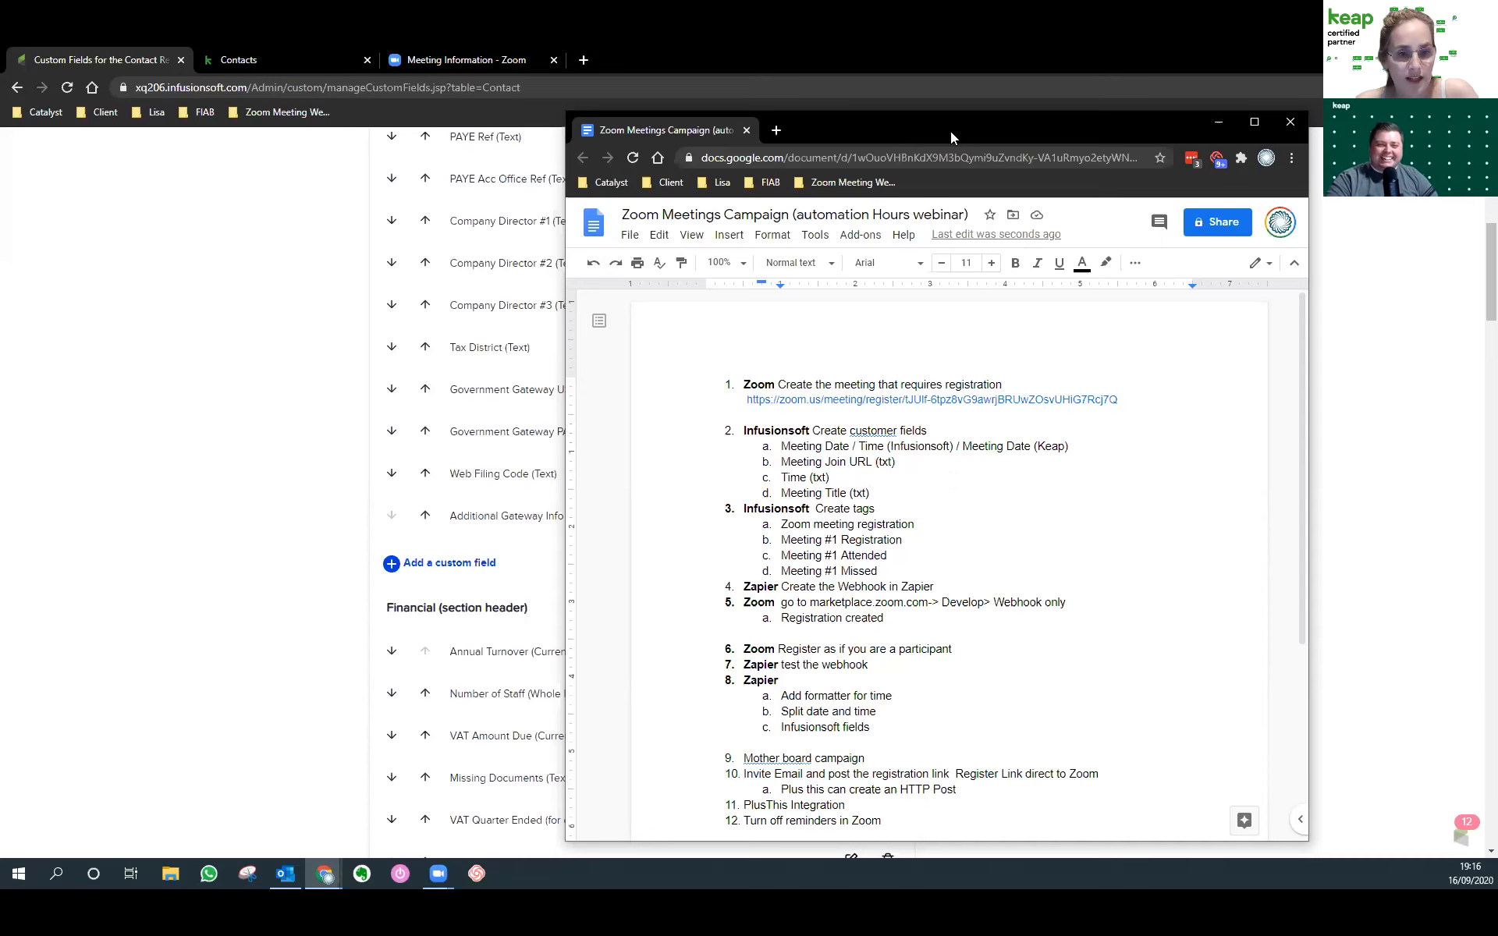
pyautogui.click(671, 62)
# Go from the Keap contact record through account settings to Tags and start a new tag.
pyautogui.click(312, 59)
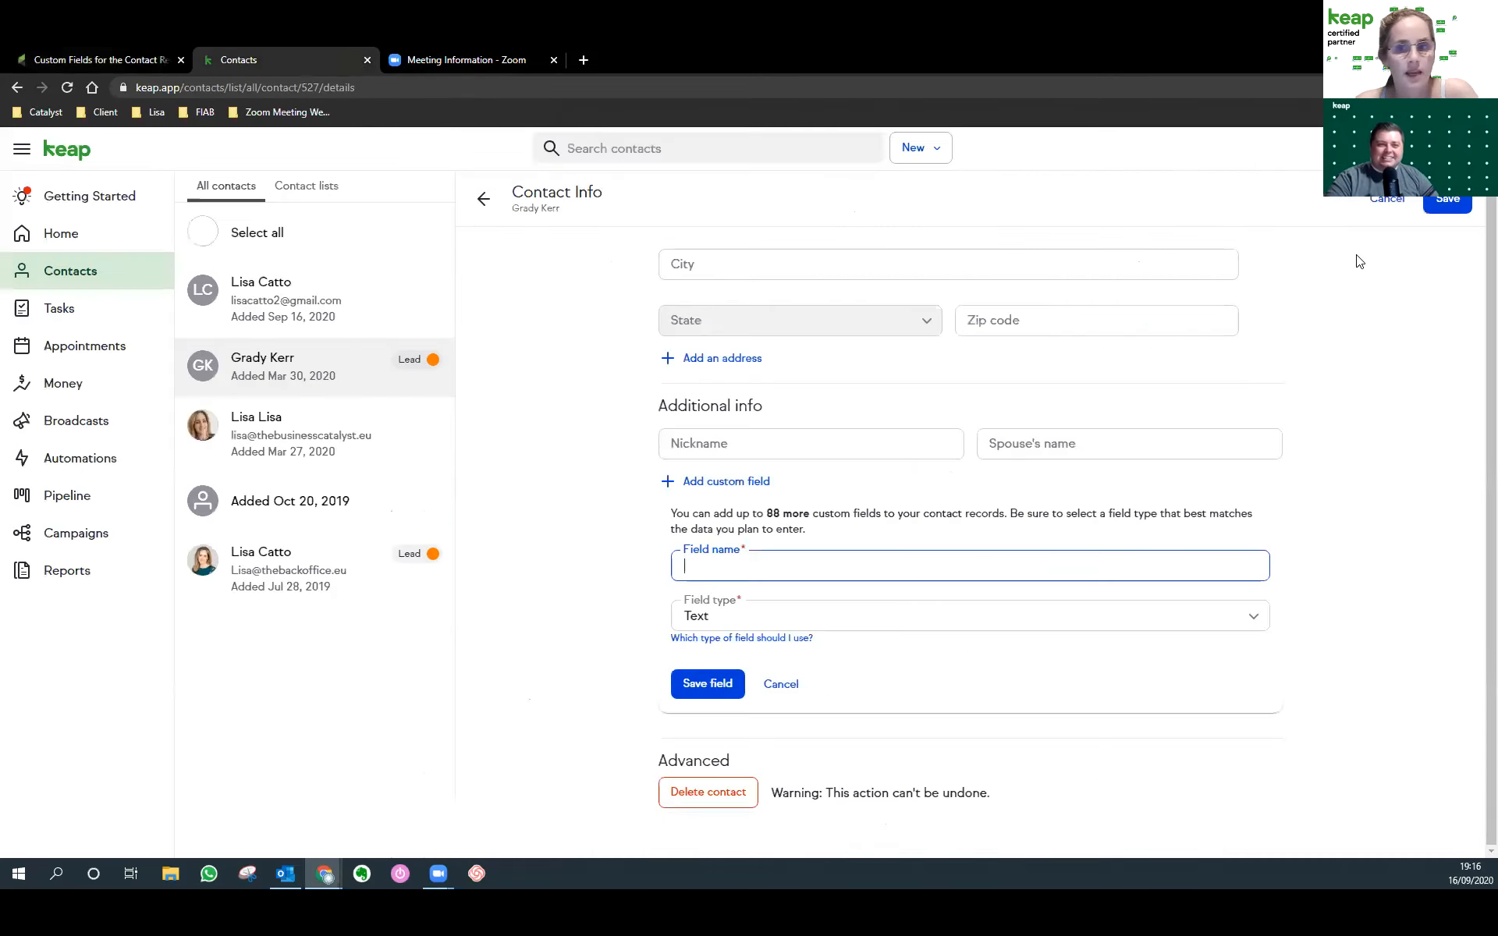
pyautogui.click(1461, 149)
pyautogui.click(1350, 258)
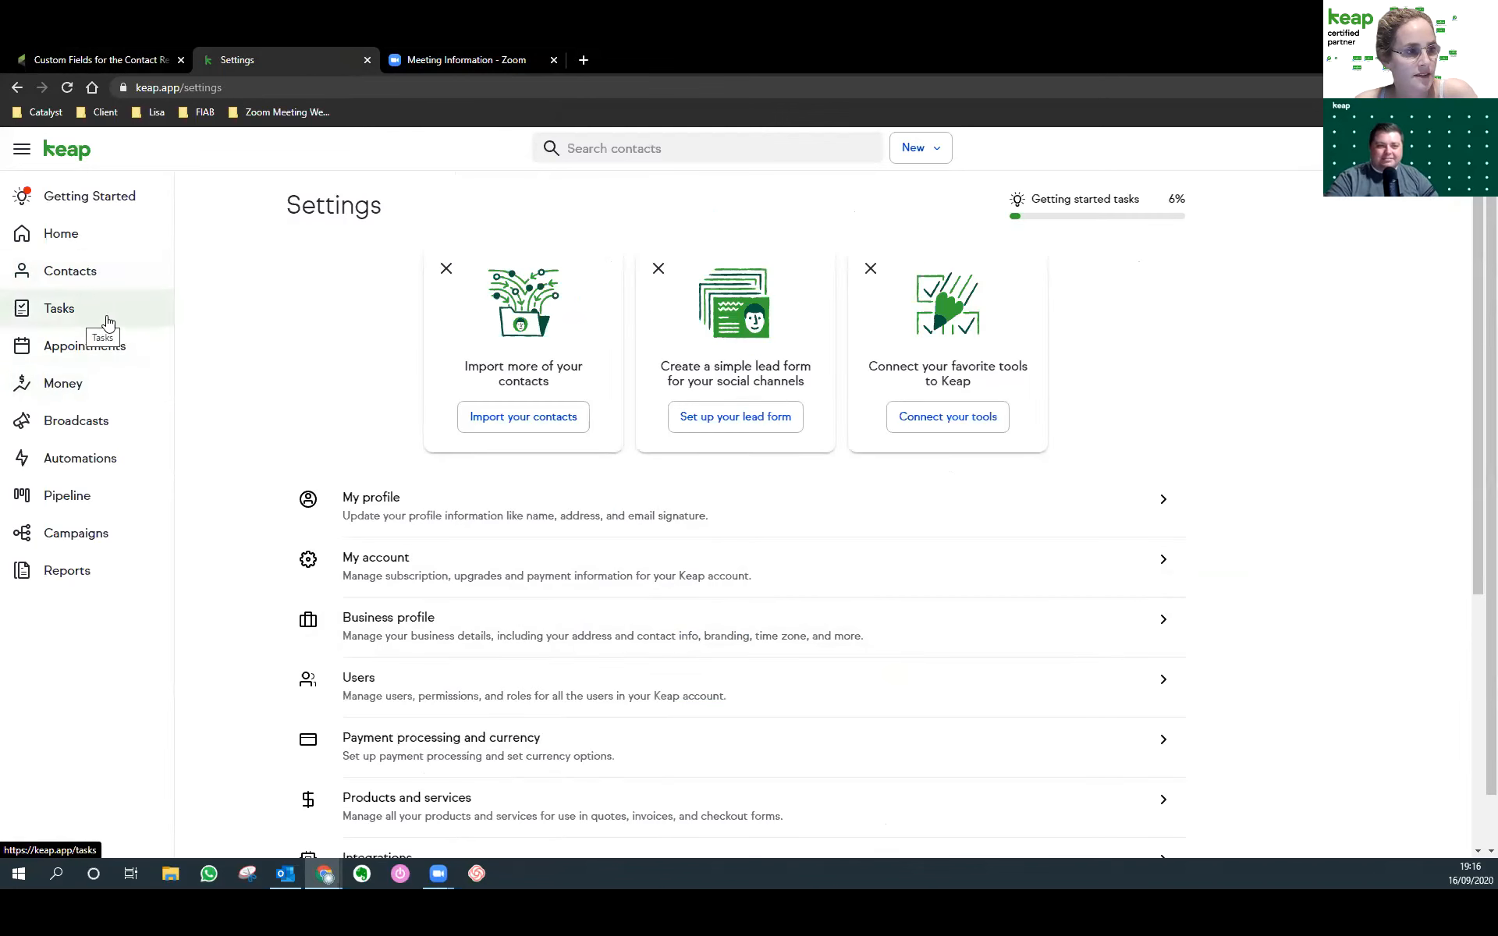
pyautogui.click(1461, 148)
pyautogui.click(1346, 262)
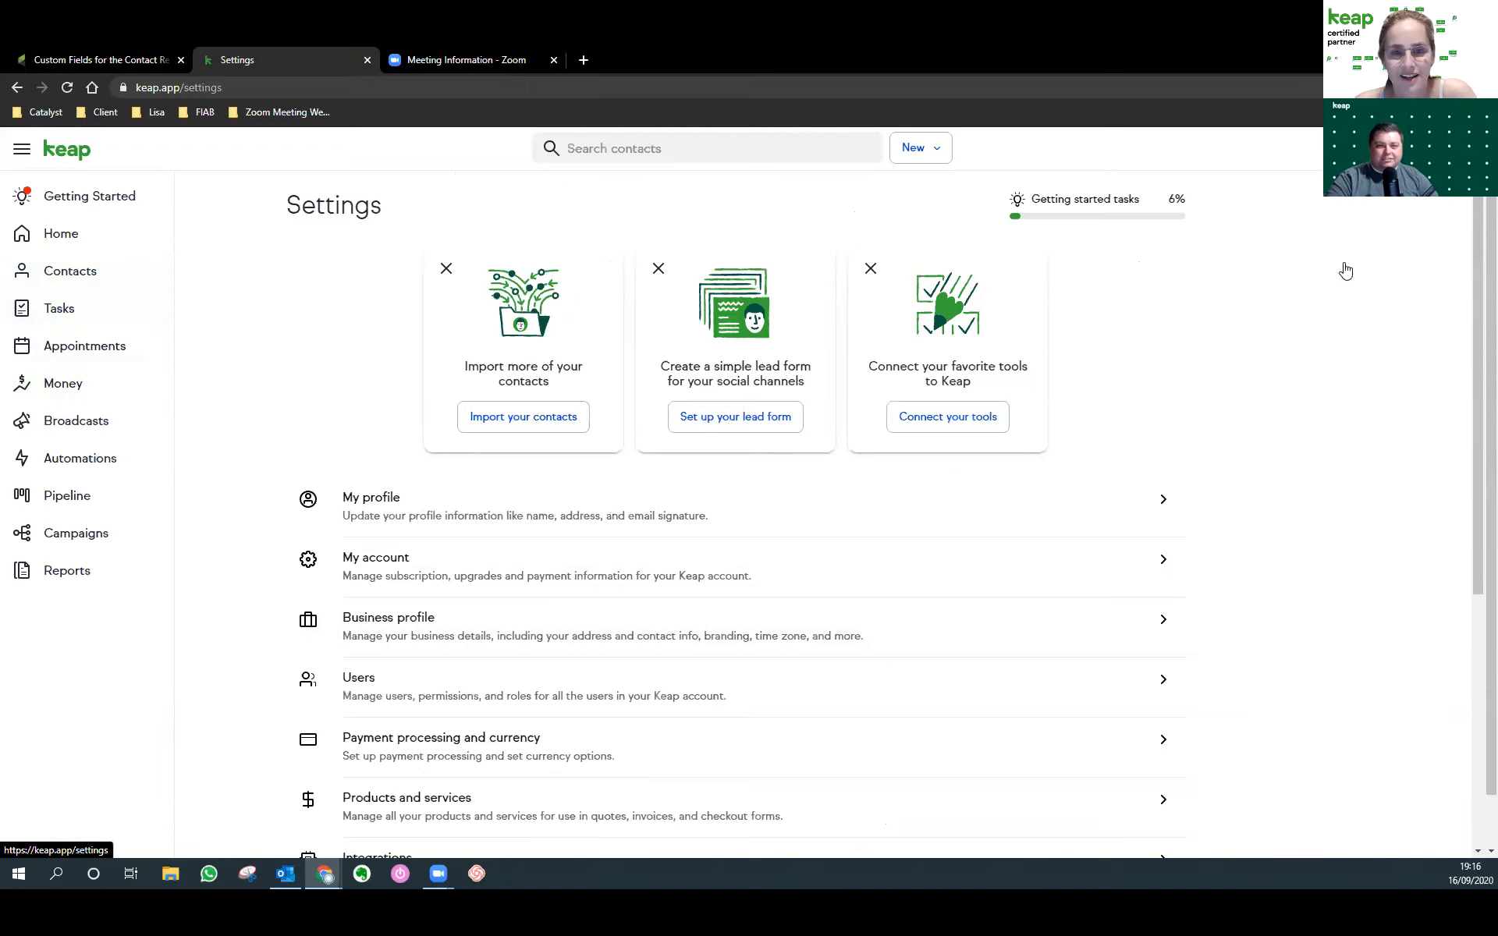
pyautogui.scroll(-4, 391, 435)
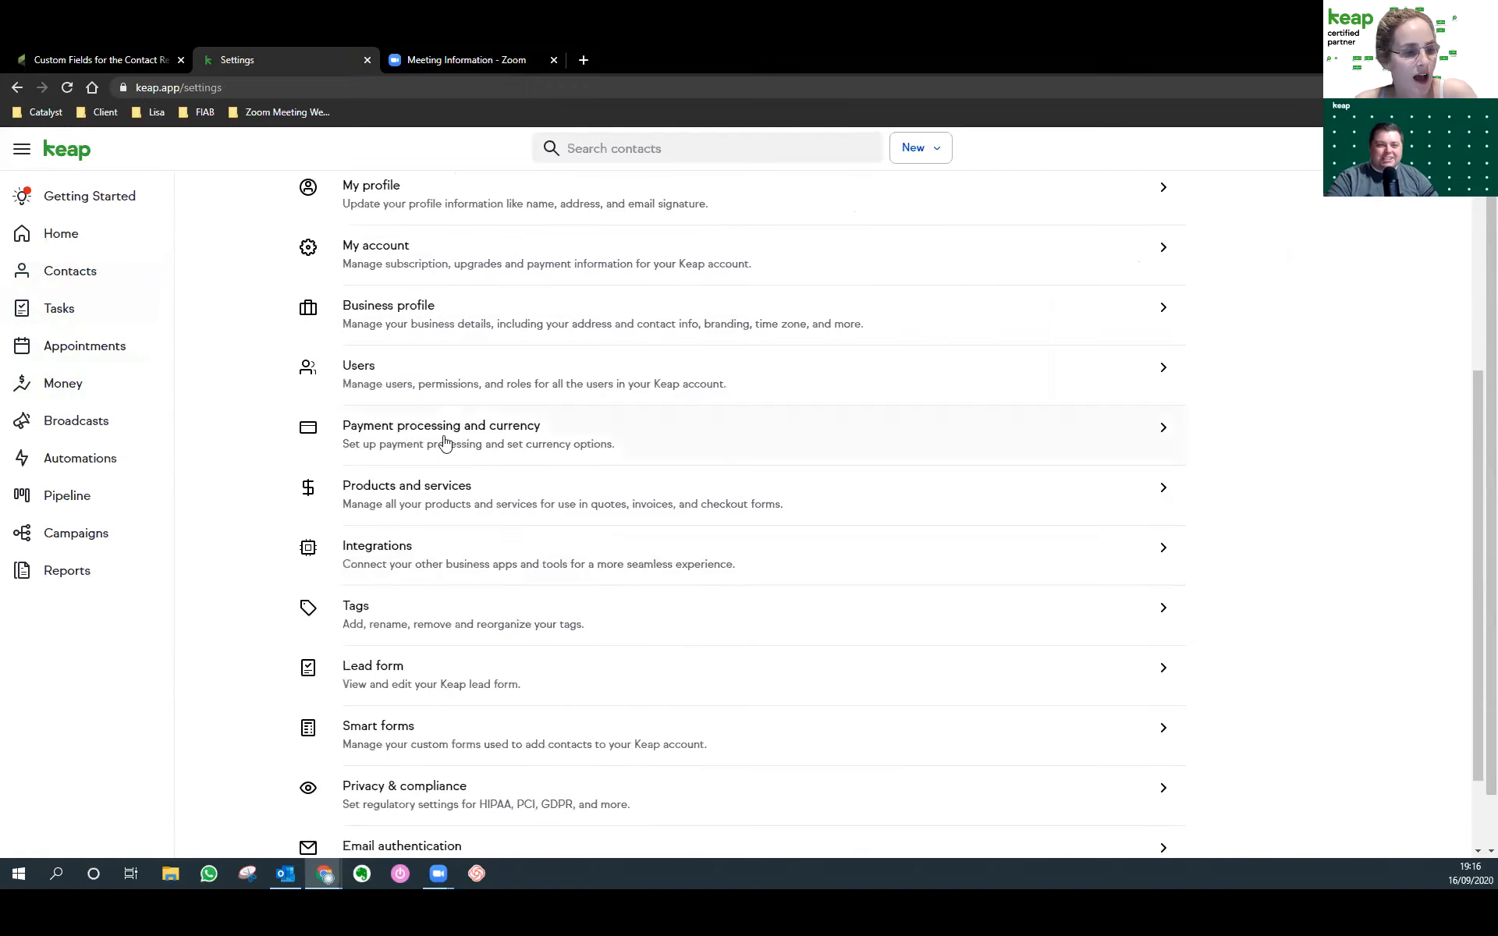
pyautogui.click(396, 604)
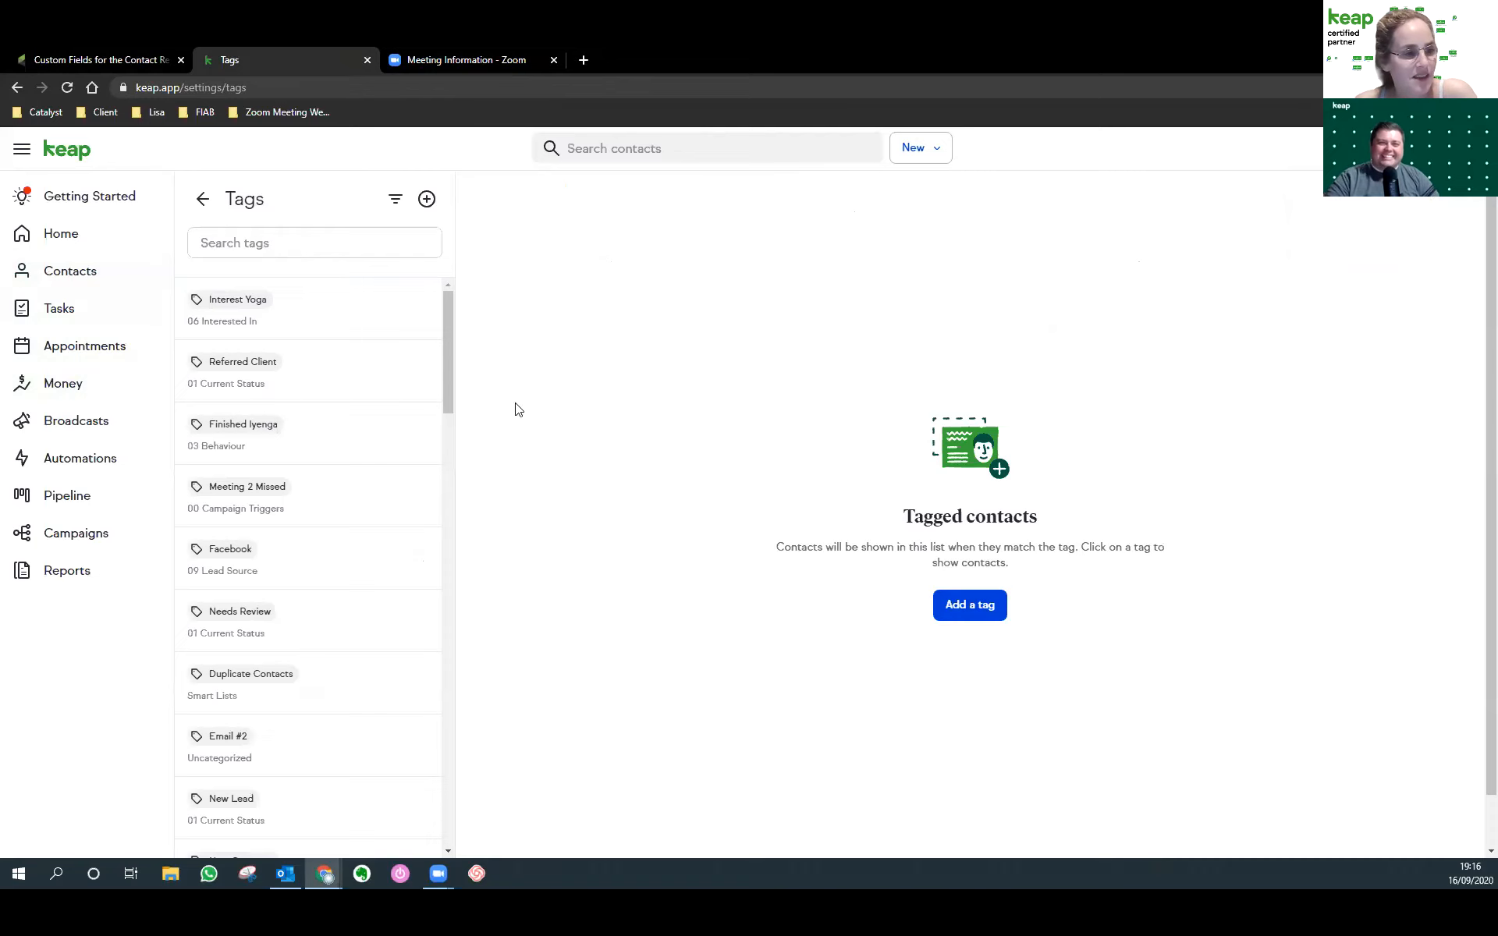
pyautogui.click(427, 198)
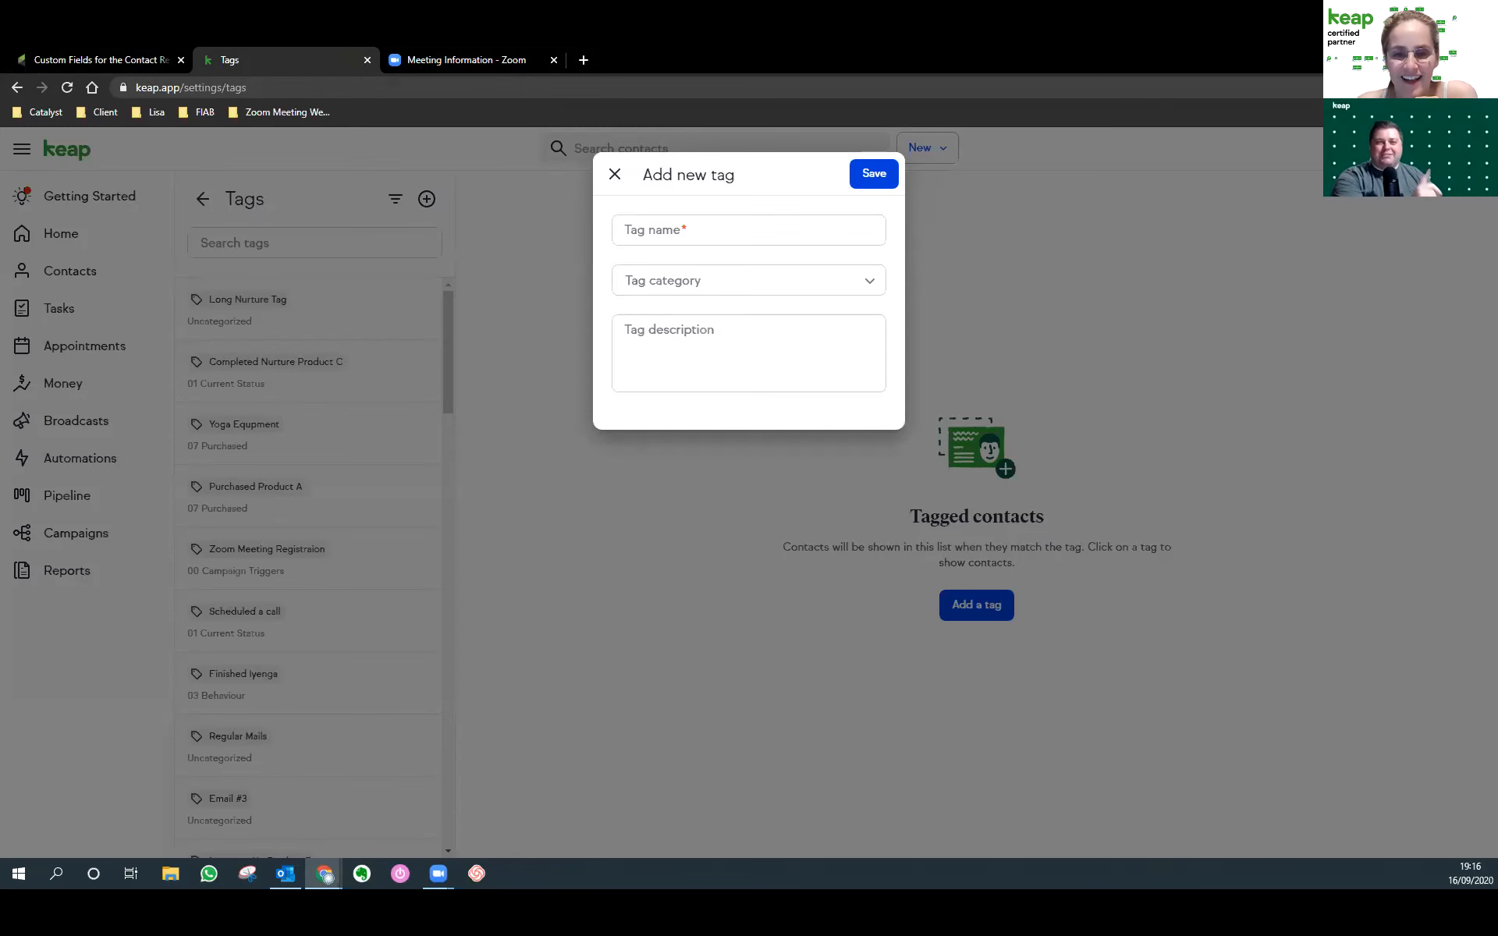
# Check the planned tags in the campaign doc: Zoom meeting registration, Meeting #1 Registration, Attended, Missed.
pyautogui.hotkey('alt', 'Tab')
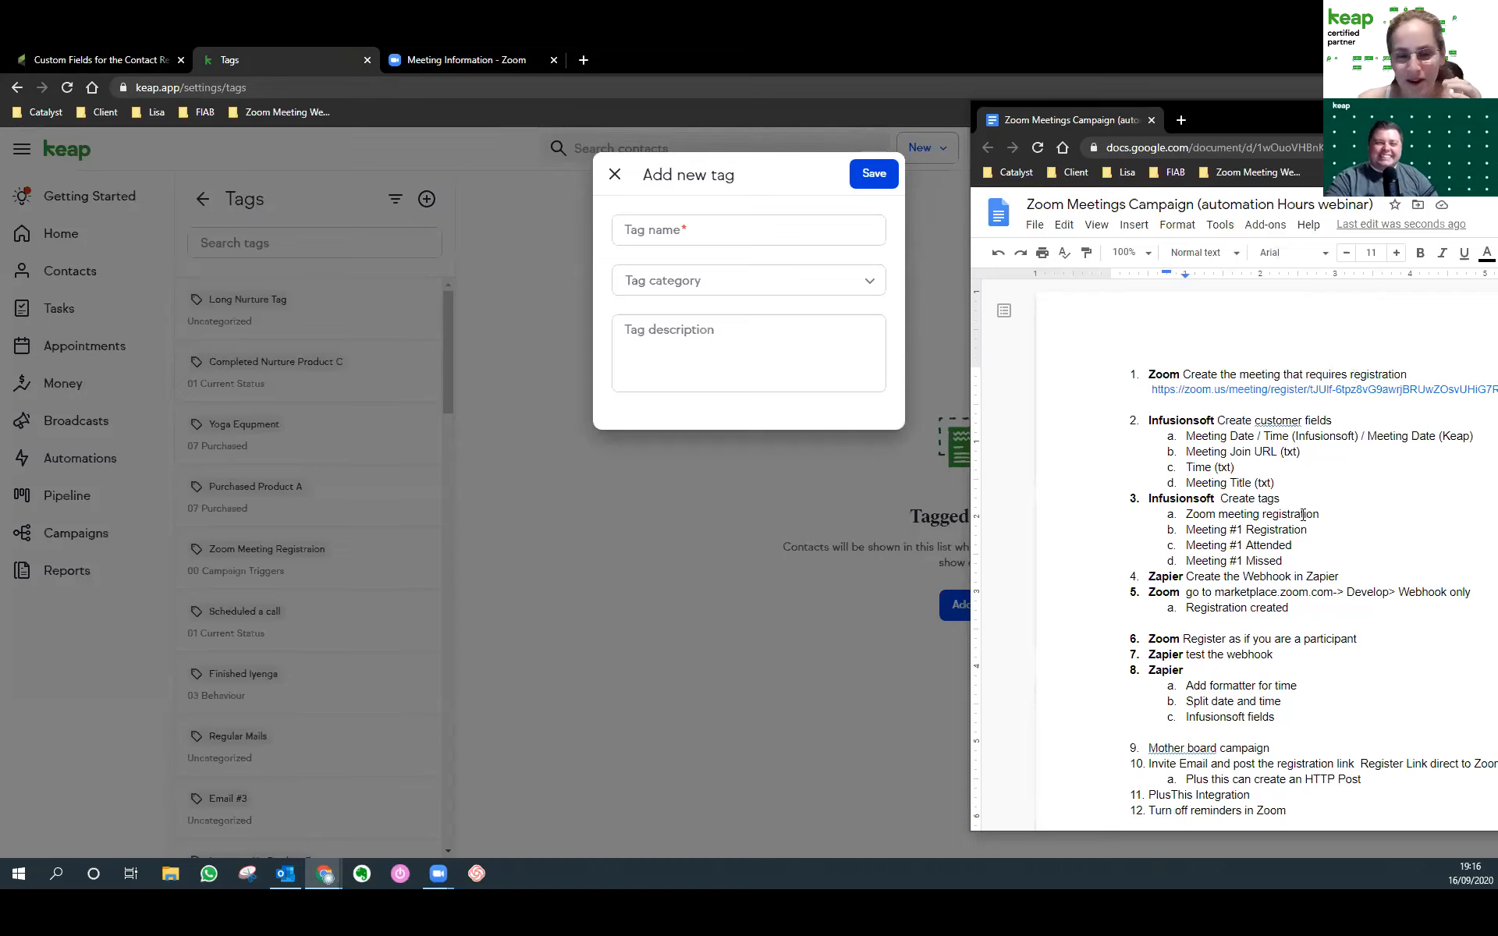
pyautogui.moveTo(1184, 517); pyautogui.dragTo(1333, 514)
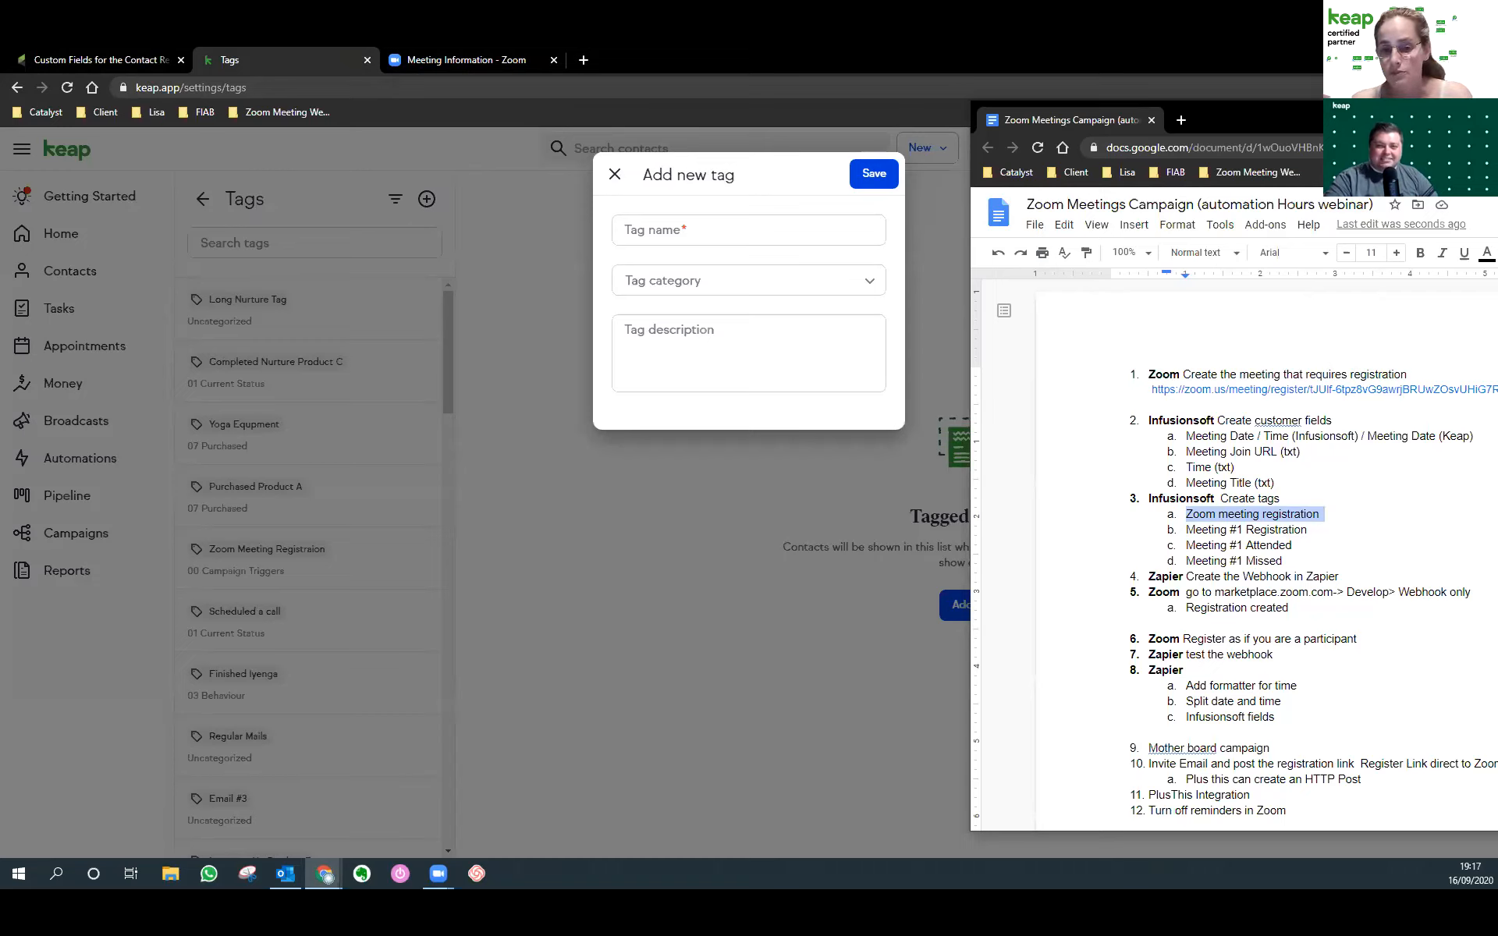
pyautogui.moveTo(1309, 529); pyautogui.dragTo(1186, 531)
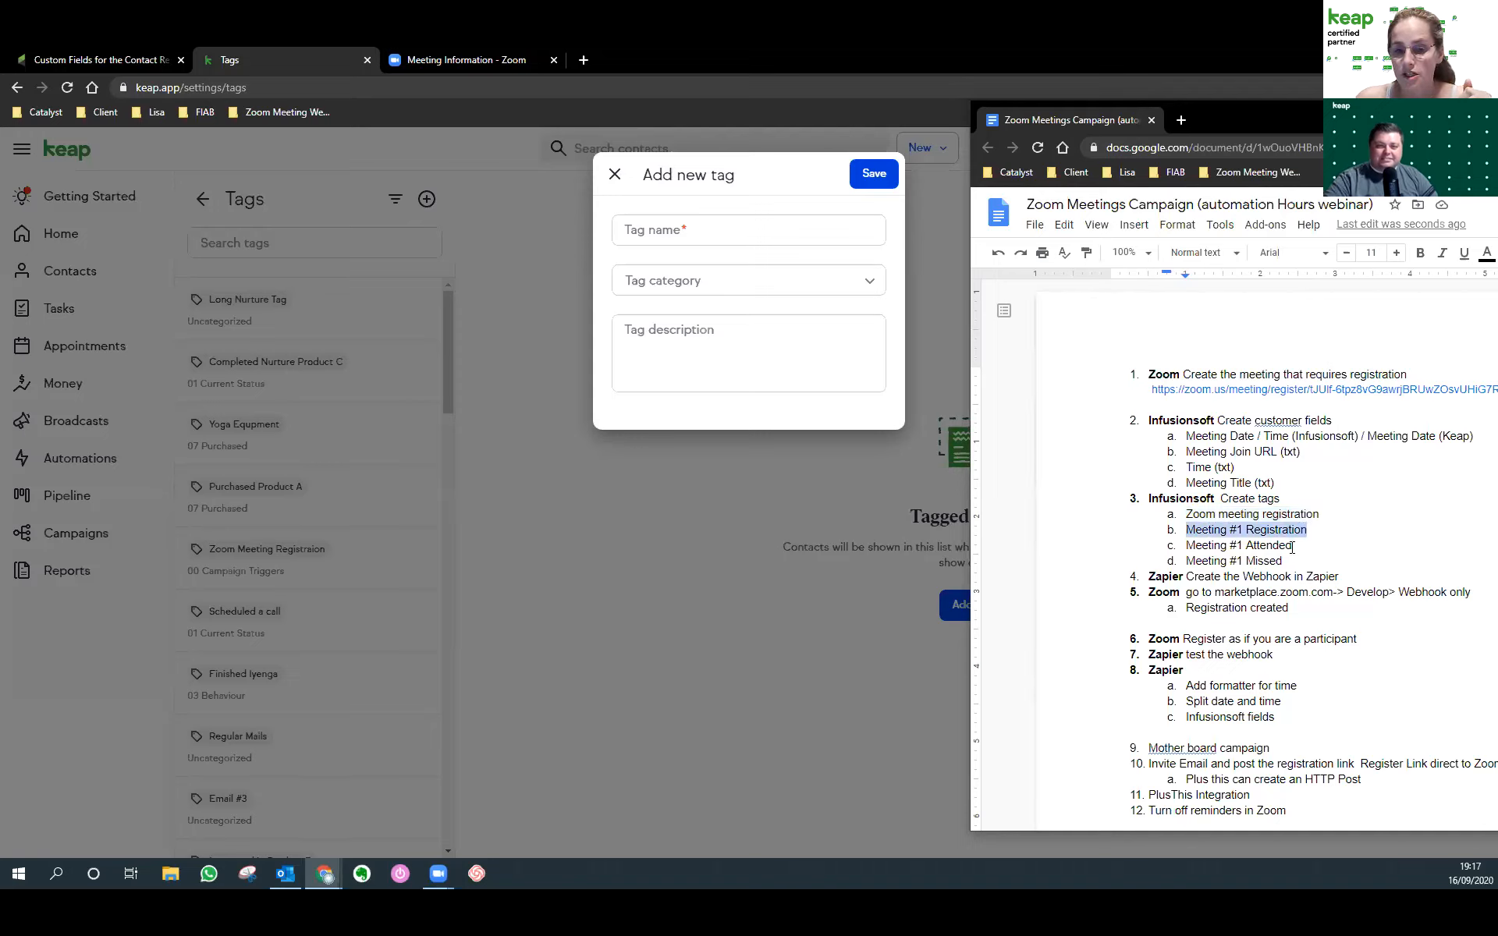
pyautogui.moveTo(1292, 546); pyautogui.dragTo(1180, 546)
pyautogui.moveTo(1291, 565); pyautogui.dragTo(1187, 518)
pyautogui.click(1185, 538)
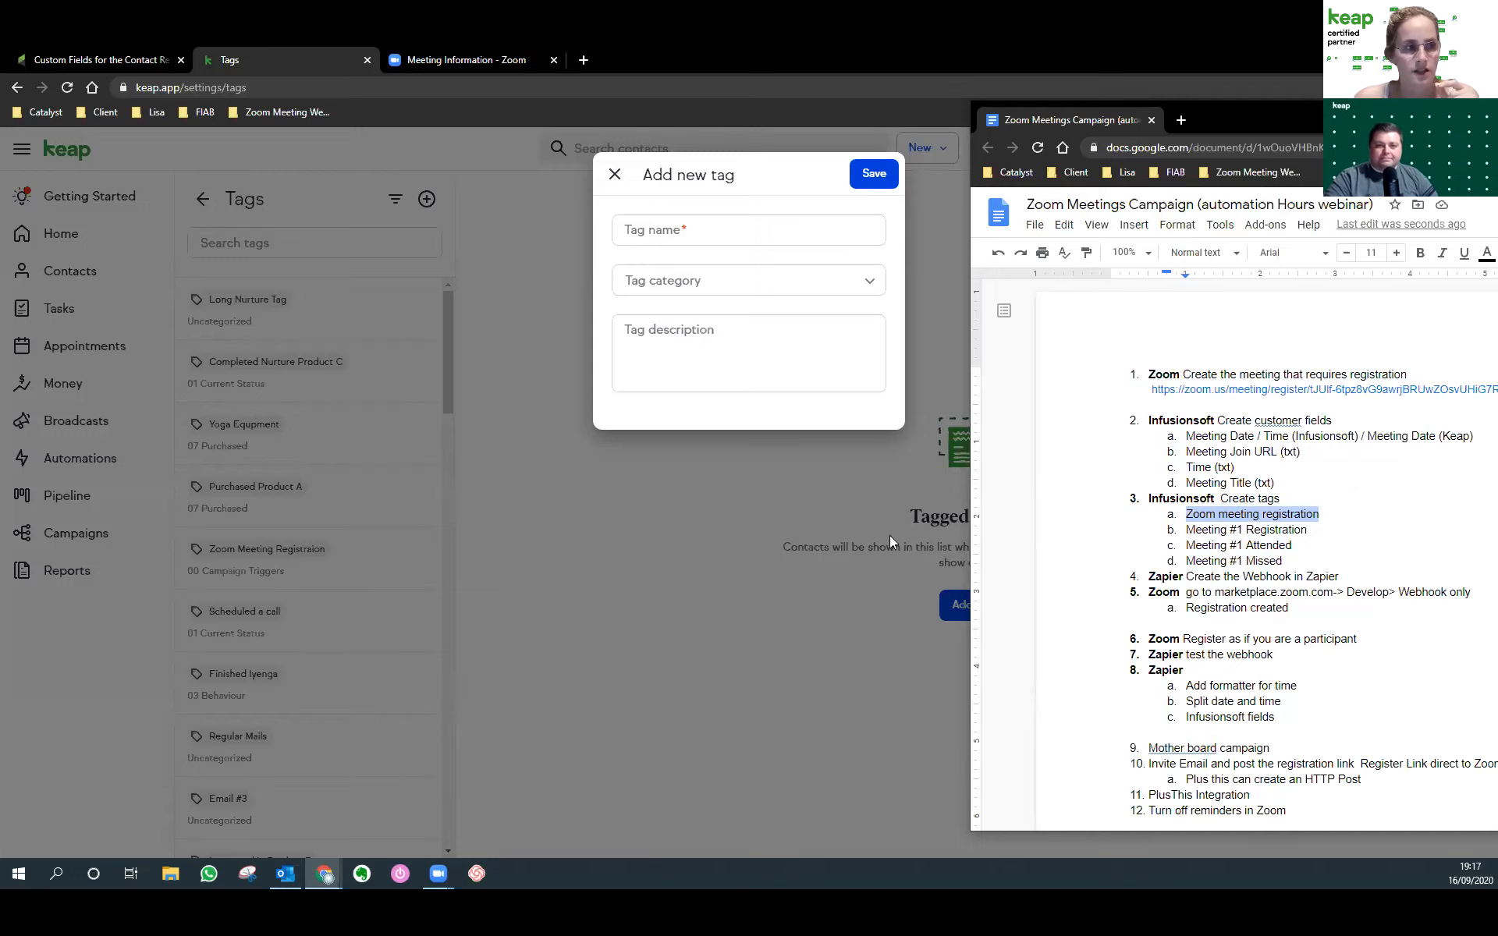
# Move the document aside and cancel the empty Add new tag form.
pyautogui.moveTo(1245, 123); pyautogui.dragTo(1497, 123)
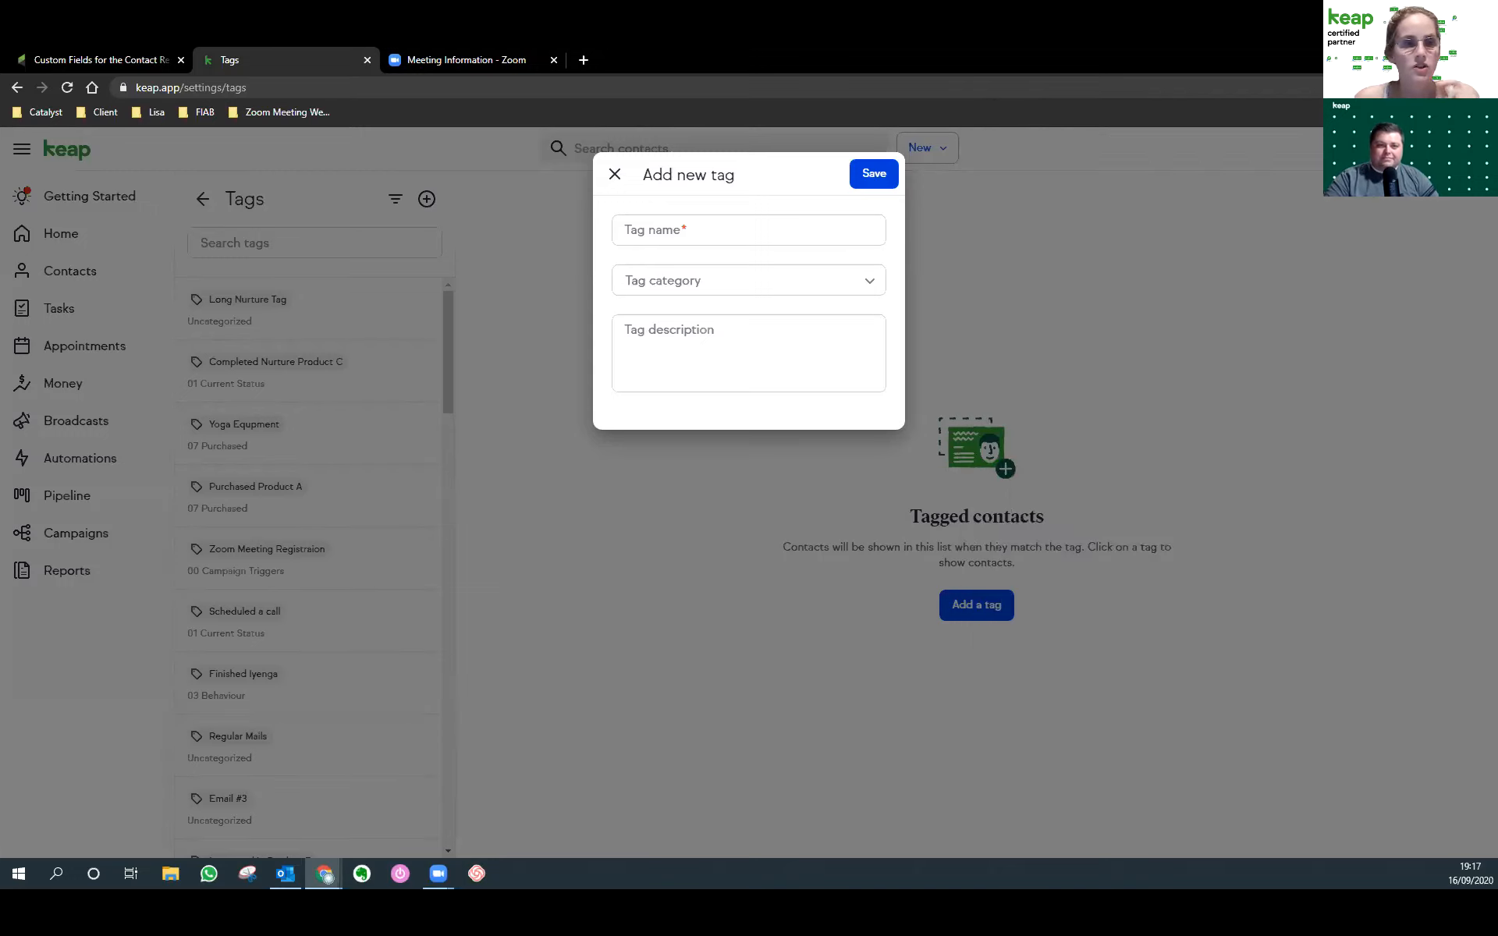
pyautogui.click(617, 175)
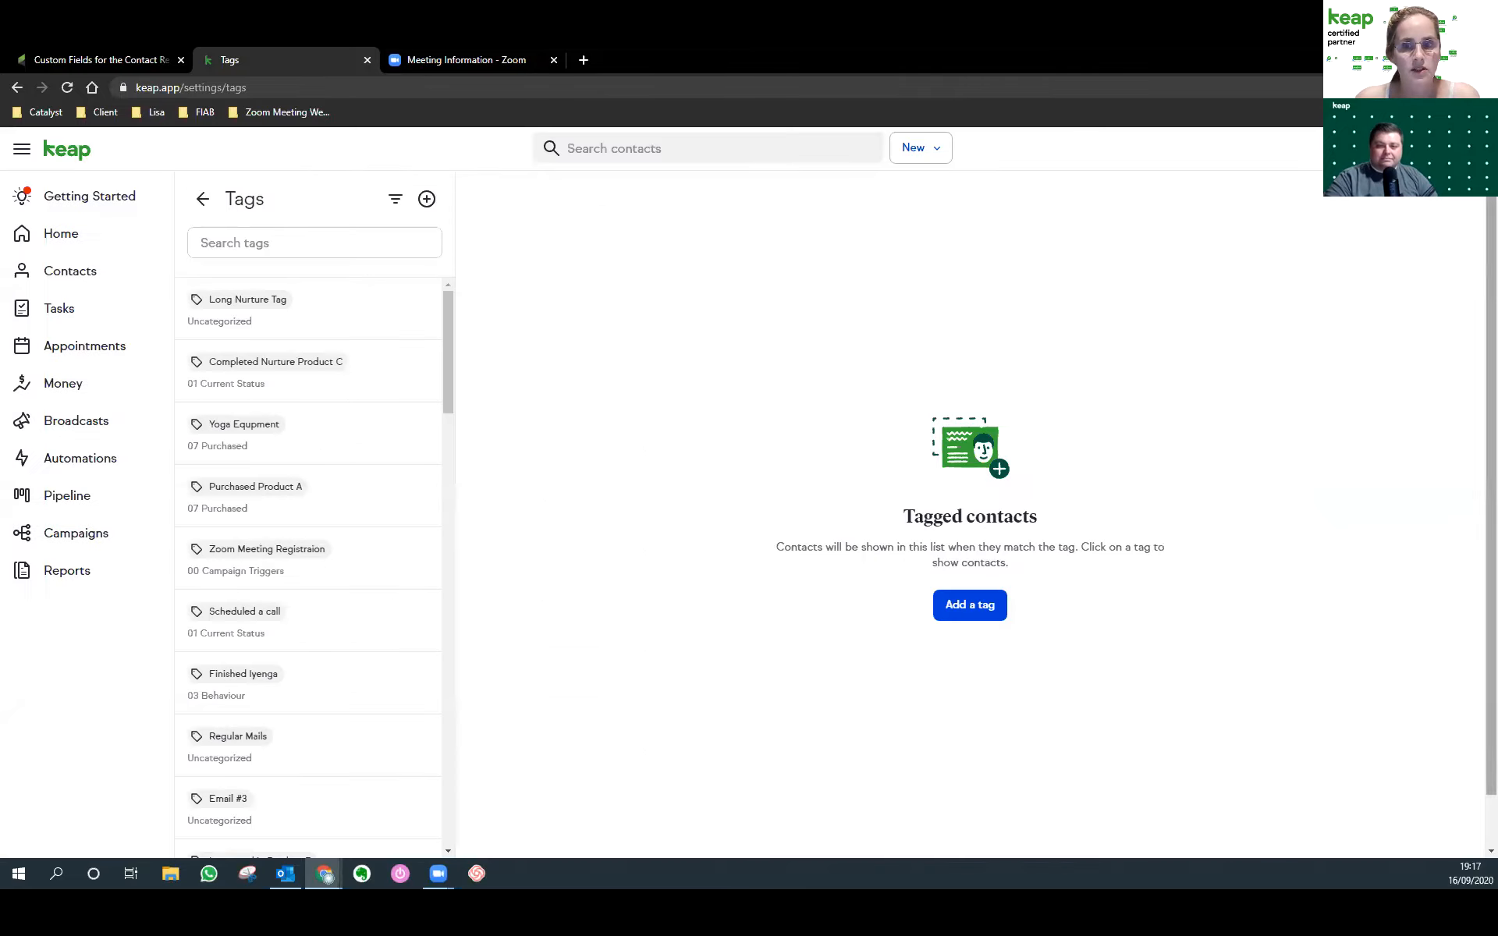
pyautogui.click(78, 66)
# Reach Infusionsoft's Add Tag page via CRM Settings > Tags, then open the New Meeting Registrant - Infusionsoft zap.
pyautogui.scroll(8, 428, 241)
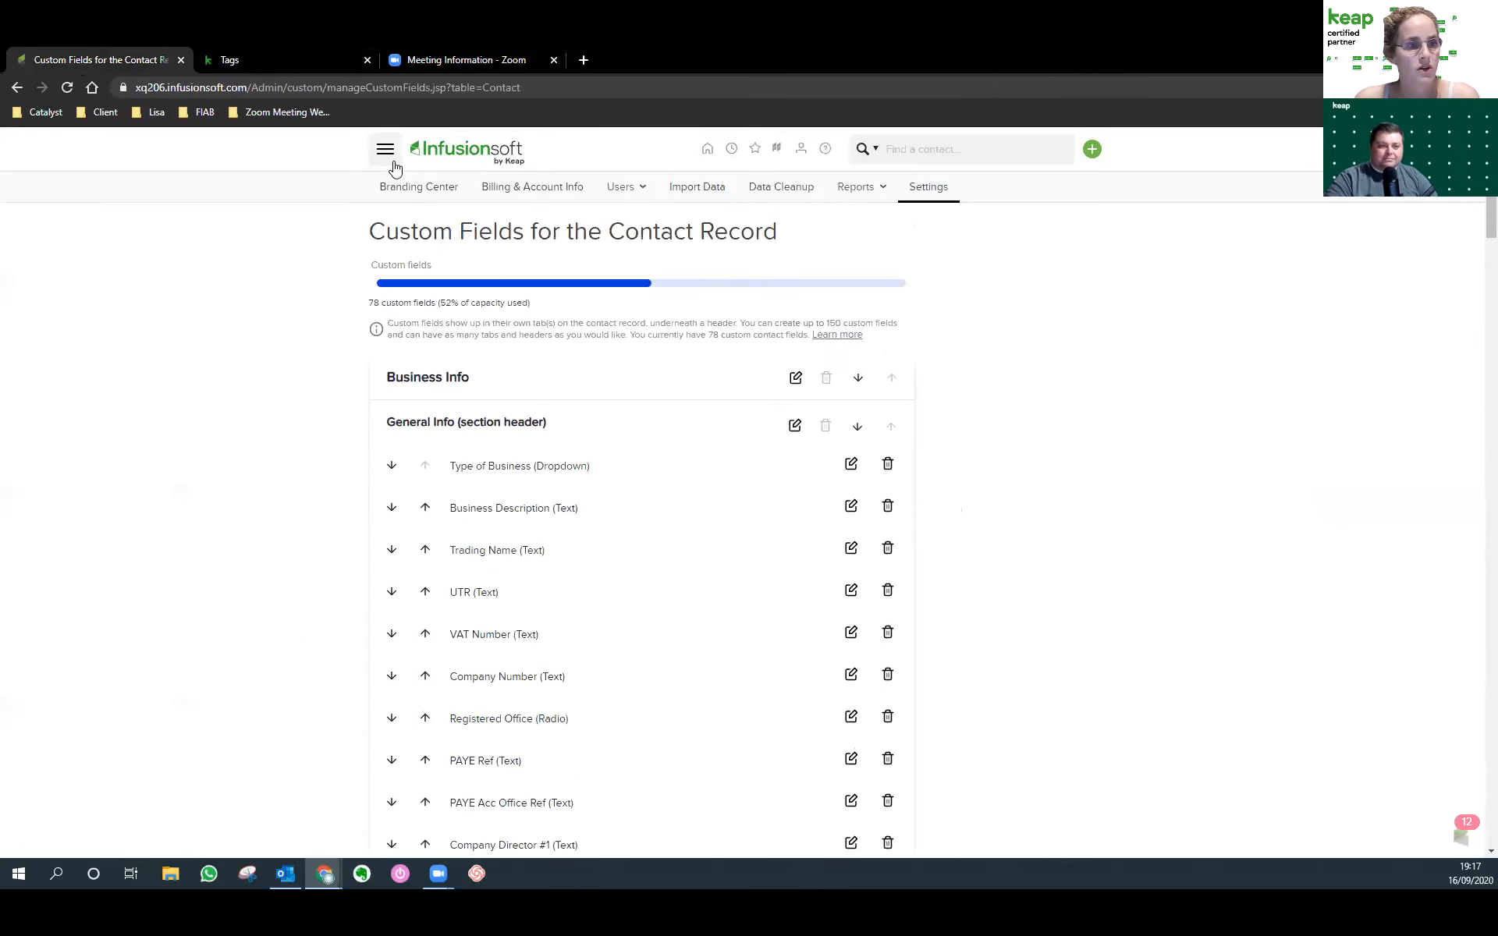
pyautogui.click(394, 162)
pyautogui.click(598, 380)
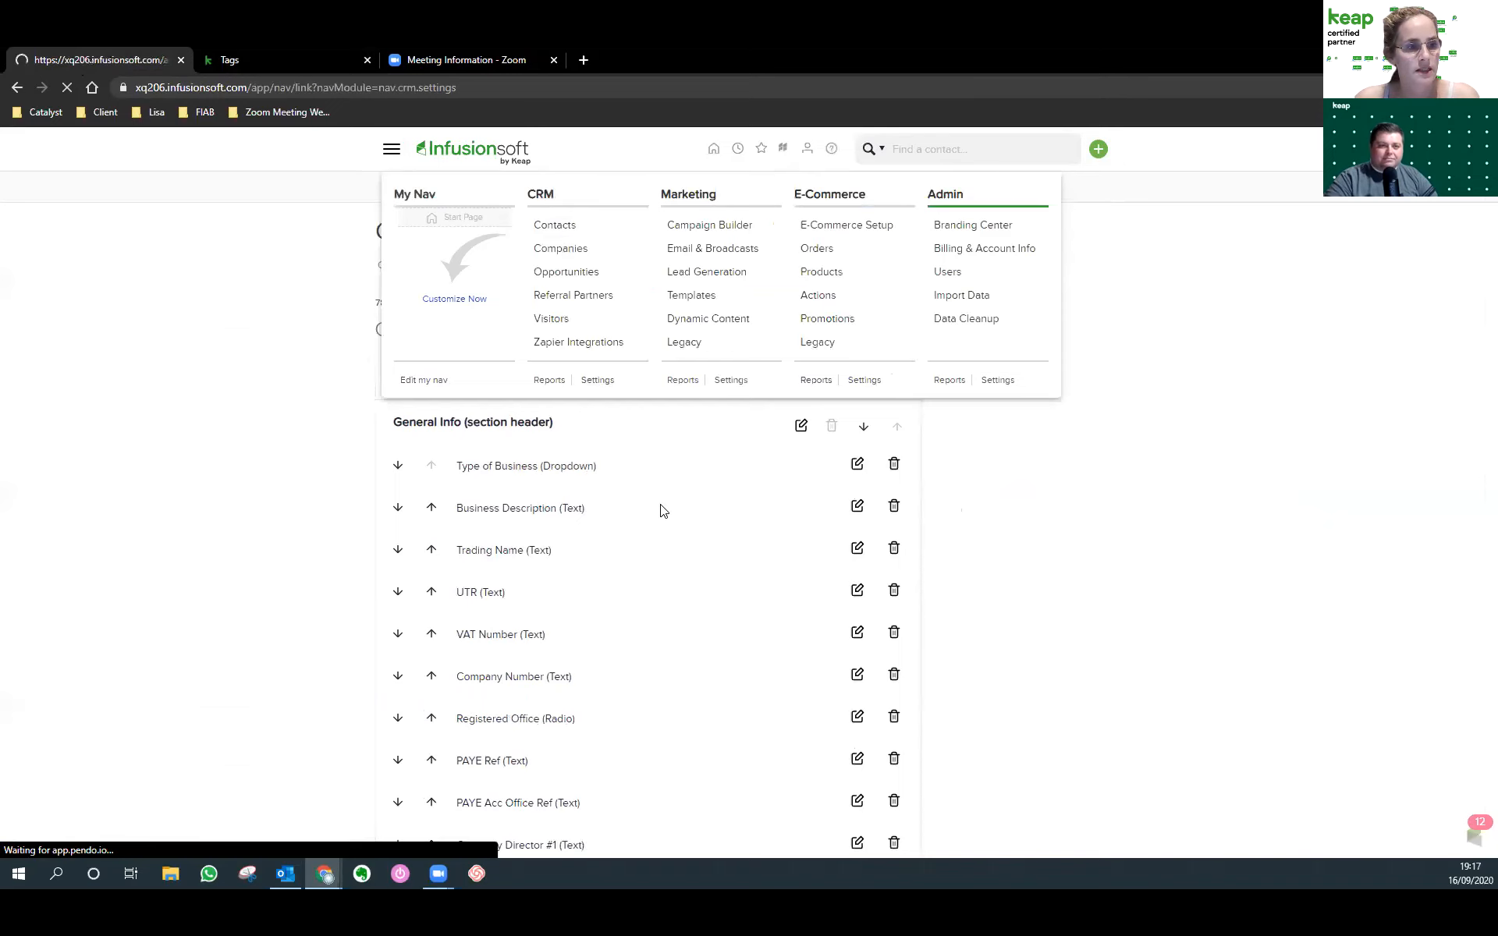
pyautogui.click(391, 383)
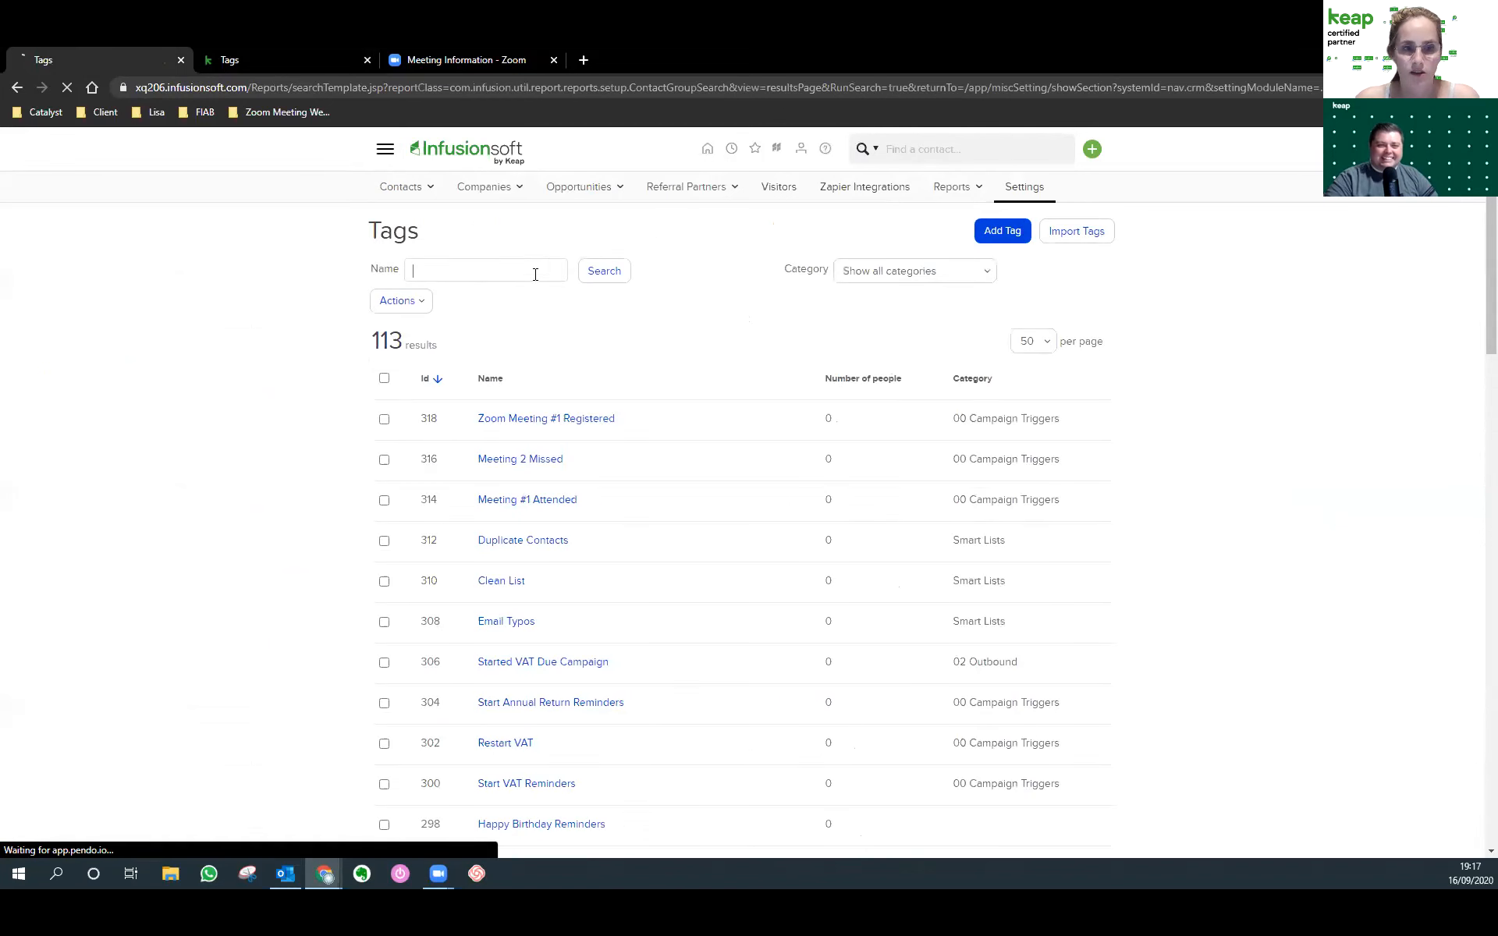
pyautogui.click(1003, 231)
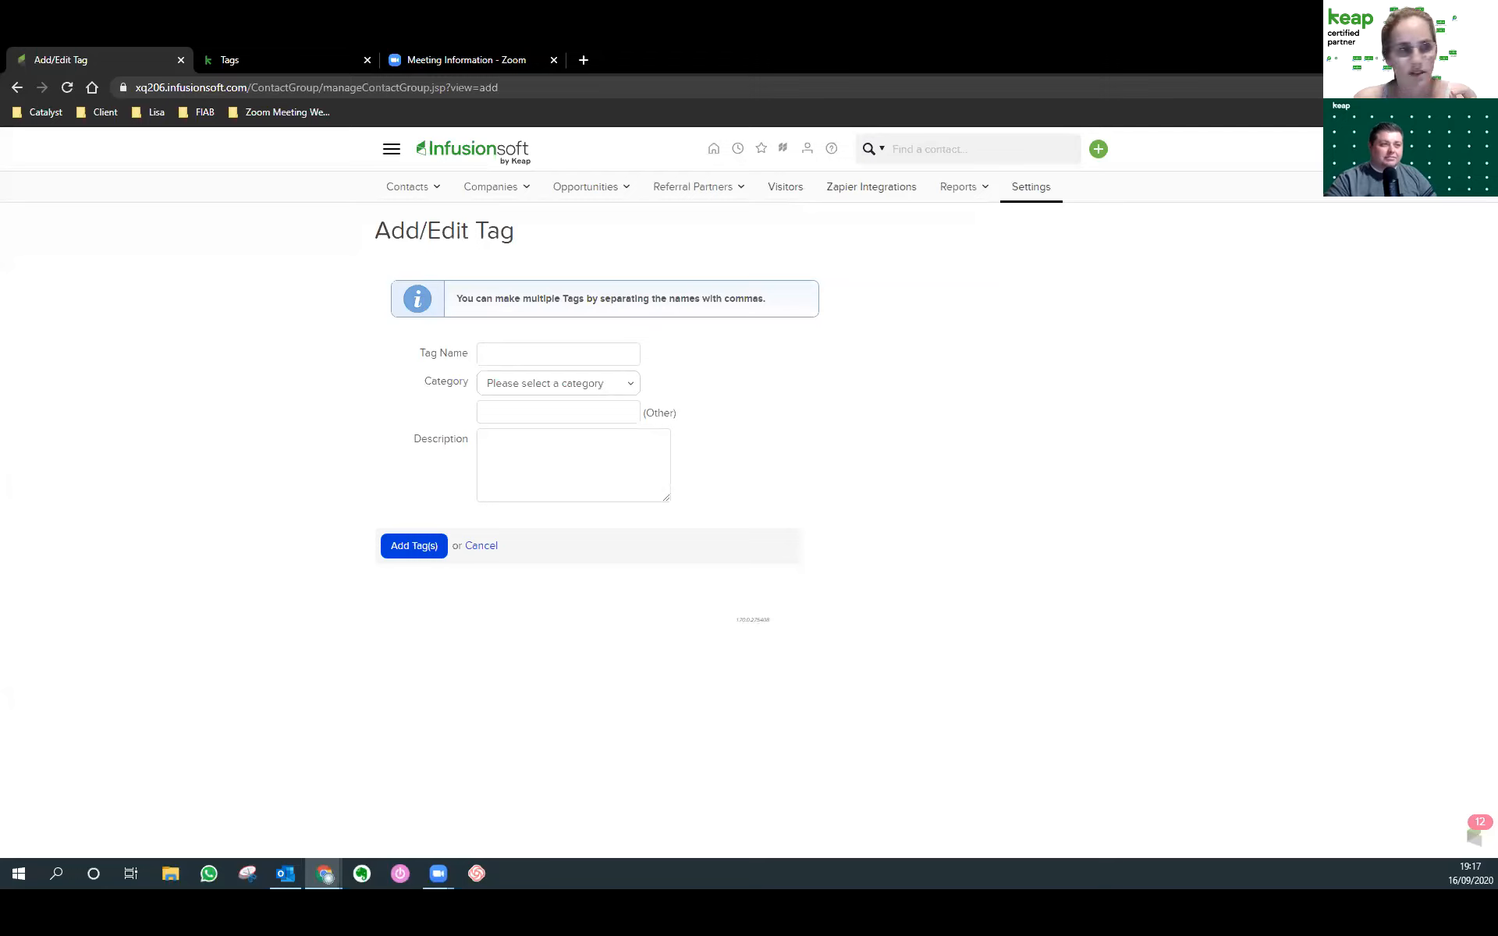
pyautogui.click(248, 113)
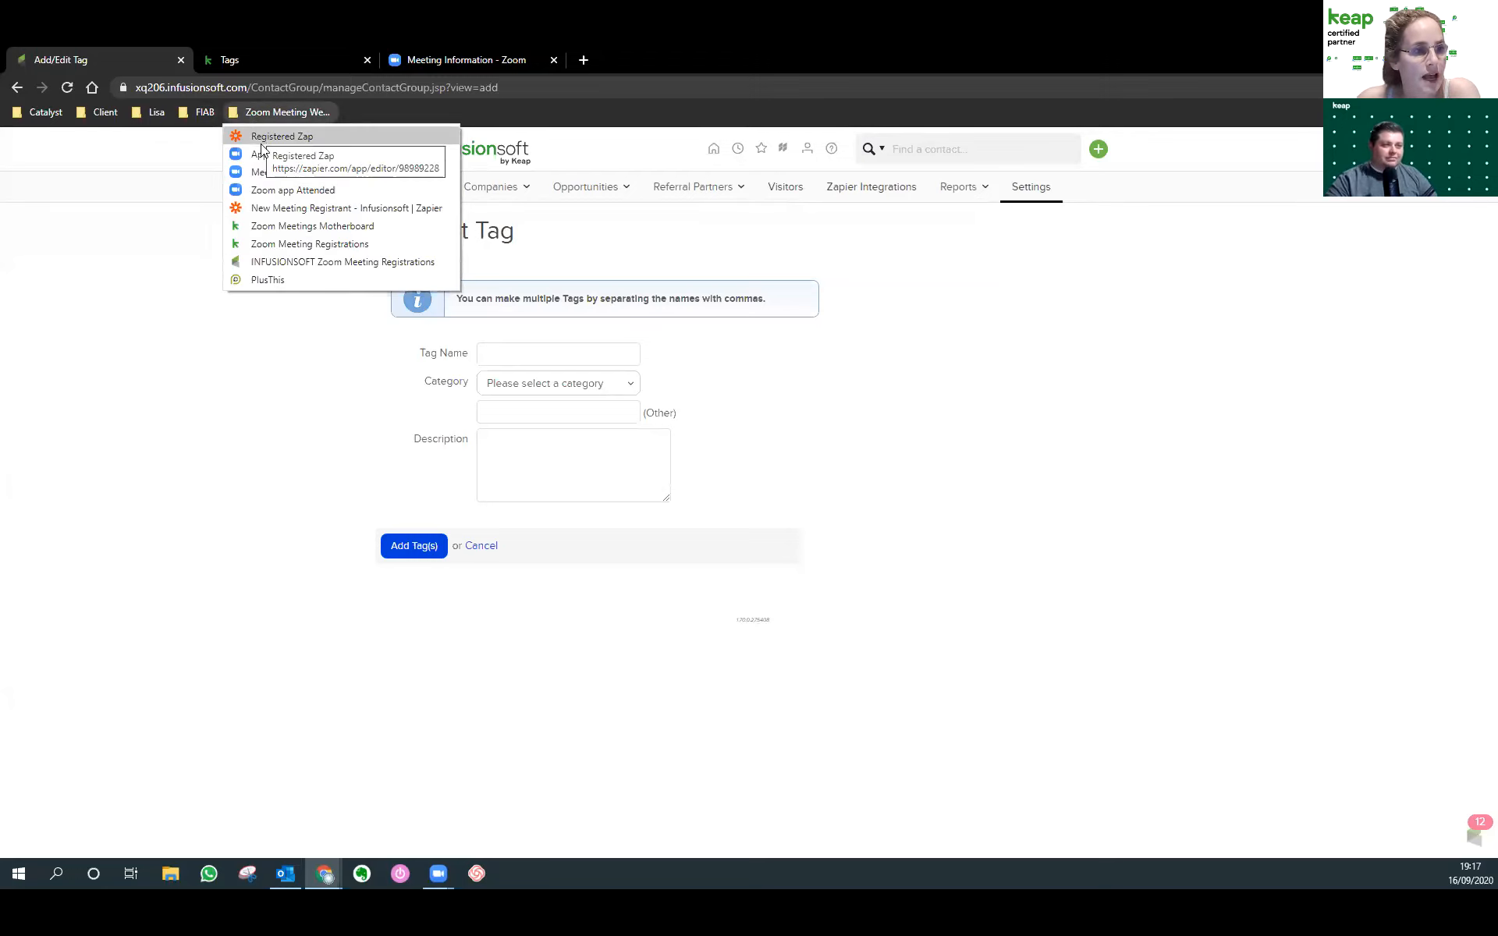
pyautogui.click(263, 207)
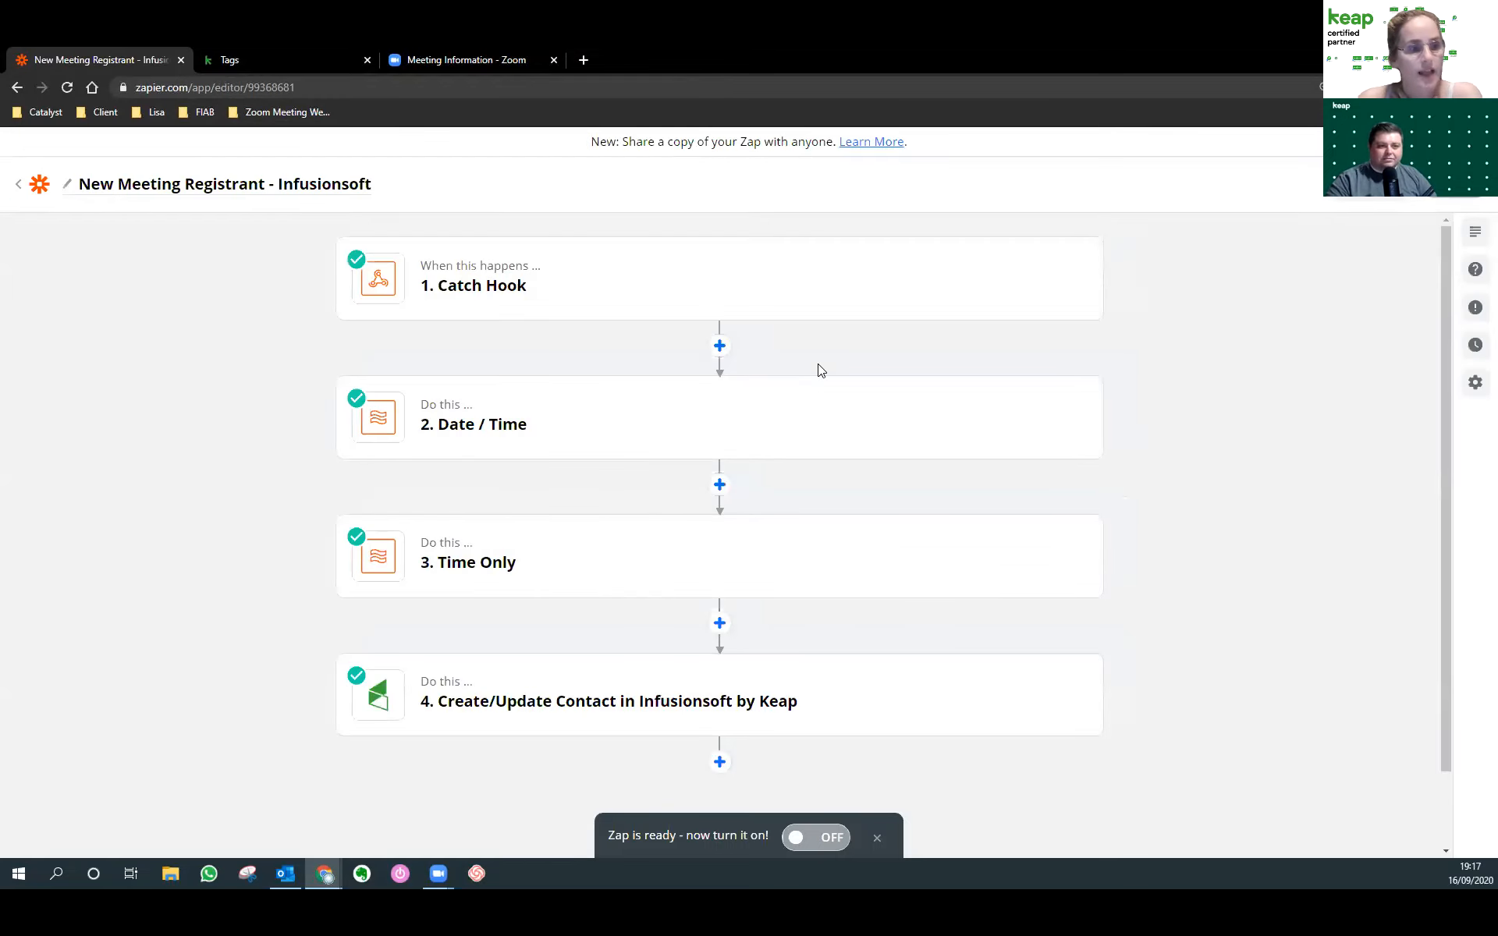
# Open the unnamed draft zap from the Zapier zaps list.
pyautogui.click(39, 185)
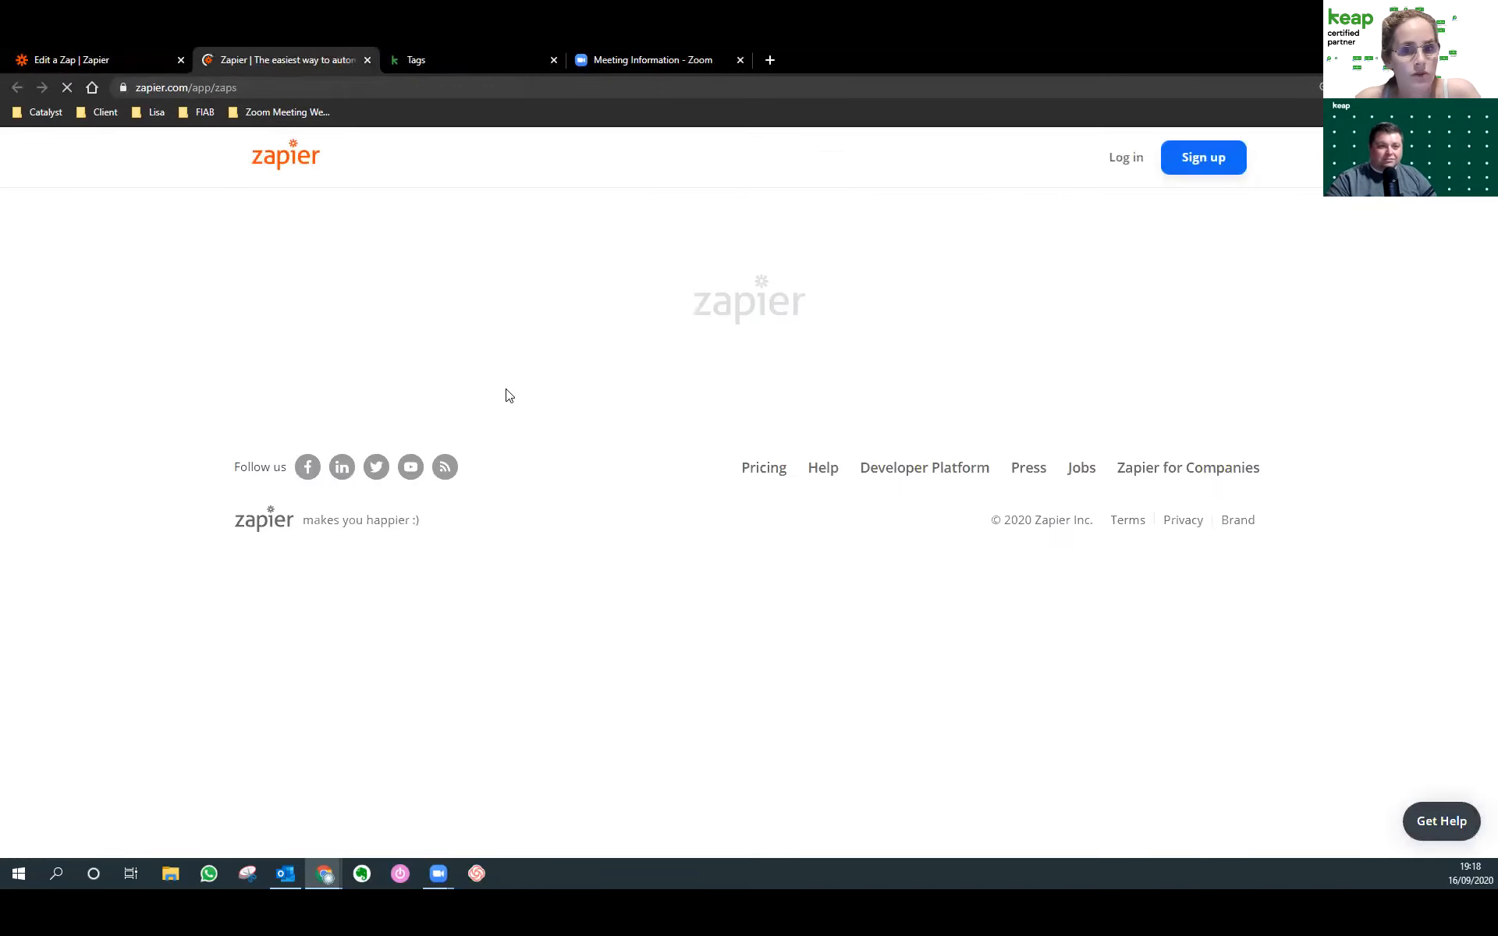
pyautogui.click(267, 173)
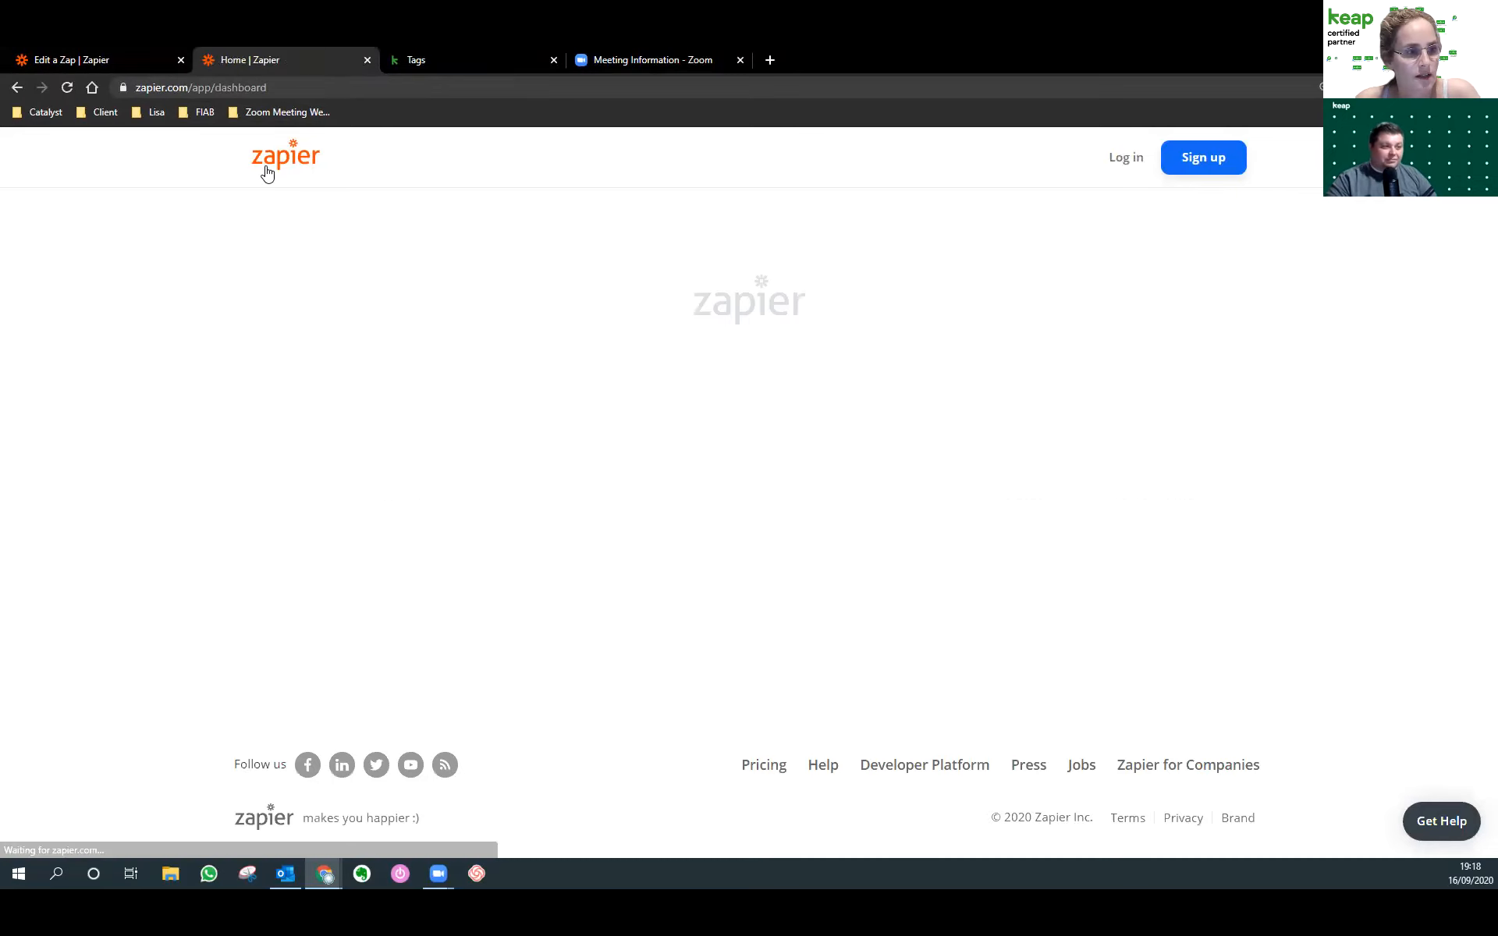
pyautogui.click(246, 362)
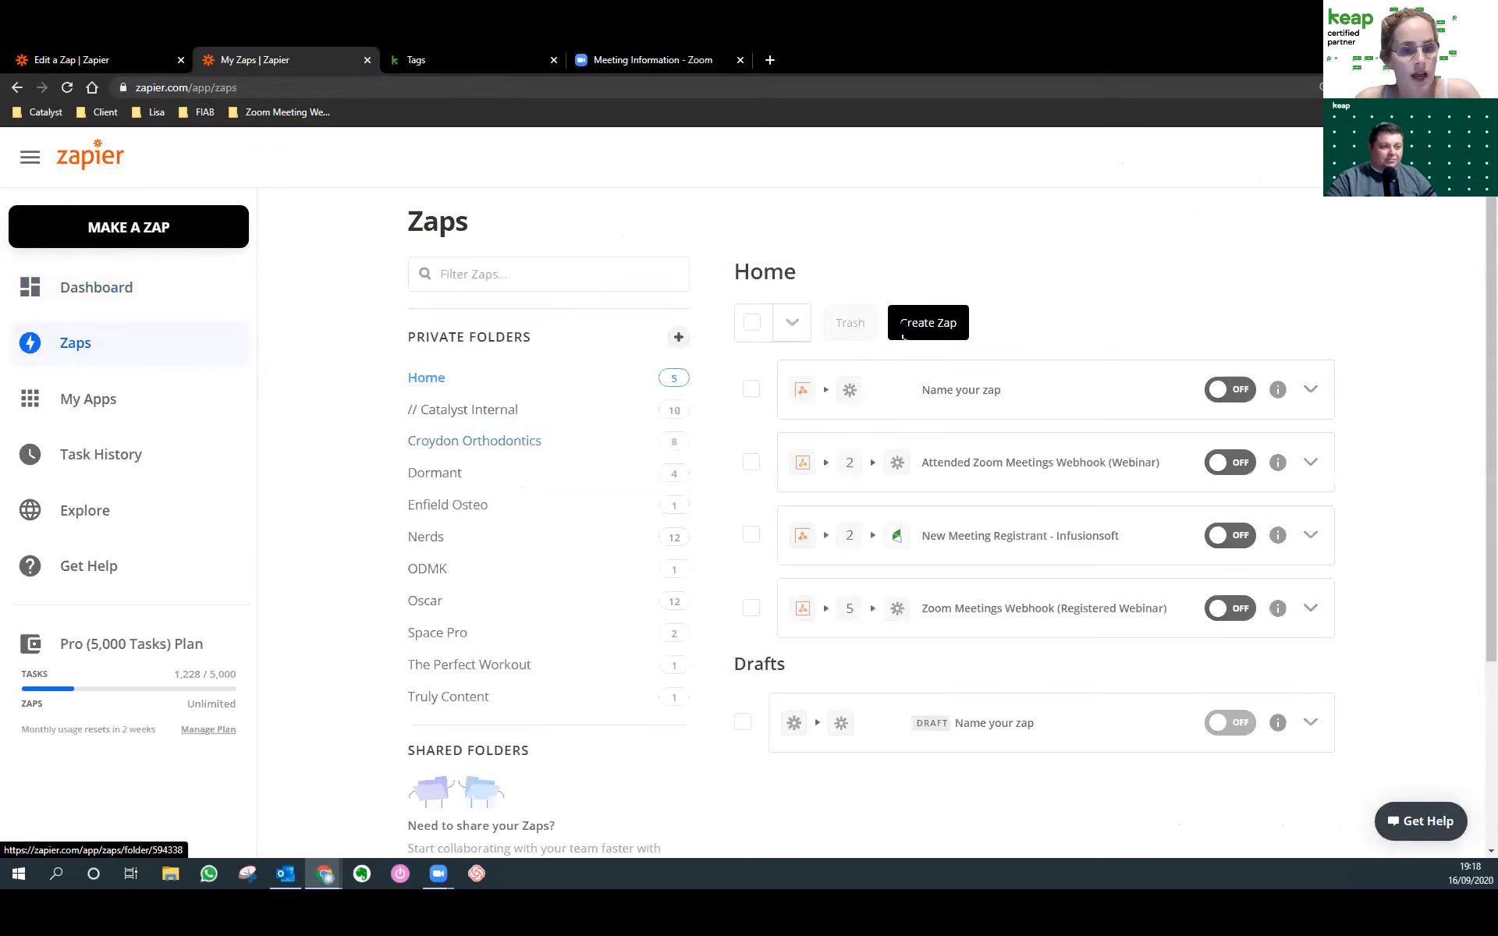
pyautogui.click(893, 428)
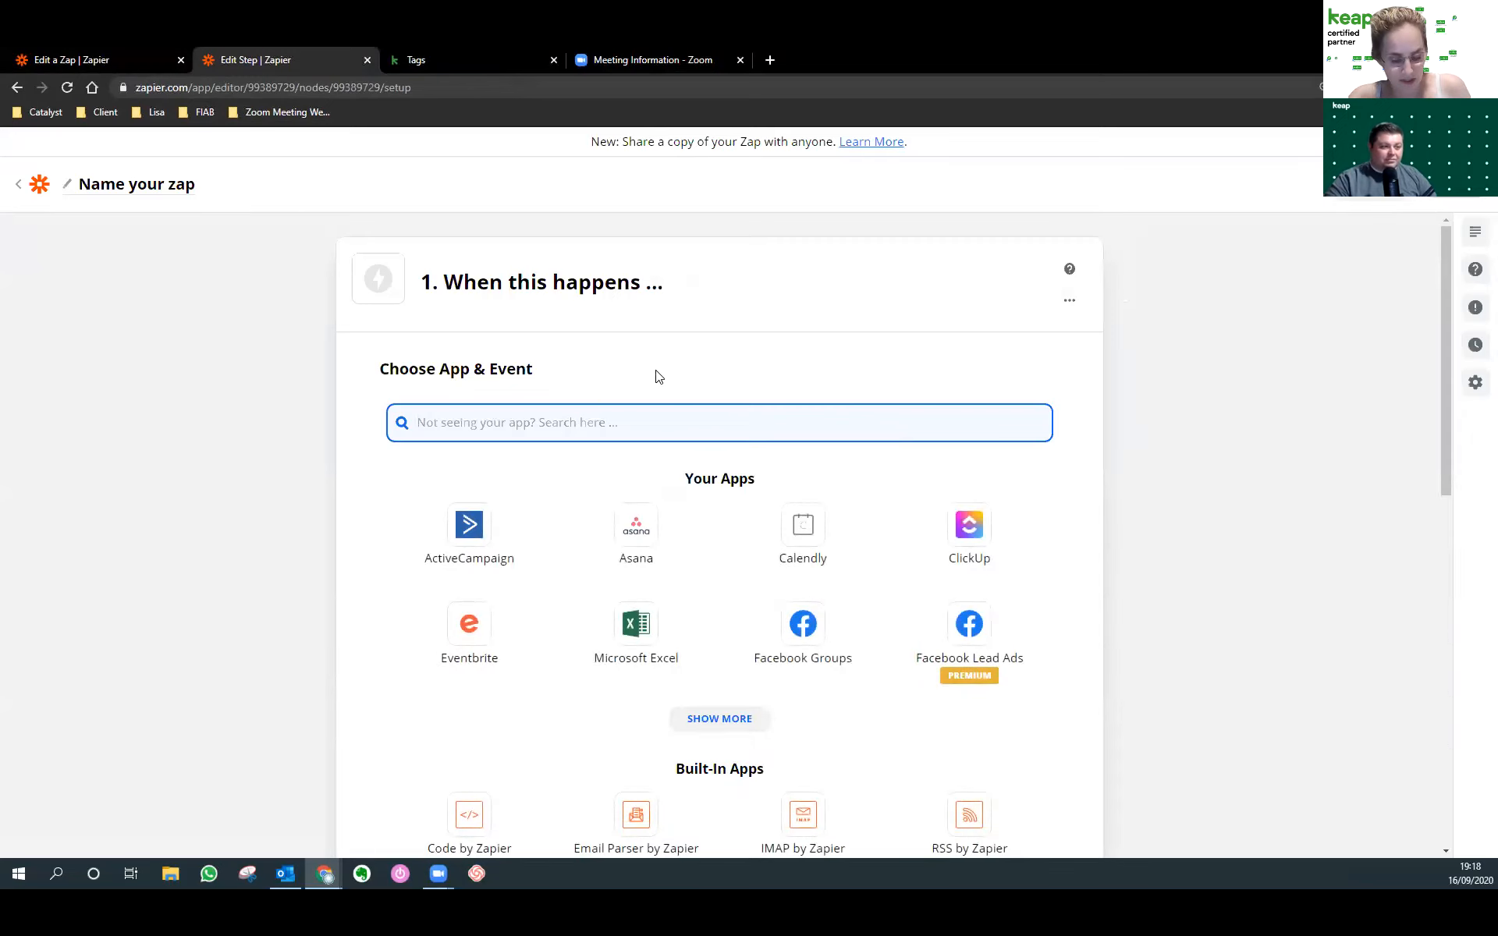
# Set its trigger to Webhooks by Zapier Catch Hook, revealing the custom webhook URL.
pyautogui.write('web')
pyautogui.click(546, 508)
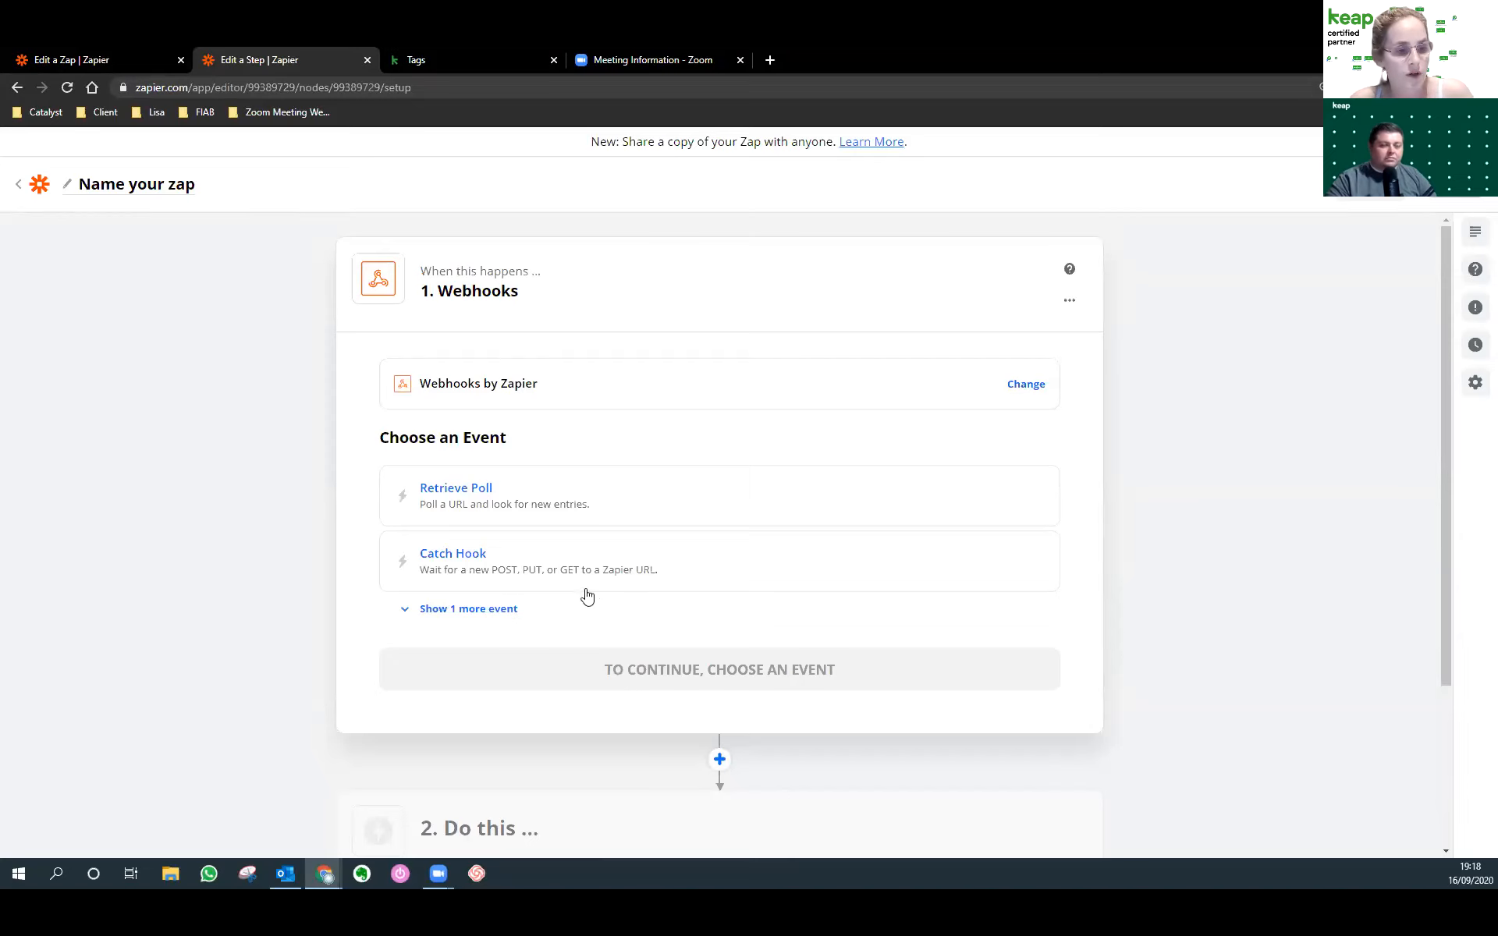
pyautogui.click(478, 572)
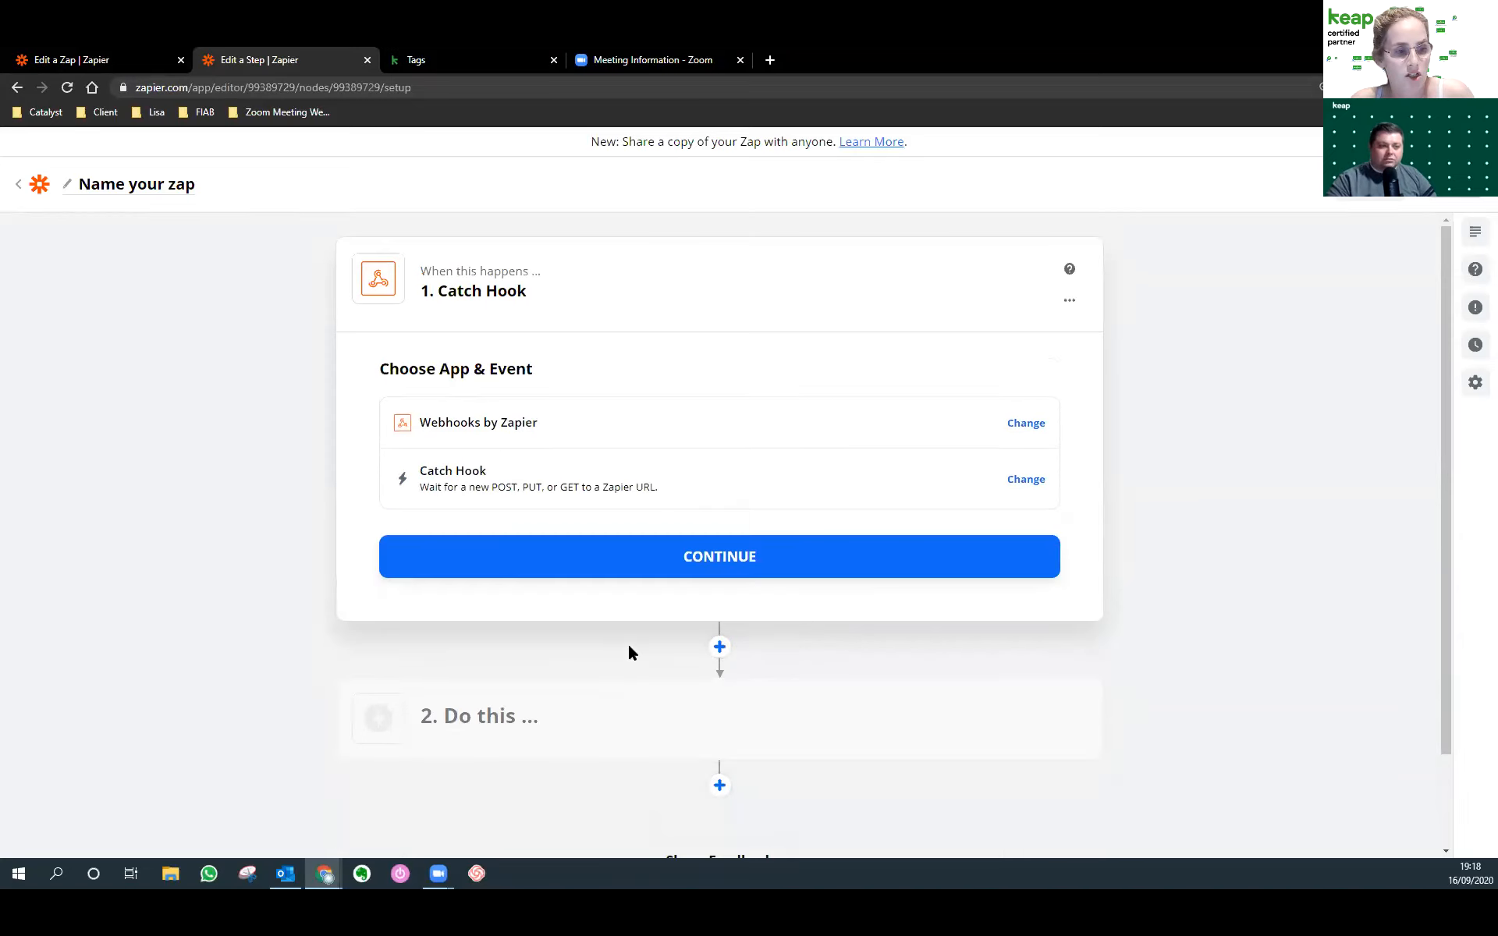
pyautogui.click(667, 577)
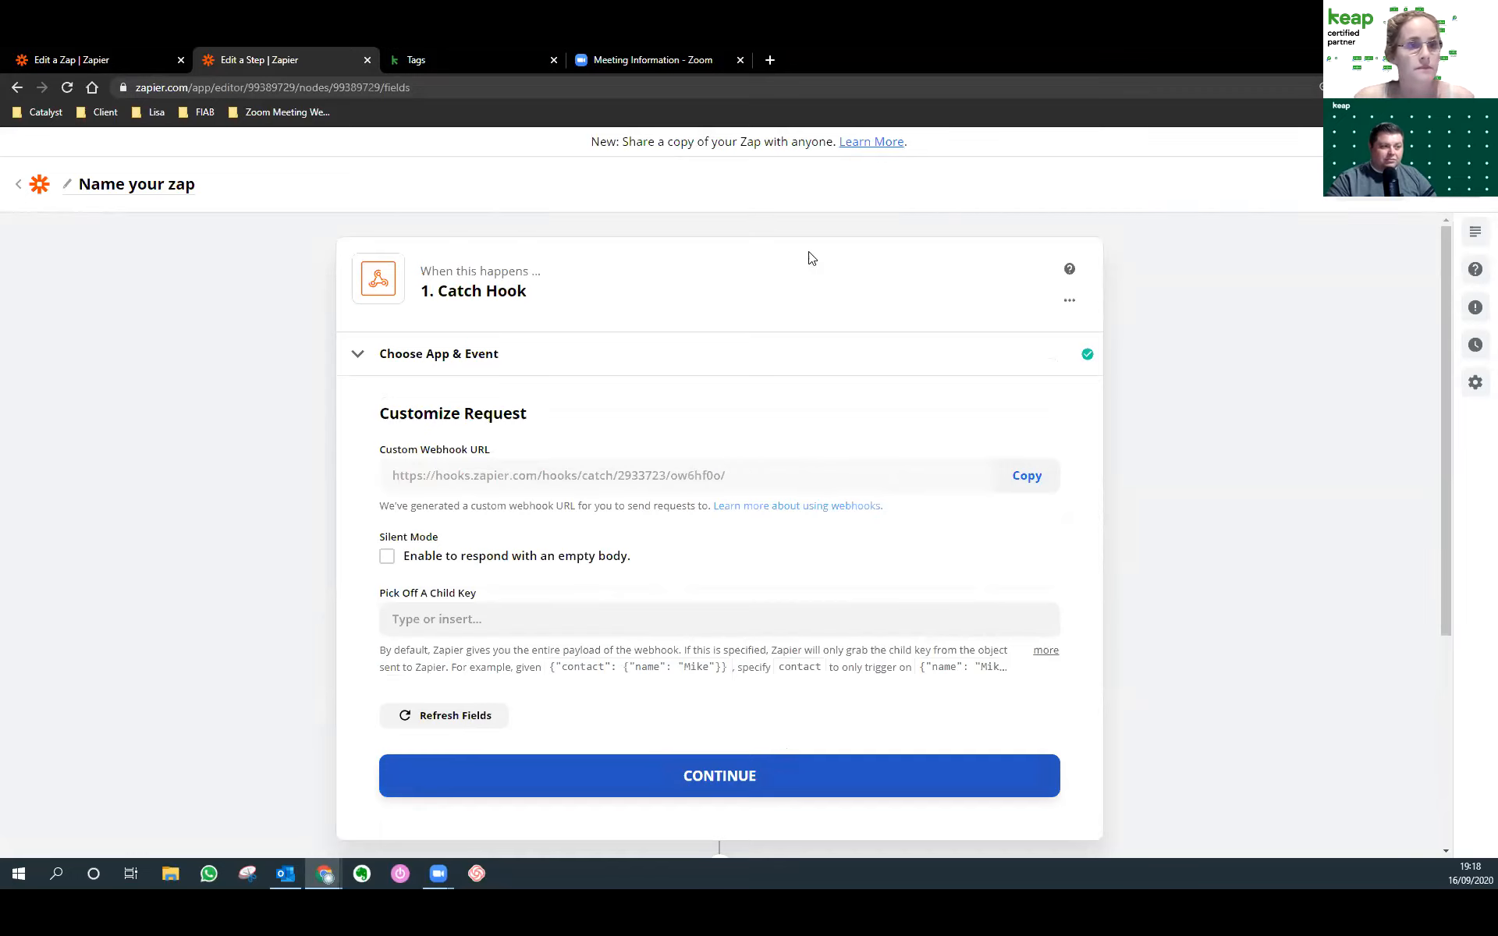
pyautogui.click(652, 60)
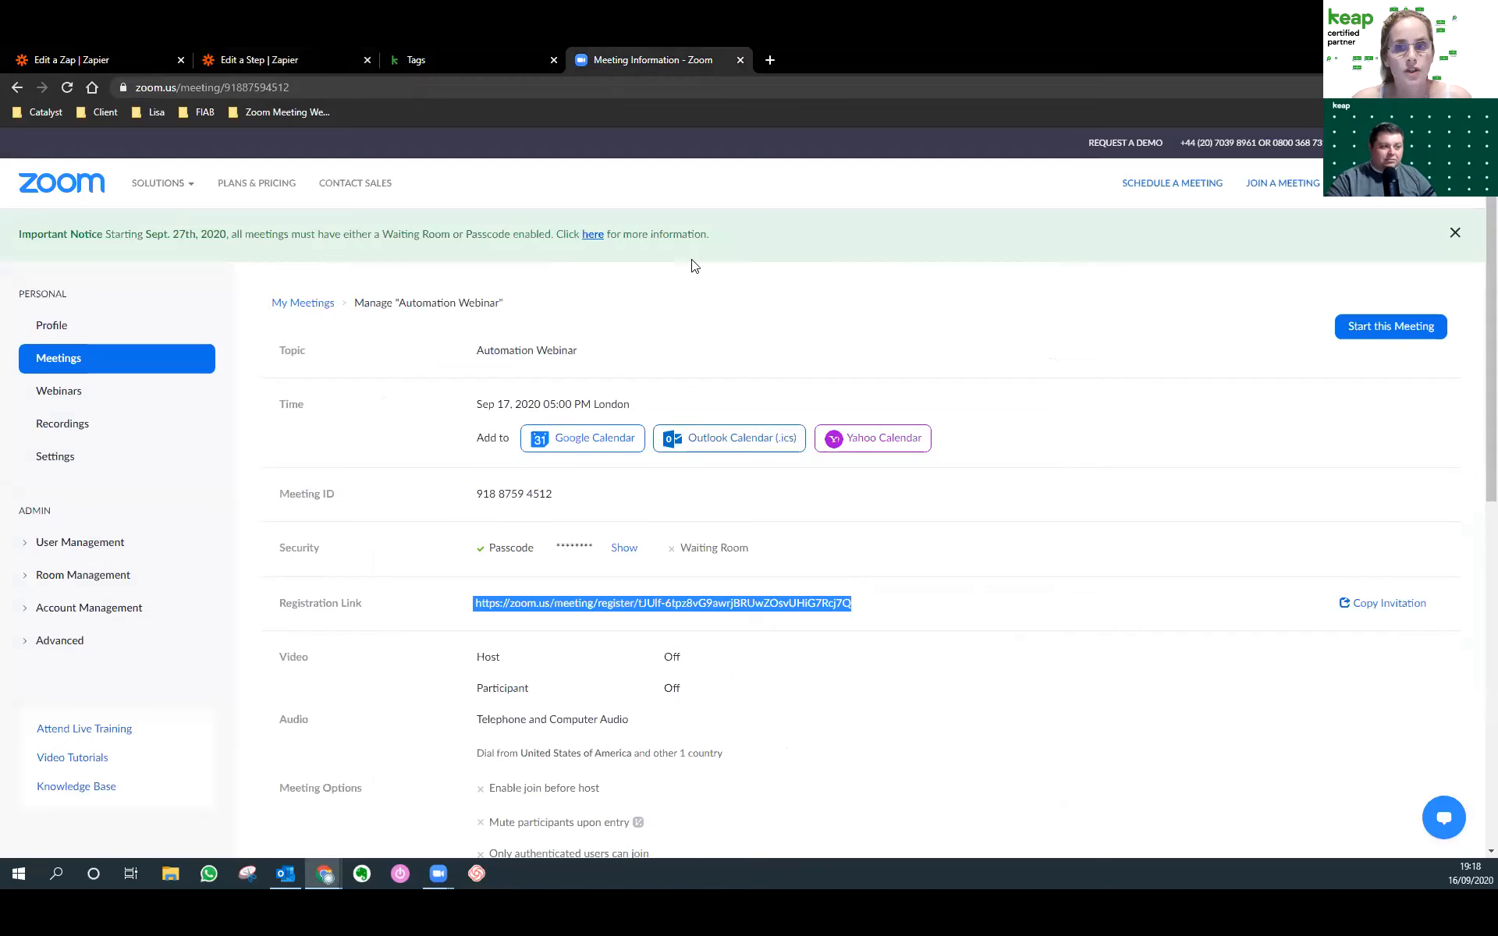
# Load the Zoom App Marketplace and choose to build a webhook-only app.
pyautogui.click(524, 91)
pyautogui.write('marketpla')
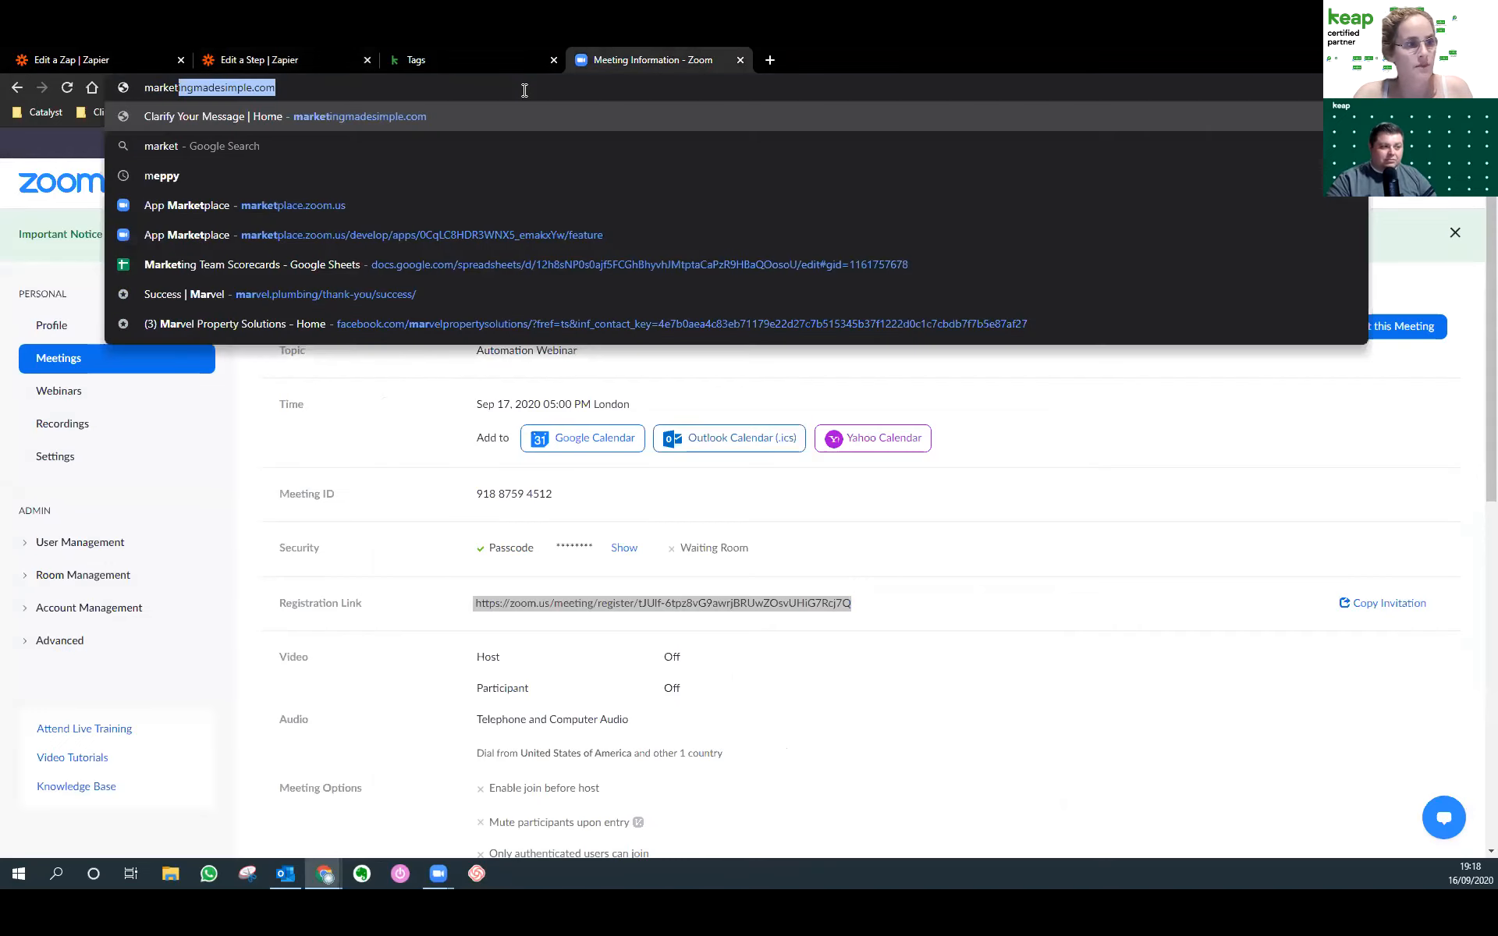
pyautogui.press('Return')
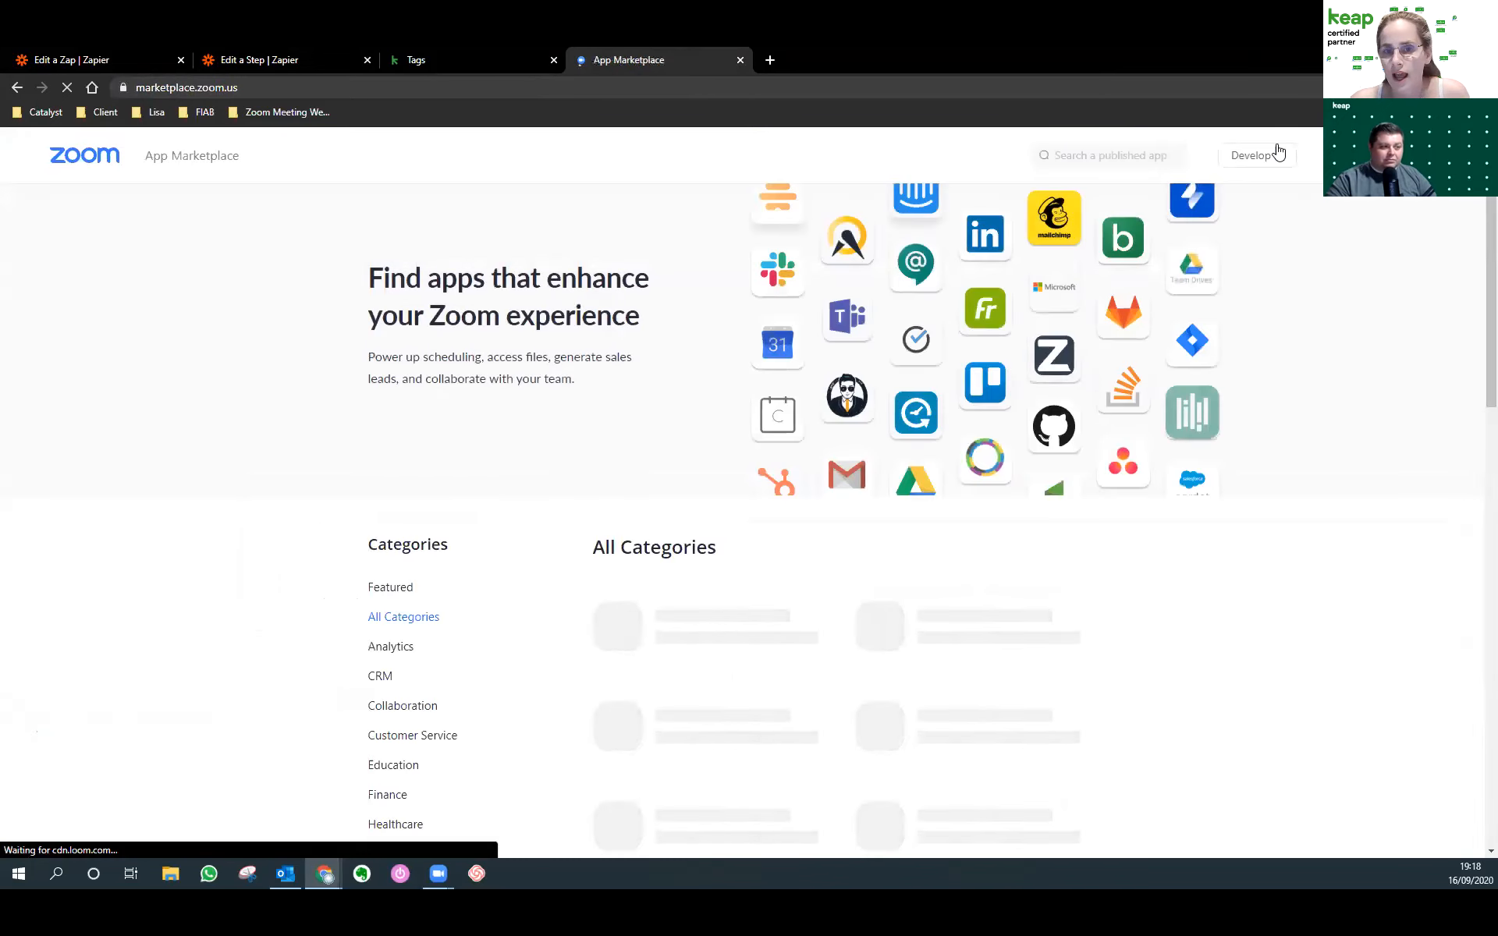
pyautogui.moveTo(1271, 156)
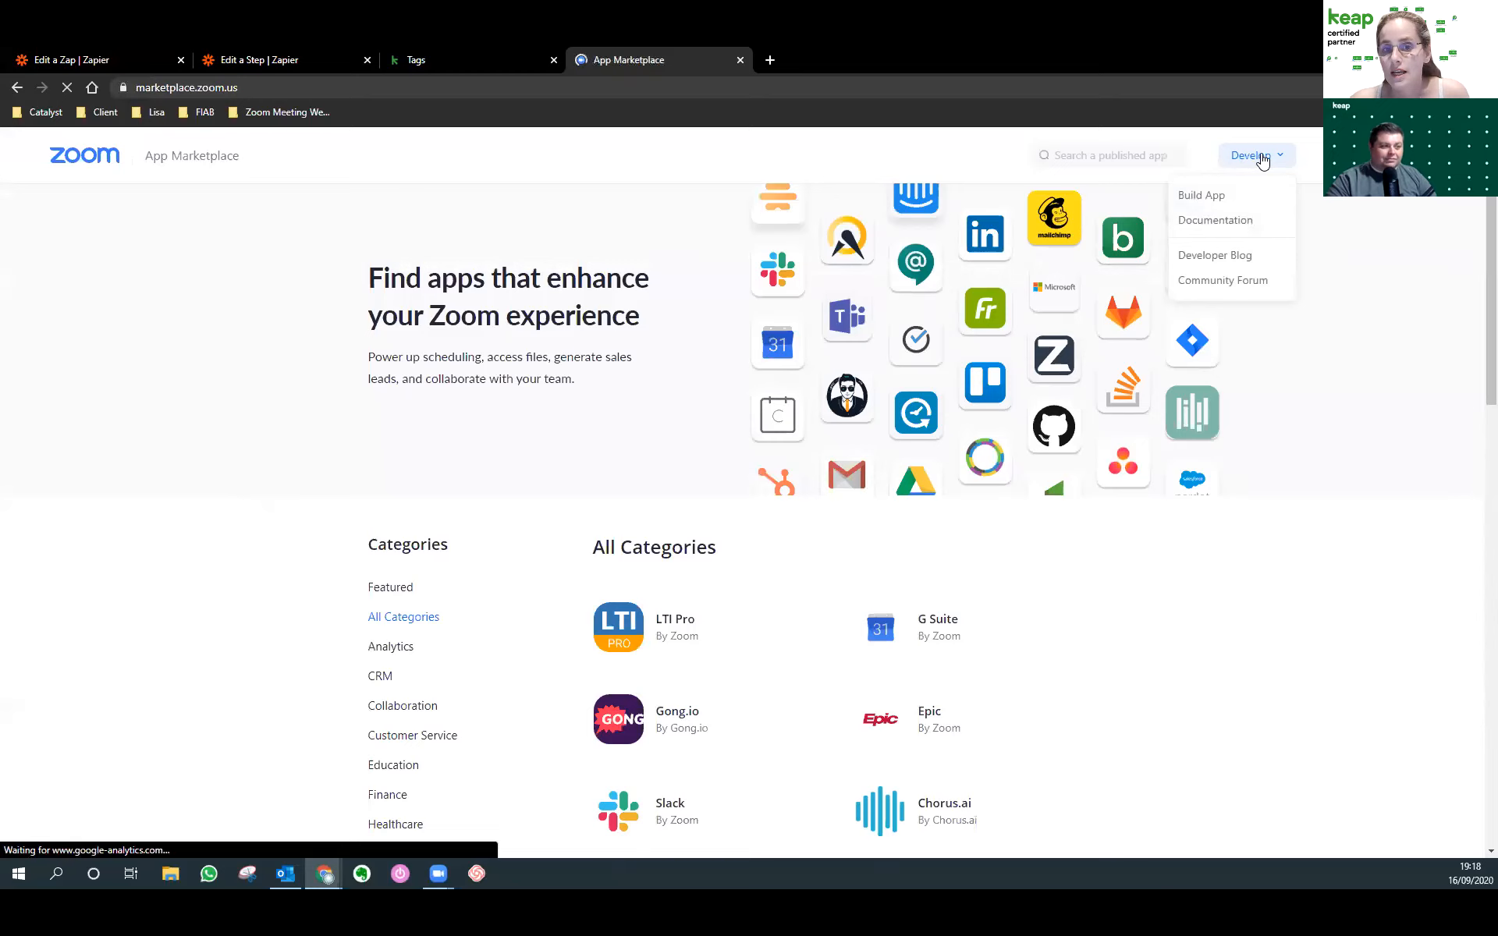
pyautogui.click(1222, 201)
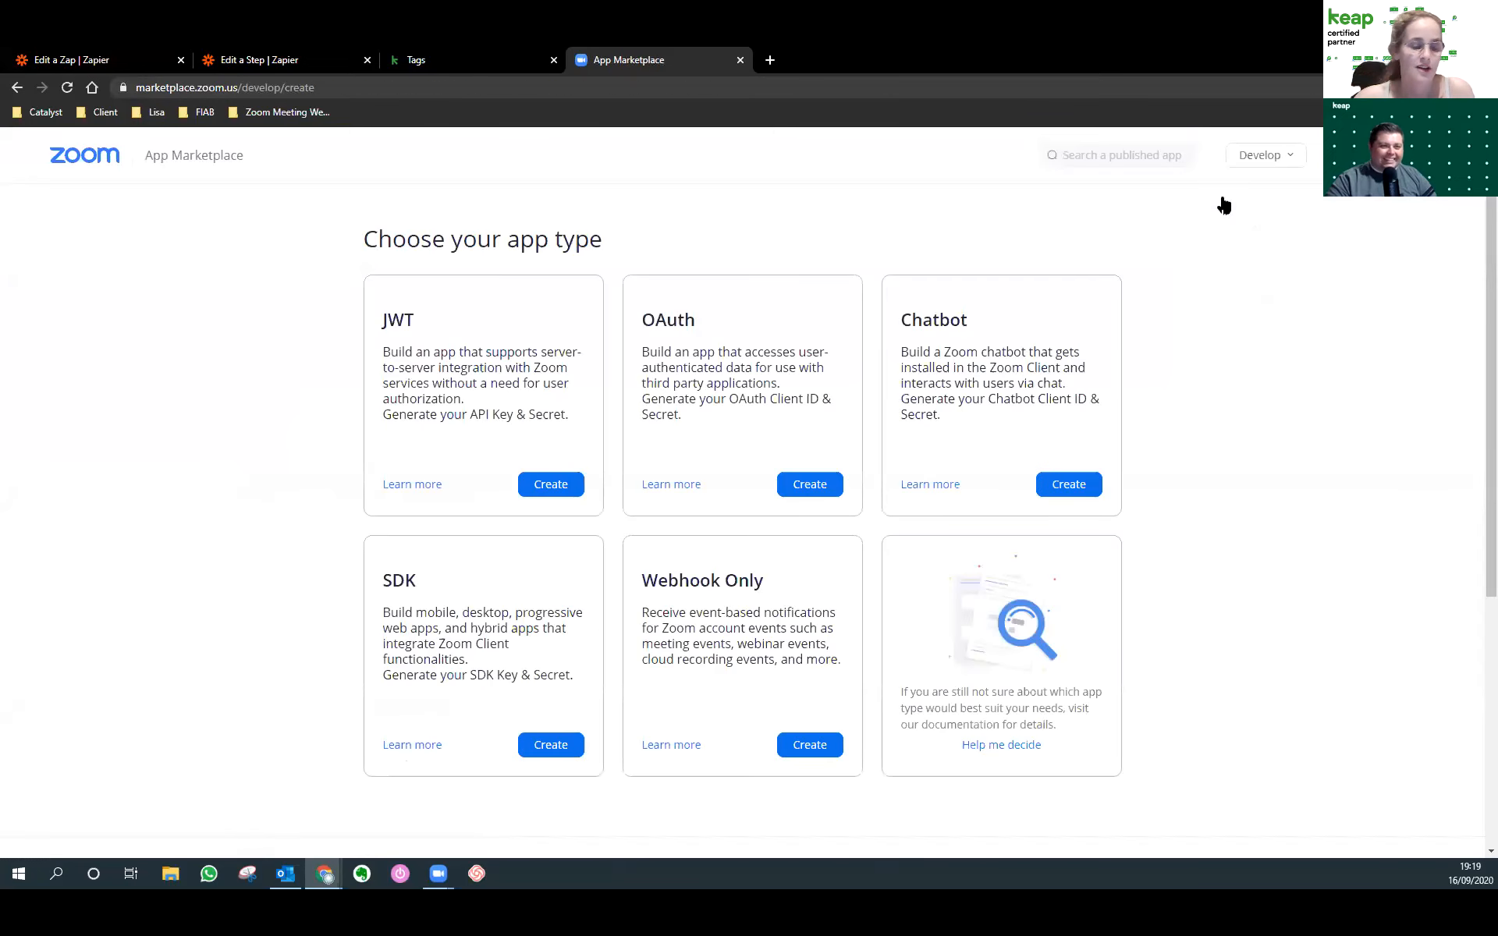
pyautogui.click(809, 747)
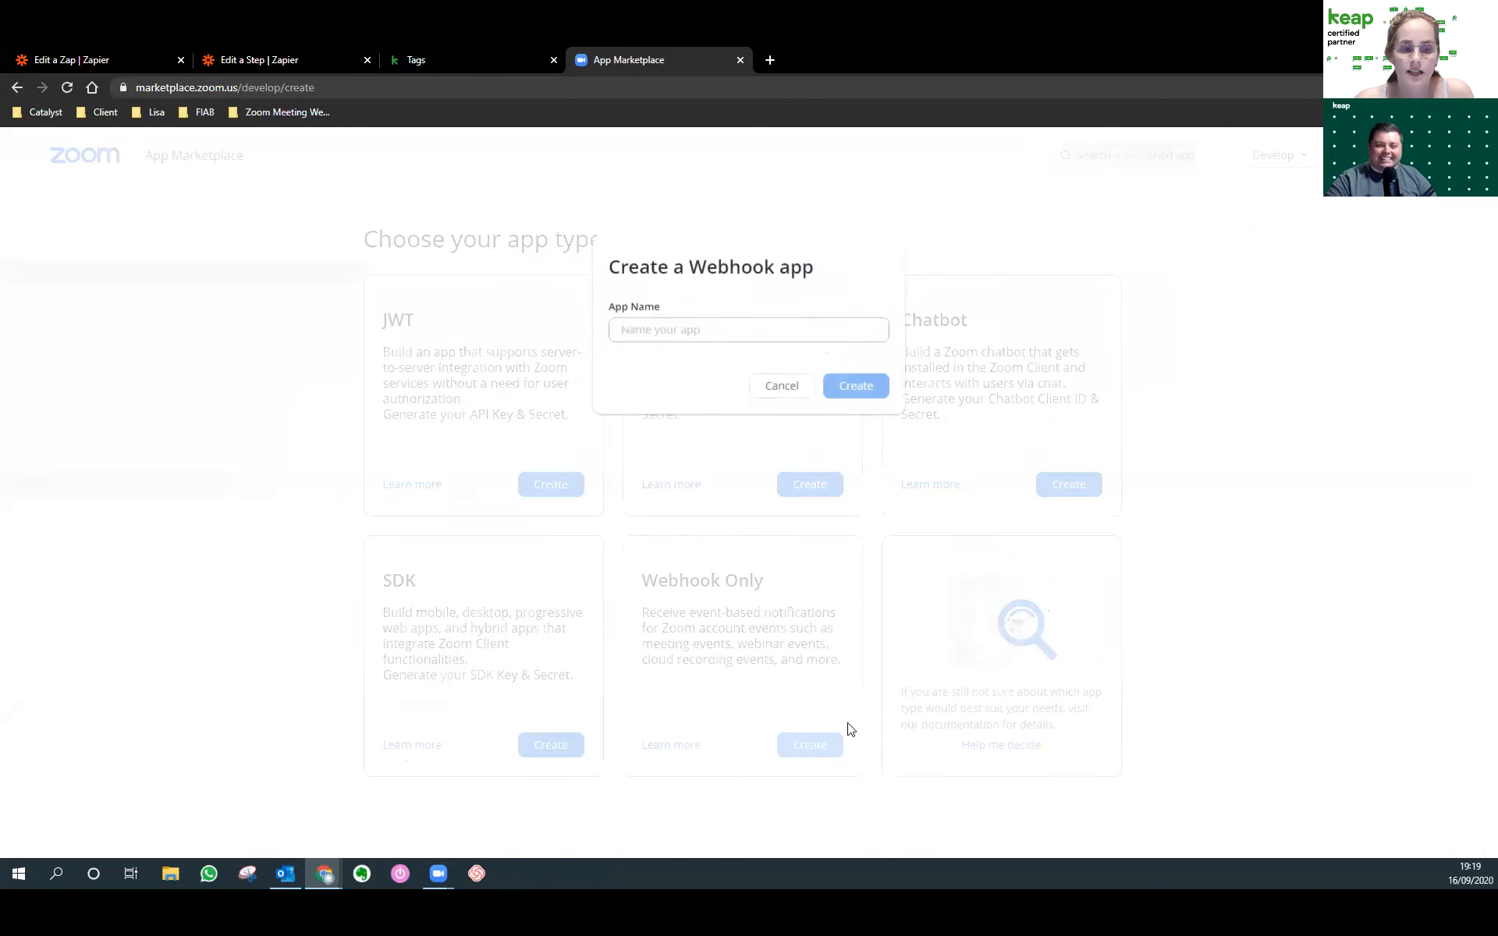
# Name the app 'Zoom attendee' and copy the Zapier webhook URL.
pyautogui.click(671, 323)
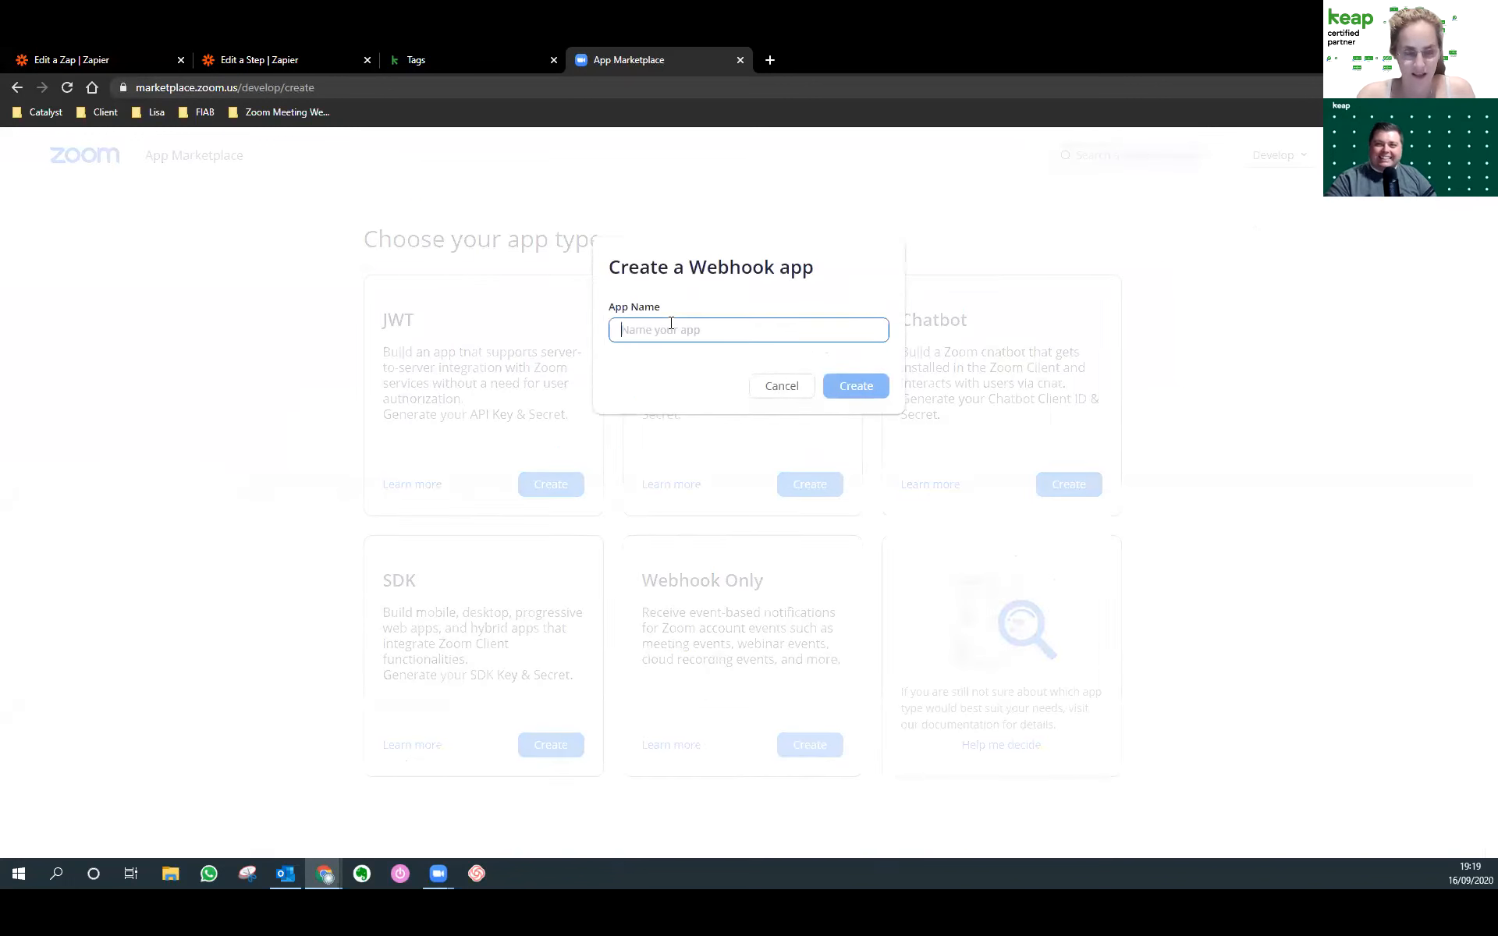
pyautogui.write('Zoom attendee')
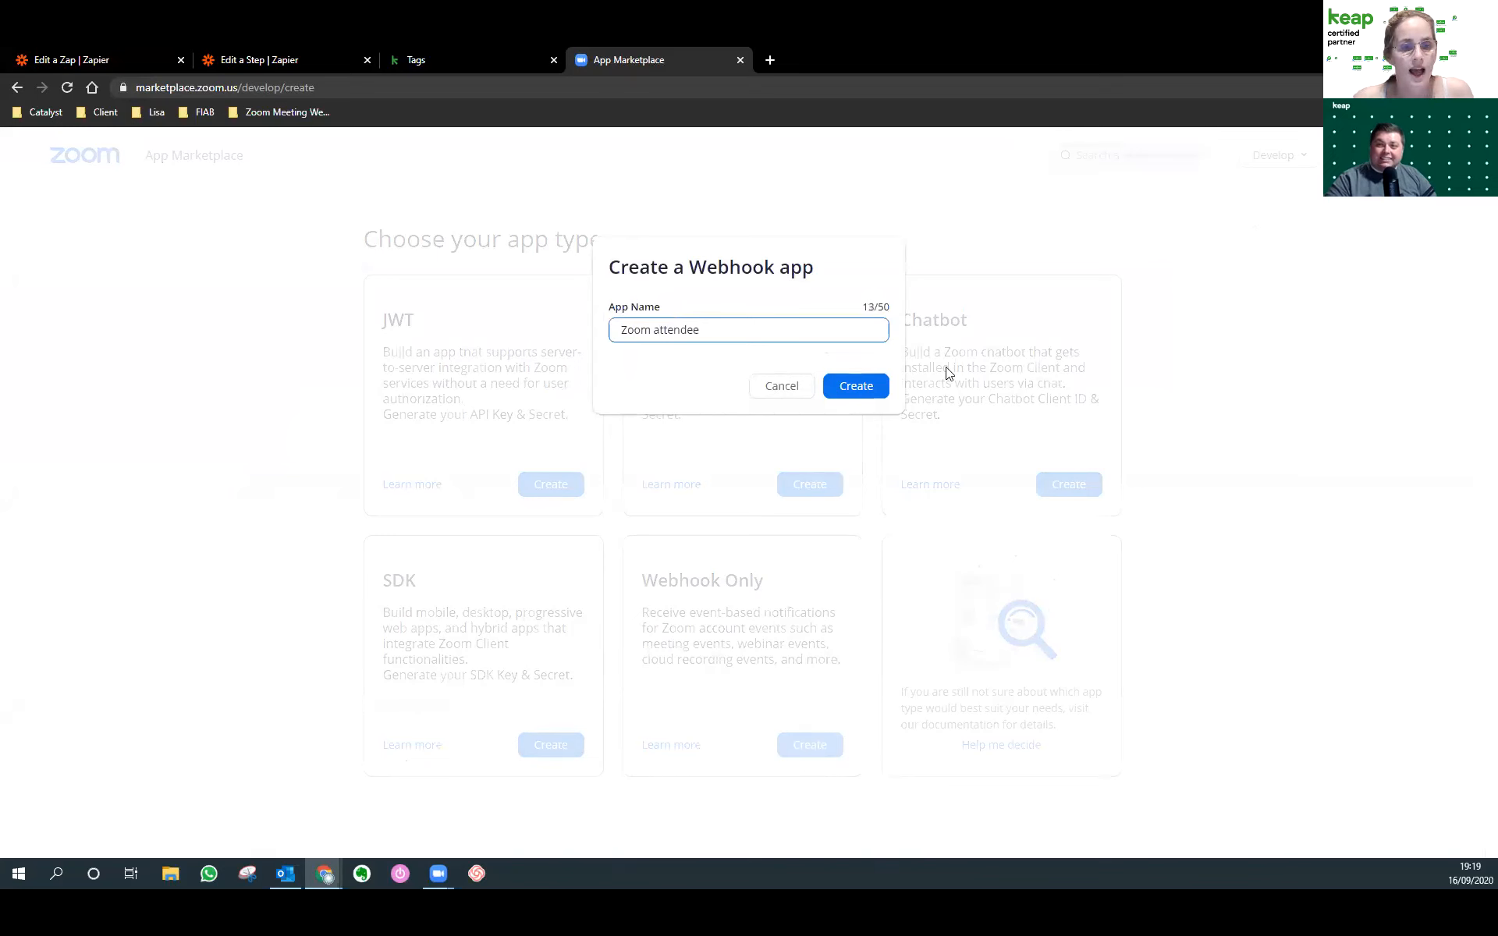
pyautogui.click(865, 385)
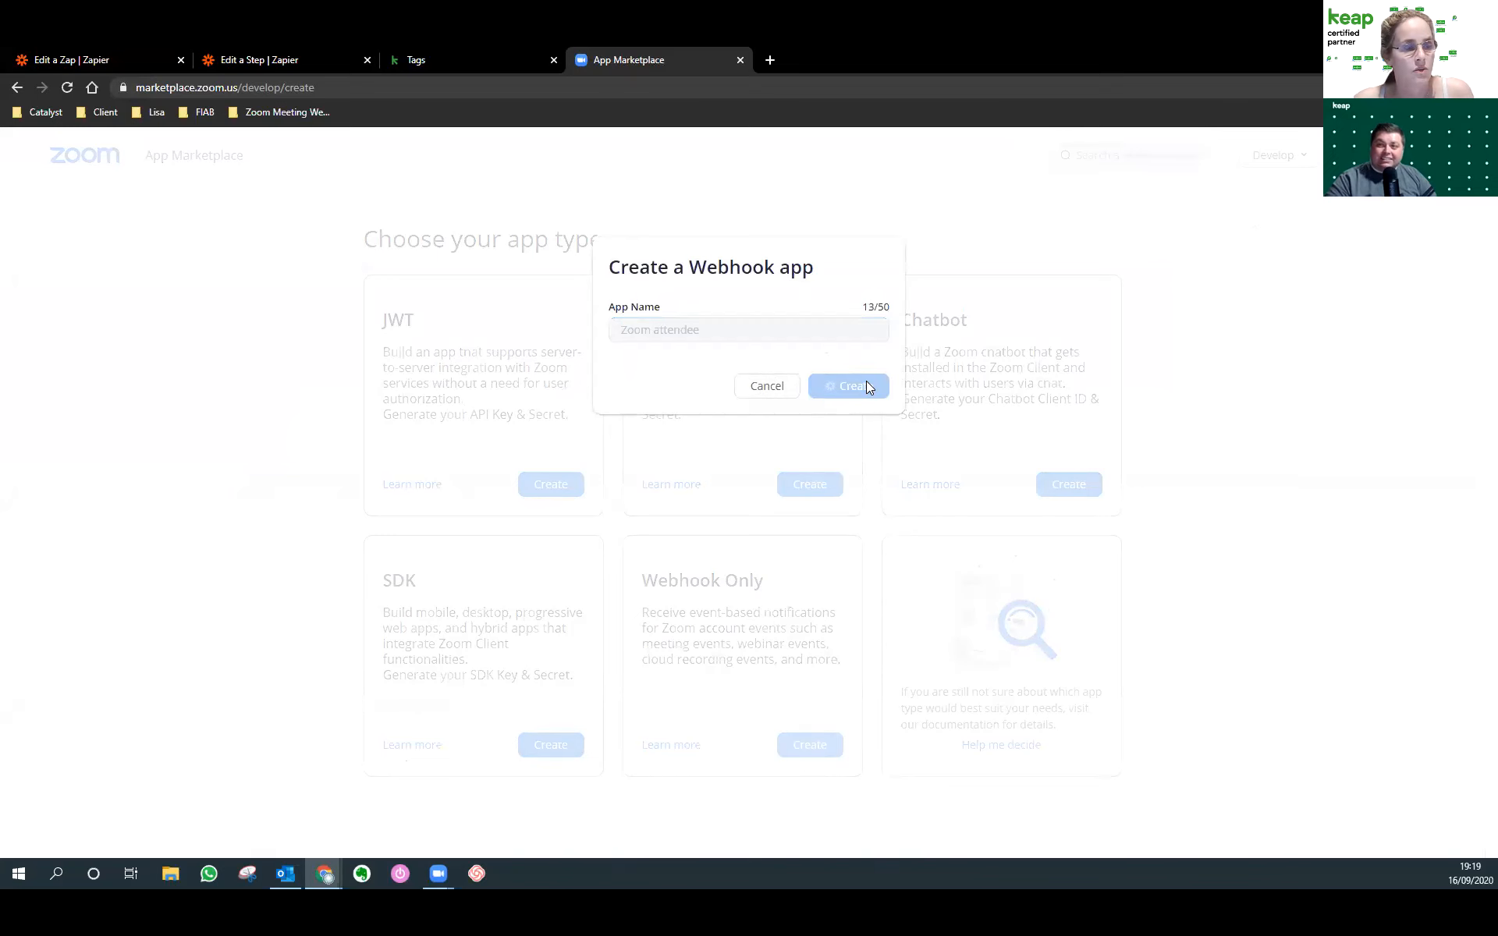
pyautogui.click(279, 50)
pyautogui.click(1049, 477)
pyautogui.click(636, 60)
# Enter company name 'Biz cat' plus the developer's name and email, then continue.
pyautogui.click(706, 458)
pyautogui.write('Biz cat')
pyautogui.press('Tab')
pyautogui.write('lisa')
pyautogui.press('Tab')
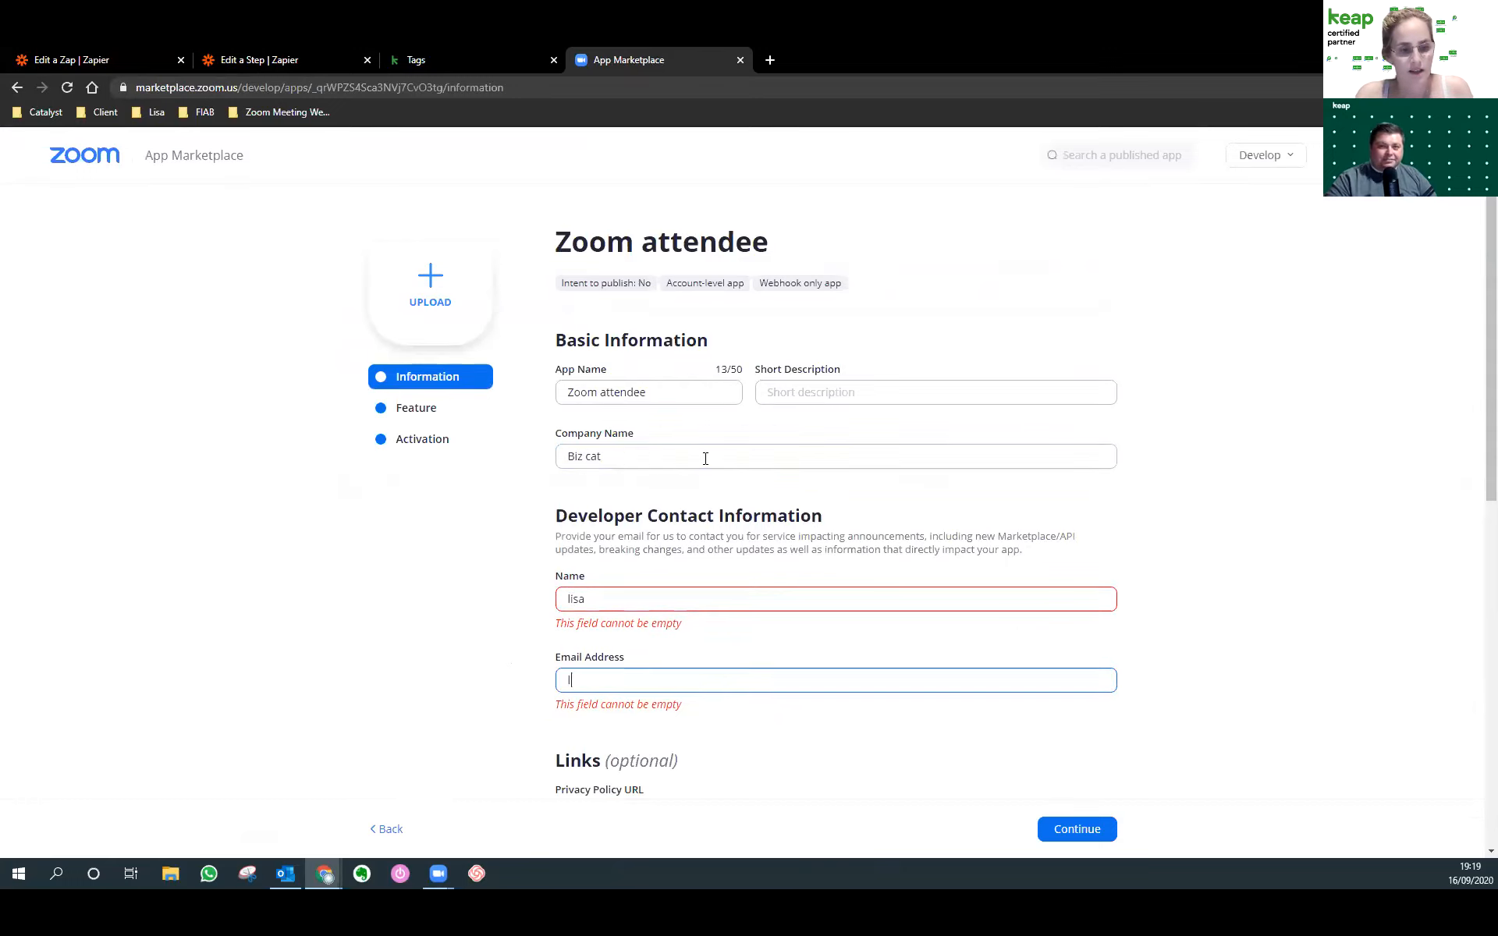
pyautogui.scroll(-6, 702, 694)
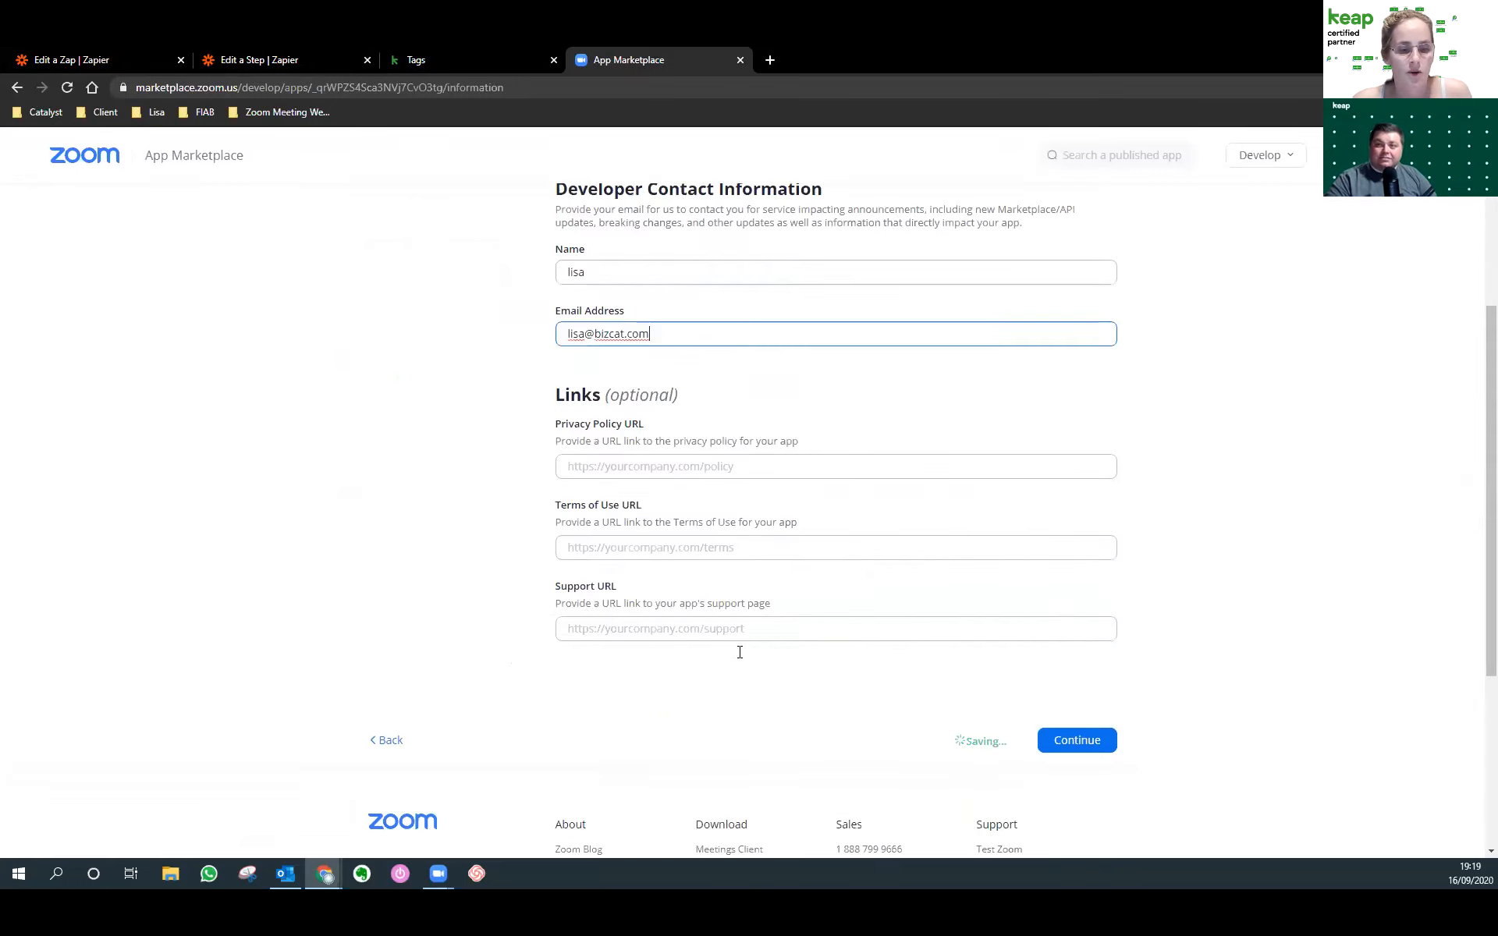
pyautogui.click(1081, 521)
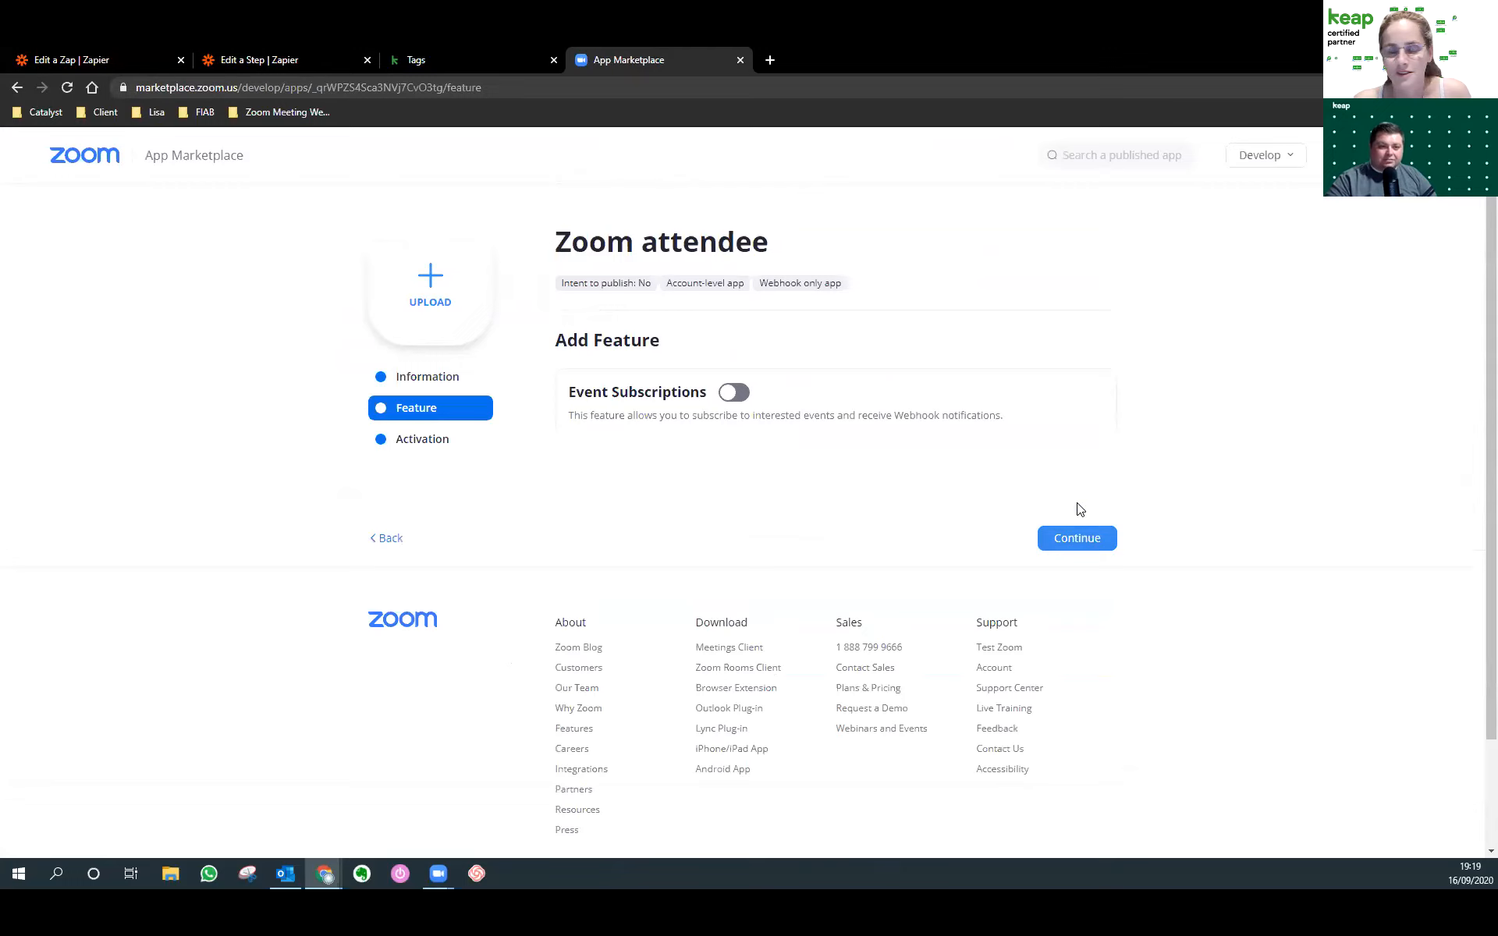
# Enable event subscriptions and add a 'Meeting registrant' subscription with the Zapier URL as endpoint.
pyautogui.click(733, 394)
pyautogui.click(713, 448)
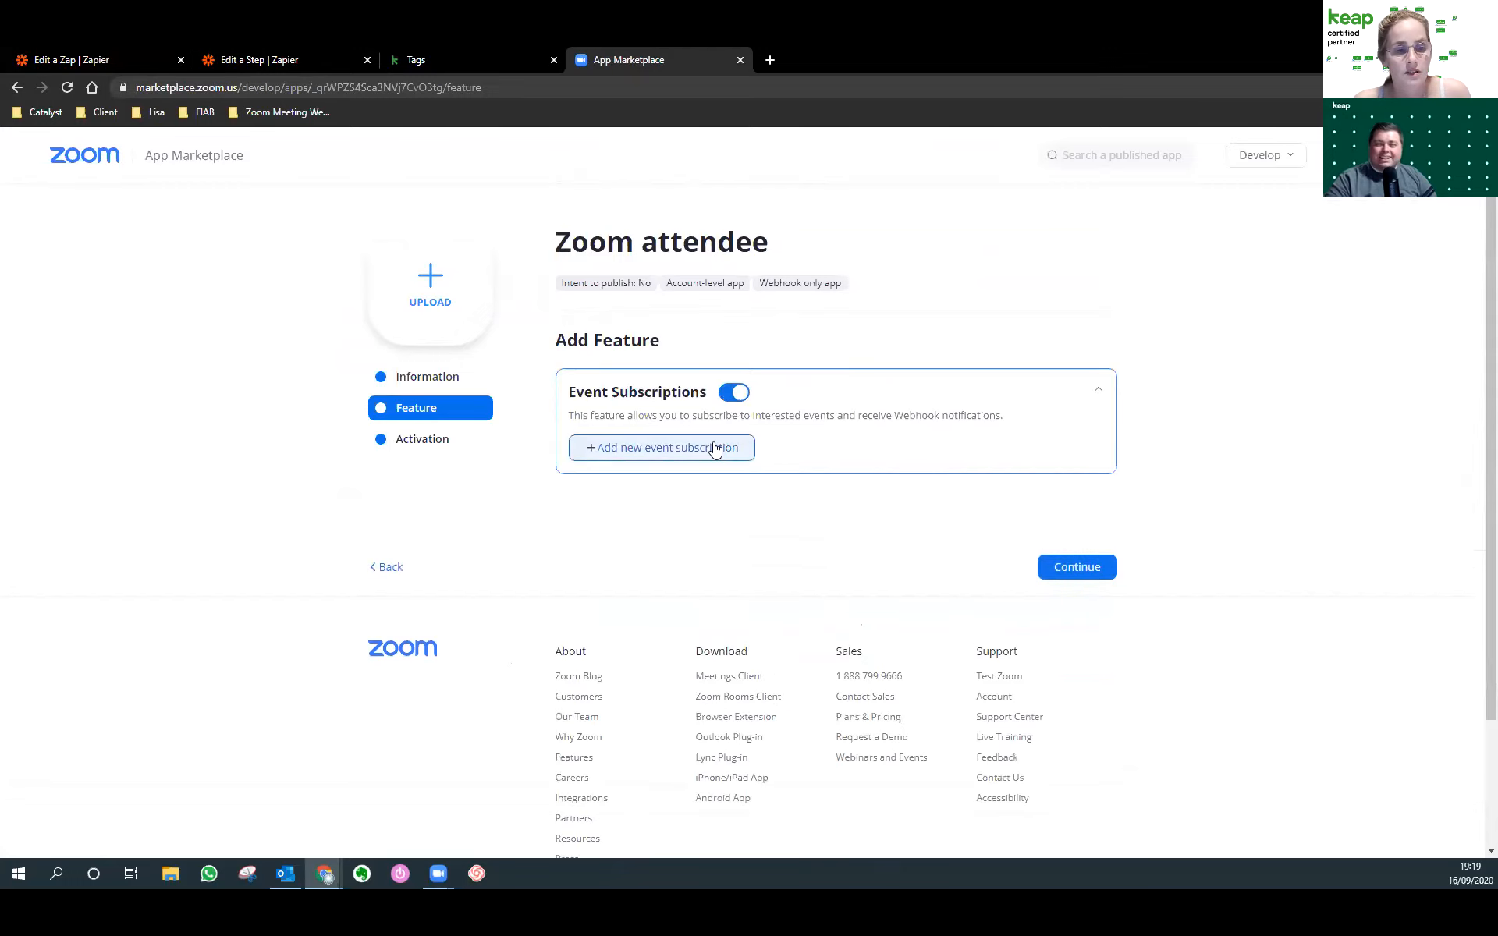
pyautogui.click(647, 555)
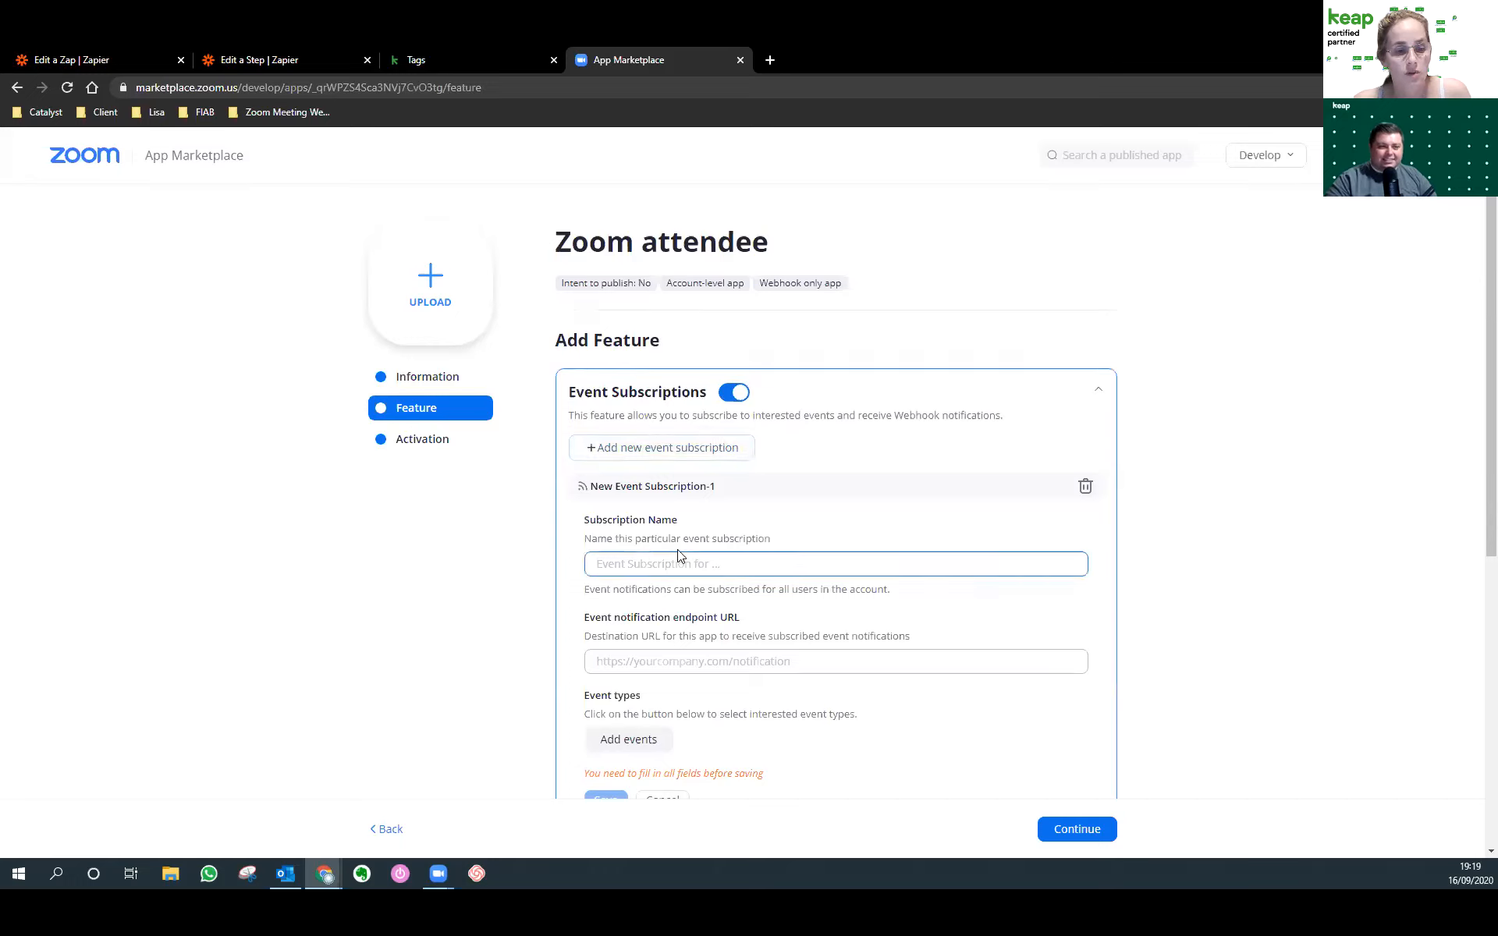
pyautogui.write('Meeting registrant')
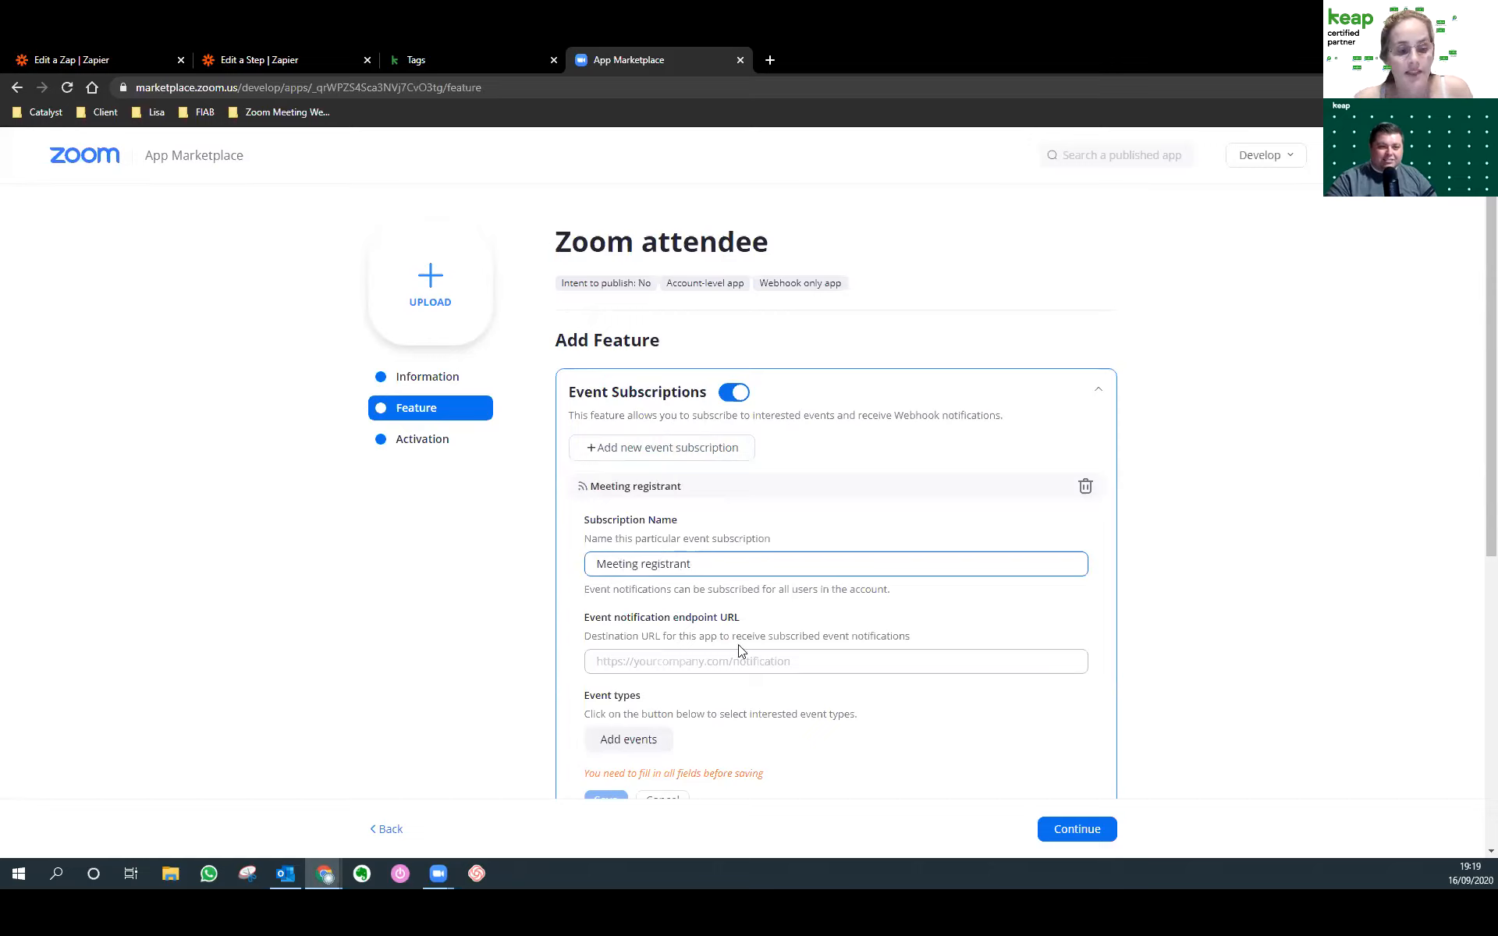
pyautogui.click(886, 659)
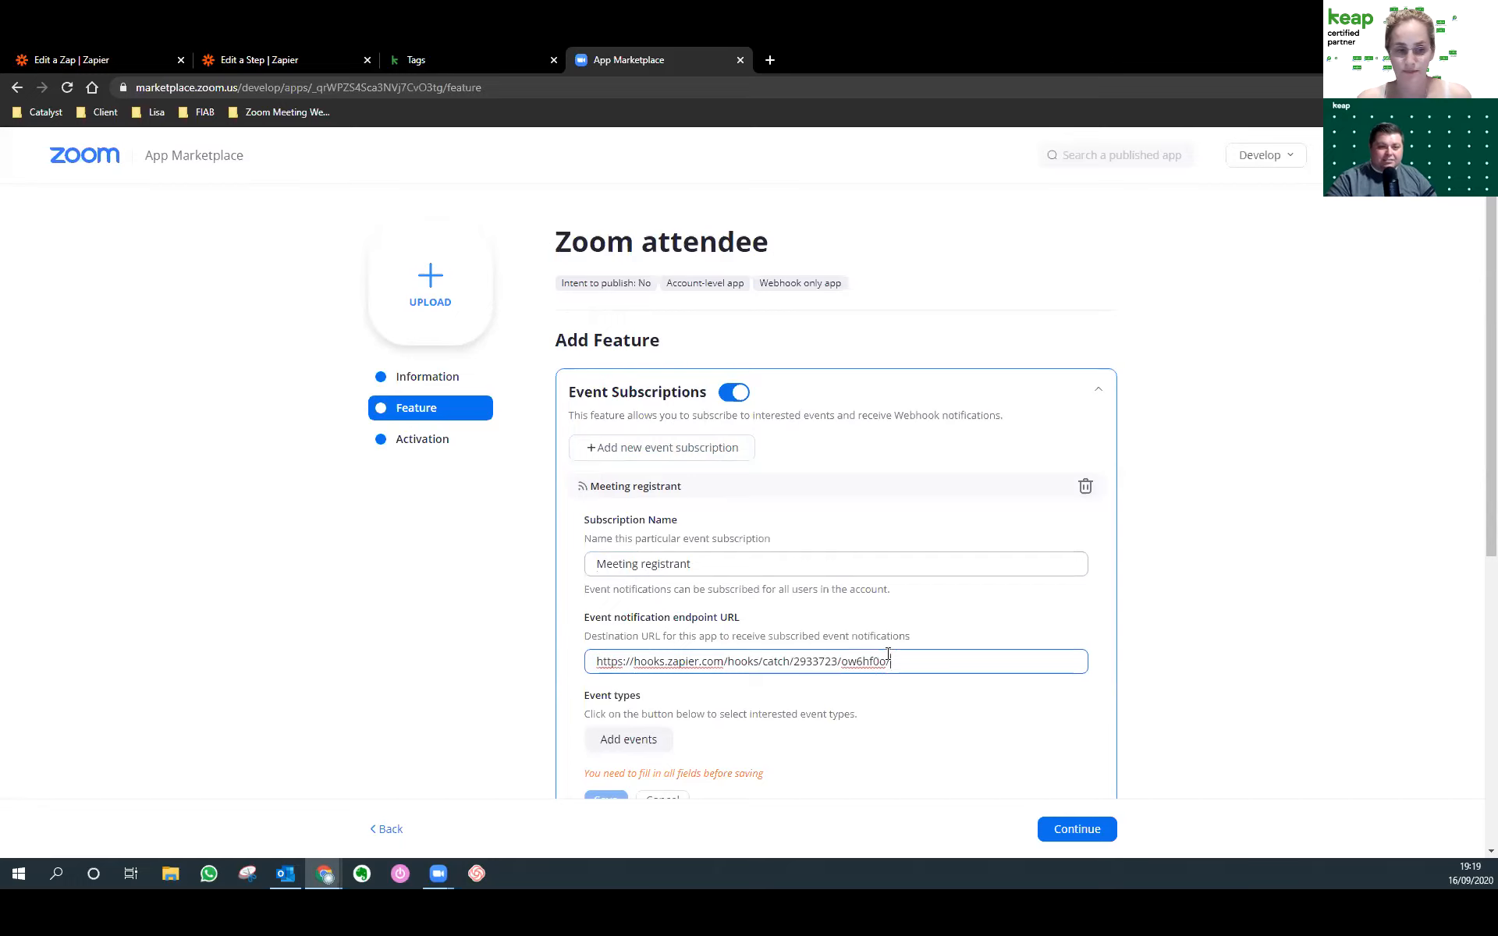
# Subscribe it to 'Meeting Registration has been created', save, and activate the app.
pyautogui.scroll(-2, 887, 659)
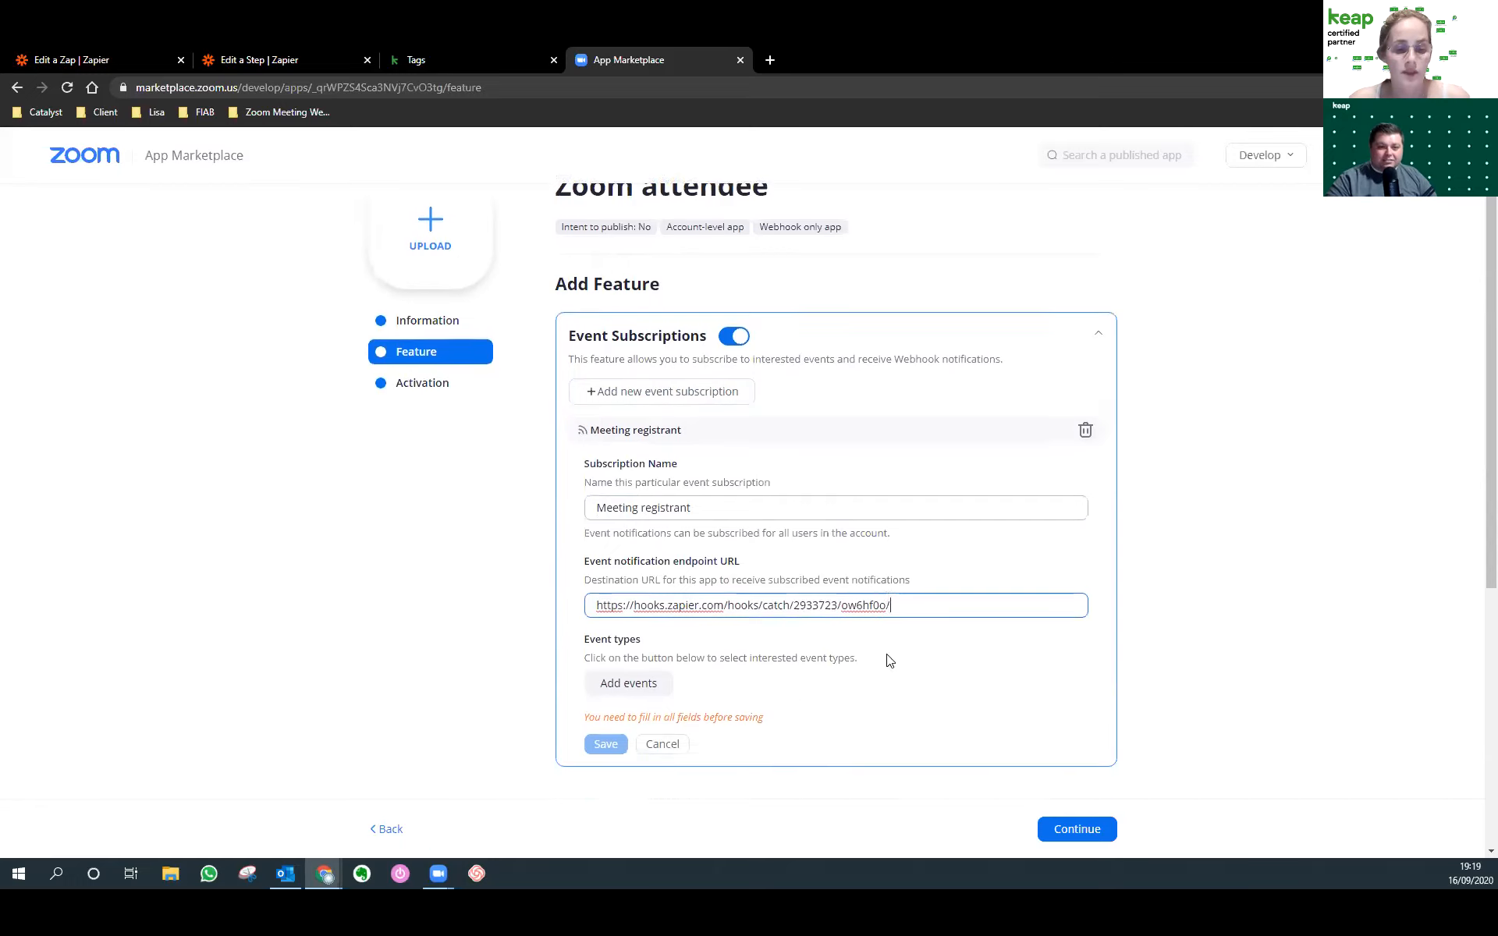
pyautogui.click(617, 593)
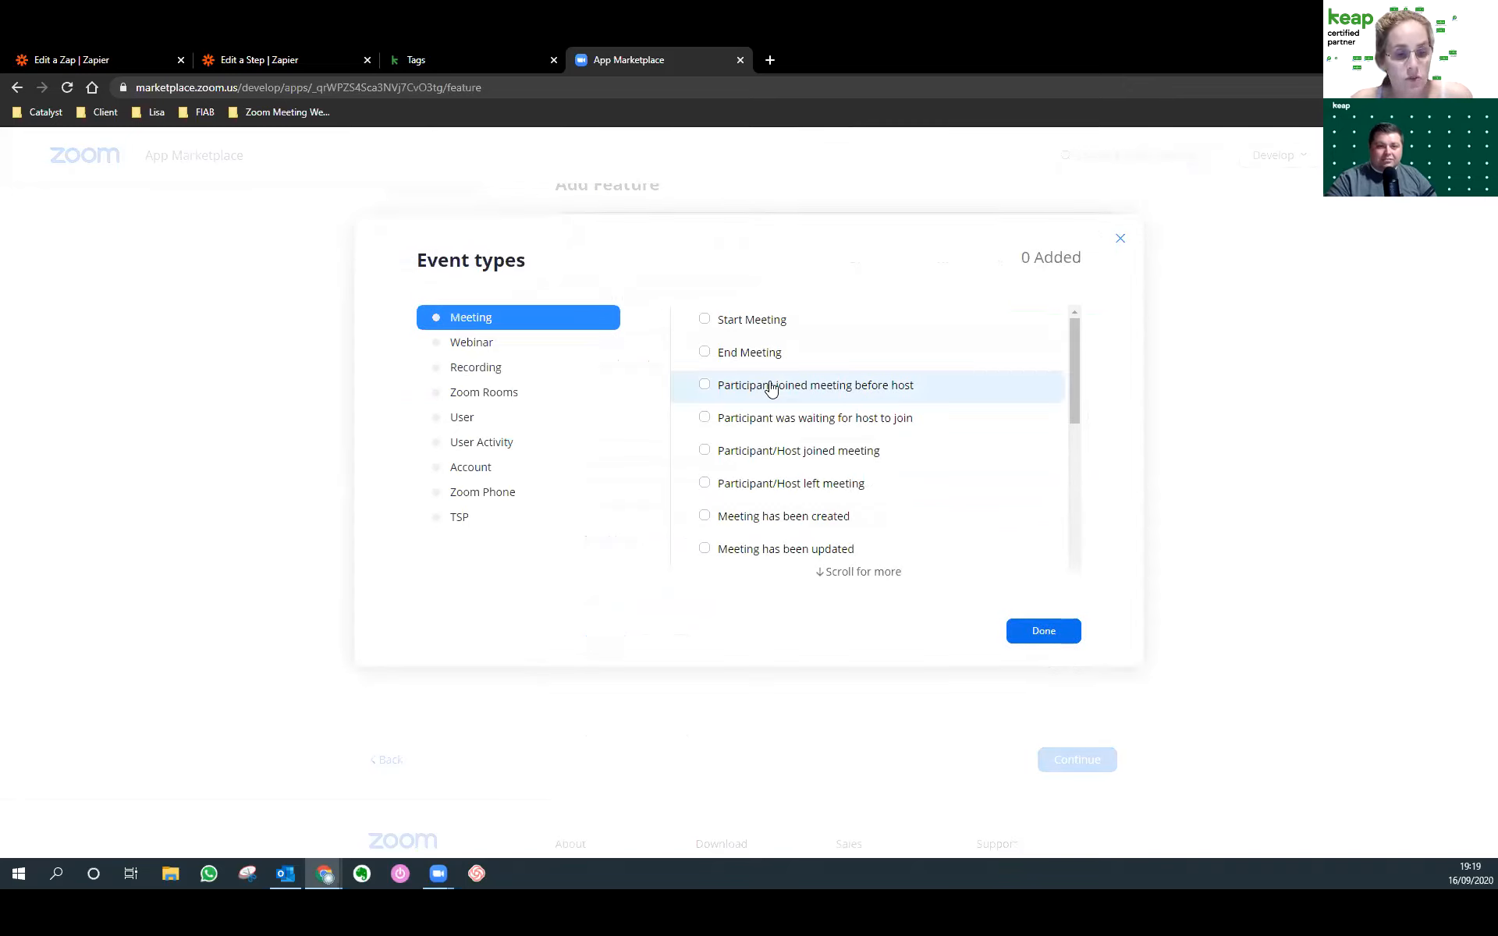
pyautogui.scroll(-3, 771, 389)
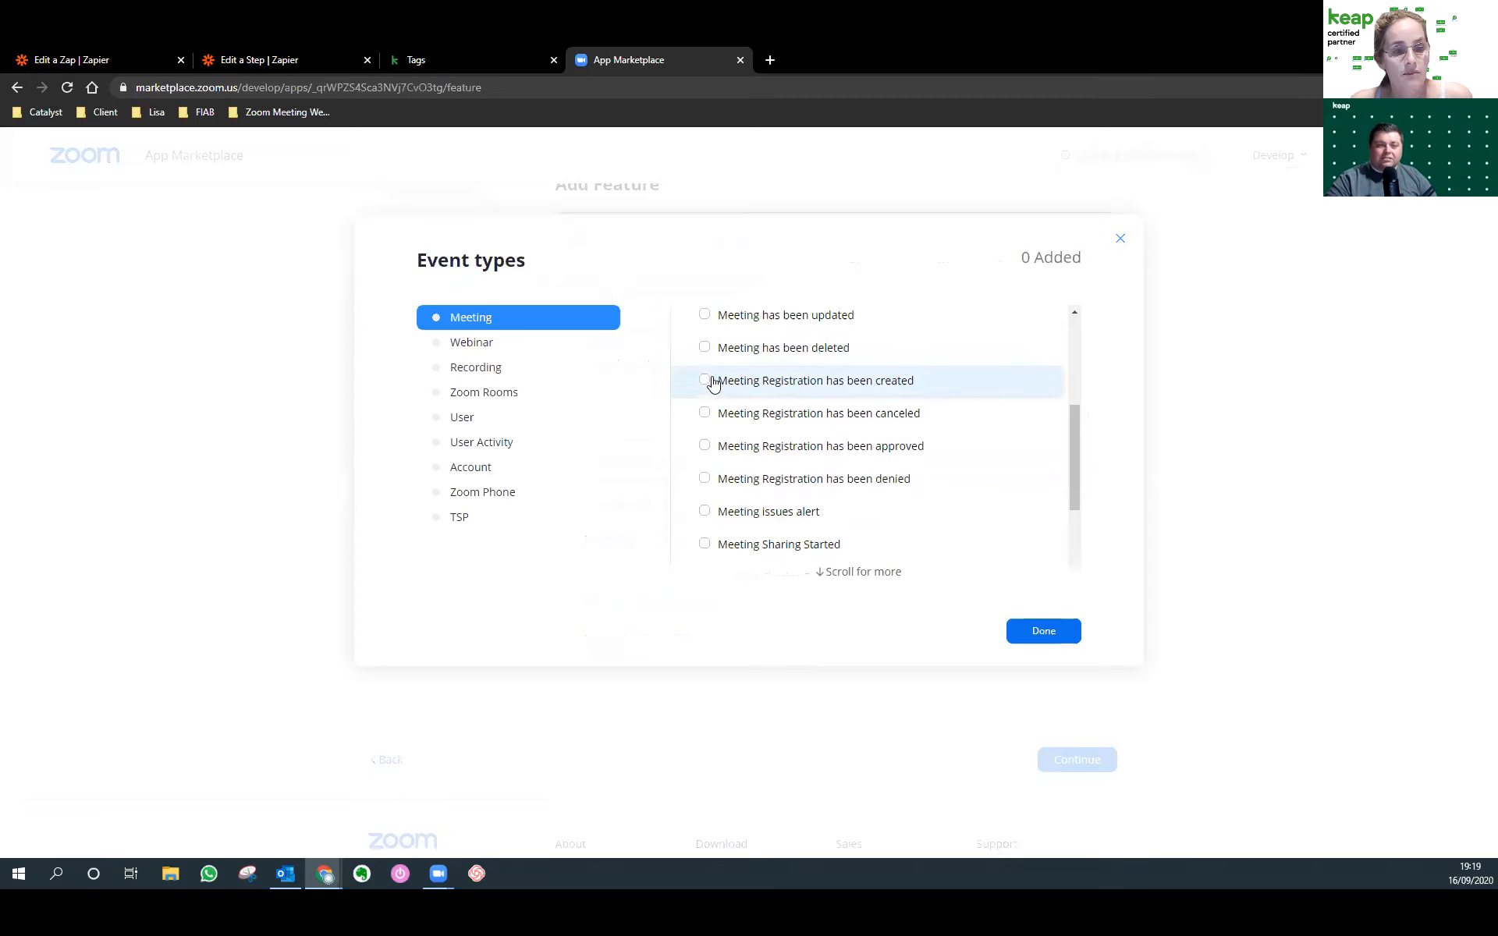
pyautogui.click(704, 381)
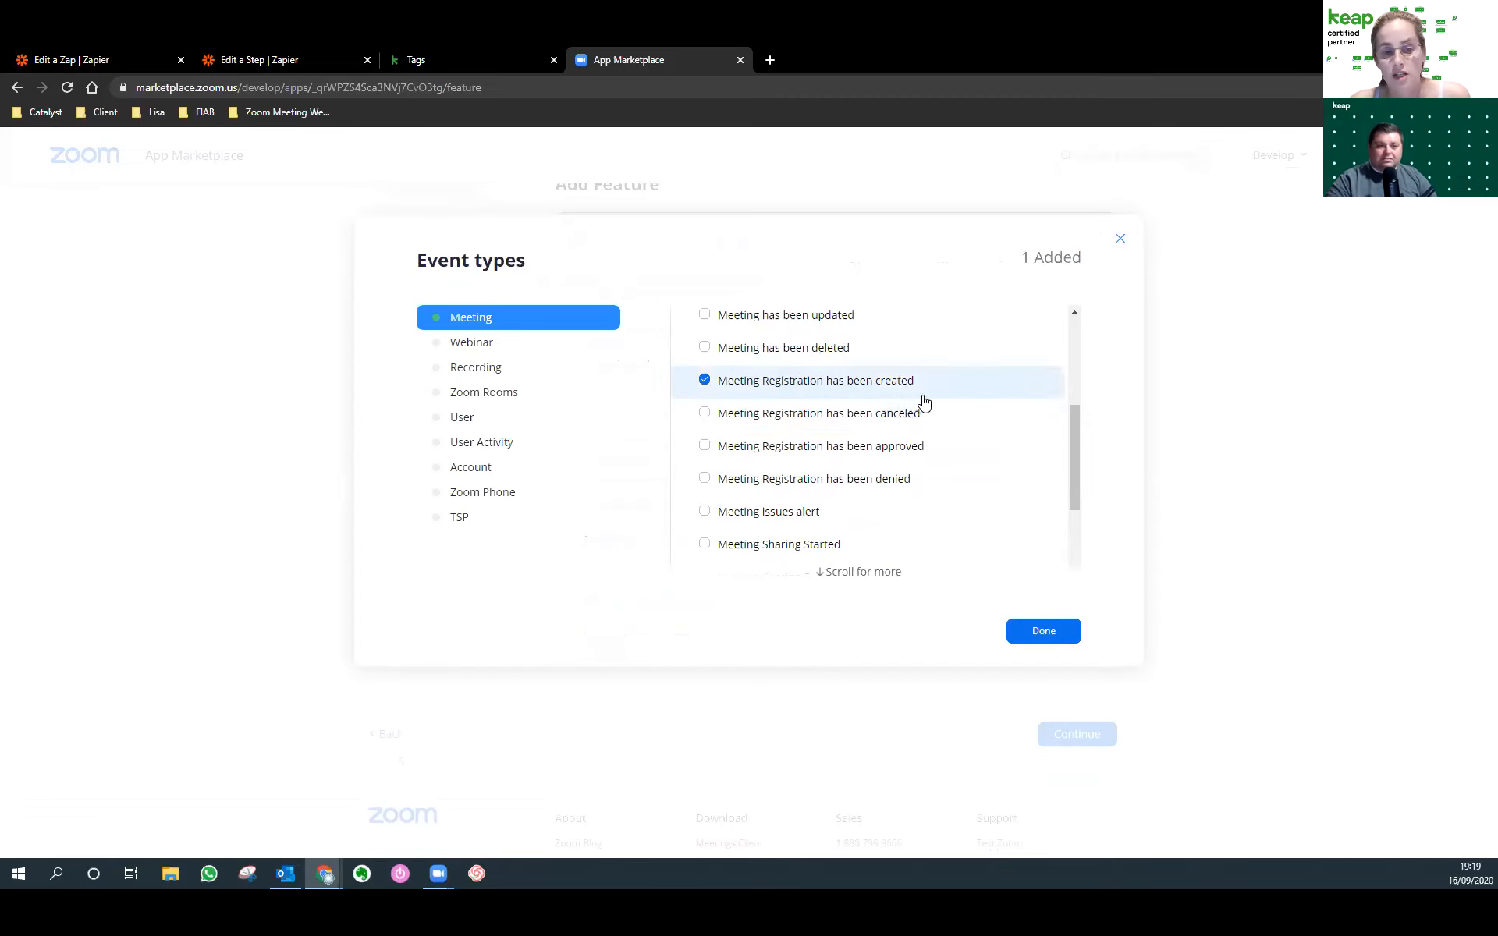
pyautogui.click(1064, 629)
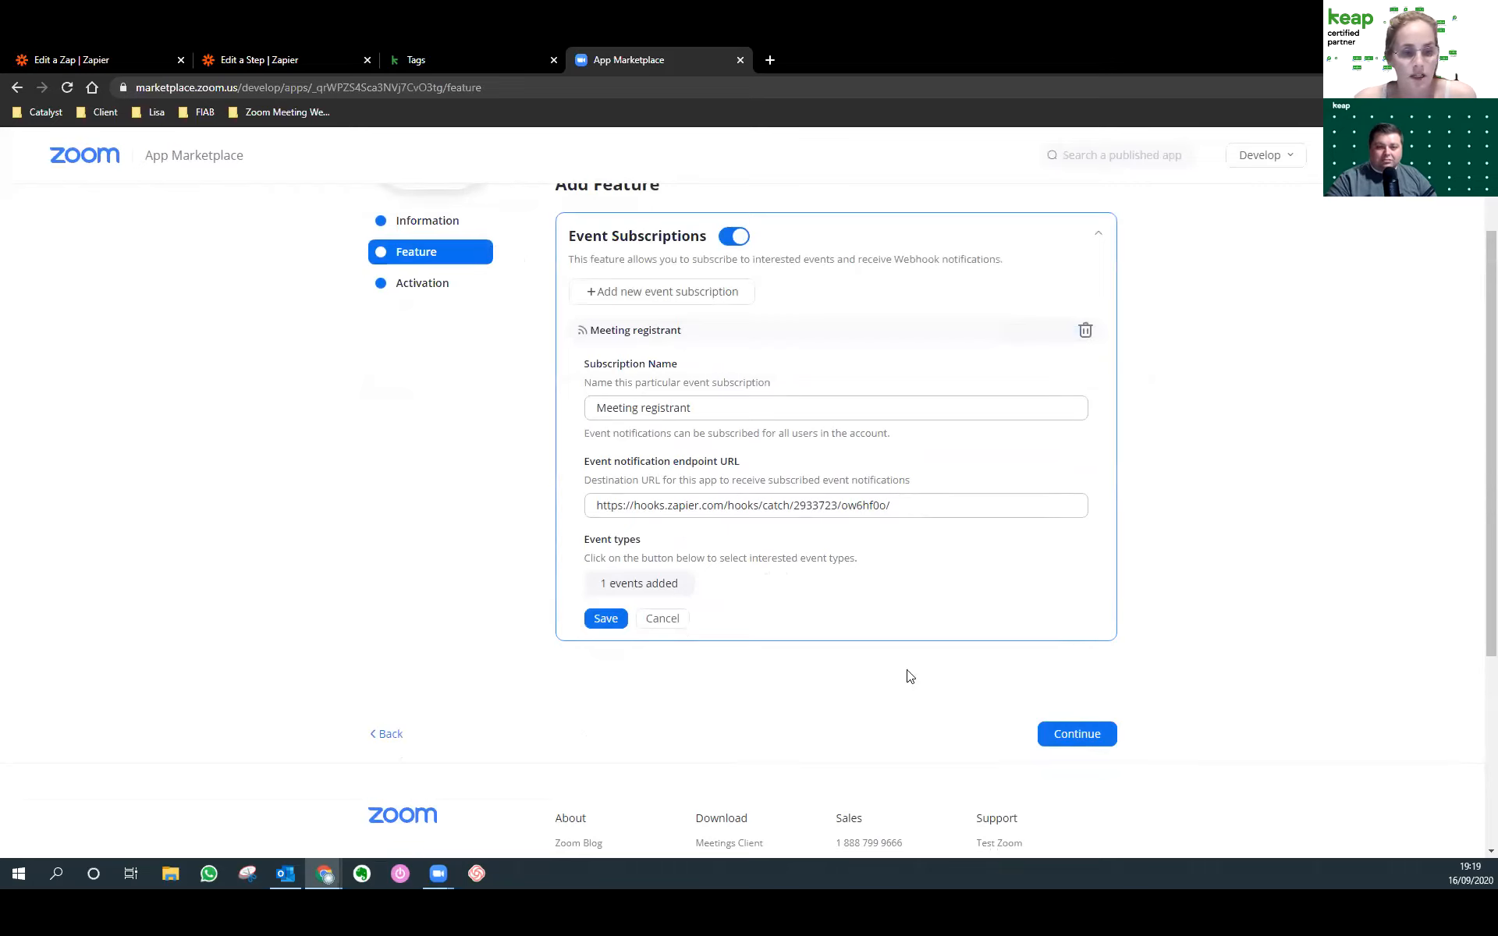
pyautogui.moveTo(607, 505); pyautogui.dragTo(956, 615)
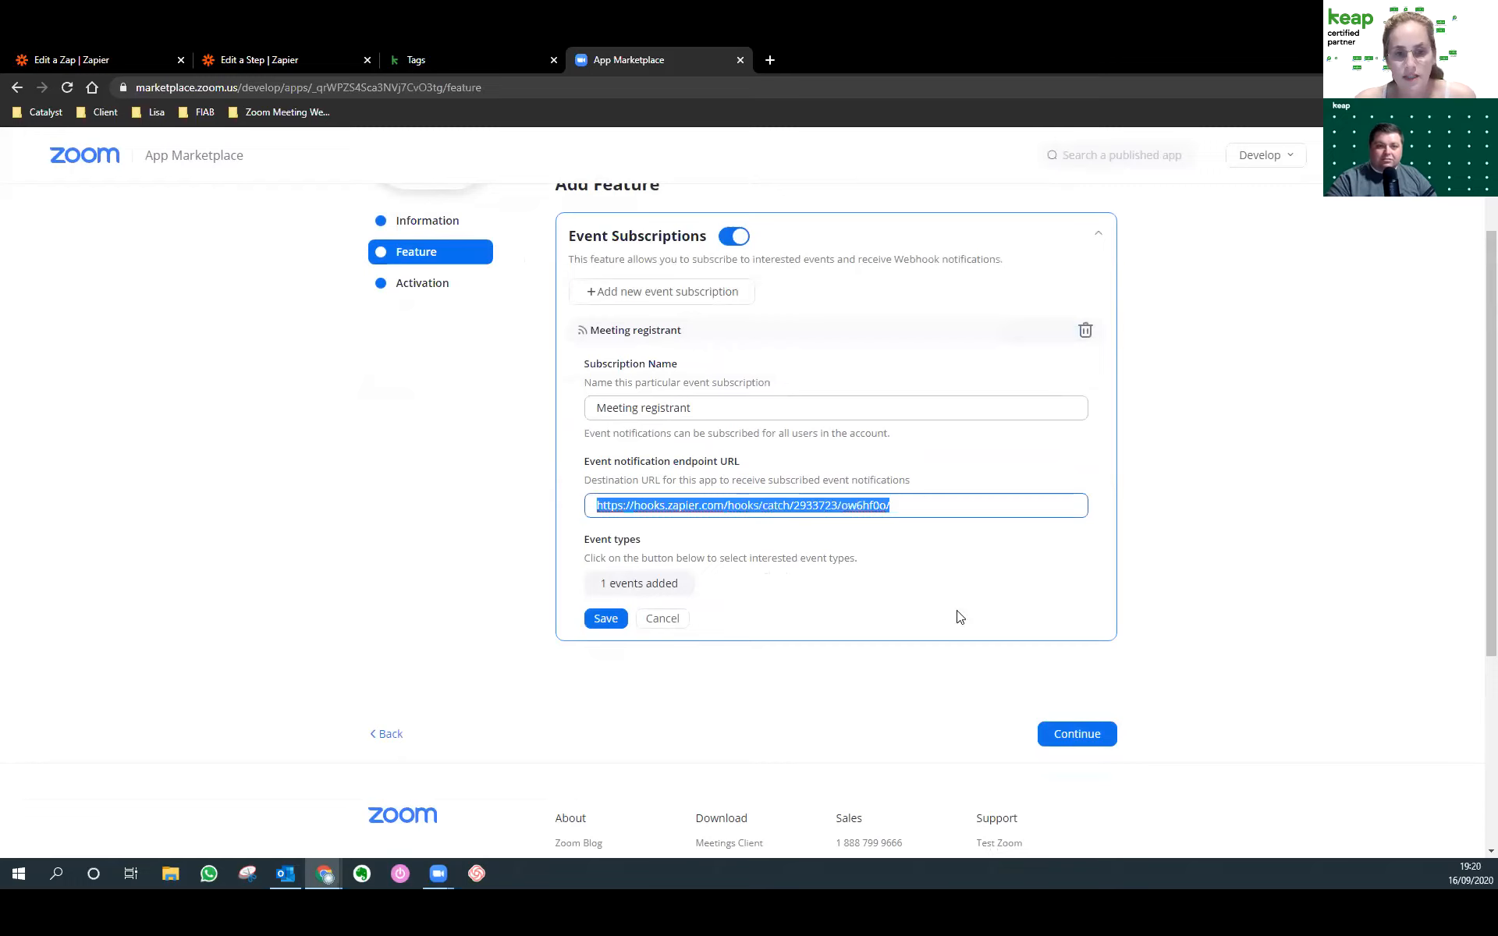
pyautogui.click(606, 618)
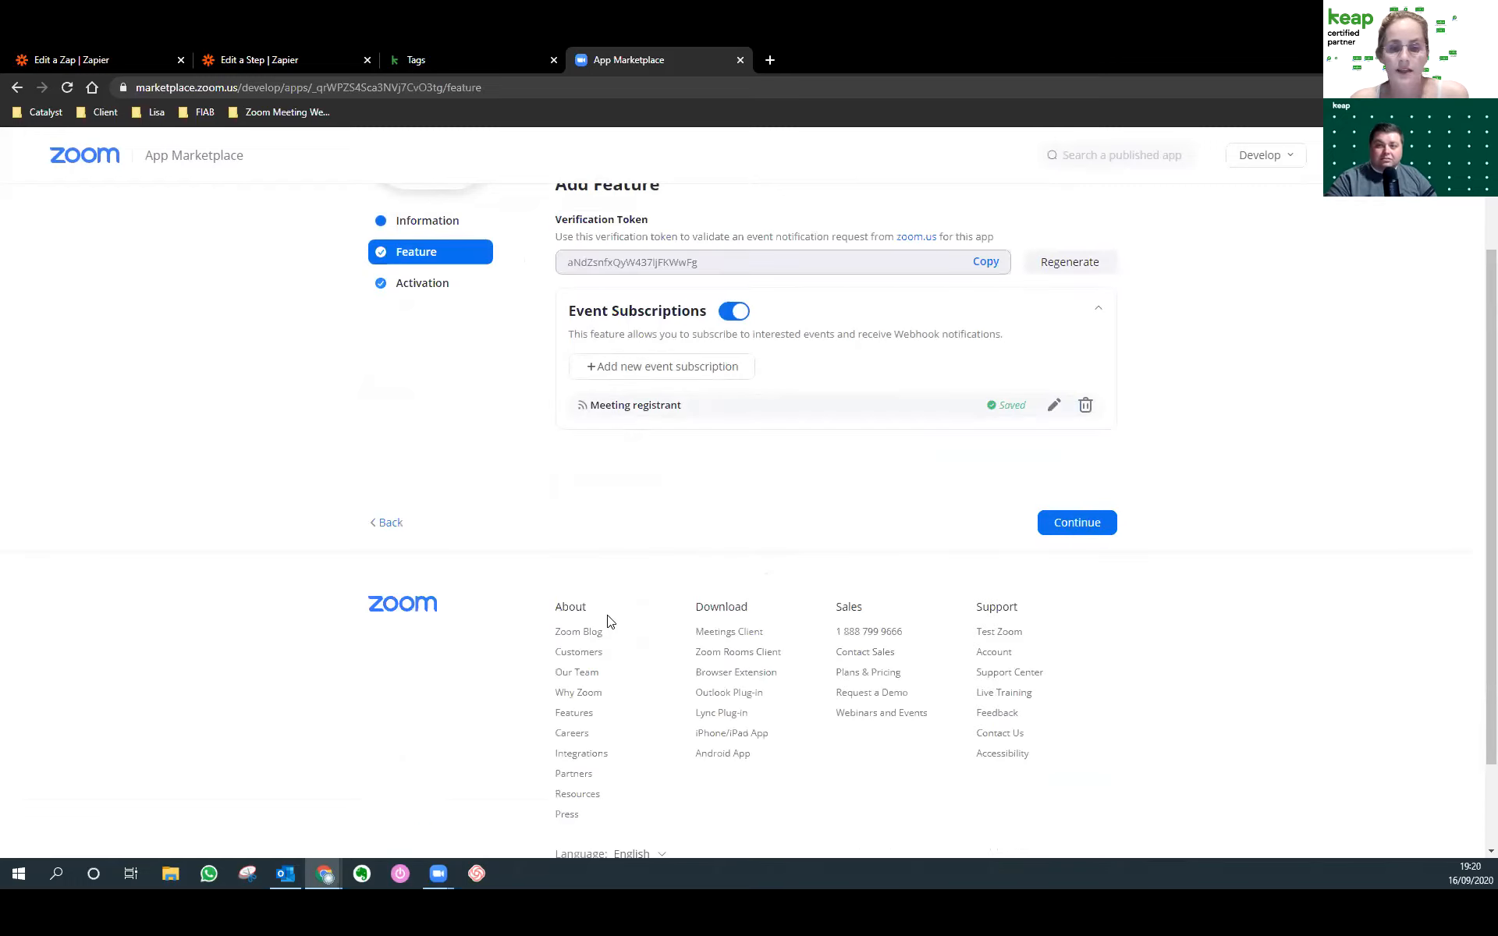
pyautogui.click(1060, 530)
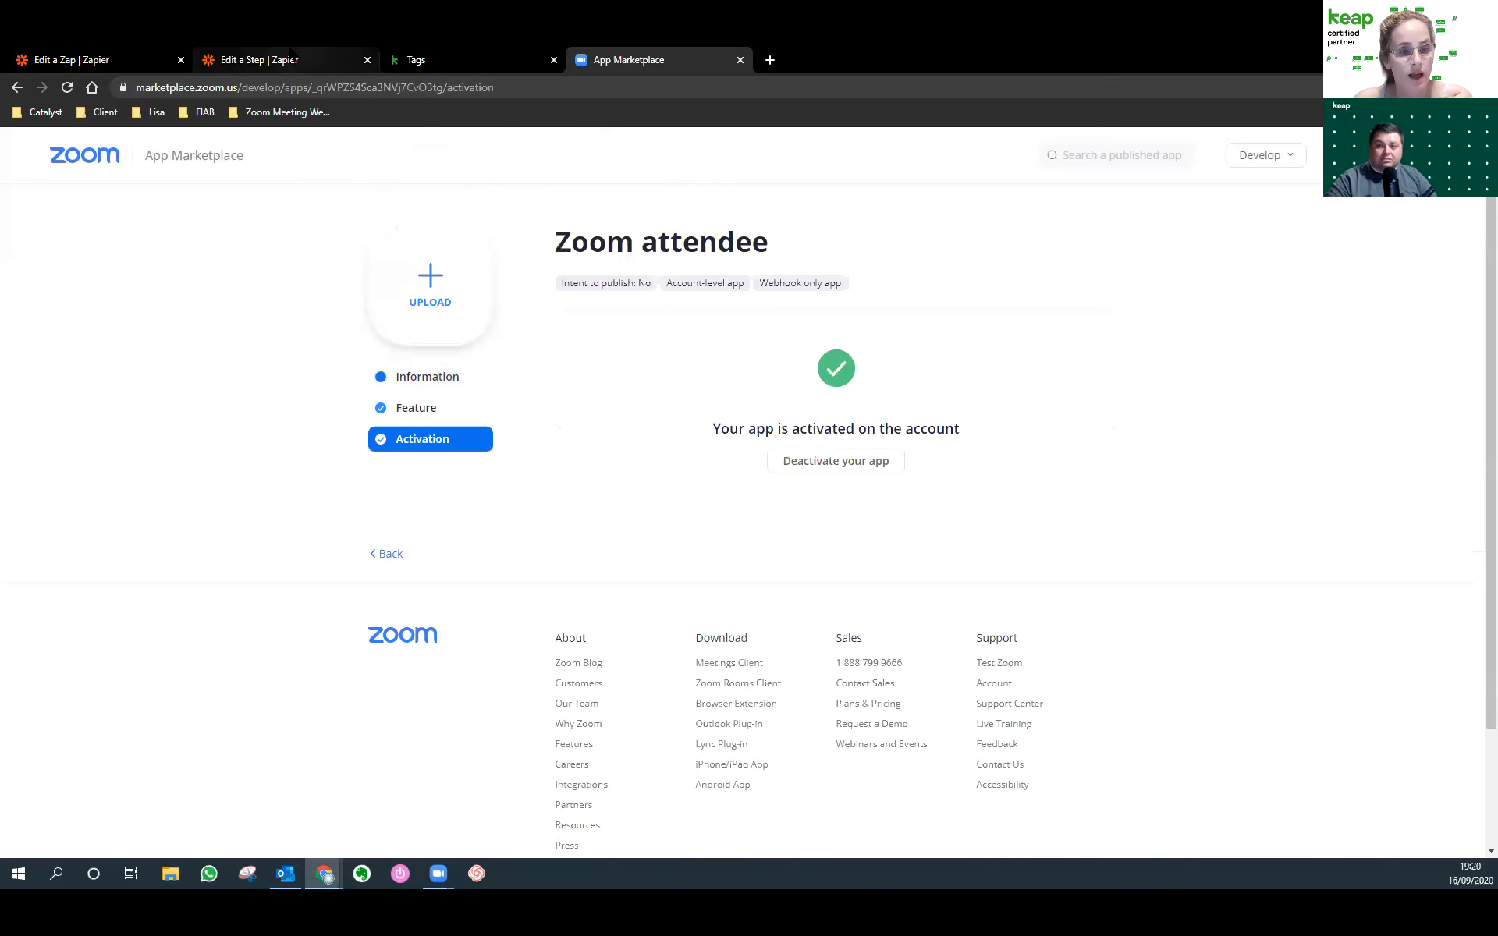
pyautogui.click(357, 57)
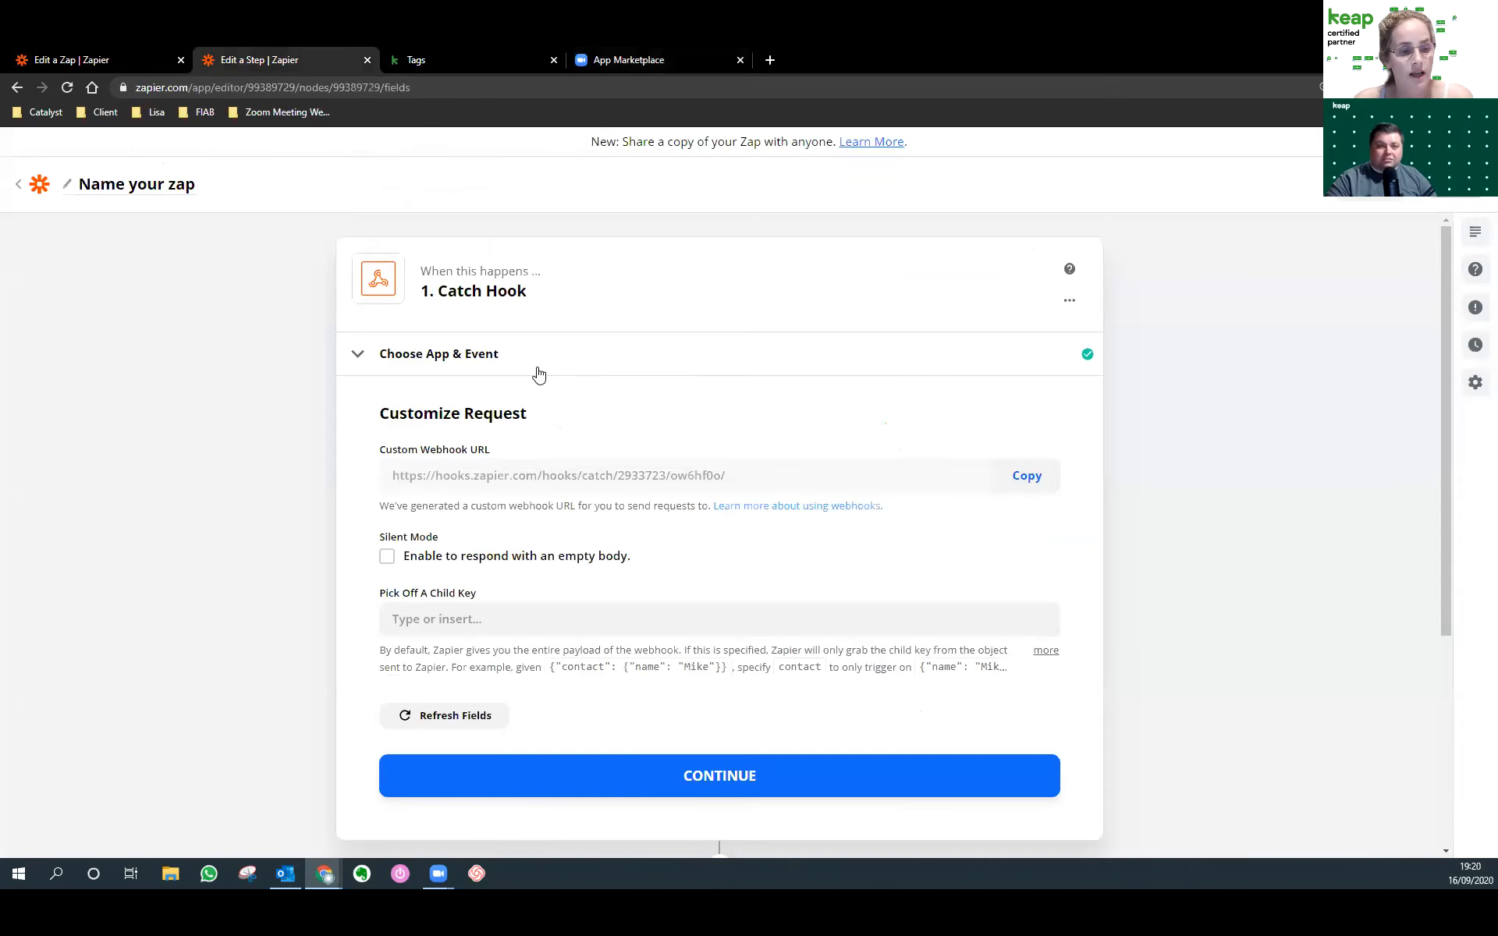
# Complete Customize Request so the Catch Hook reaches its Find Data test stage.
pyautogui.click(644, 751)
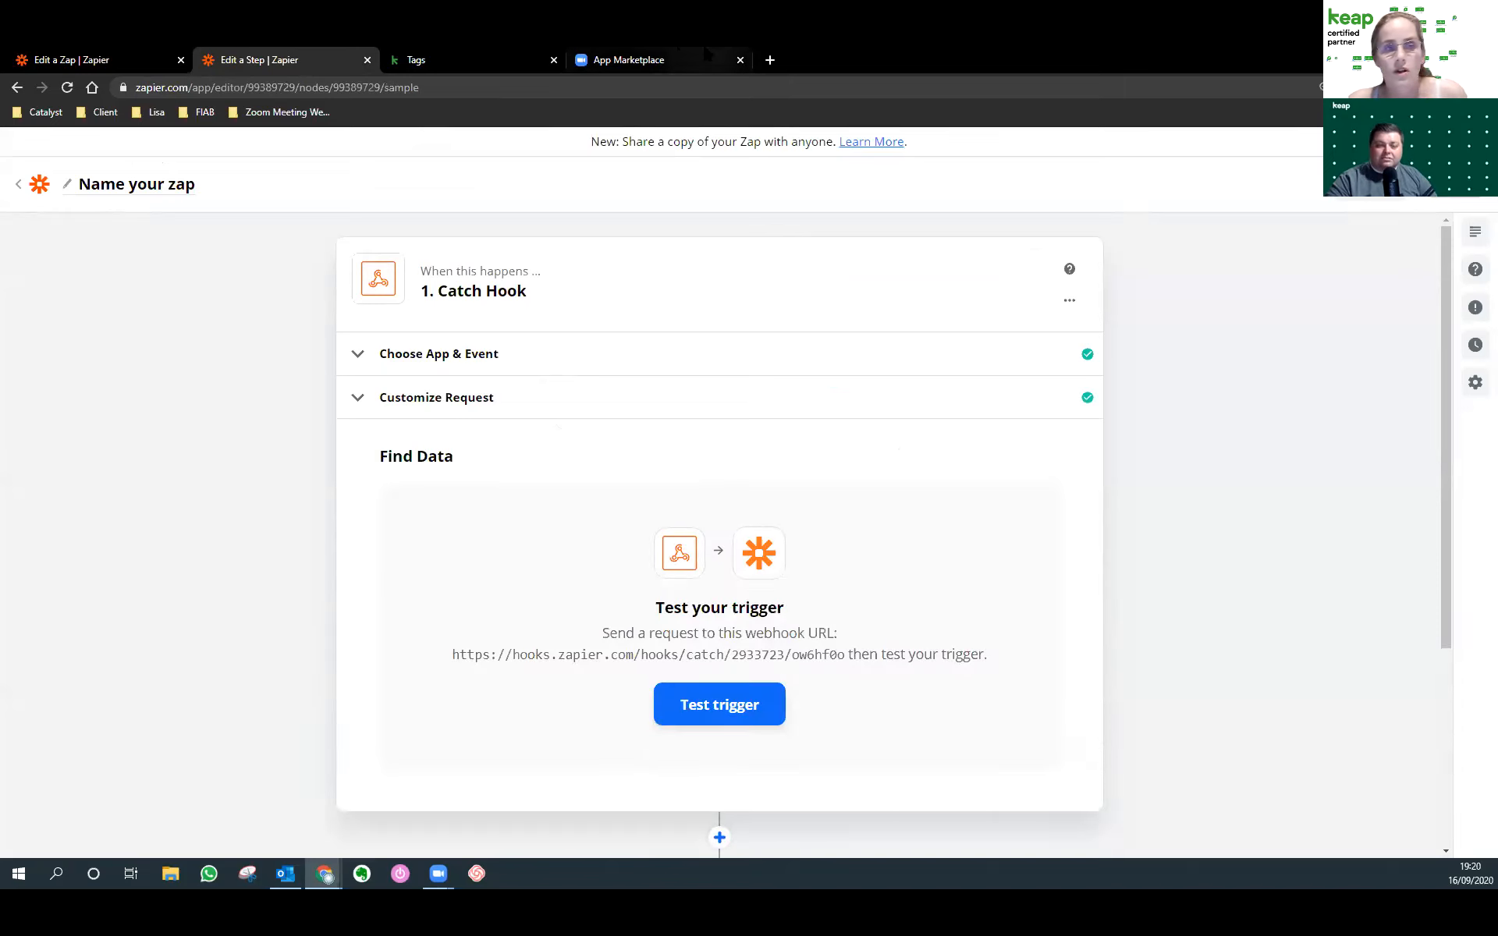
# Copy the Zoom registration link from the campaign planning document.
pyautogui.hotkey('alt', 'Tab')
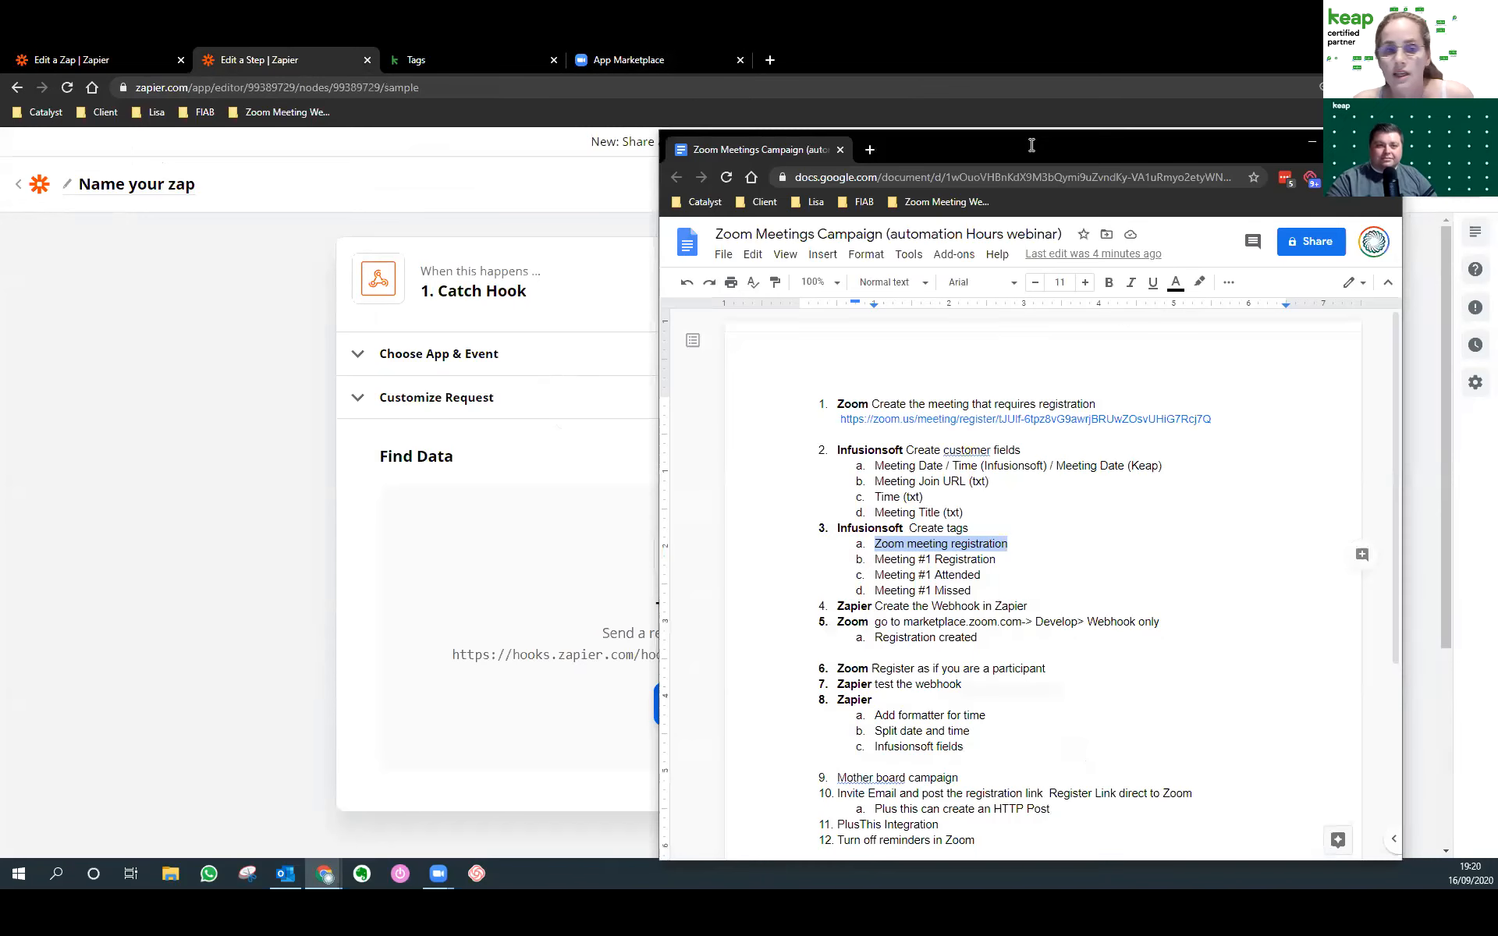
pyautogui.click(1020, 420)
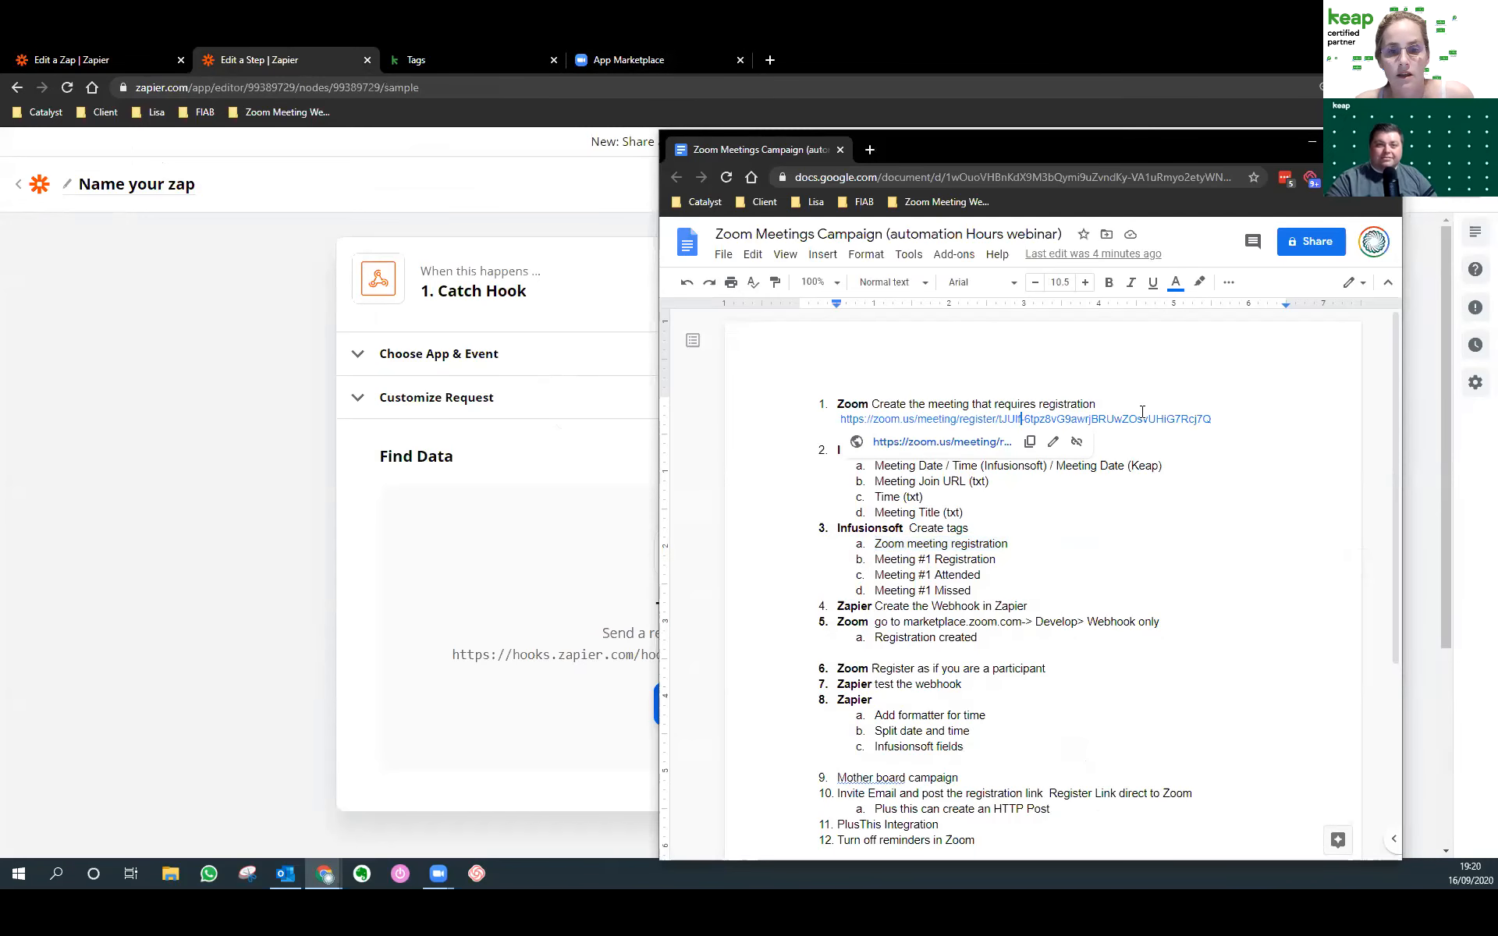
pyautogui.click(1043, 447)
pyautogui.moveTo(1210, 420); pyautogui.dragTo(829, 420)
# Open the link in a new tab and register a test attendee for the Automation Webinar.
pyautogui.click(869, 150)
pyautogui.hotkey('ctrl', 'v')
pyautogui.press('Return')
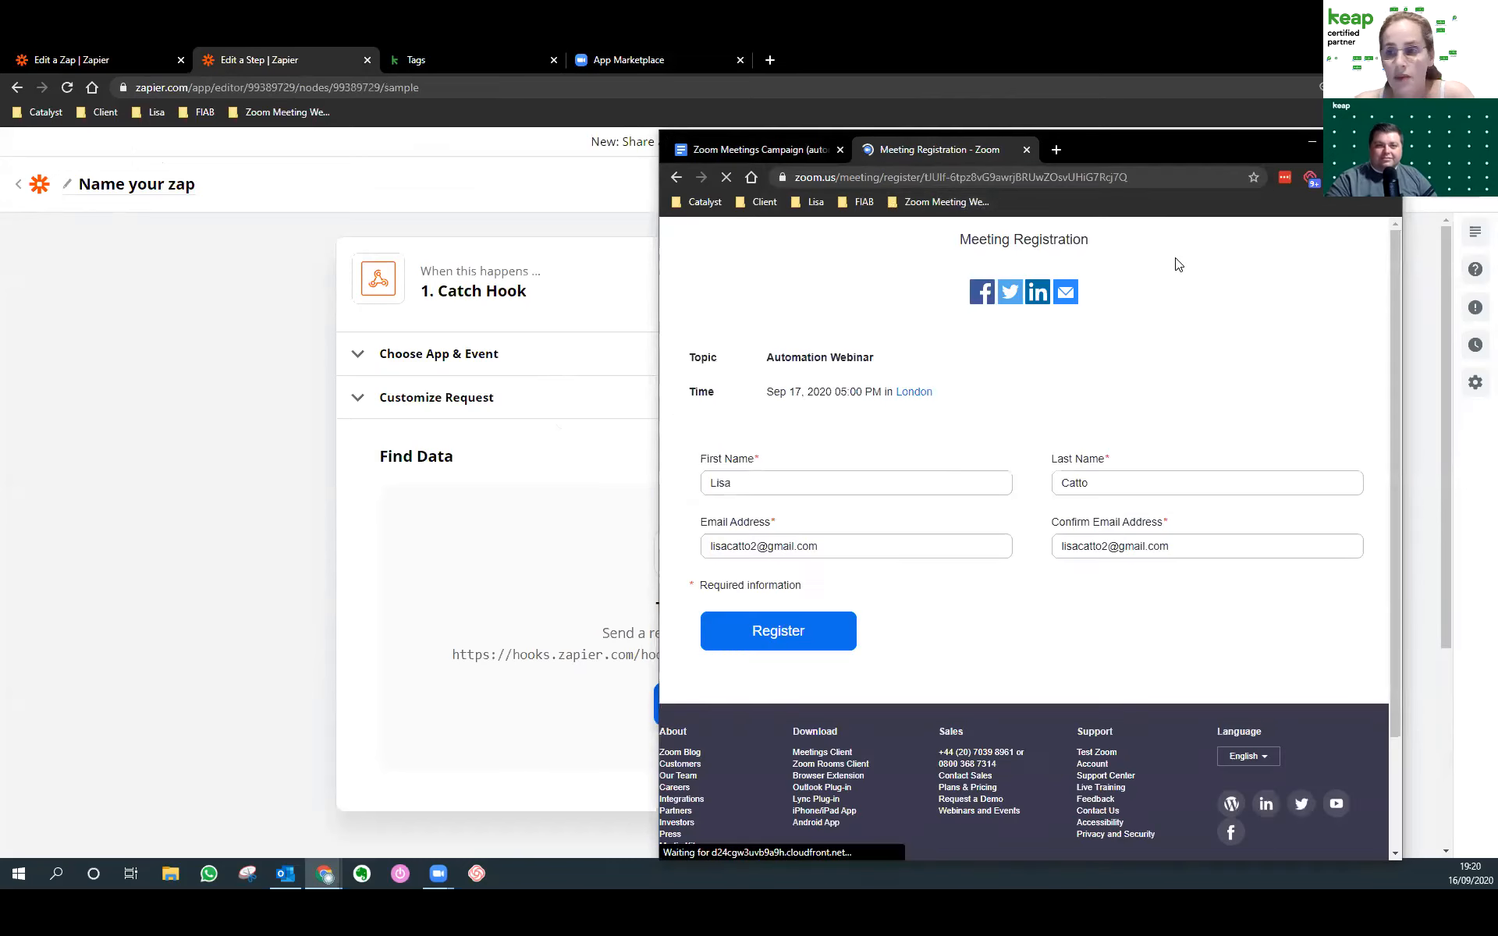
pyautogui.click(806, 647)
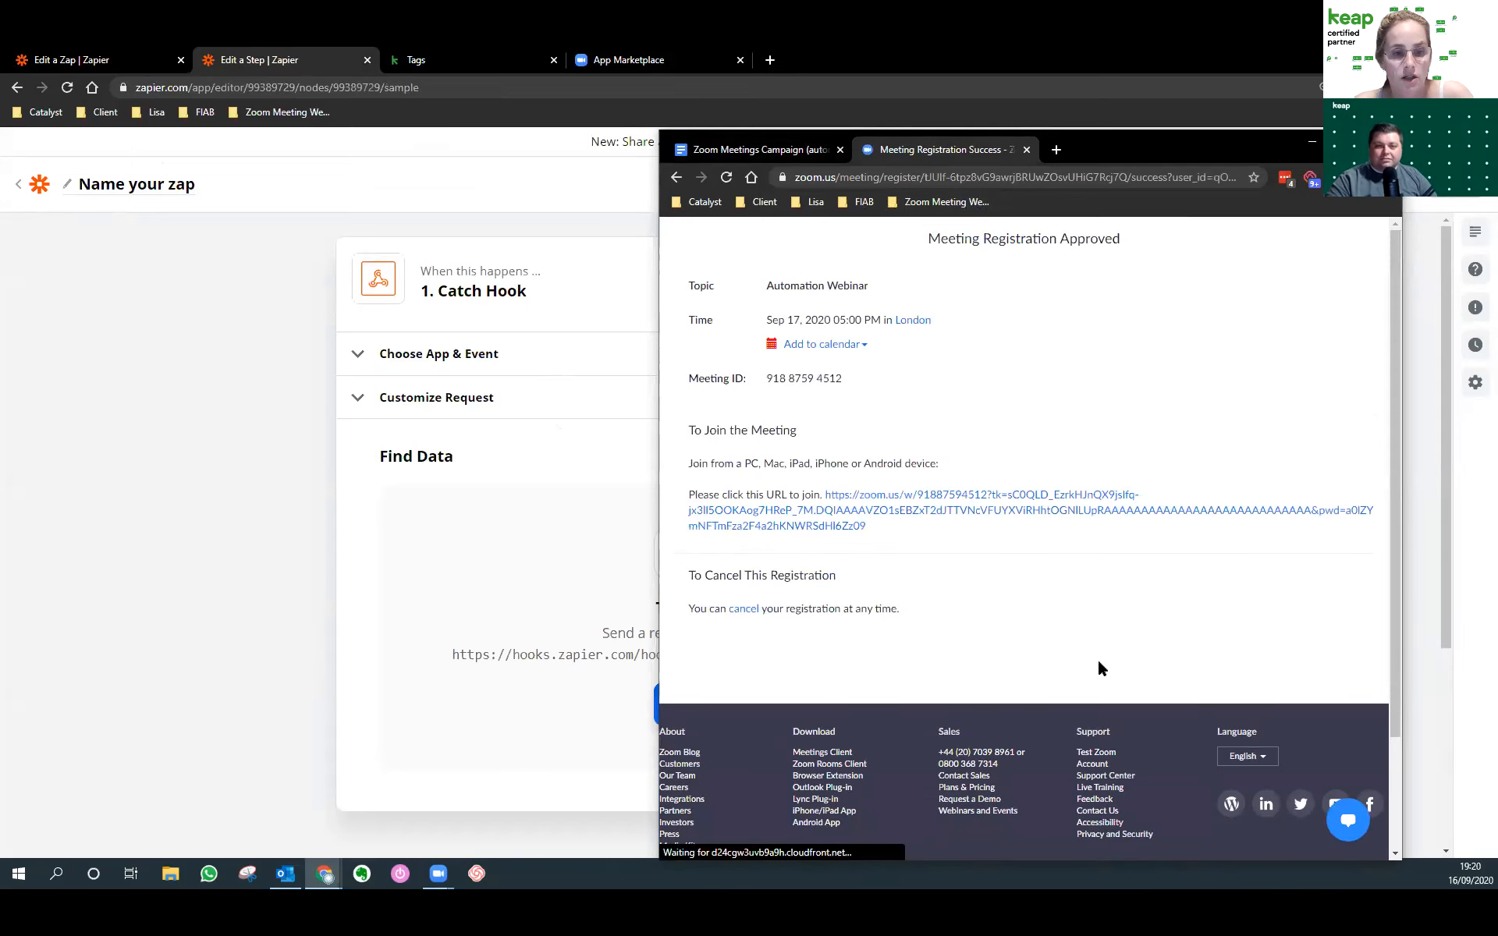
pyautogui.click(1314, 143)
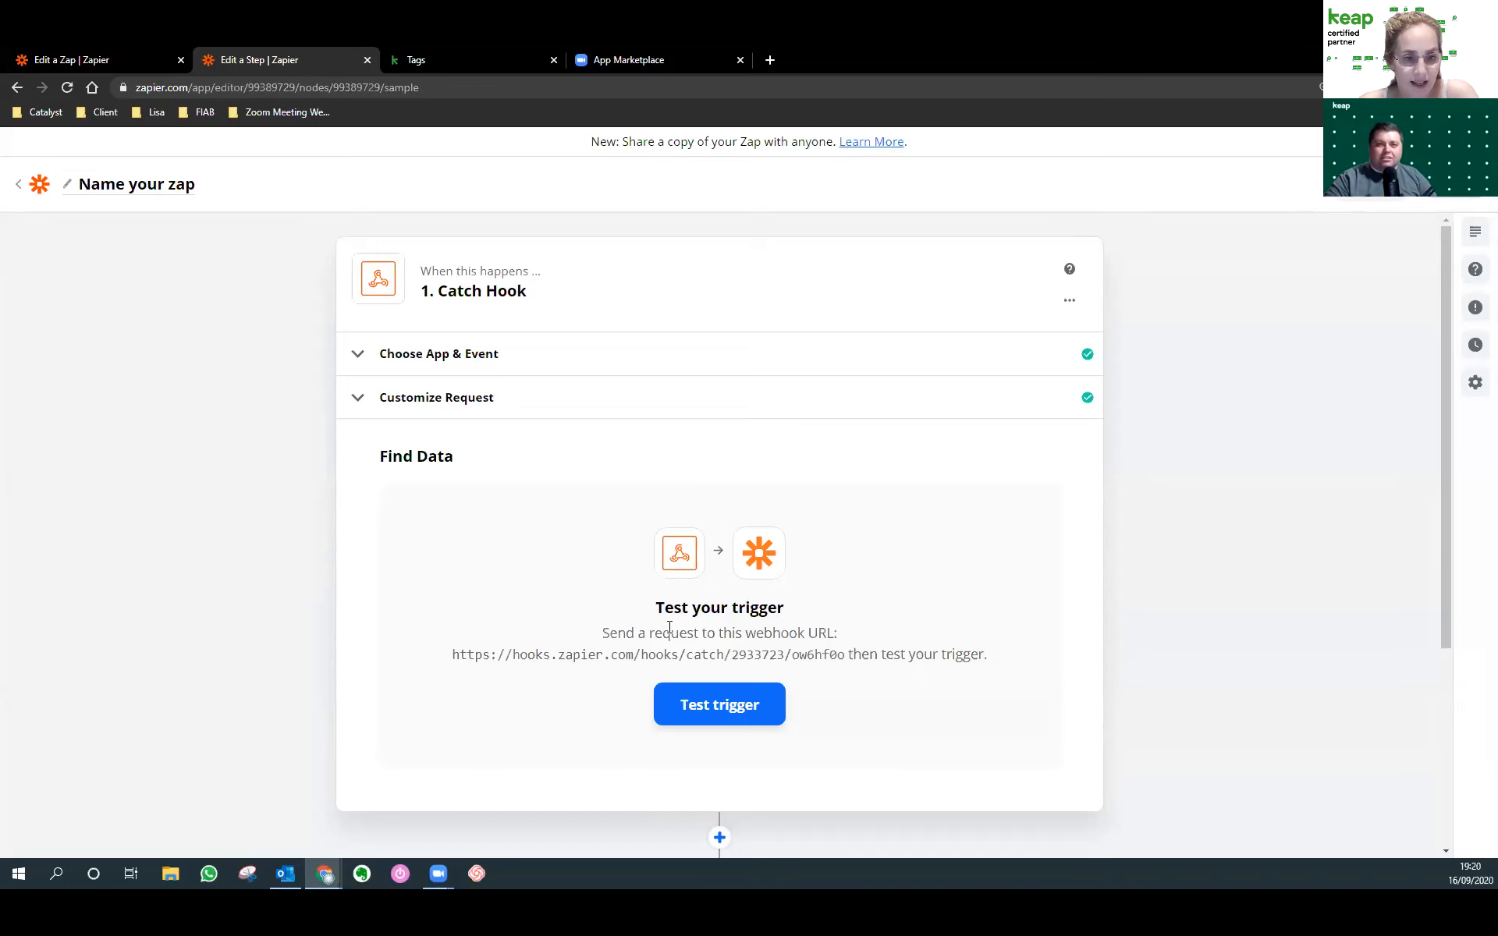
# Test the Catch Hook trigger and review the registrant fields captured in Request A.
pyautogui.click(716, 720)
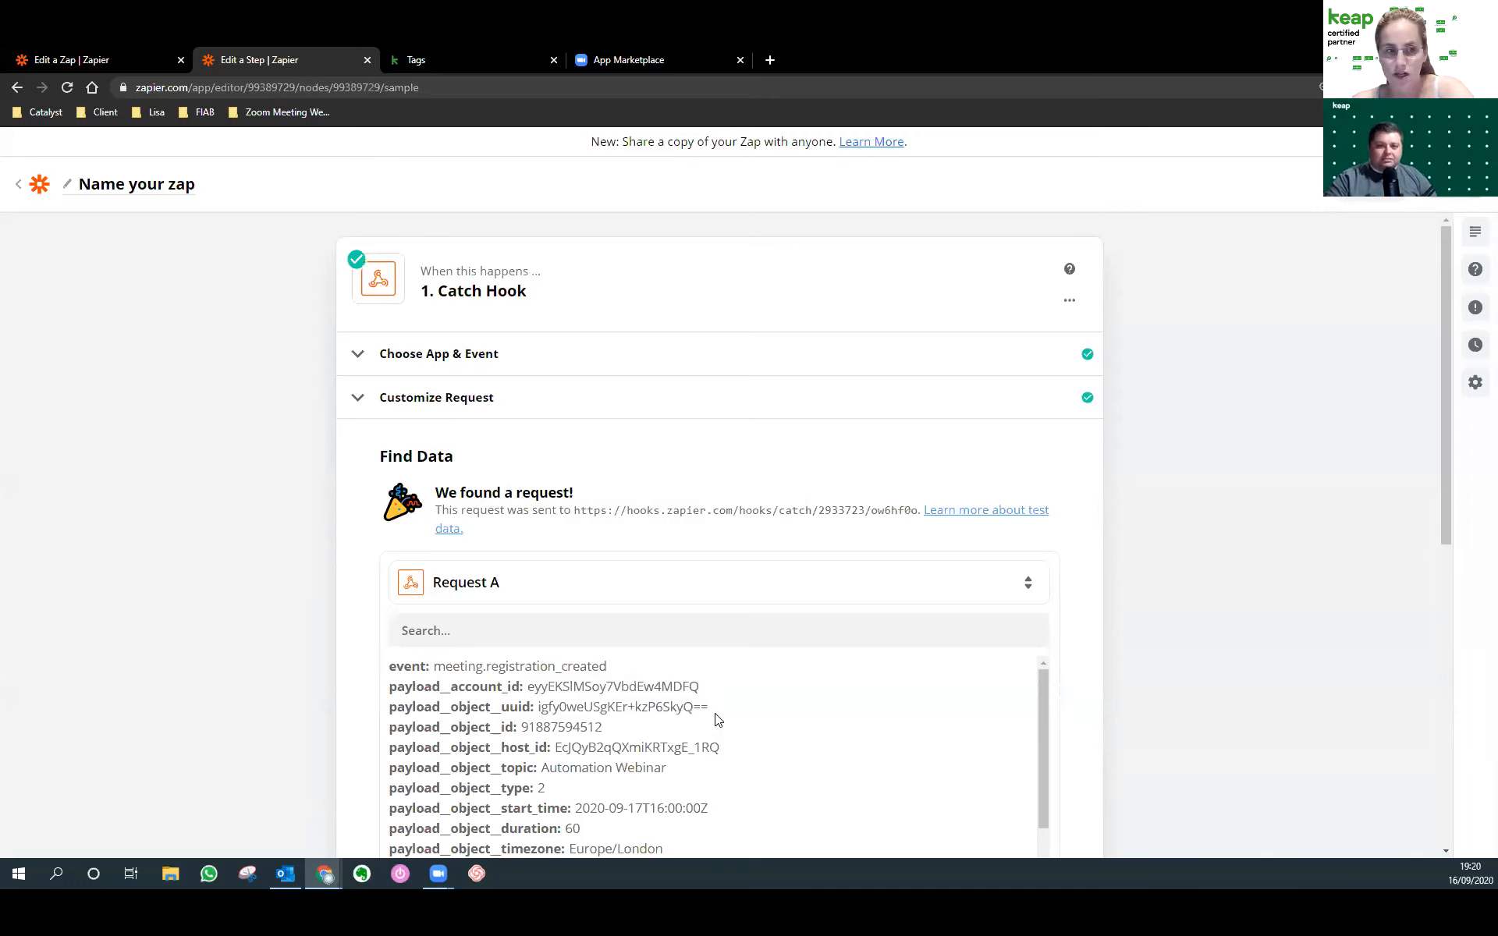
pyautogui.scroll(-3, 716, 719)
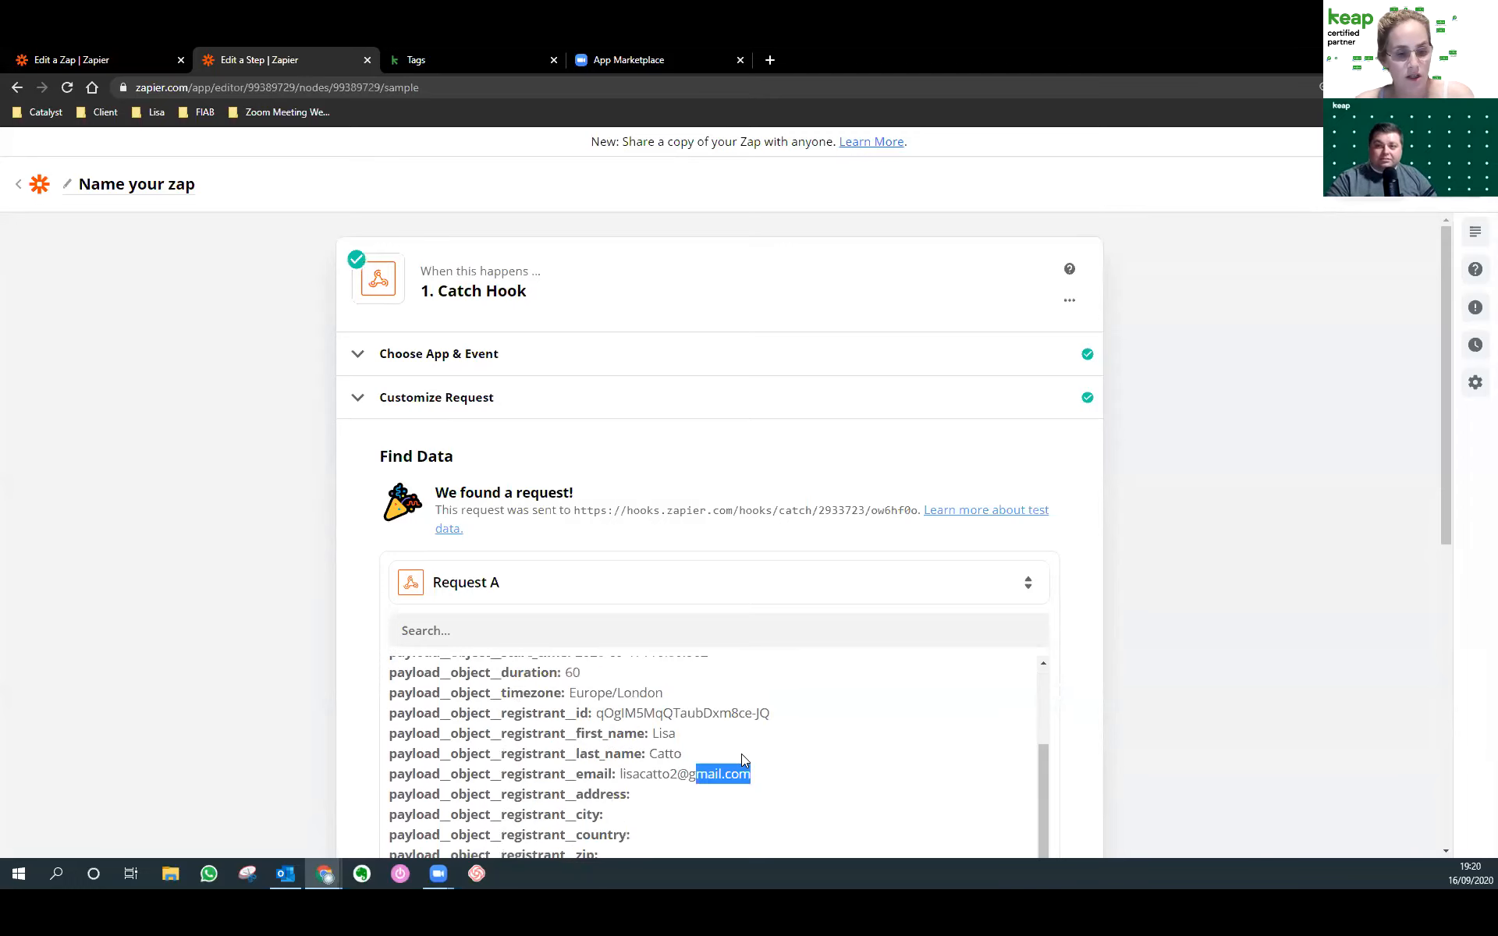
pyautogui.moveTo(750, 773); pyautogui.dragTo(620, 773)
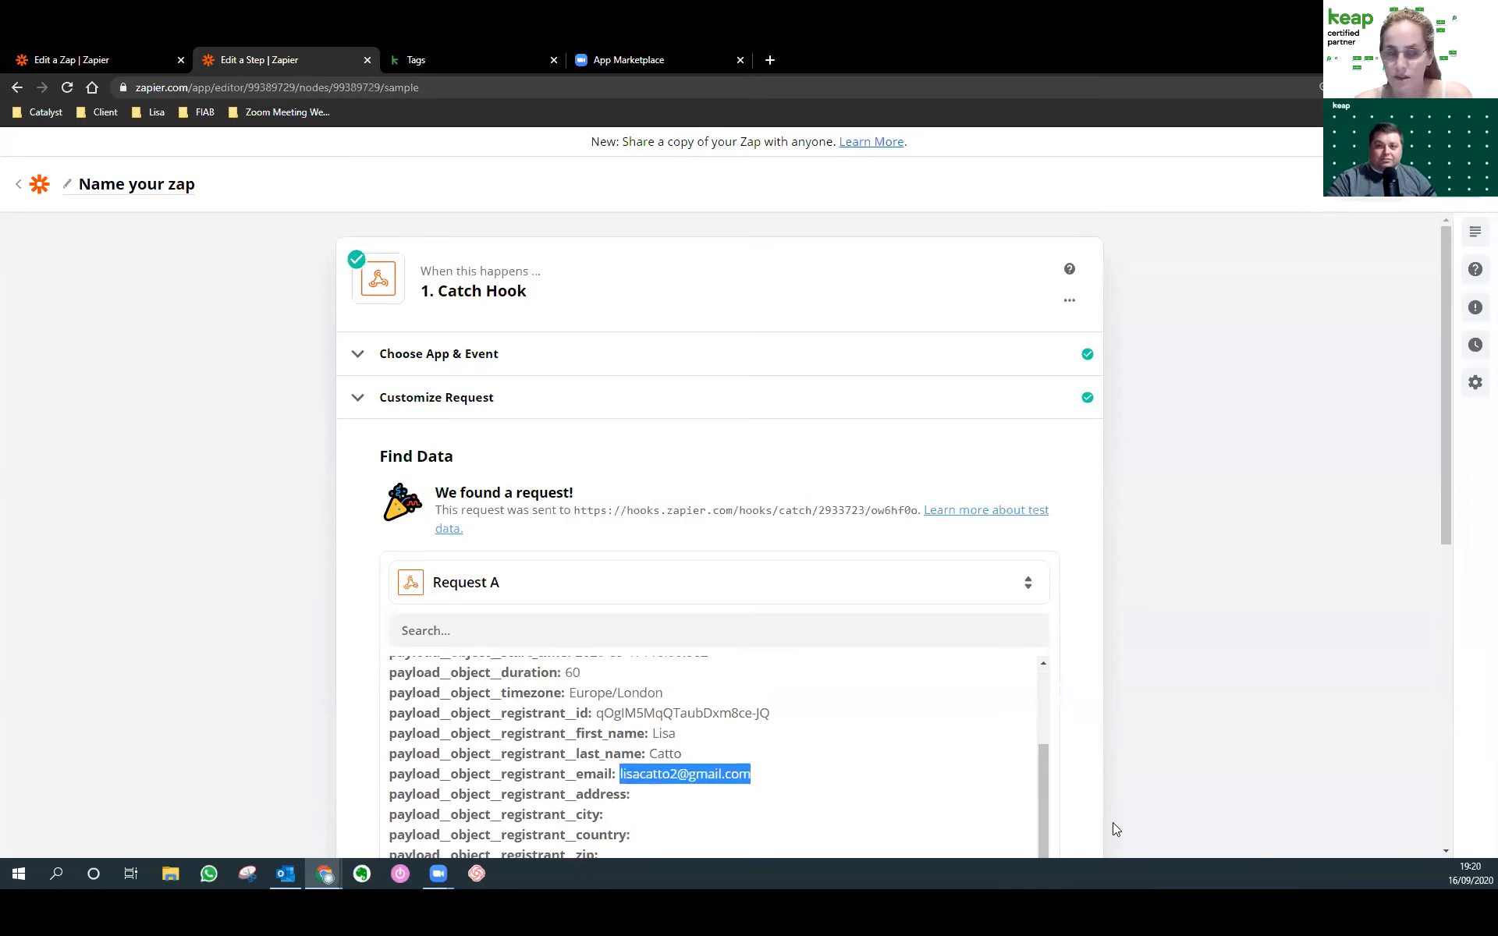
pyautogui.scroll(-1, 896, 591)
pyautogui.scroll(-1, 858, 568)
pyautogui.scroll(-3, 733, 609)
pyautogui.scroll(2, 756, 595)
pyautogui.scroll(-2, 760, 595)
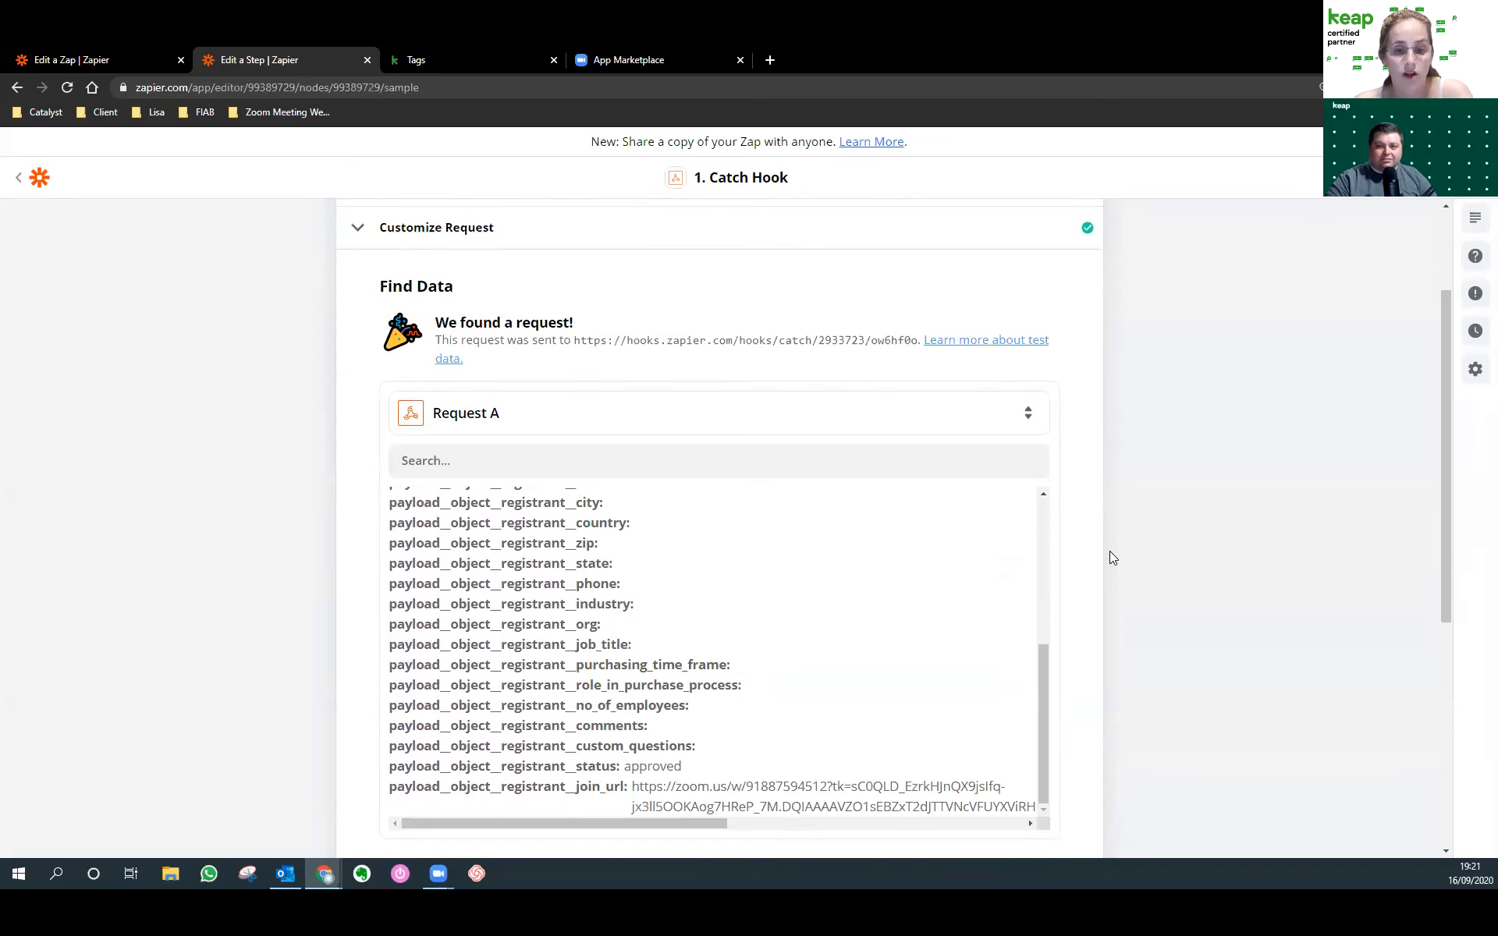
pyautogui.scroll(-1, 1110, 551)
pyautogui.moveTo(1044, 614); pyautogui.dragTo(1053, 444)
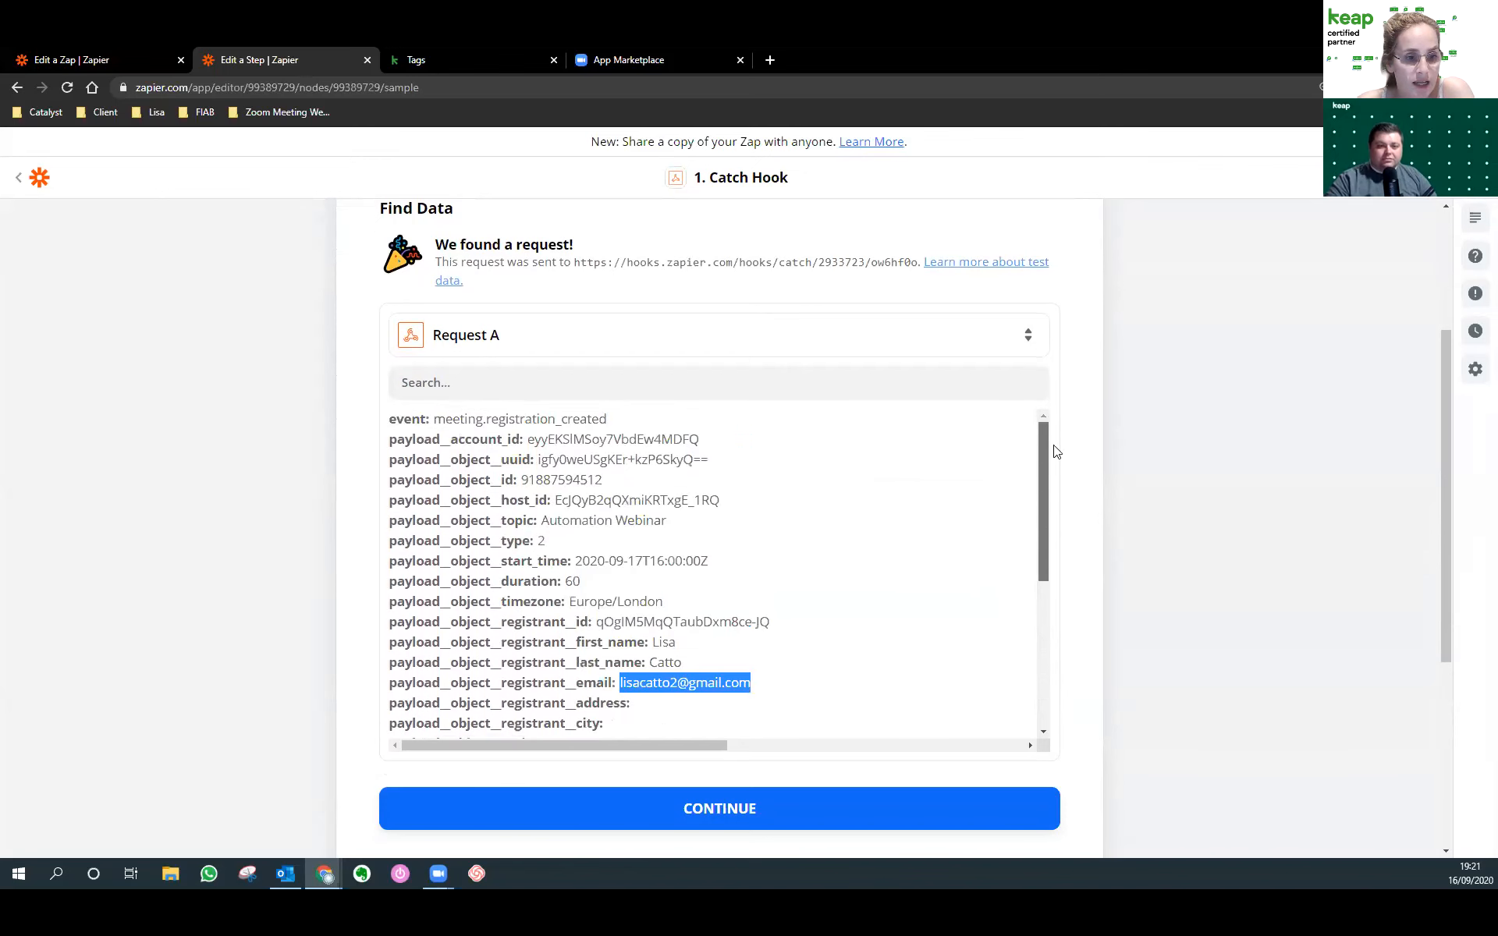
pyautogui.scroll(-4, 591, 497)
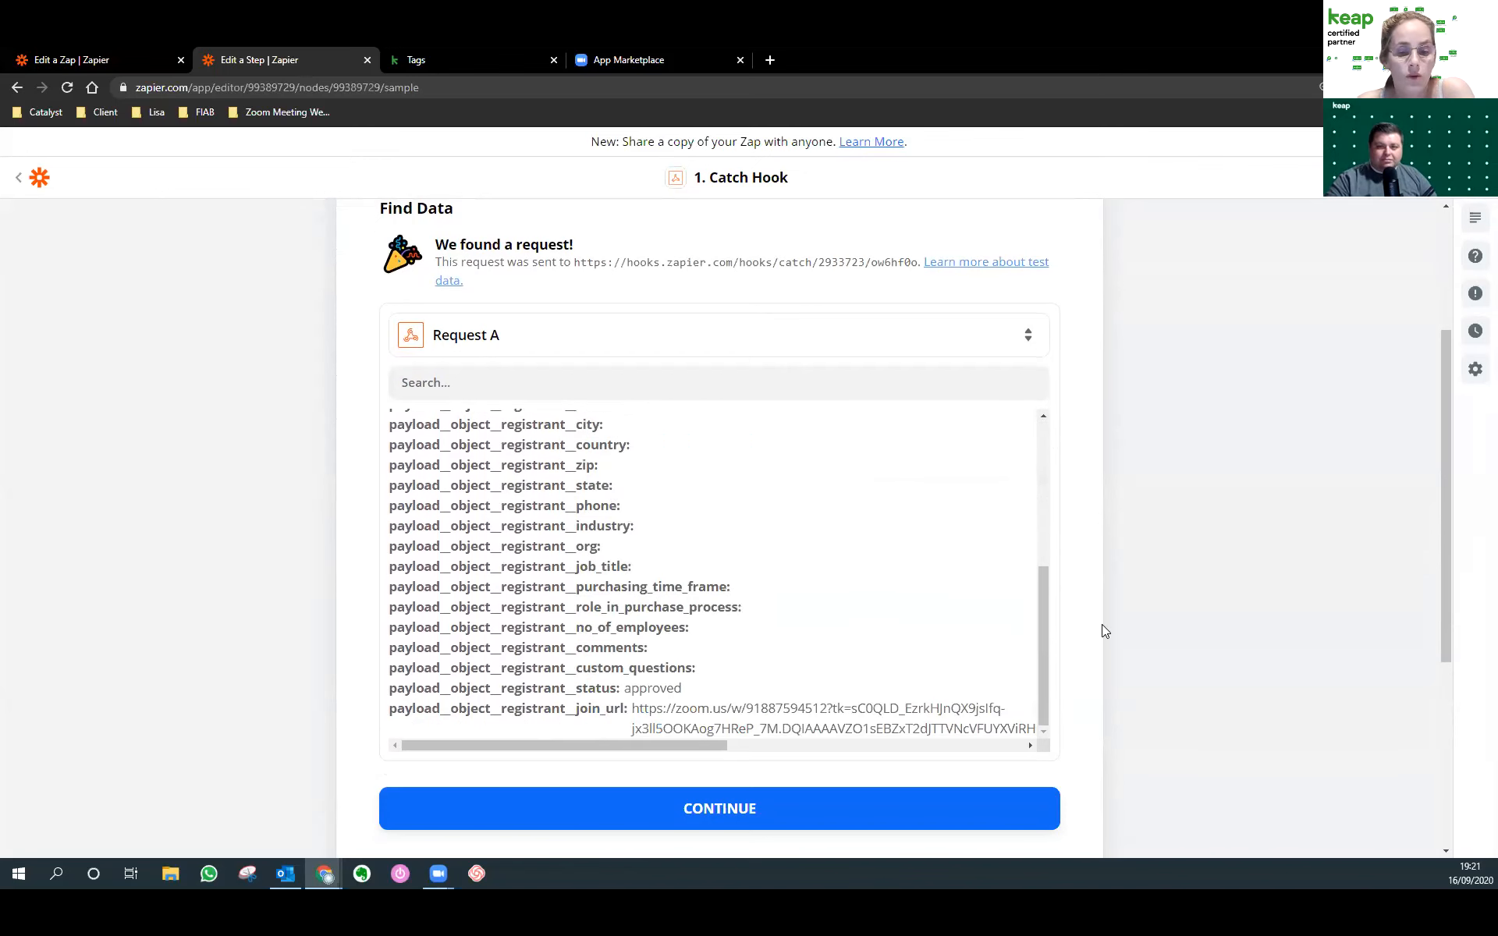
pyautogui.scroll(-2, 1102, 626)
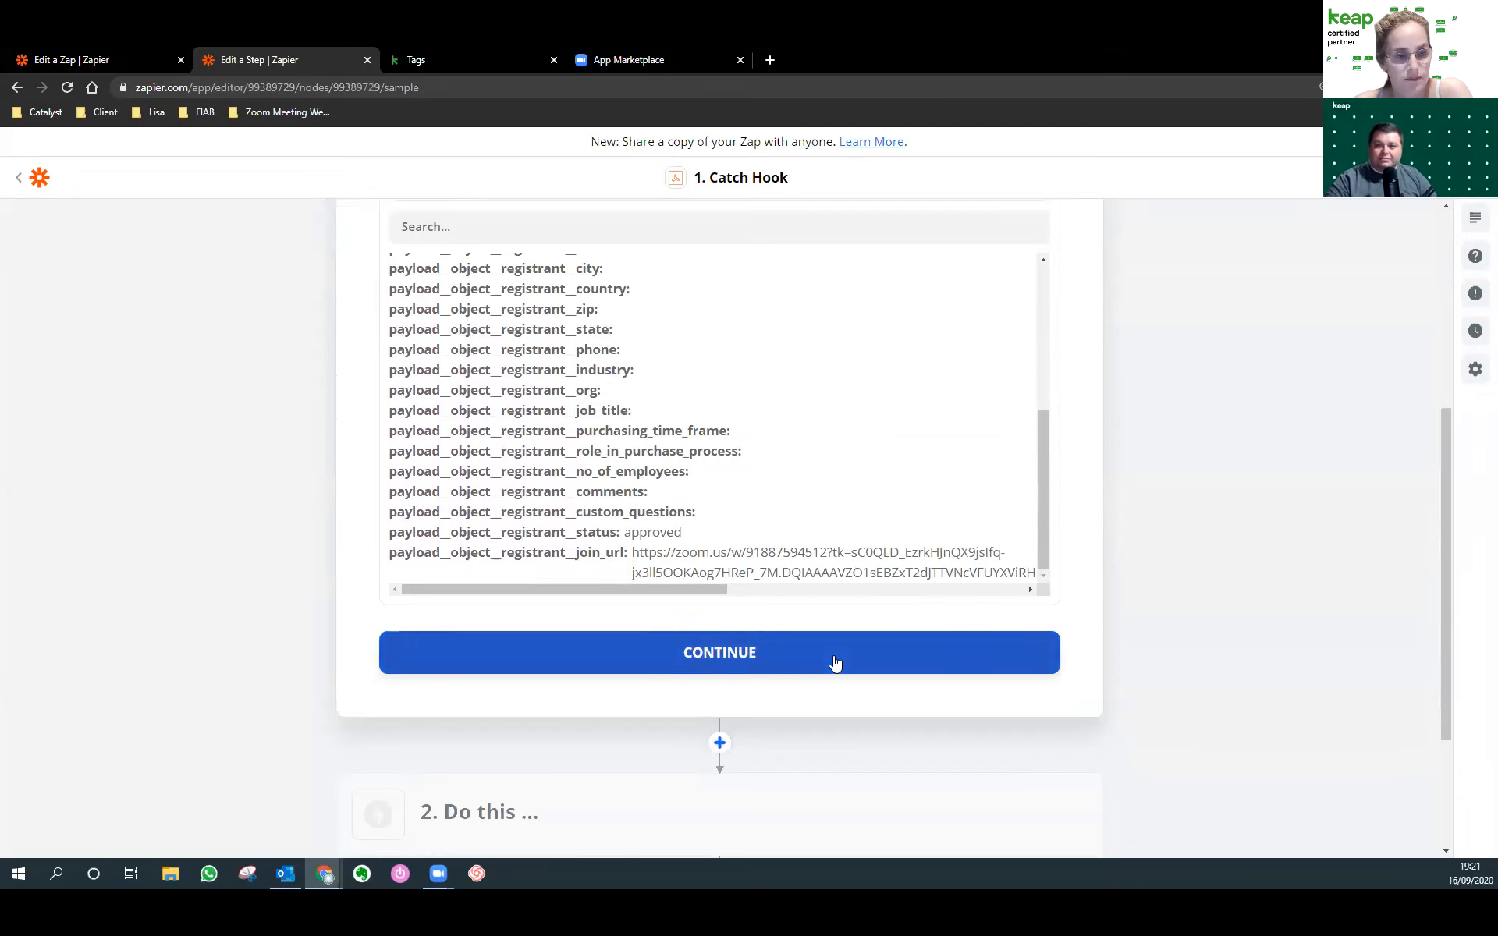
pyautogui.click(57, 58)
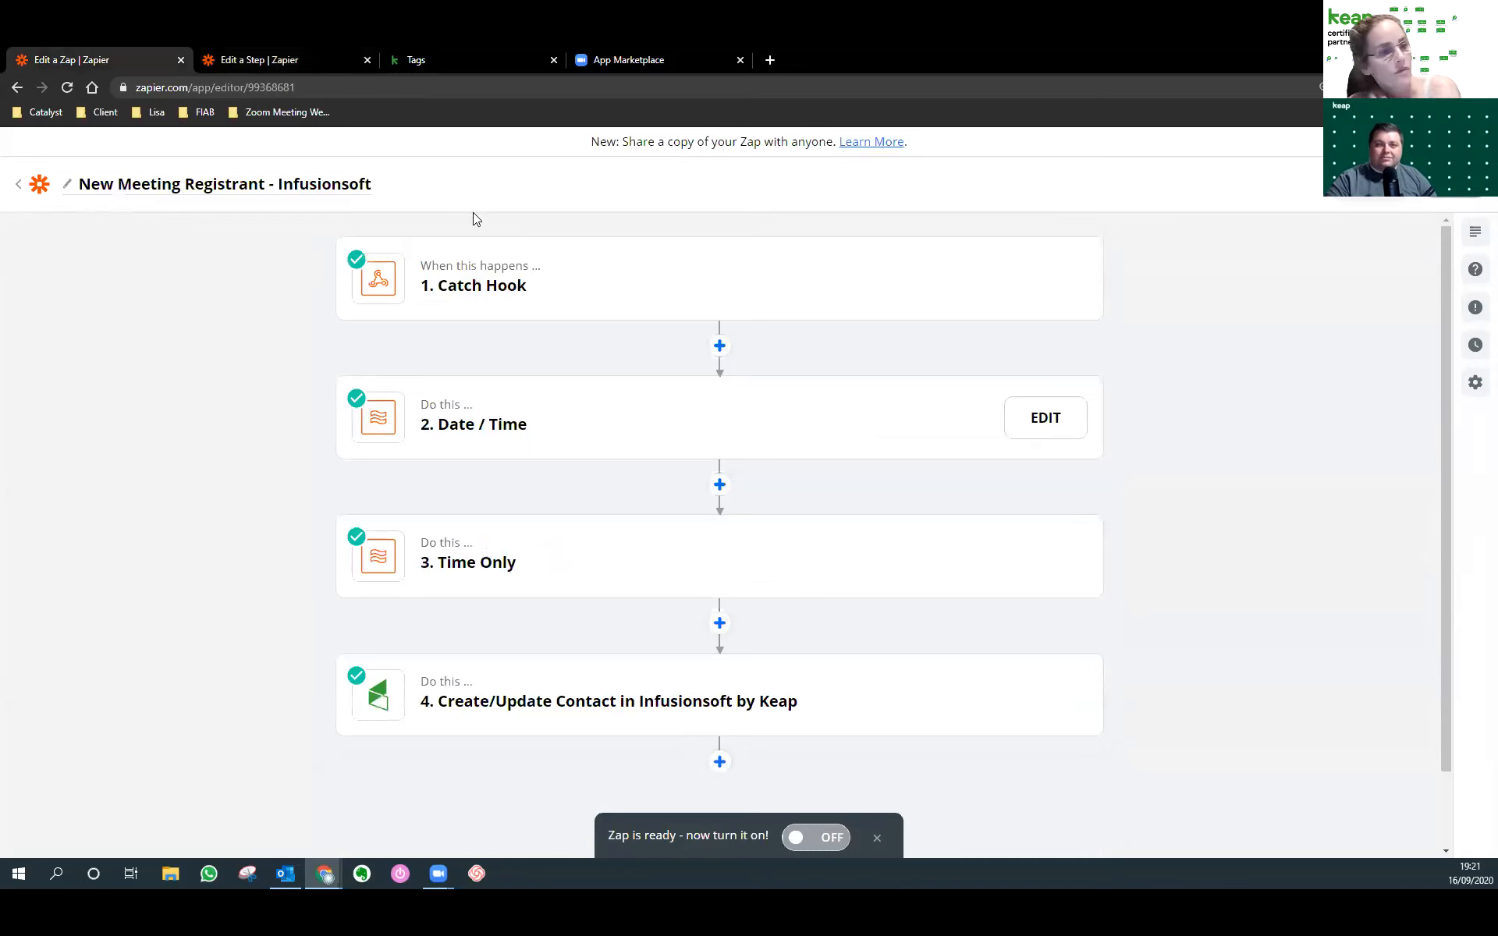
# Review the existing zap's Date / Time step app and event for reference.
pyautogui.click(568, 435)
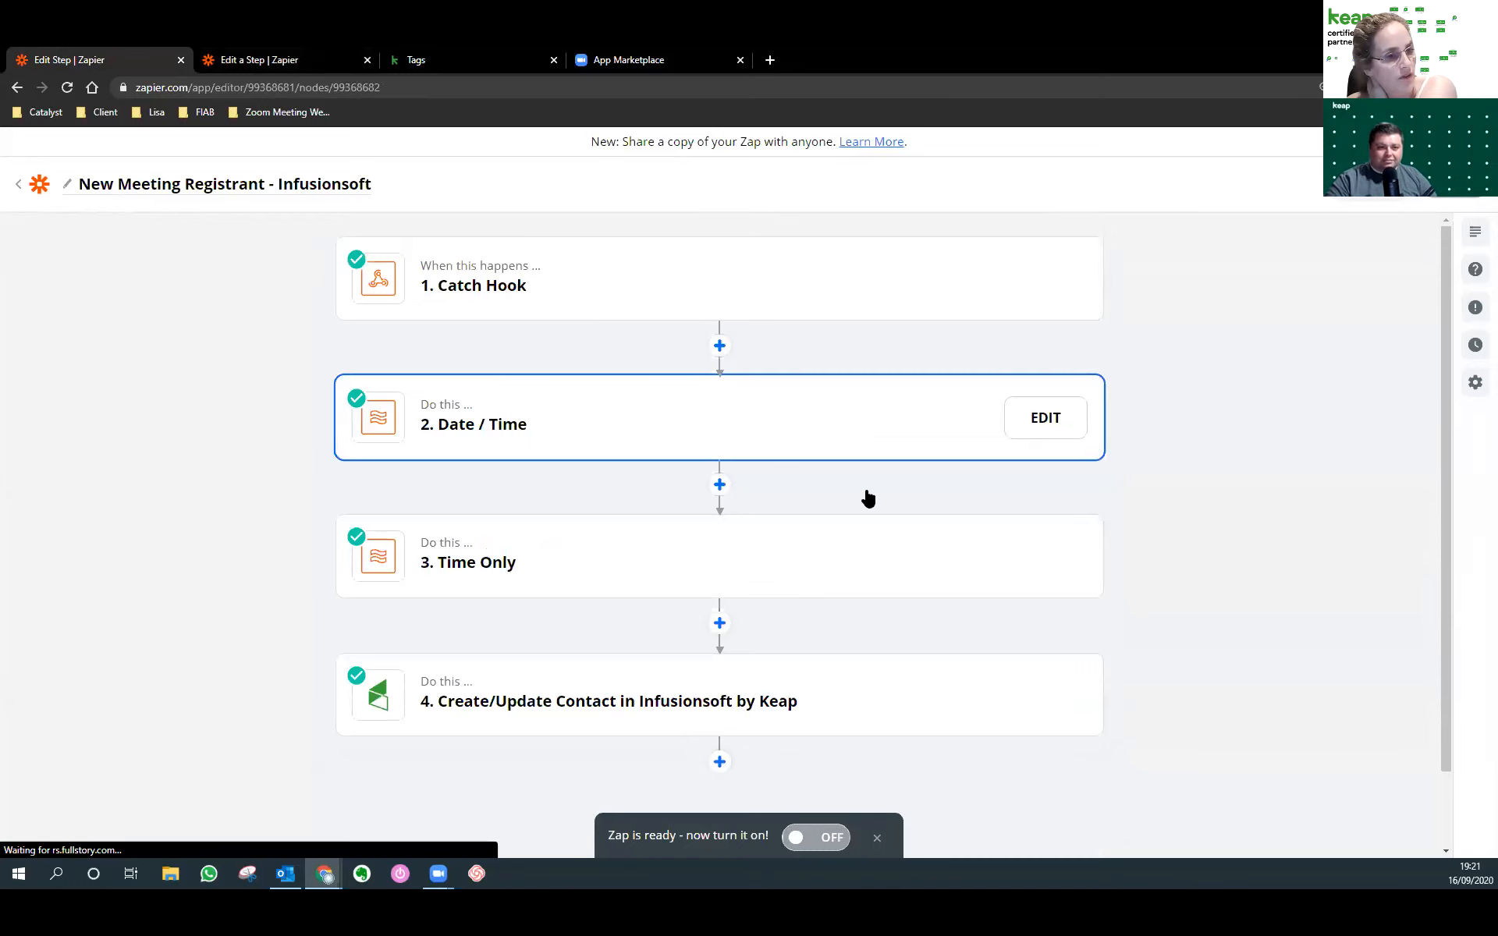
pyautogui.click(553, 353)
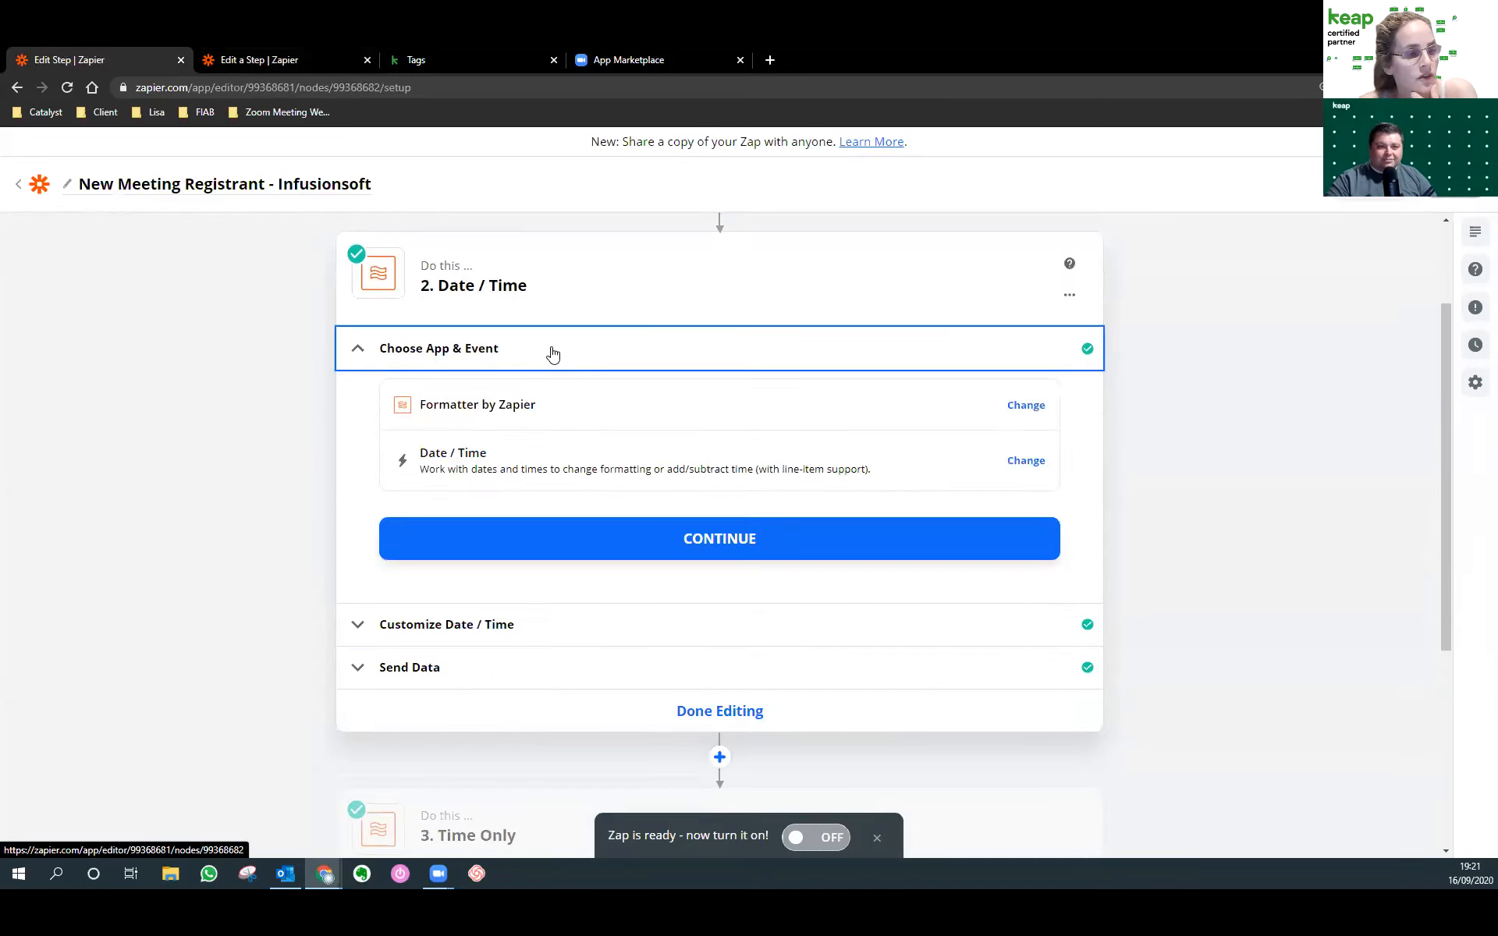
pyautogui.hotkey('ctrl', 'Tab')
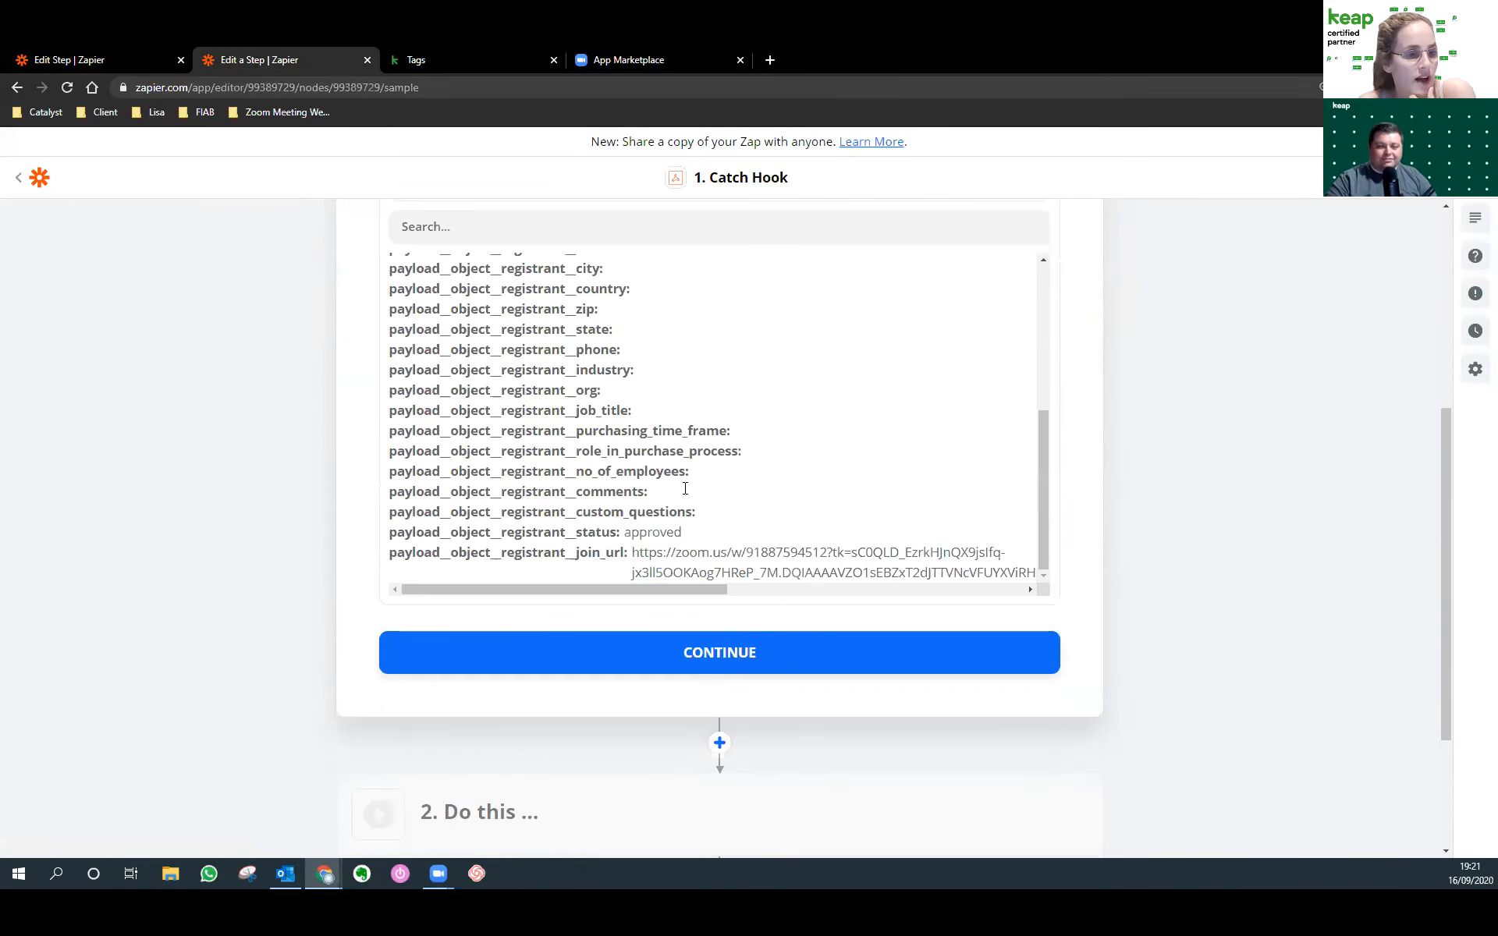
# Insert a Formatter by Zapier step with the Date / Time event below Catch Hook.
pyautogui.click(717, 745)
pyautogui.scroll(-2, 718, 735)
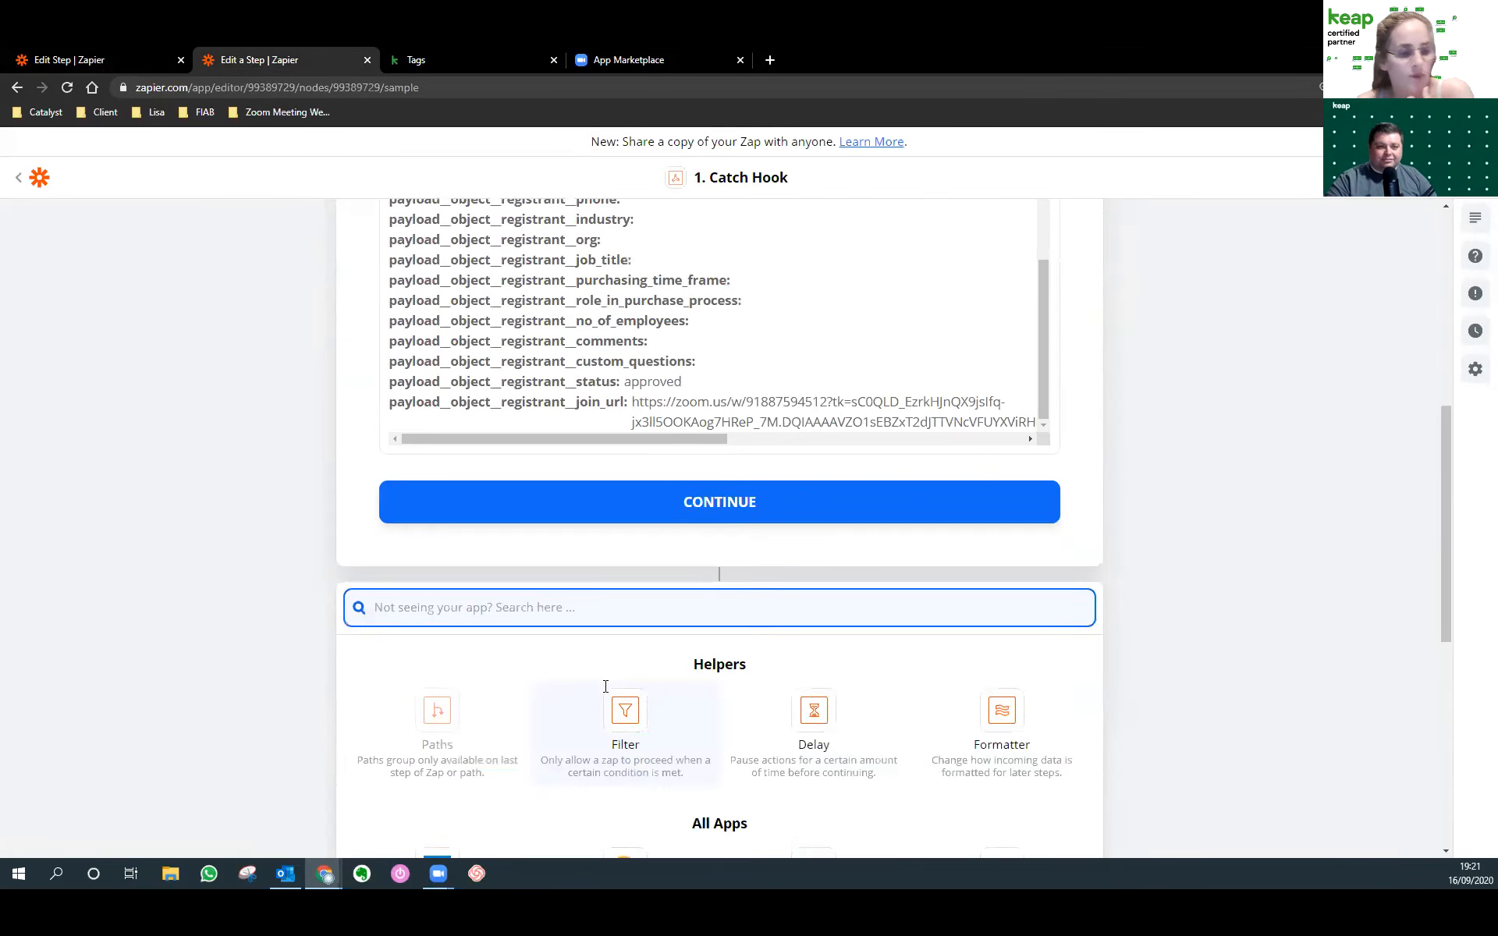
pyautogui.write('form')
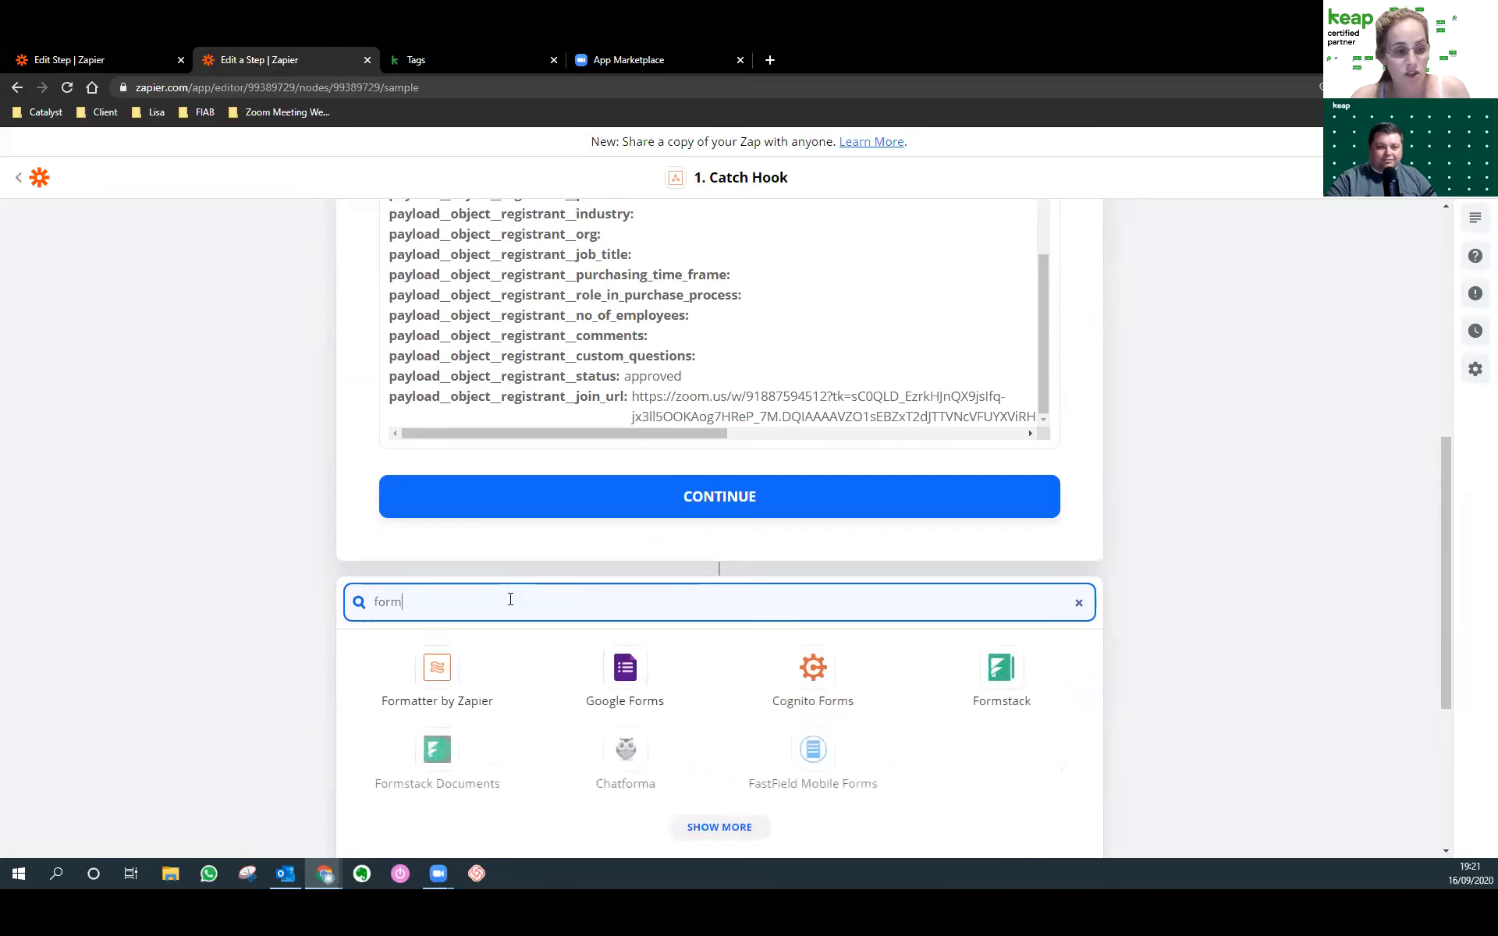
pyautogui.click(484, 690)
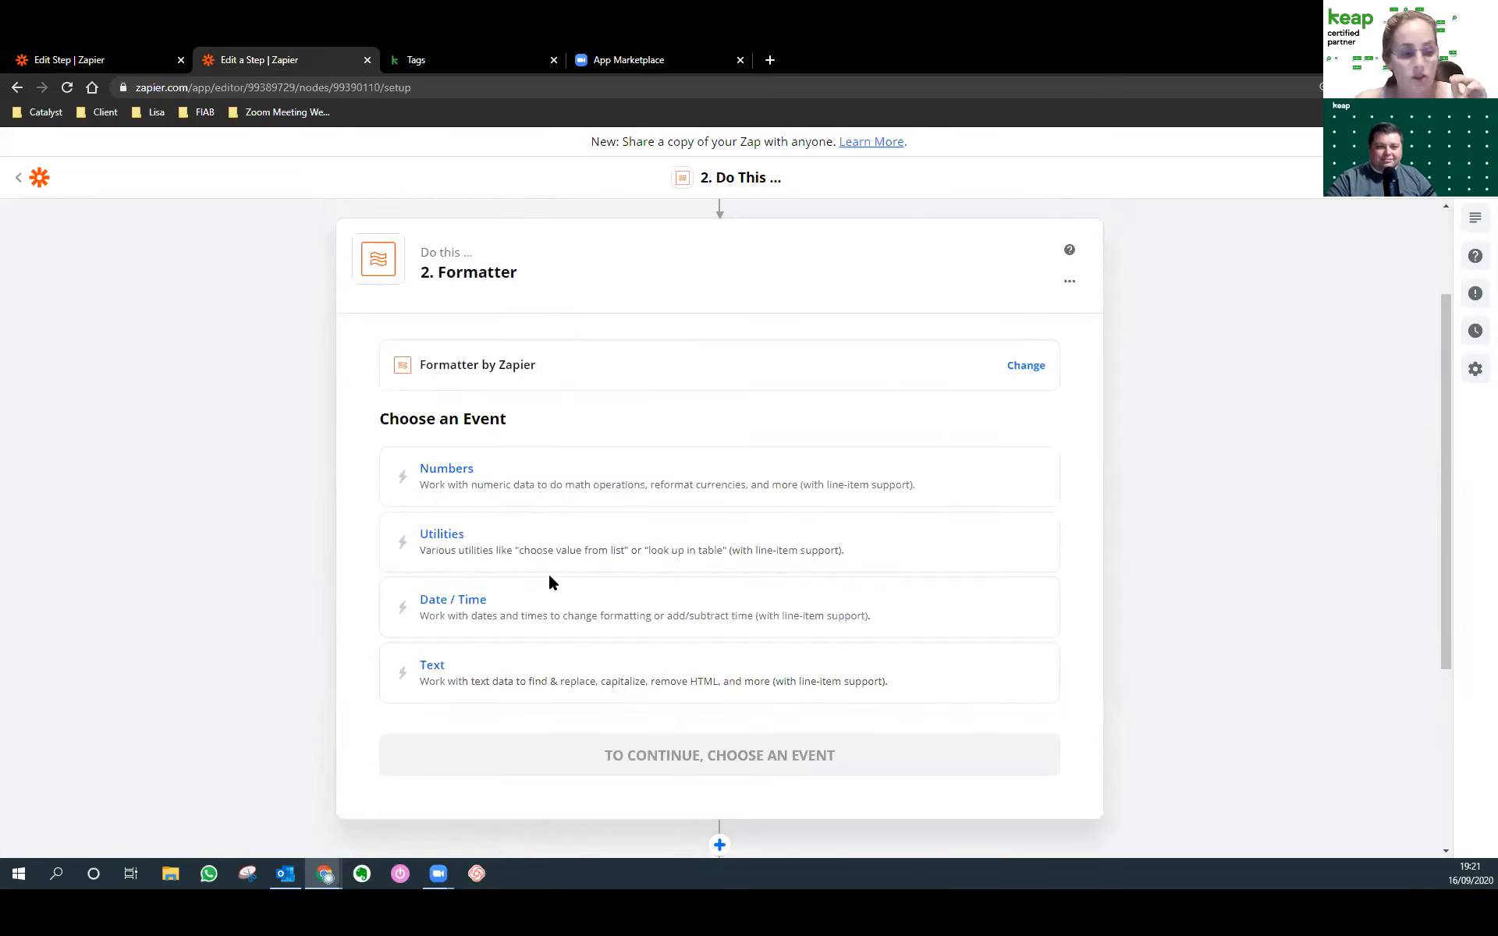
pyautogui.click(519, 610)
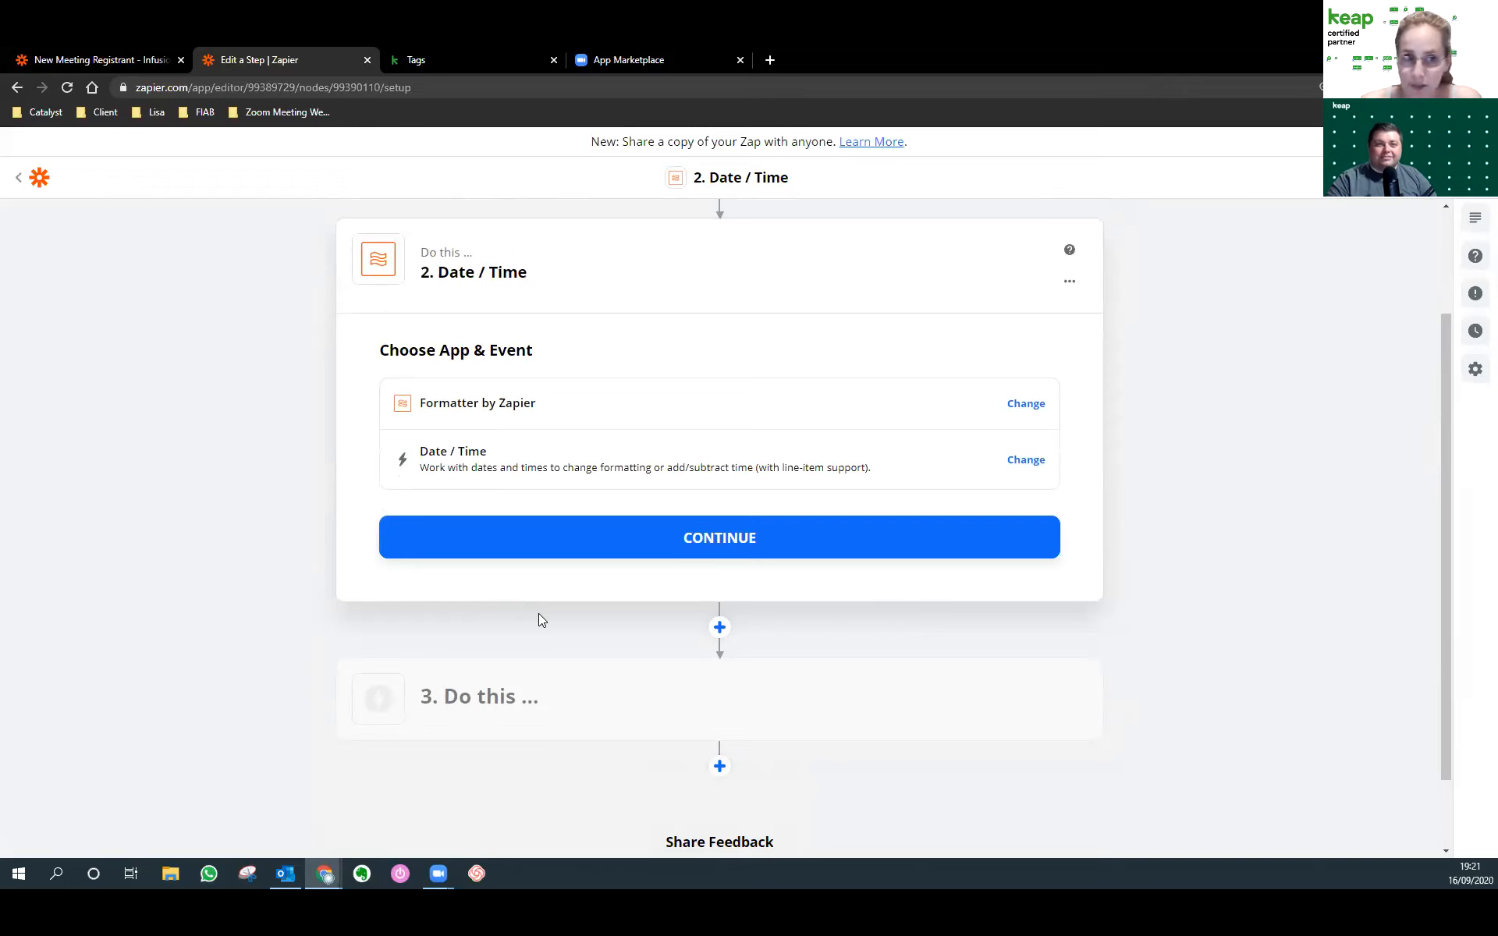
pyautogui.click(595, 537)
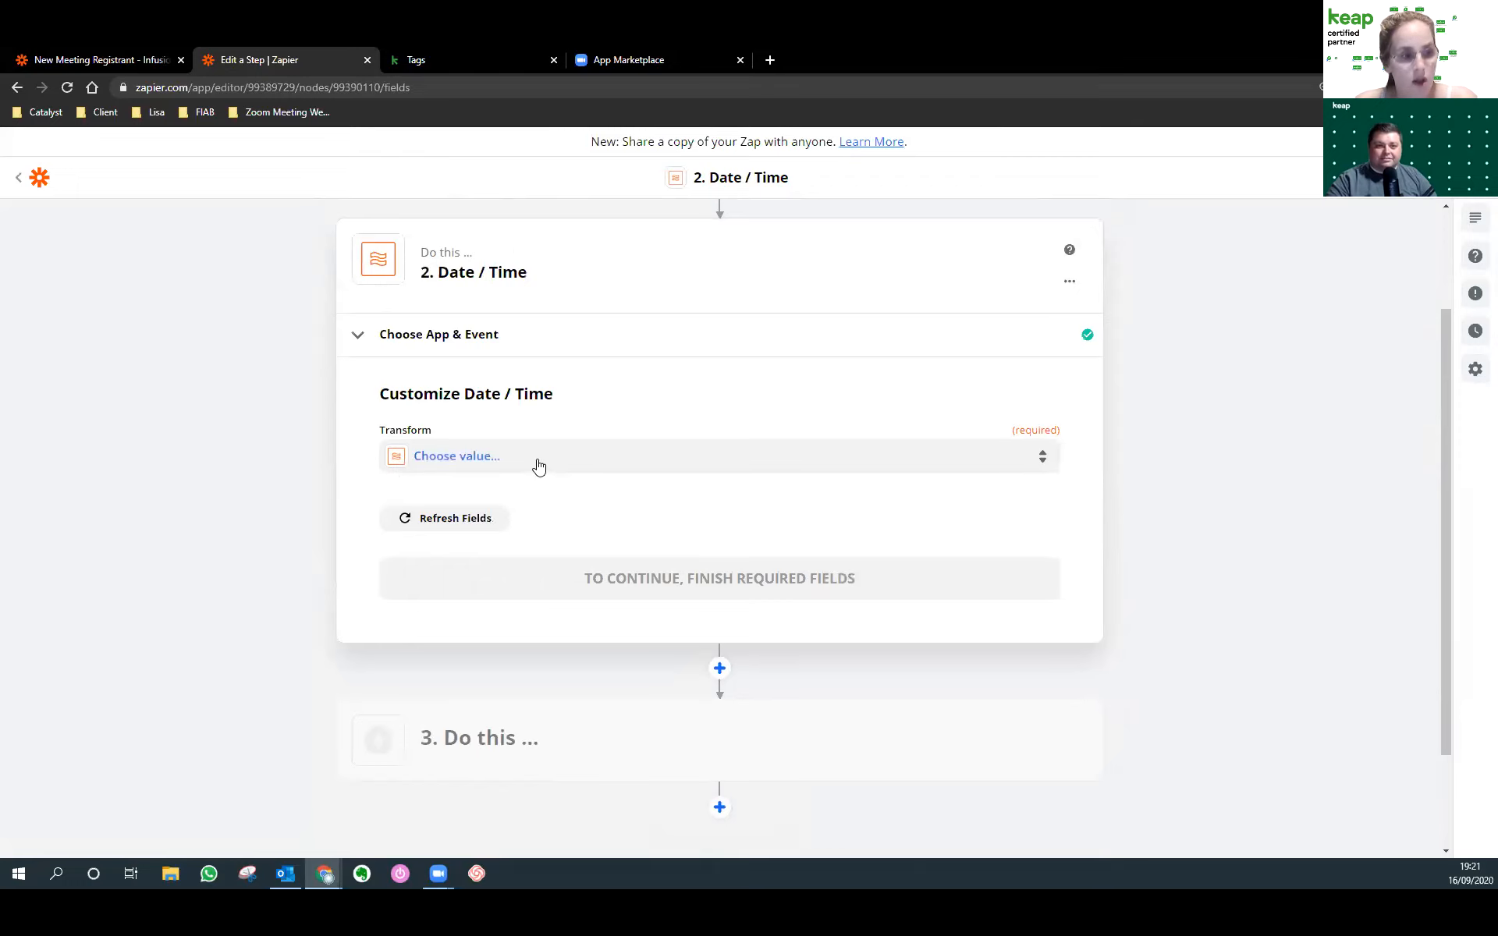
# Choose the Format transform and set the input to the Payload Object Start Time.
pyautogui.click(530, 465)
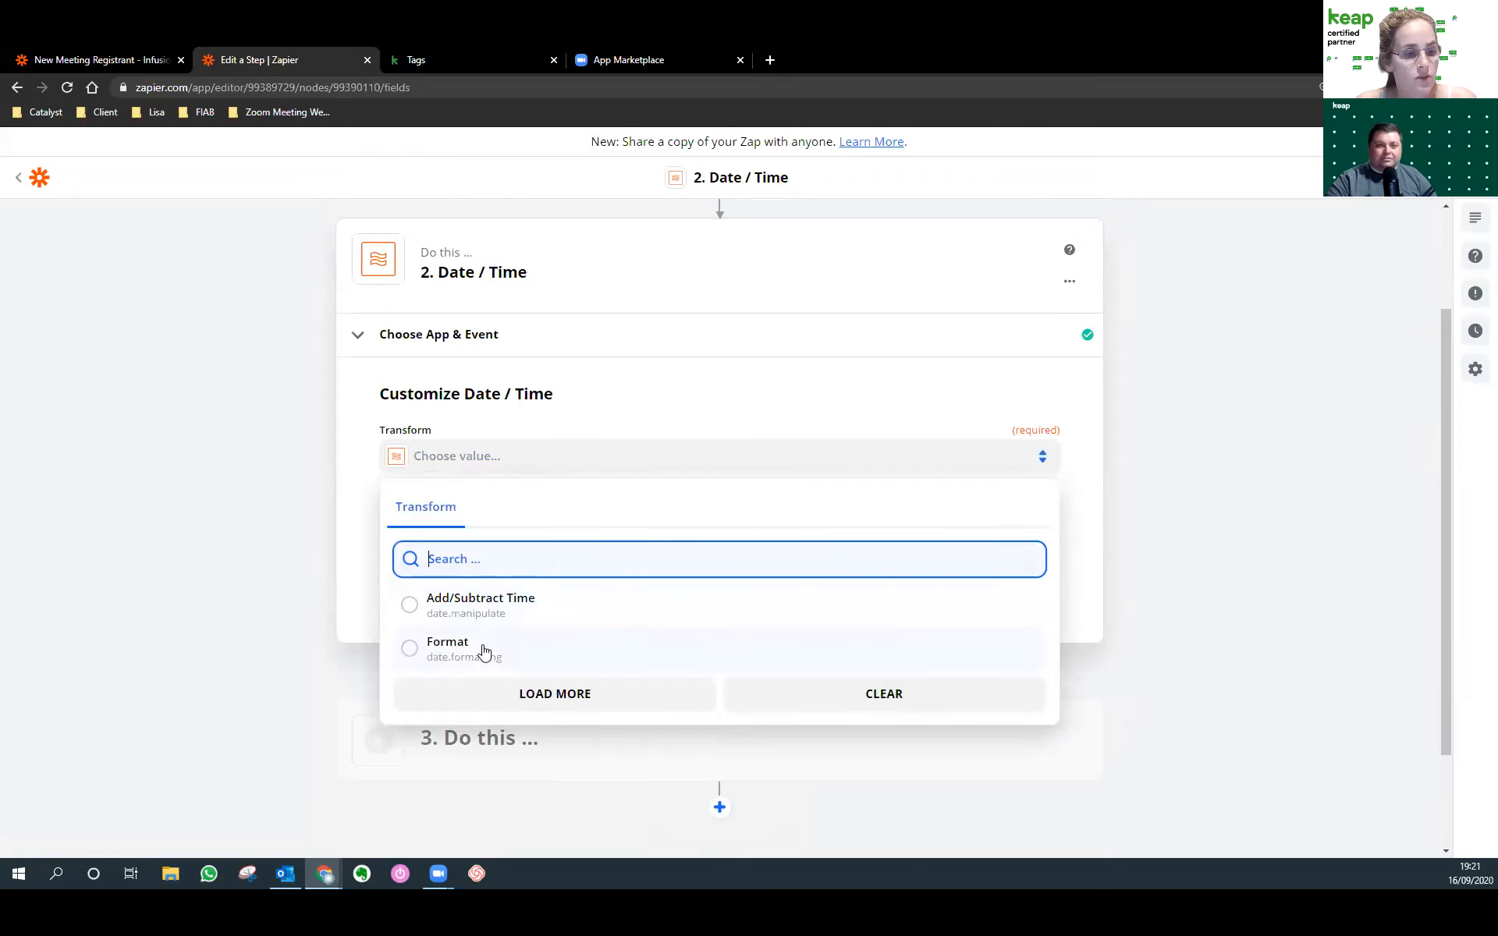
pyautogui.click(481, 648)
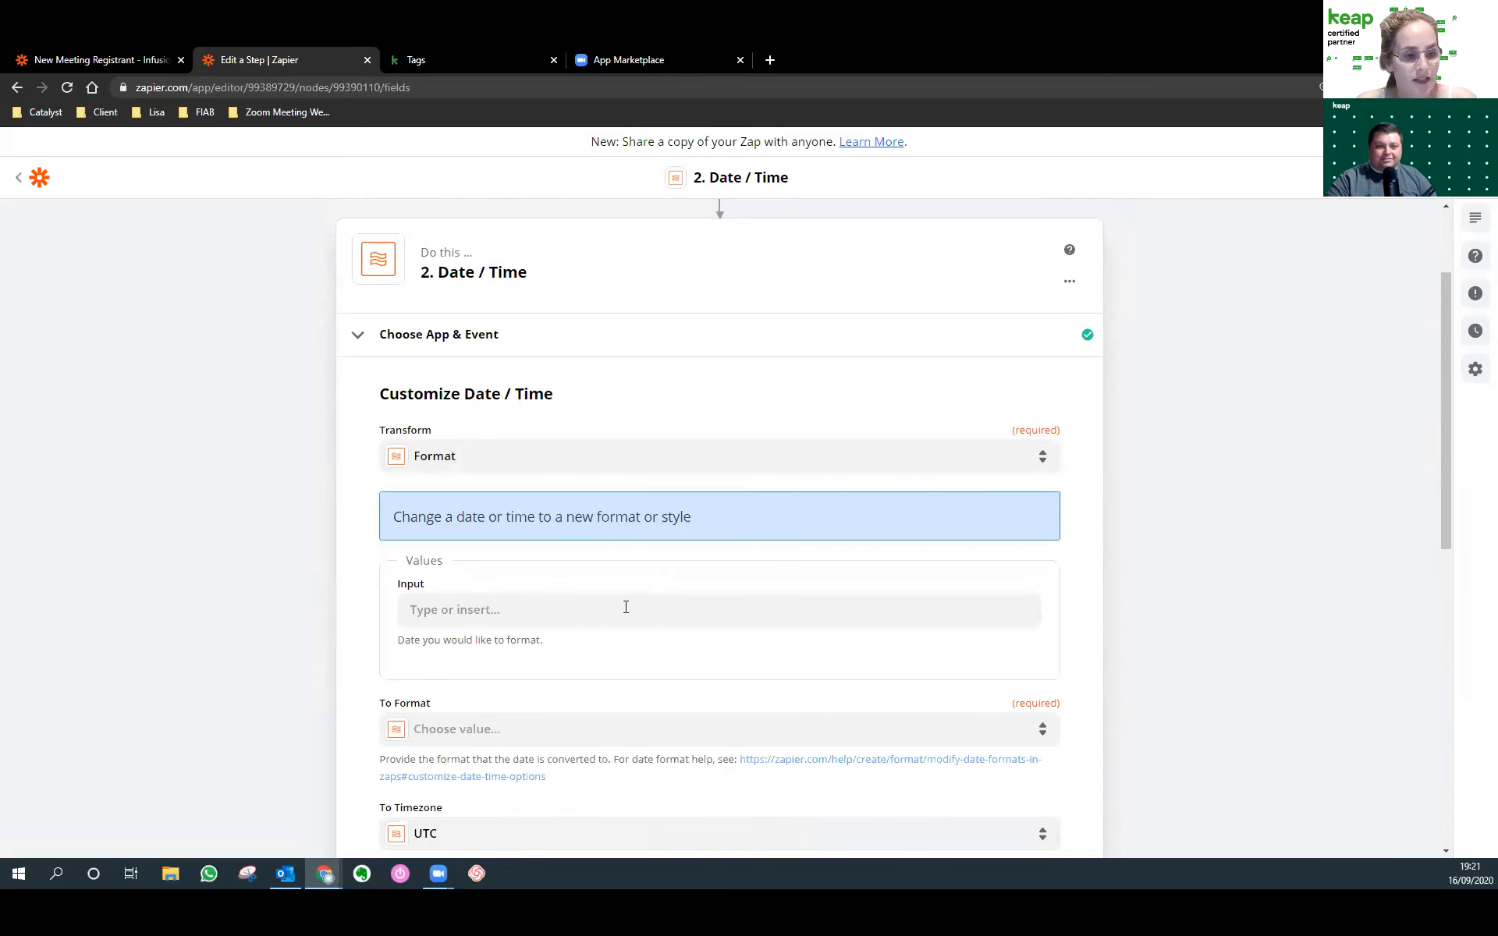
pyautogui.click(625, 608)
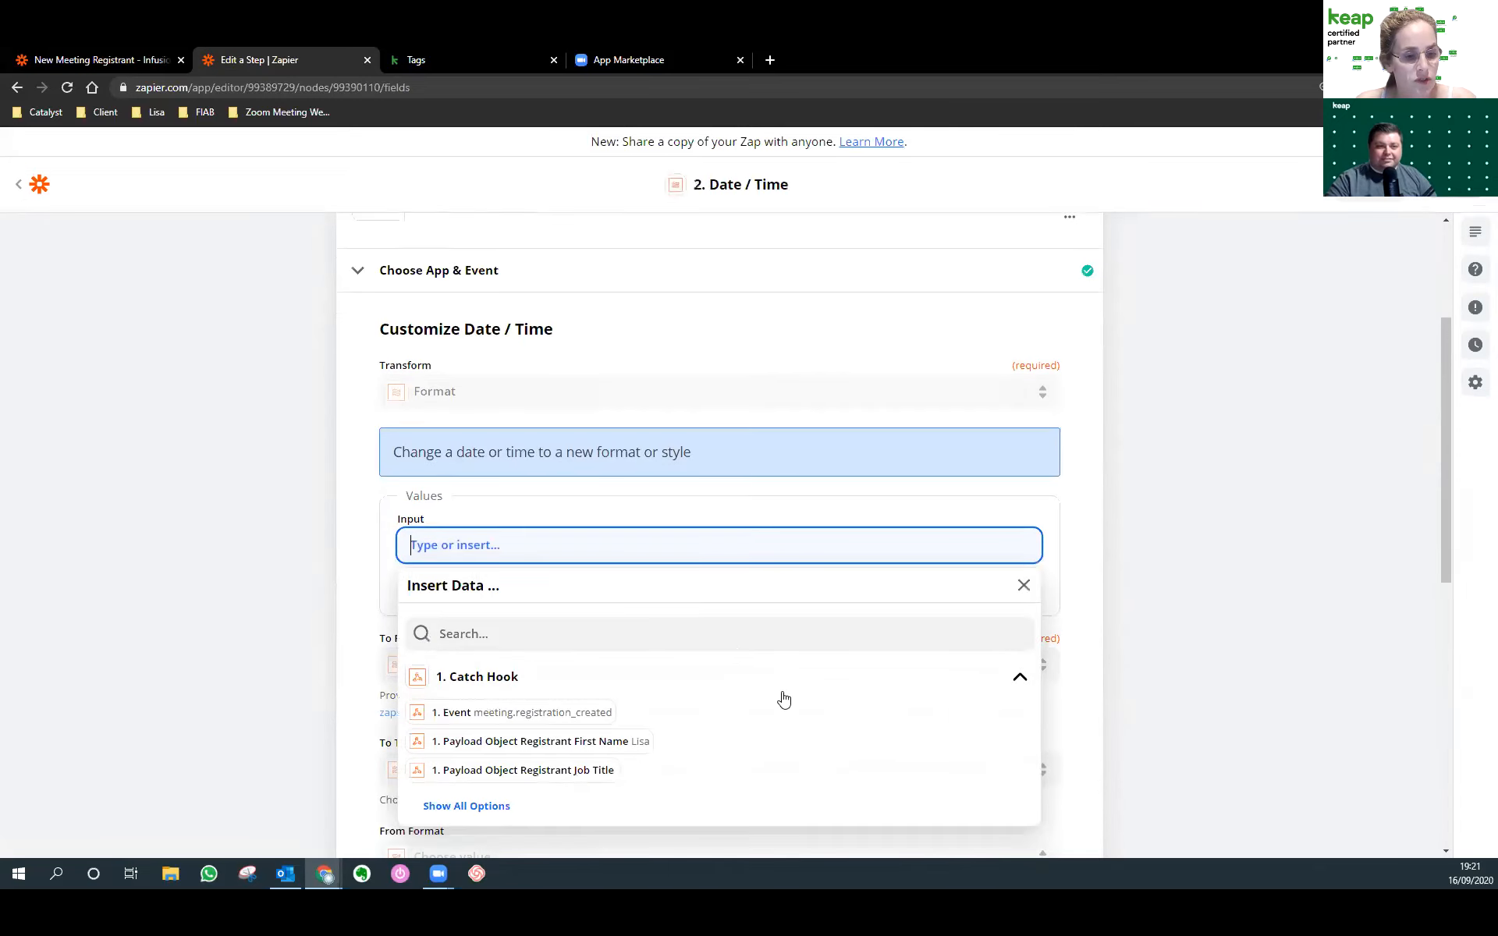
pyautogui.click(489, 714)
pyautogui.scroll(-5, 705, 722)
pyautogui.scroll(-4, 706, 722)
pyautogui.scroll(-2, 1144, 682)
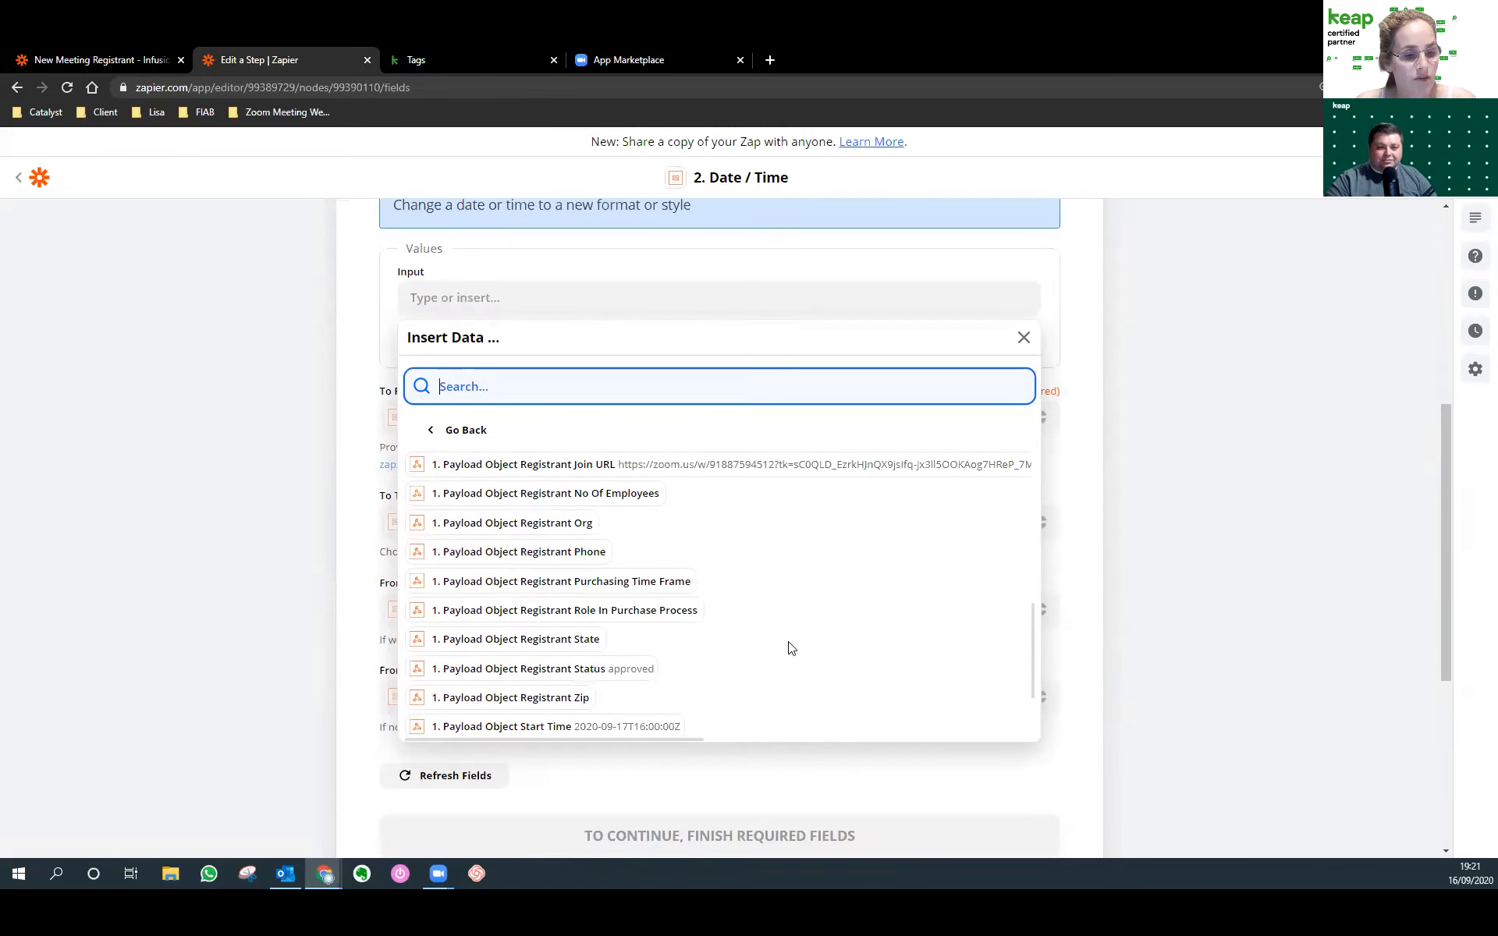
pyautogui.scroll(-2, 651, 698)
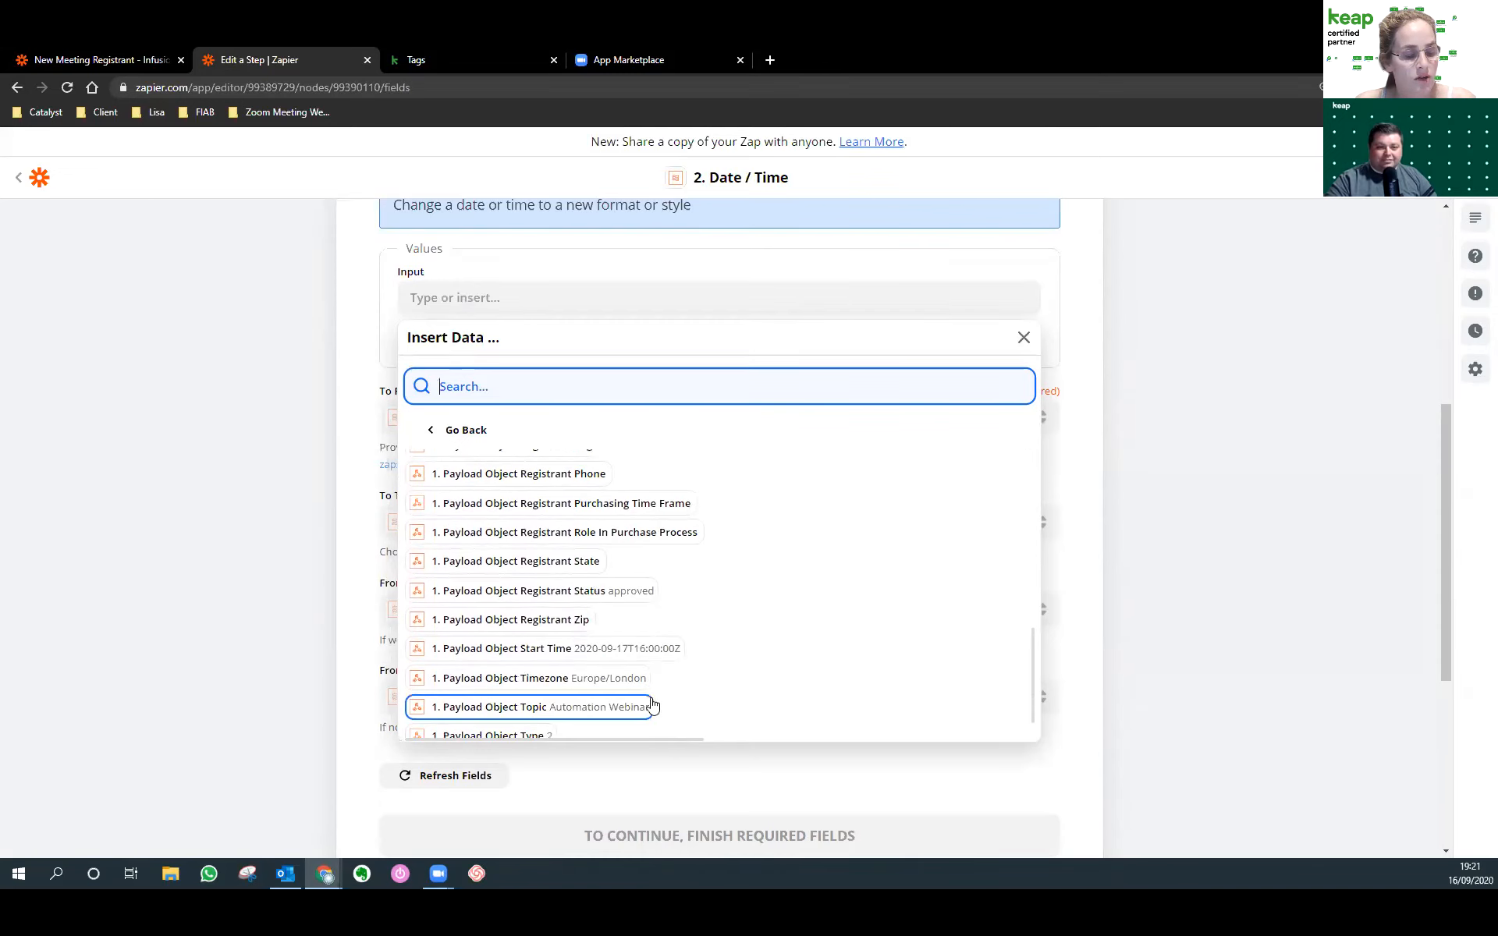
pyautogui.click(645, 649)
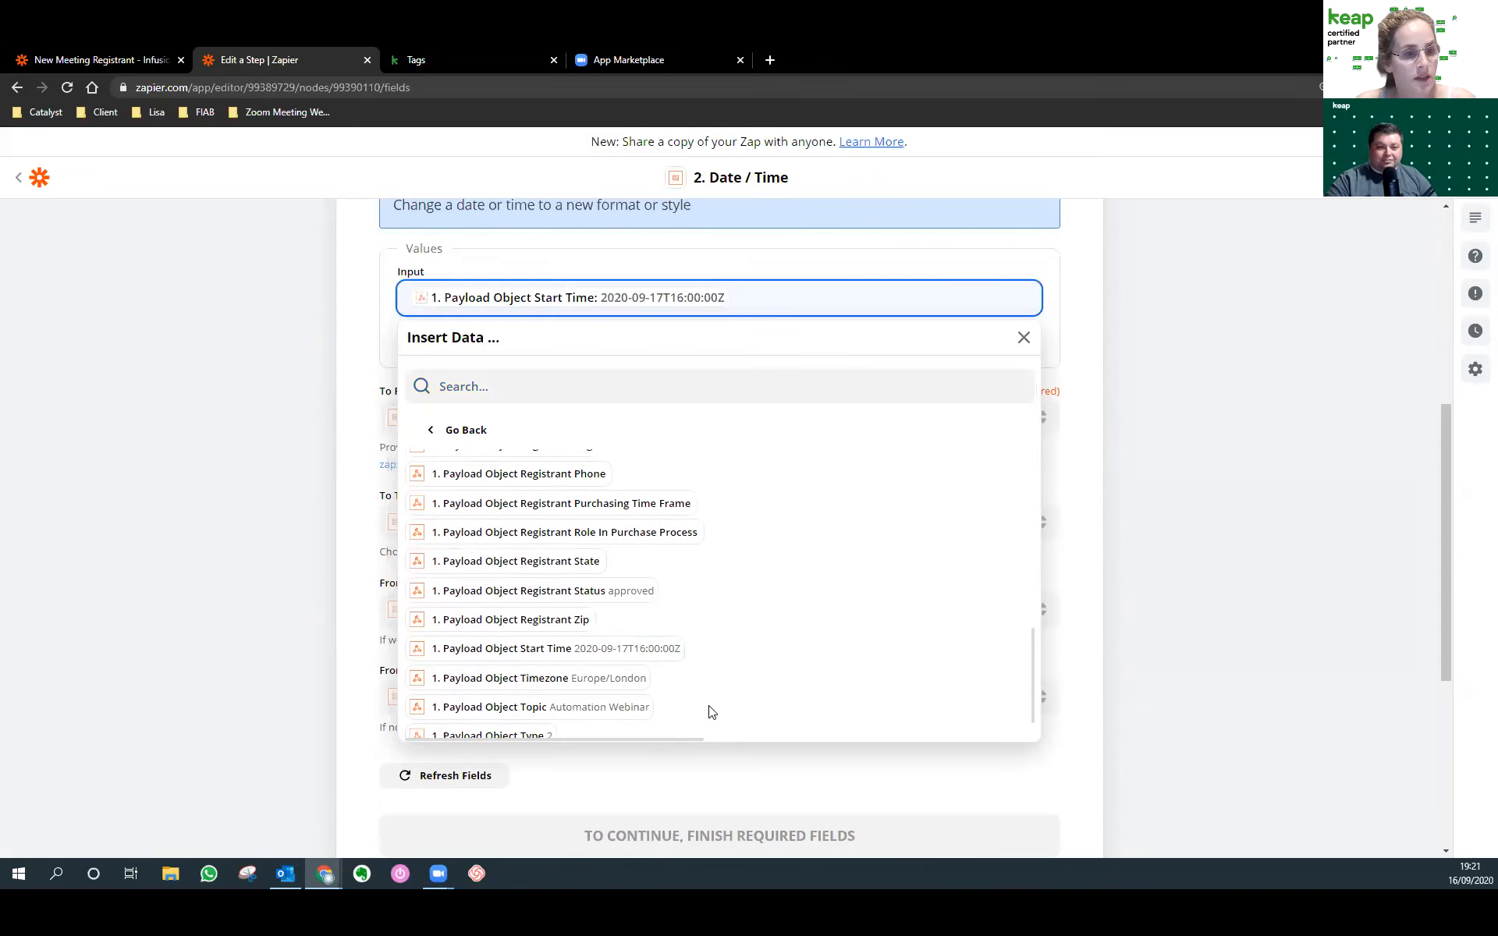
pyautogui.click(361, 368)
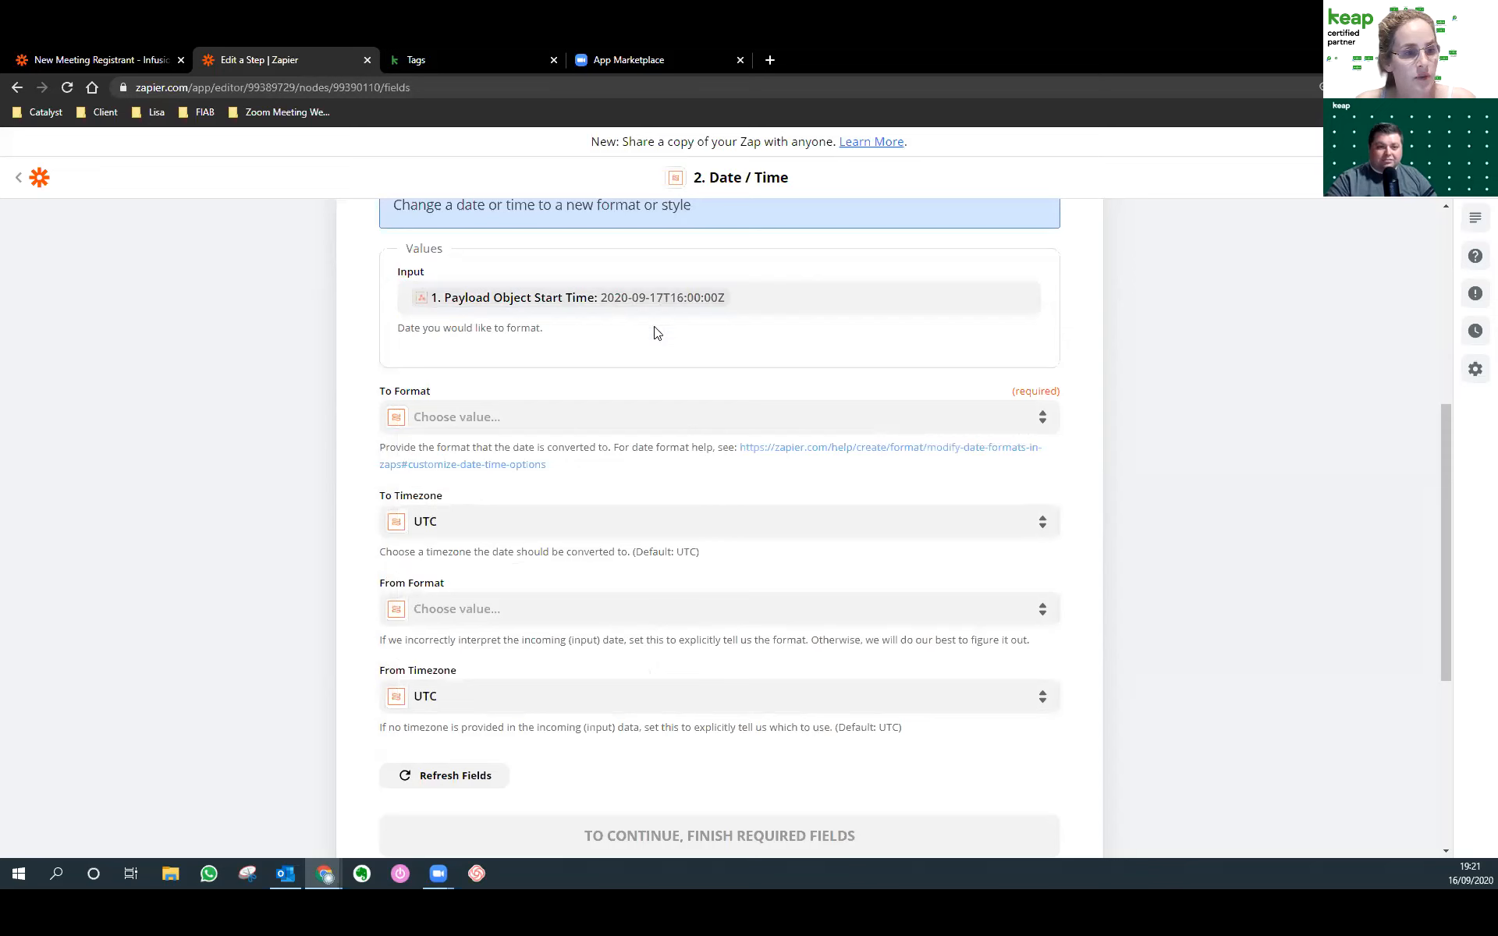
# Set the output format to MMMM DD YYYY HH:mm:ss and the timezone to US/Arizona.
pyautogui.click(559, 417)
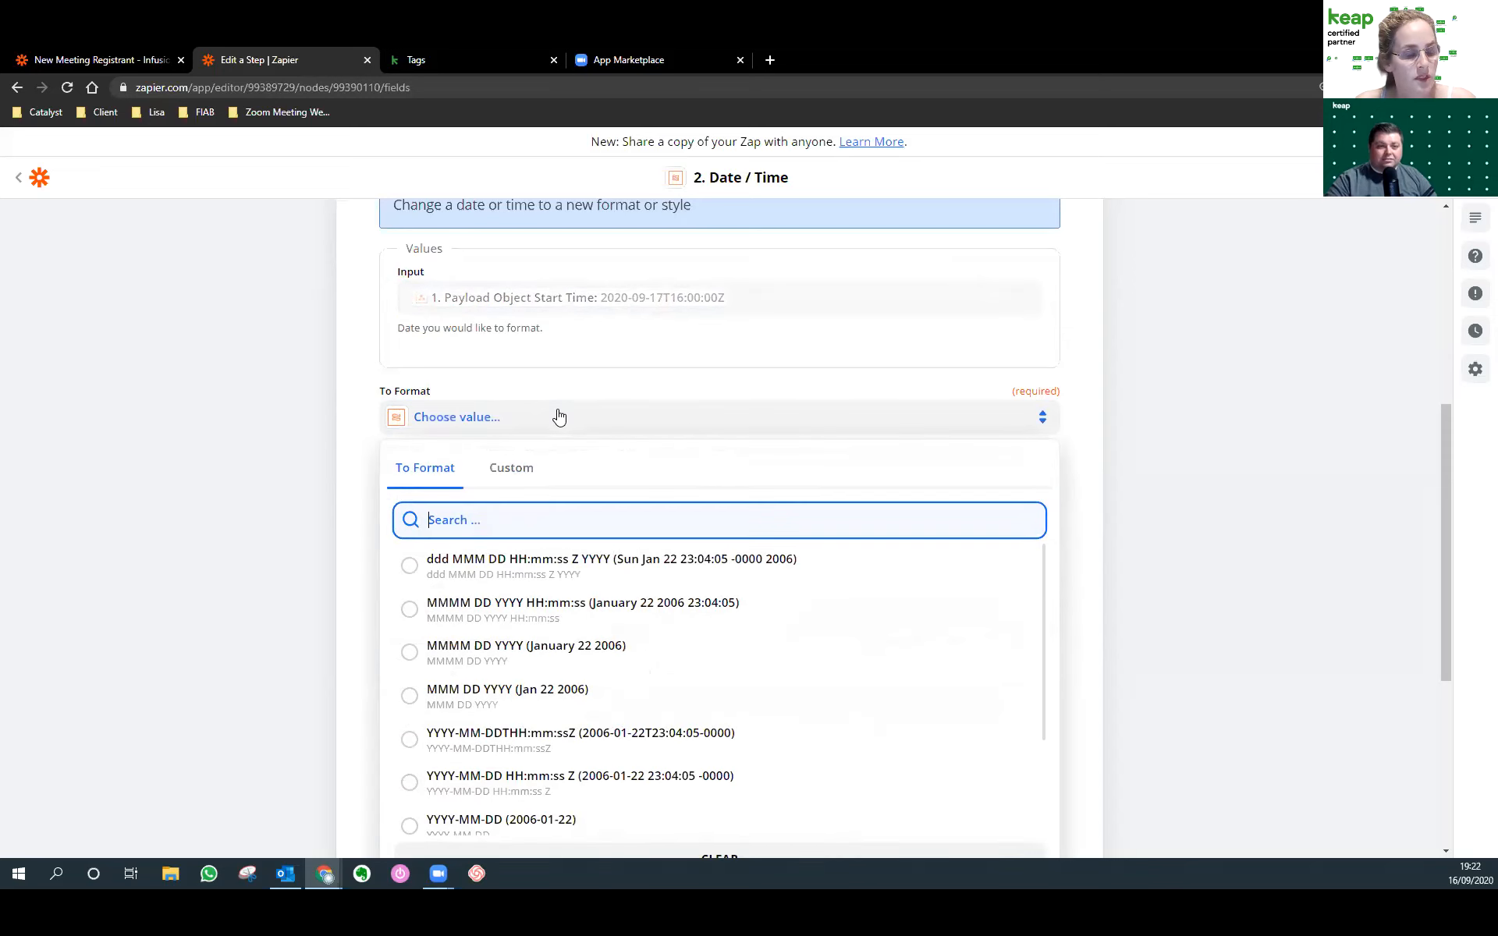
pyautogui.click(506, 613)
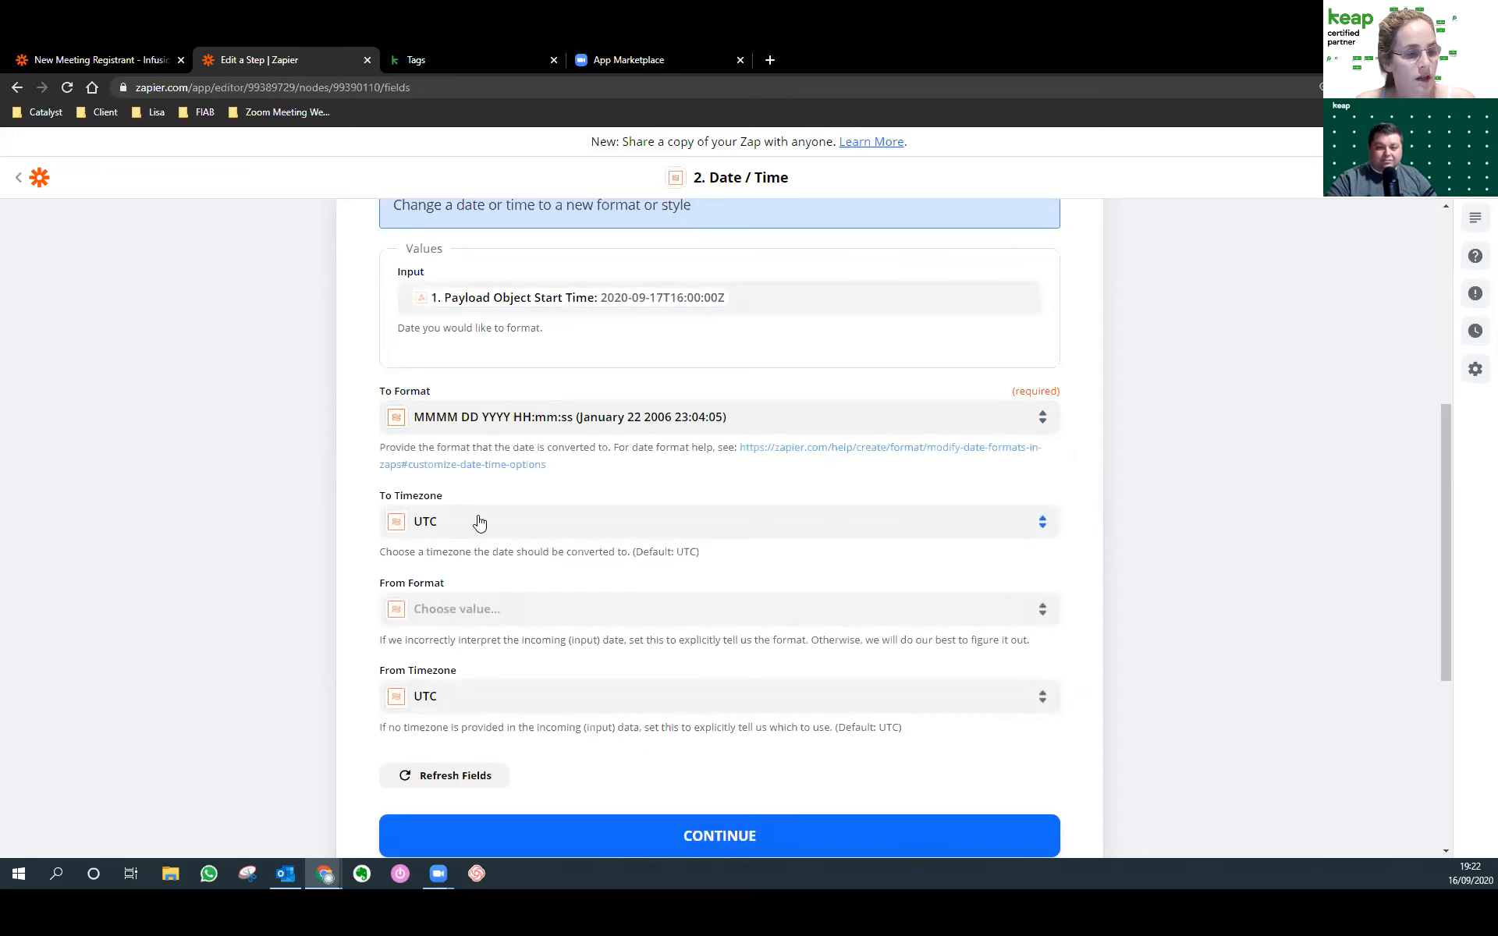
pyautogui.click(420, 527)
pyautogui.scroll(-3, 508, 697)
pyautogui.scroll(2, 490, 699)
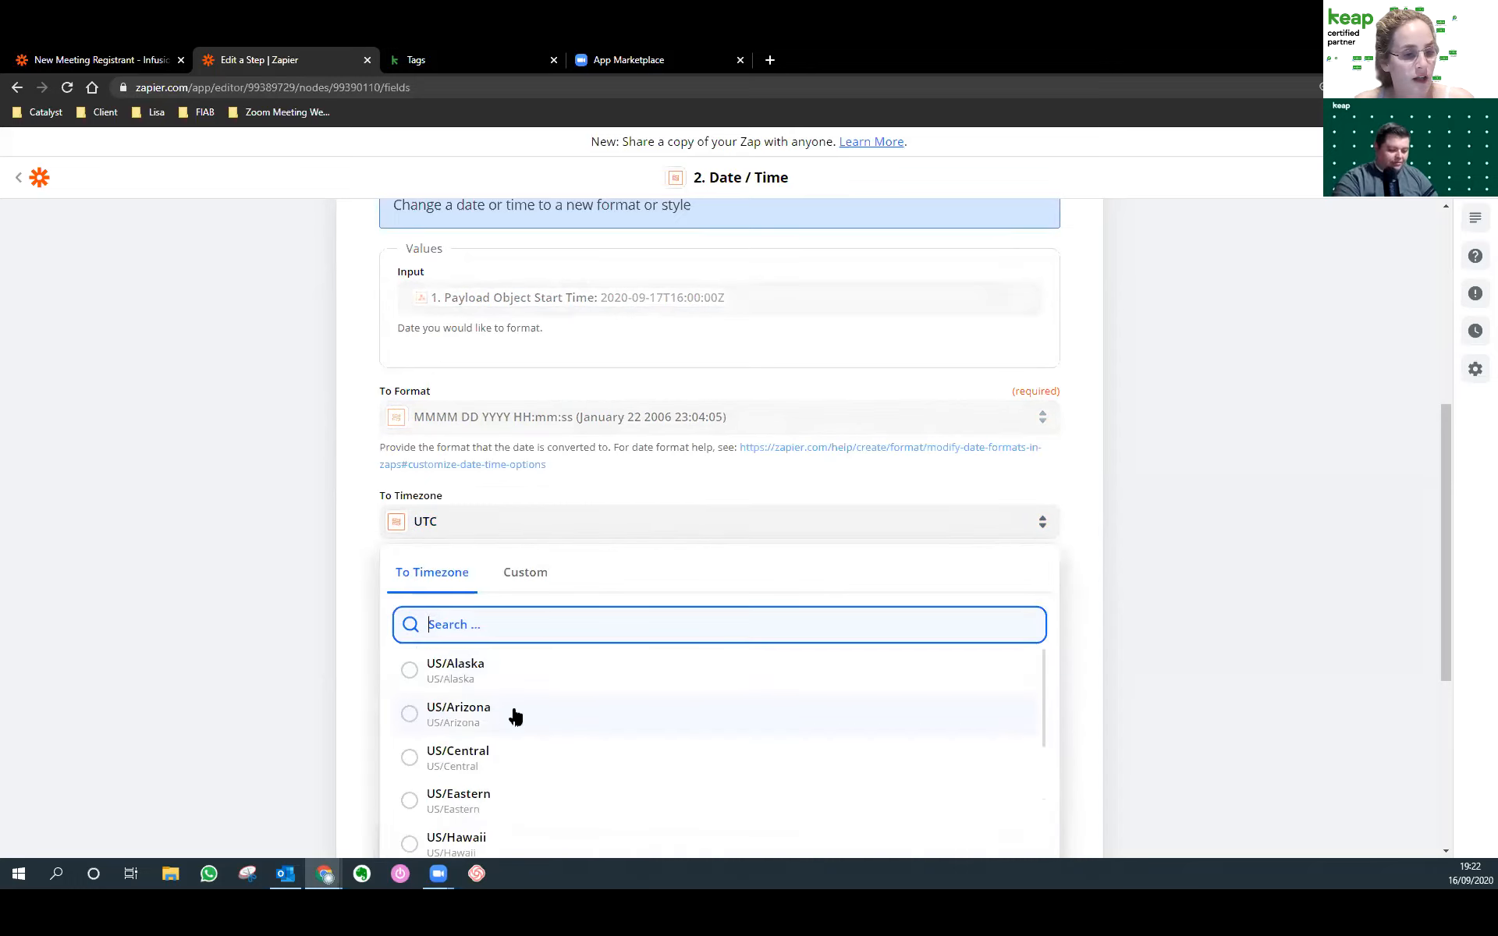
pyautogui.click(512, 712)
# Set the incoming date format to YYYY-MM-DDTHH:mm:ssZ and continue to testing.
pyautogui.click(511, 612)
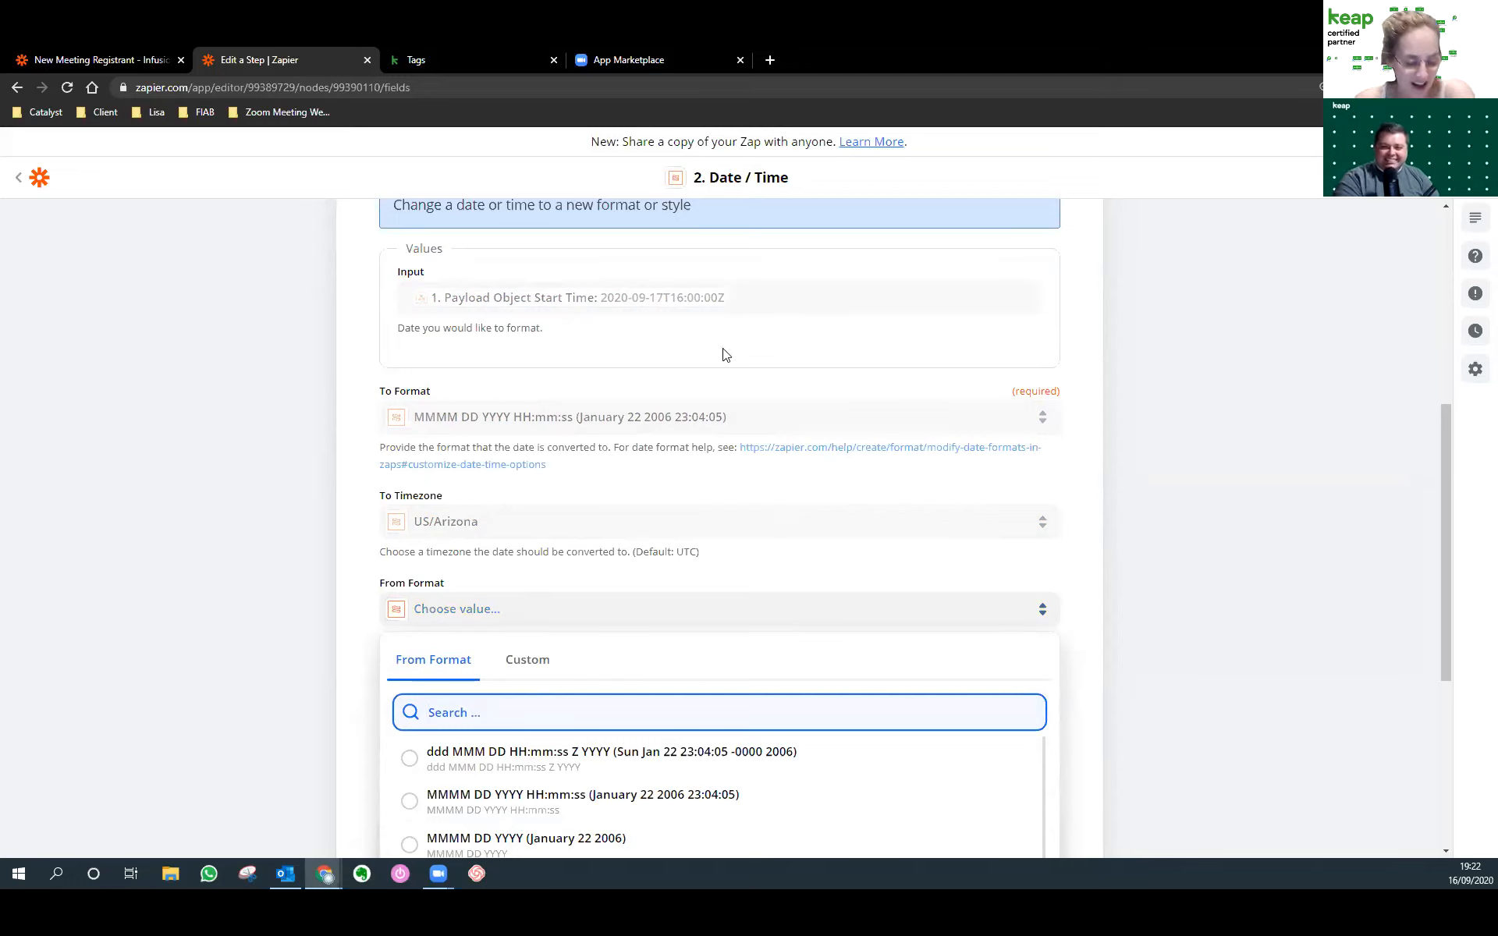
pyautogui.write('yy')
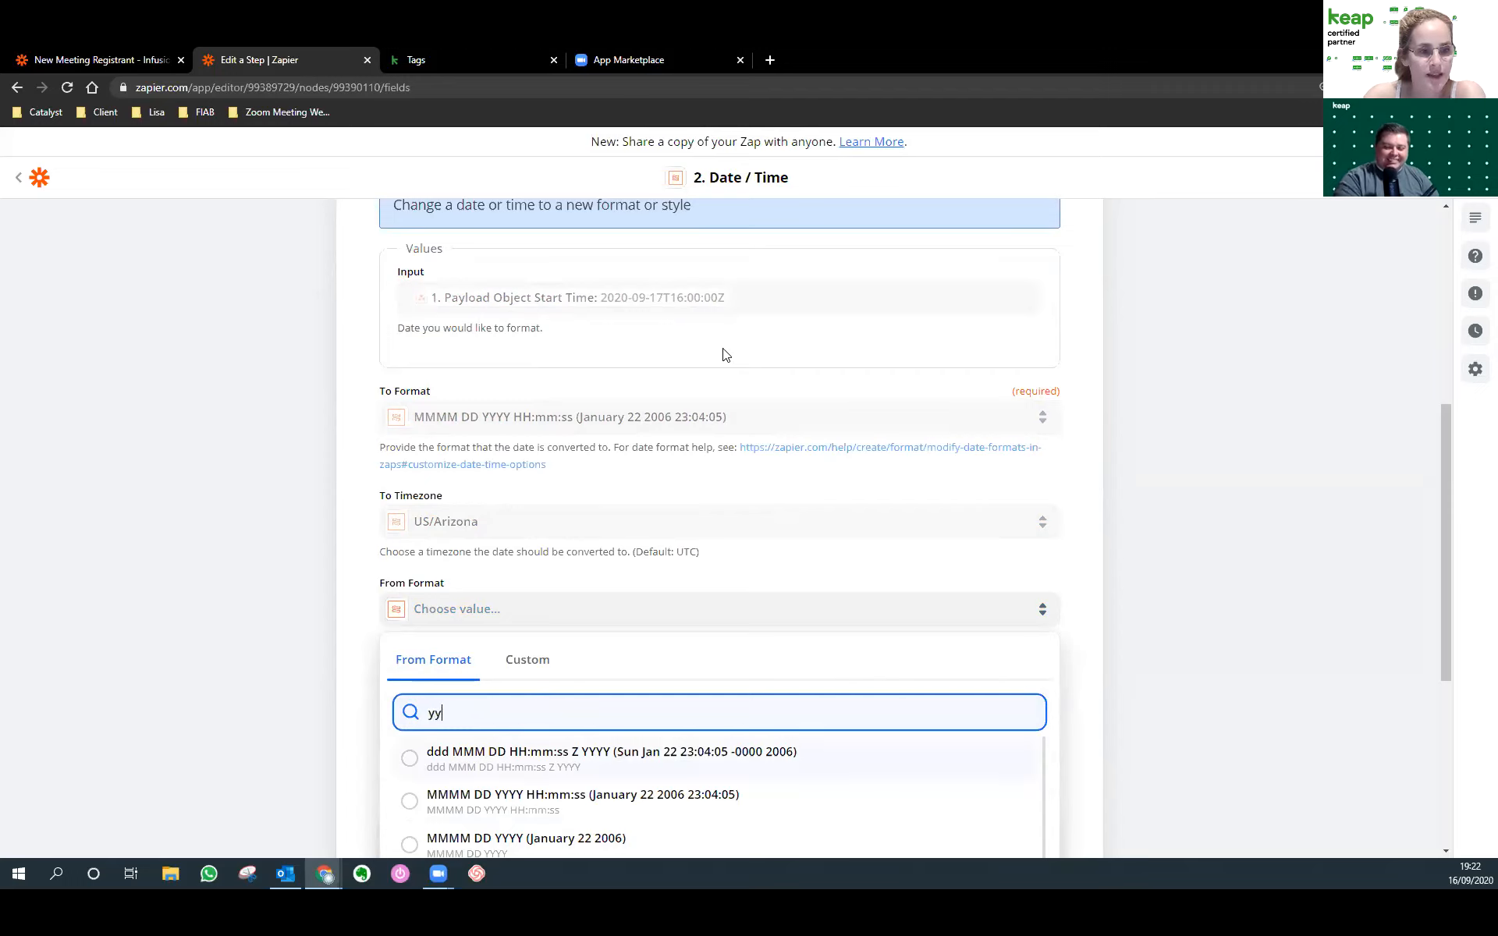
pyautogui.write('yy-mm-dd')
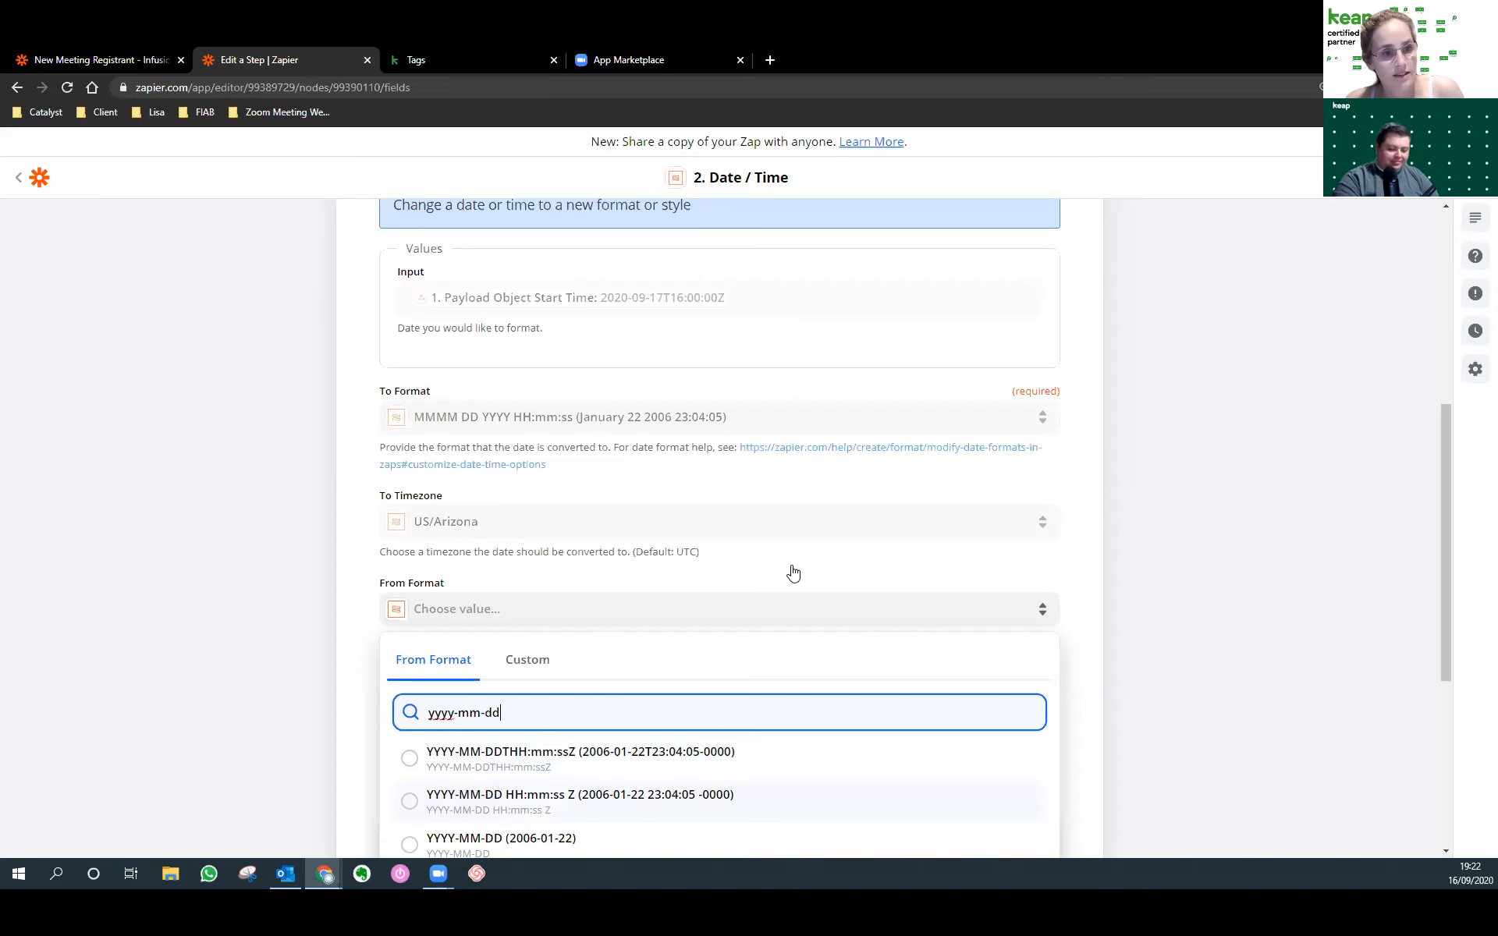
pyautogui.write('T')
pyautogui.scroll(-2, 963, 622)
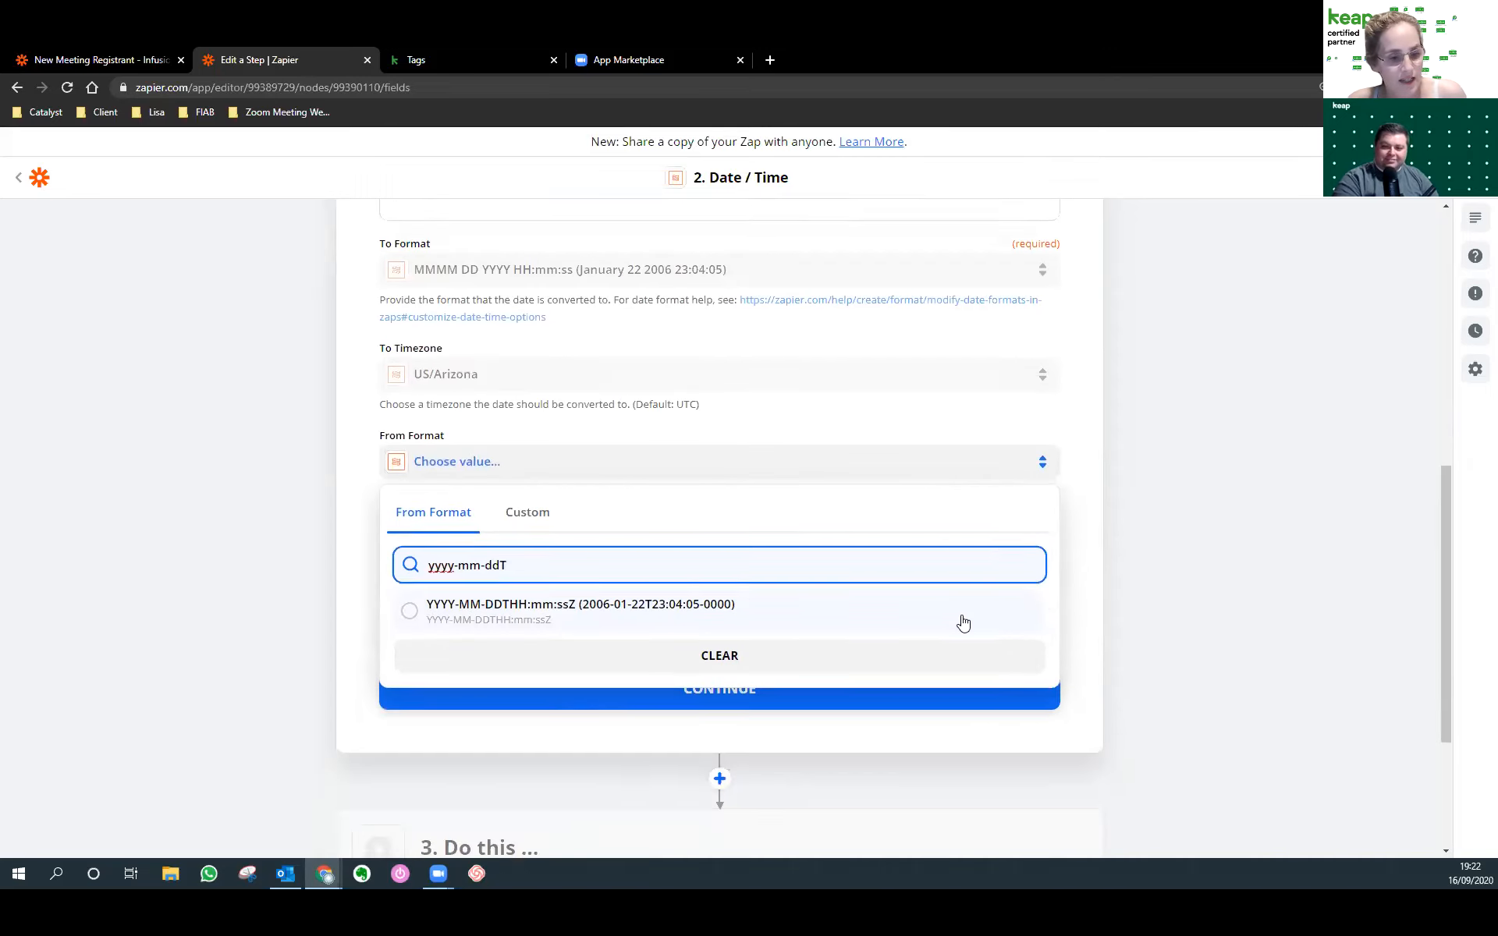
pyautogui.click(686, 604)
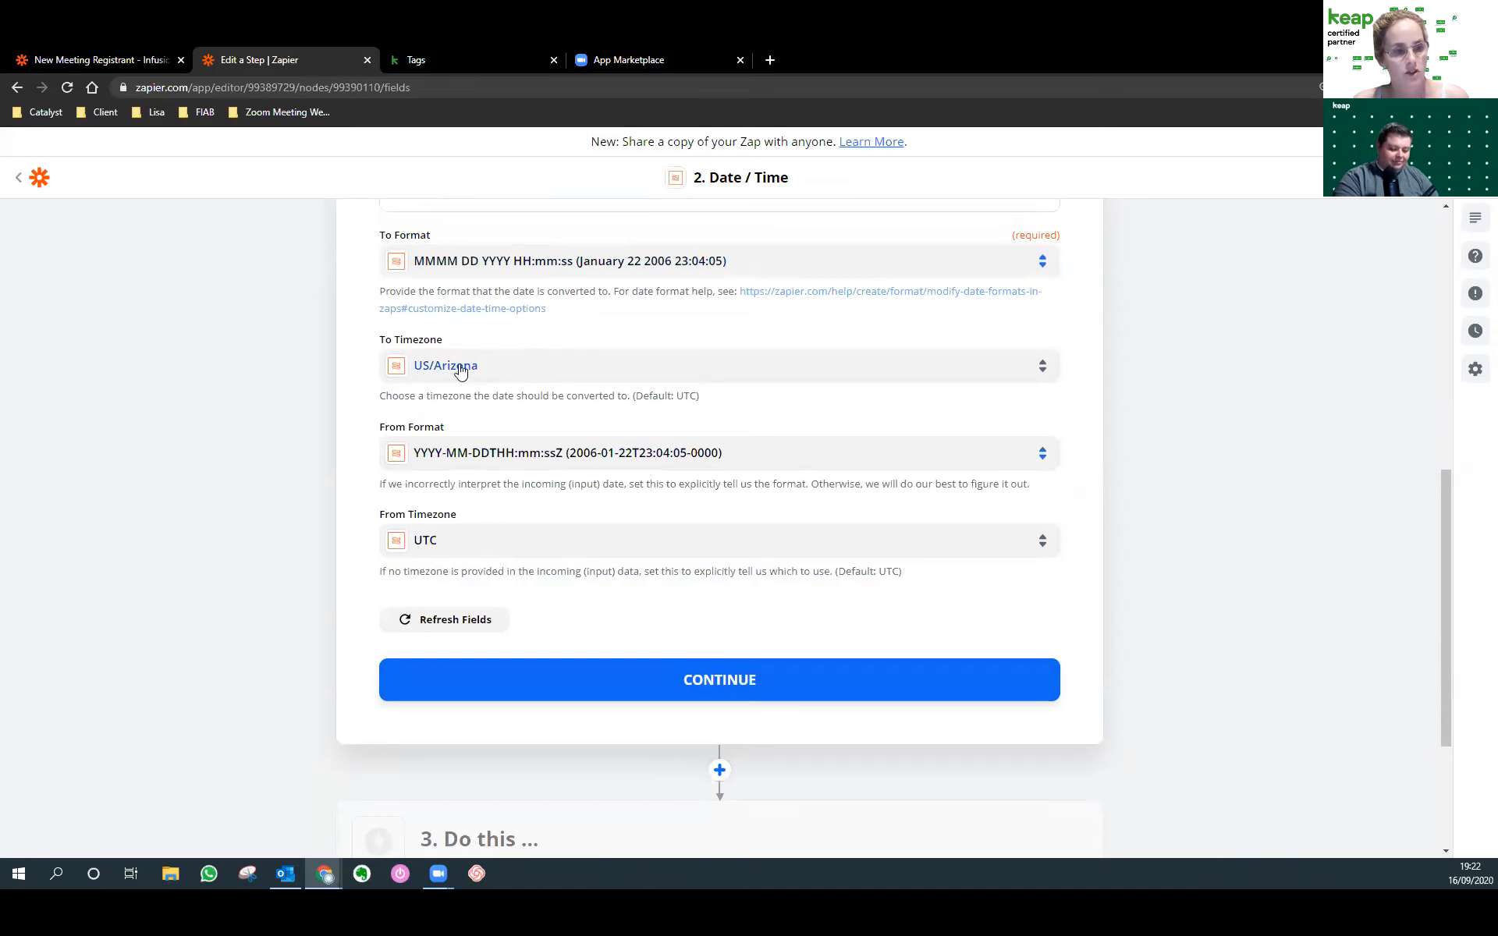
pyautogui.scroll(2, 782, 539)
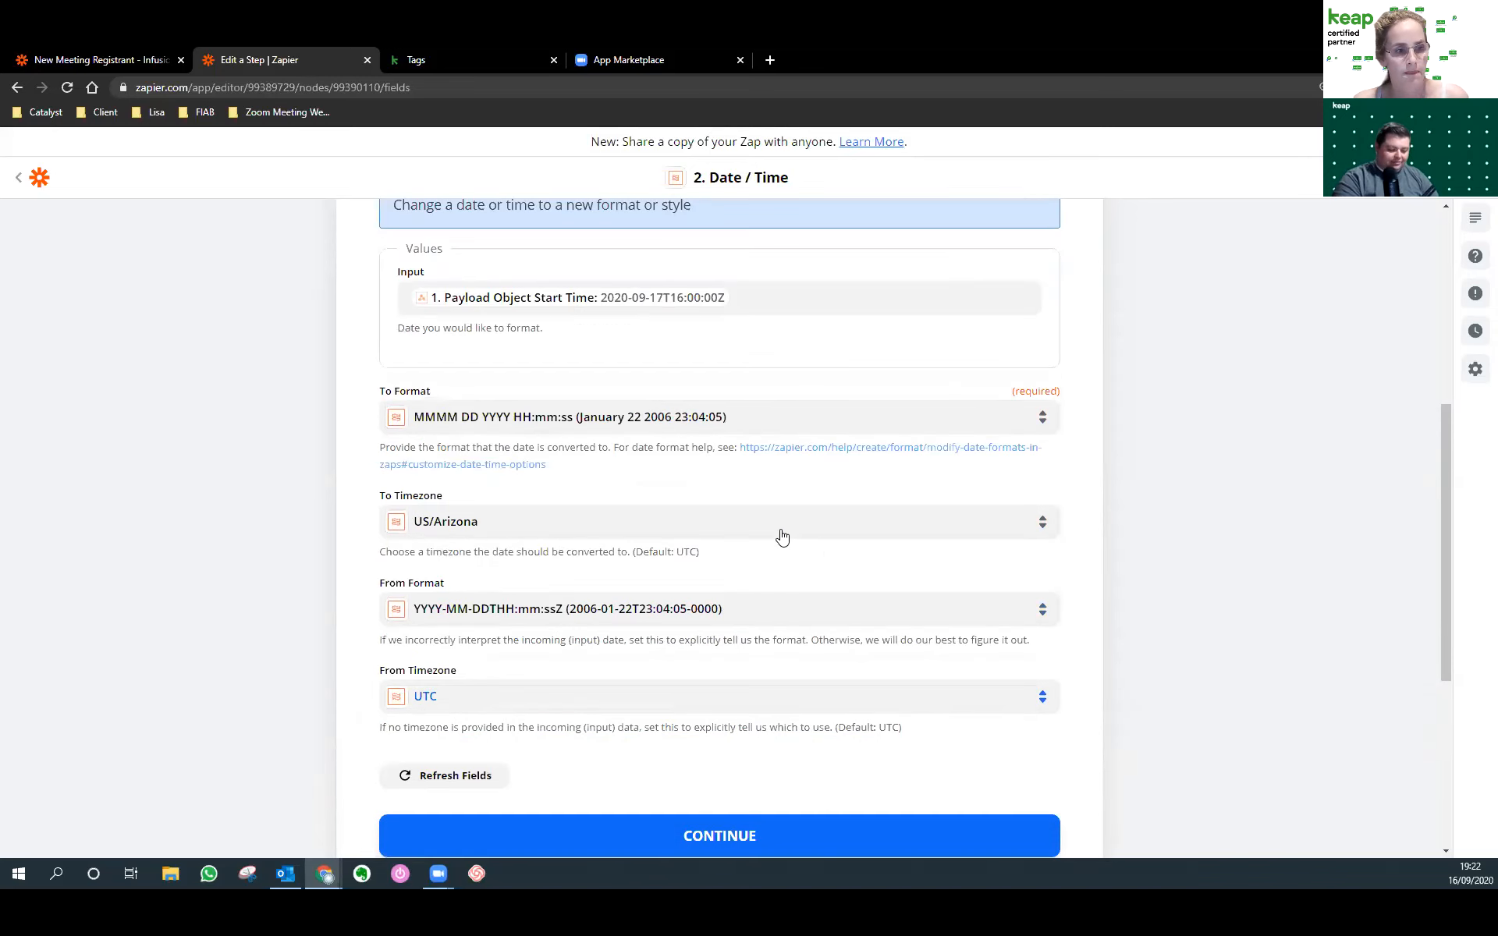
pyautogui.scroll(-2, 742, 665)
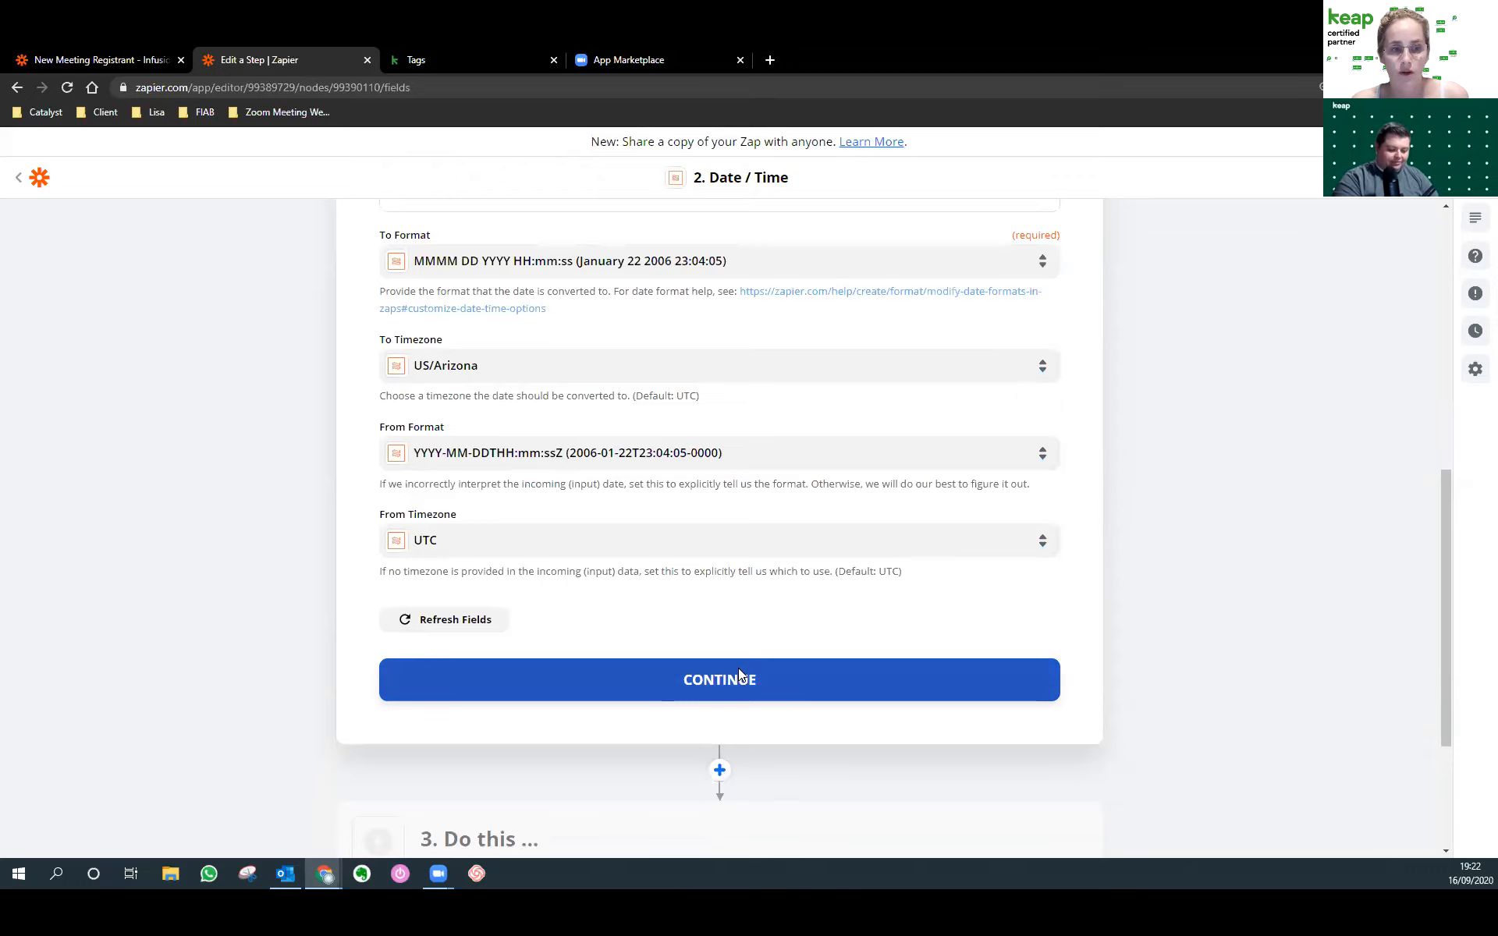
pyautogui.click(739, 671)
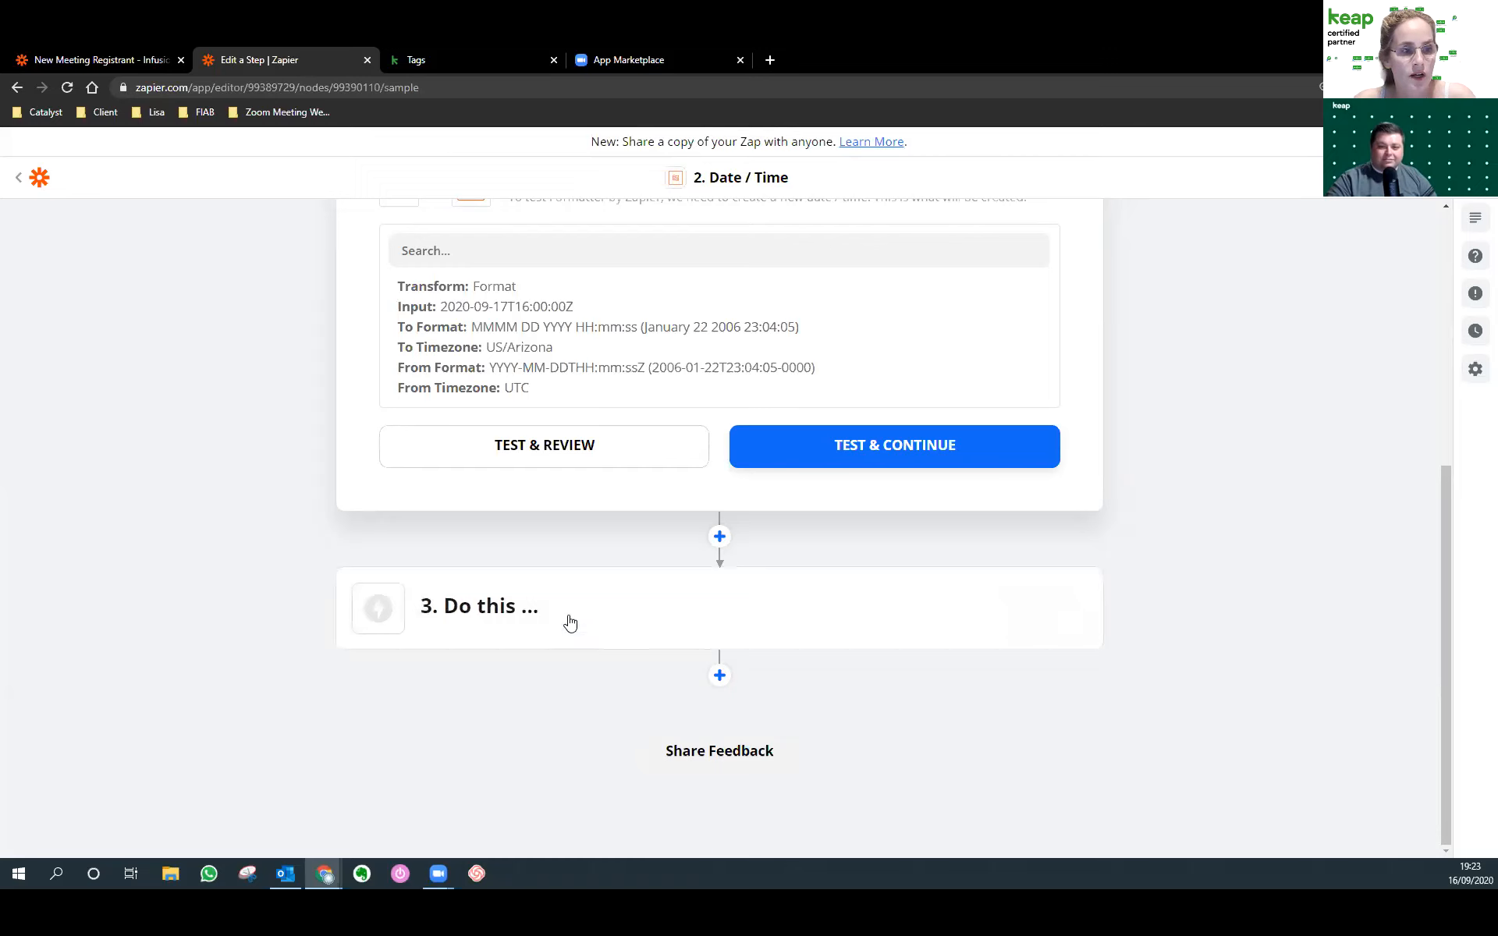
# Review the Date / Time settings summary and begin setting up the step 3 action.
pyautogui.scroll(2, 569, 622)
pyautogui.scroll(-3, 521, 569)
pyautogui.click(502, 607)
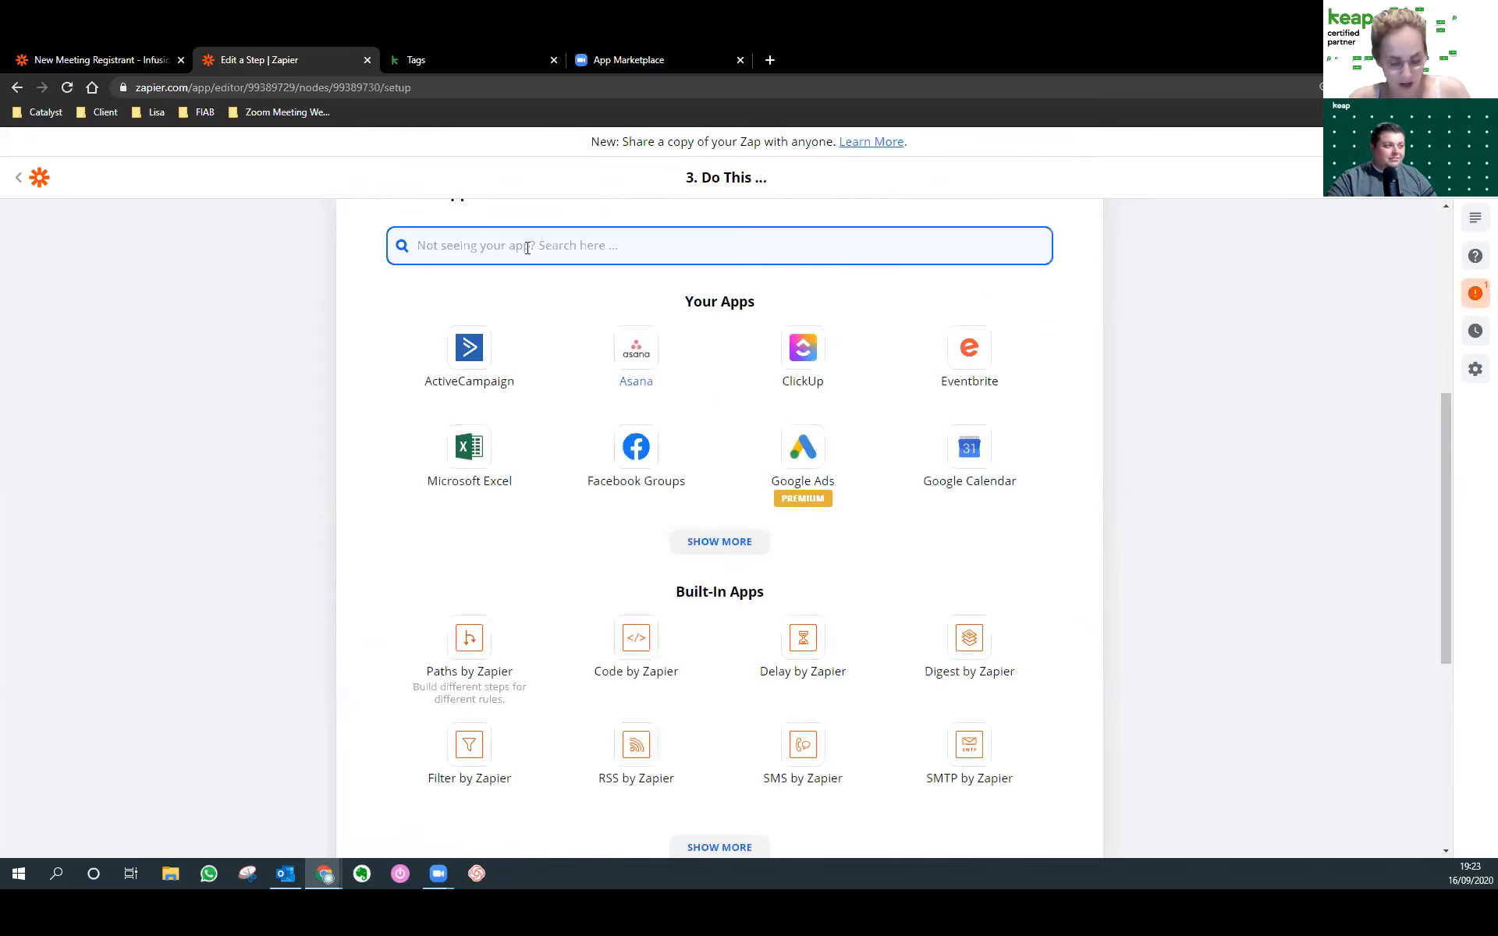
# Make step 3 a Formatter by Zapier Text action using the Split Text transform.
pyautogui.write('form')
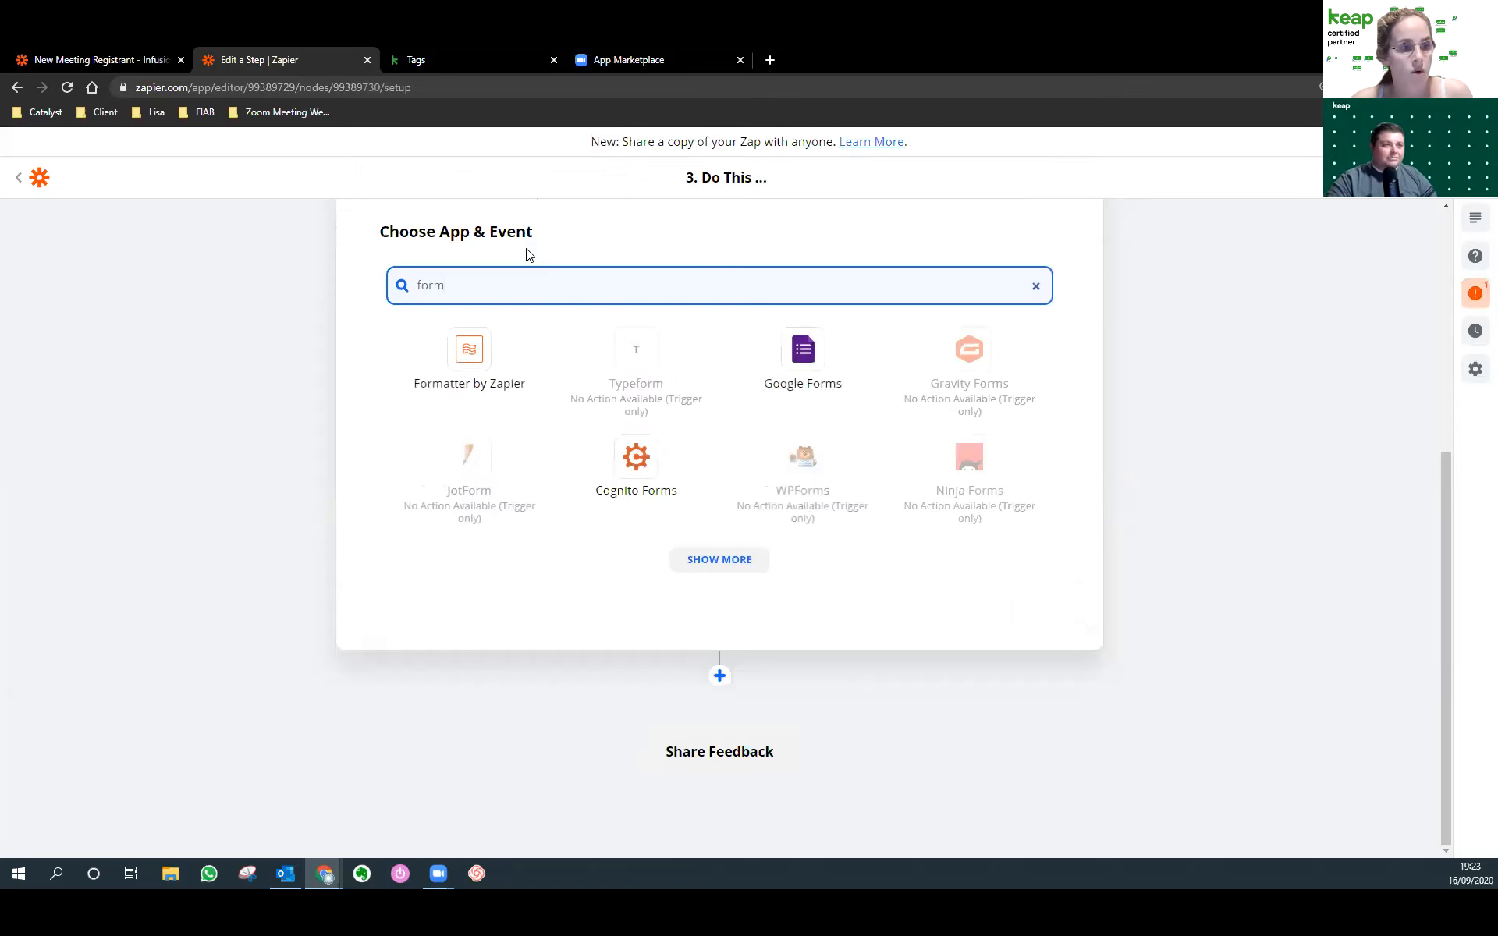
pyautogui.click(503, 355)
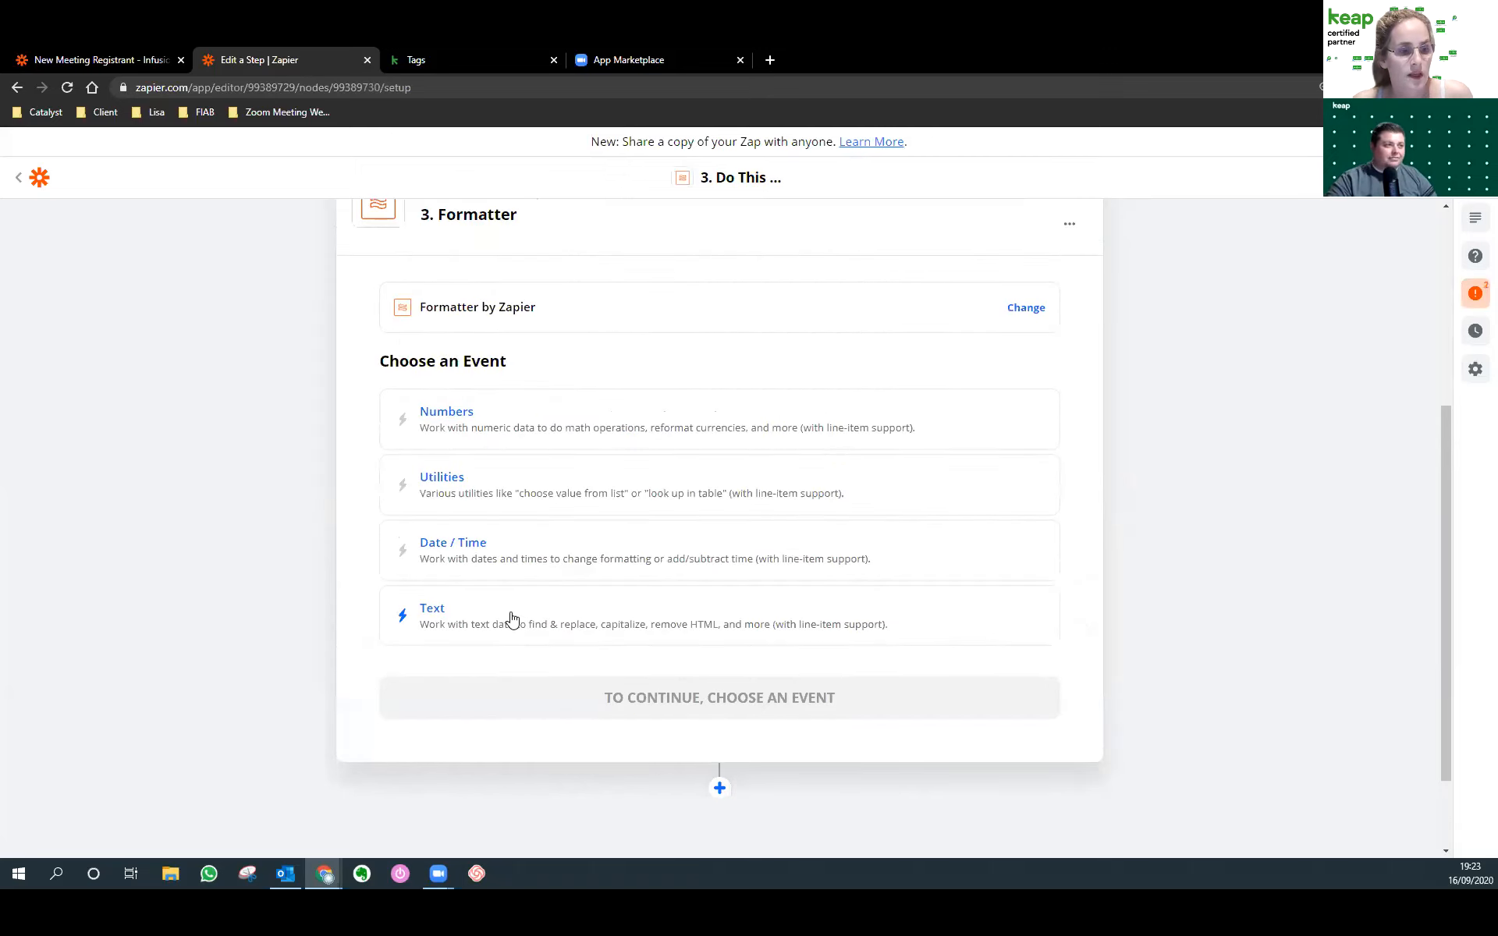
pyautogui.click(511, 619)
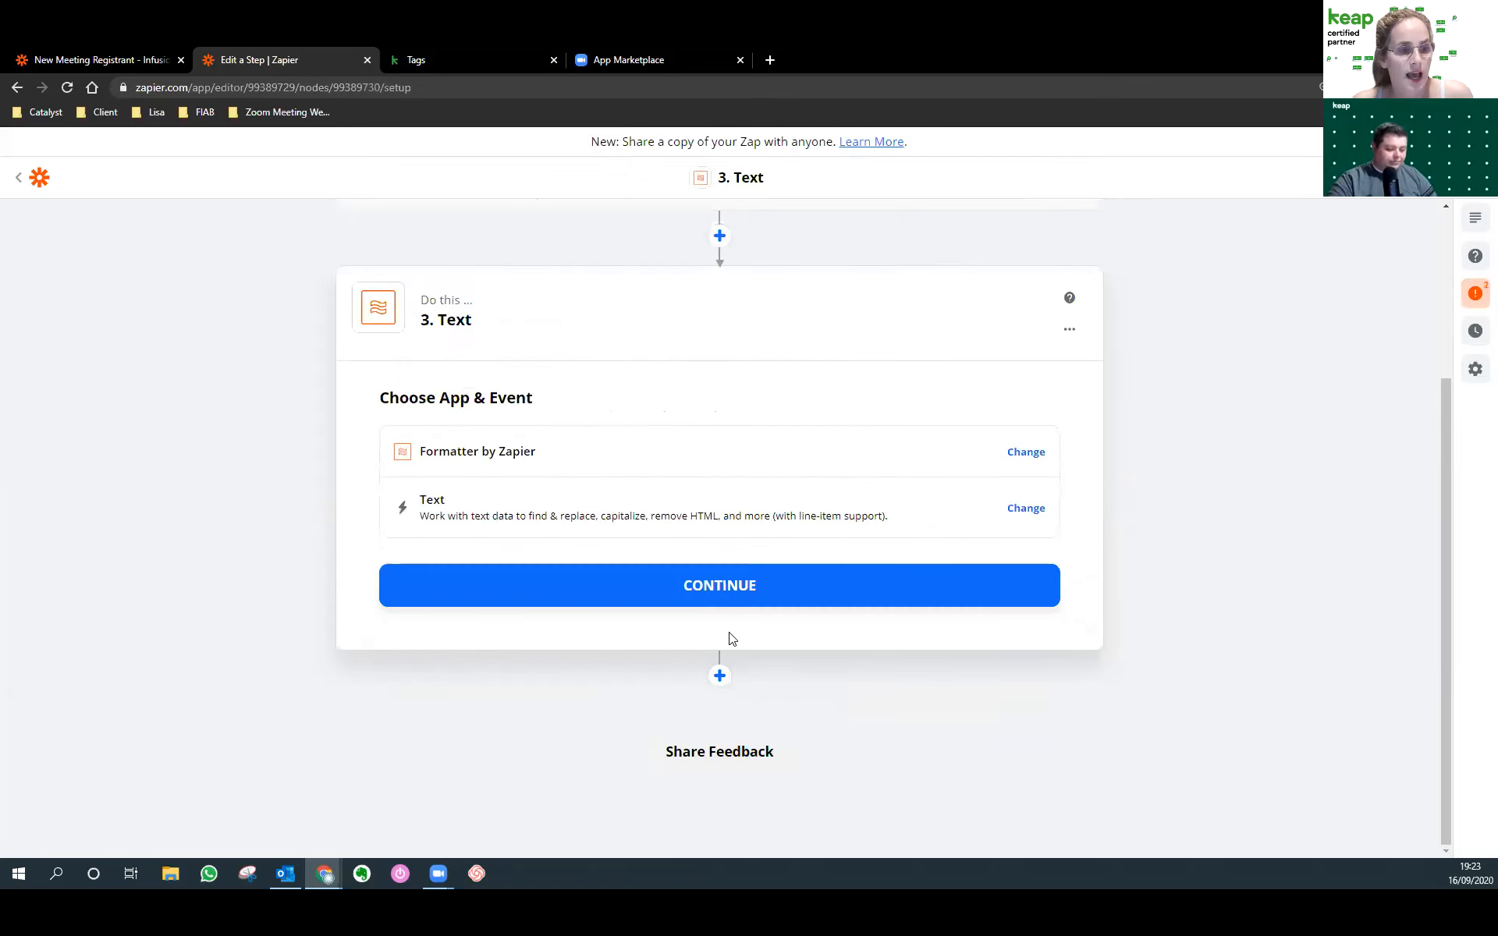
pyautogui.click(608, 592)
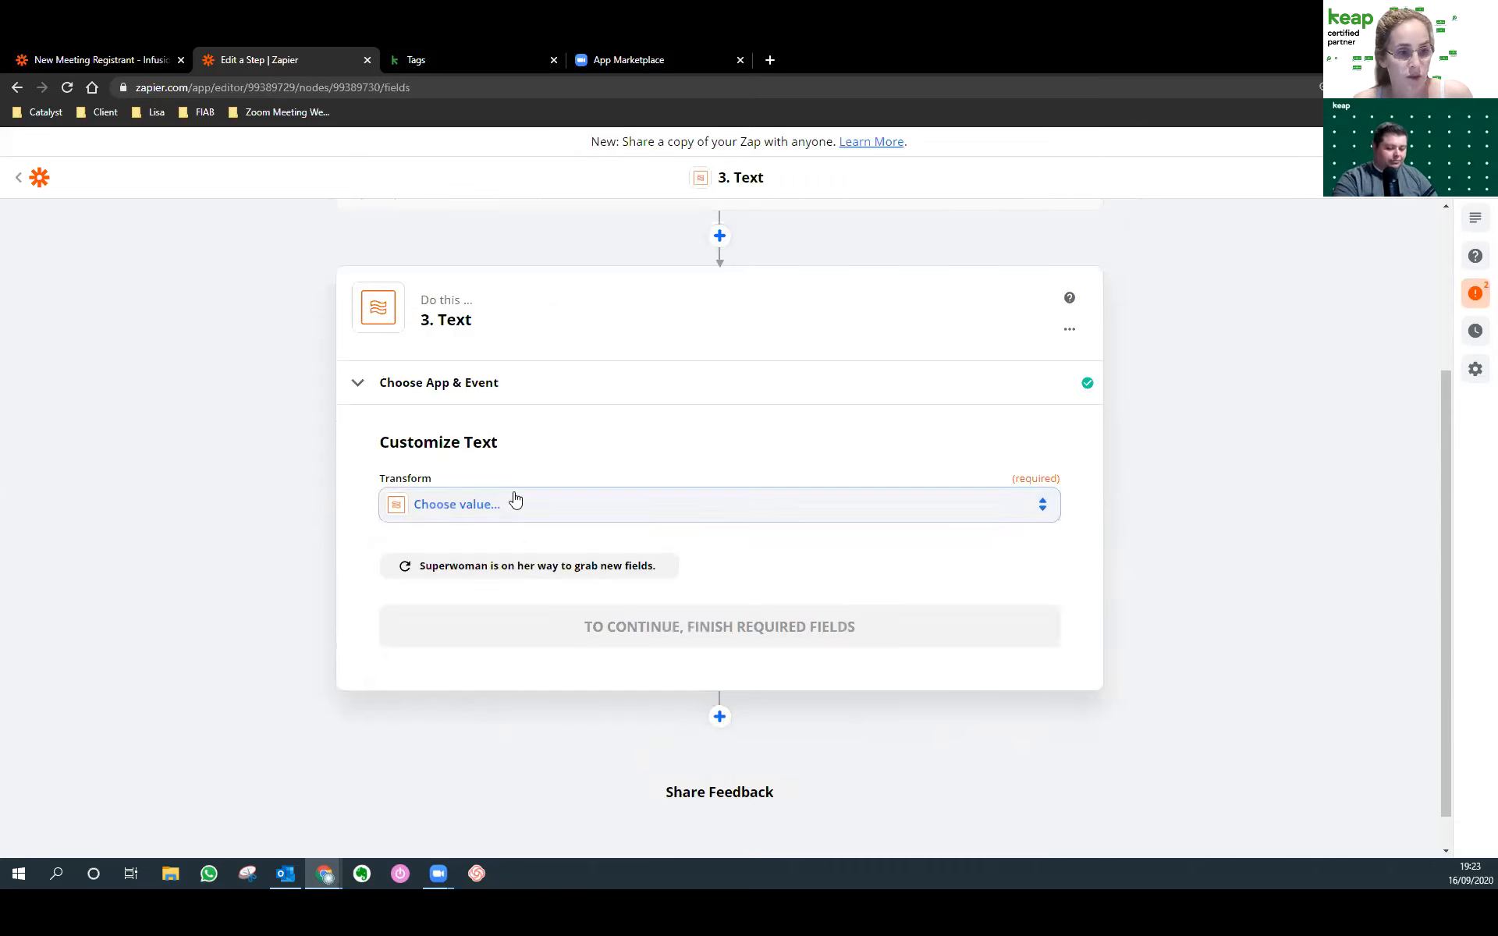
pyautogui.click(515, 499)
pyautogui.write('spl')
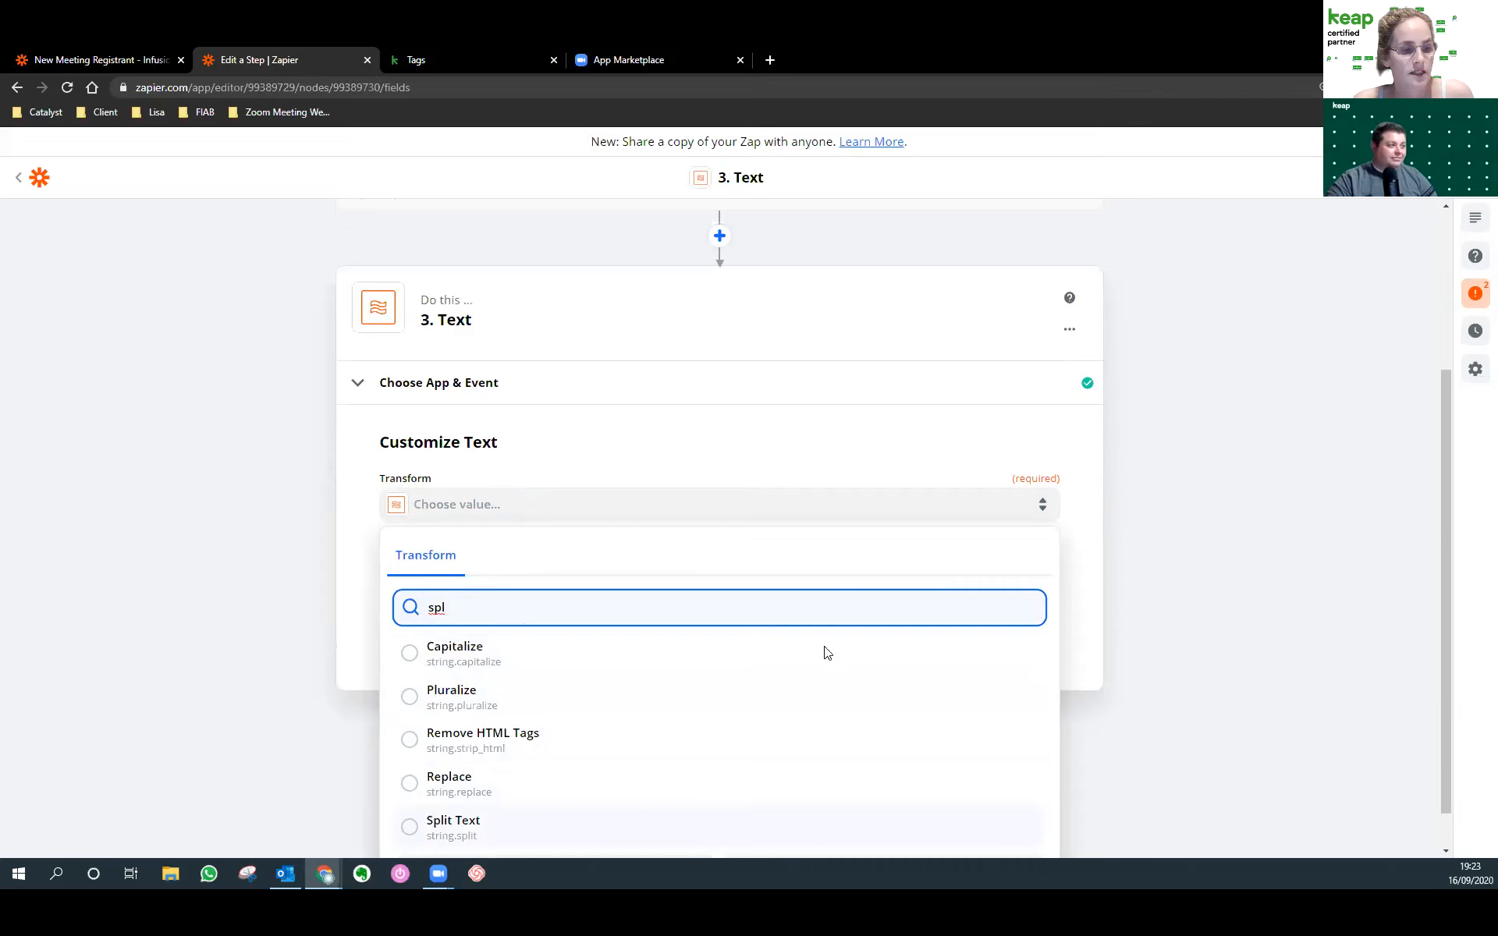
pyautogui.press('Return')
# Map the Date / Time step's Payload Object Start Time into the Input, removing the duplicate token.
pyautogui.scroll(-3, 786, 703)
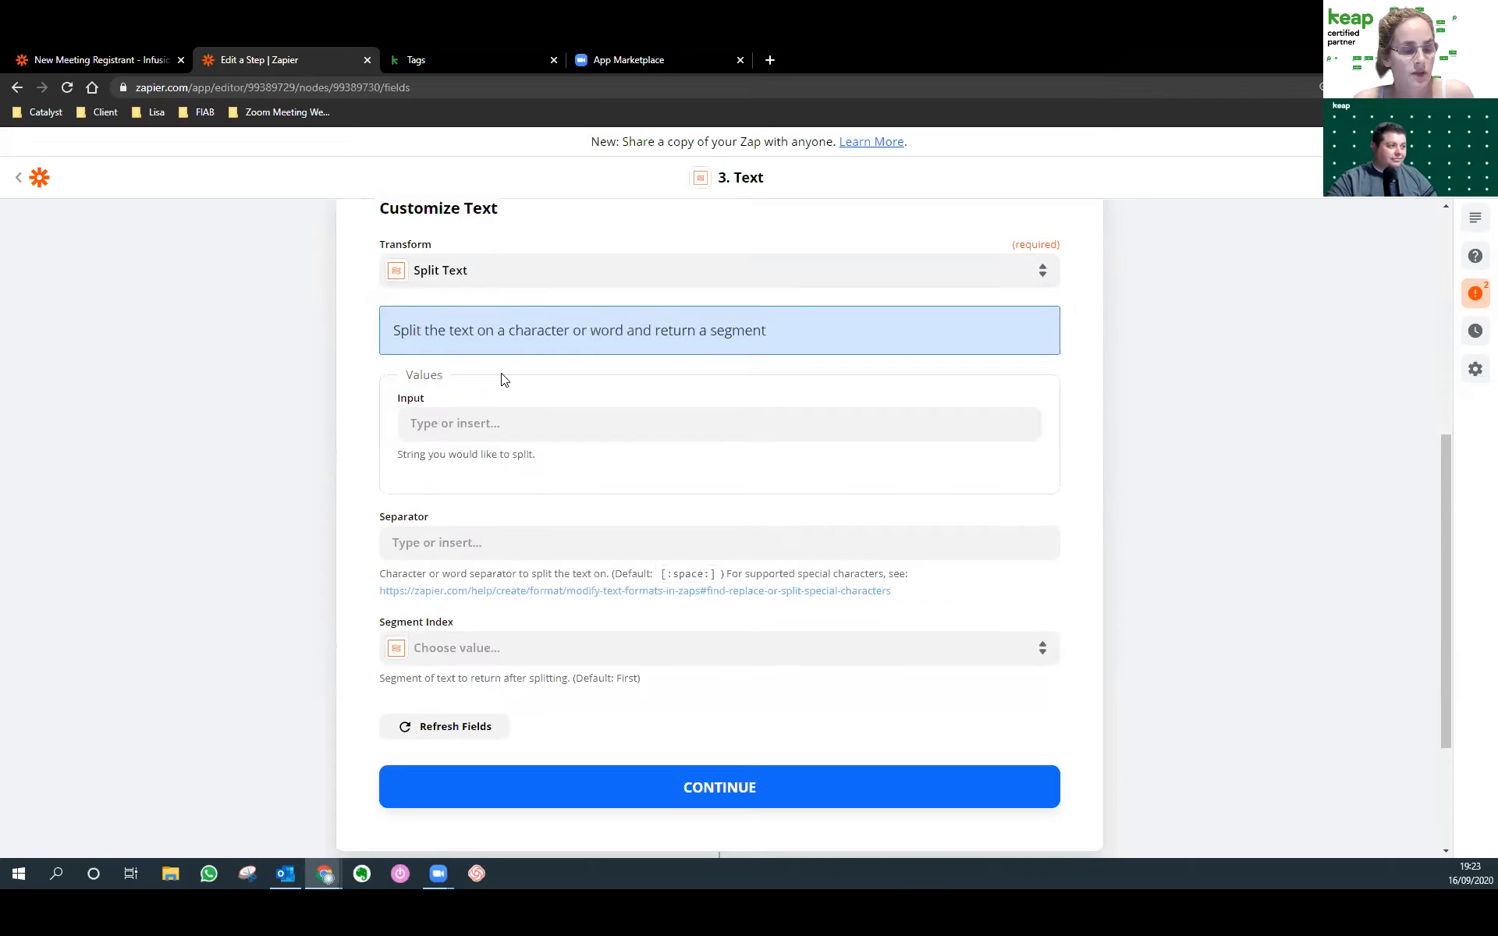
pyautogui.click(478, 425)
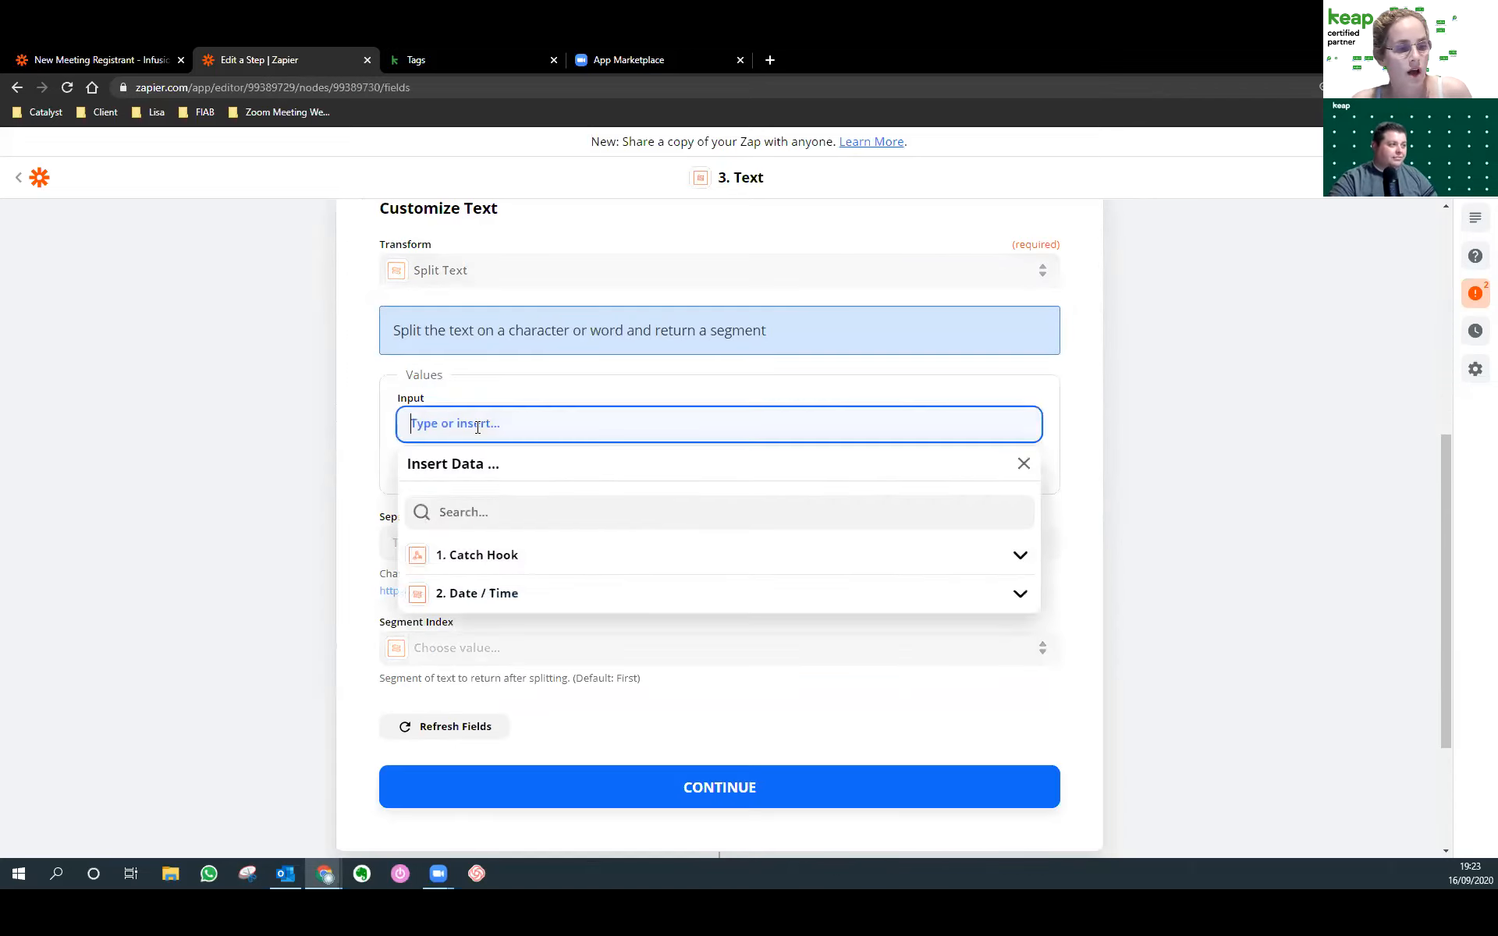
pyautogui.click(591, 596)
pyautogui.scroll(-2, 517, 479)
pyautogui.click(515, 474)
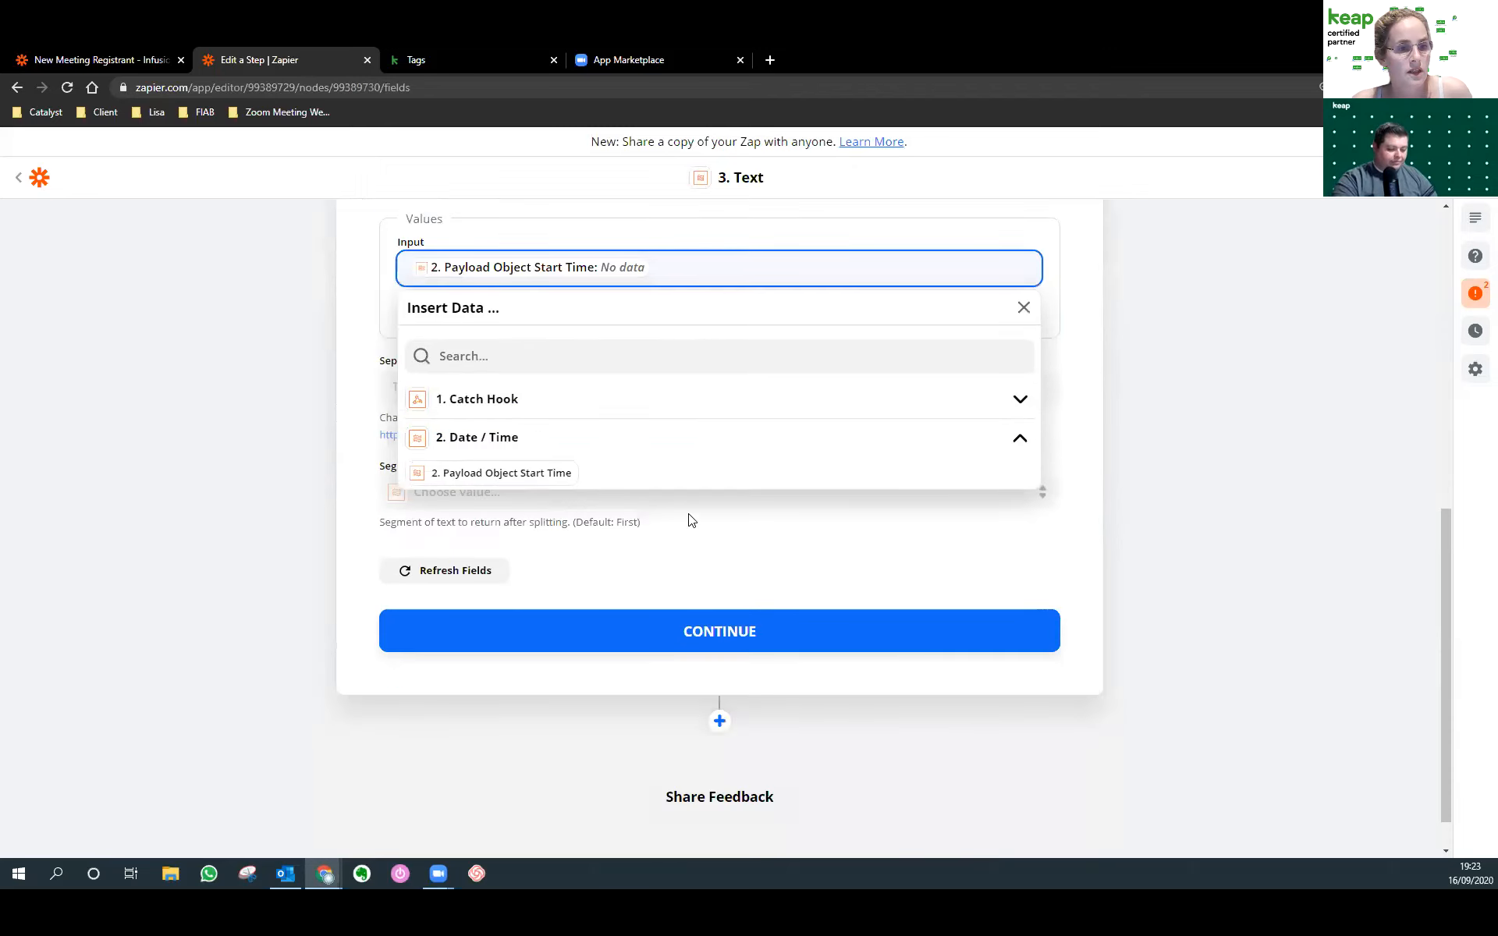
pyautogui.click(502, 484)
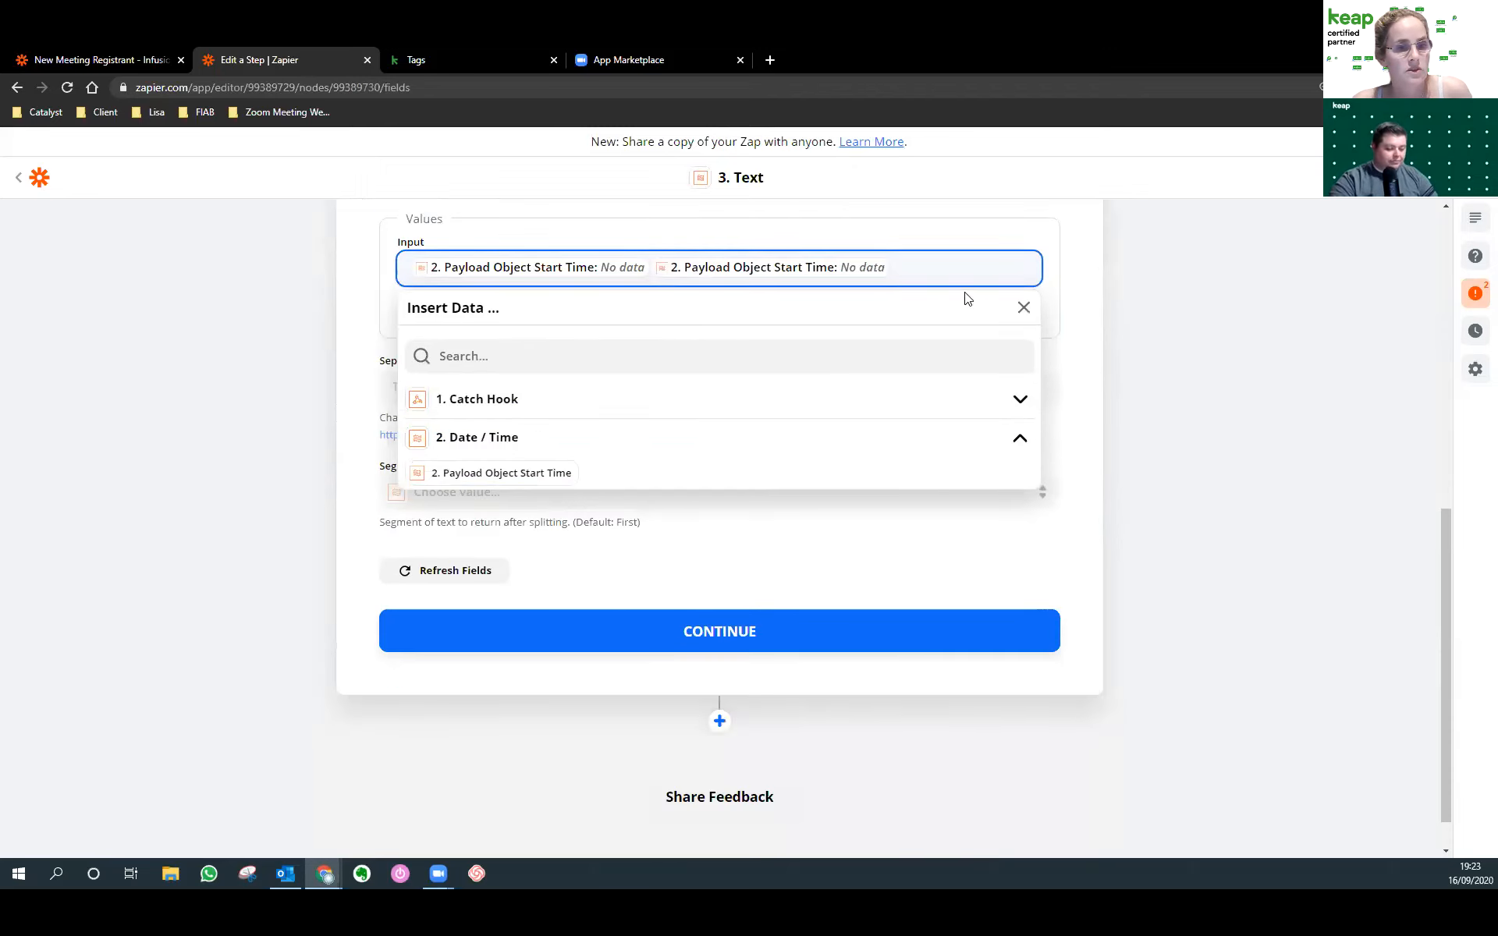
pyautogui.click(949, 268)
pyautogui.press('BackSpace')
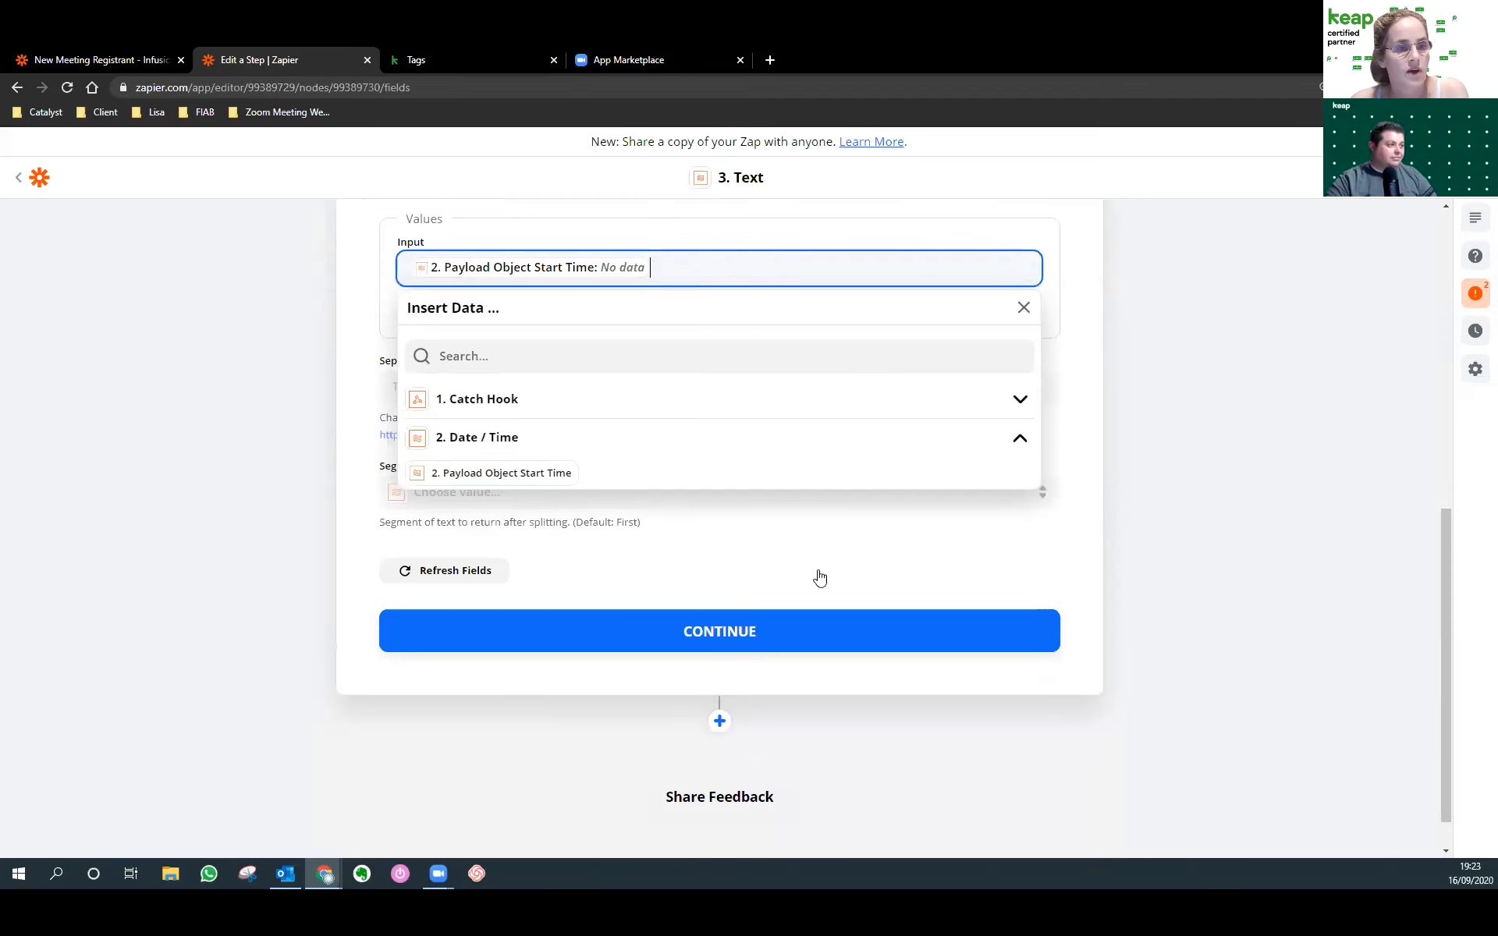
pyautogui.scroll(7, 562, 569)
# Test the Date / Time step and confirm it outputs September 17 2020 09:00:00.
pyautogui.click(484, 369)
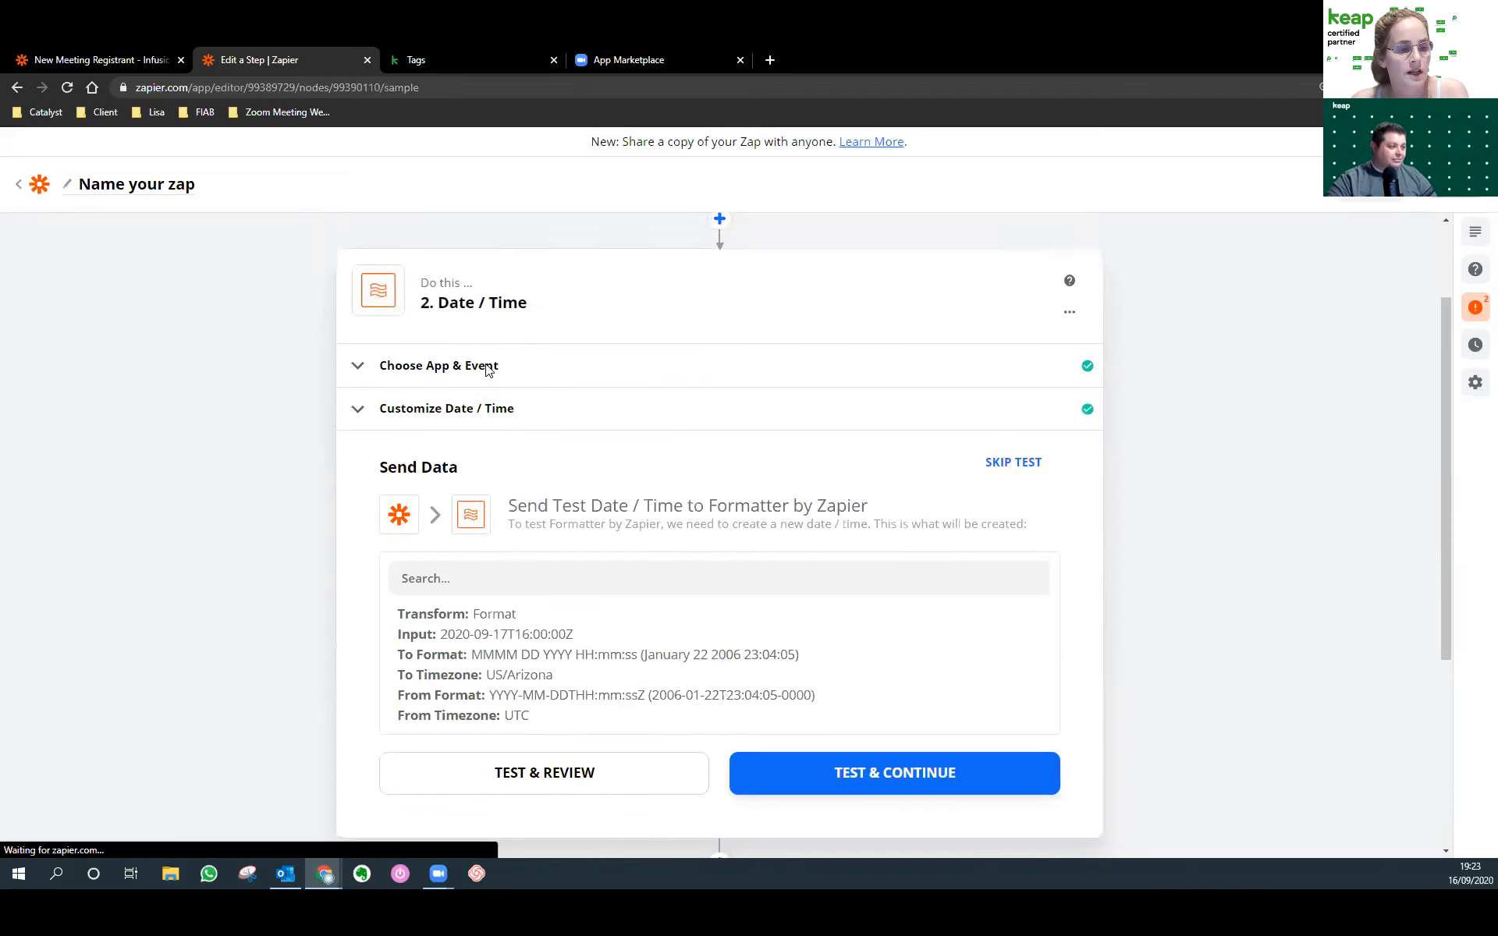
pyautogui.scroll(-4, 523, 444)
pyautogui.click(535, 457)
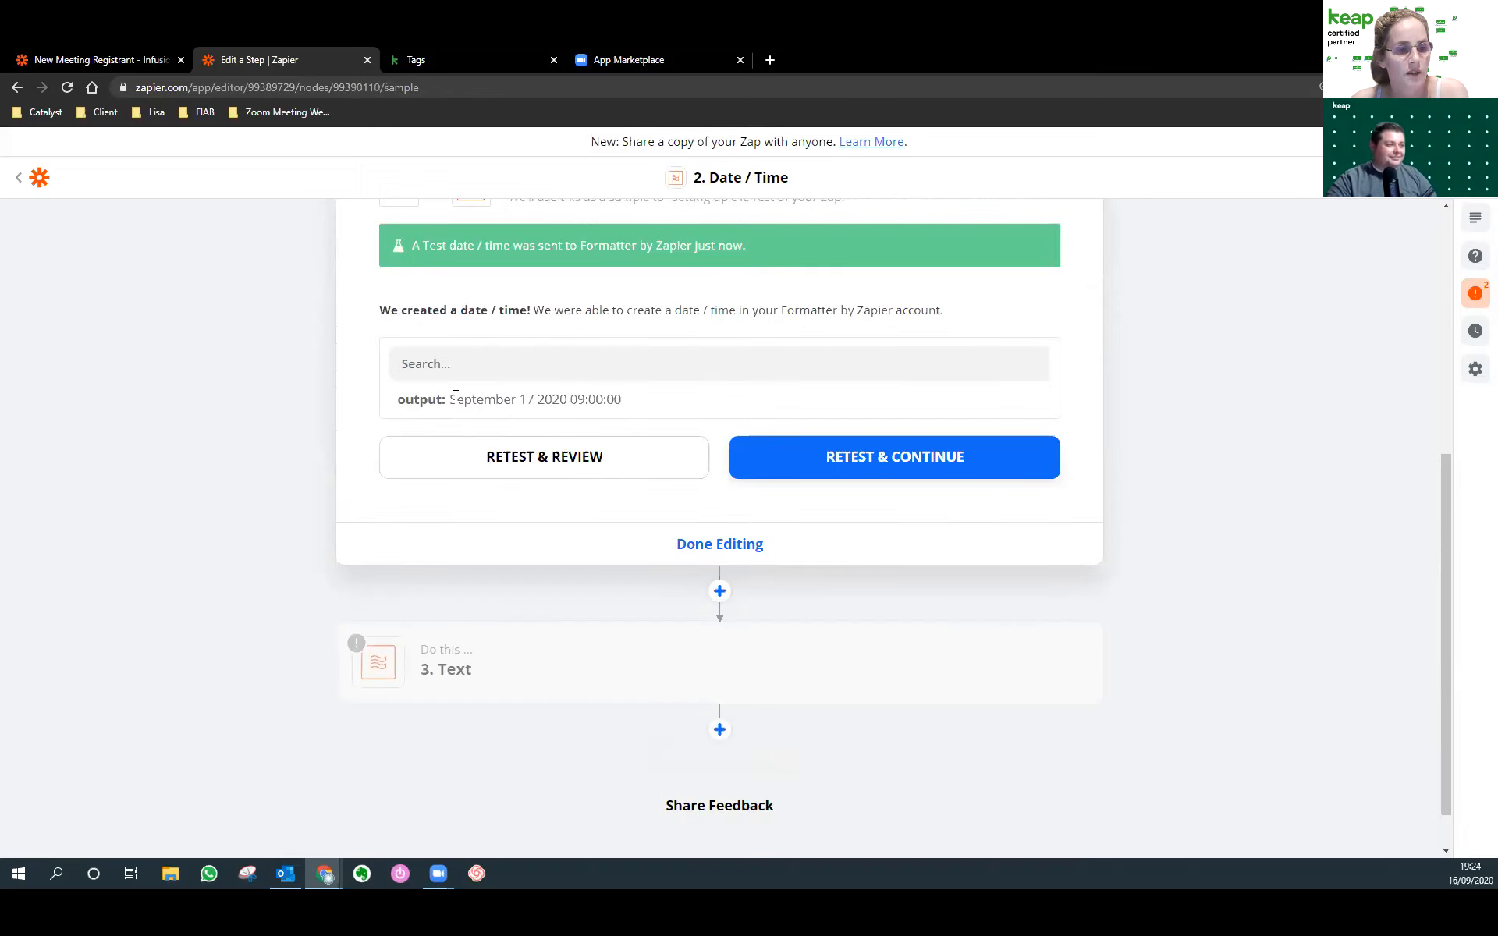
pyautogui.moveTo(456, 396); pyautogui.dragTo(635, 409)
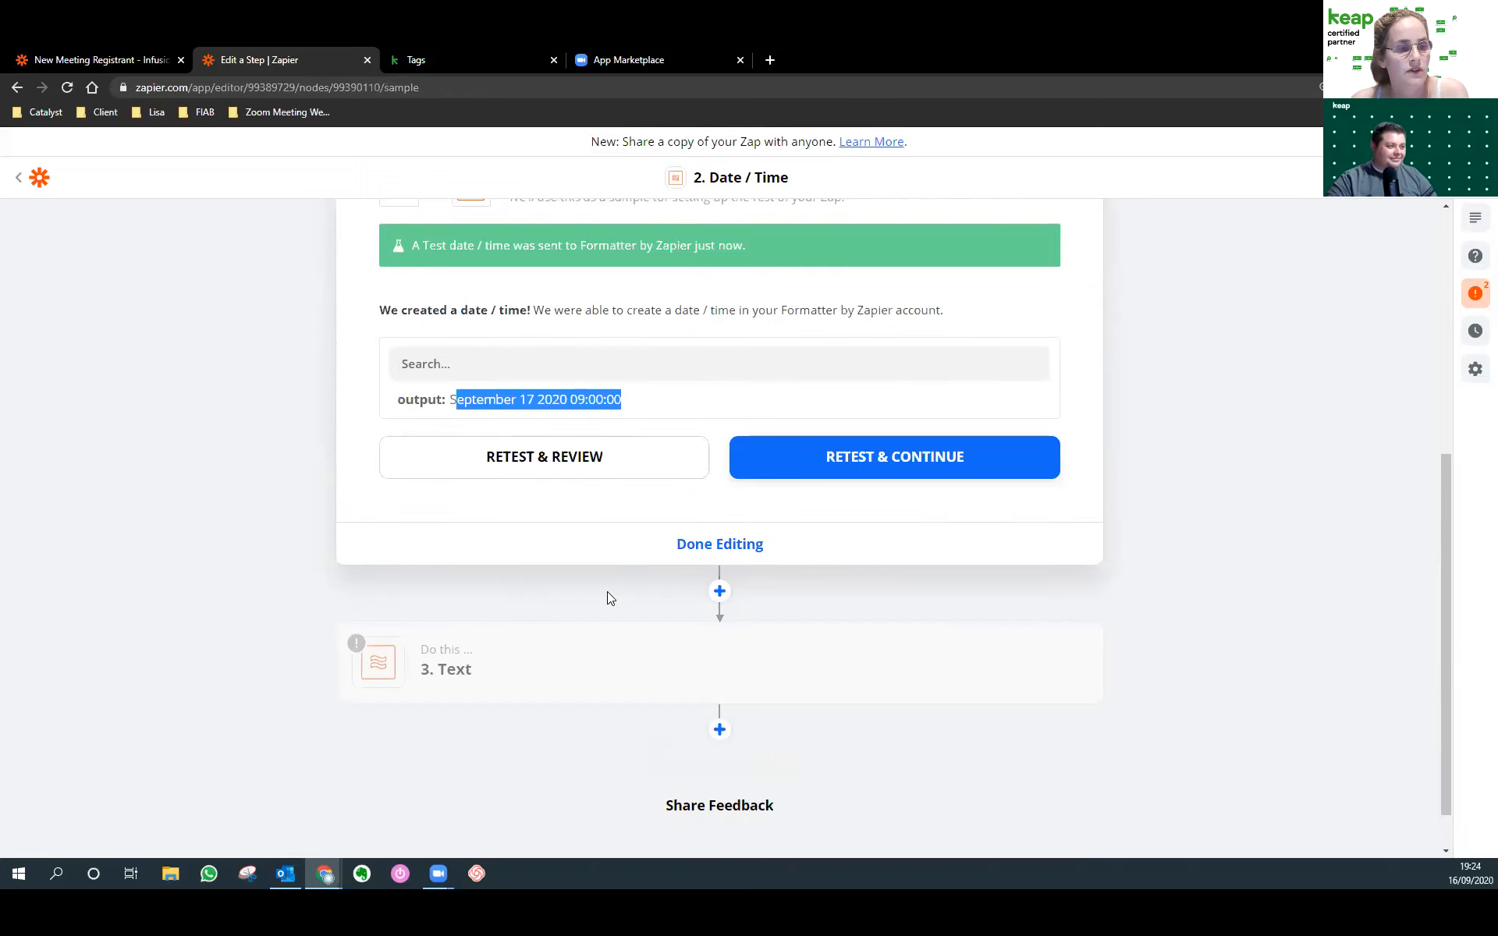
pyautogui.scroll(2, 607, 593)
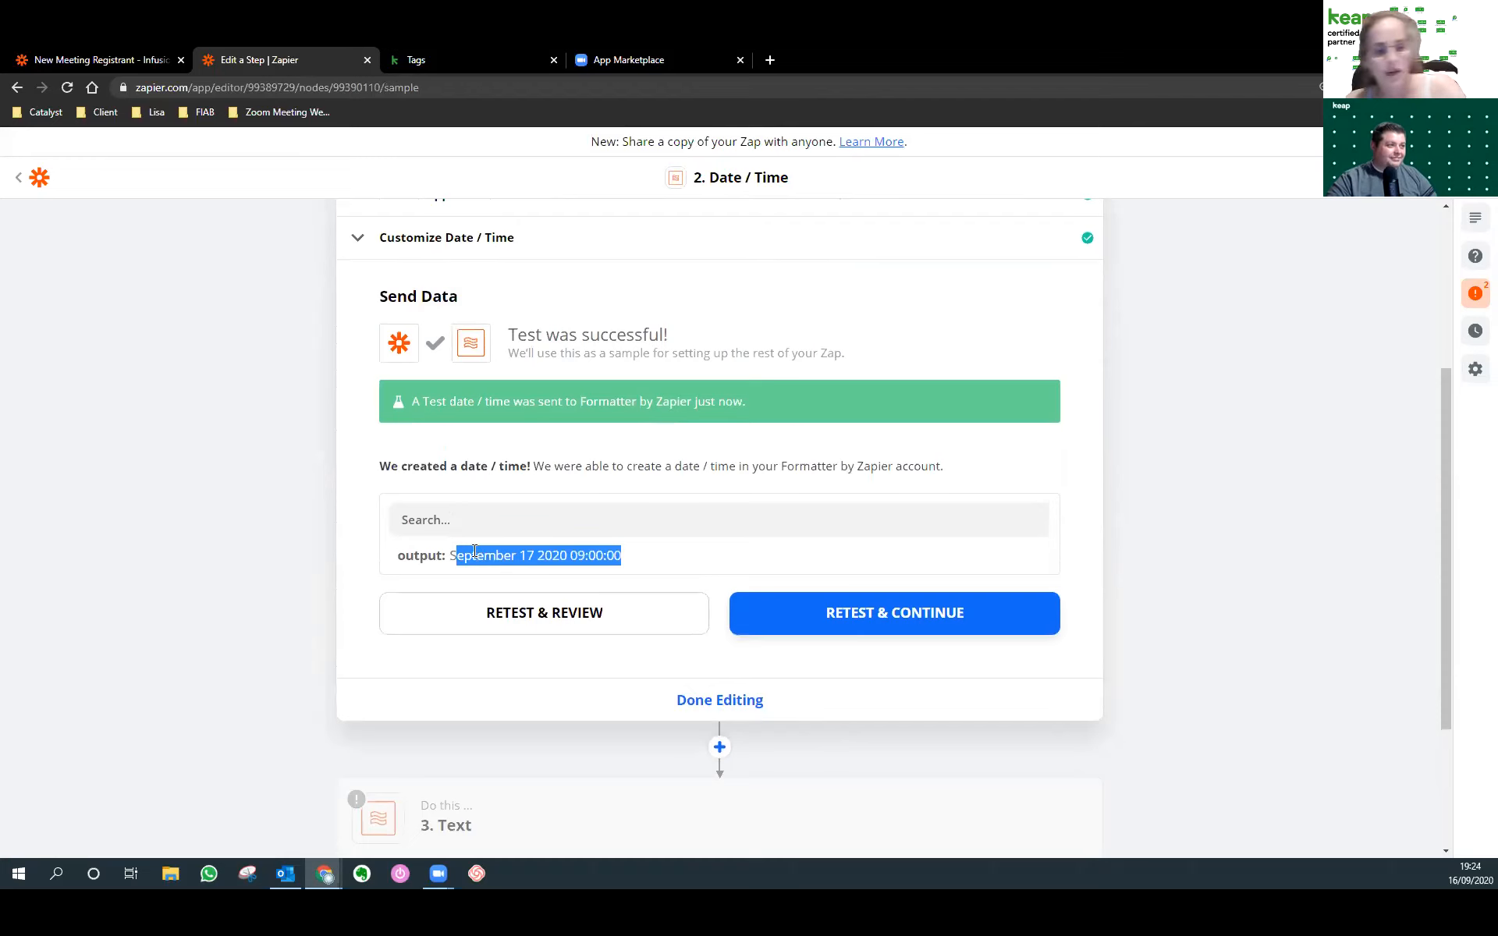
pyautogui.scroll(-2, 548, 700)
pyautogui.click(484, 676)
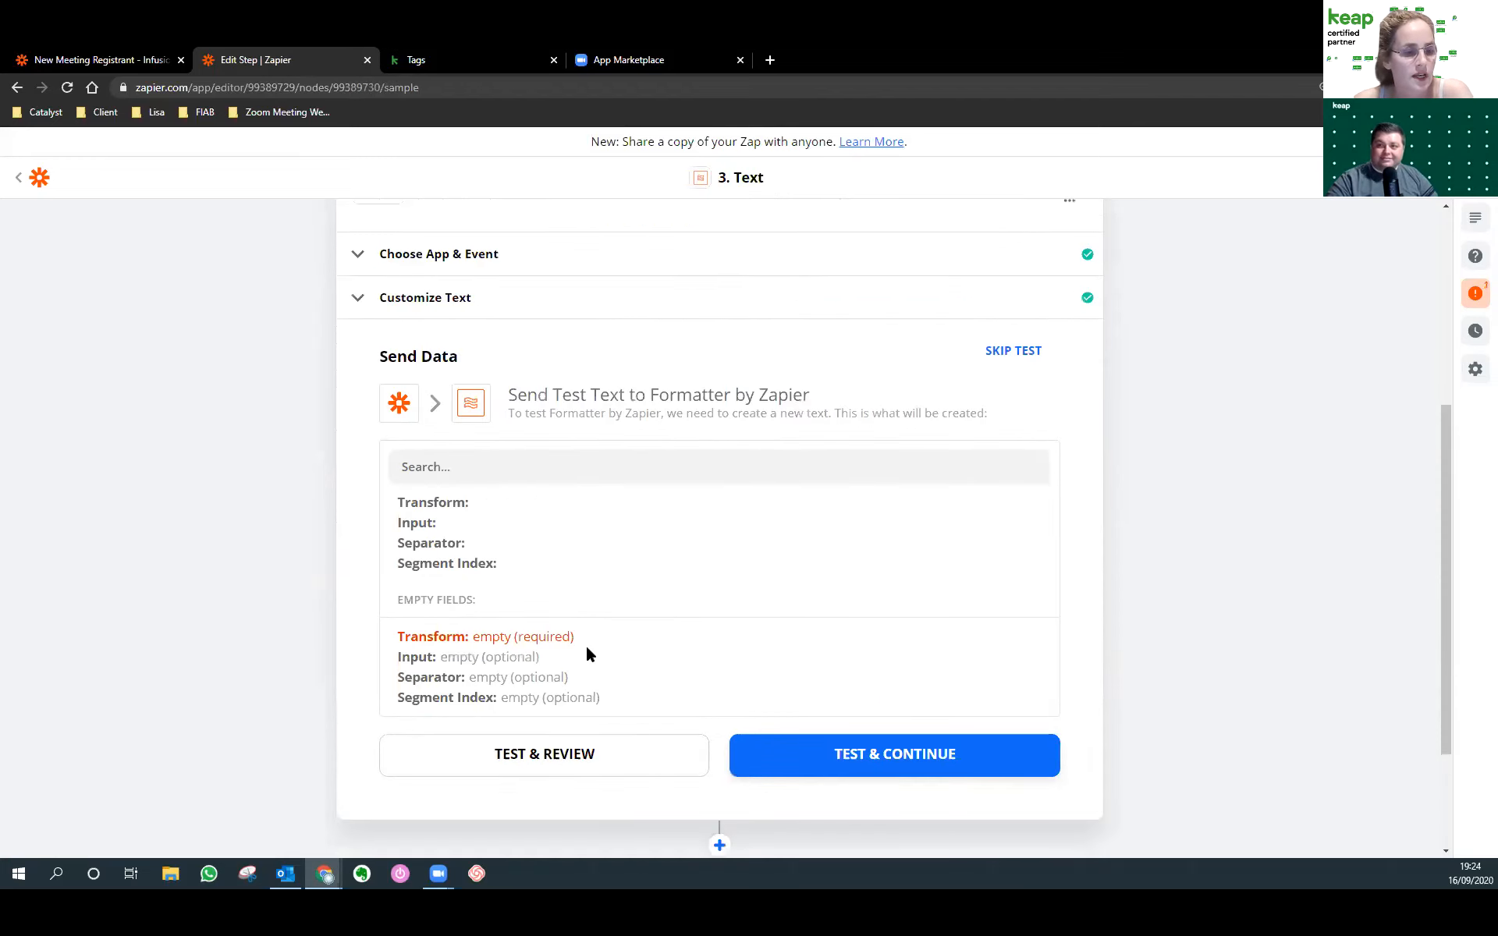
# Configure Split Text with separator 2020 and Segment Index Last.
pyautogui.scroll(-2, 587, 654)
pyautogui.click(546, 606)
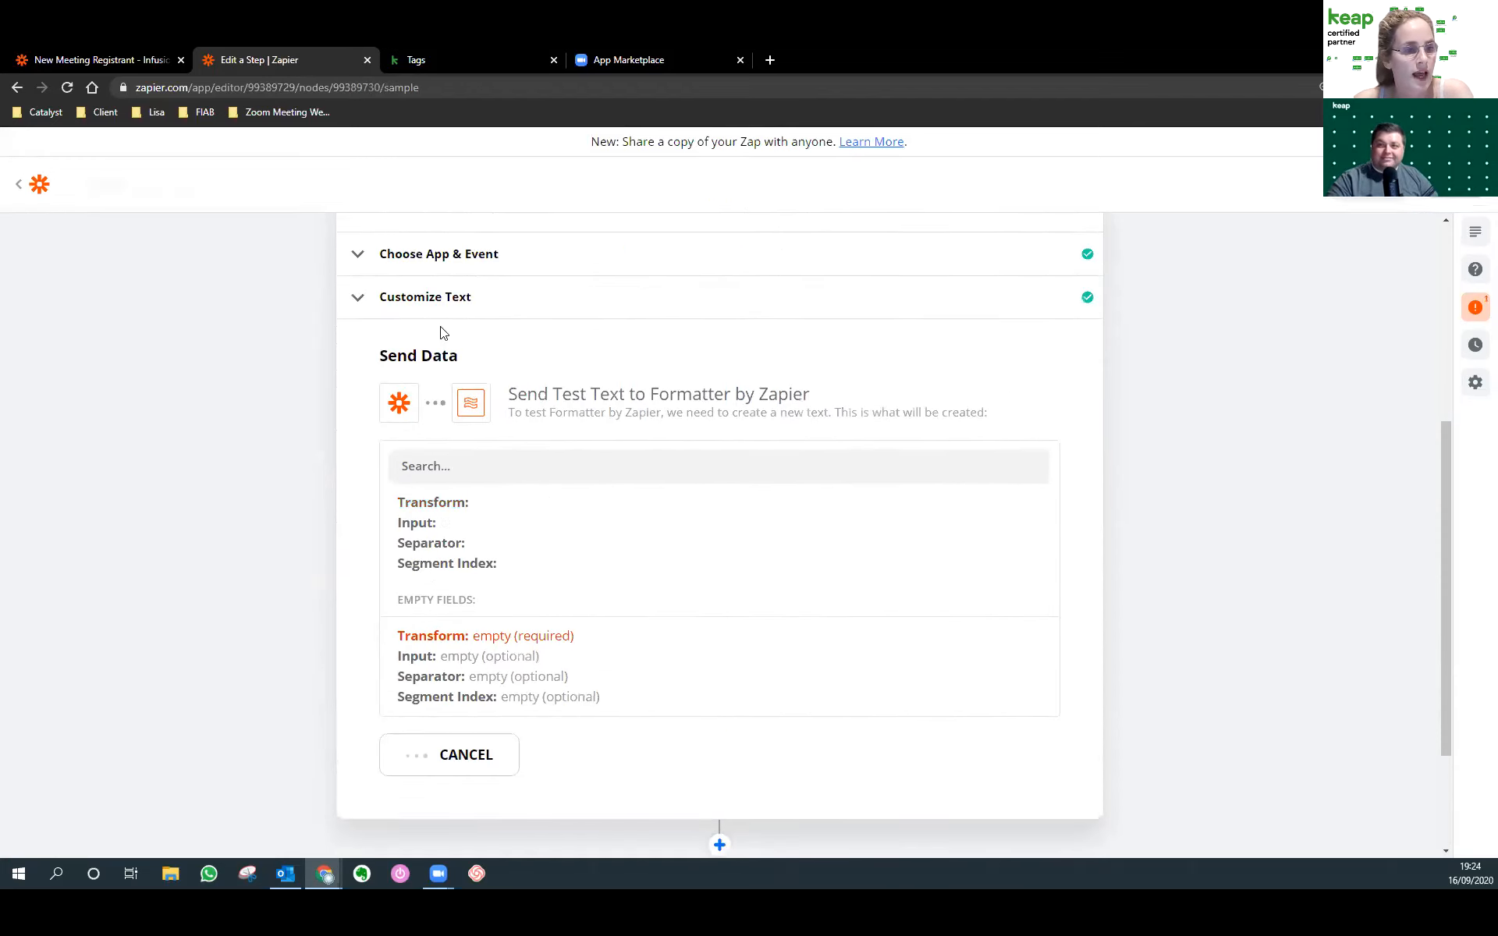
pyautogui.click(437, 300)
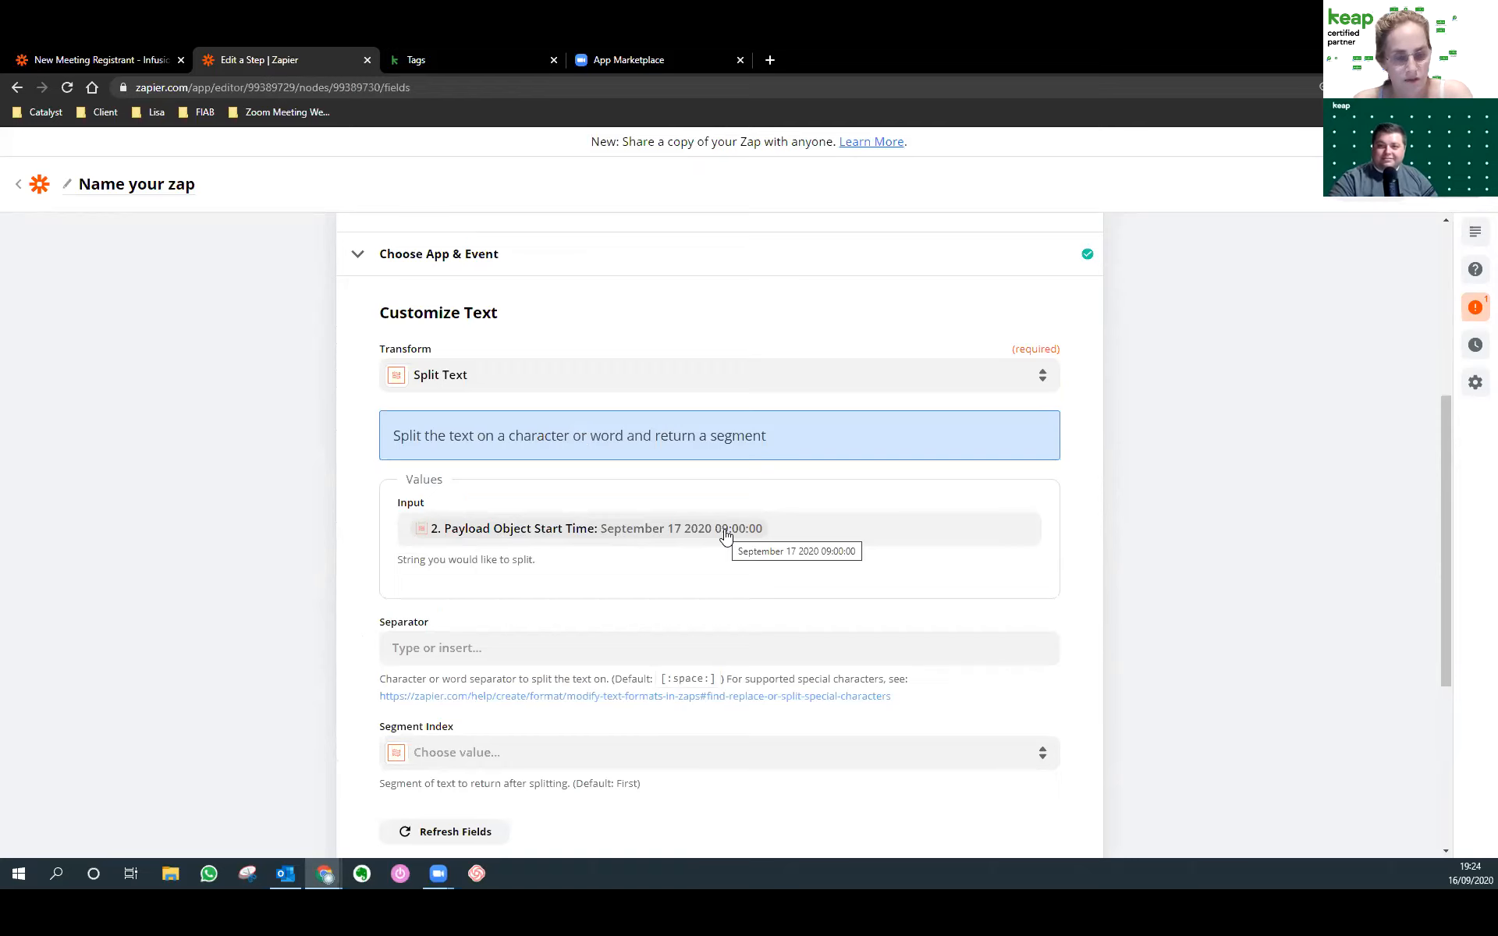
pyautogui.scroll(-1, 719, 533)
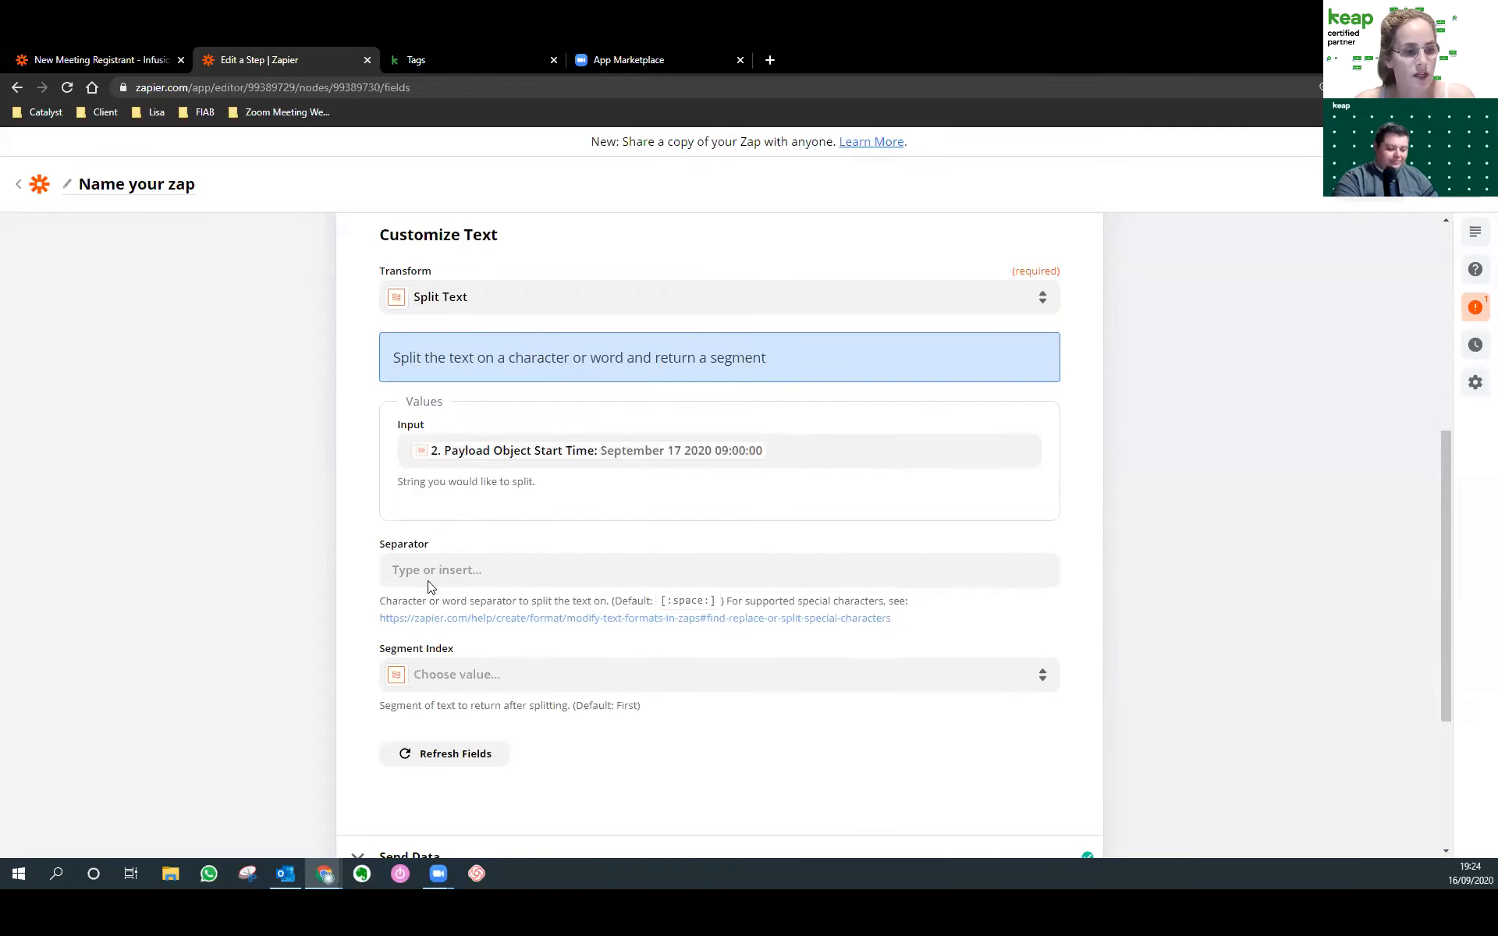
pyautogui.click(428, 578)
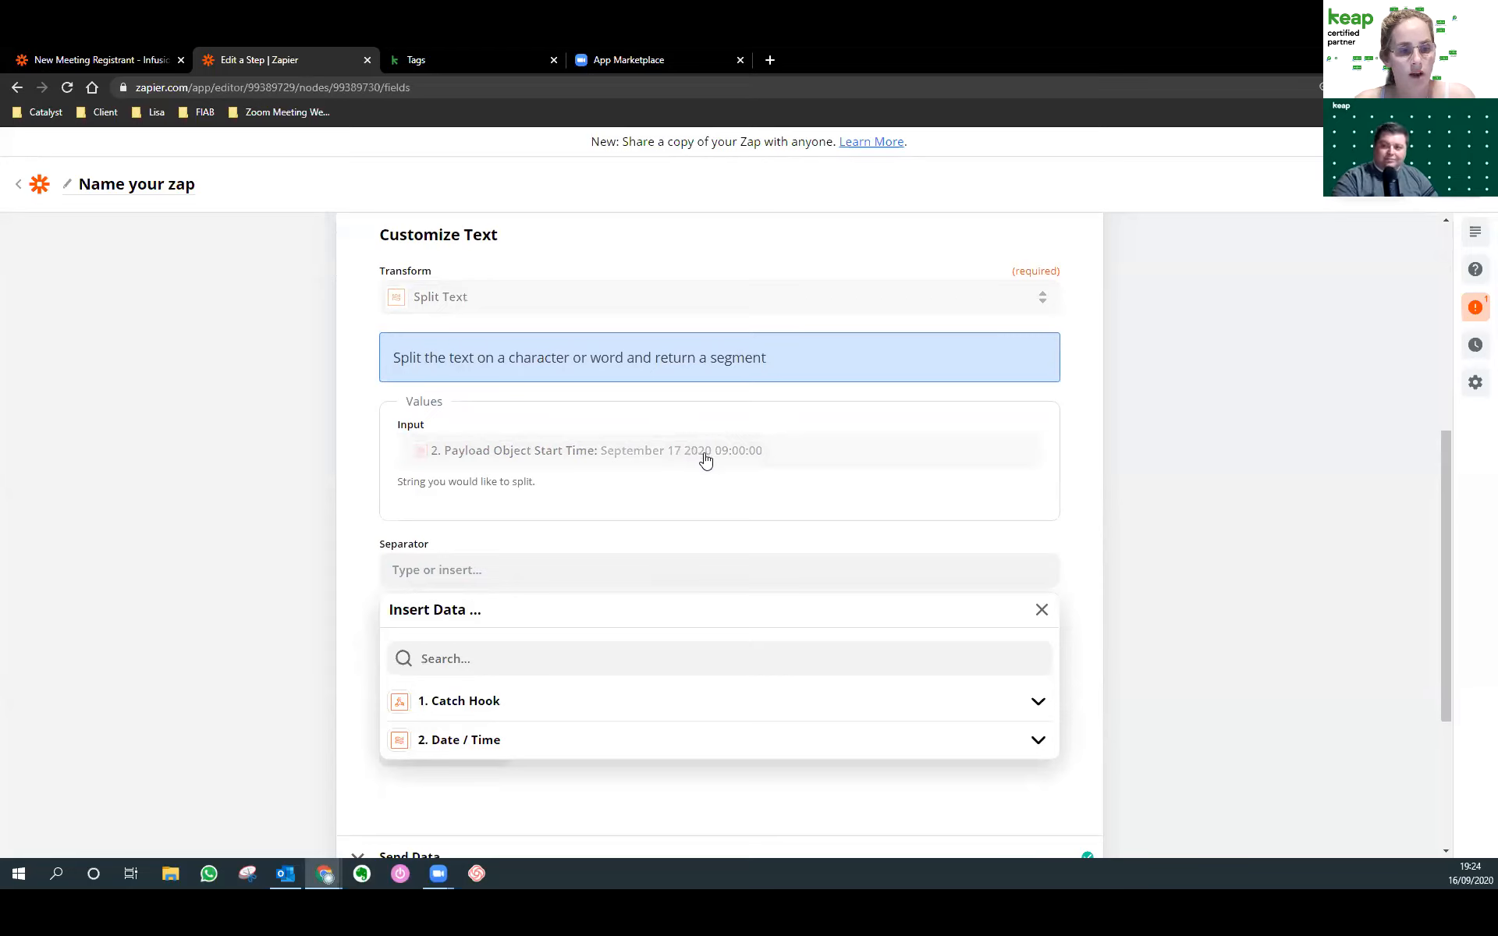
pyautogui.click(495, 569)
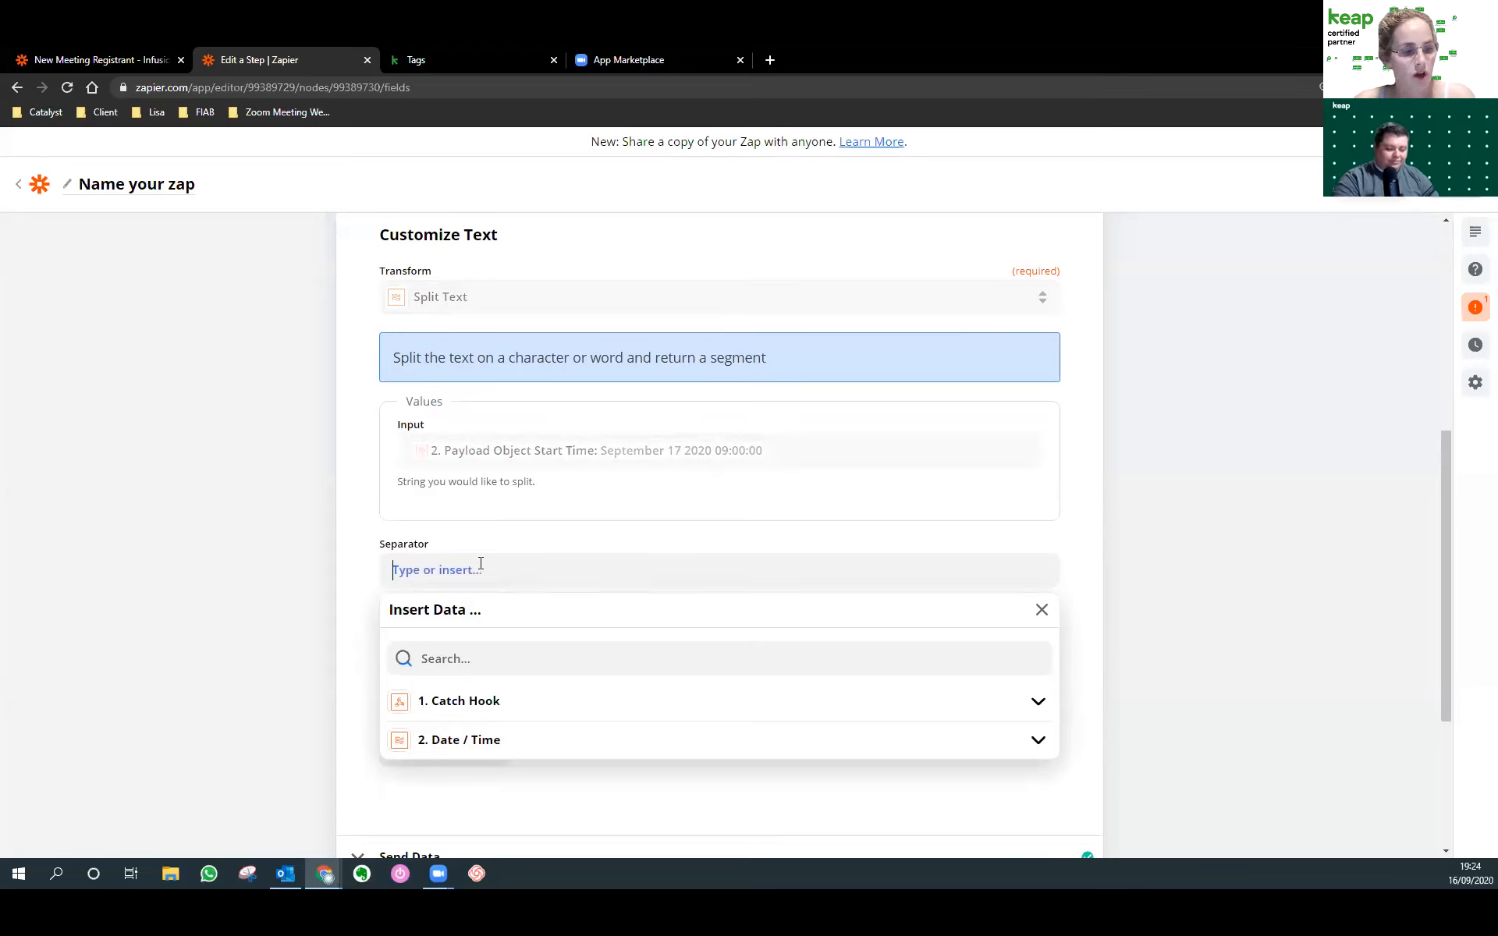
pyautogui.write('2020')
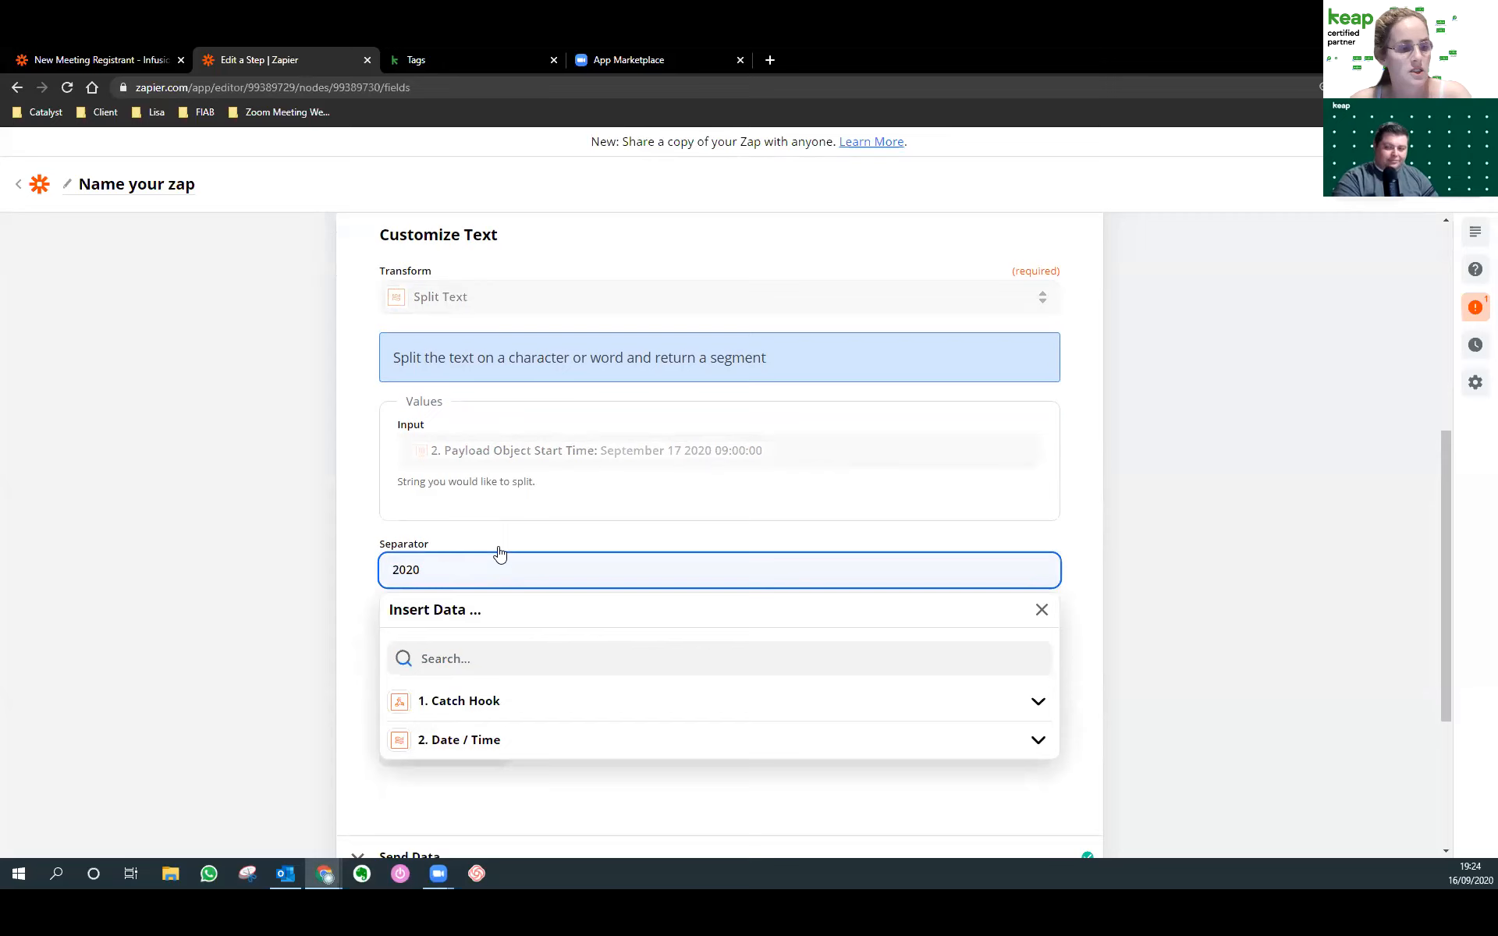
pyautogui.click(350, 601)
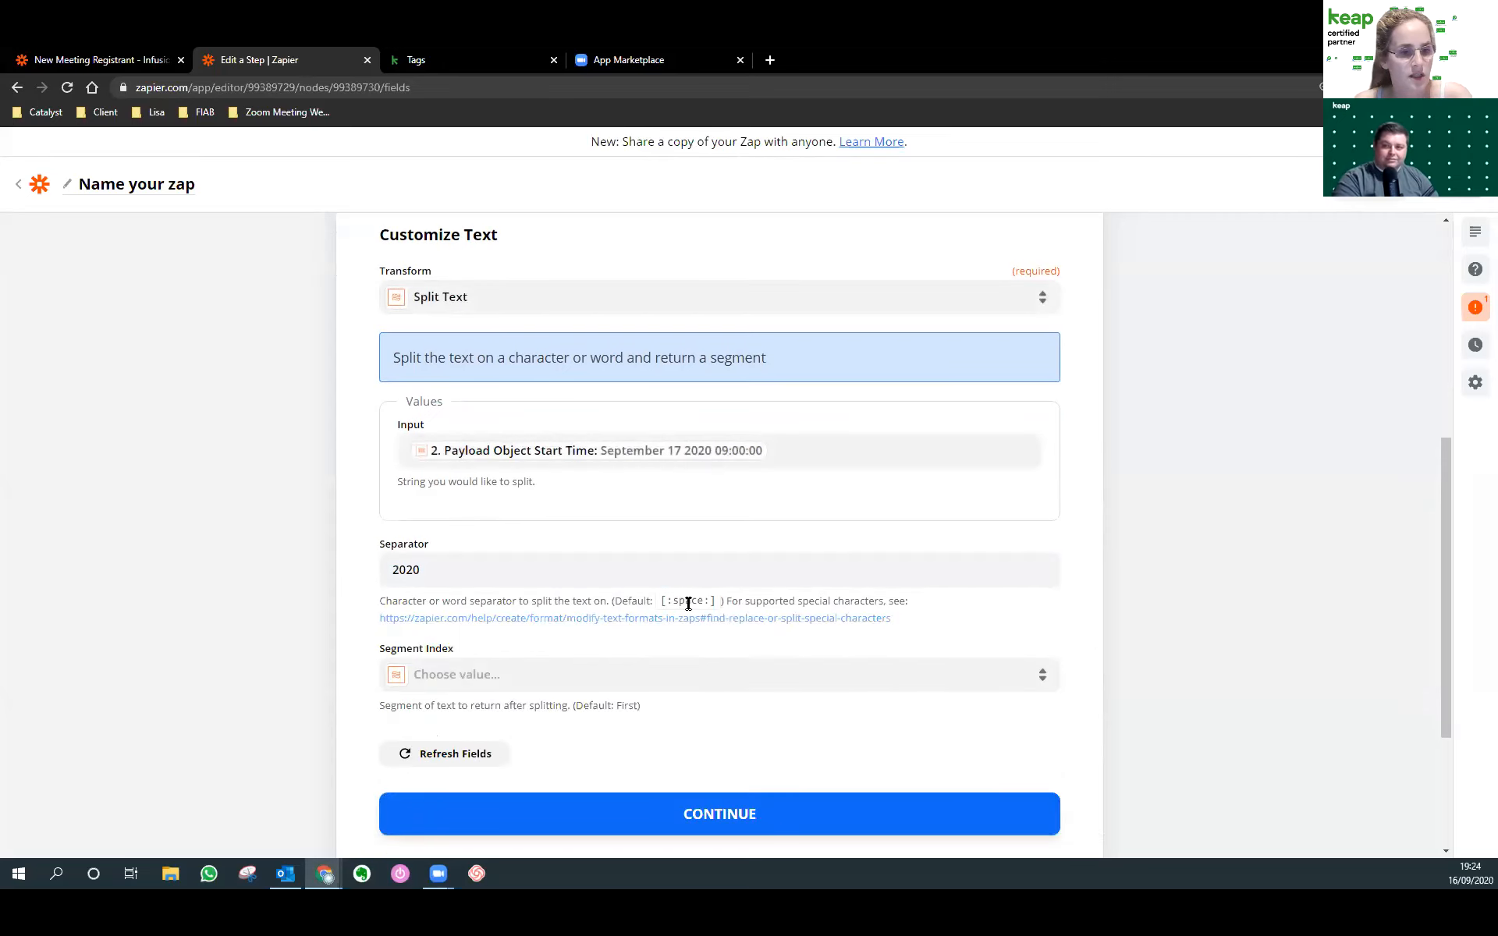
pyautogui.click(478, 676)
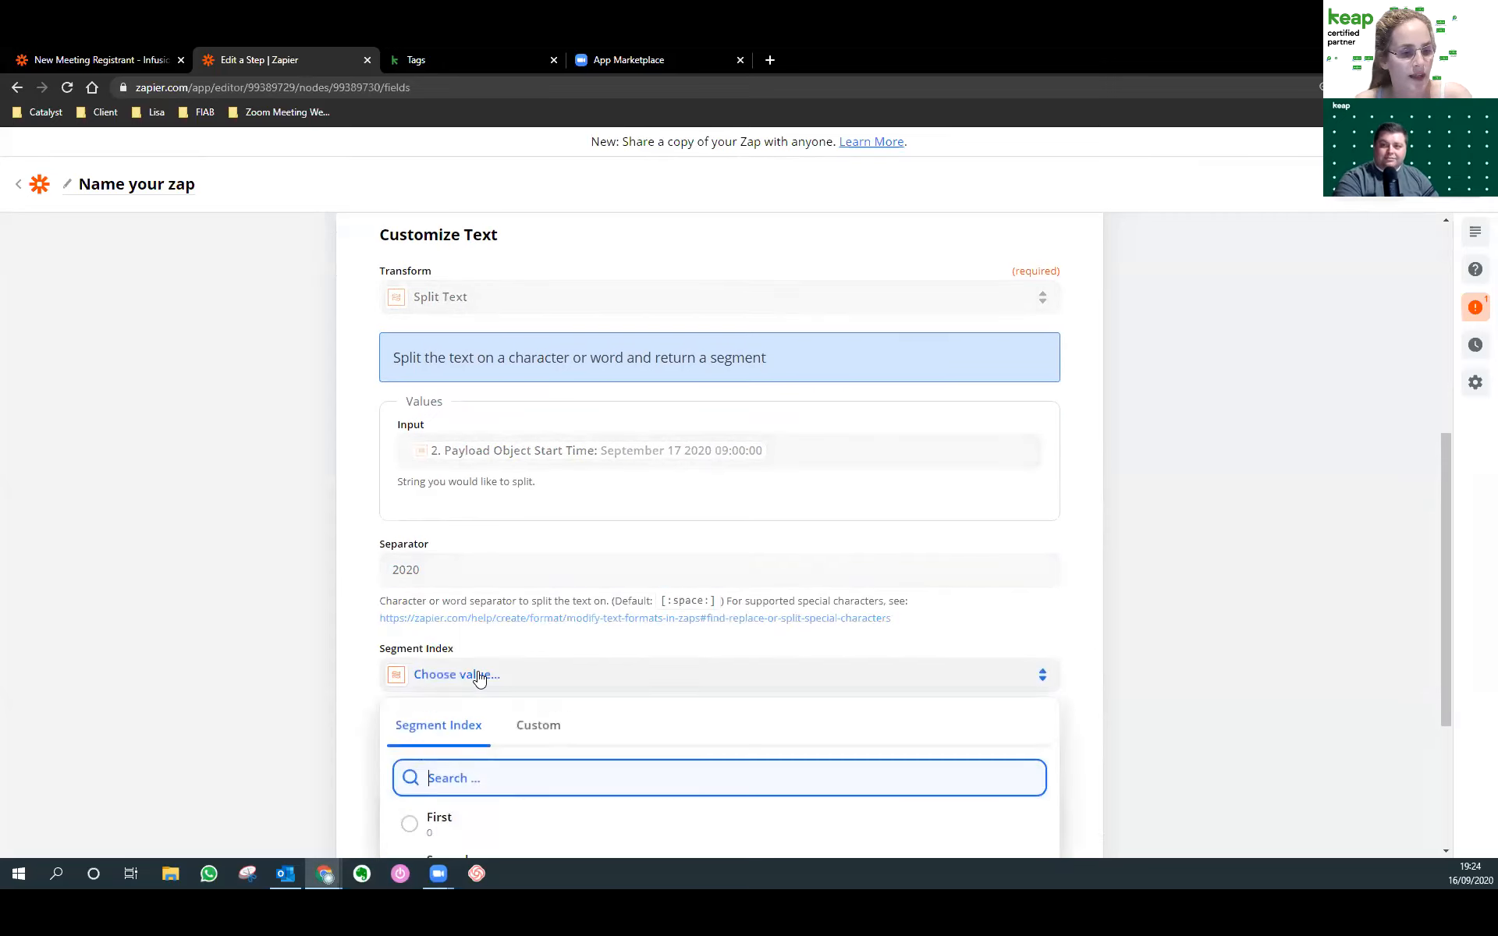
pyautogui.scroll(-2, 479, 694)
pyautogui.click(463, 731)
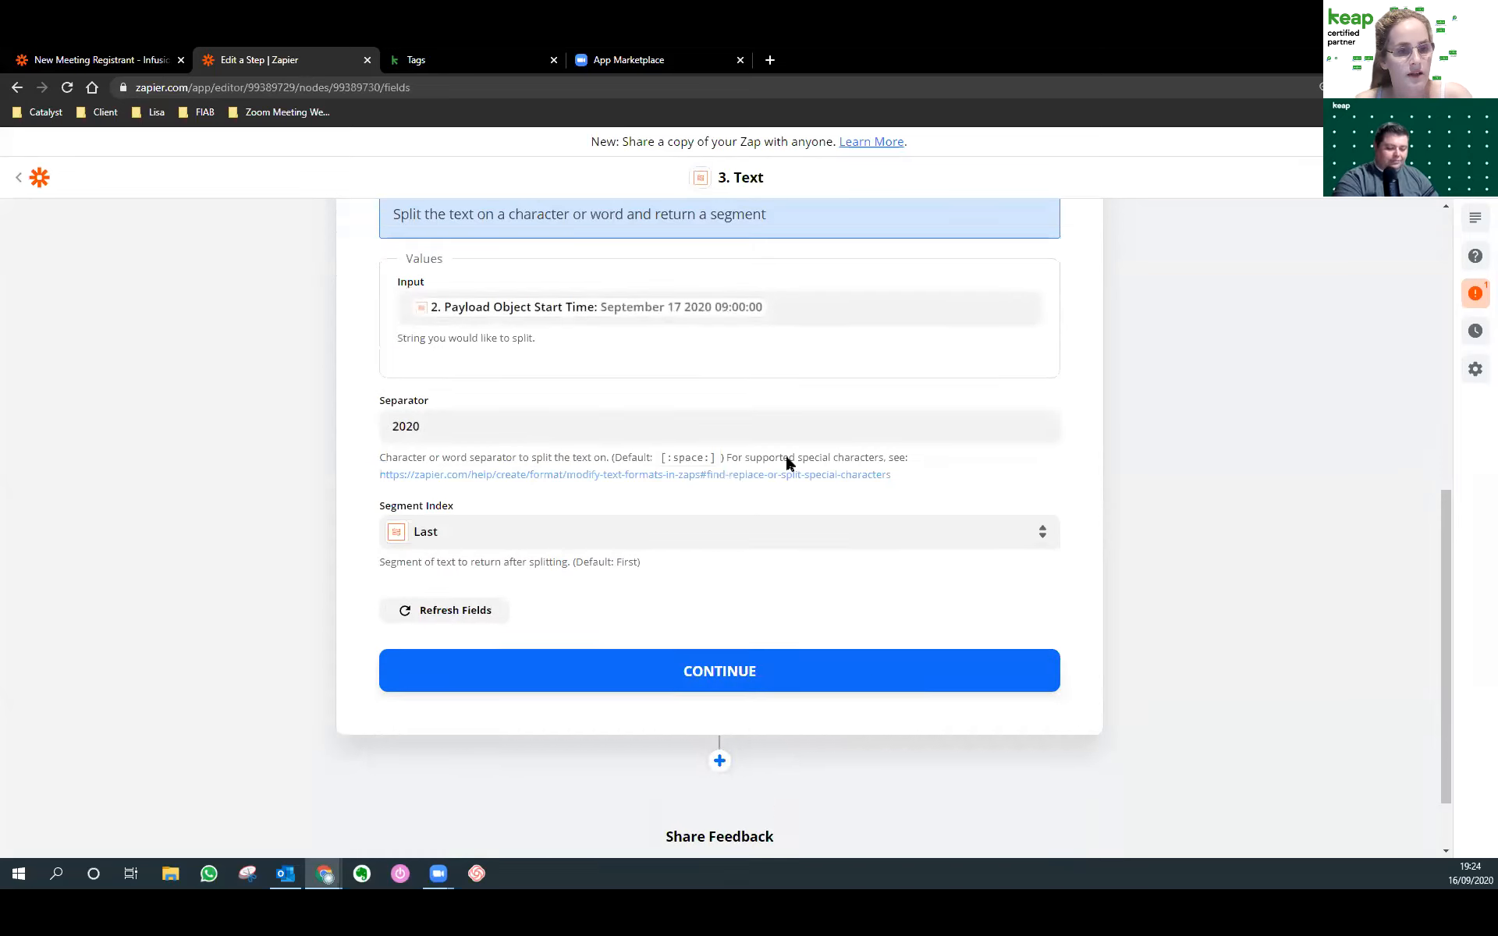
pyautogui.scroll(2, 787, 463)
pyautogui.scroll(-3, 836, 565)
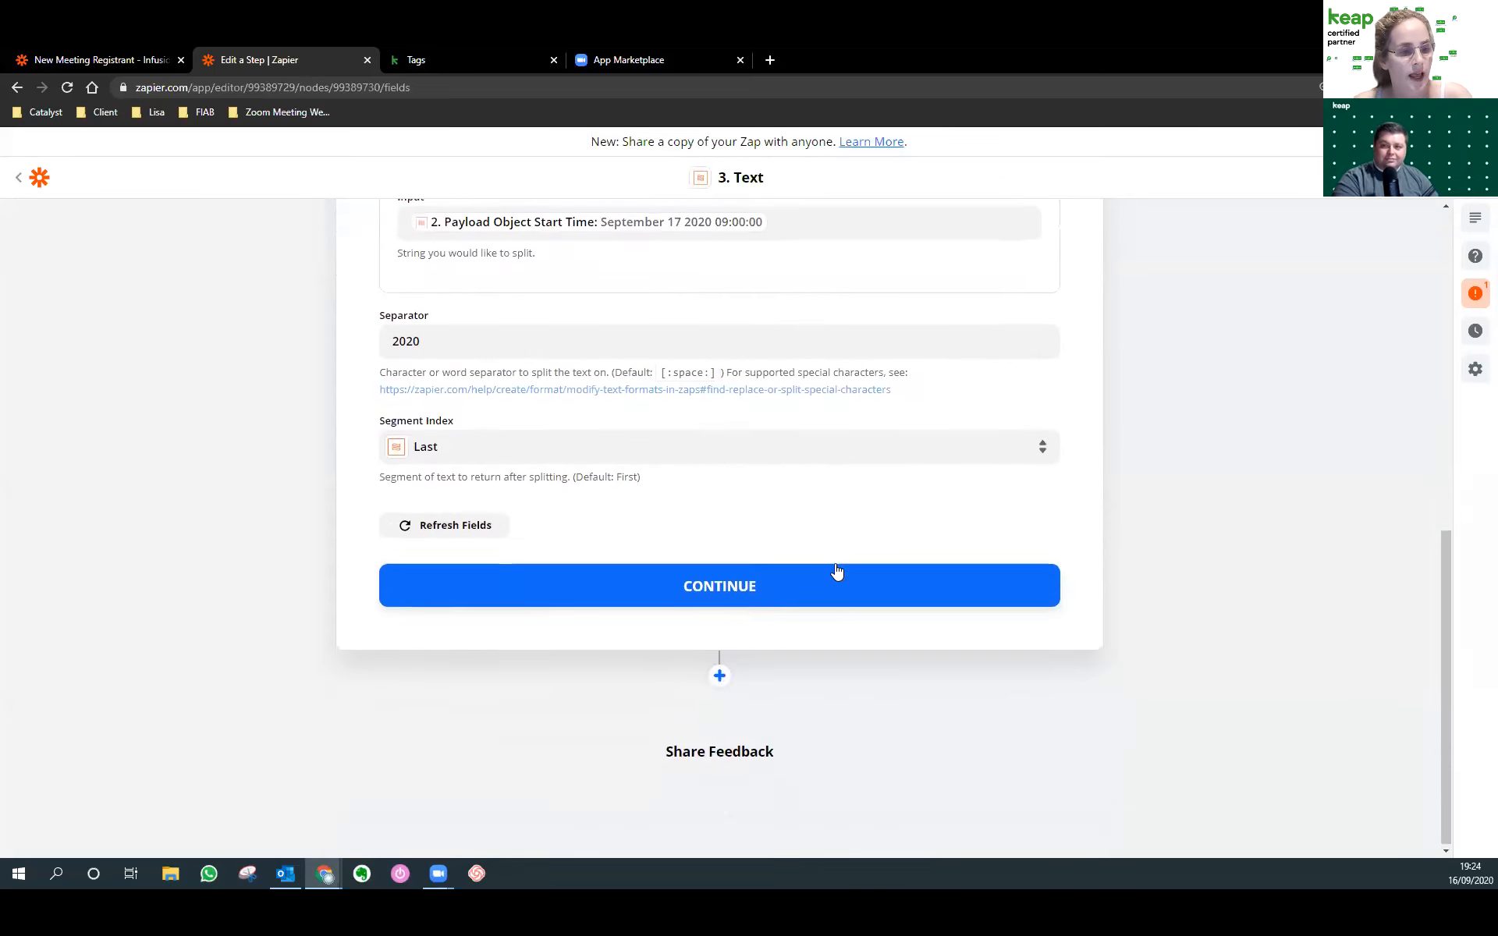
pyautogui.click(518, 585)
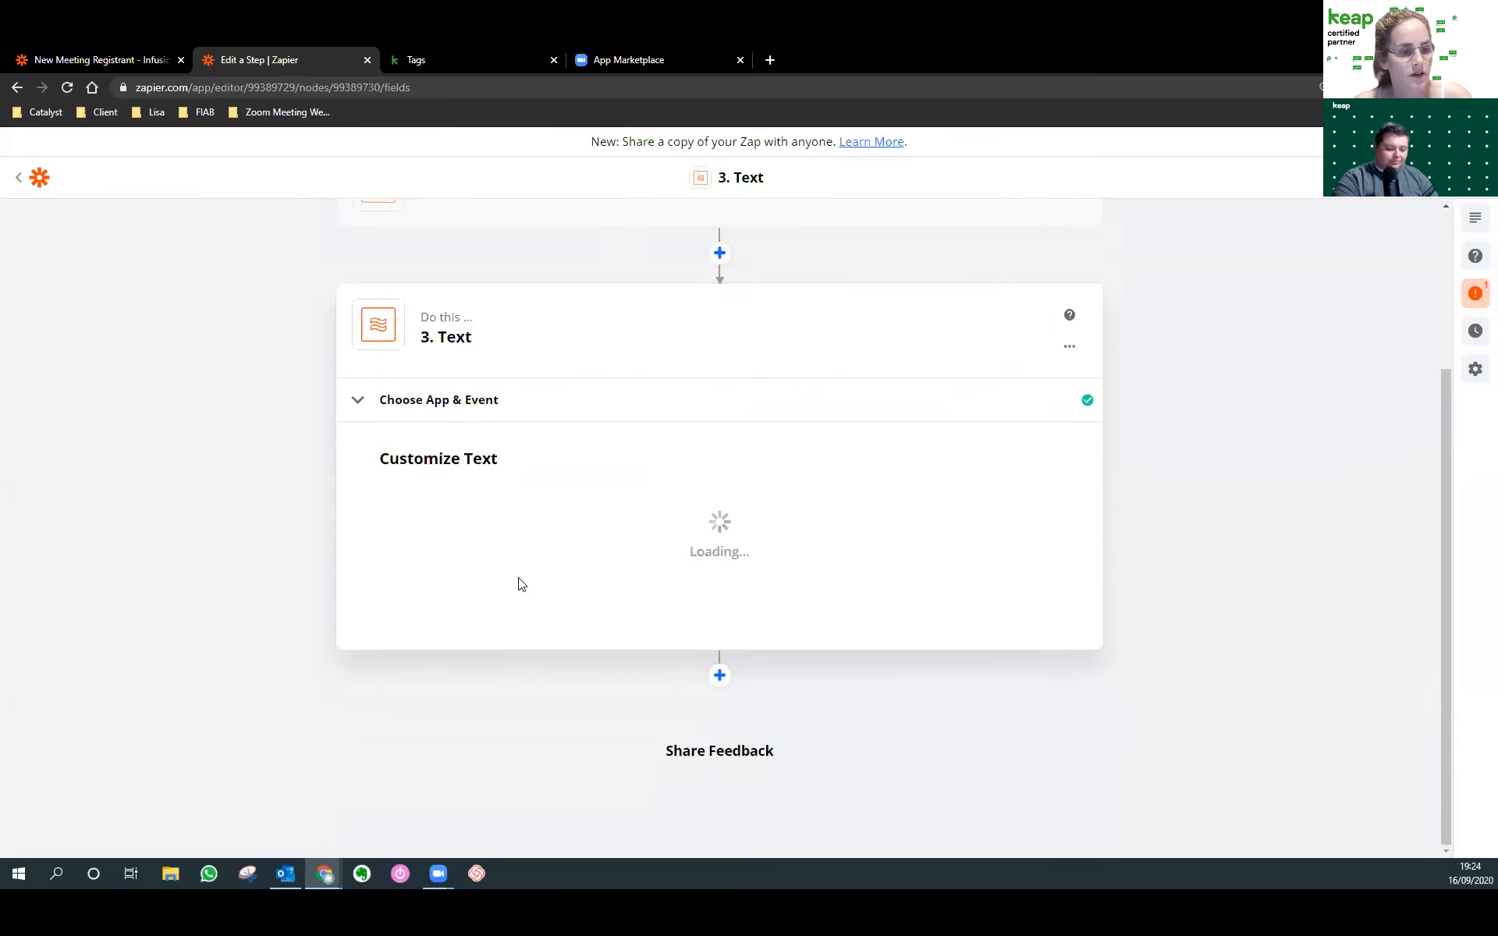
# Retest the Text step and confirm the output is 09:00:00.
pyautogui.scroll(-2, 484, 751)
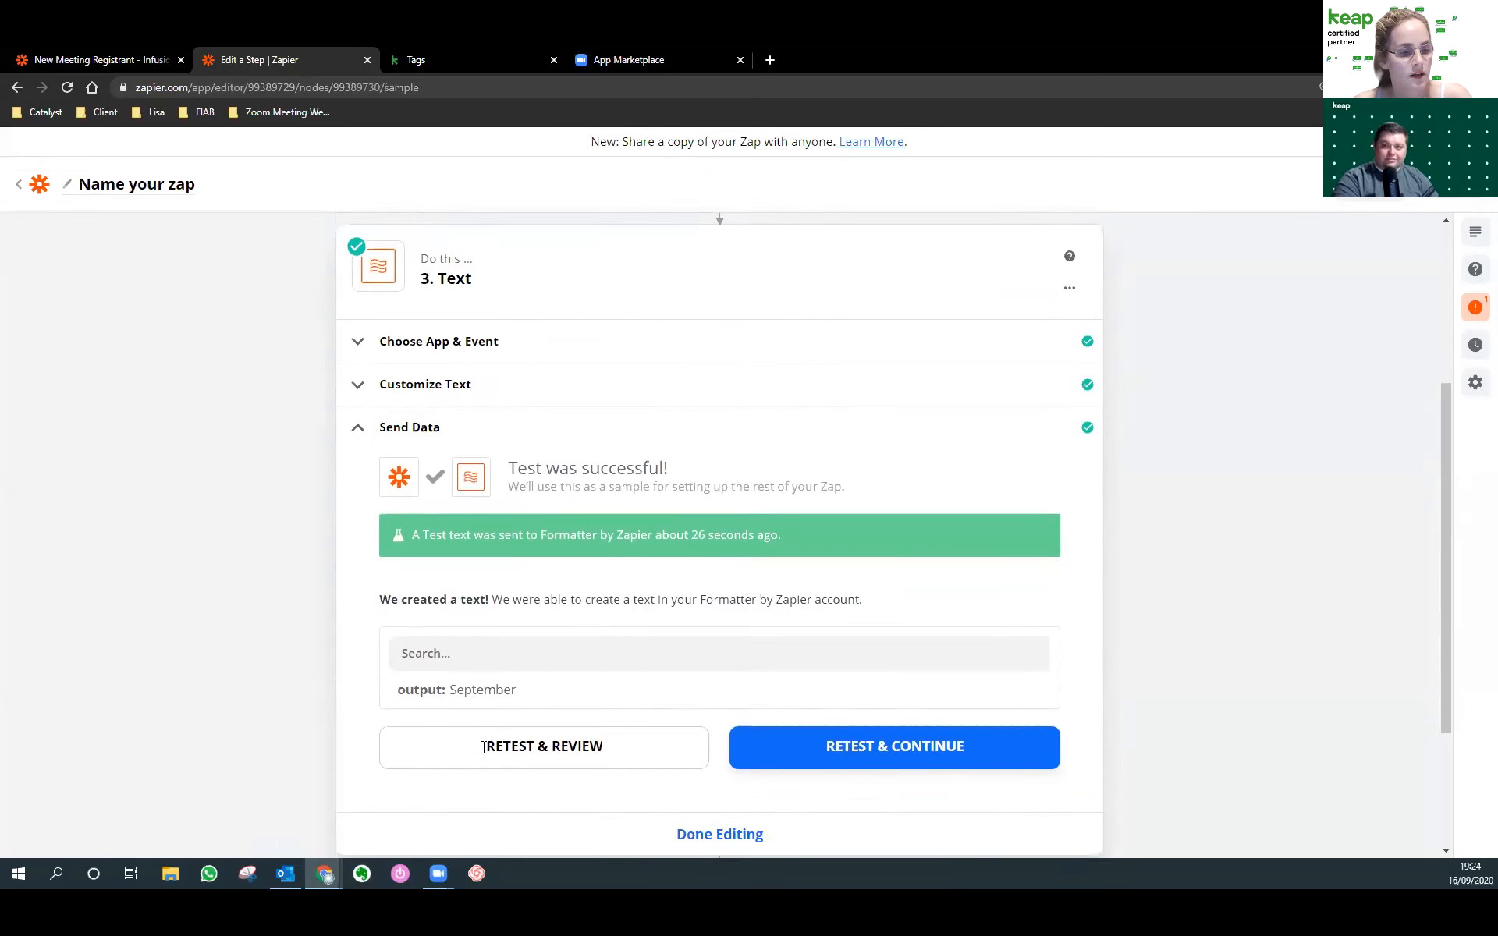
pyautogui.scroll(-1, 501, 663)
pyautogui.click(502, 662)
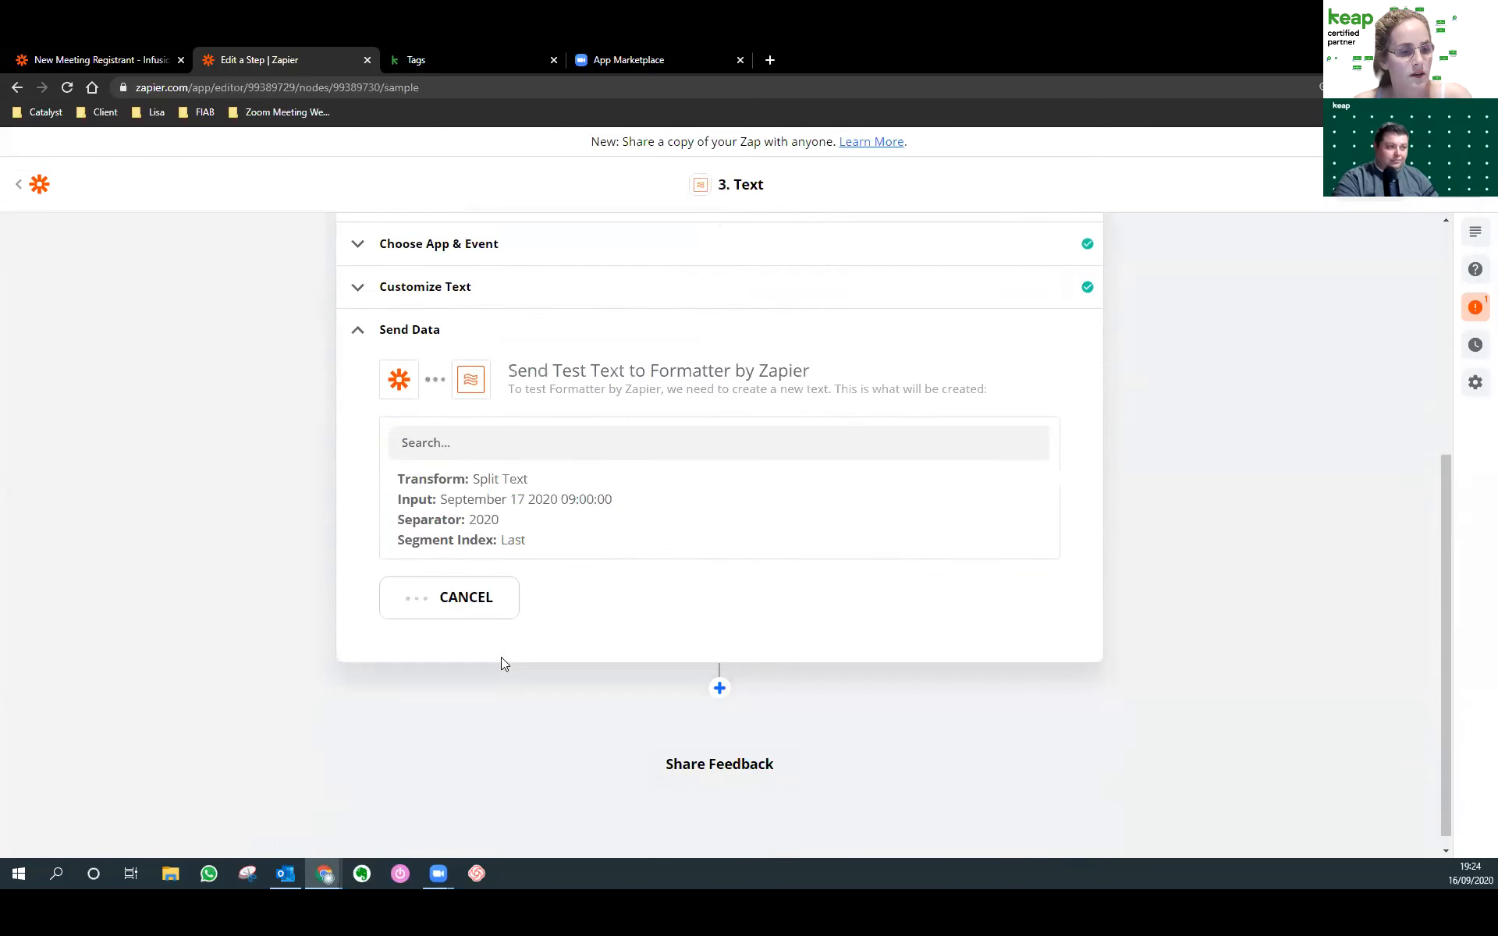
pyautogui.moveTo(495, 591); pyautogui.dragTo(451, 592)
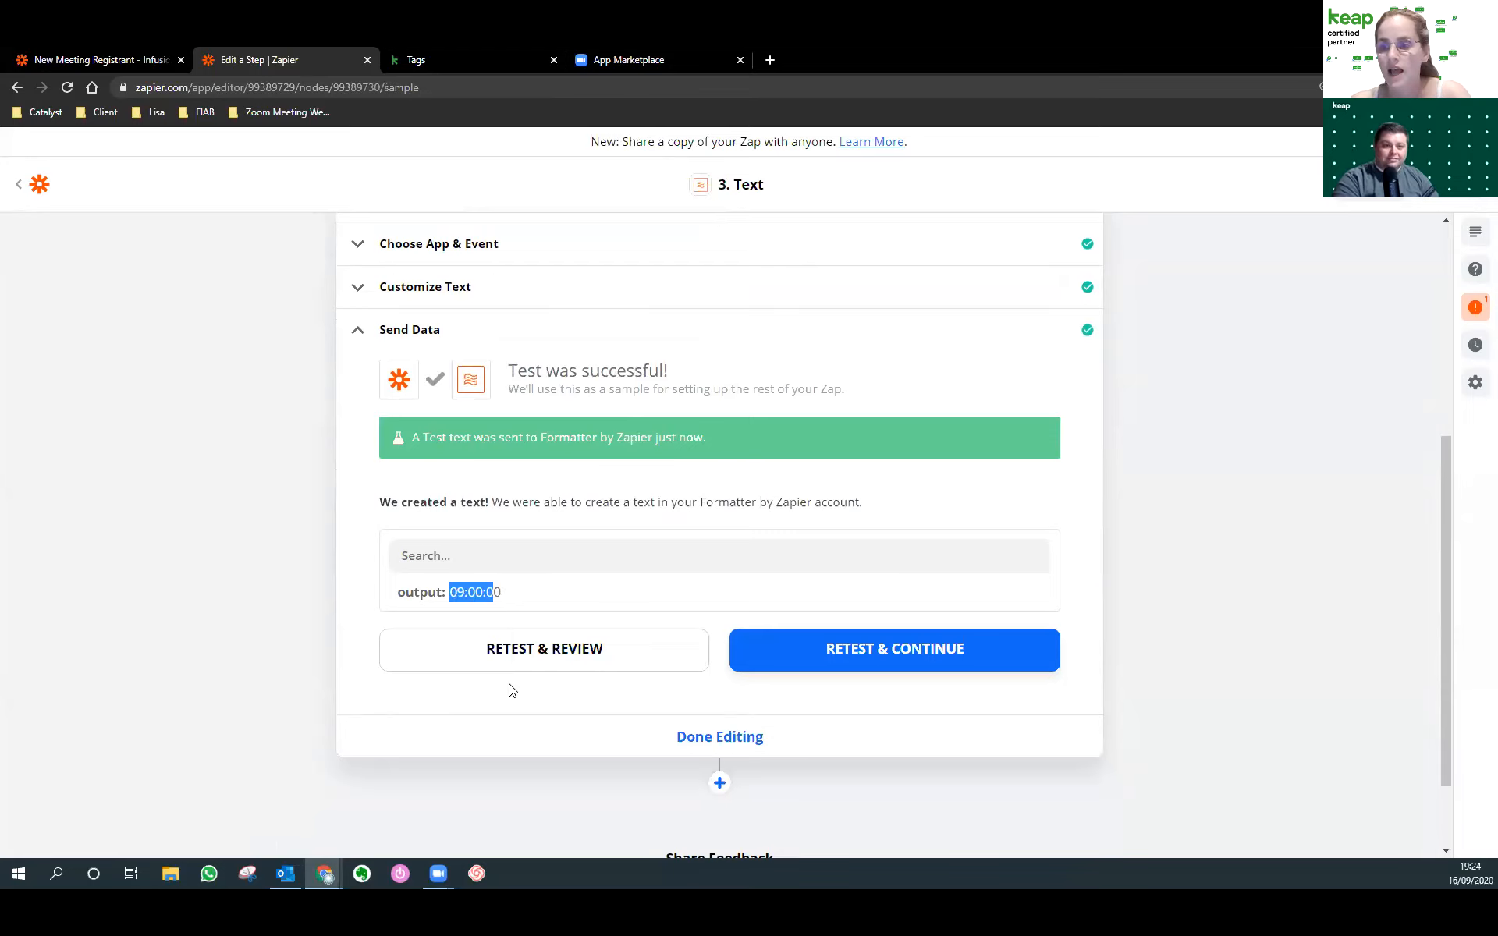
pyautogui.scroll(-2, 513, 680)
pyautogui.scroll(2, 513, 681)
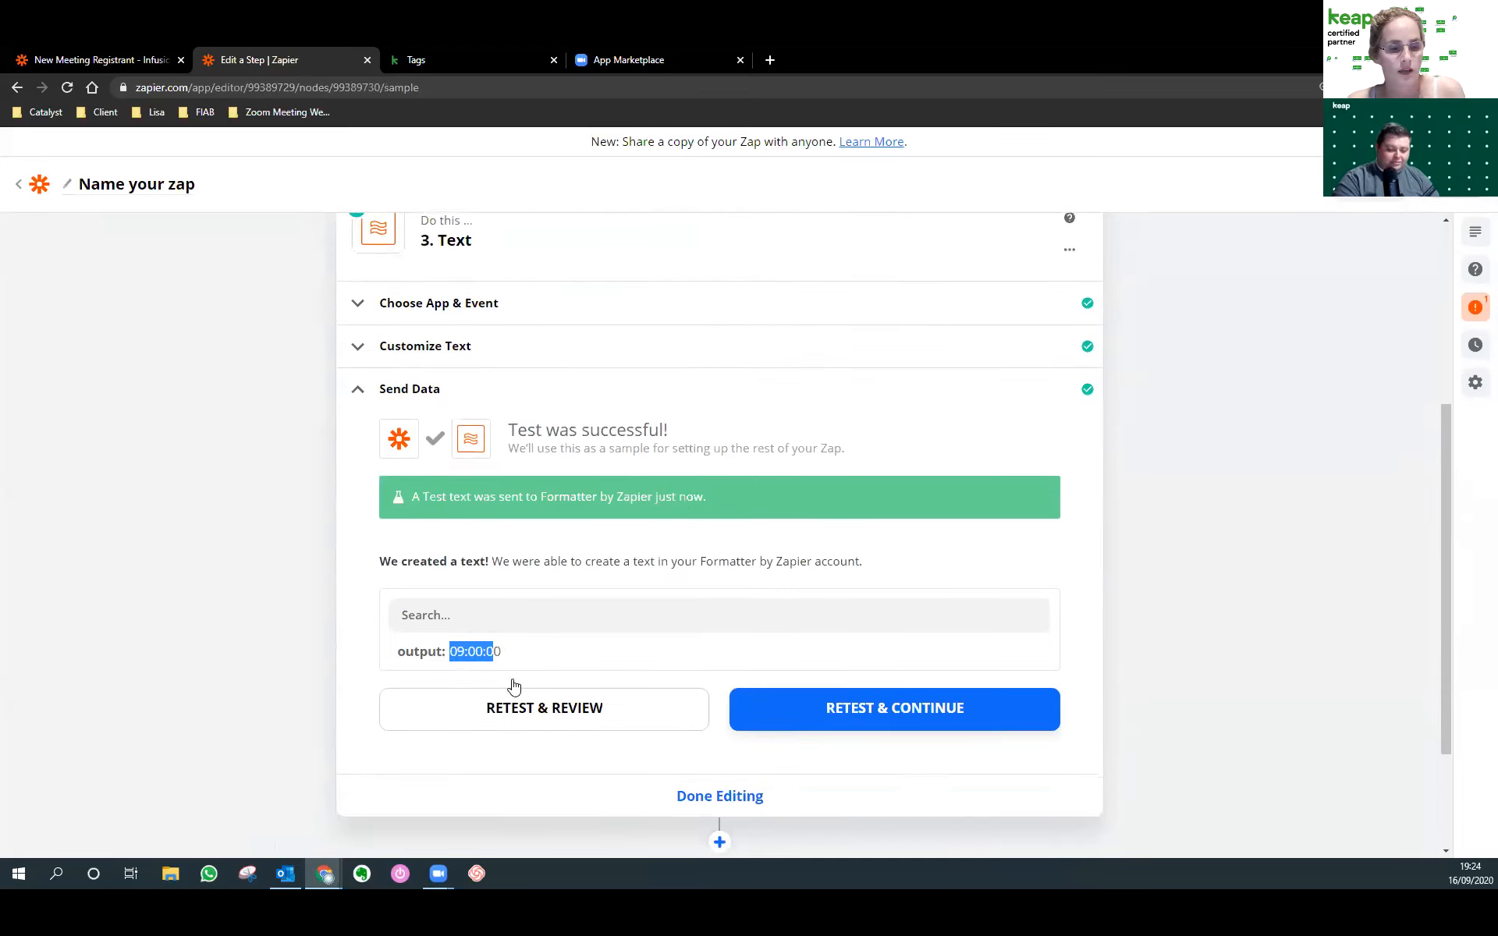
pyautogui.scroll(-2, 593, 691)
pyautogui.click(716, 681)
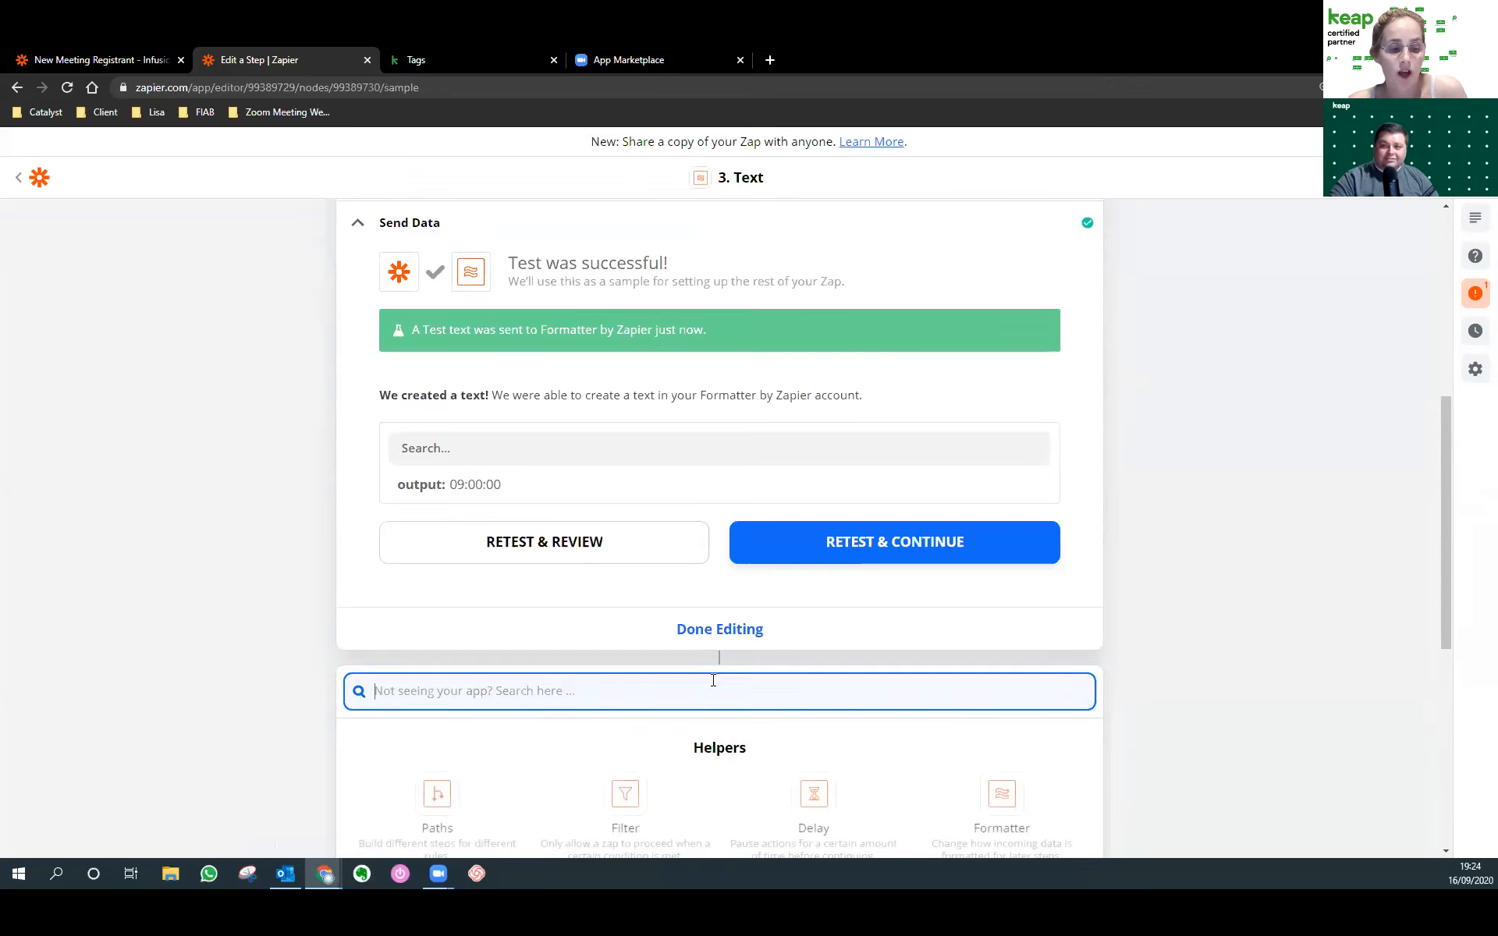
# Add a Keap Create or Update Contact action connected to the second Keap account.
pyautogui.scroll(-3, 713, 681)
pyautogui.write('keap')
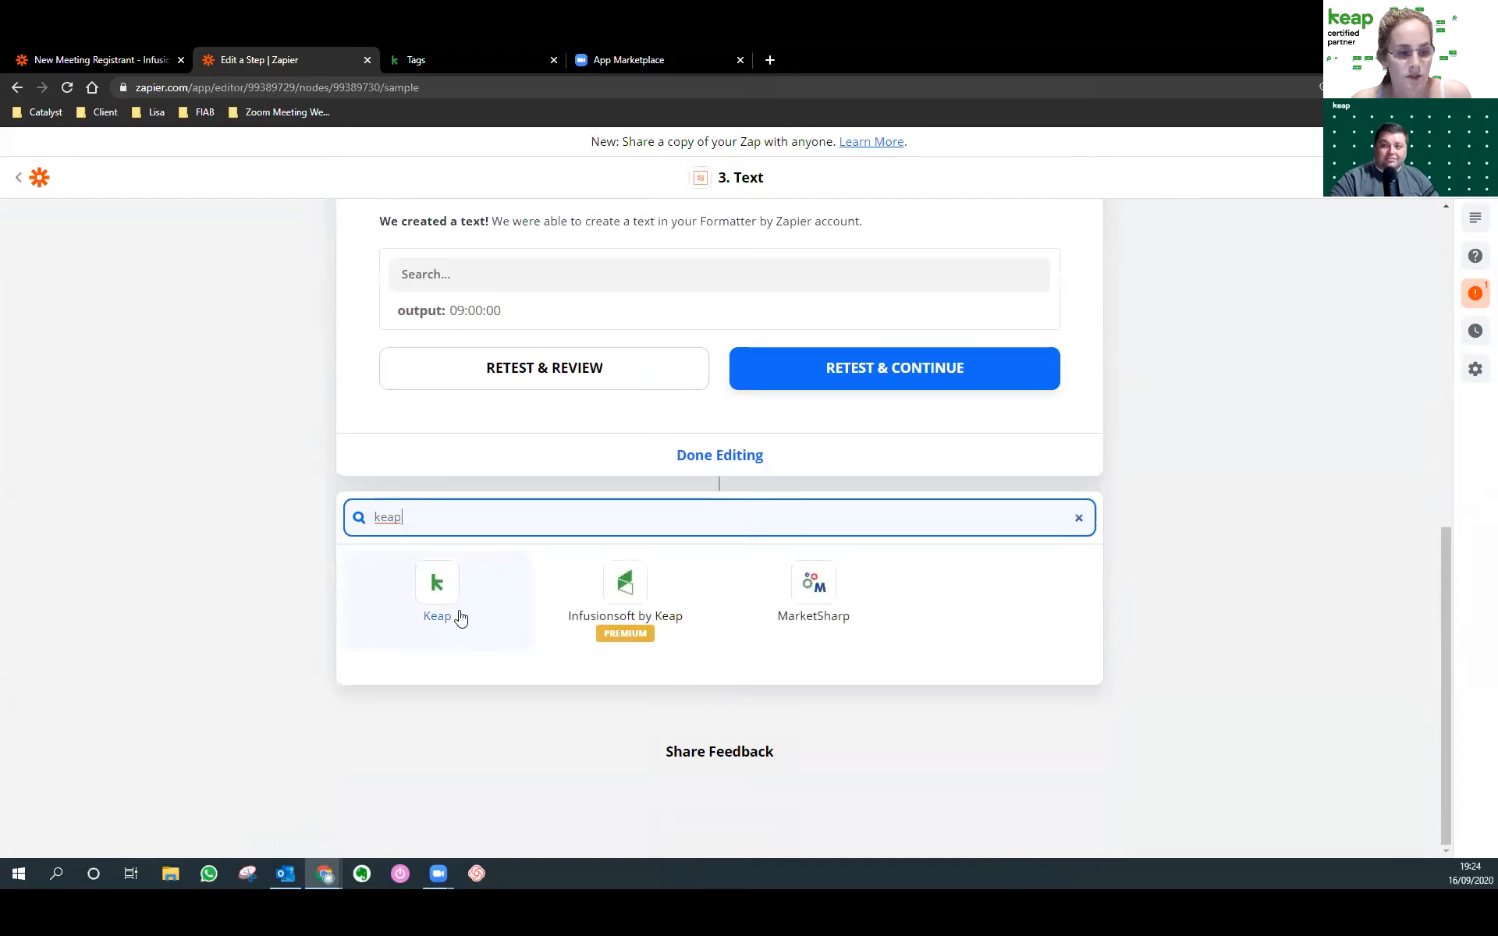
pyautogui.click(460, 618)
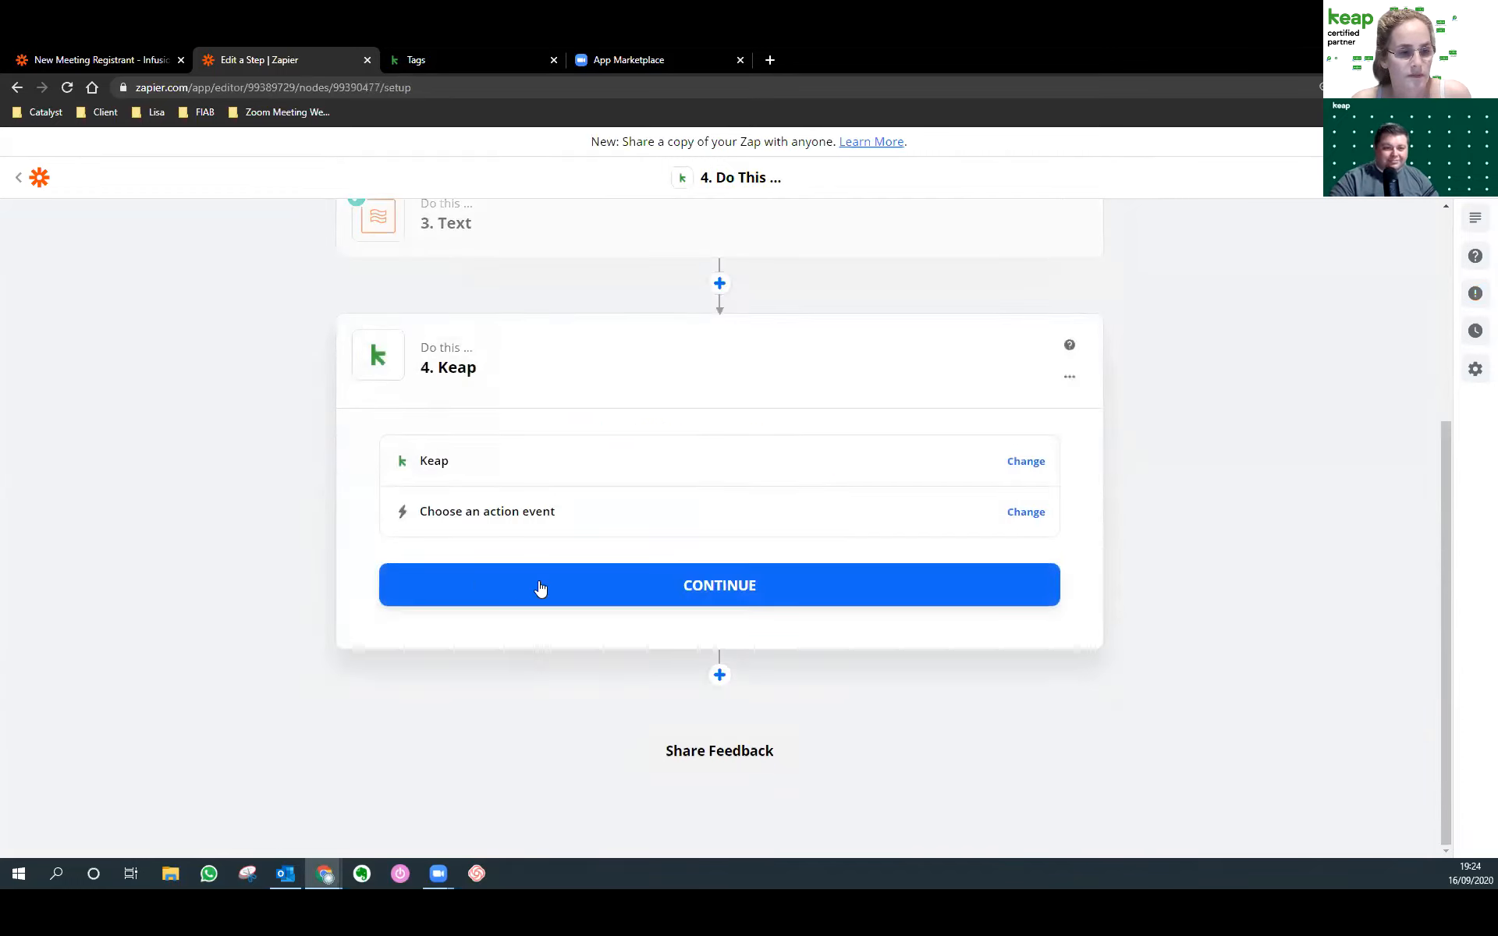
pyautogui.click(538, 589)
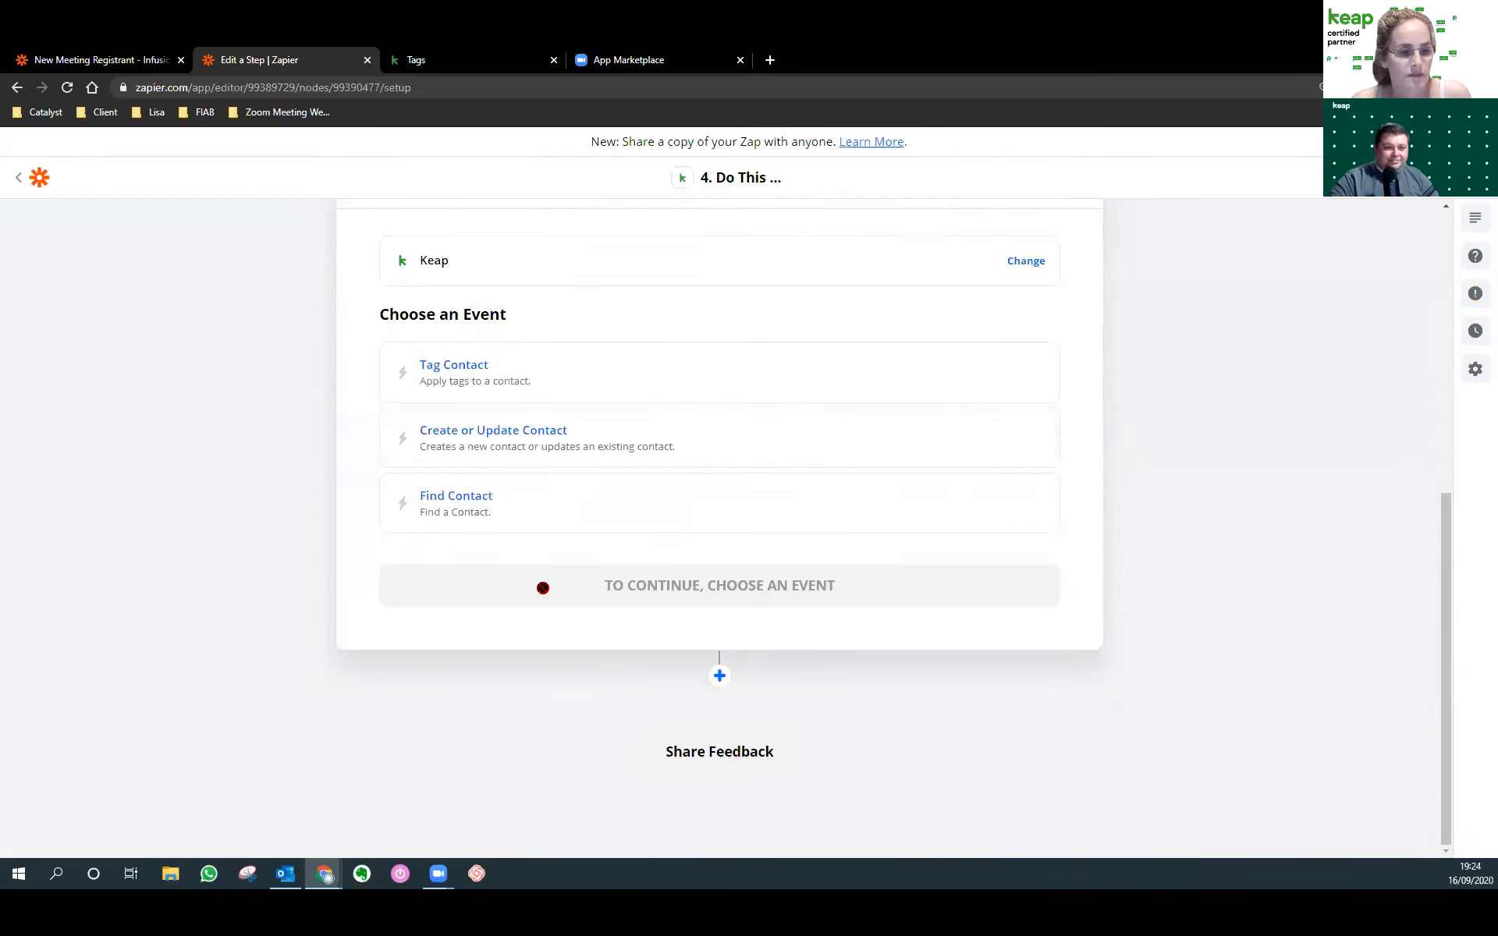
pyautogui.click(522, 464)
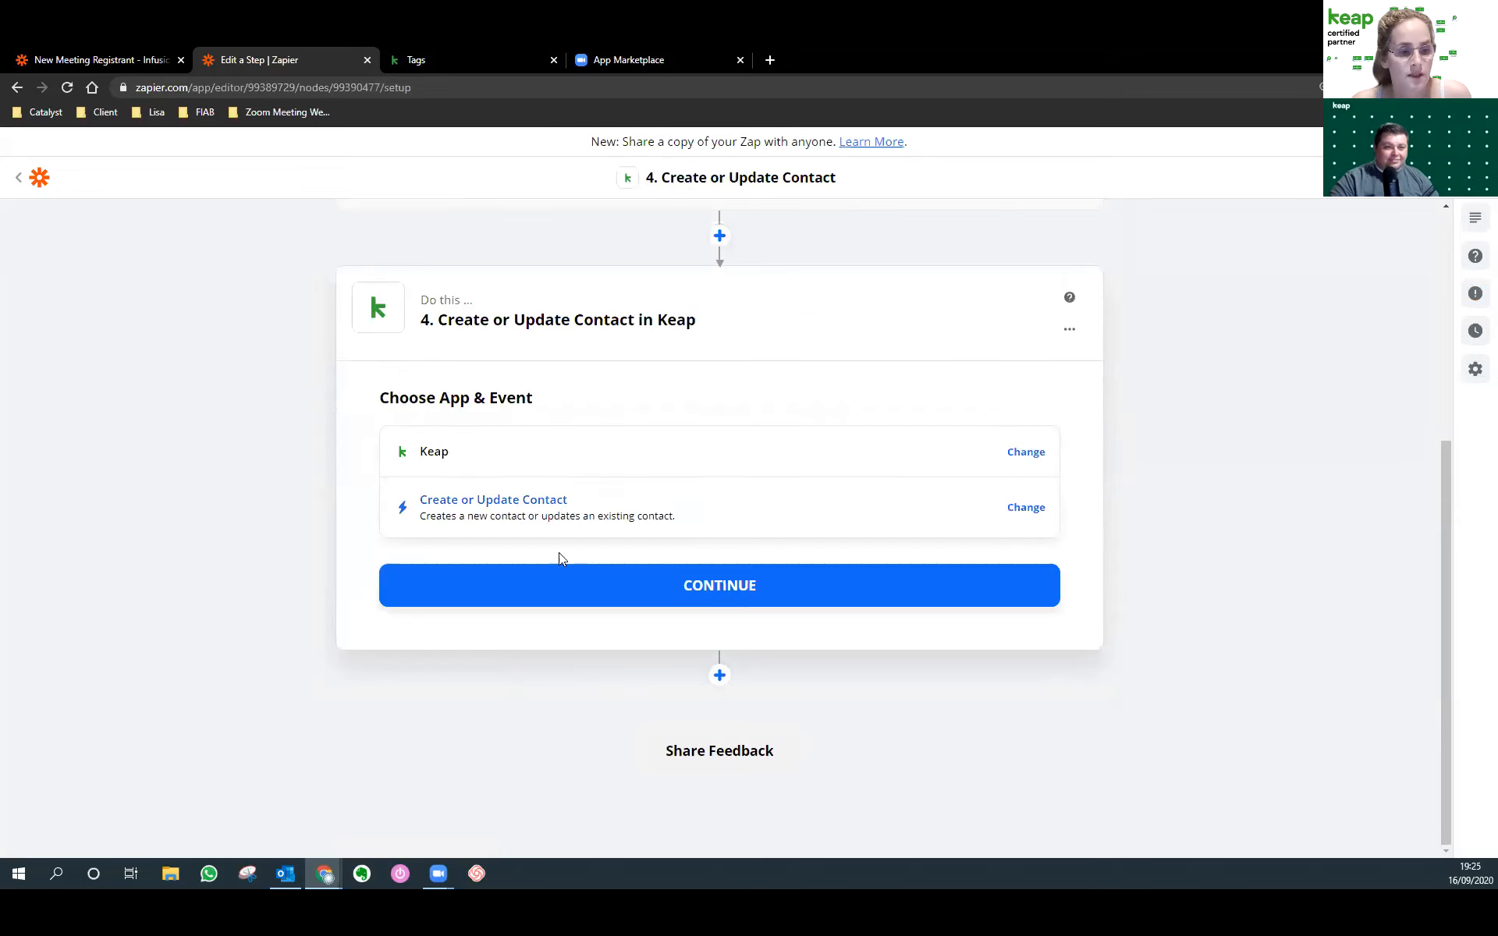
pyautogui.click(570, 581)
pyautogui.click(522, 515)
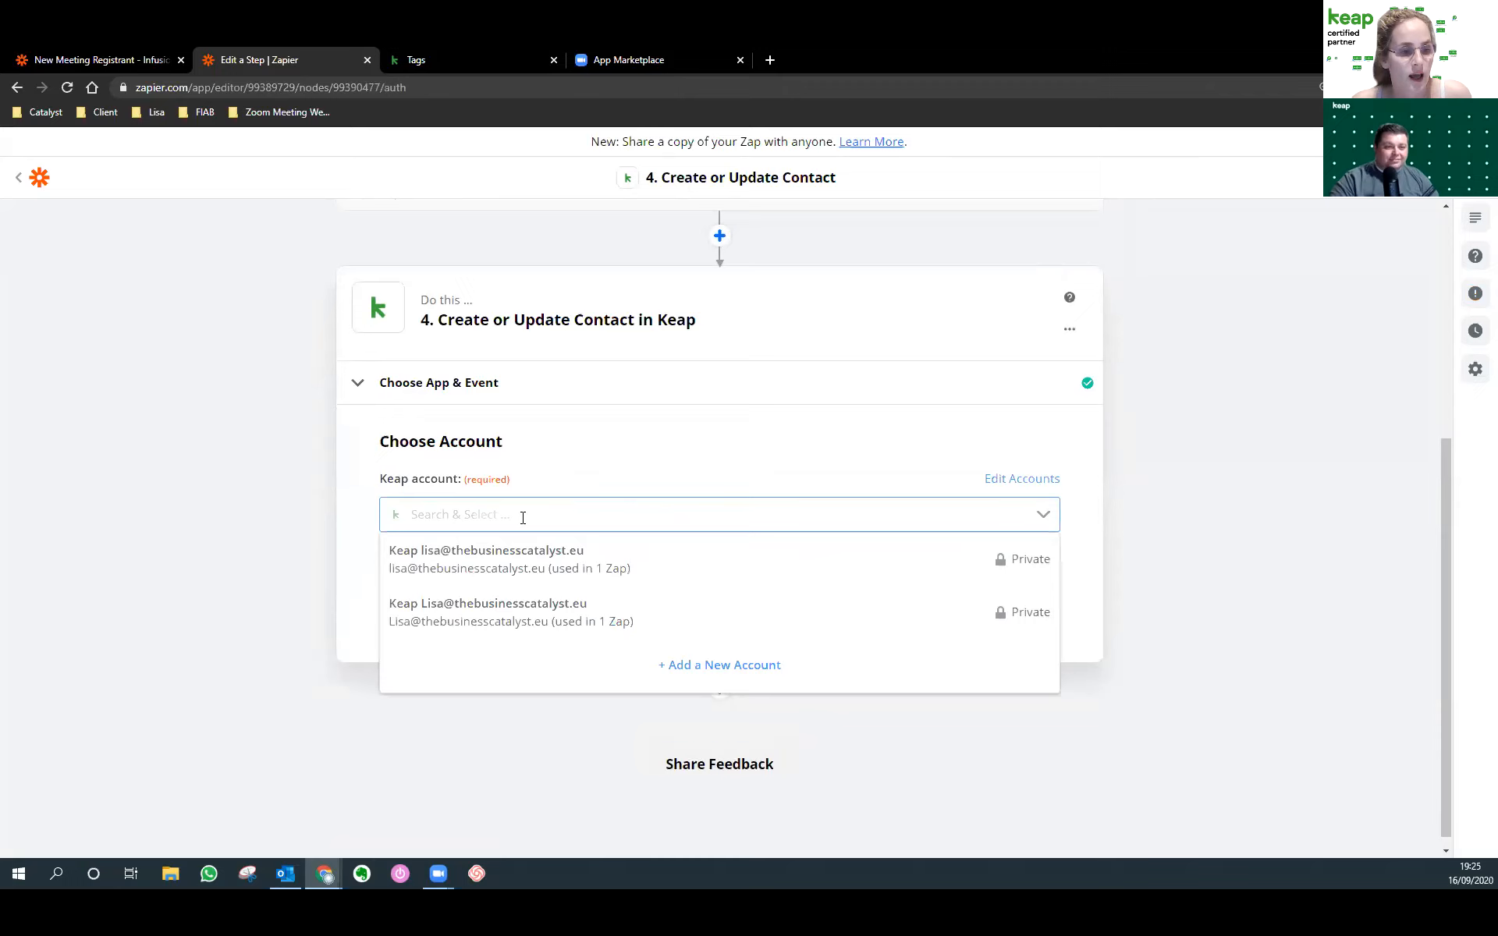
pyautogui.click(541, 616)
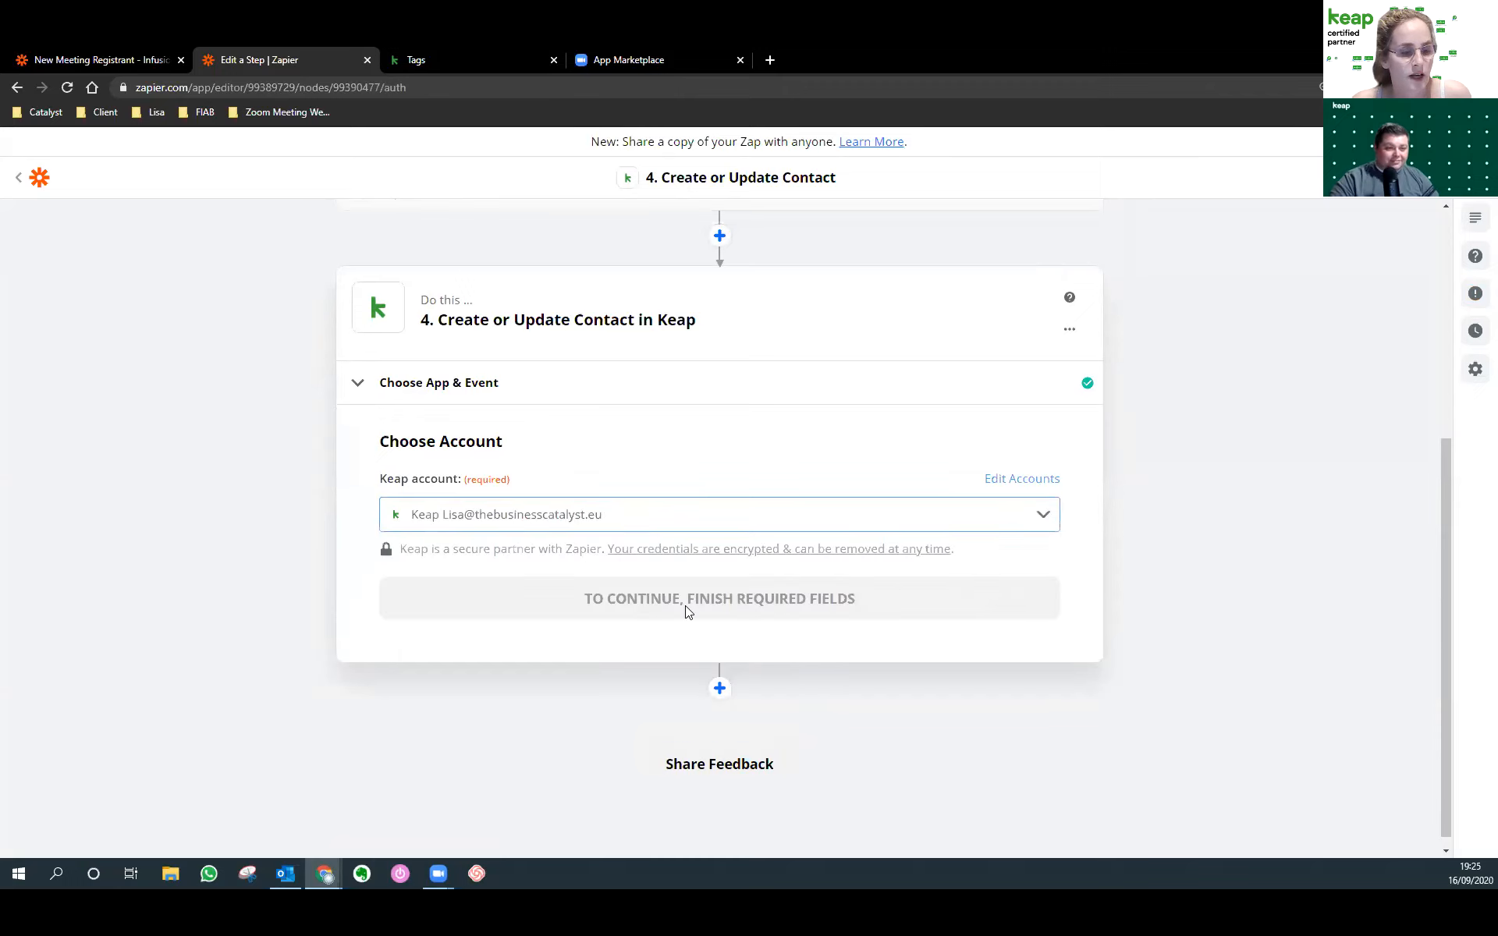
pyautogui.click(655, 595)
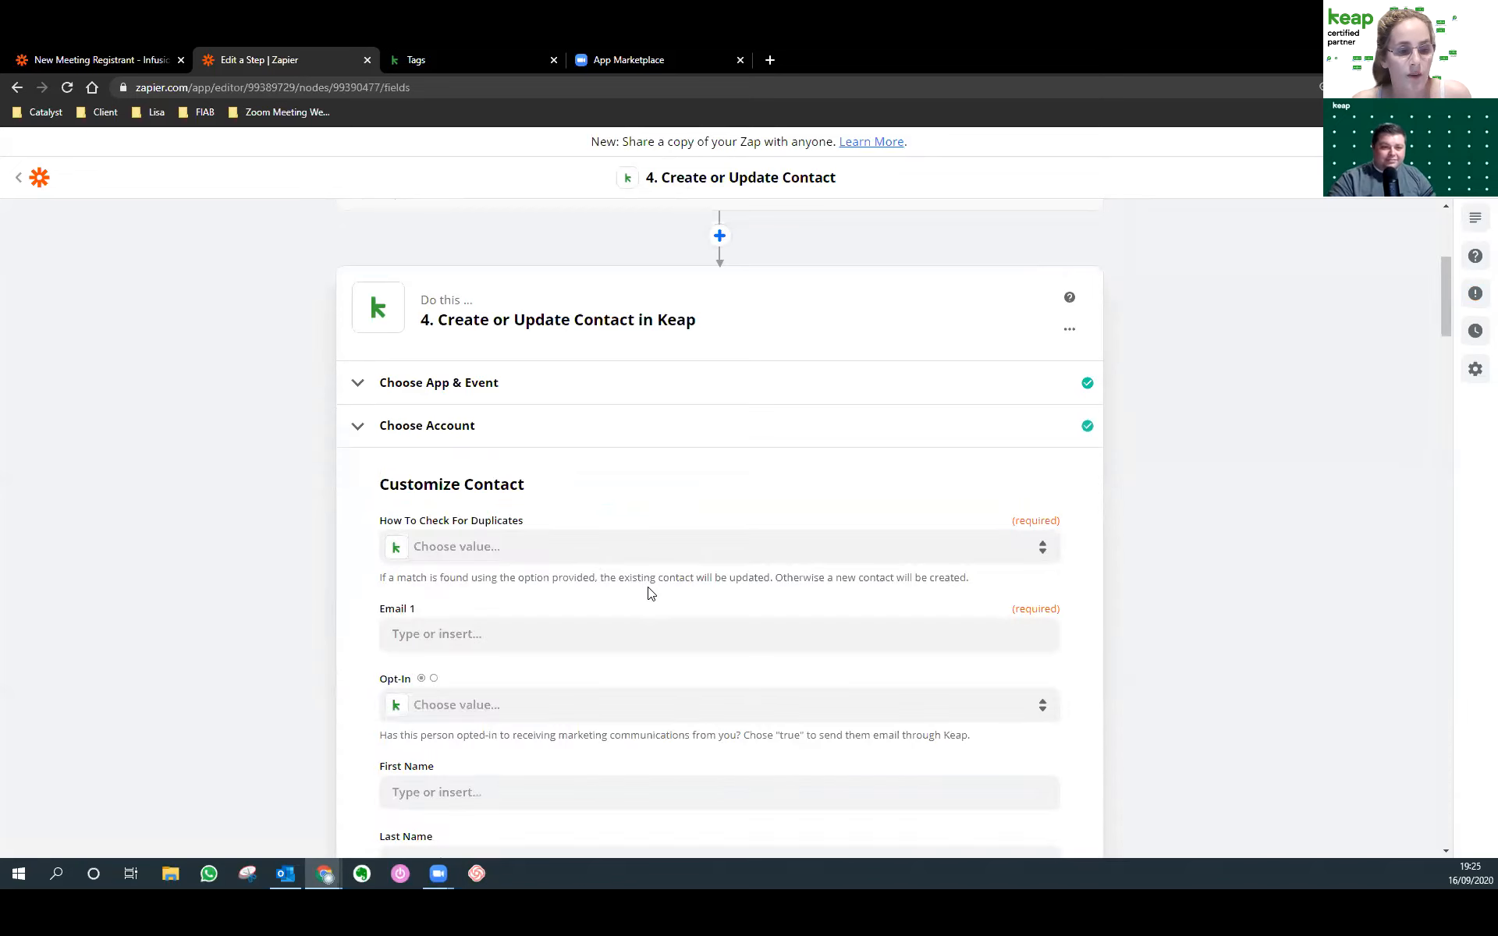
# Check duplicates by Email and map Email 1 to the Catch Hook registrant email.
pyautogui.click(583, 555)
pyautogui.click(468, 704)
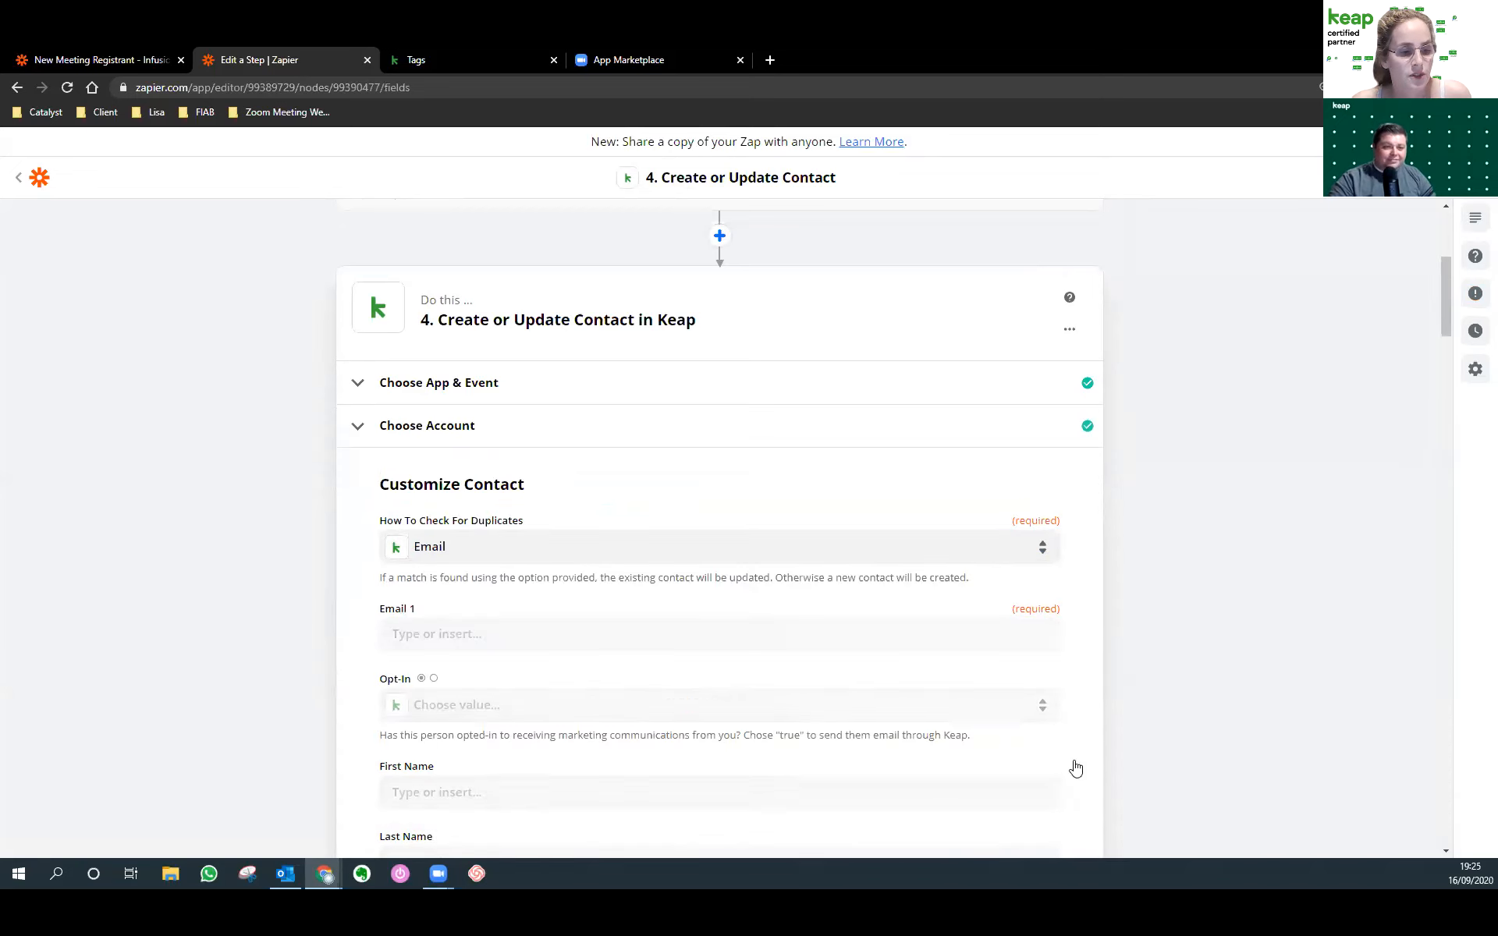
pyautogui.scroll(-2, 1076, 596)
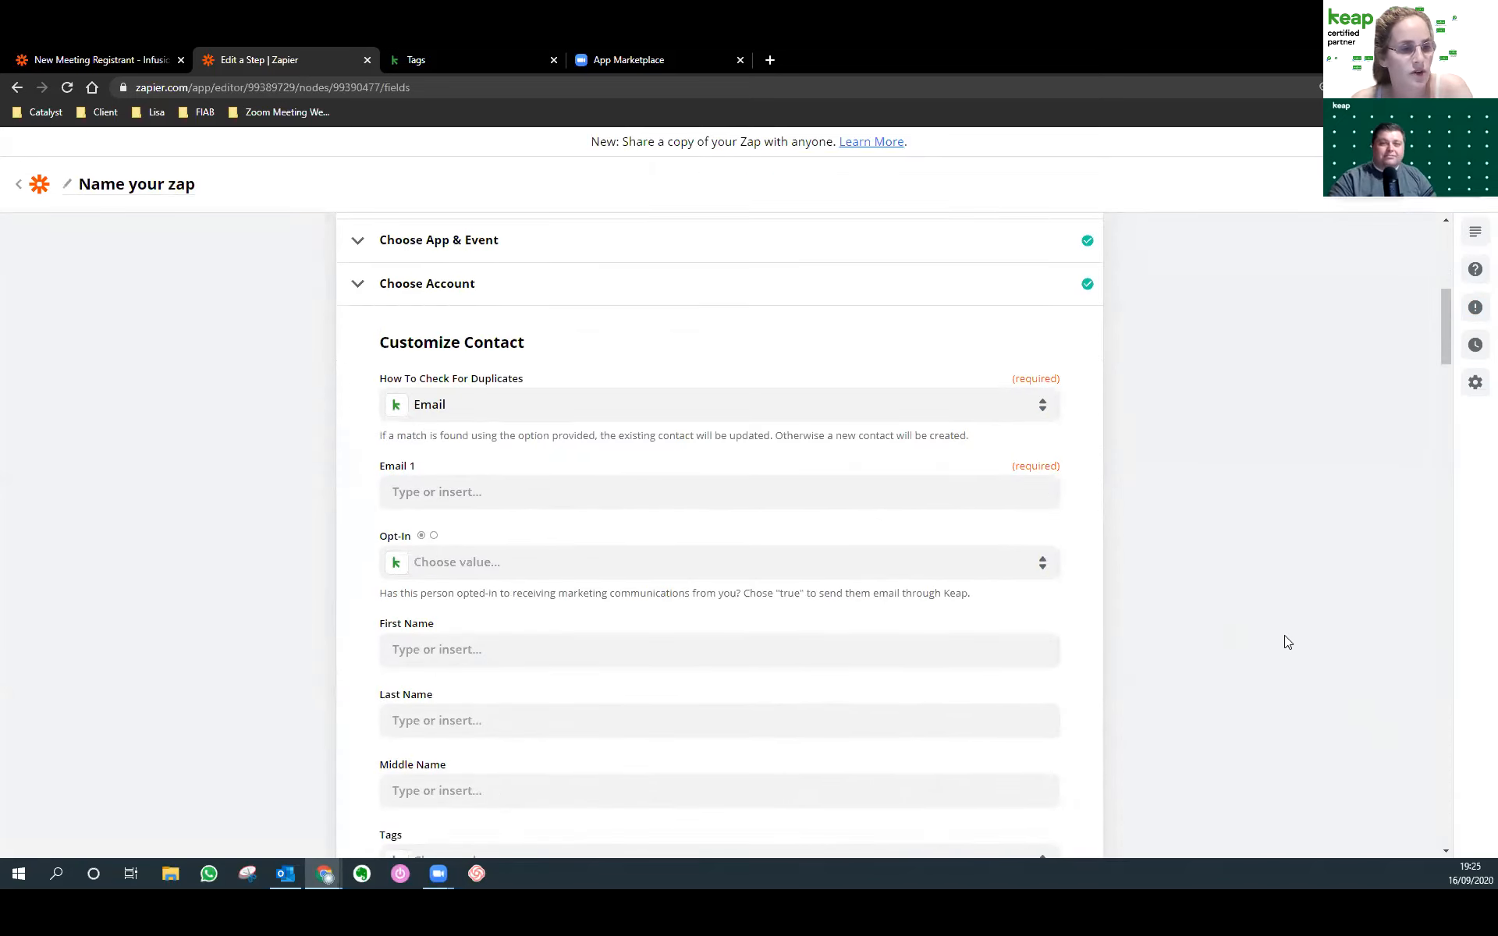
pyautogui.click(624, 493)
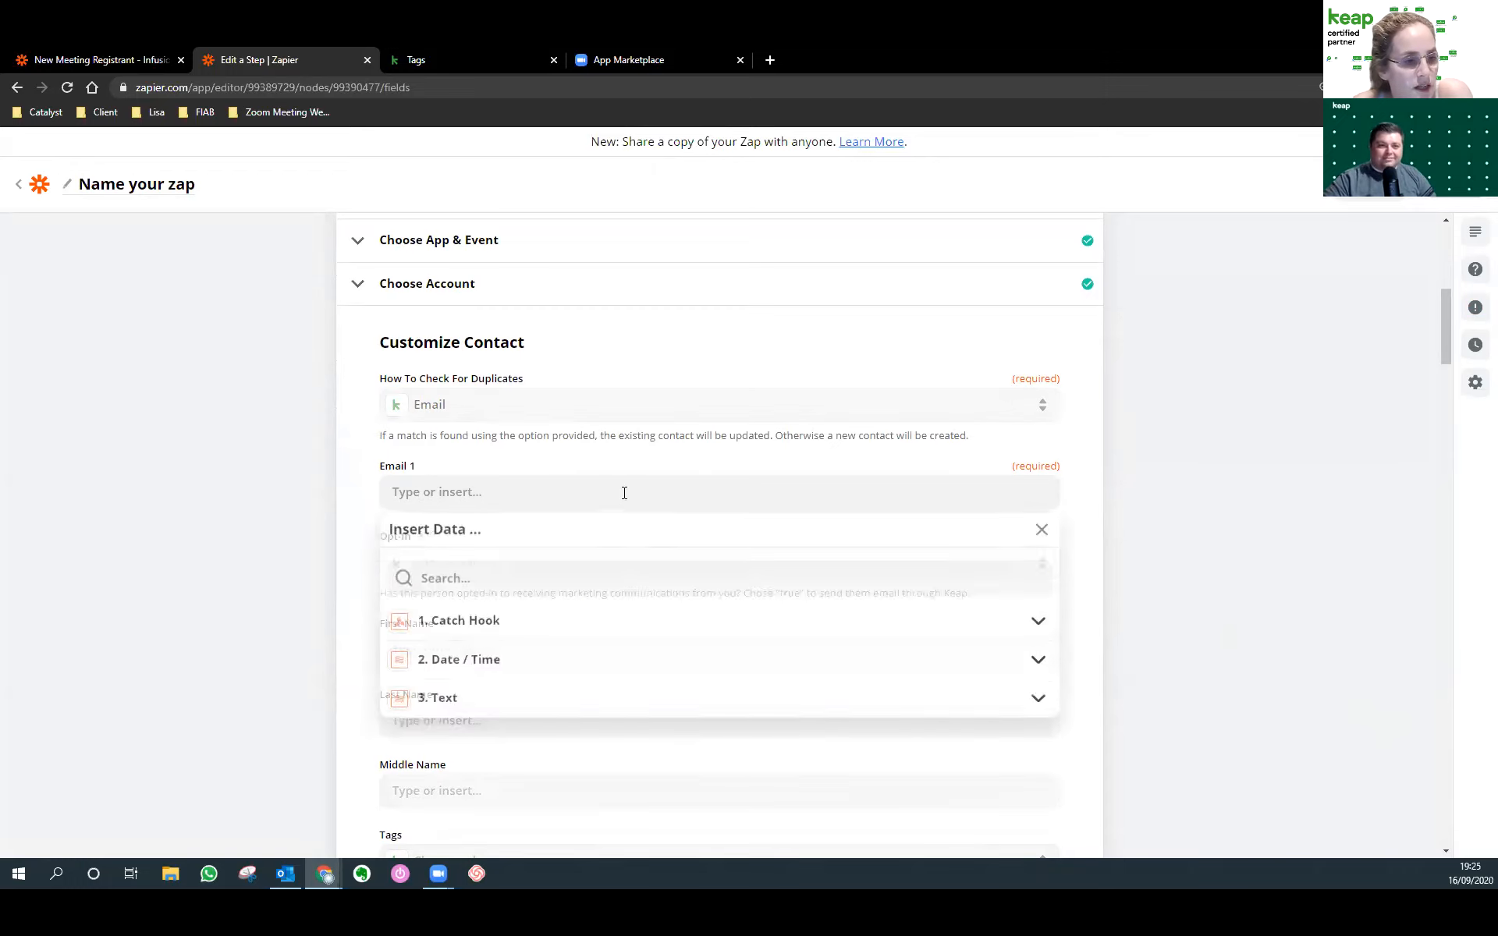
pyautogui.click(509, 639)
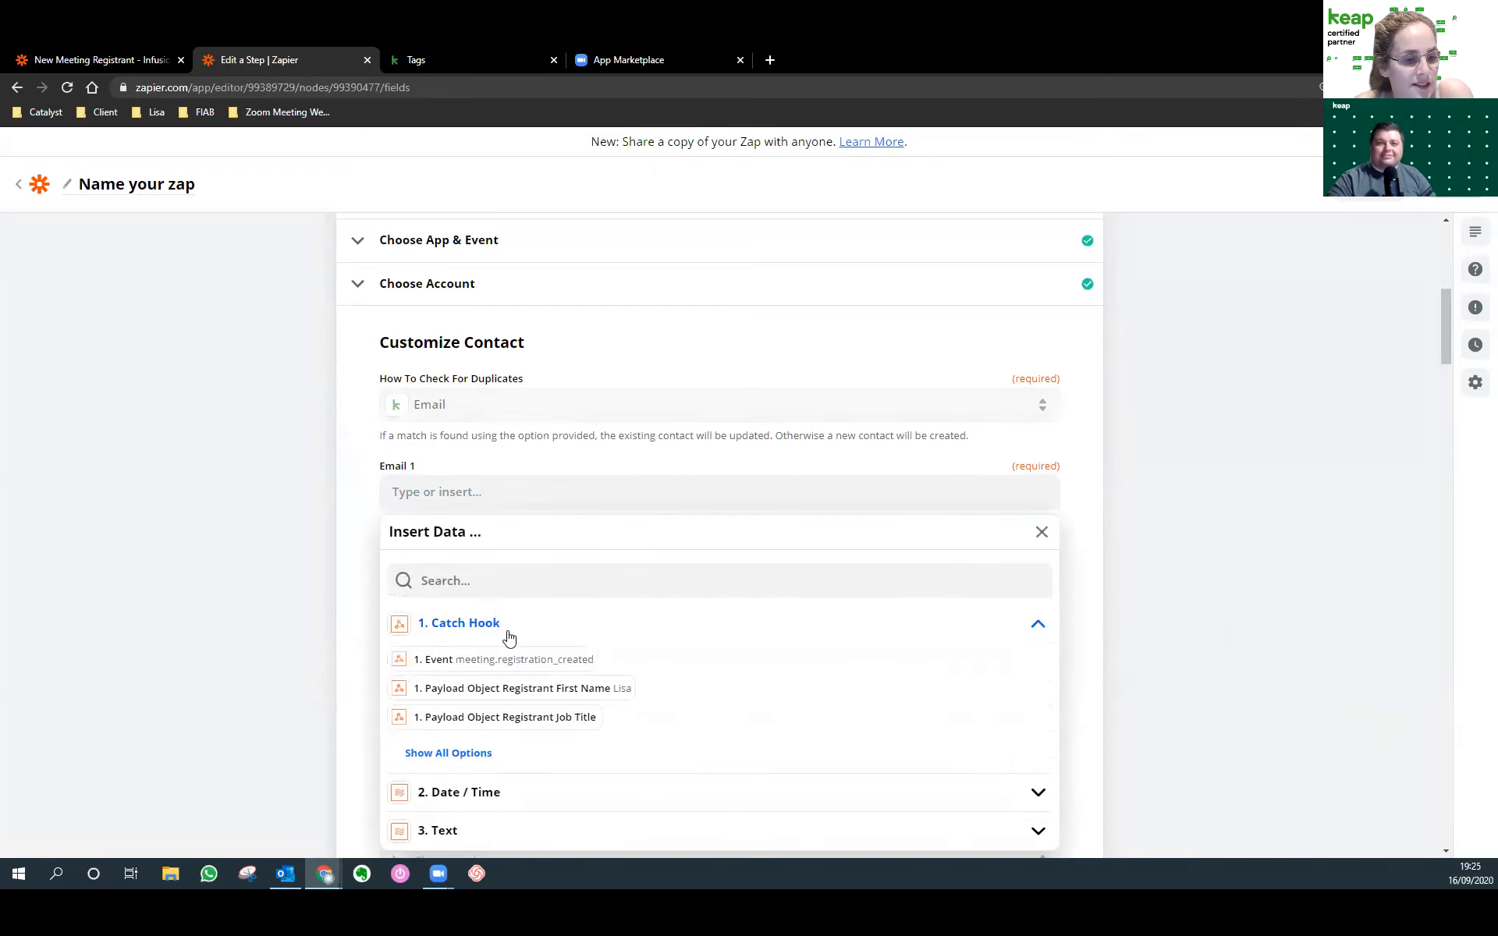
pyautogui.click(464, 755)
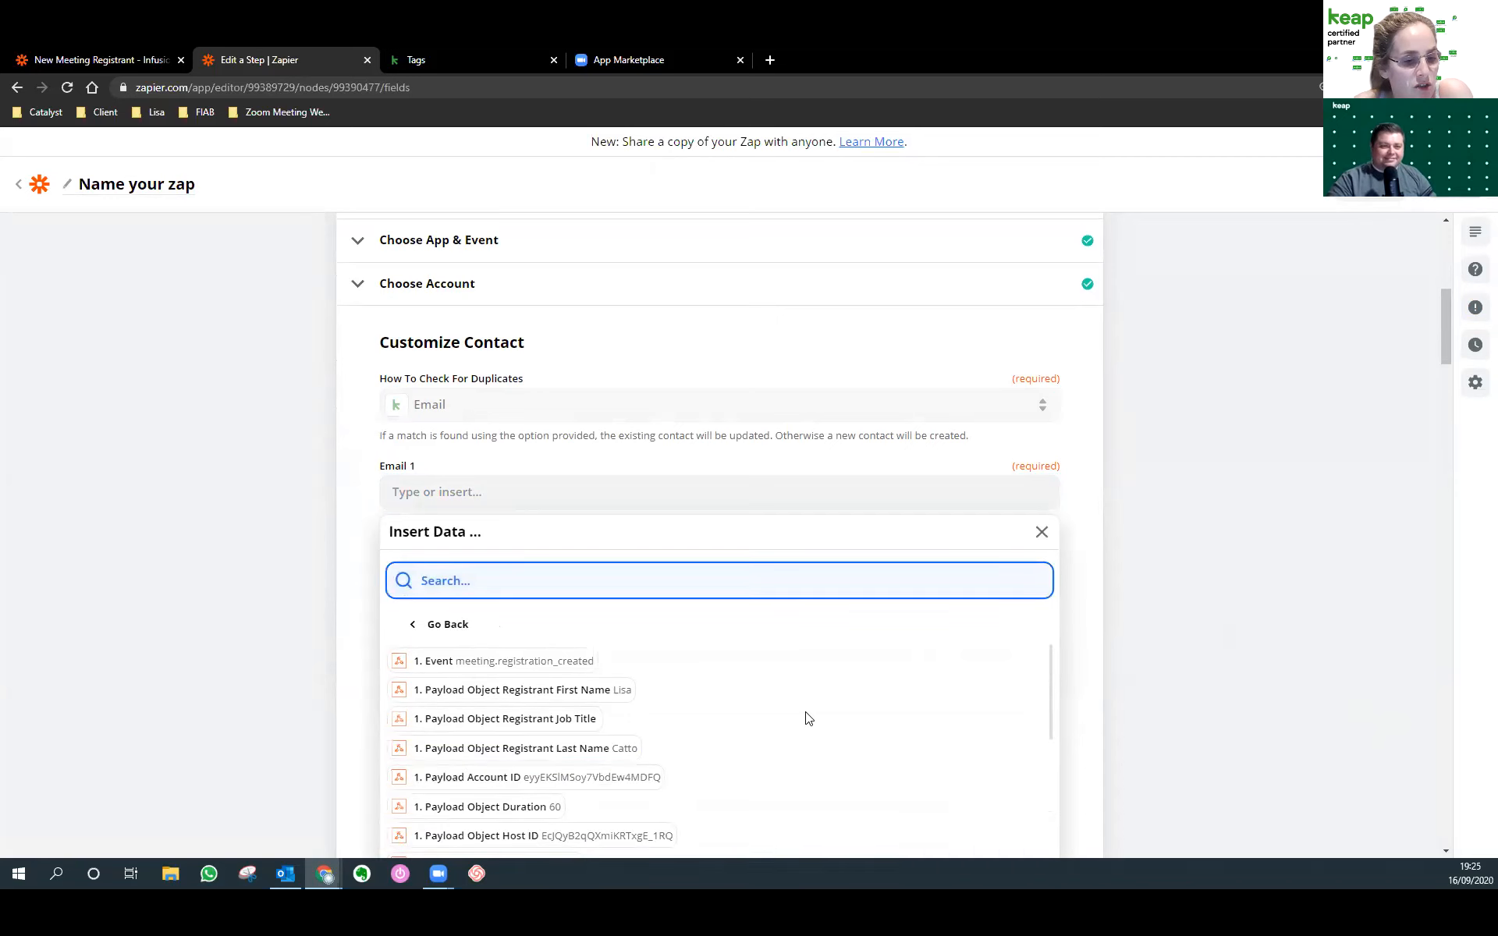
pyautogui.scroll(-5, 803, 718)
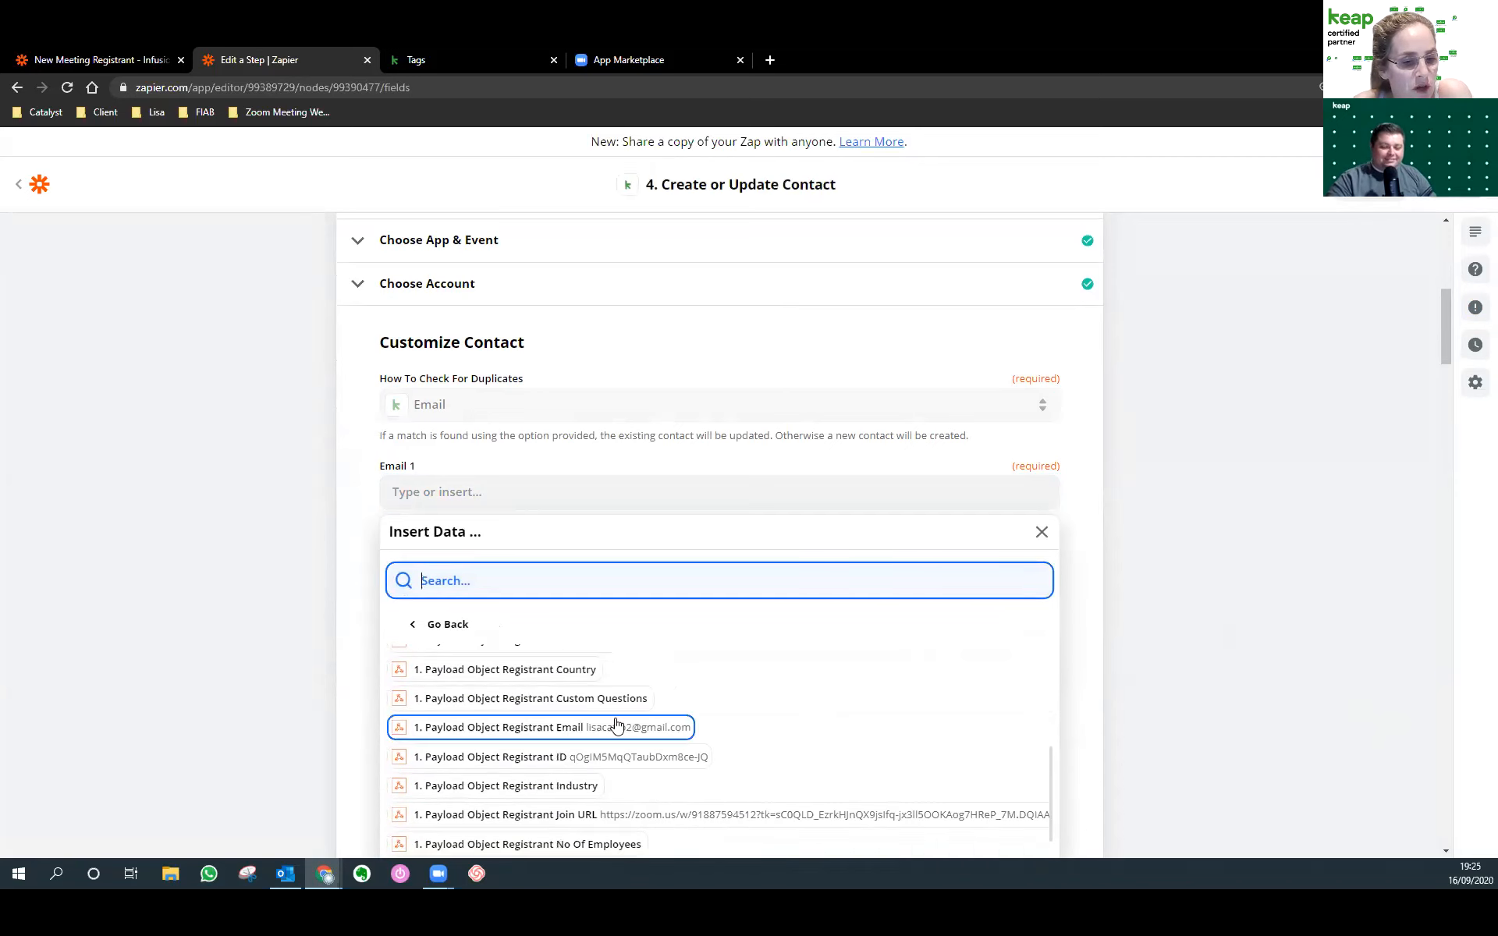
pyautogui.click(642, 728)
pyautogui.click(362, 610)
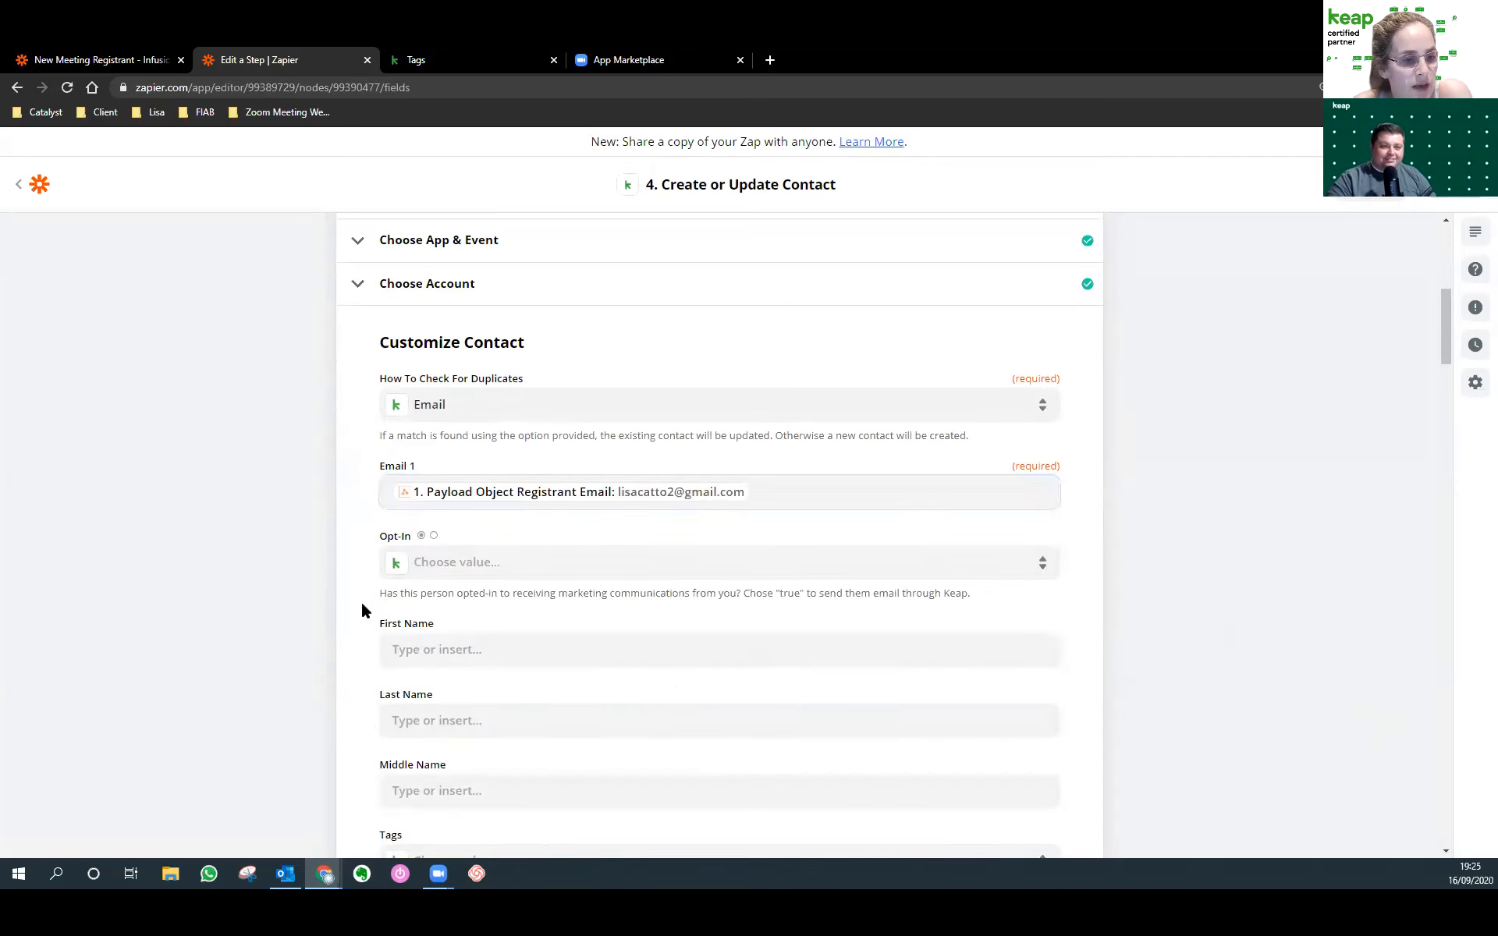
# Set the contact's Opt-In to True.
pyautogui.click(434, 570)
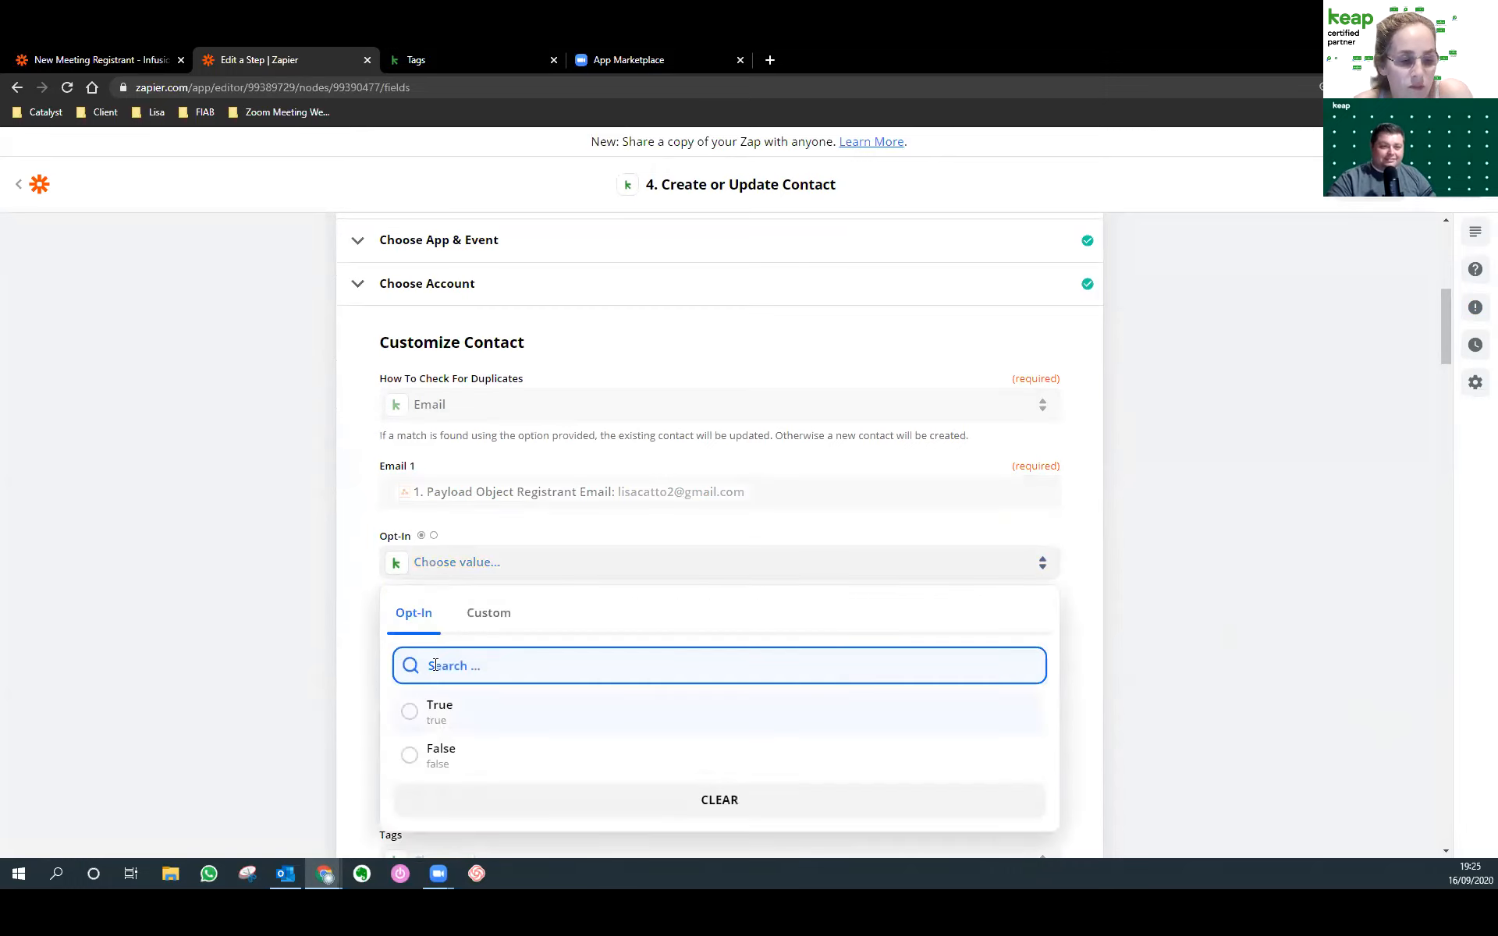
pyautogui.click(437, 712)
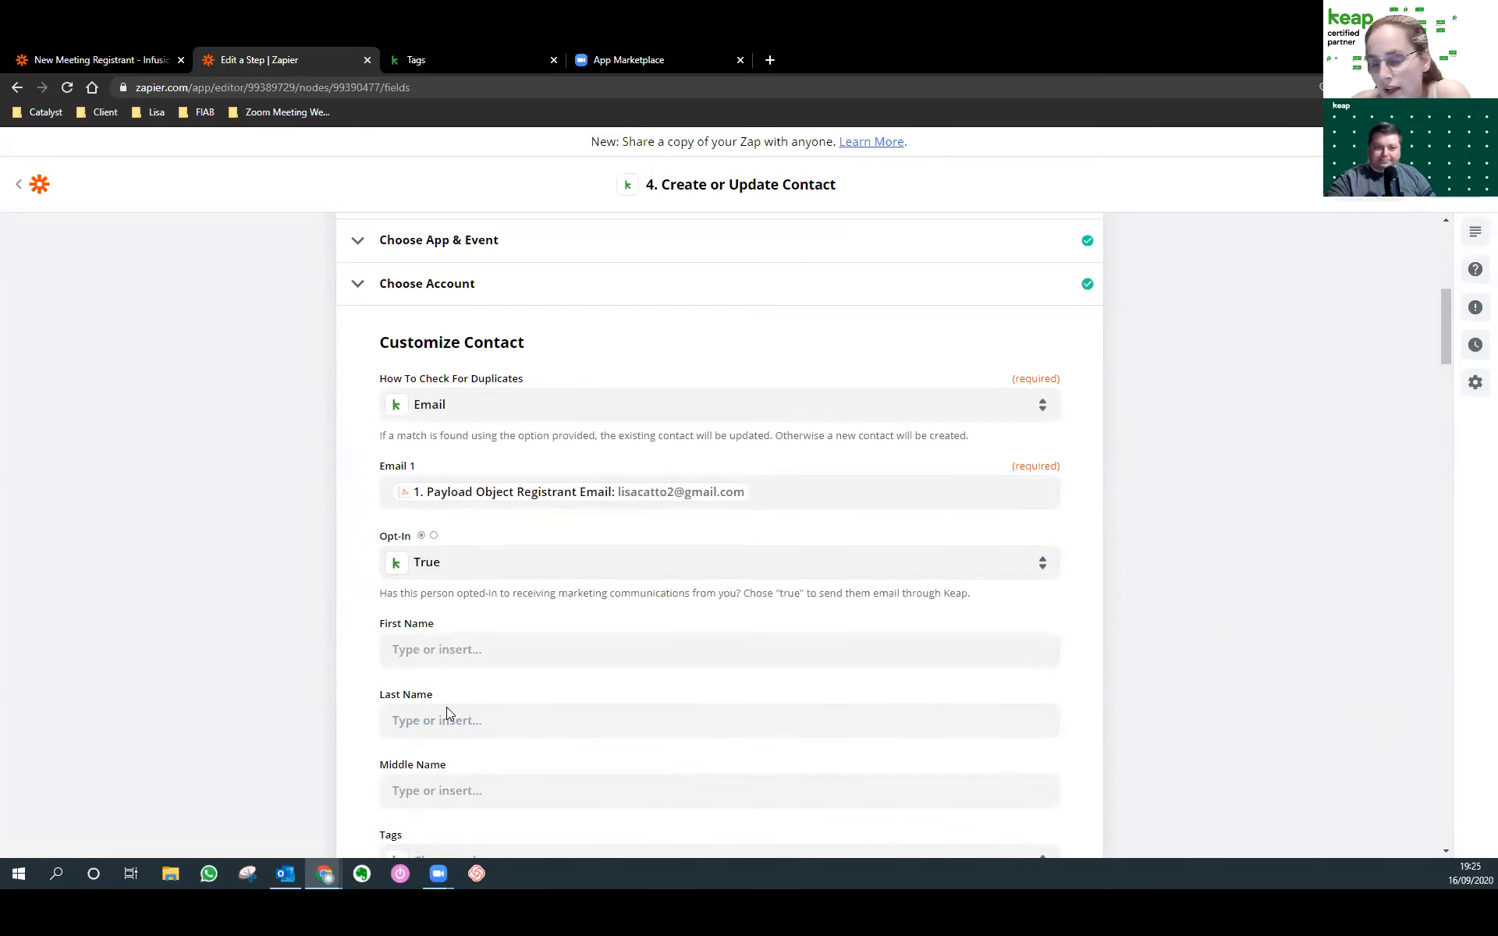
pyautogui.scroll(-1, 1153, 736)
pyautogui.scroll(-2, 1148, 734)
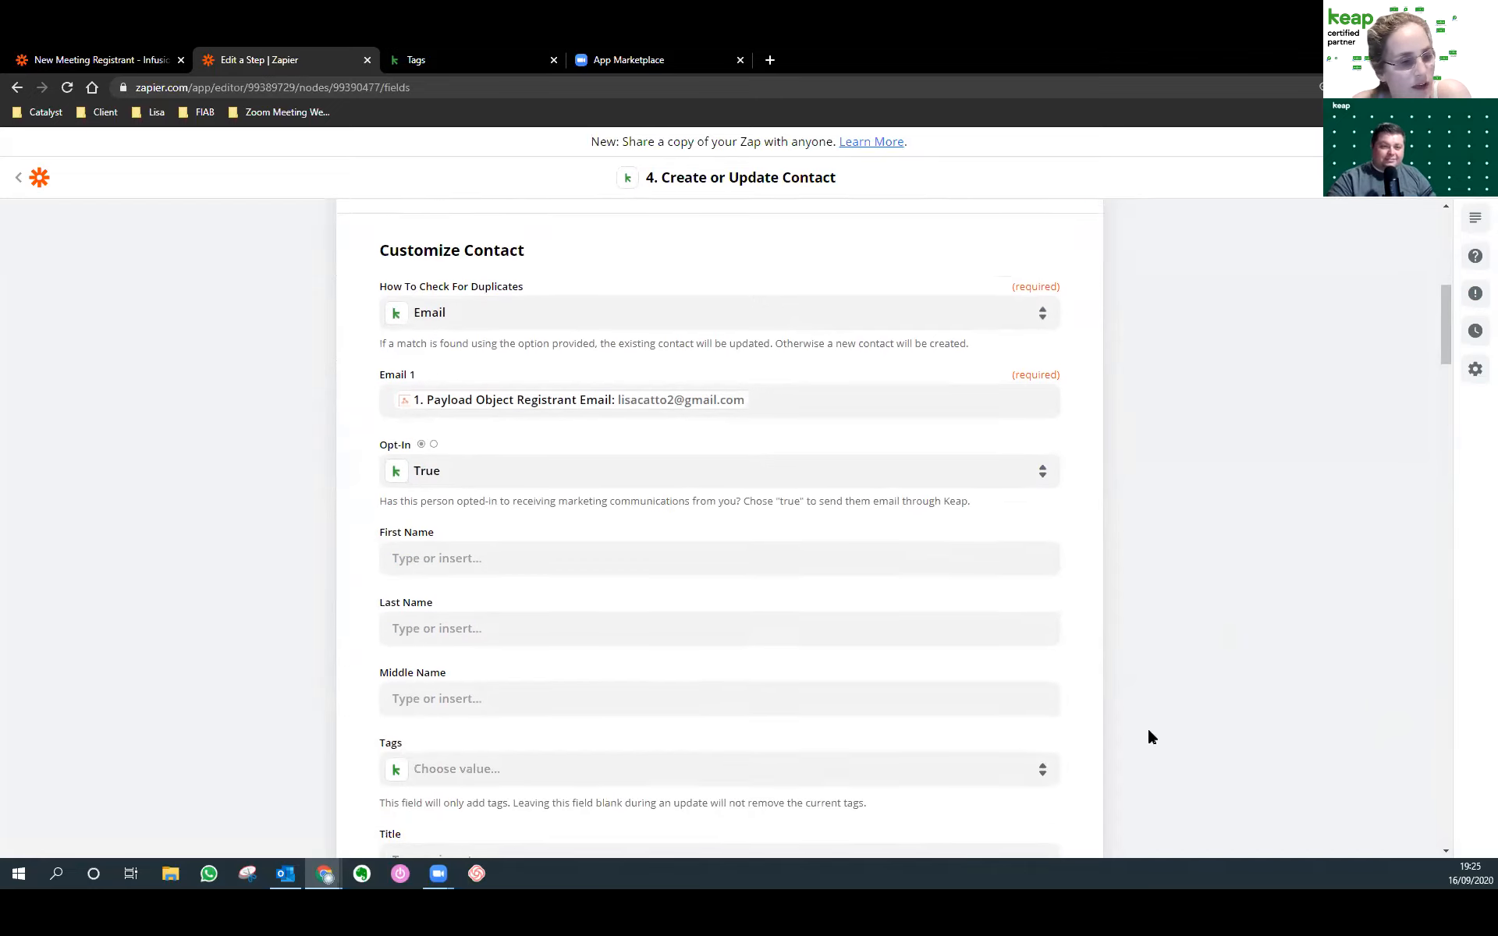
# Map First Name and Last Name to the registrant's first and last names.
pyautogui.click(588, 480)
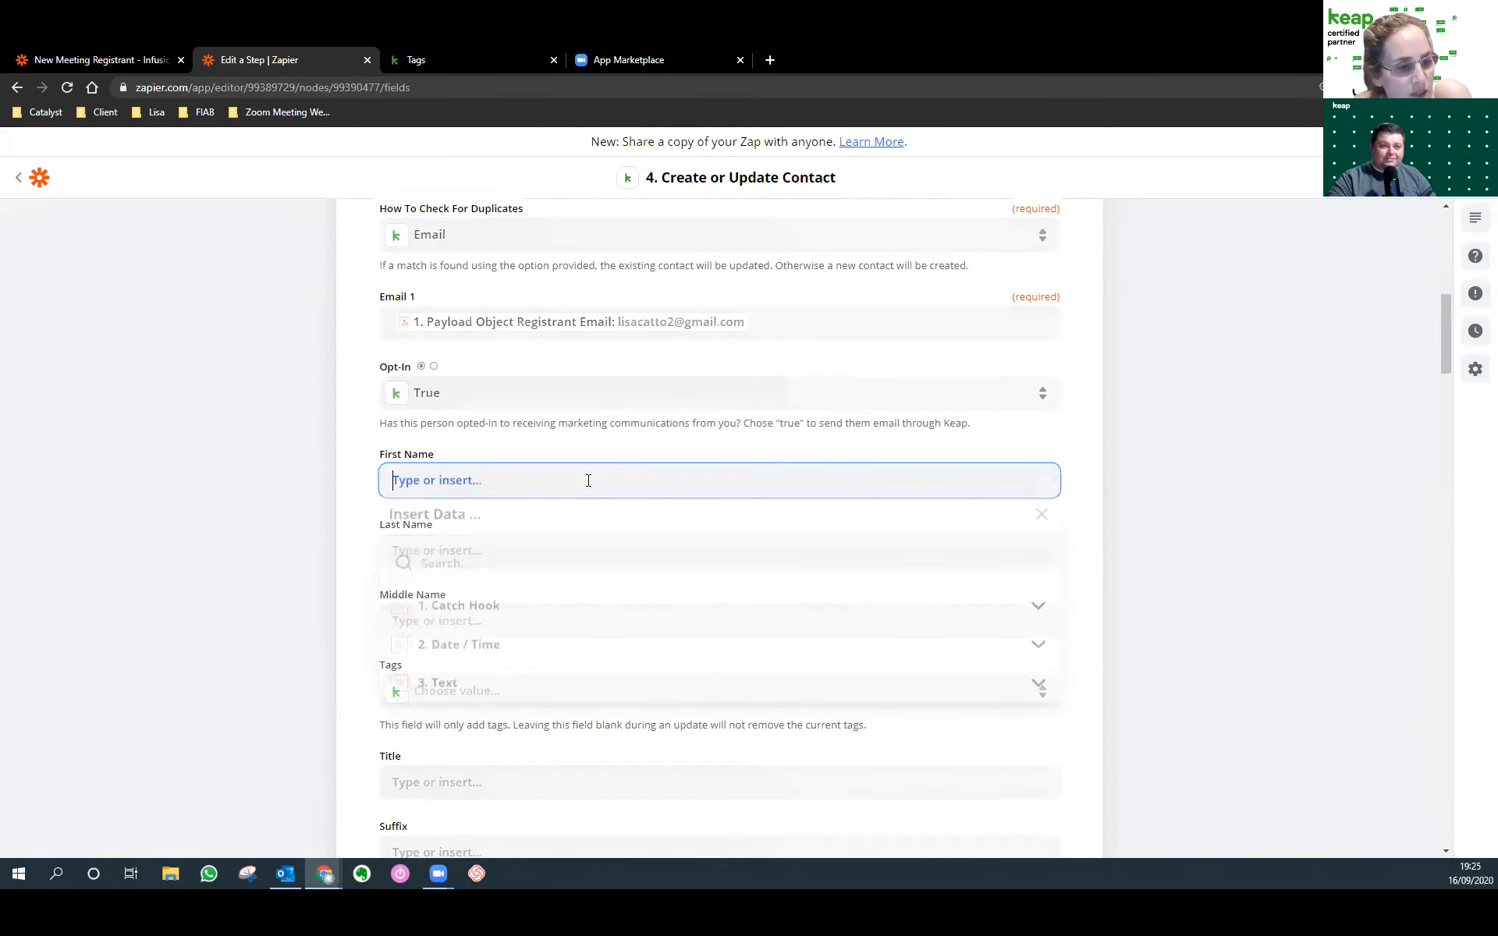
pyautogui.click(491, 615)
pyautogui.scroll(-2, 490, 620)
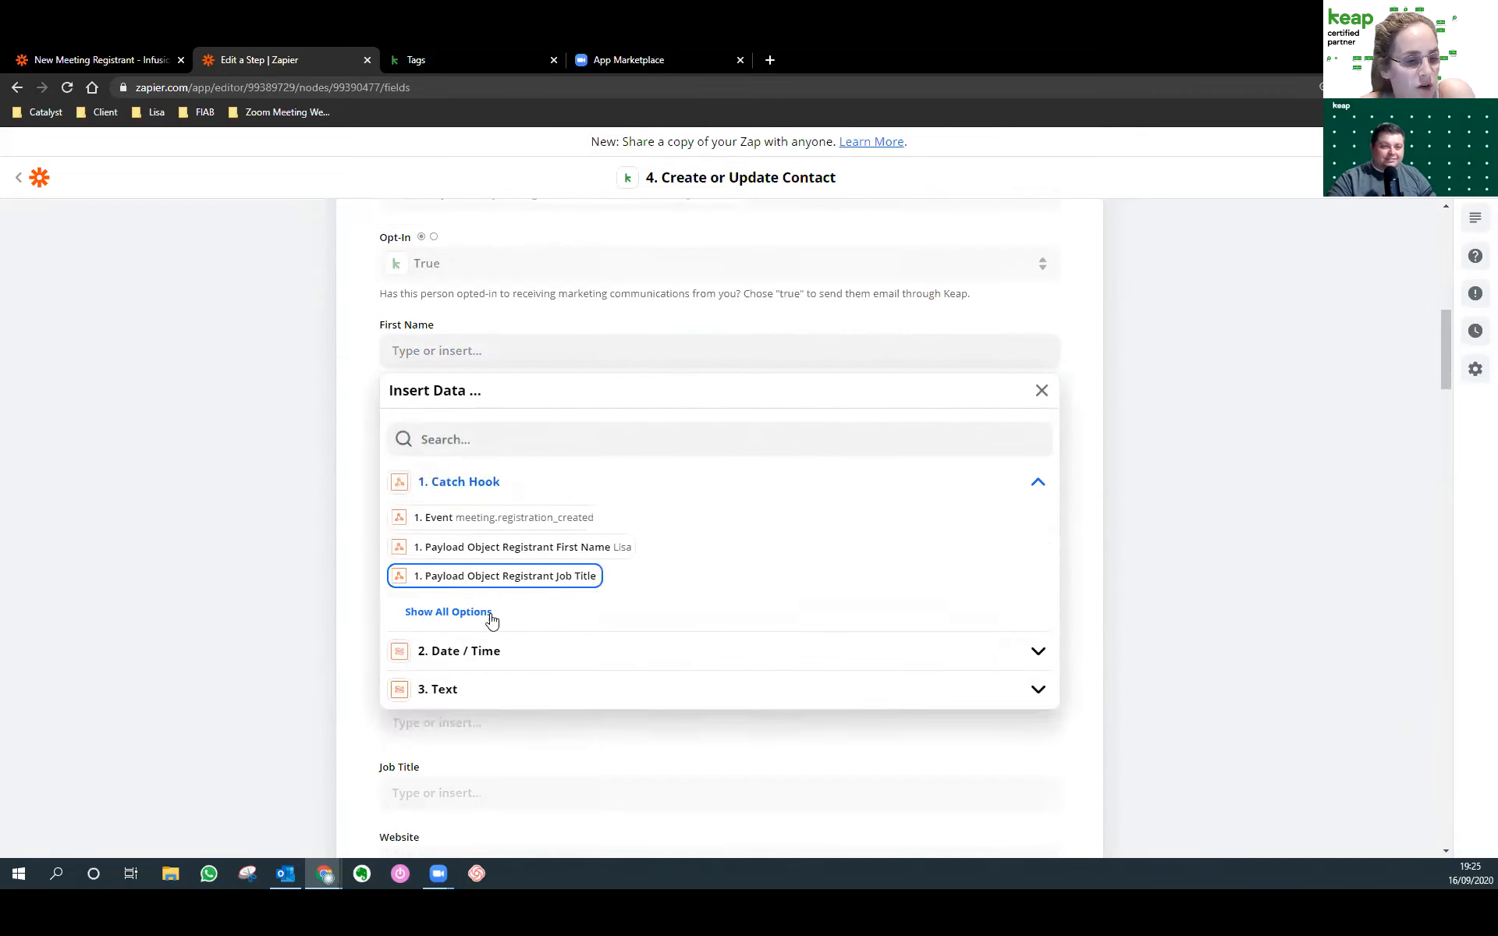
pyautogui.click(477, 591)
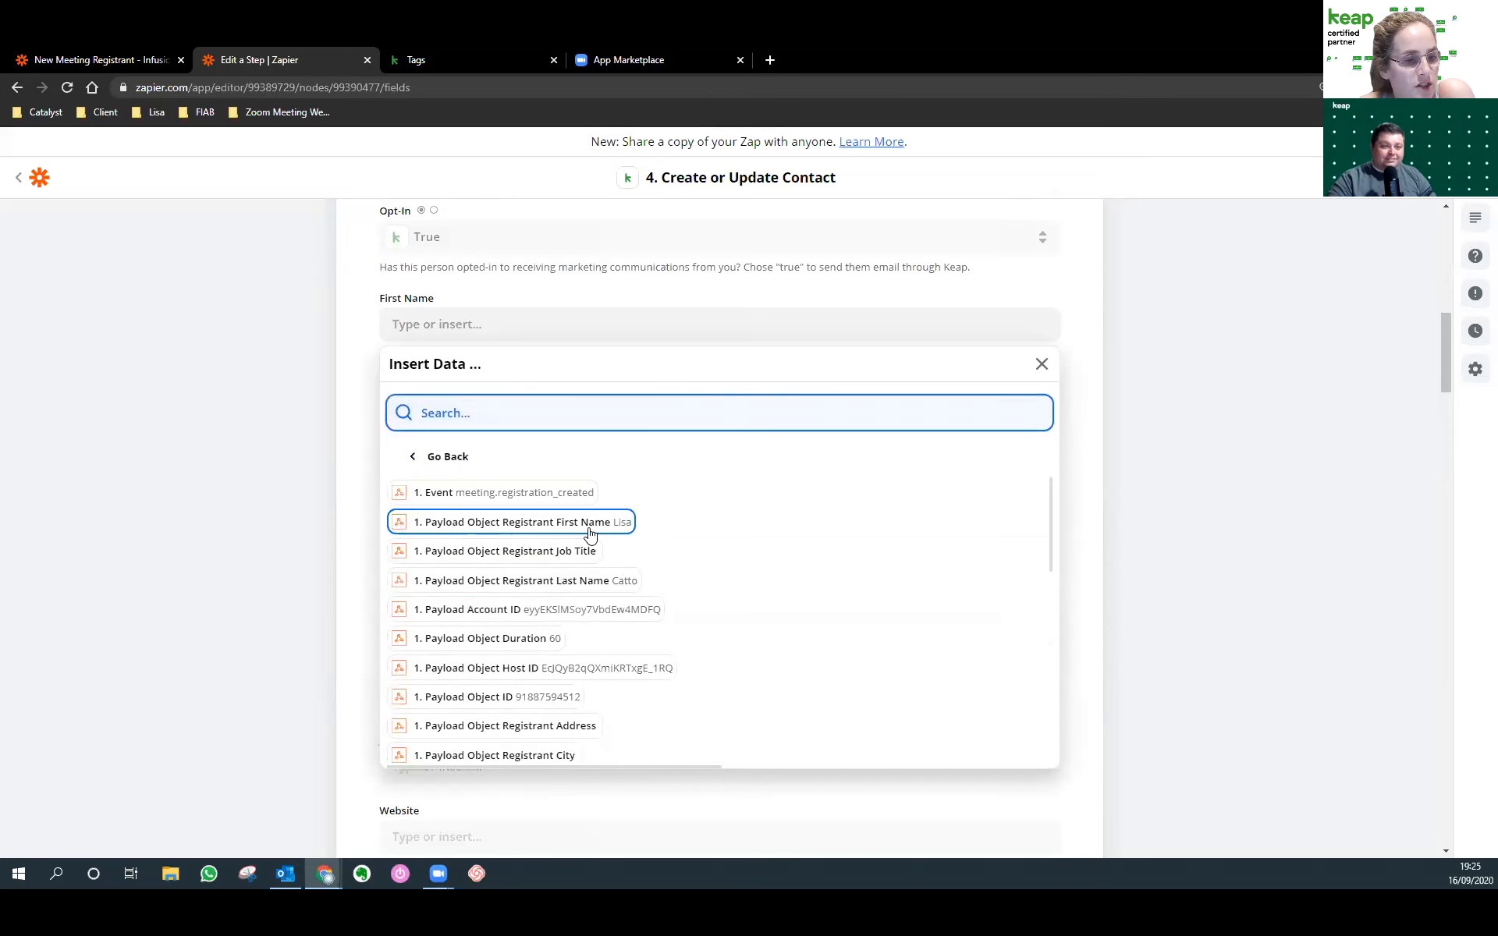
pyautogui.click(399, 523)
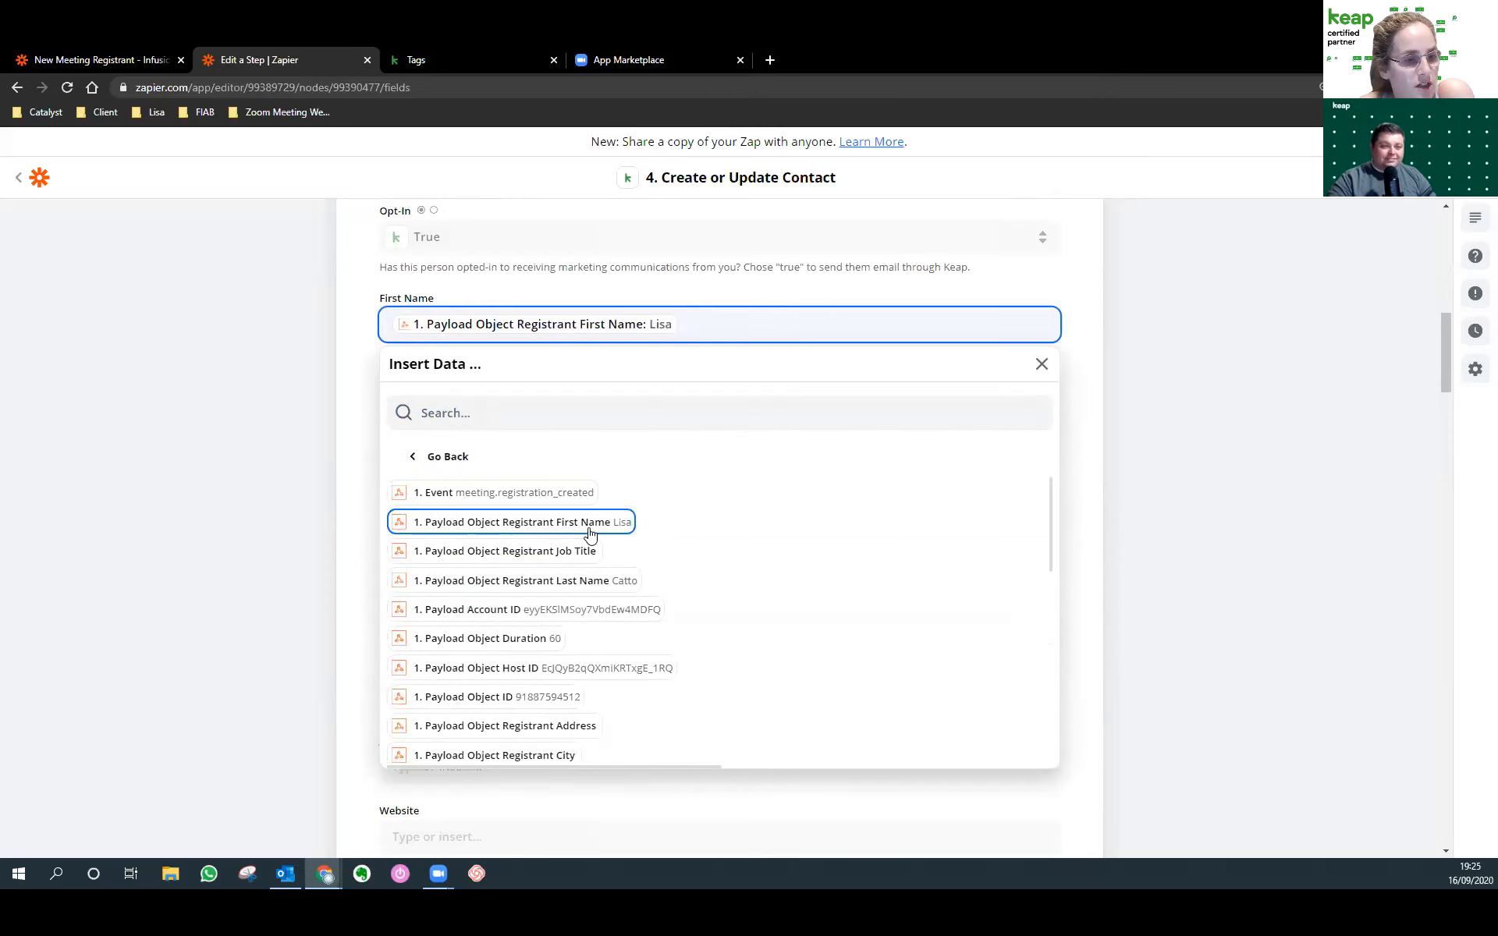
pyautogui.click(382, 417)
pyautogui.click(455, 393)
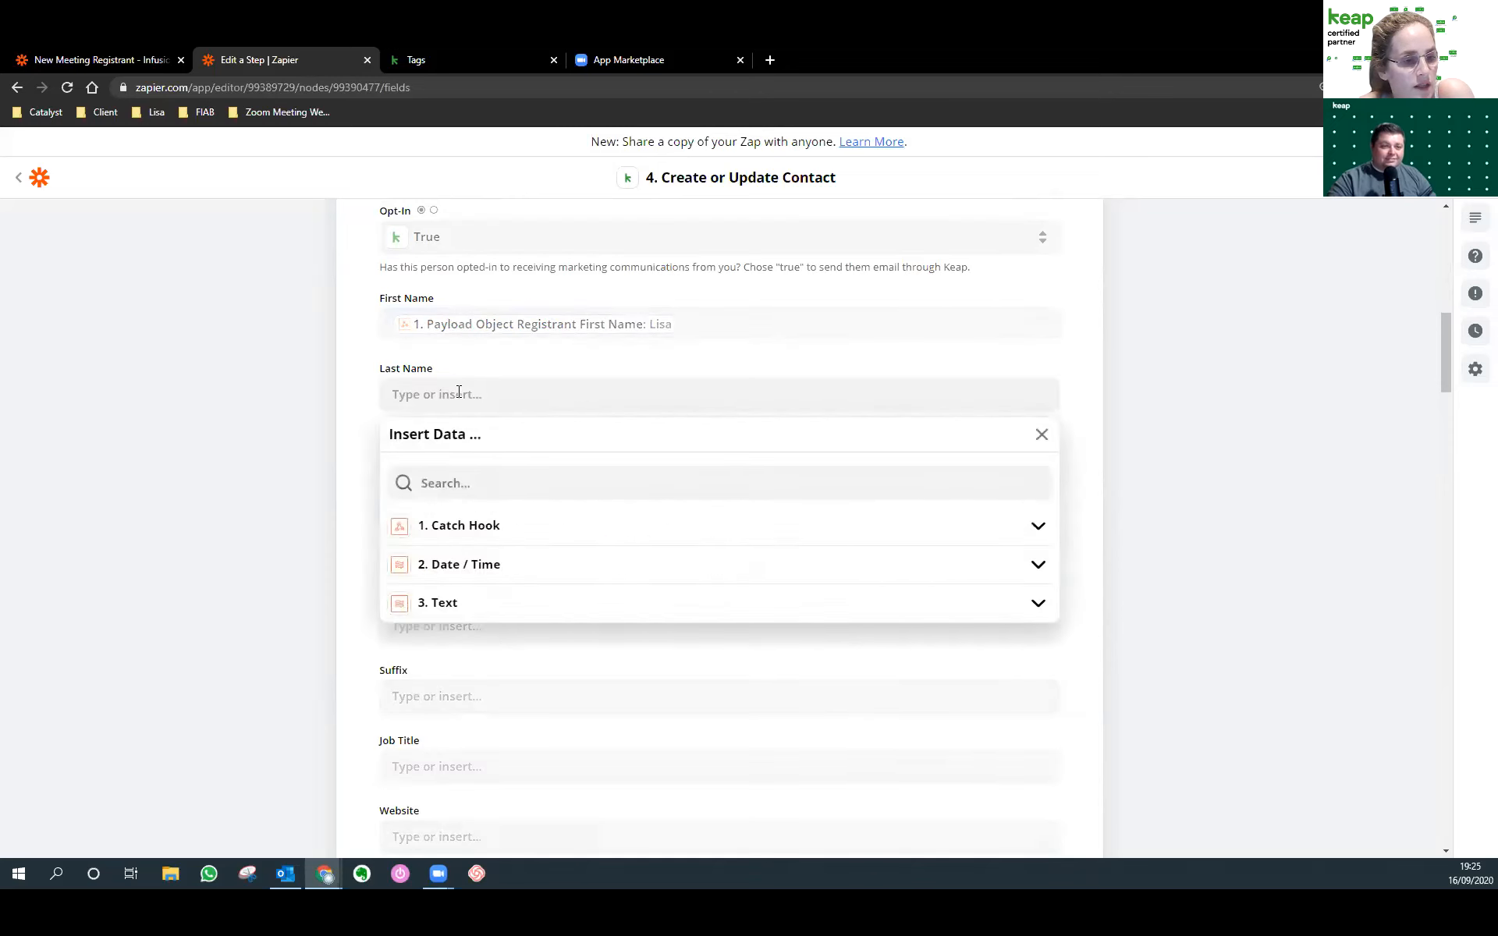
pyautogui.click(462, 526)
pyautogui.click(448, 656)
pyautogui.scroll(-3, 474, 669)
pyautogui.scroll(3, 667, 714)
pyautogui.click(606, 653)
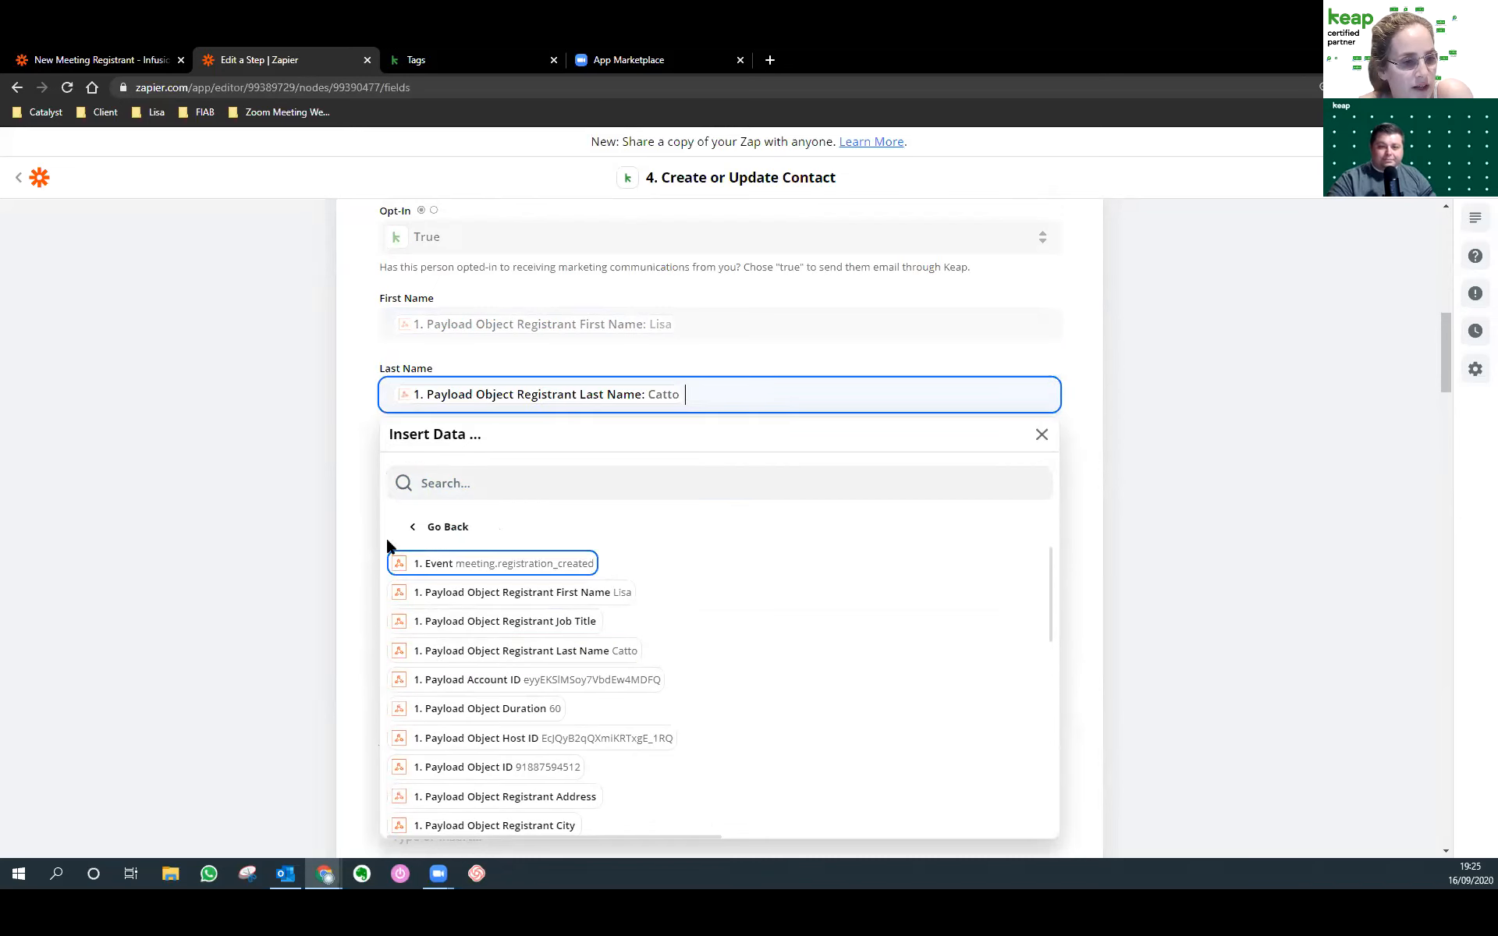
pyautogui.click(366, 516)
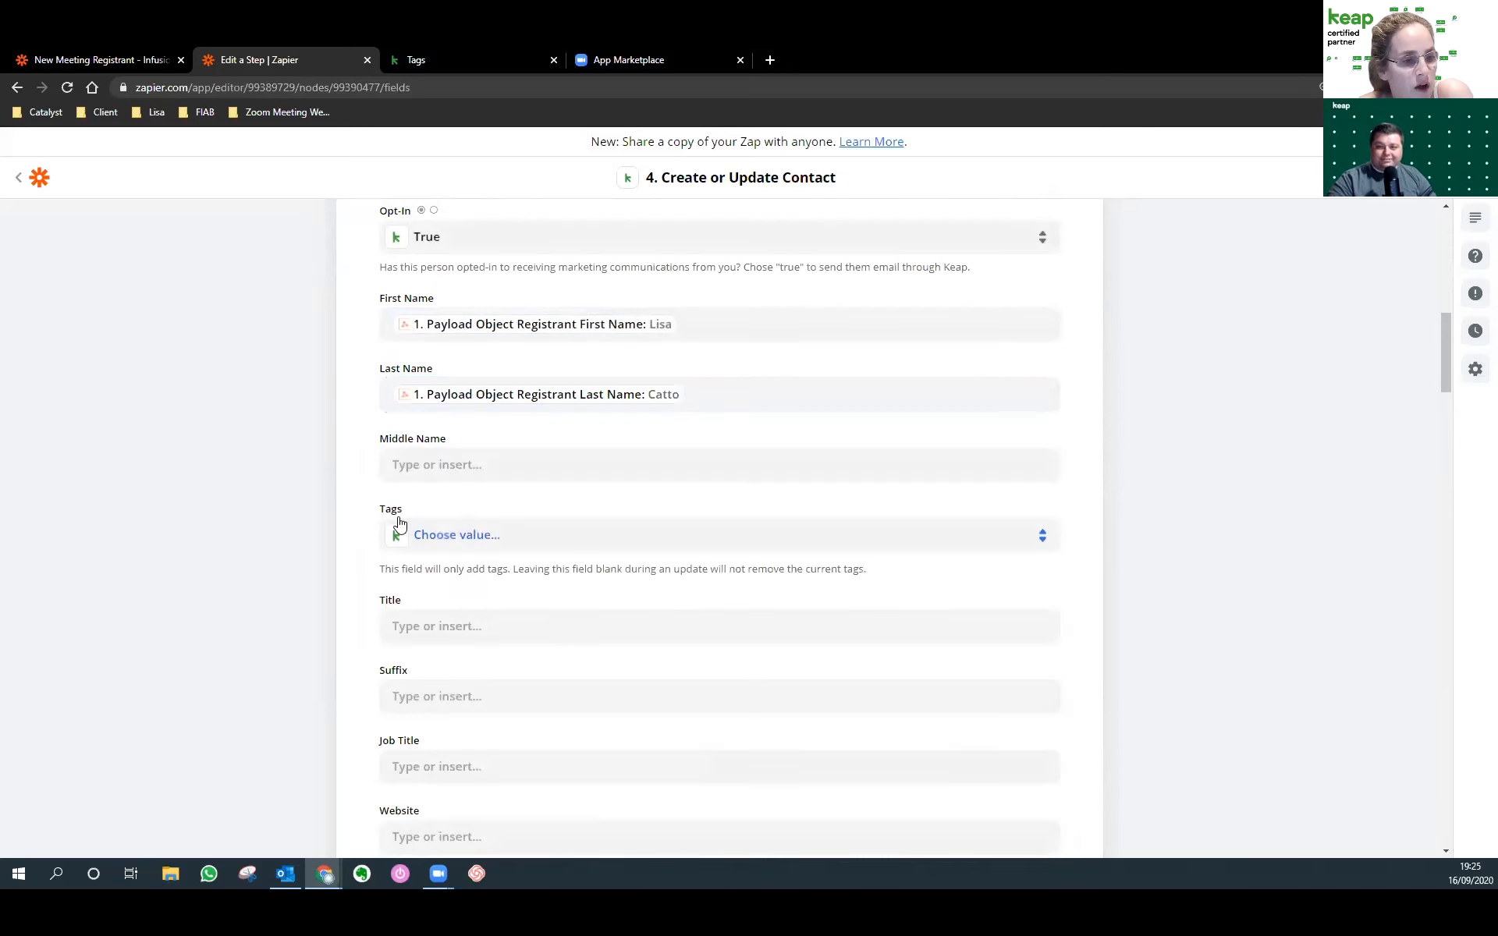
# Tag the contact with Zoom Meeting Registraion.
pyautogui.click(467, 536)
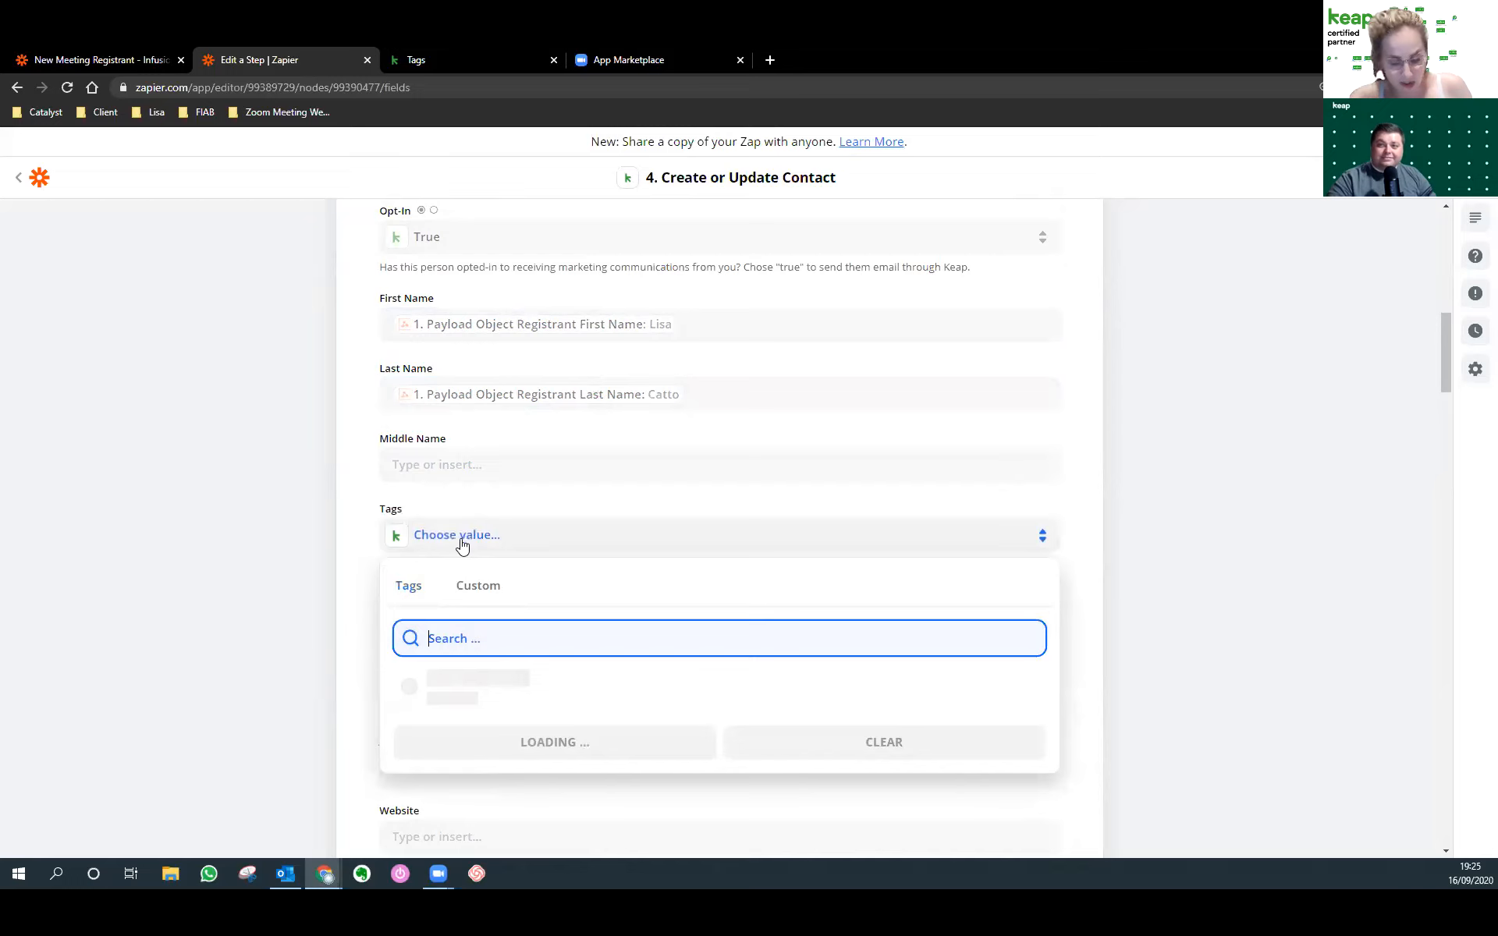
pyautogui.write('zoom')
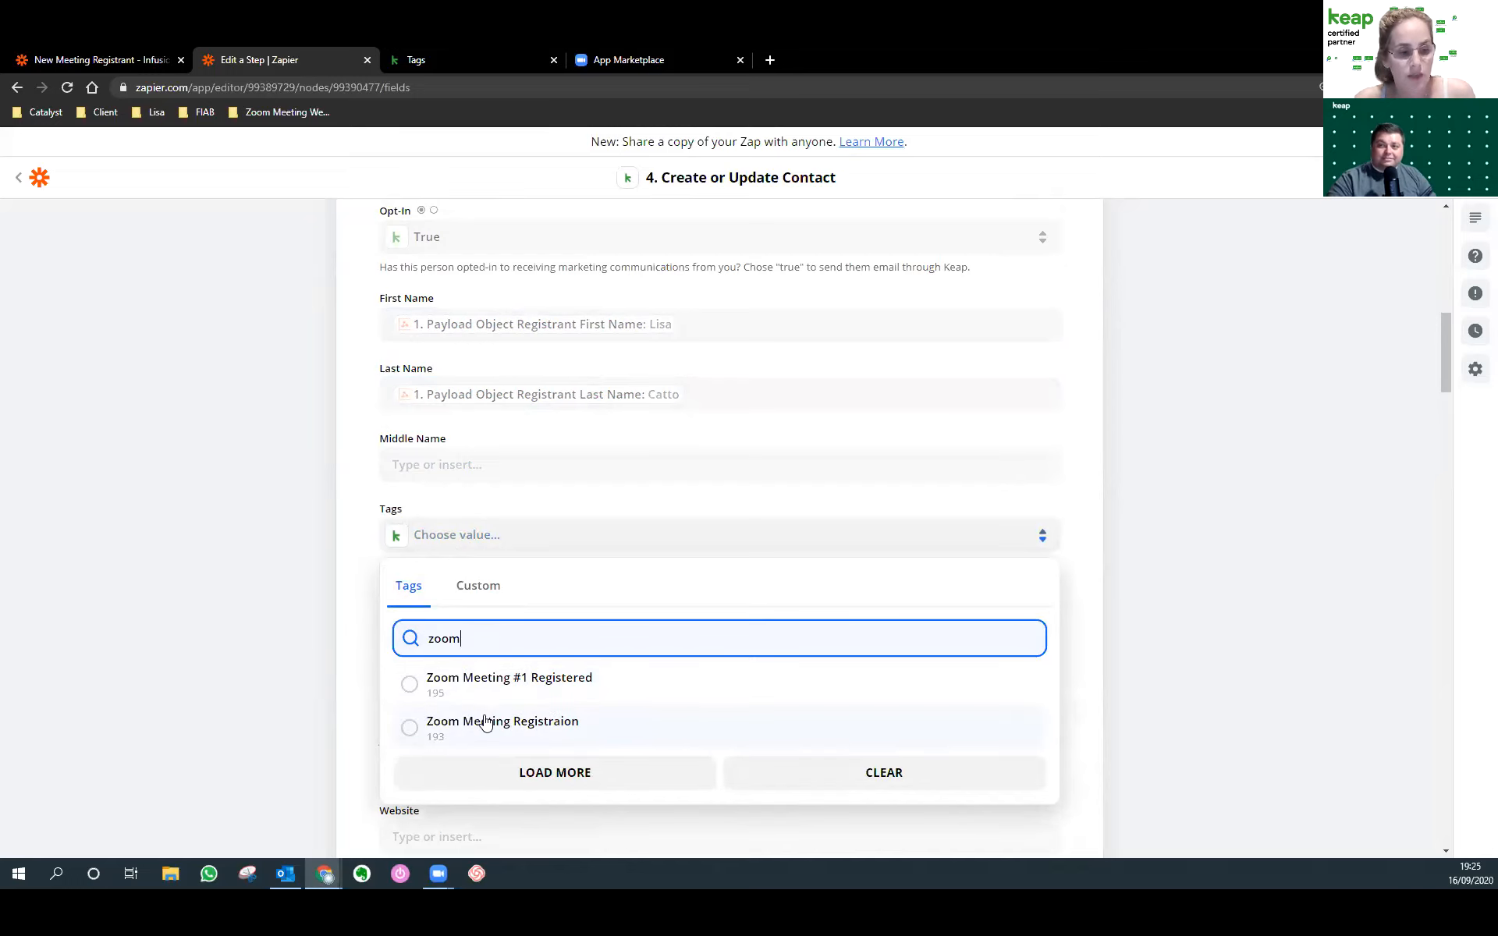
pyautogui.click(485, 723)
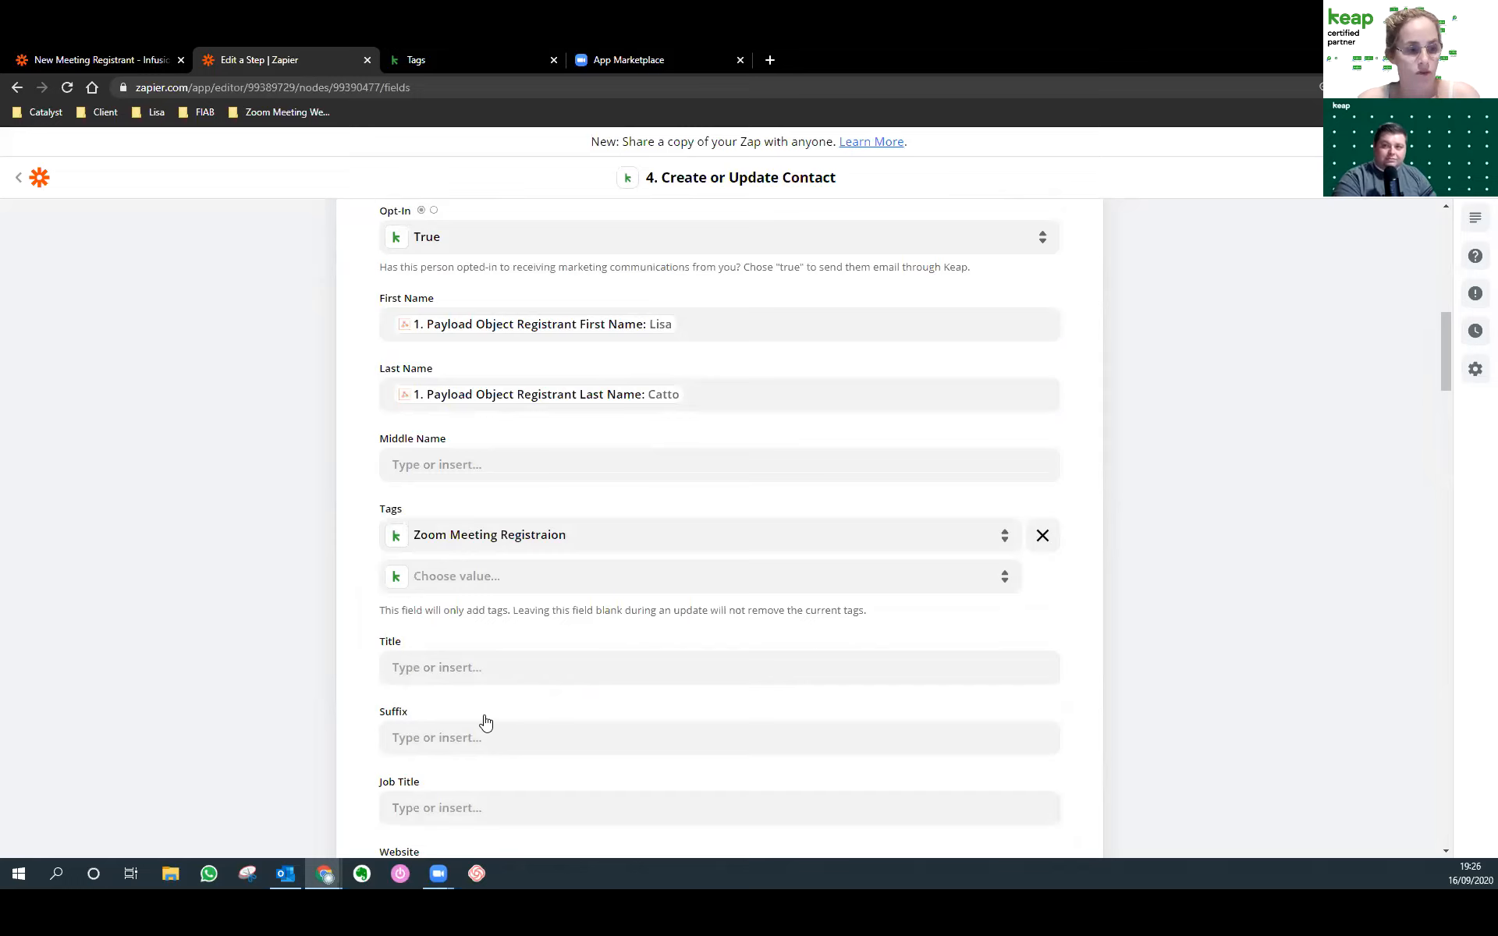
pyautogui.scroll(-6, 486, 724)
pyautogui.scroll(-20, 559, 515)
pyautogui.scroll(-14, 577, 515)
pyautogui.scroll(2, 639, 642)
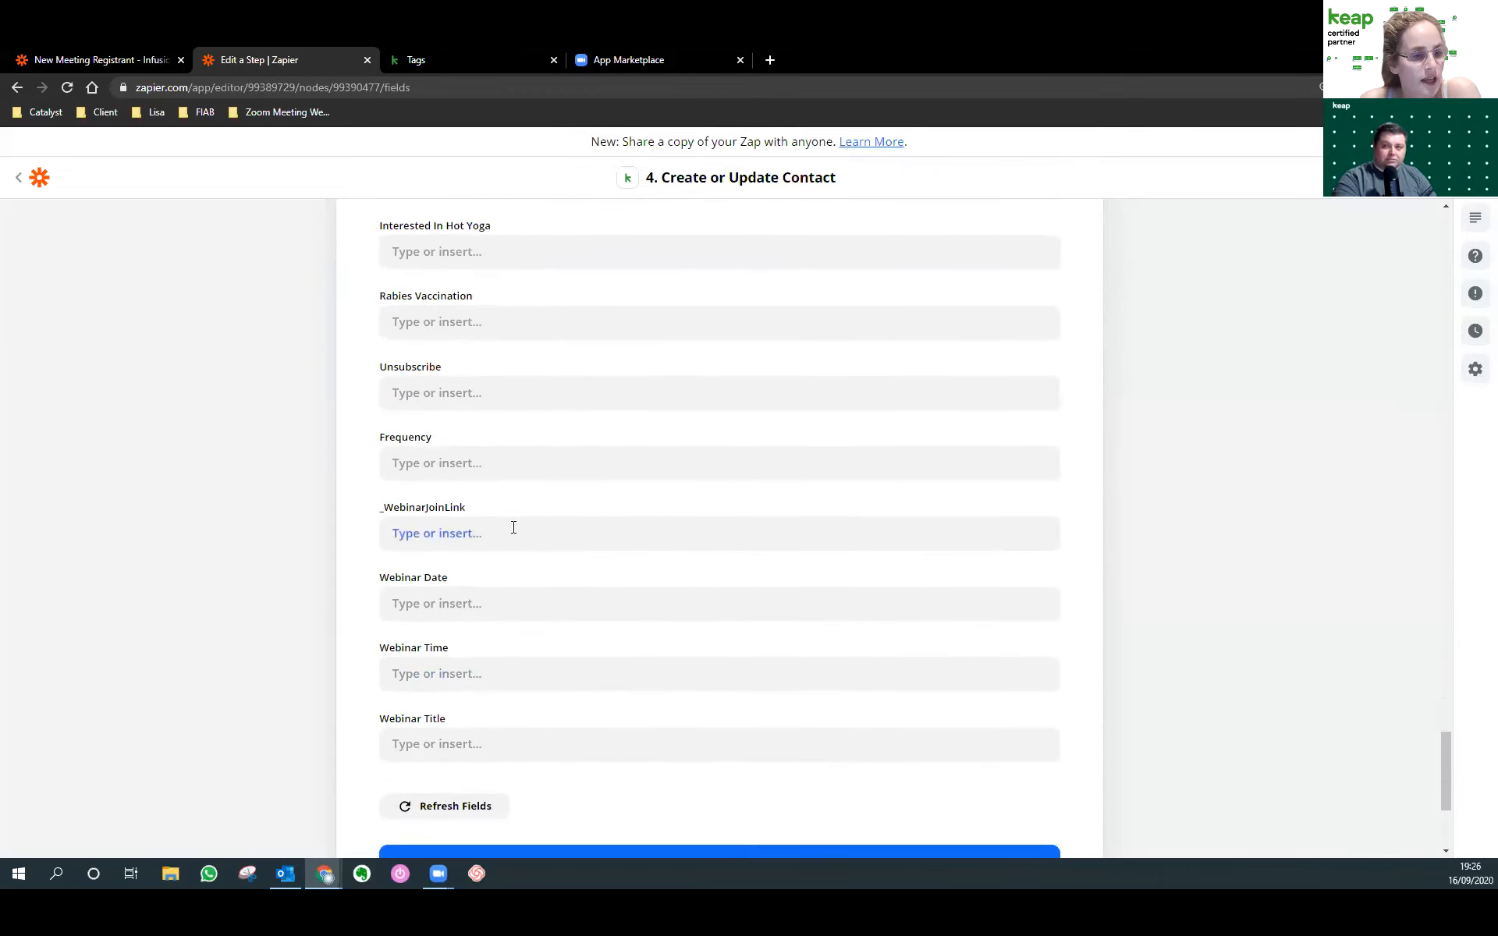
# Map _WebinarJoinLink to the registrant's join URL from the Catch Hook data.
pyautogui.click(513, 530)
pyautogui.click(462, 679)
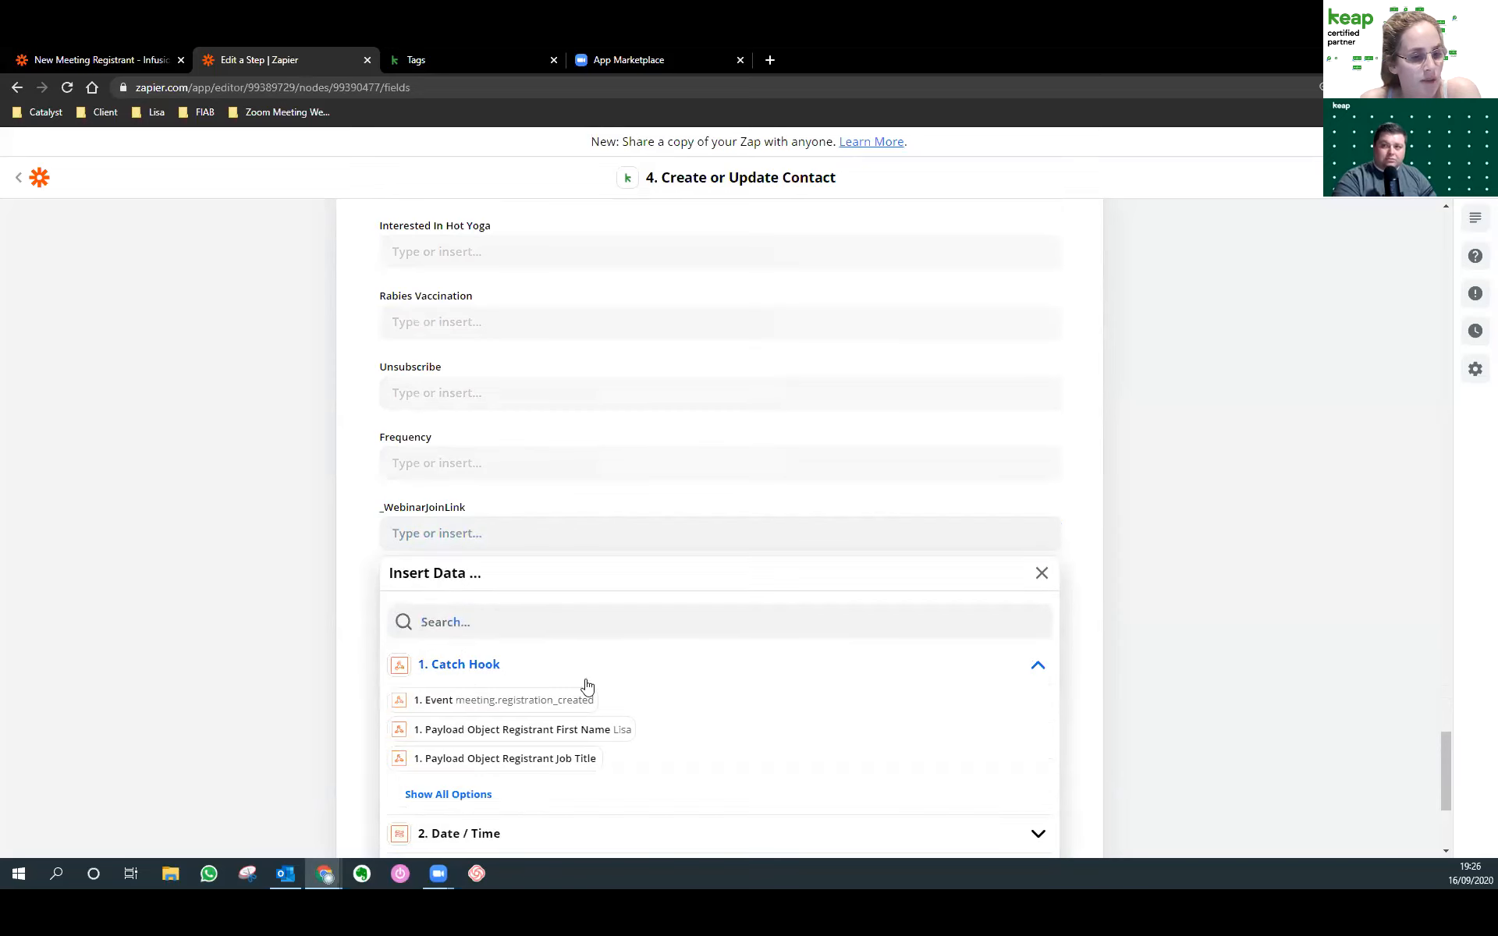
pyautogui.scroll(-6, 780, 741)
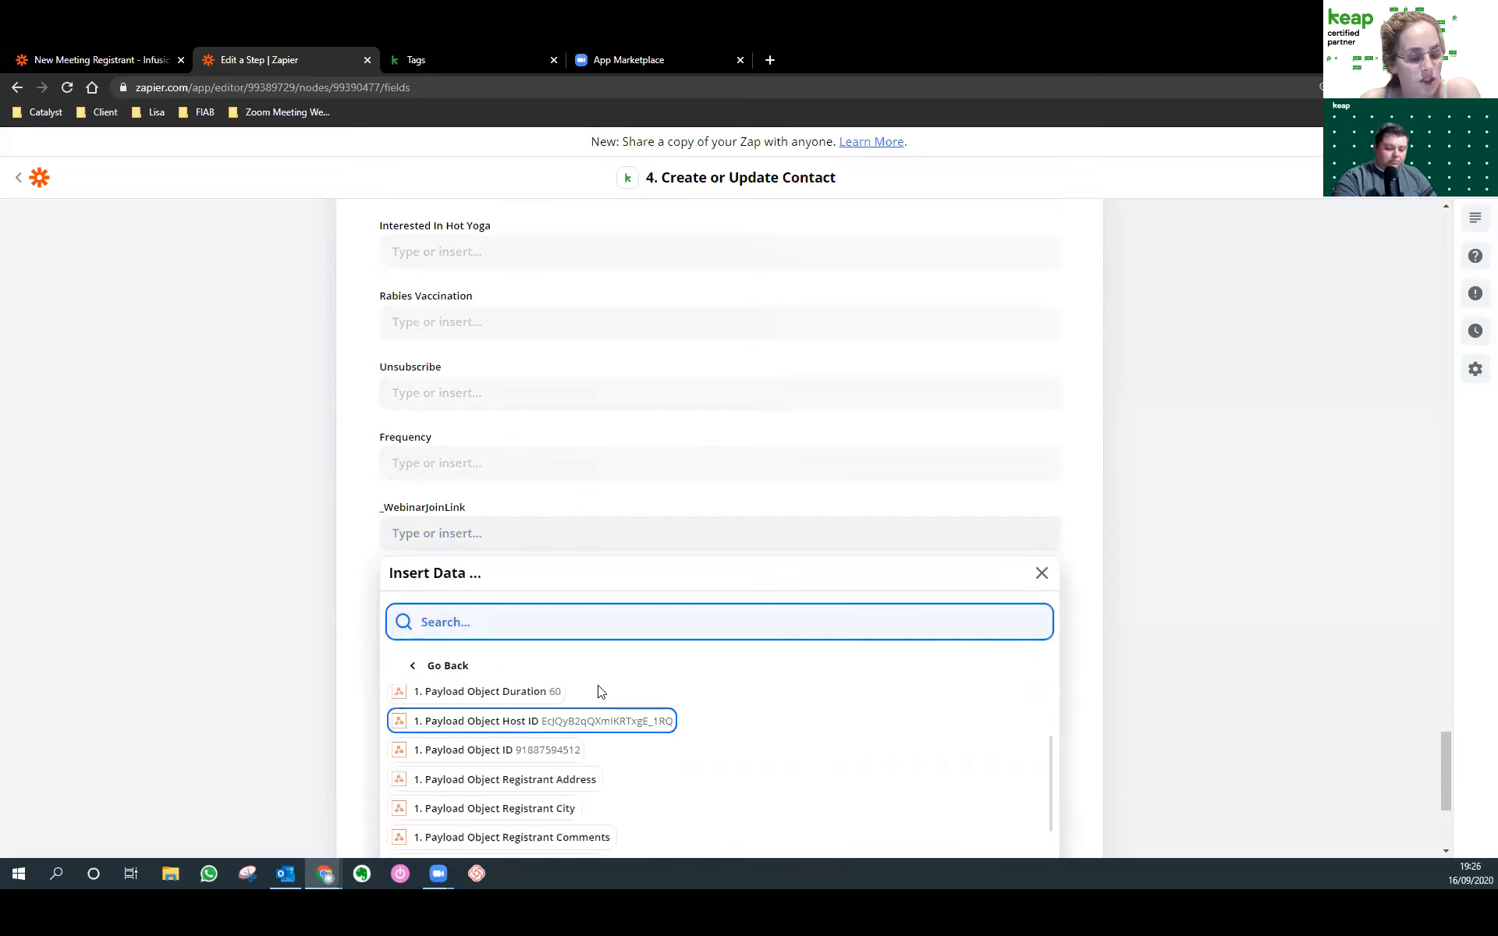
pyautogui.scroll(-3, 747, 747)
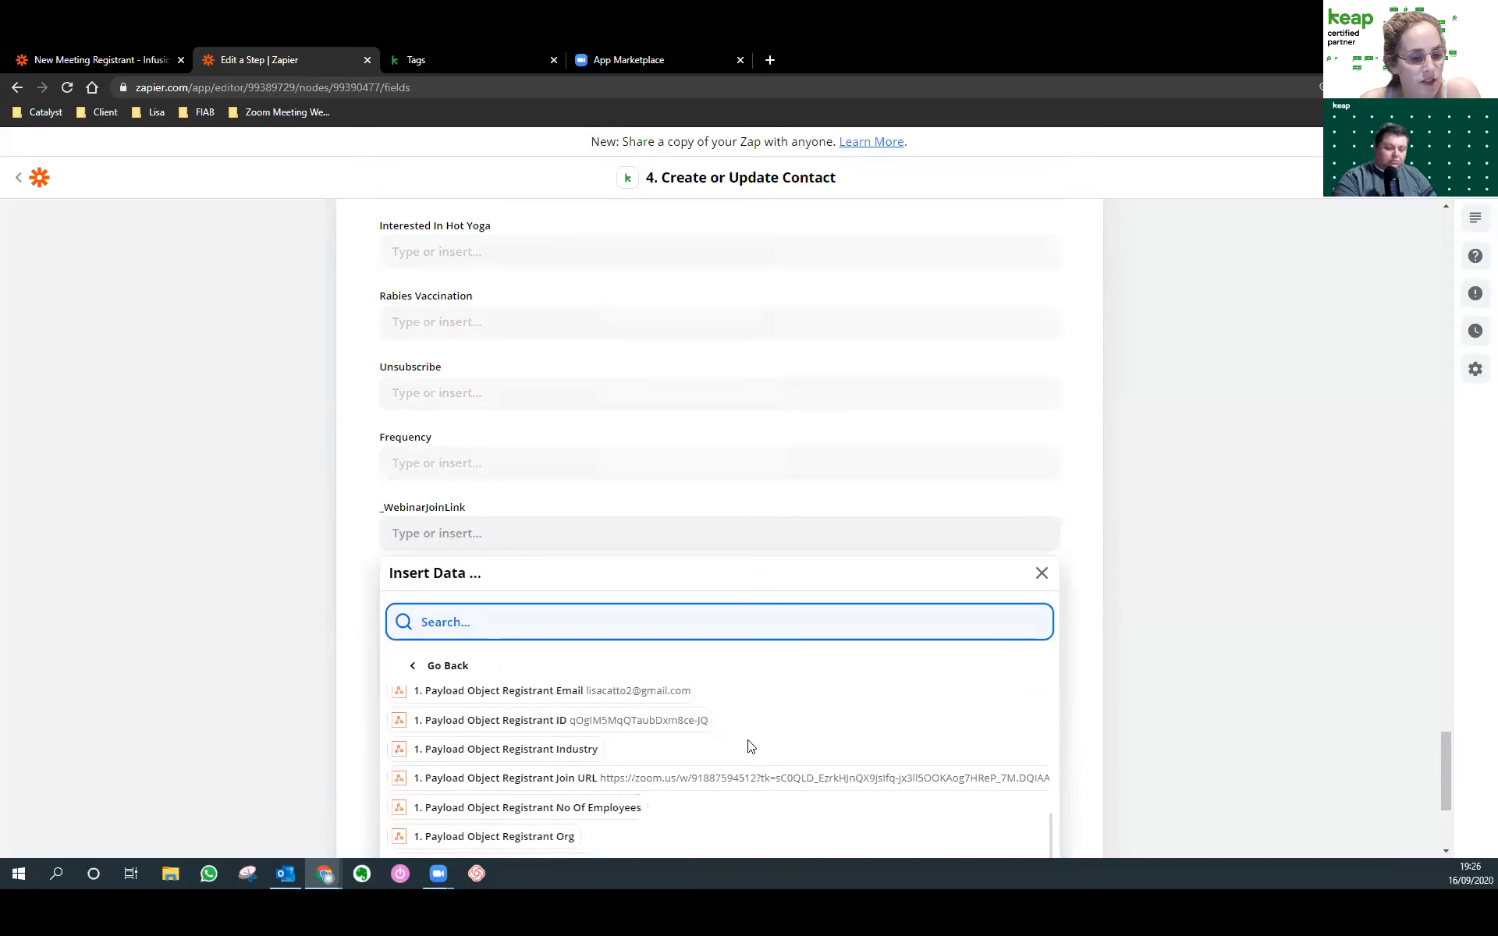
pyautogui.click(749, 757)
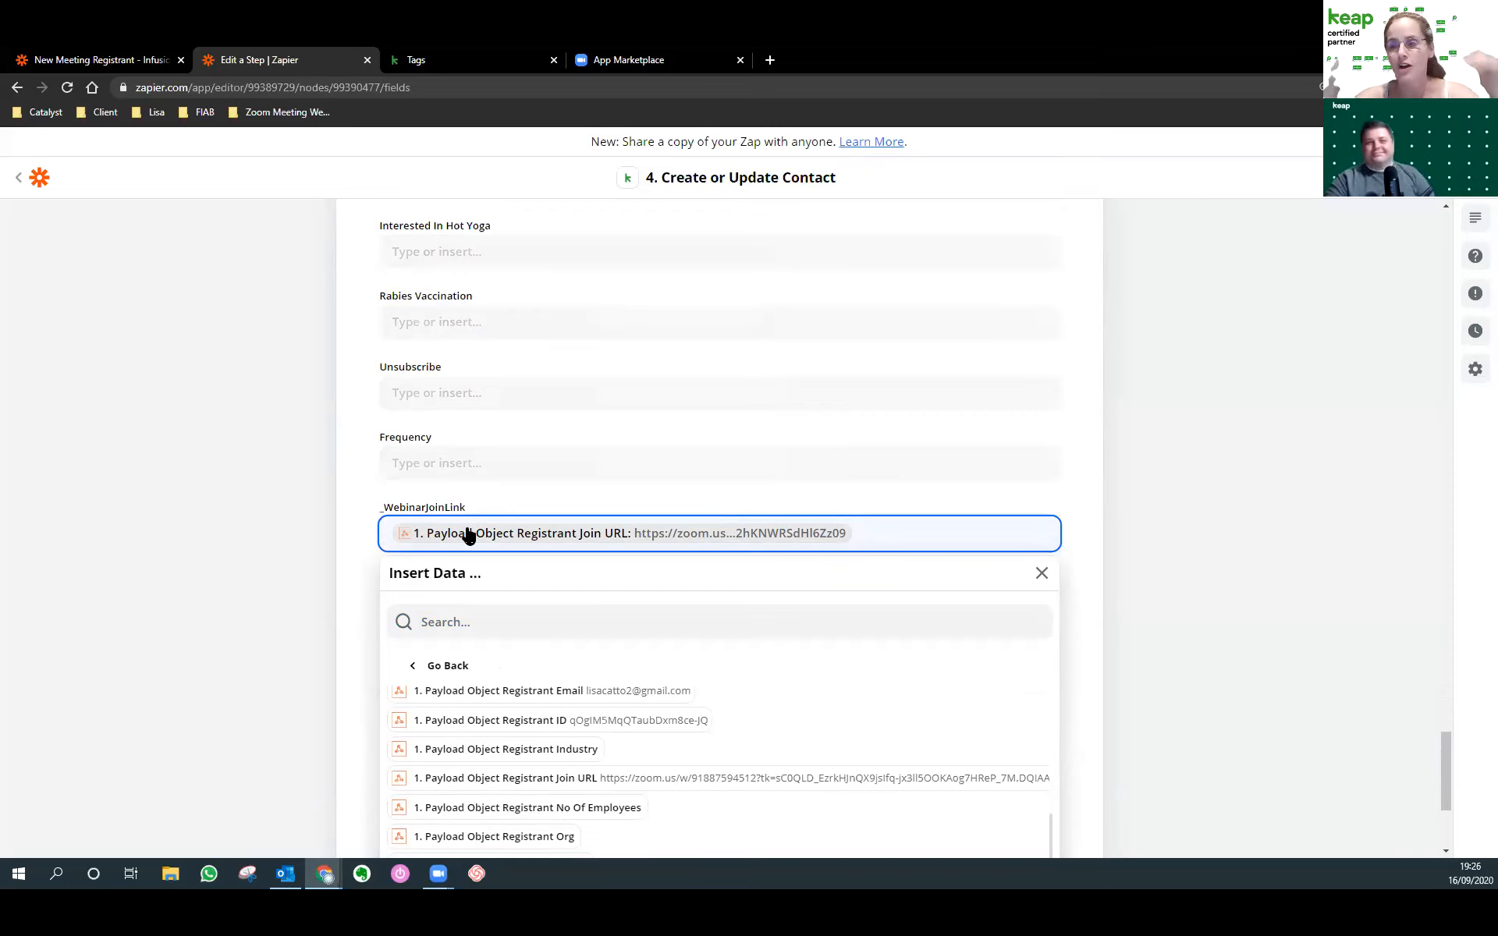
pyautogui.click(356, 501)
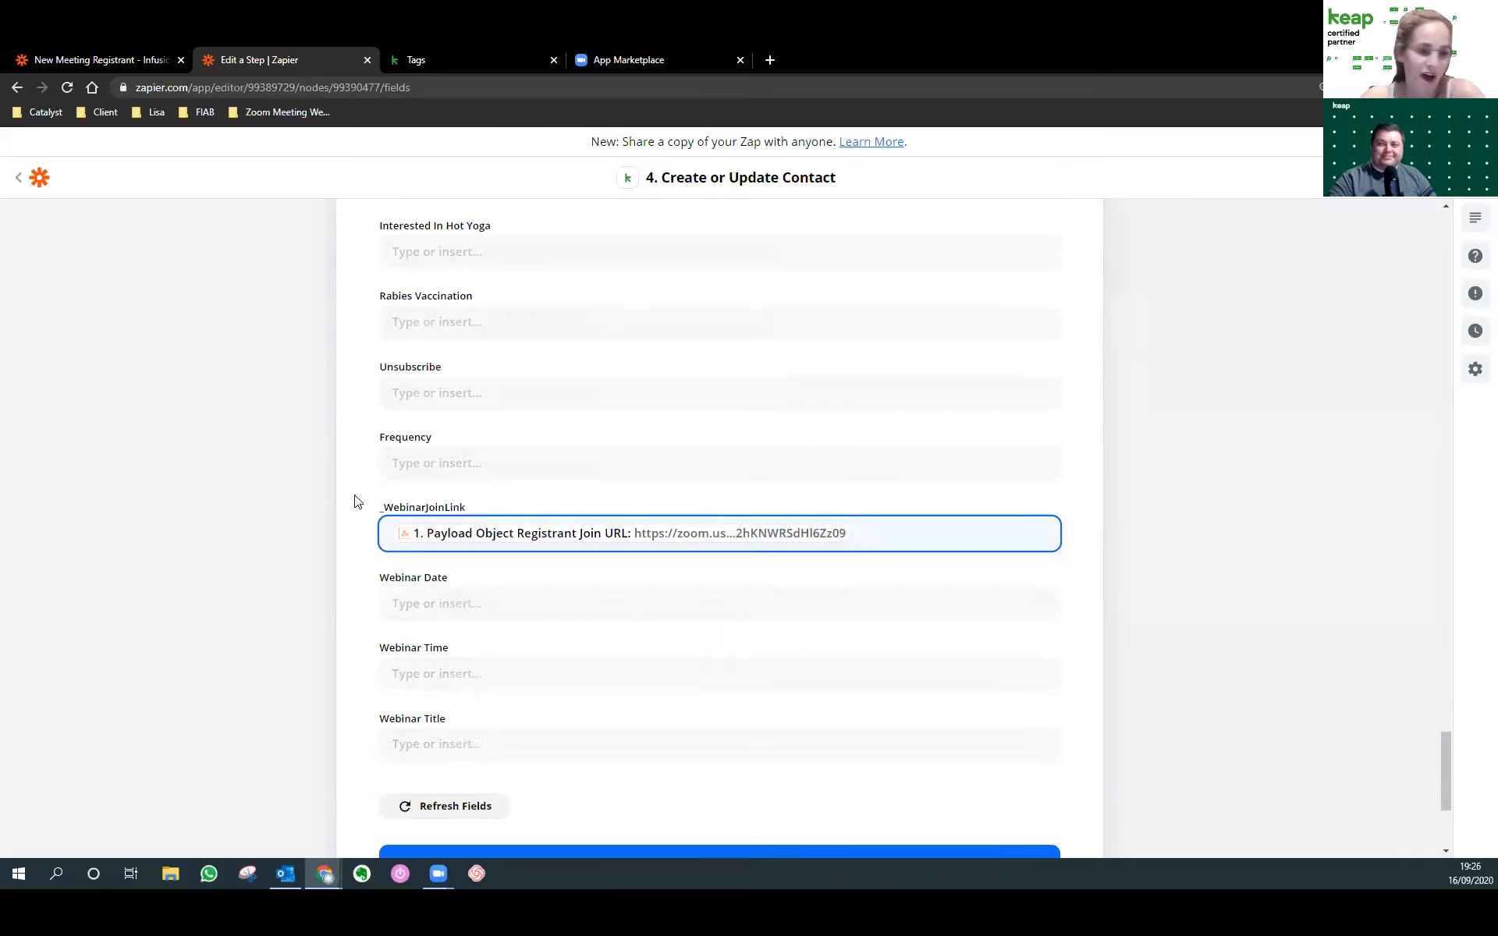
# Map Webinar Date to the formatted start time and Webinar Time to the split-text output.
pyautogui.click(437, 602)
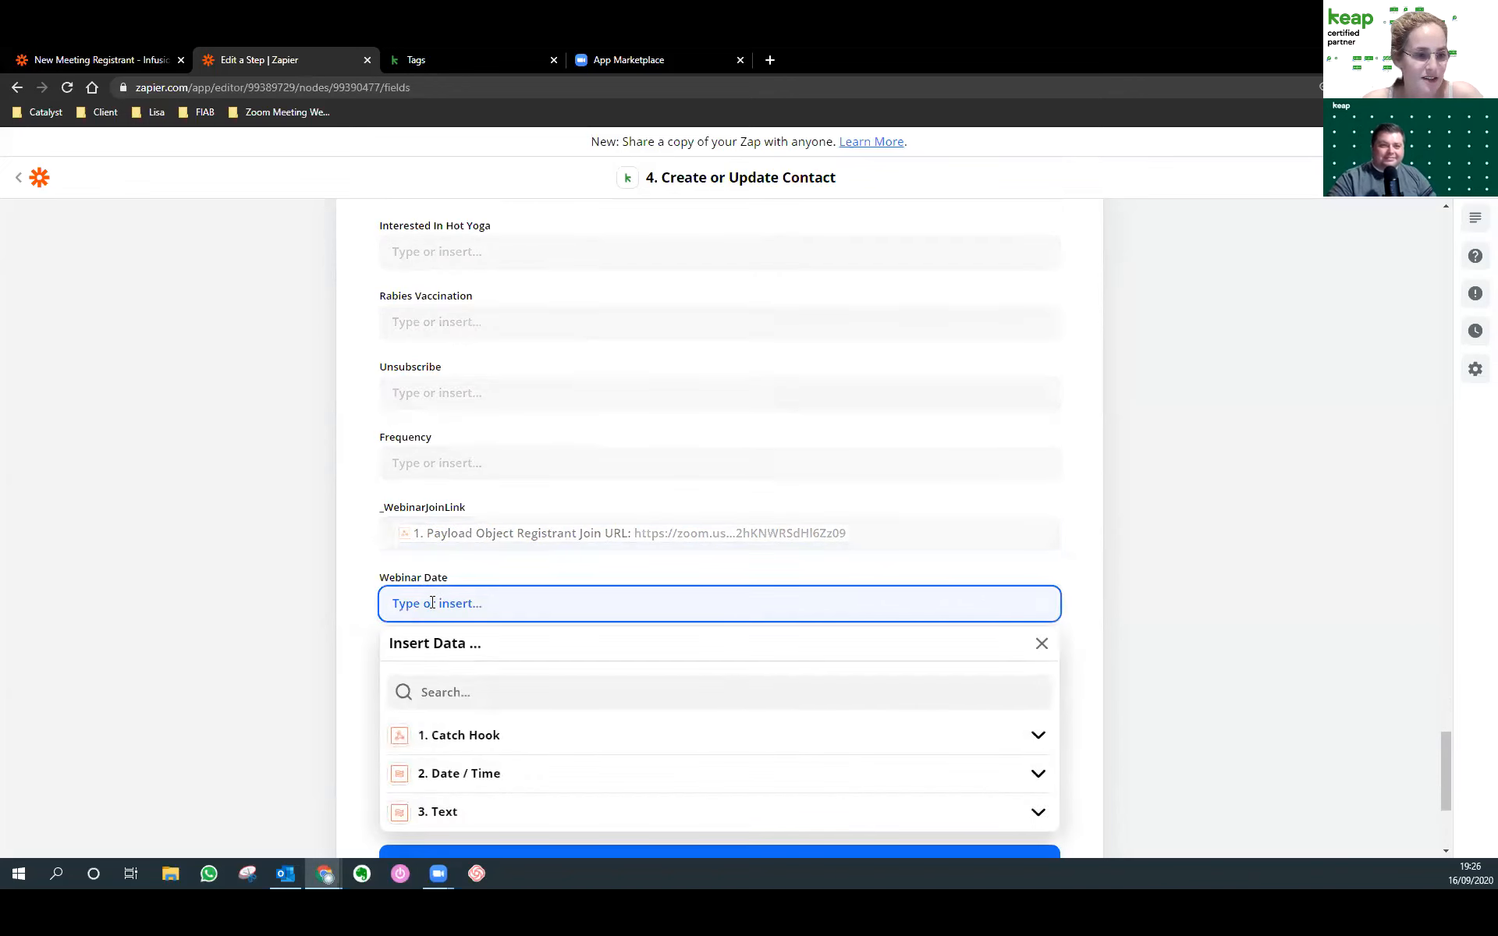
pyautogui.click(465, 761)
pyautogui.scroll(-1, 1018, 747)
pyautogui.click(619, 733)
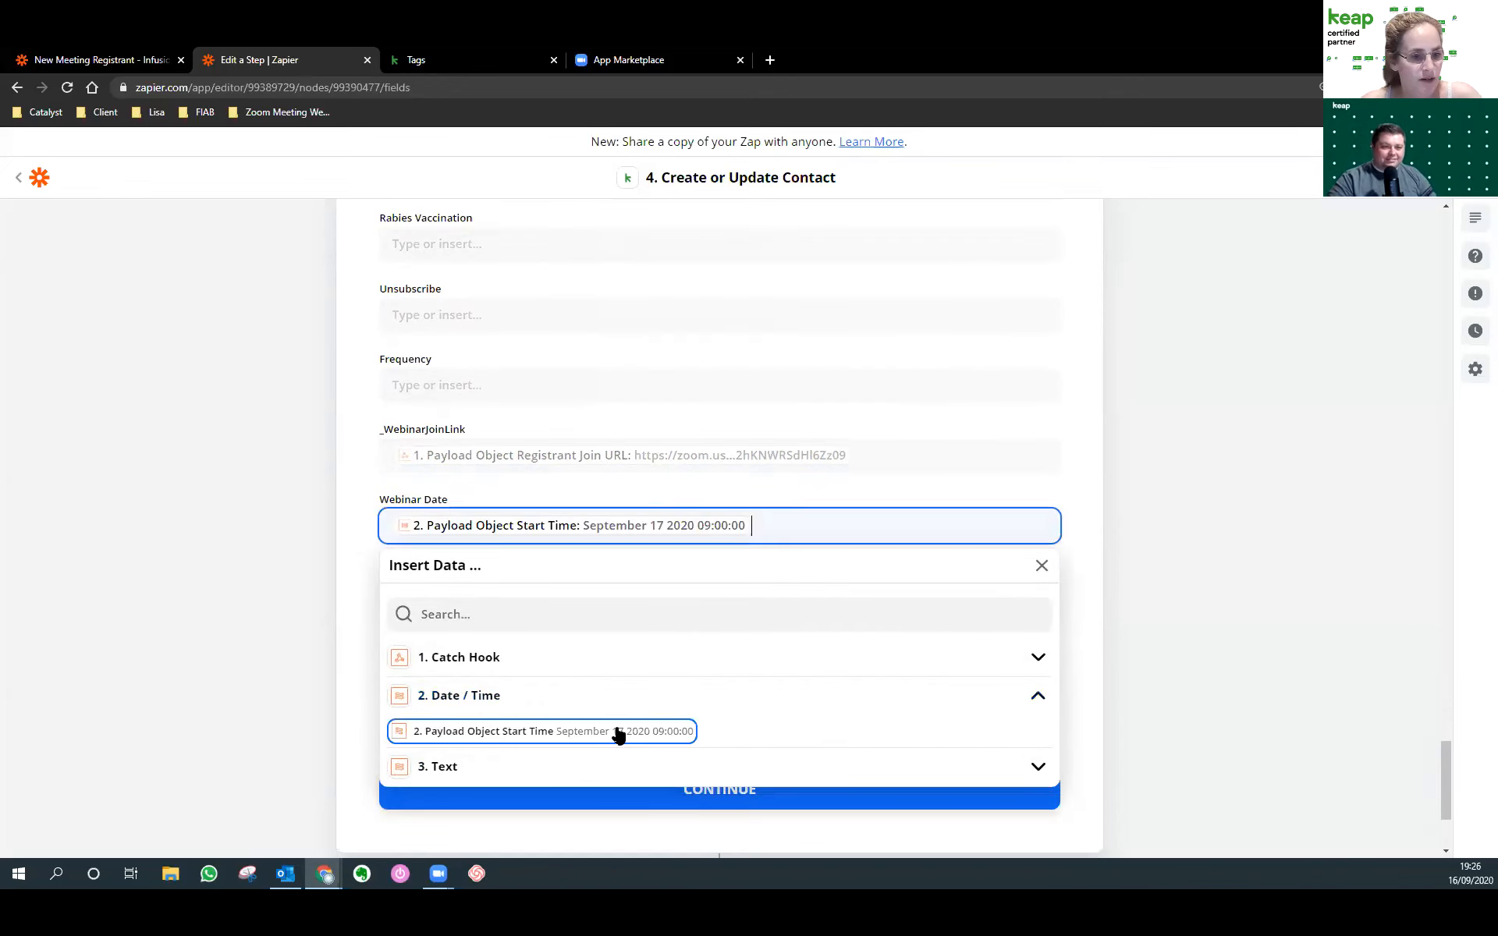
pyautogui.click(348, 567)
pyautogui.click(431, 599)
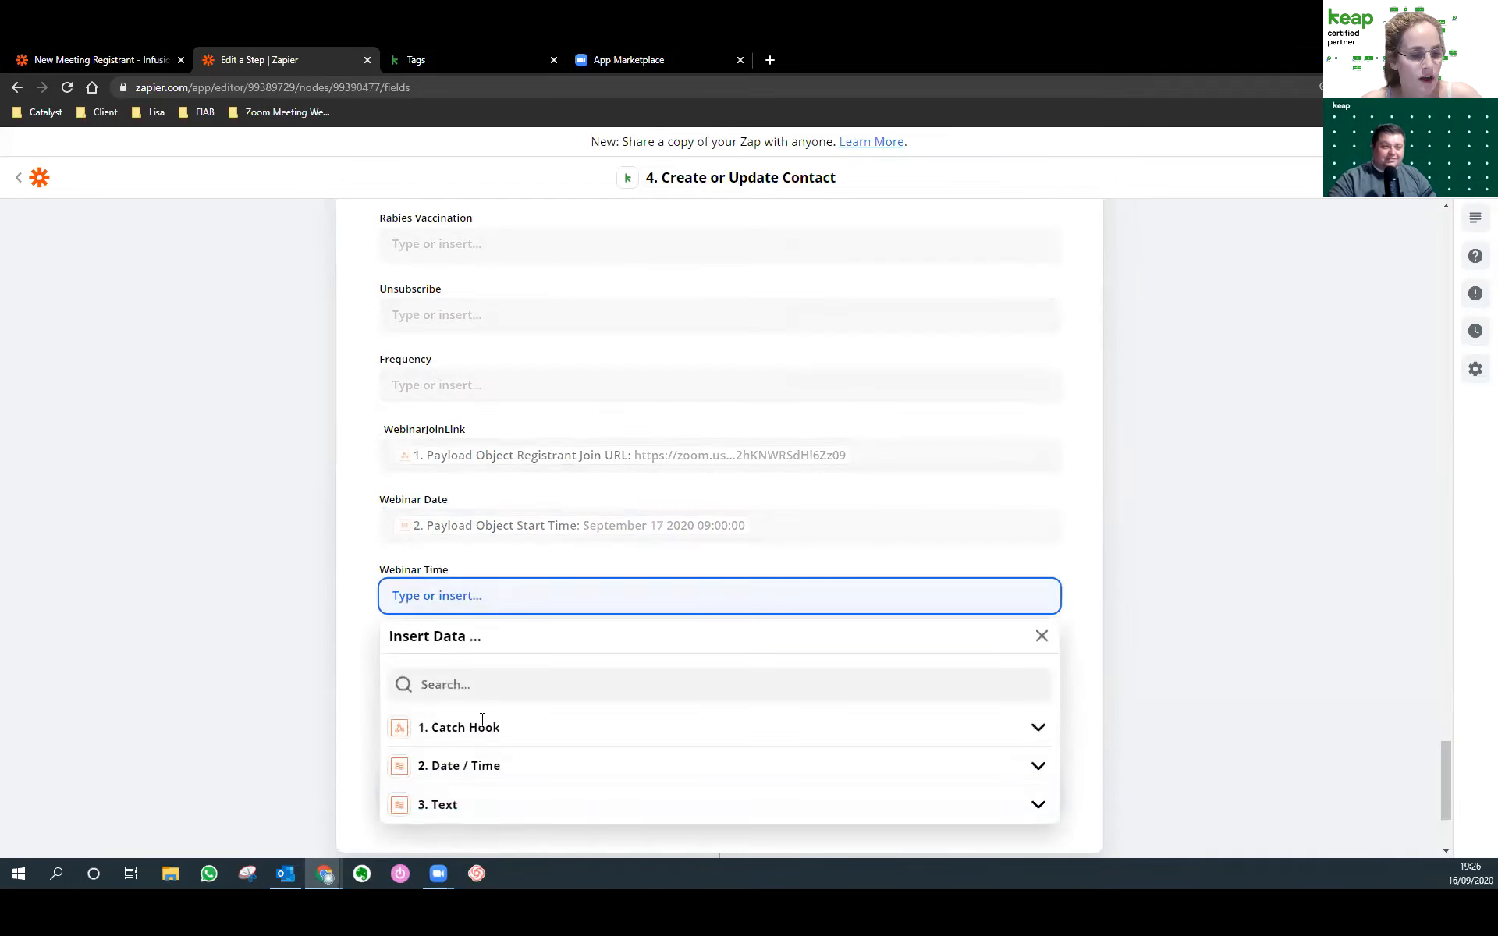
pyautogui.click(441, 805)
pyautogui.scroll(-2, 449, 780)
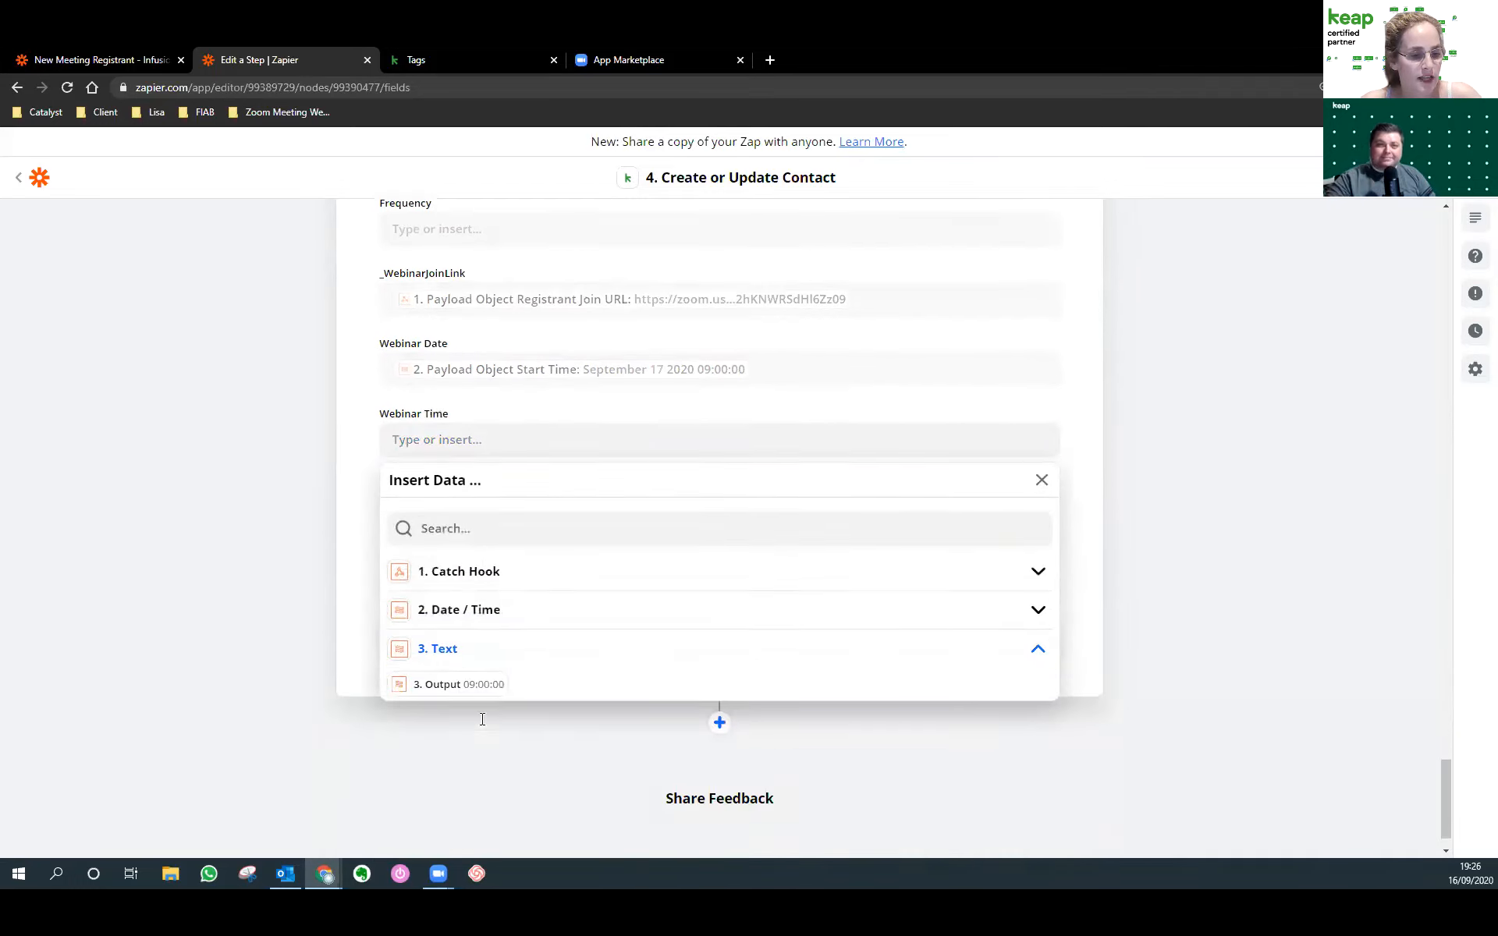
pyautogui.click(461, 686)
pyautogui.click(332, 512)
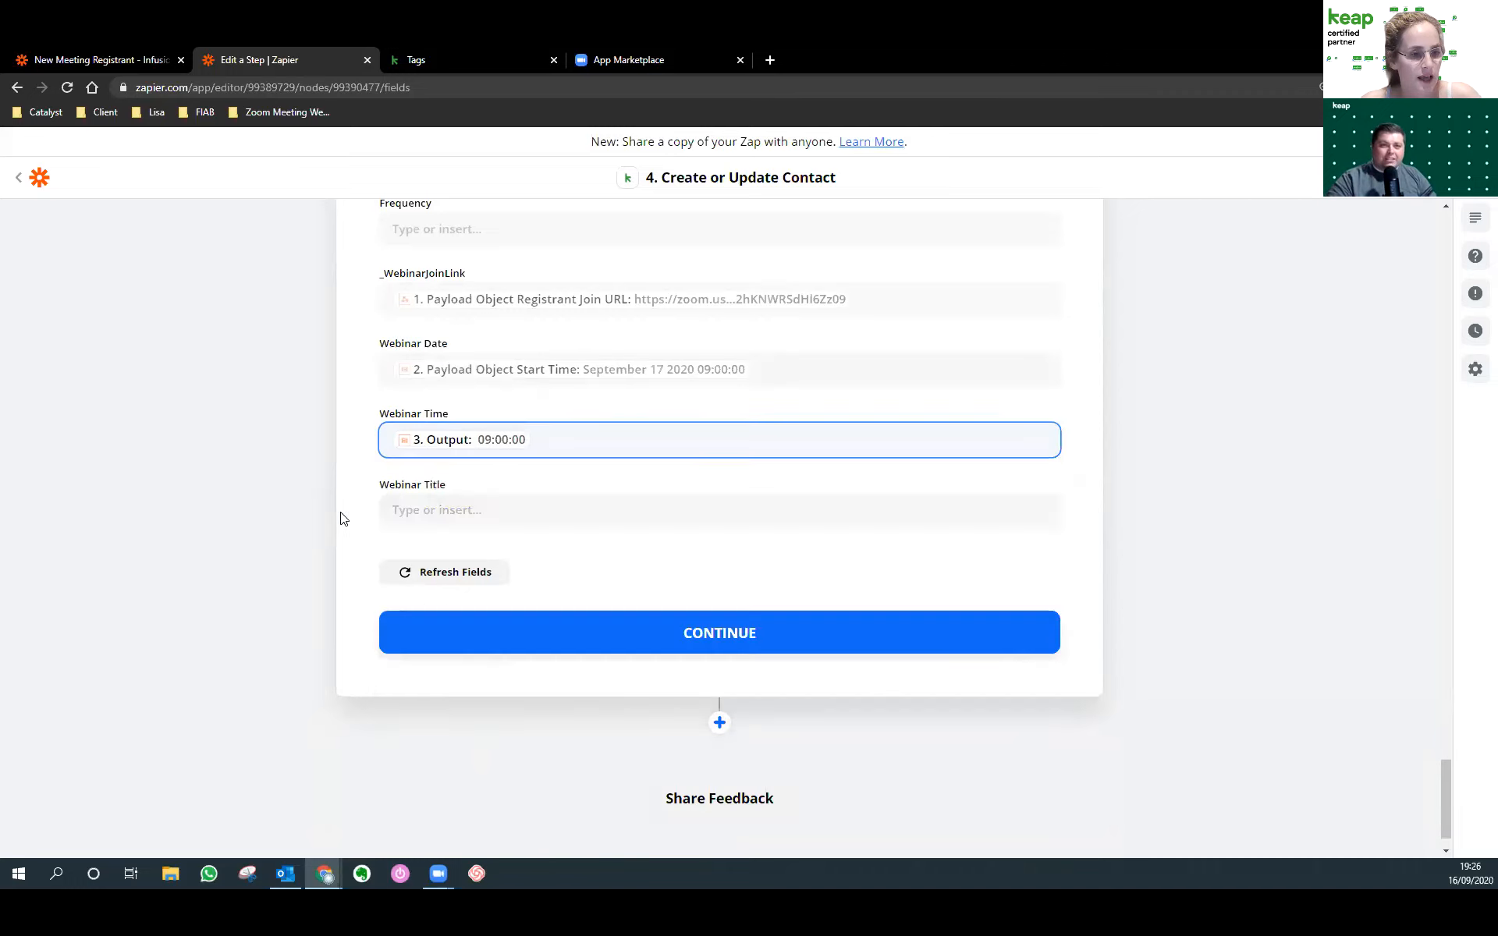
# Fill Webinar Title with the Payload Object Topic from the Catch Hook.
pyautogui.click(431, 514)
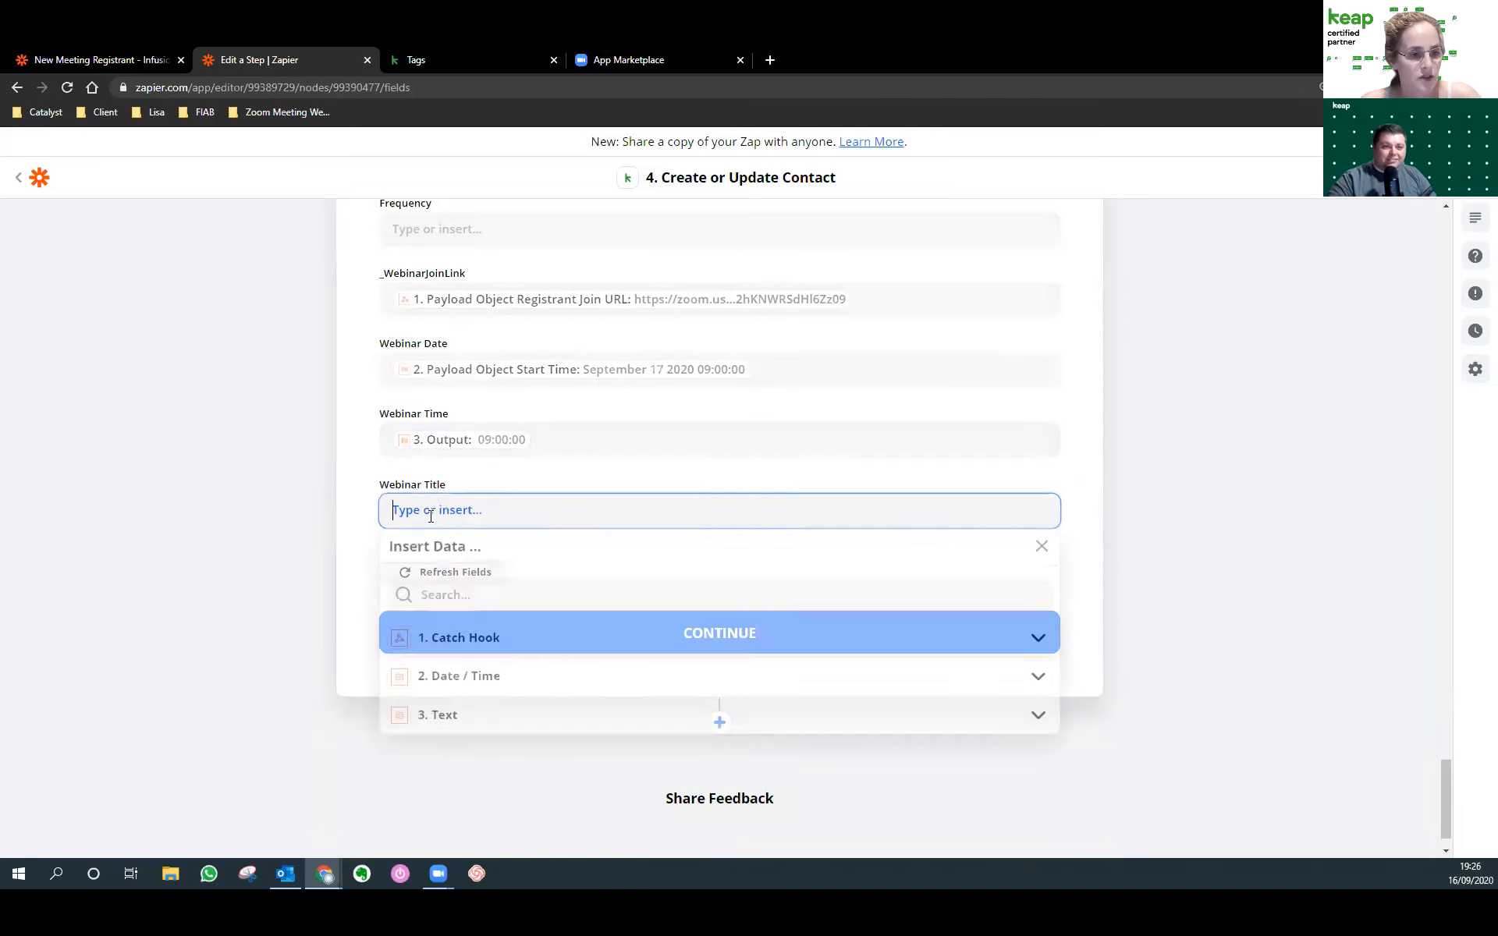
pyautogui.click(459, 642)
pyautogui.click(467, 769)
pyautogui.scroll(-5, 755, 756)
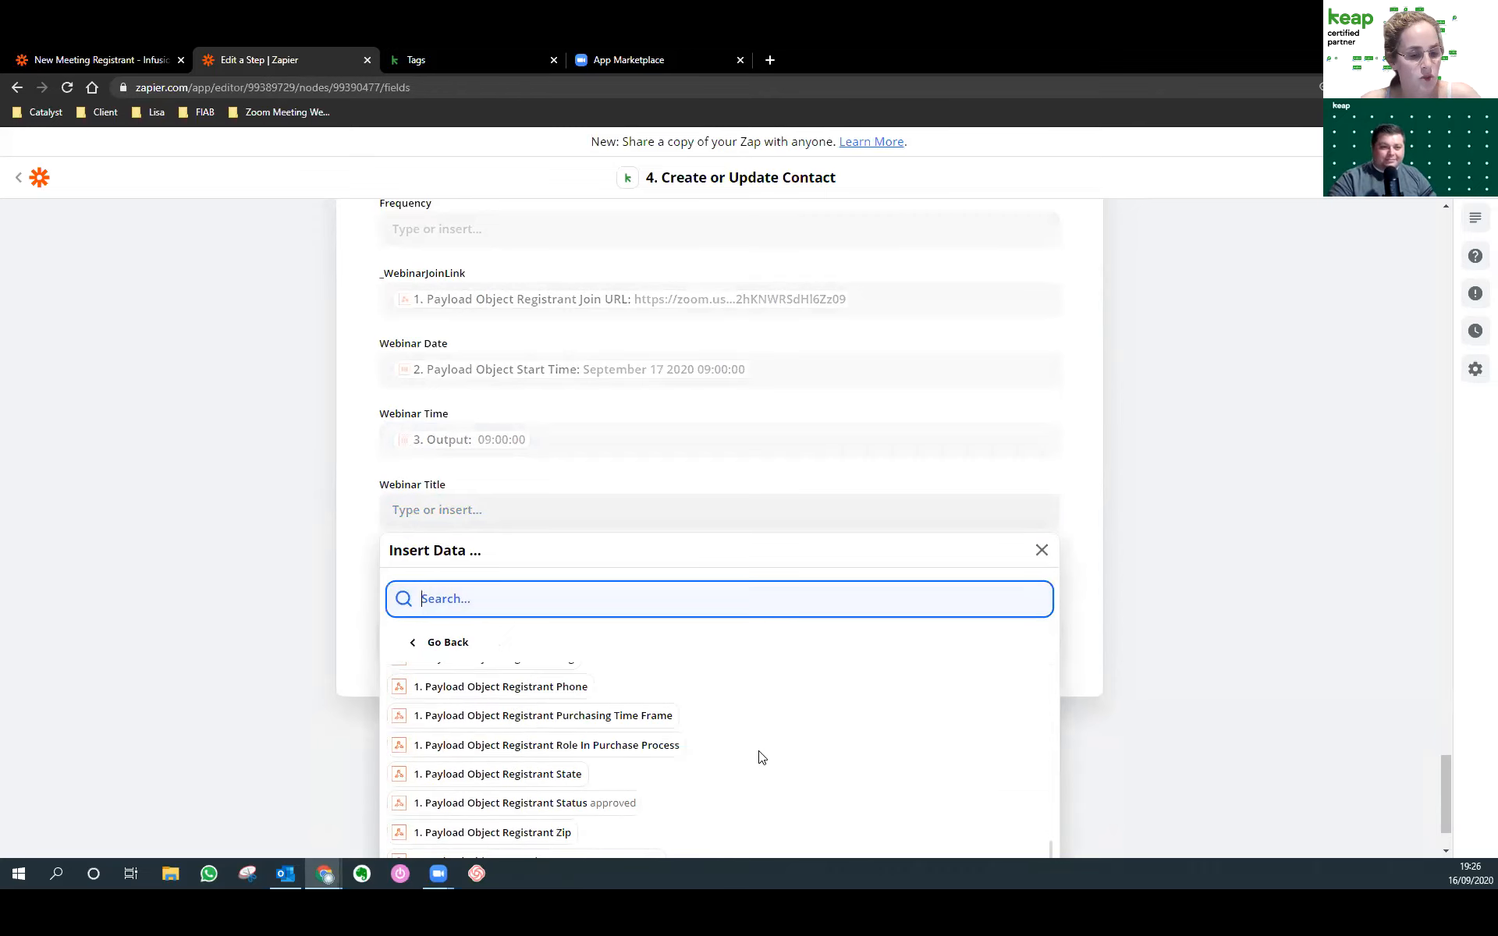
pyautogui.scroll(-4, 762, 757)
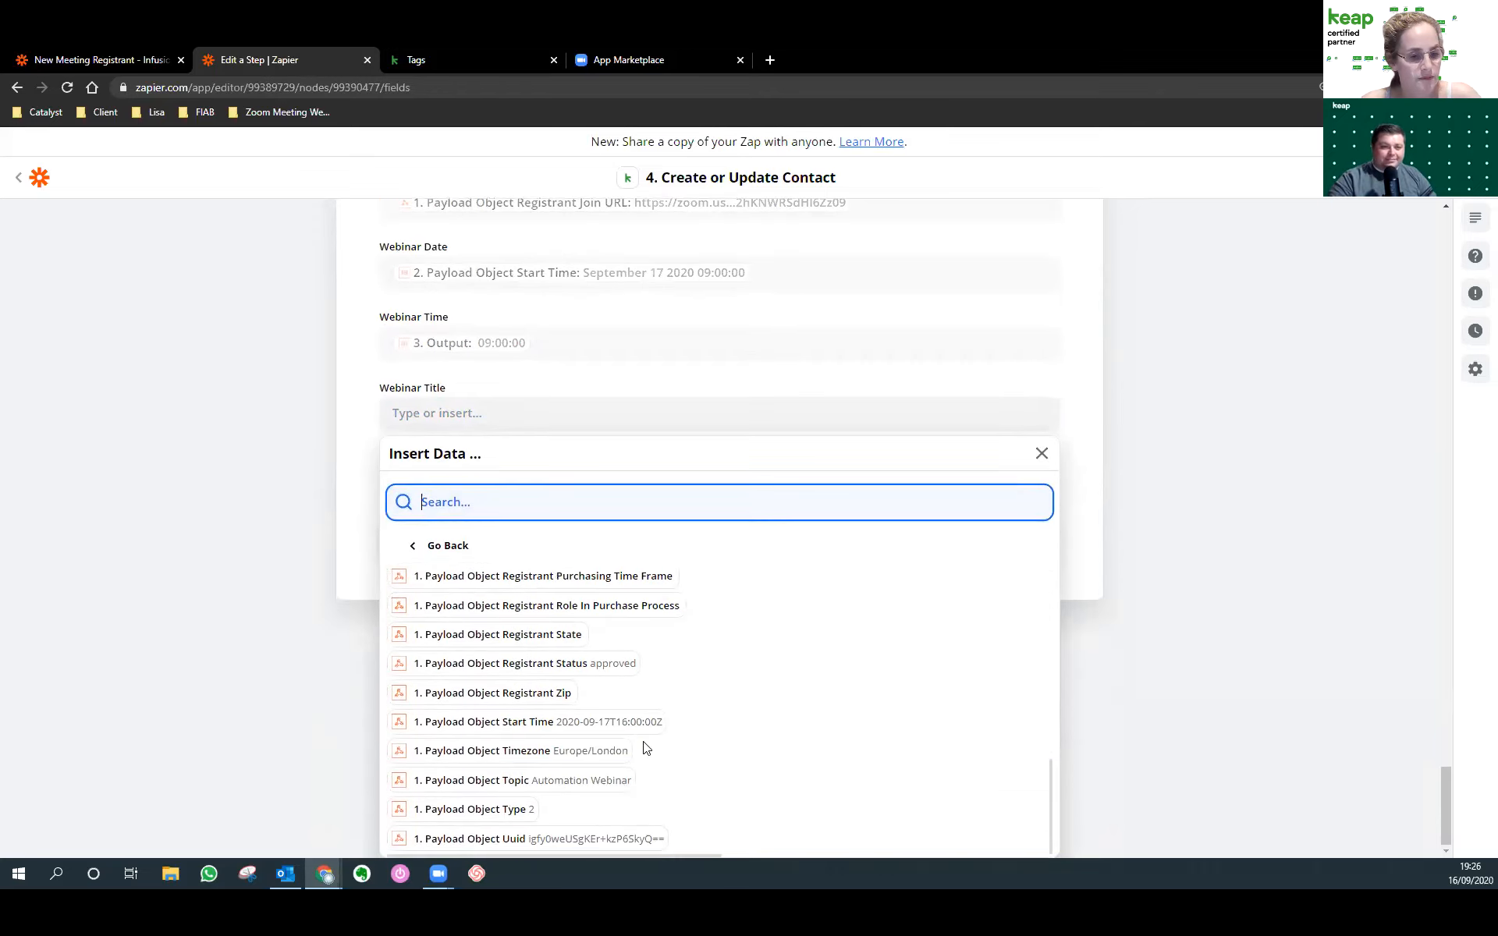
pyautogui.click(606, 780)
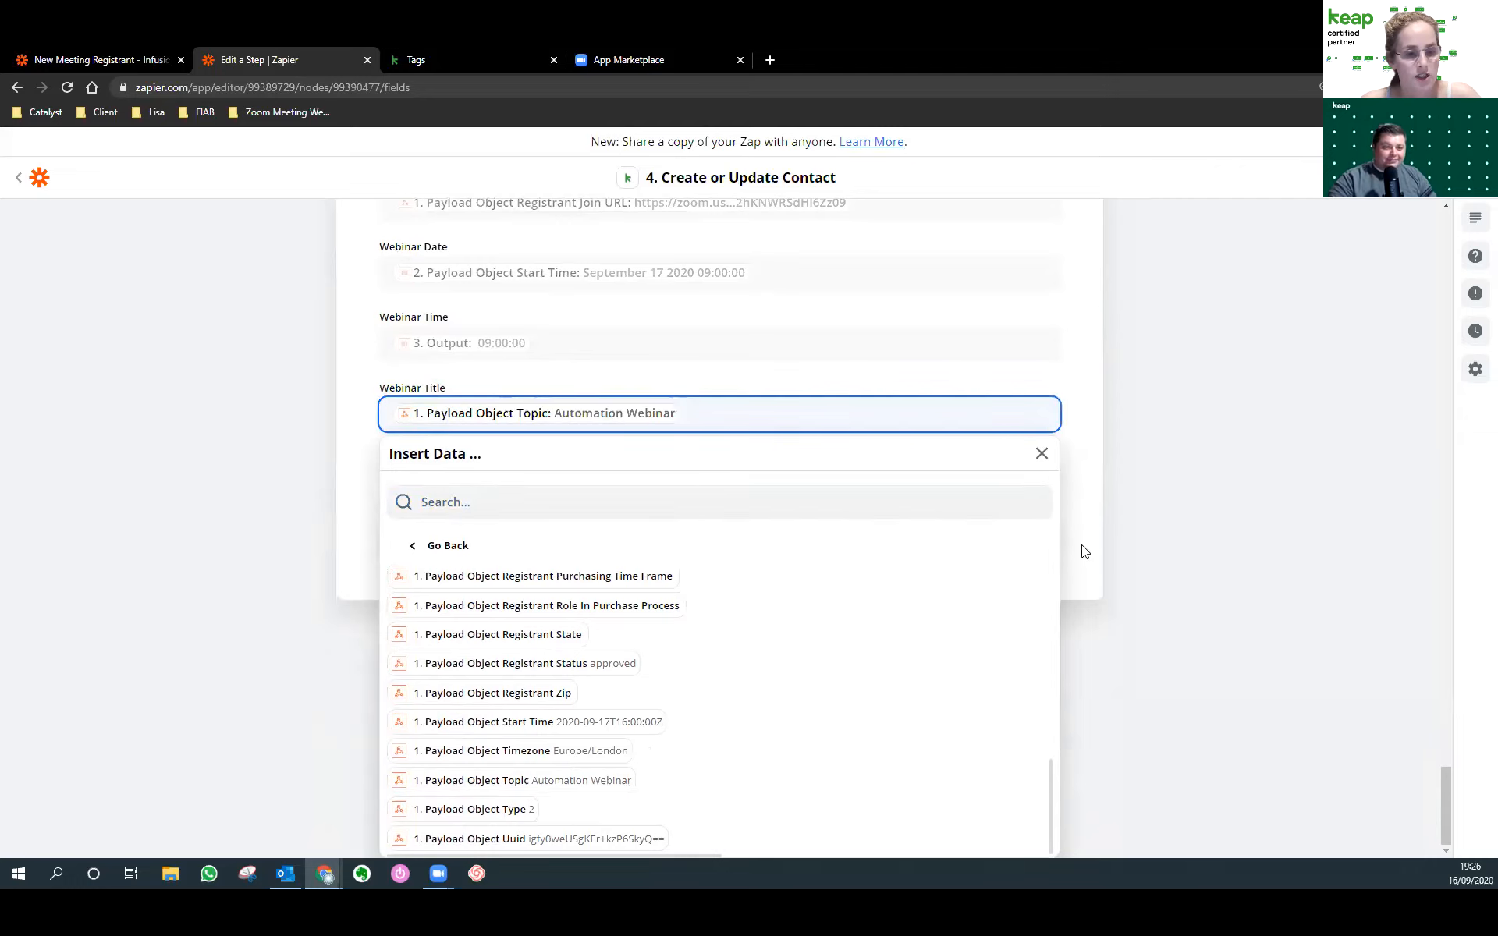
pyautogui.click(1206, 670)
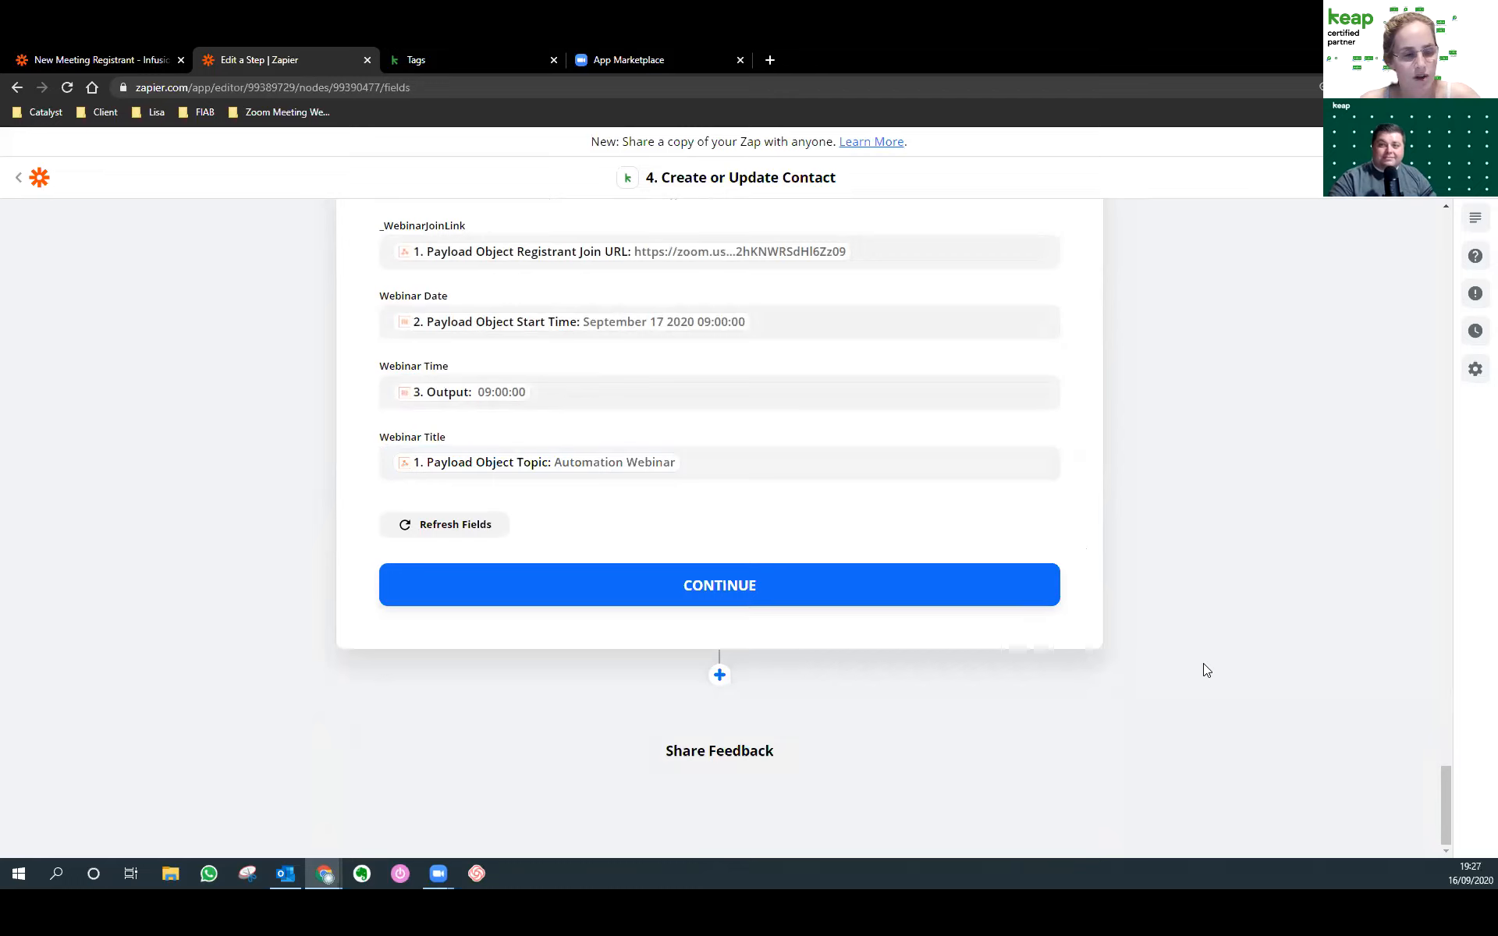
# Scroll through the Create or Update Contact form to review its webinar field mappings.
pyautogui.scroll(10, 859, 653)
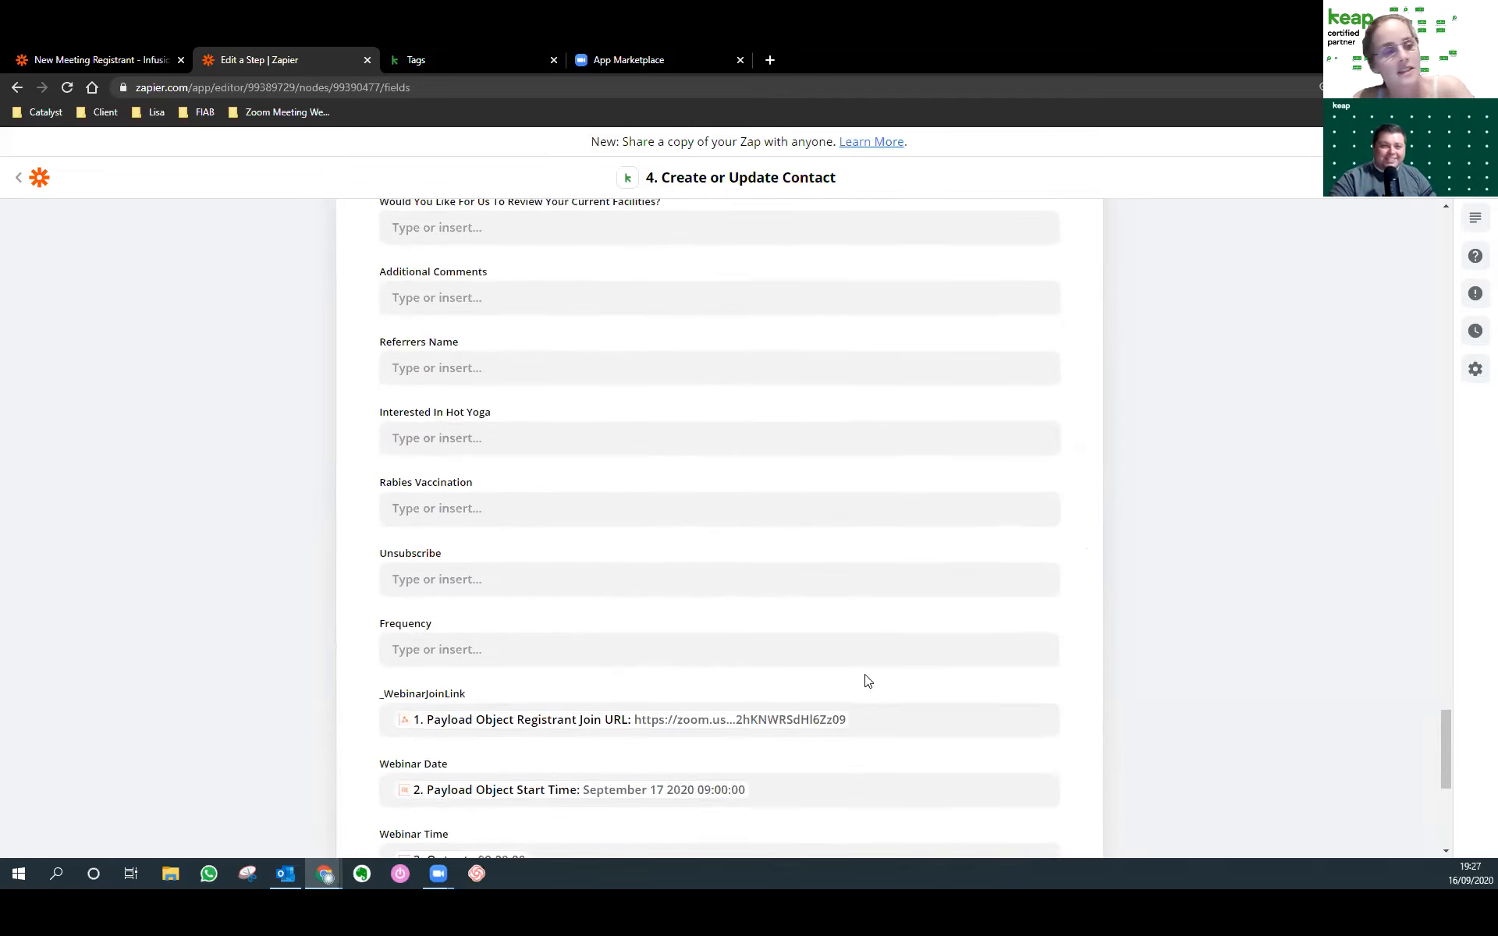
pyautogui.scroll(-10, 849, 689)
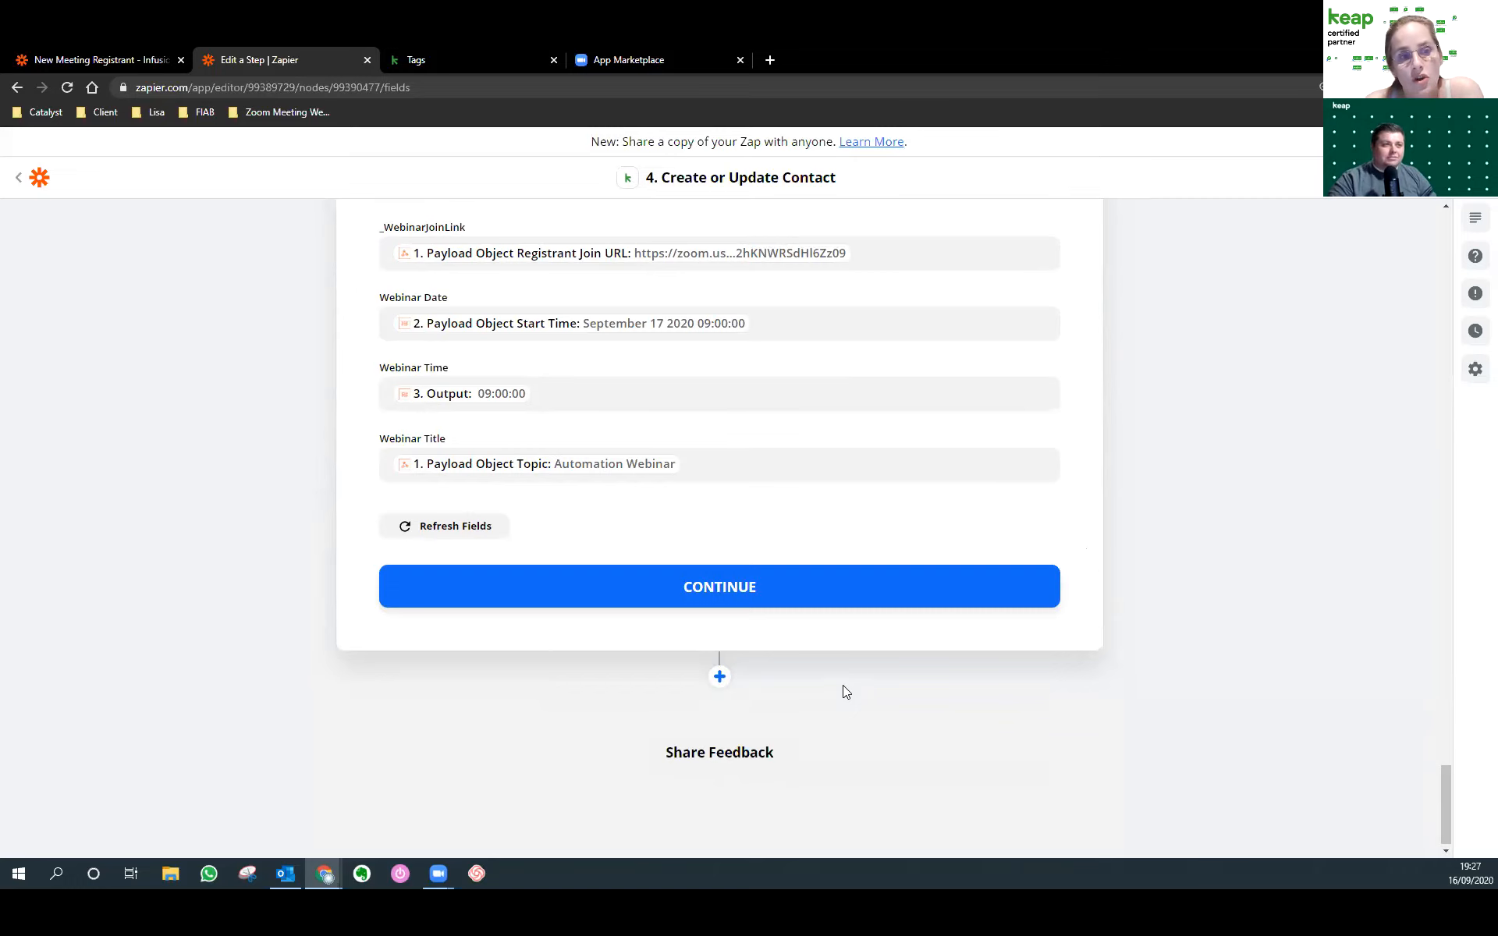
pyautogui.scroll(1, 843, 686)
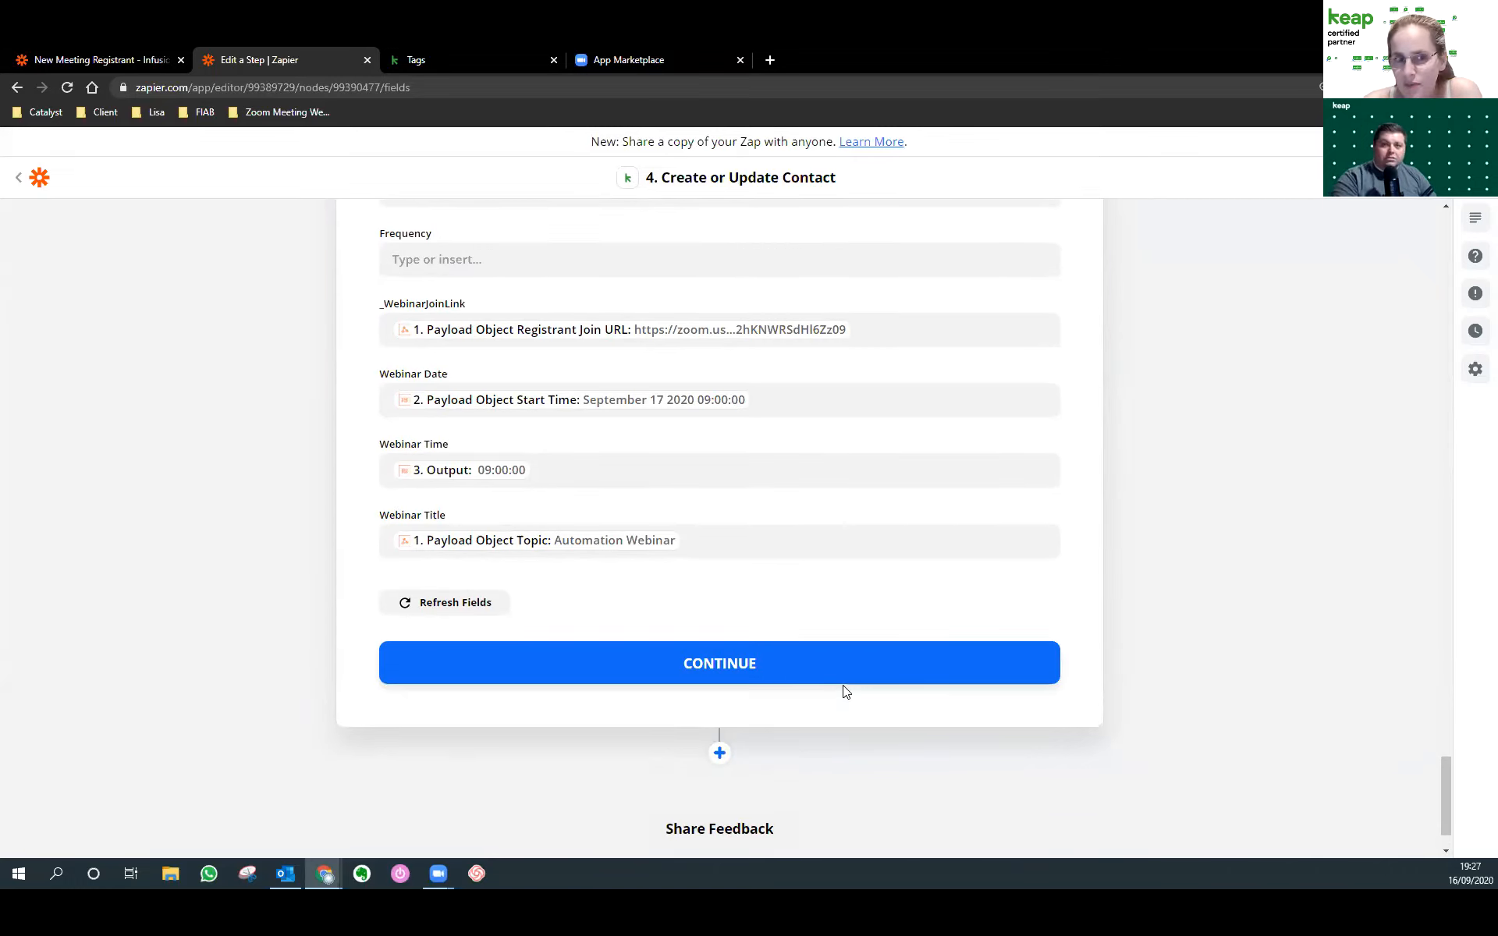
pyautogui.scroll(15, 819, 683)
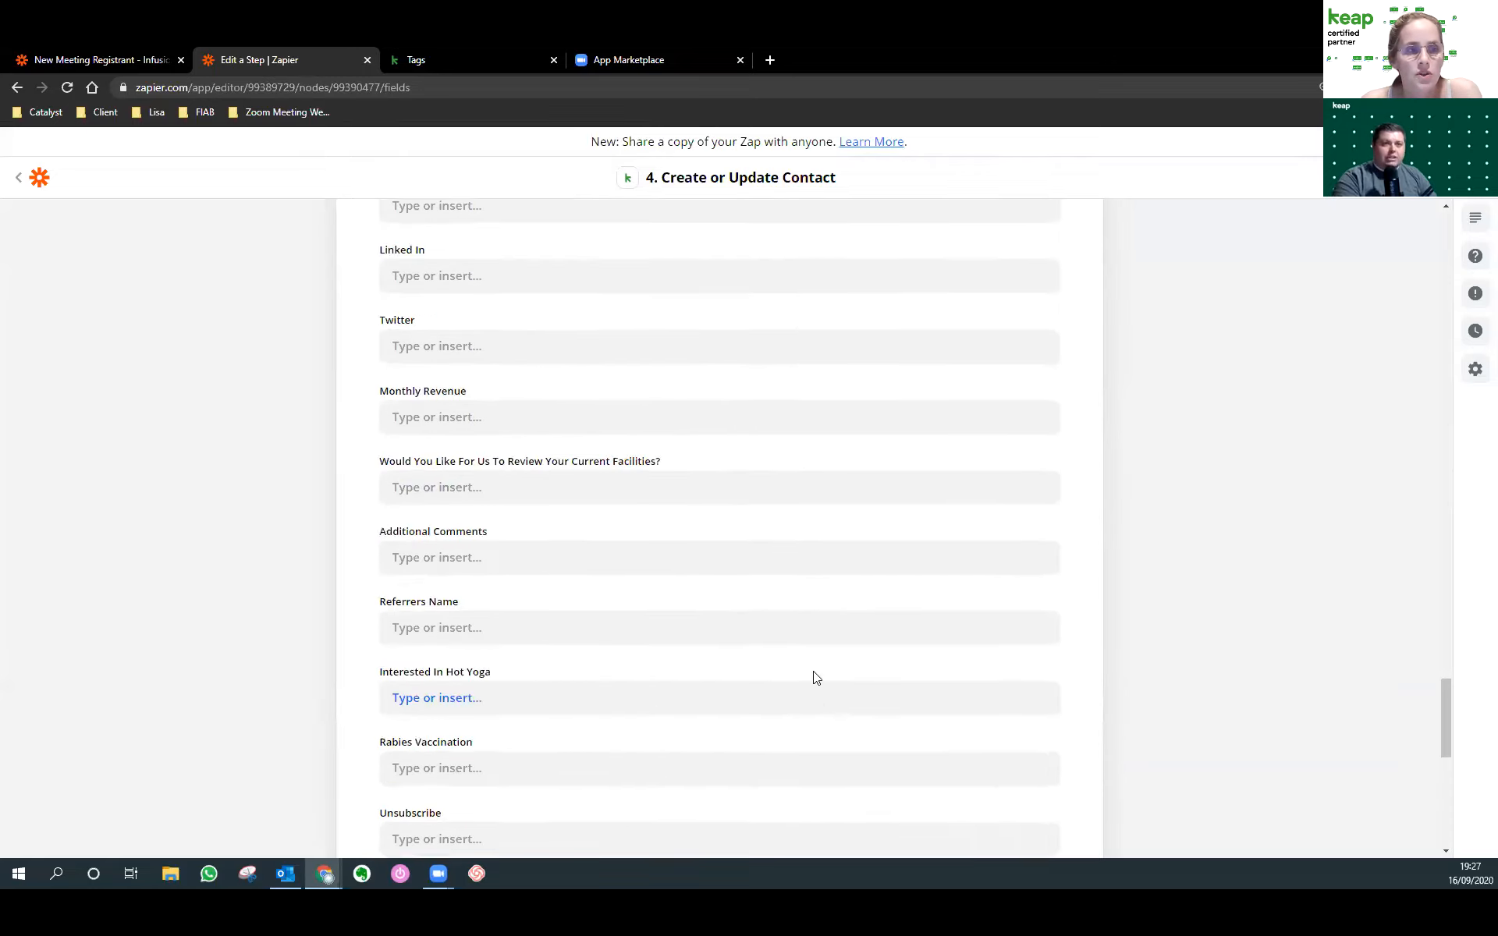
# Load zapier.com/pricing in a new tab, browse the plans, then return to the contact step editor.
pyautogui.click(772, 54)
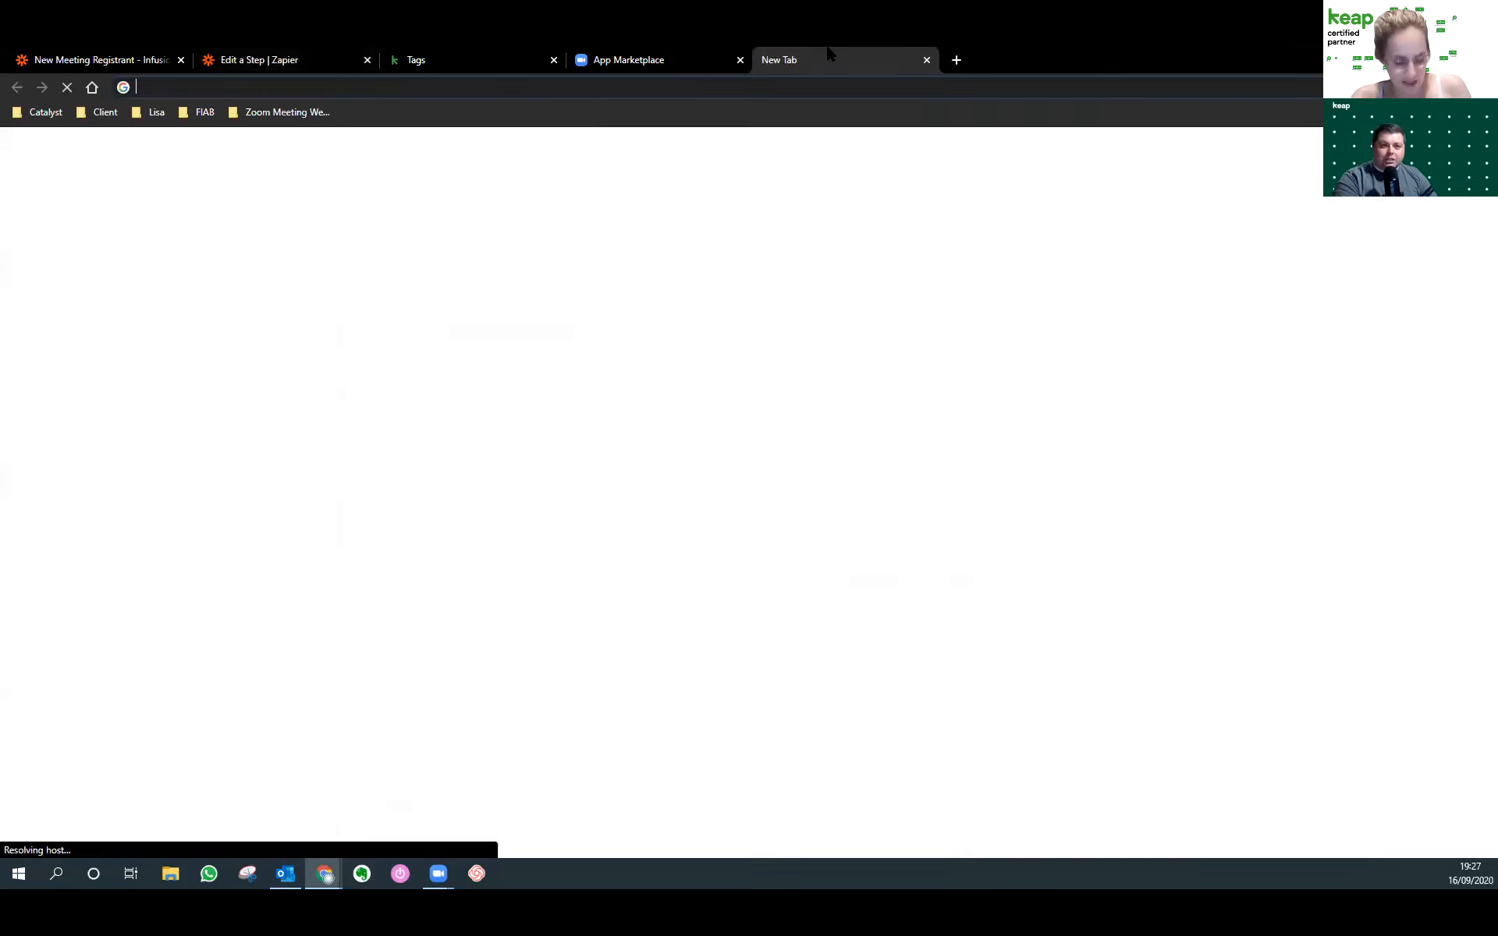
pyautogui.write('zapier.com/pr')
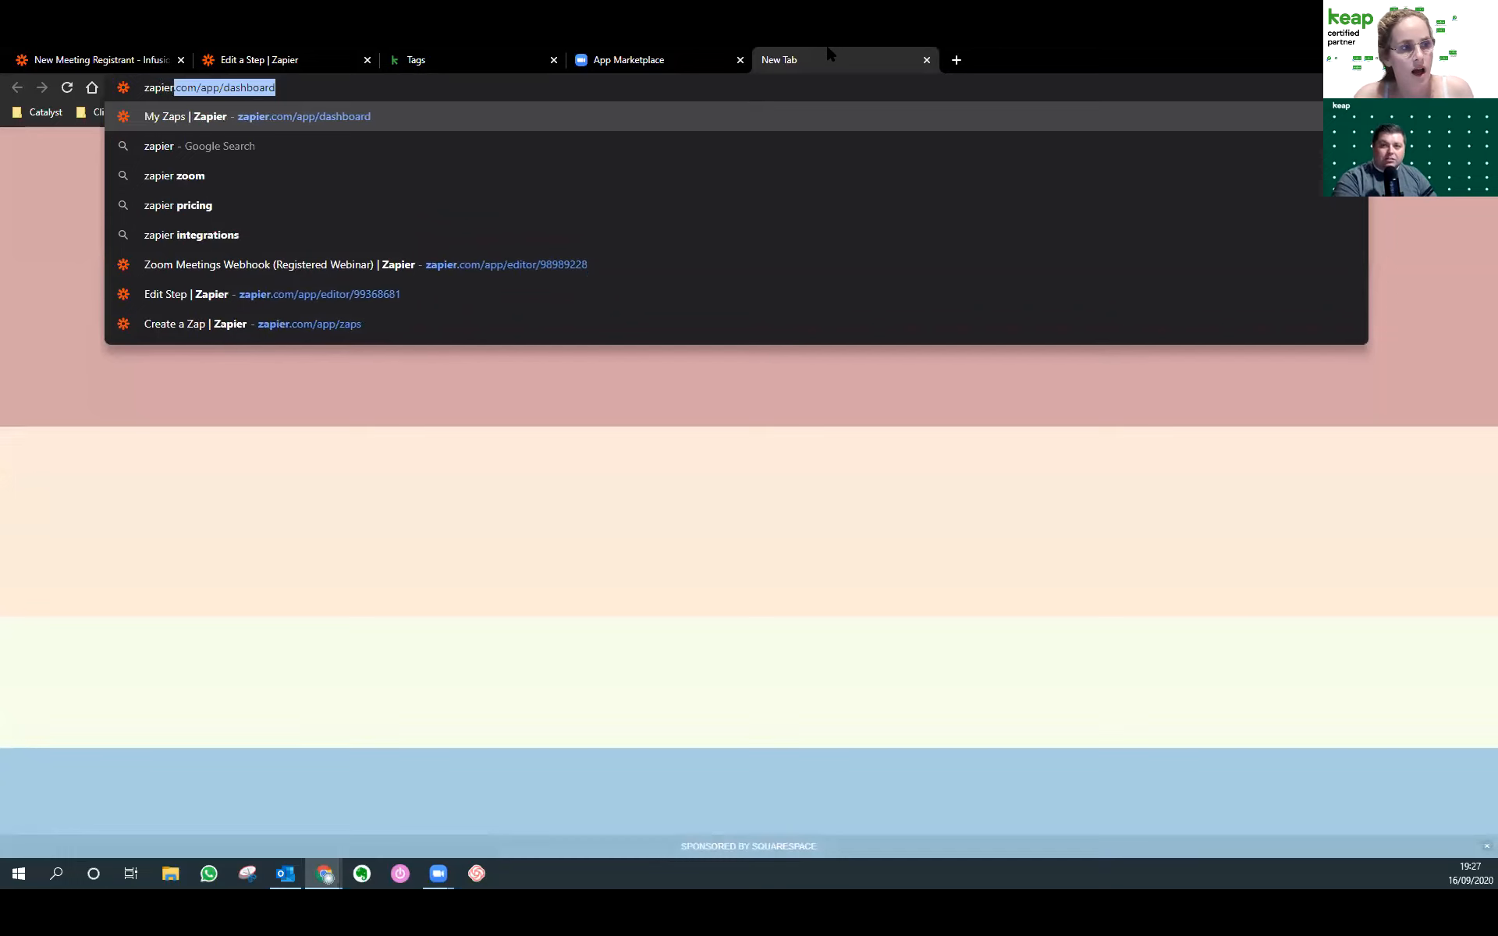
pyautogui.write('icing')
pyautogui.press('Return')
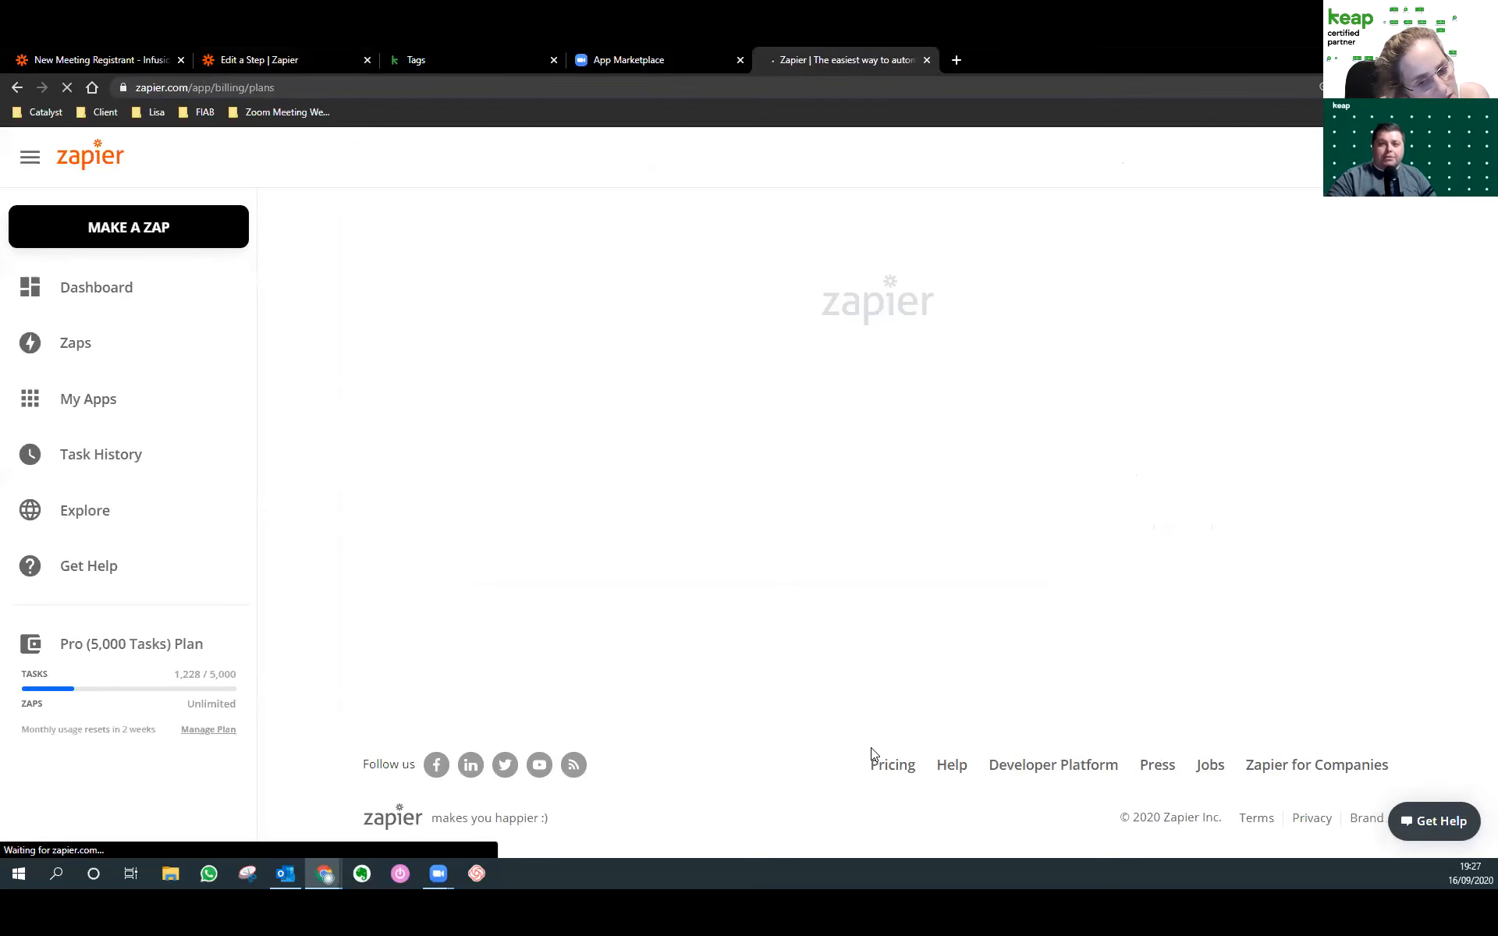
pyautogui.scroll(-4, 856, 694)
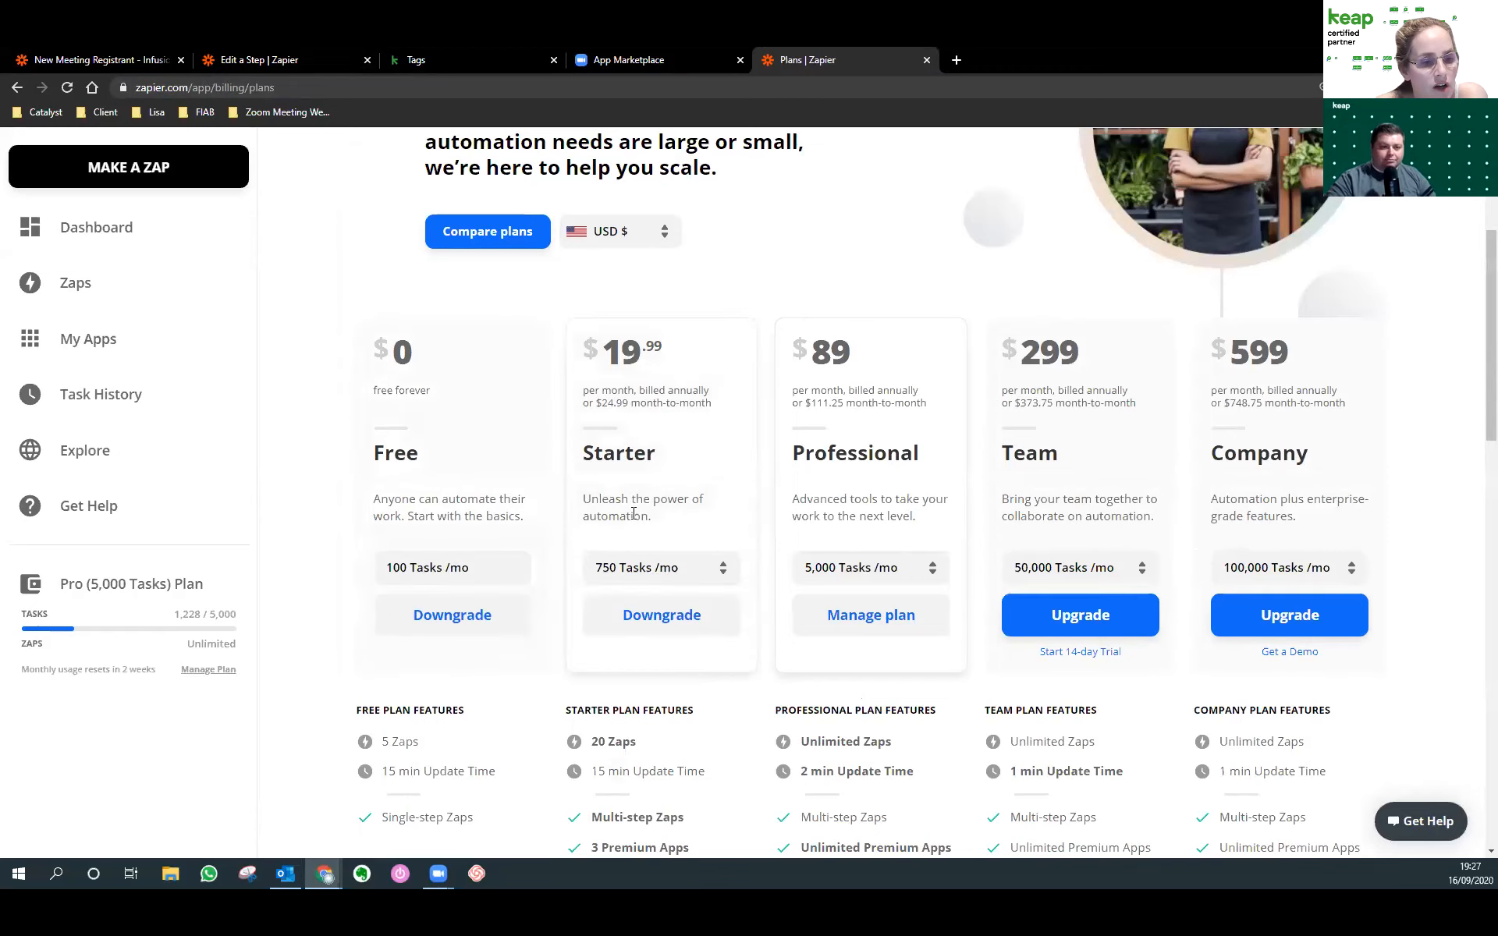
pyautogui.scroll(-3, 634, 521)
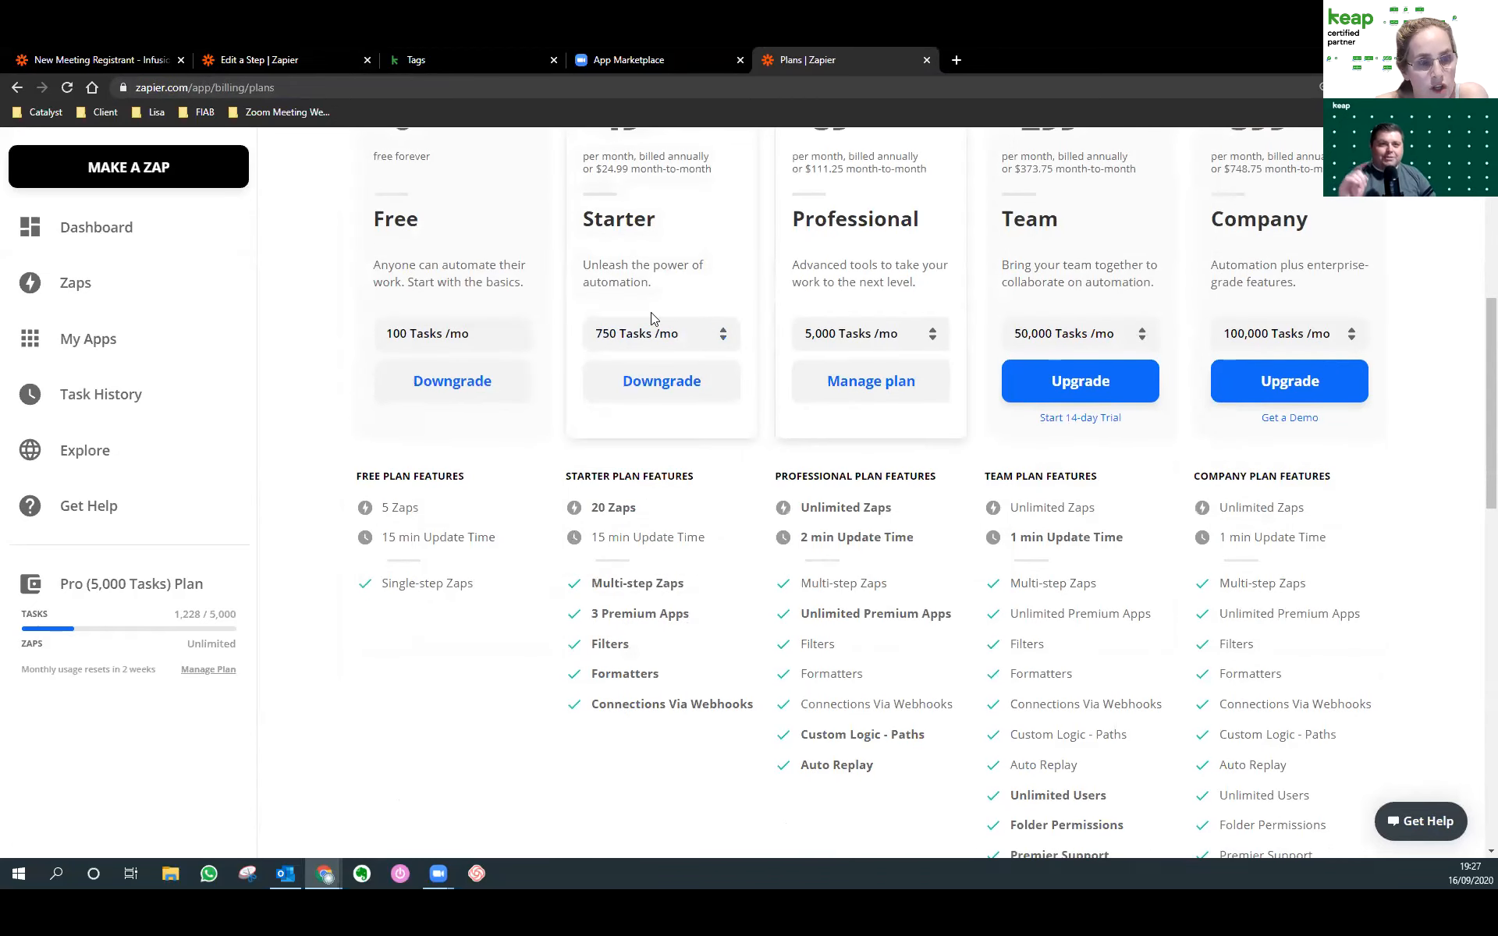
pyautogui.scroll(1, 651, 263)
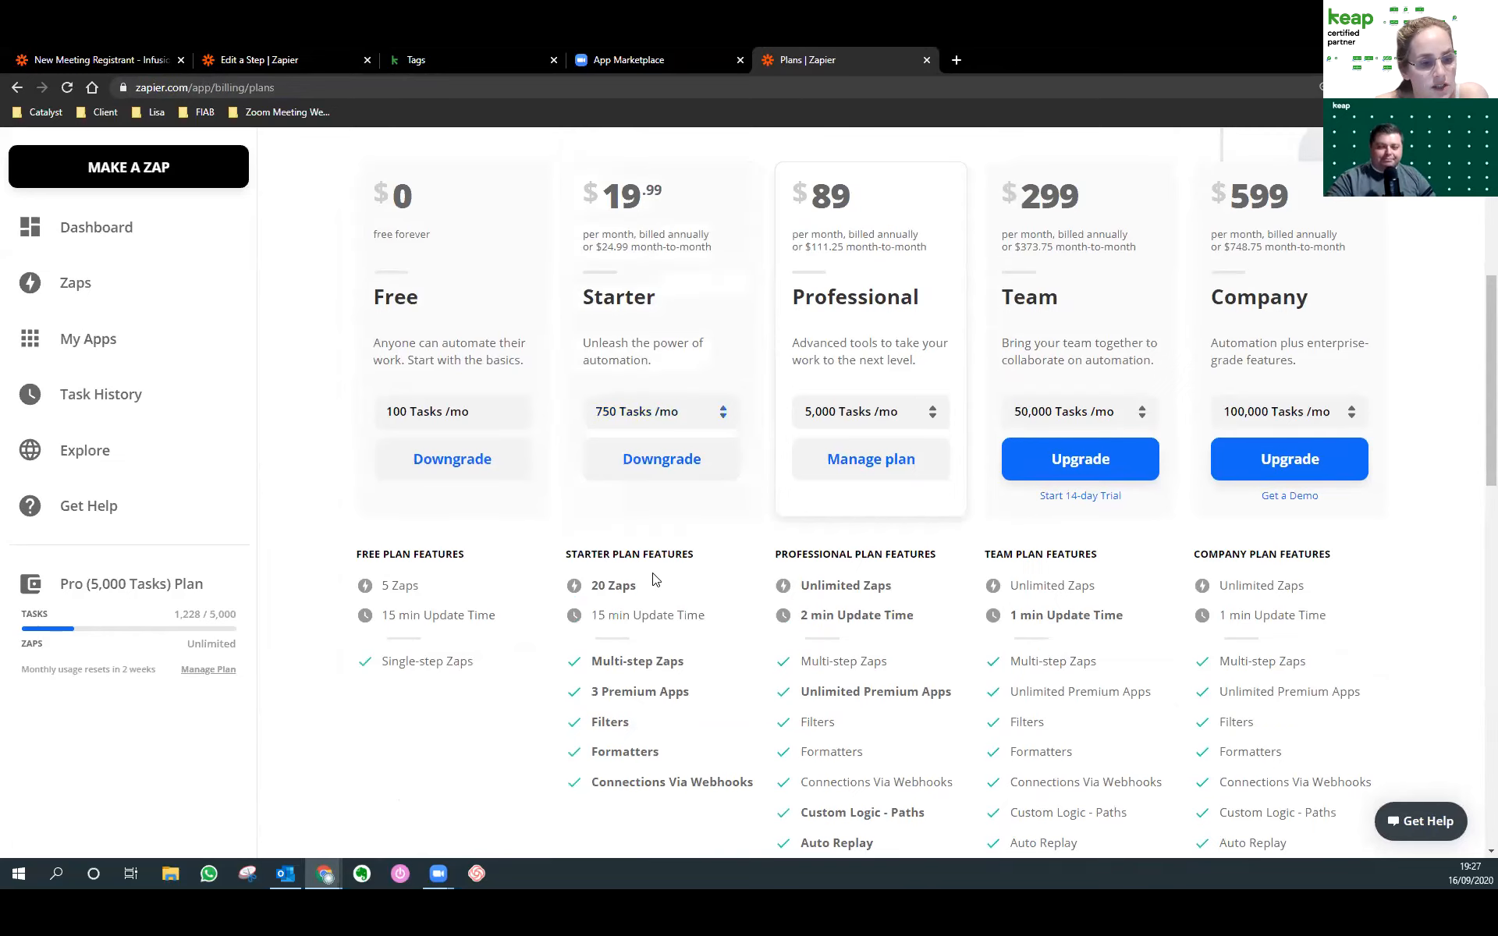
pyautogui.click(283, 53)
# Continue past the contact form and run TEST & REVIEW to create a test contact in Keap.
pyautogui.scroll(-12, 702, 375)
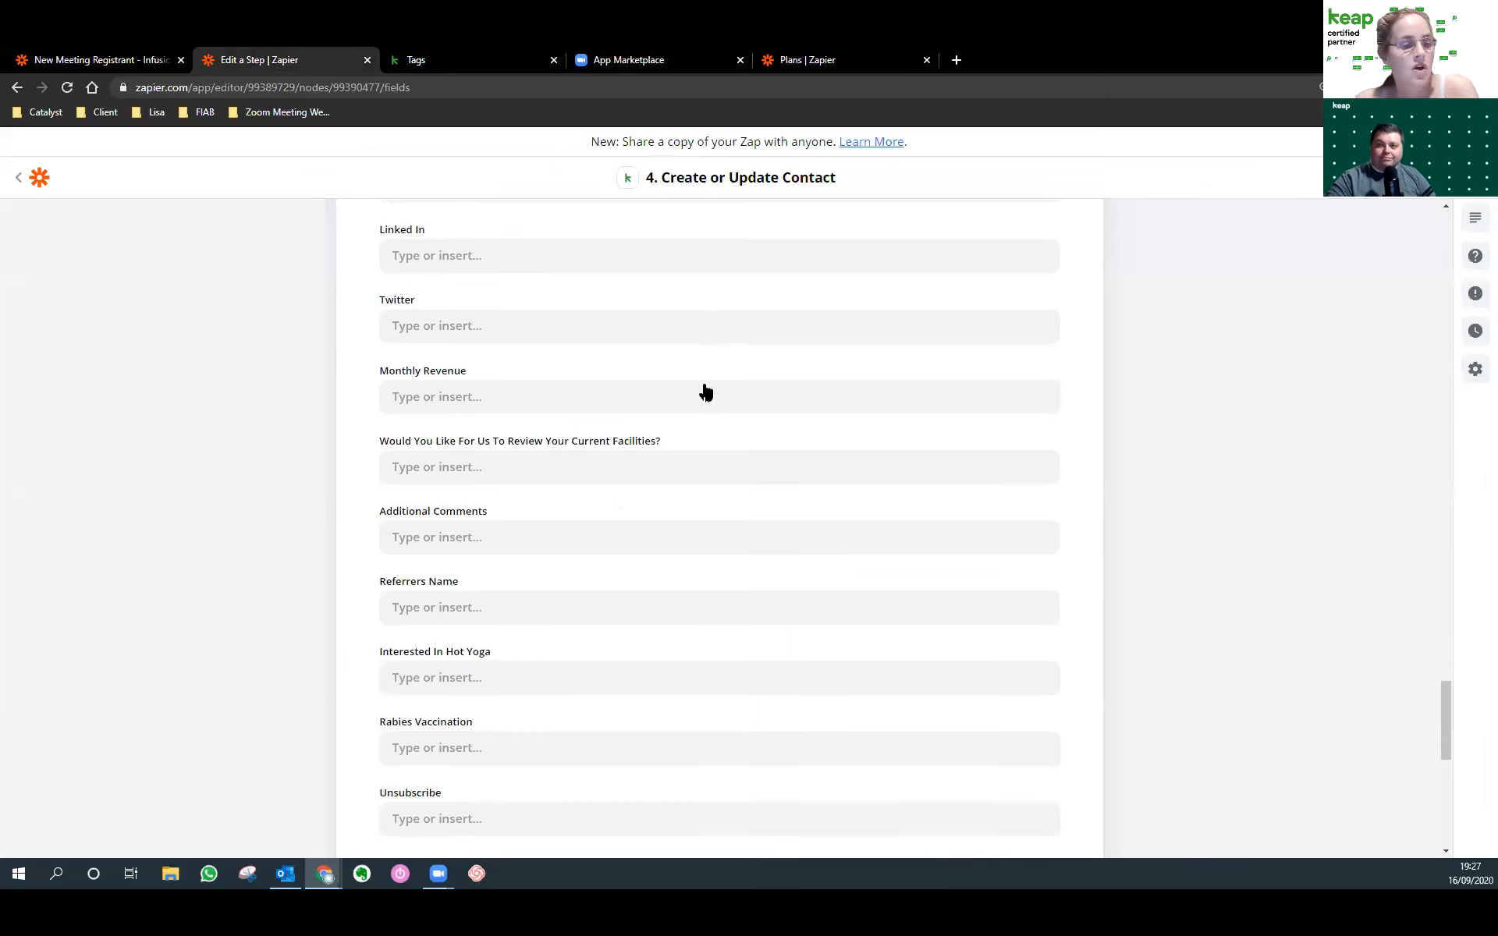
pyautogui.scroll(-2, 700, 365)
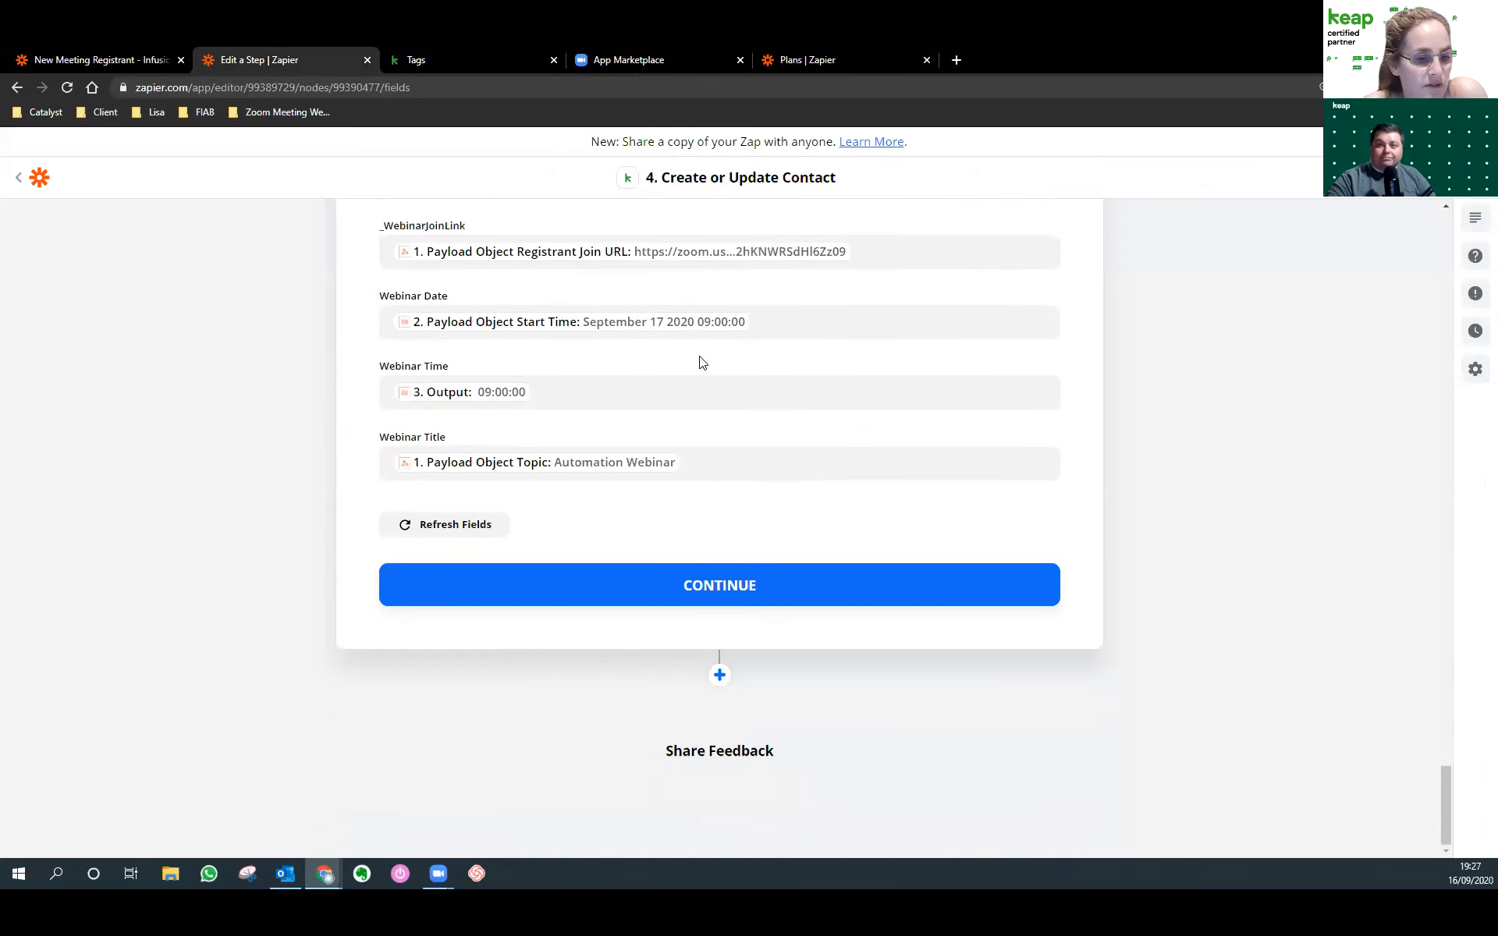
pyautogui.click(712, 593)
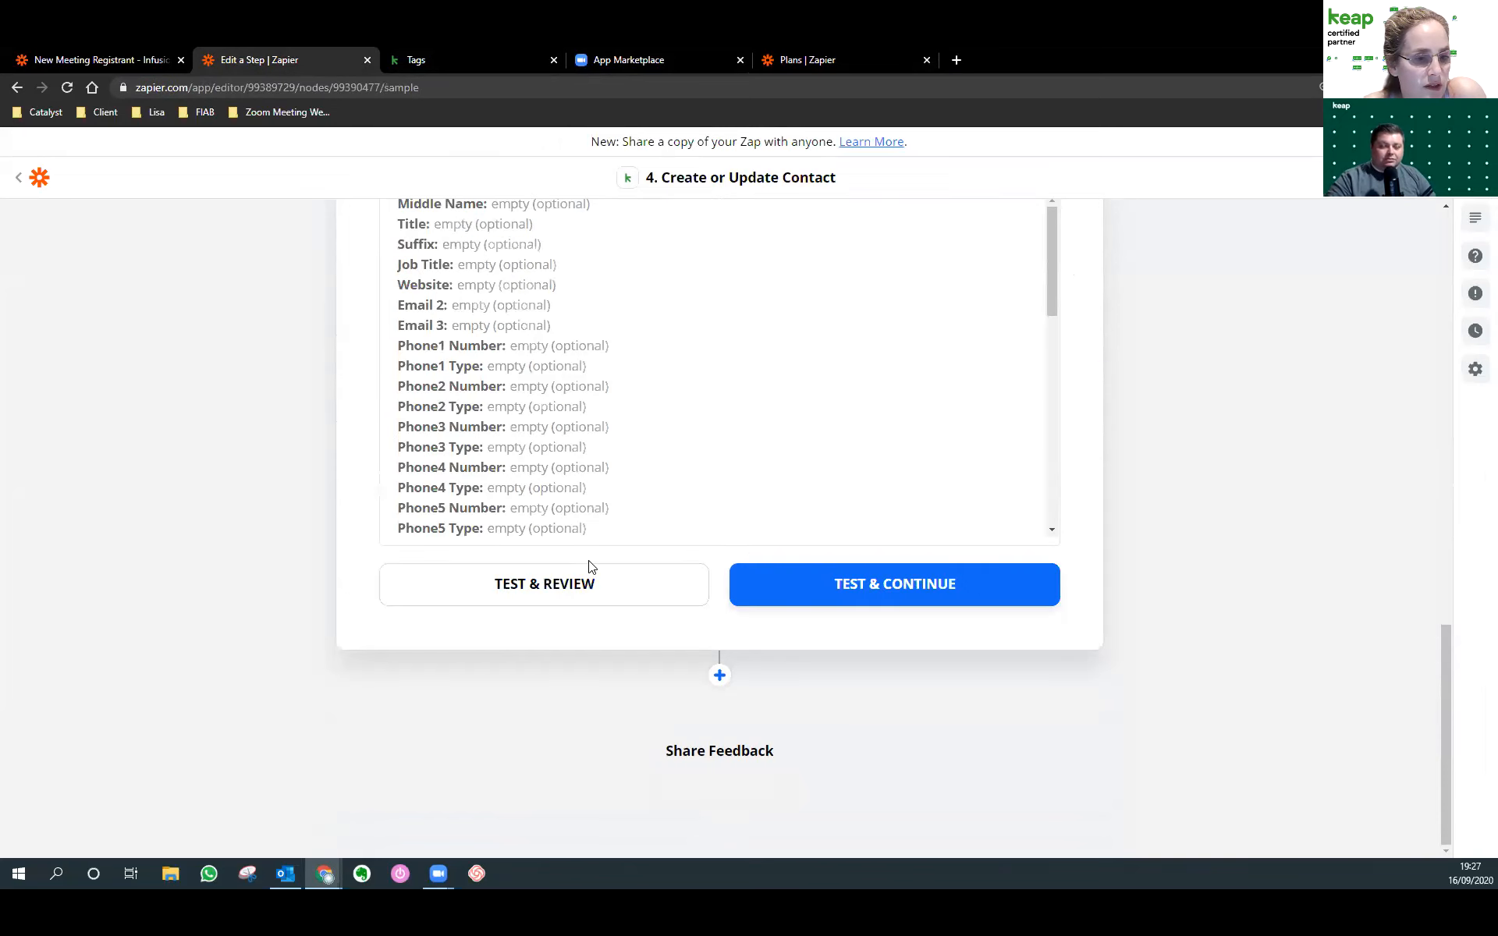
pyautogui.click(589, 585)
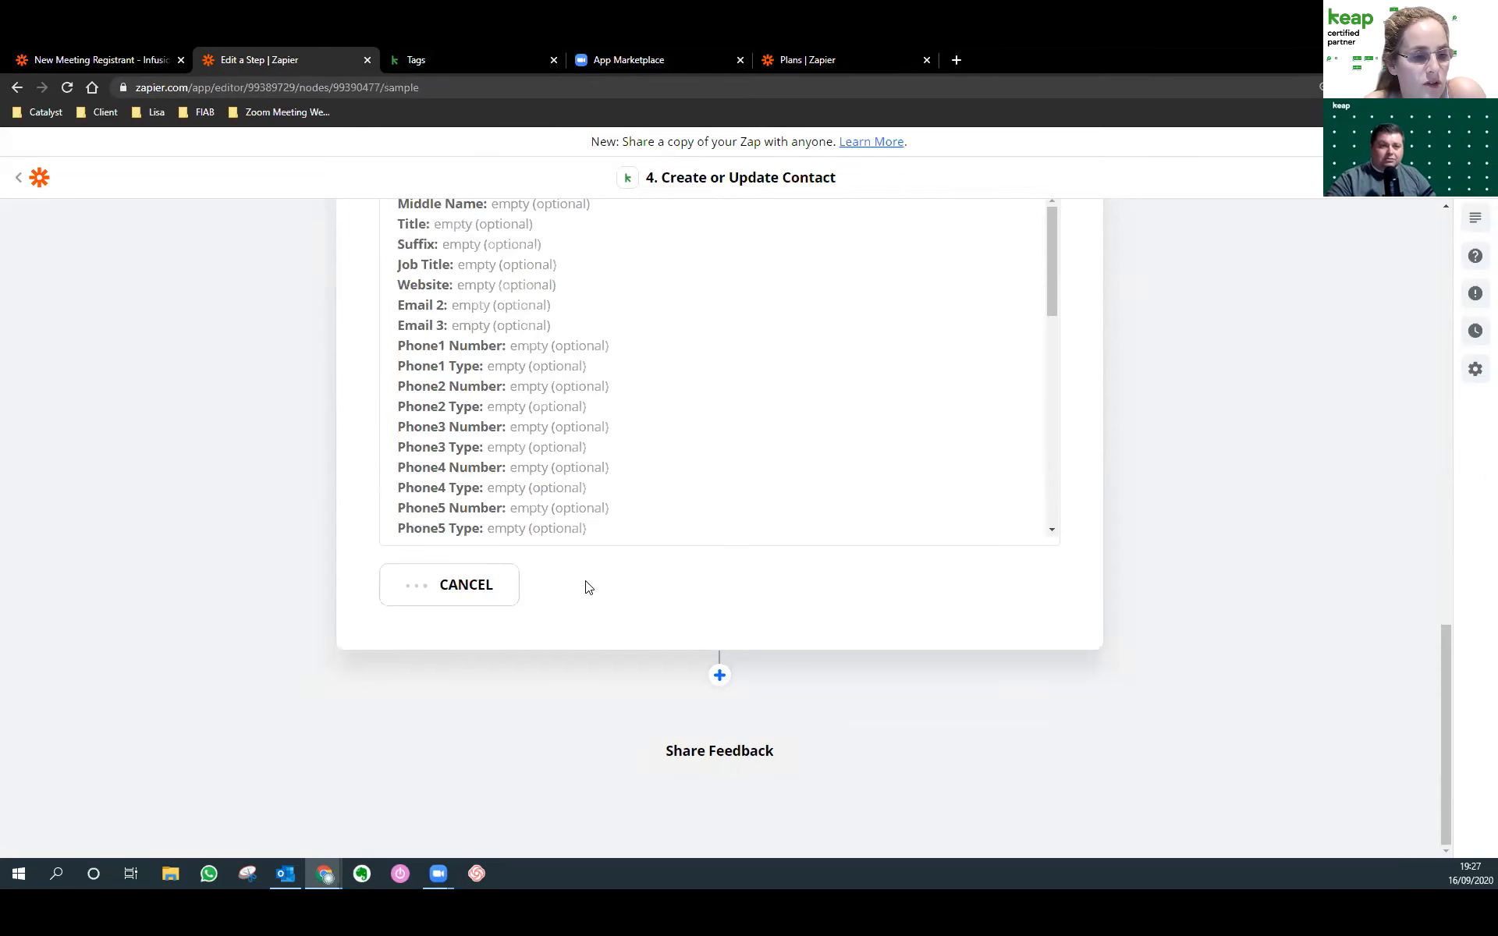
pyautogui.scroll(2, 754, 606)
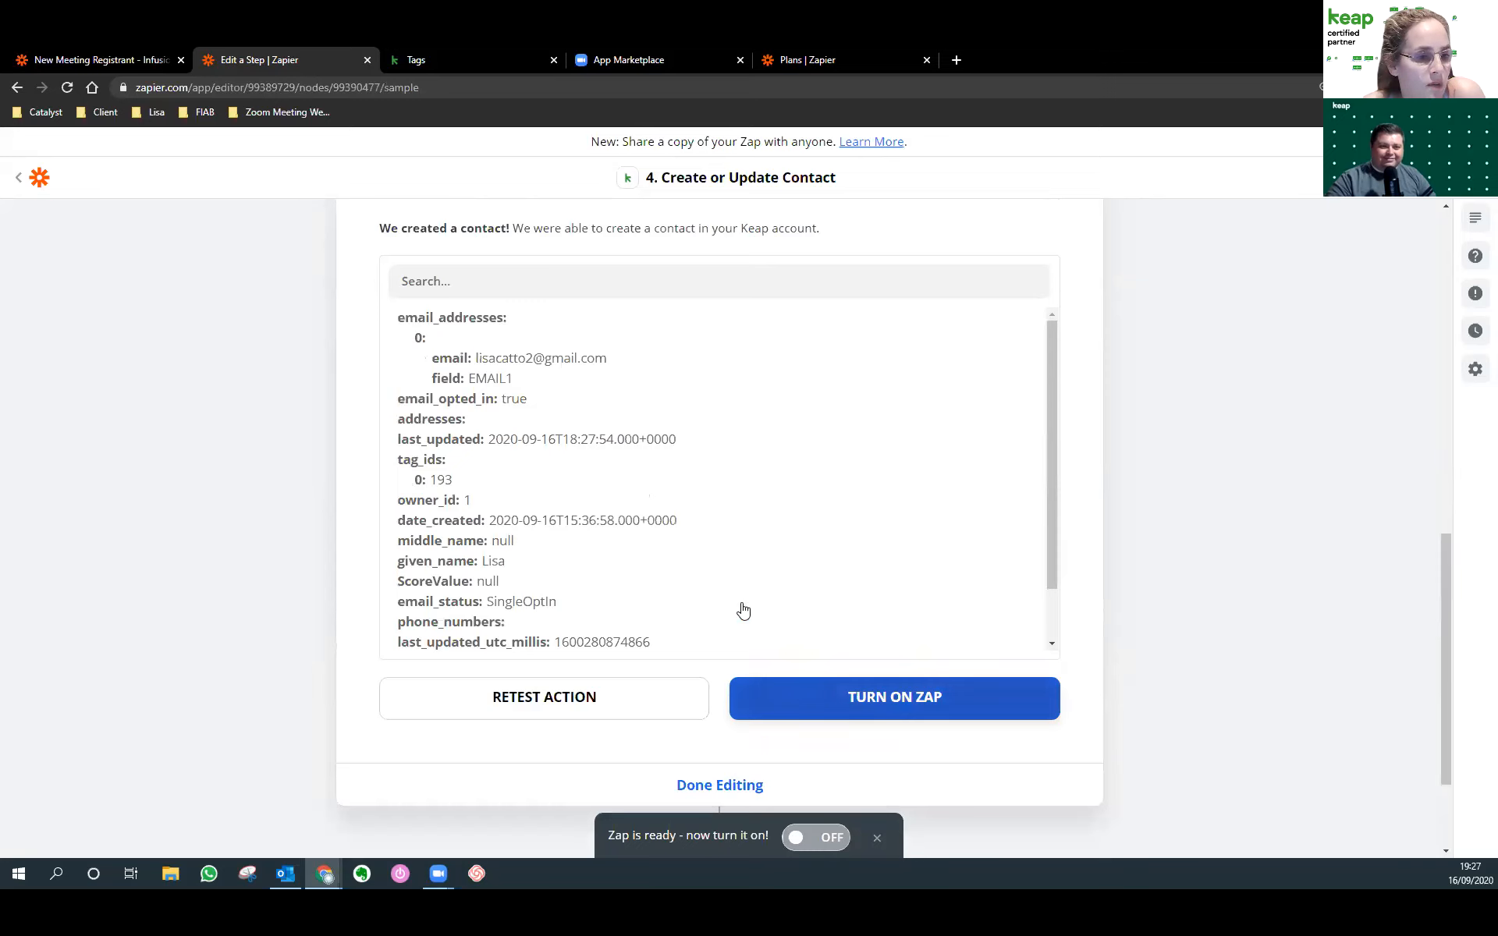
pyautogui.scroll(4, 661, 493)
# Switch to the New Meeting Registrant - Infusionsoft zap and look over its Catch Hook and Date / Time steps.
pyautogui.hotkey('ctrl', 'shift', 'Tab')
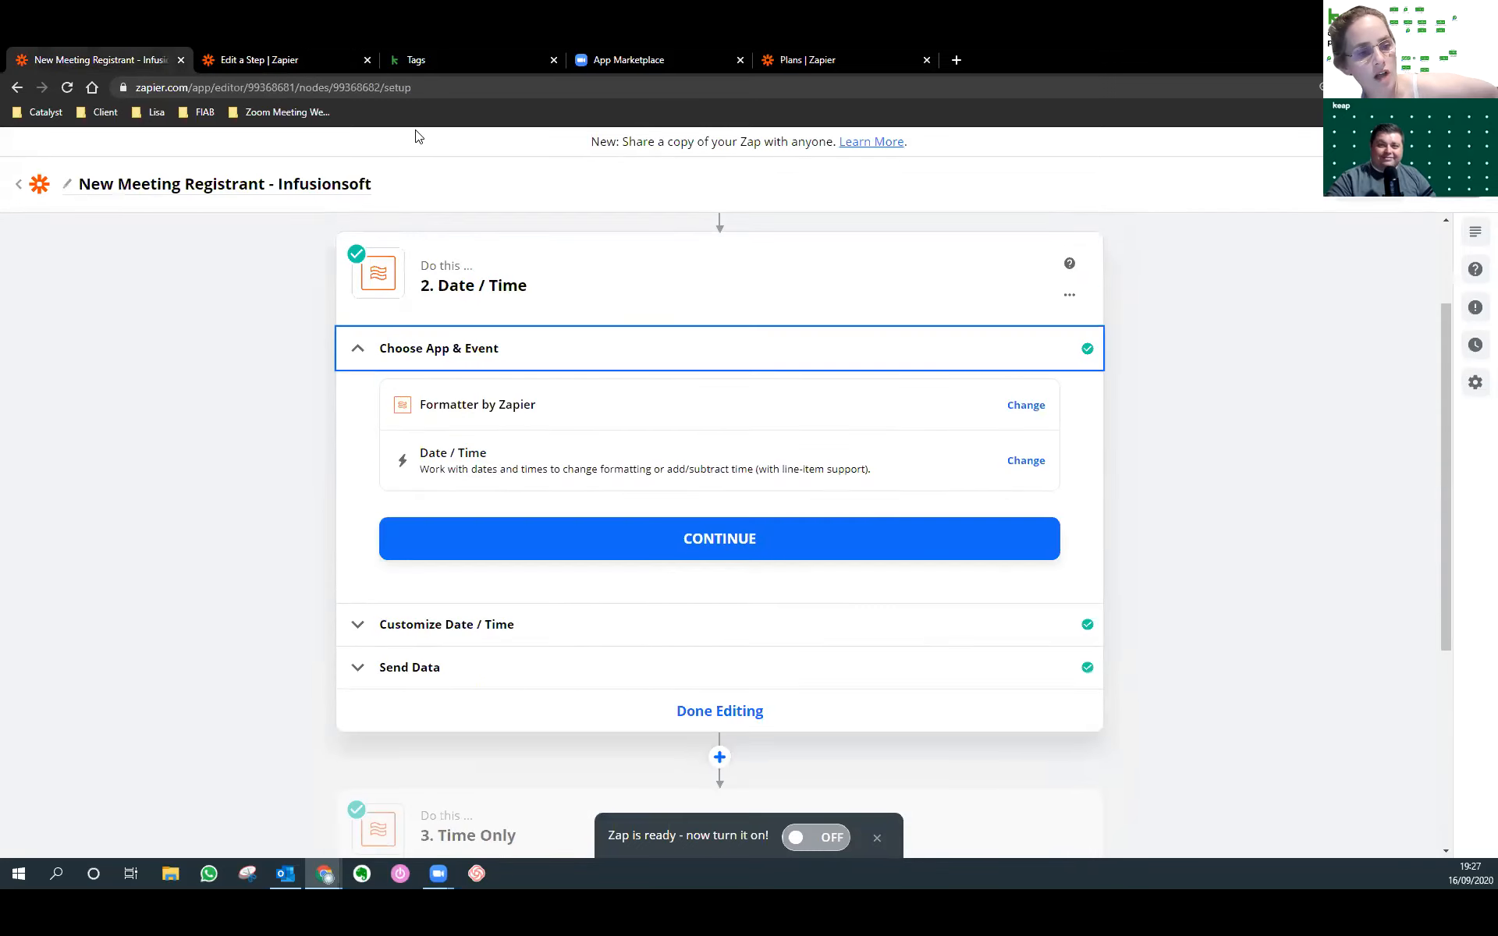
pyautogui.scroll(2, 606, 418)
pyautogui.scroll(-6, 609, 422)
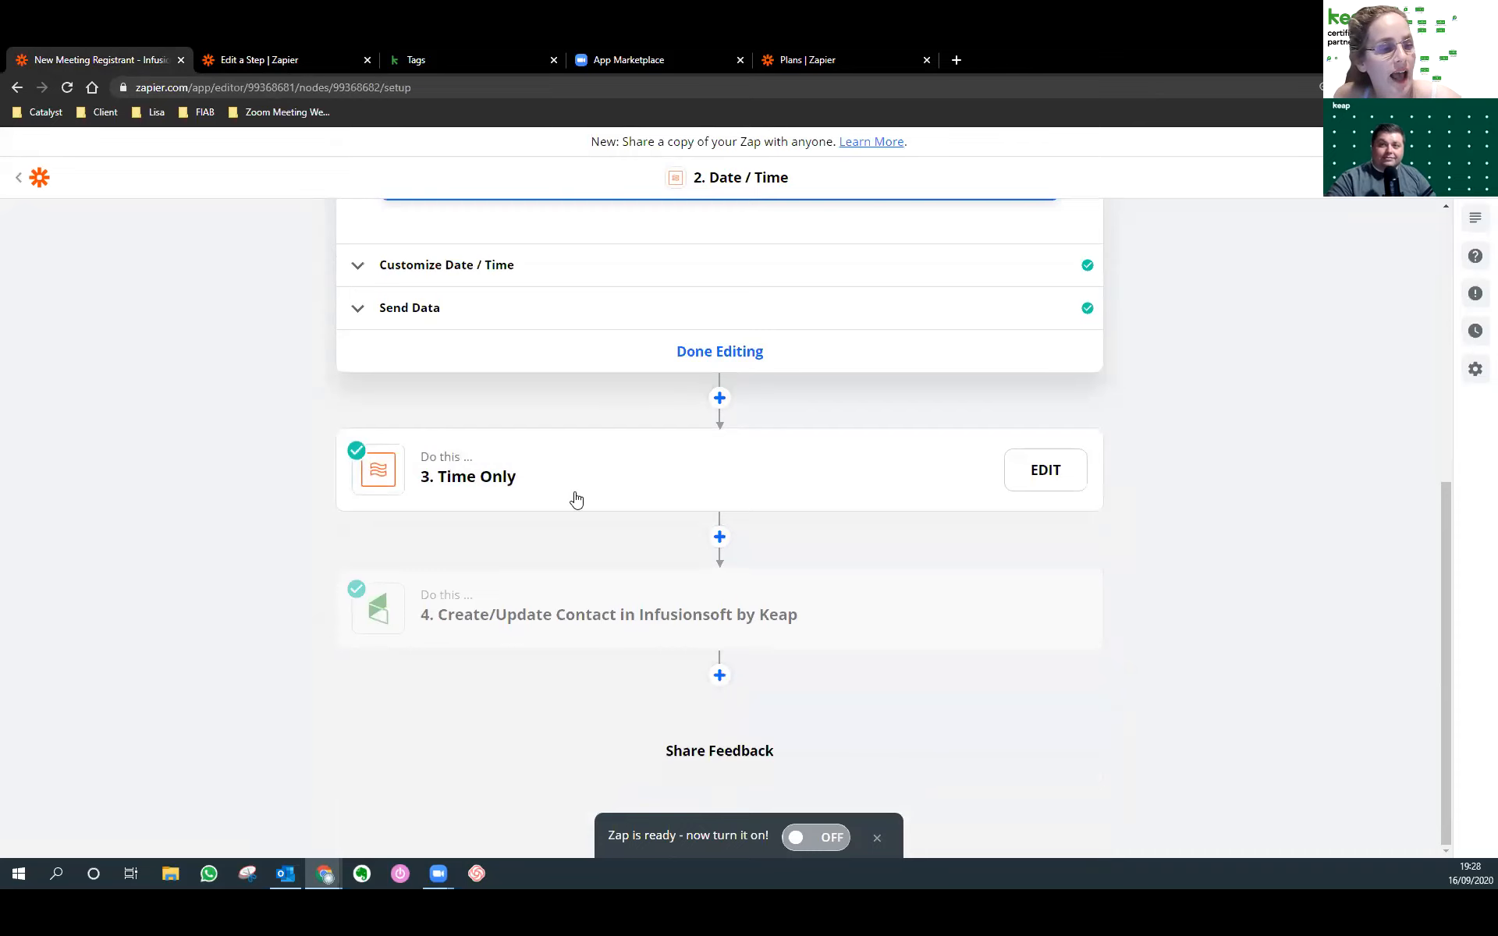
pyautogui.scroll(5, 576, 500)
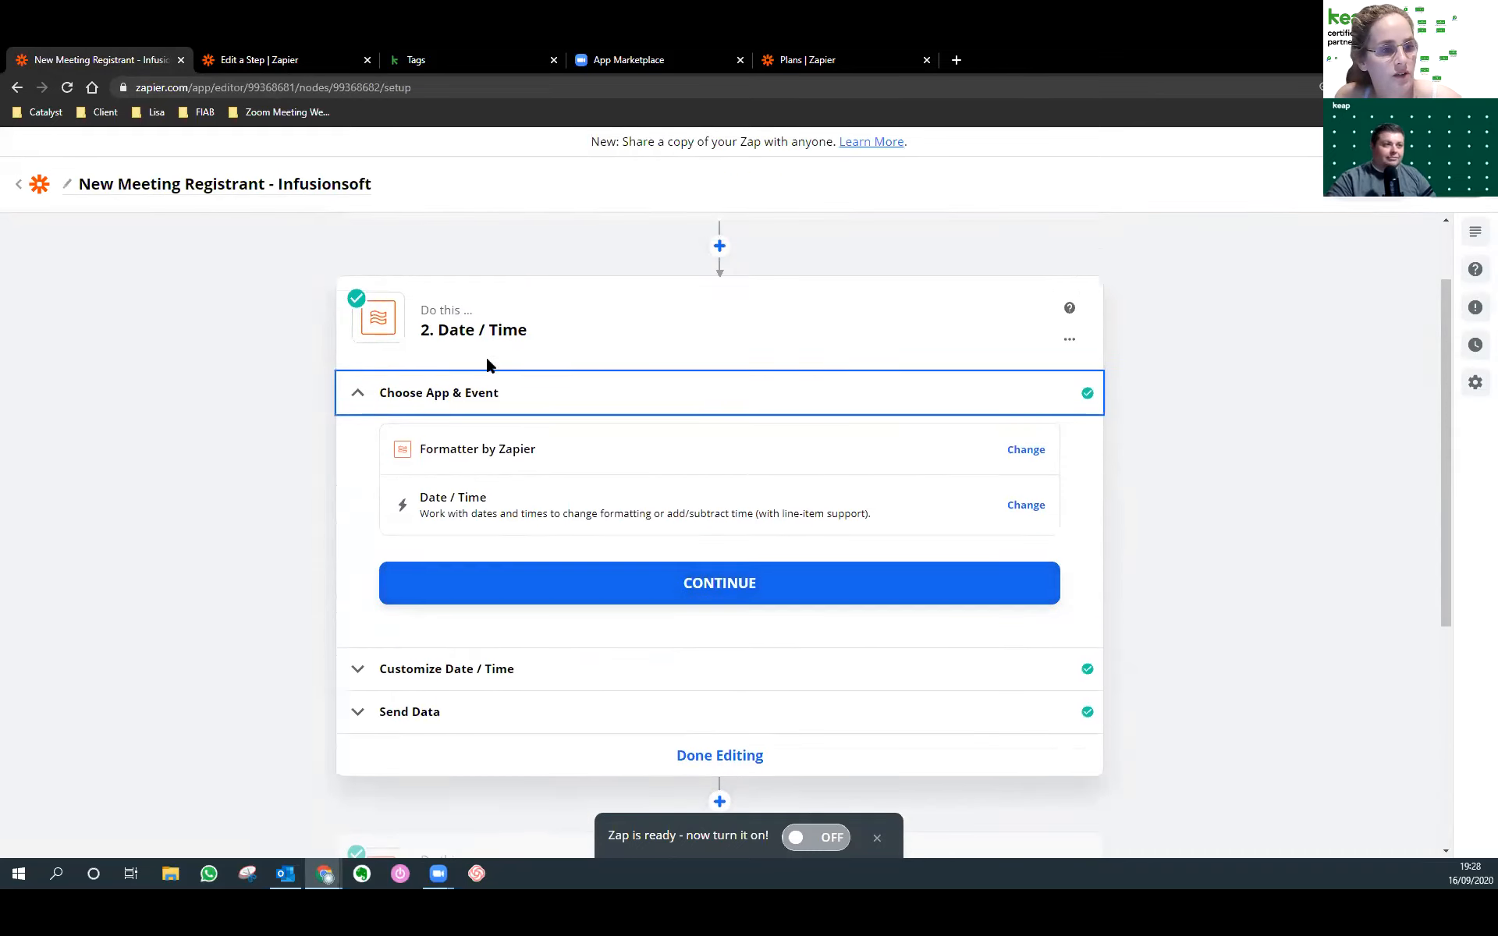
pyautogui.scroll(1, 551, 347)
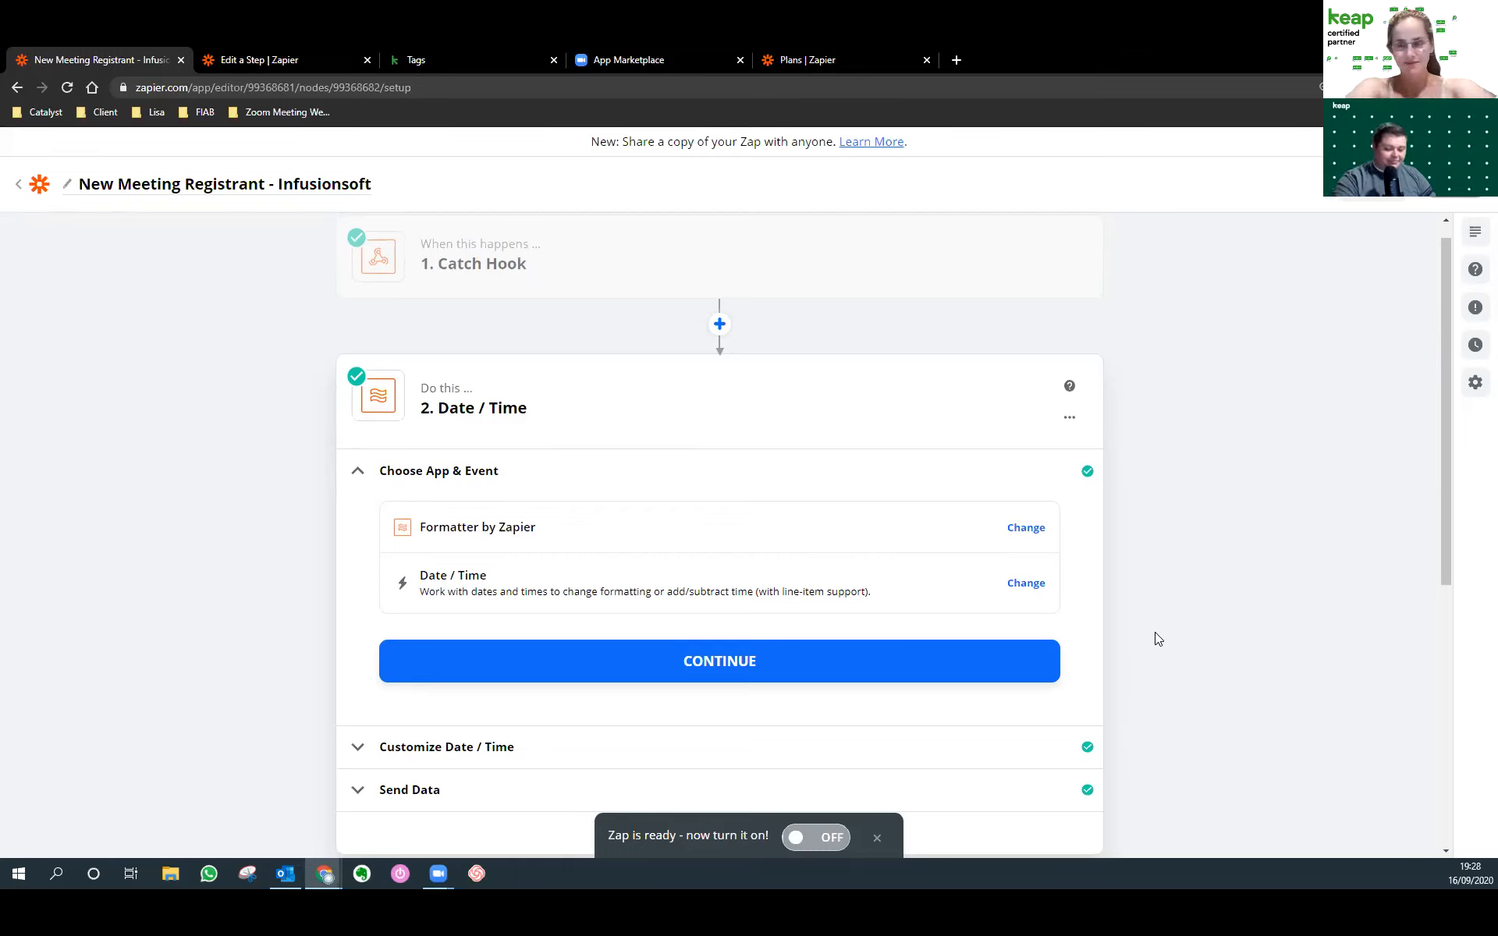
# Go from Keap's Tags page to the Campaigns list and open Campaigns in a background tab.
pyautogui.click(437, 59)
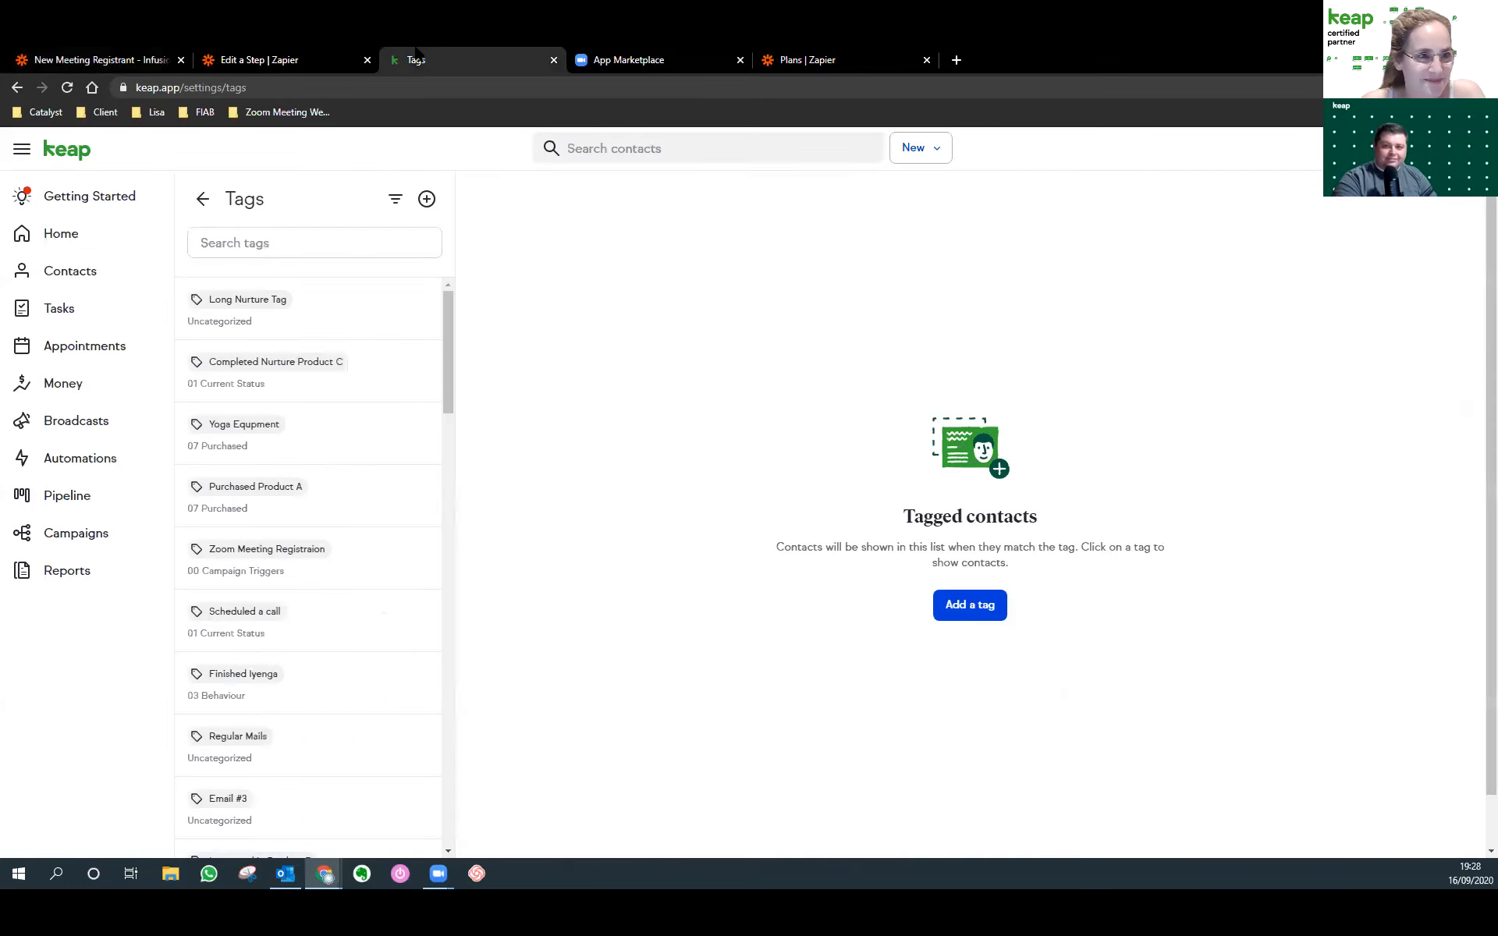
pyautogui.click(137, 533)
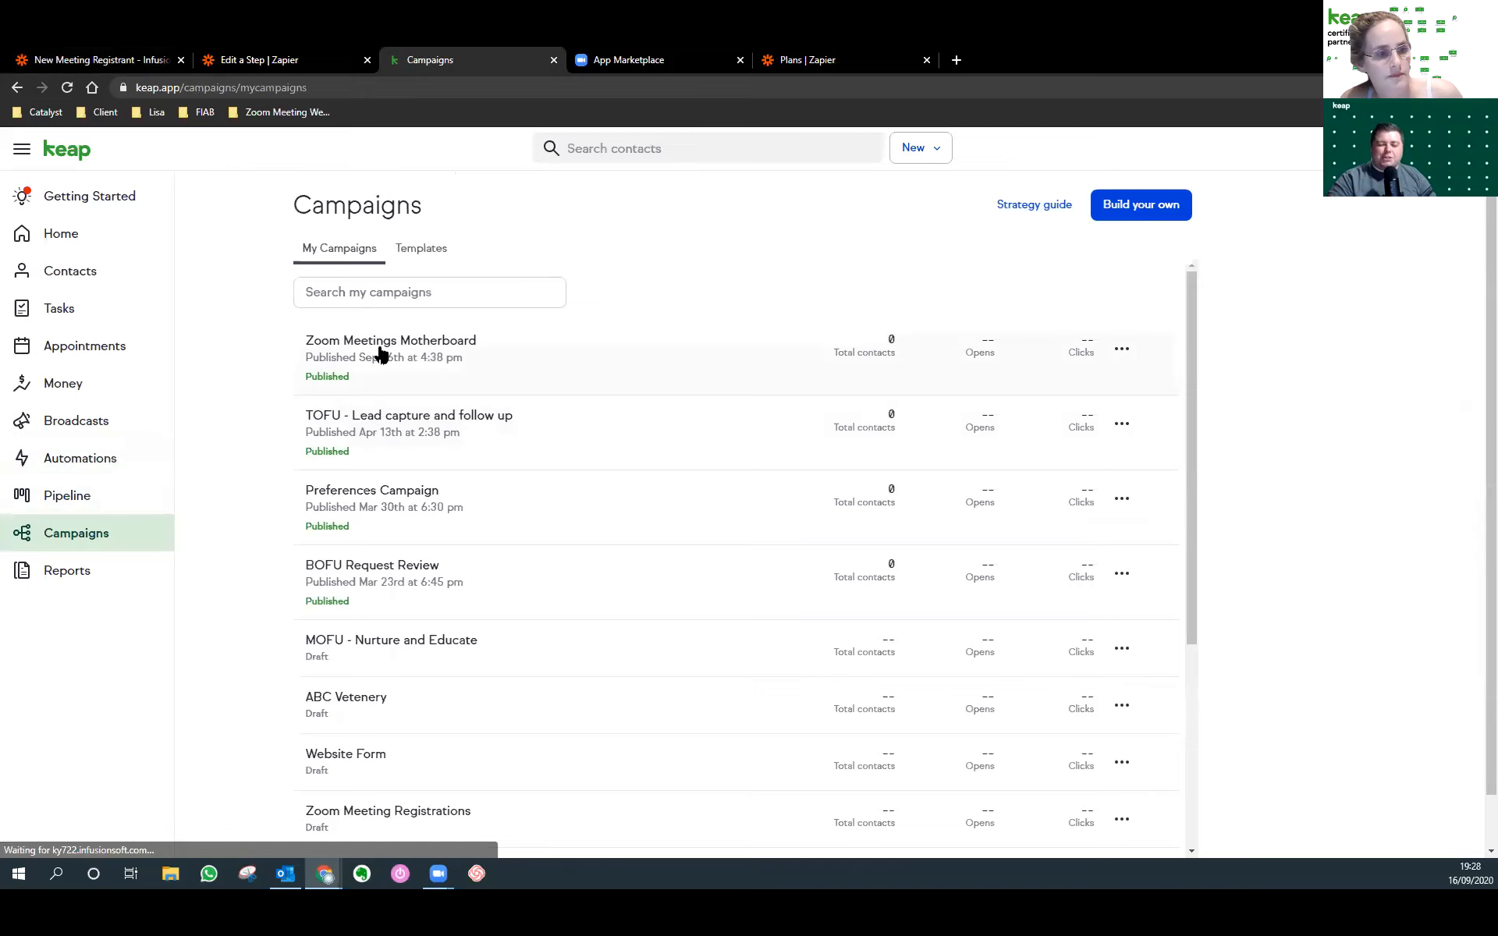
pyautogui.rightClick(378, 348)
pyautogui.middleClick(130, 535)
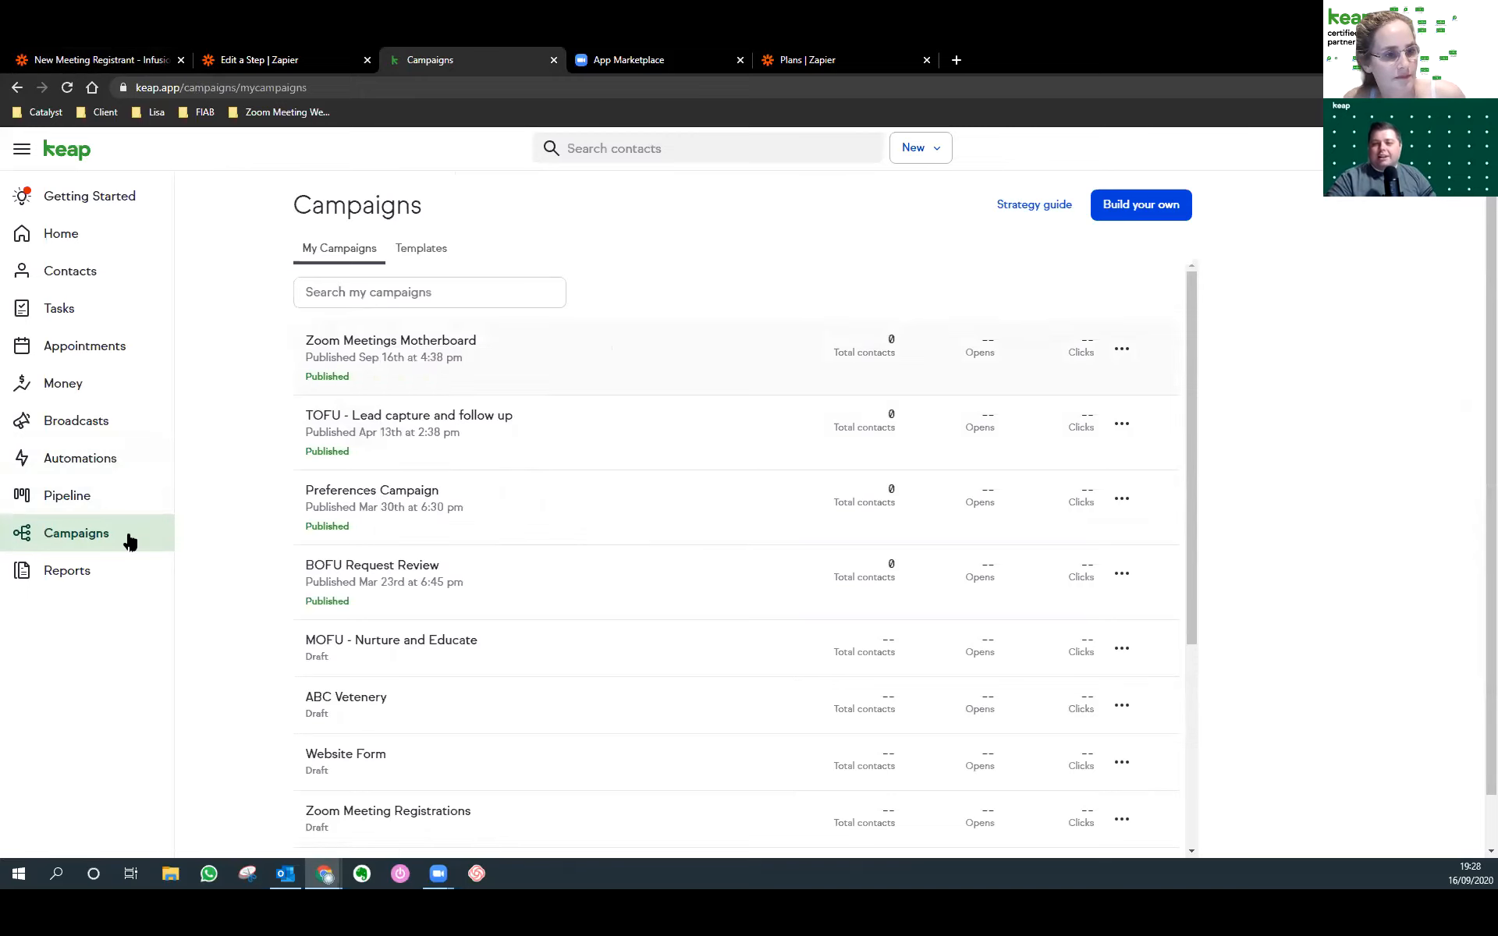
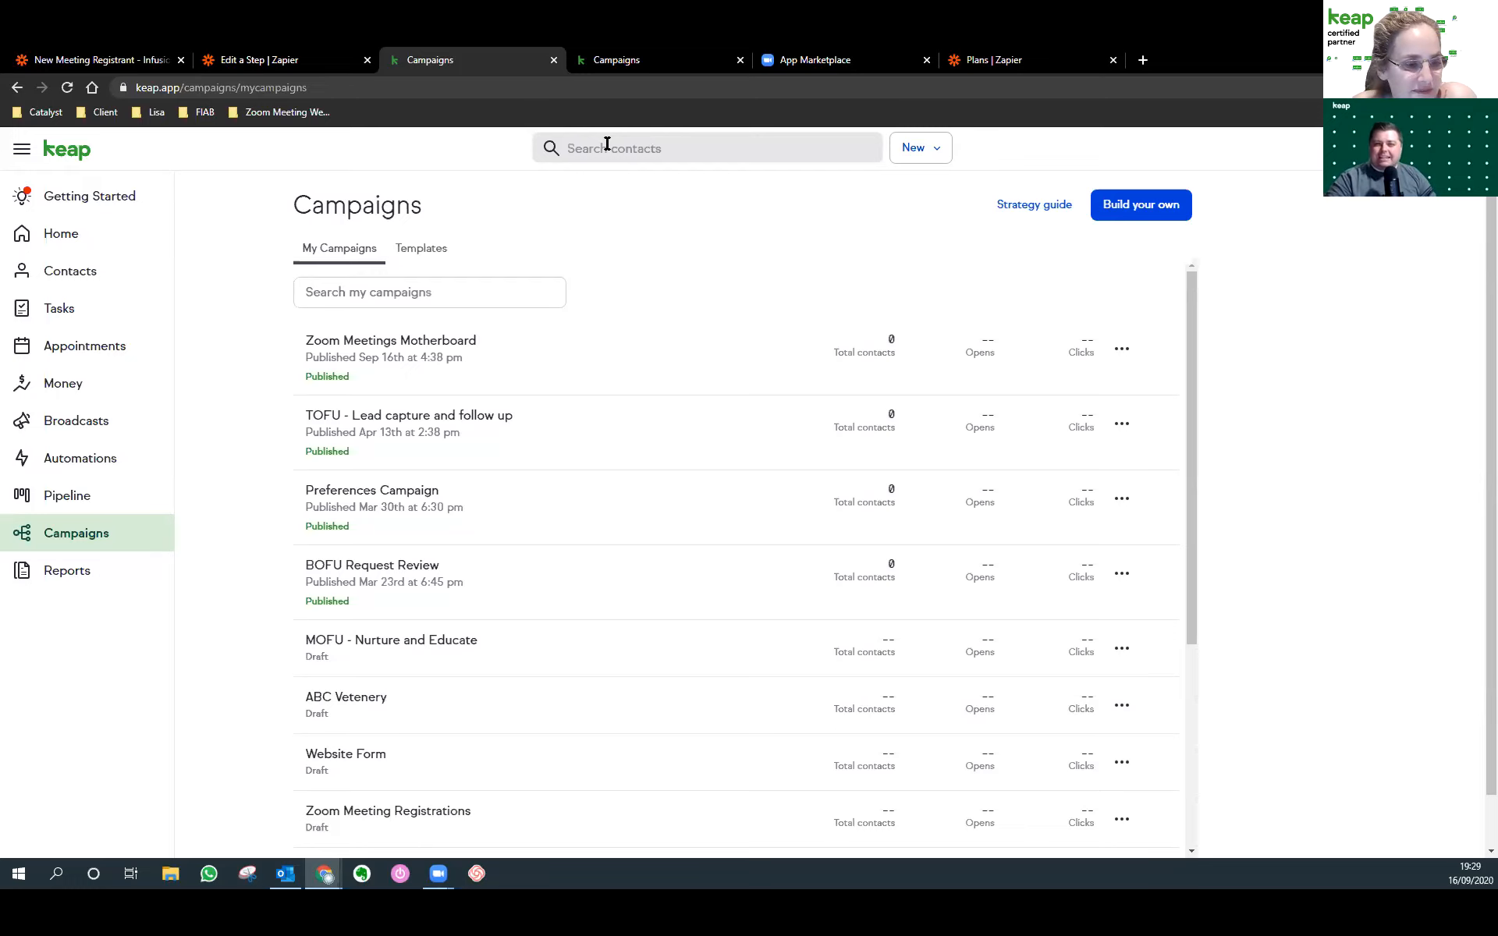
# Open the Zoom Meetings Motherboard campaign from the Campaigns list and switch it into Edit mode.
pyautogui.click(482, 761)
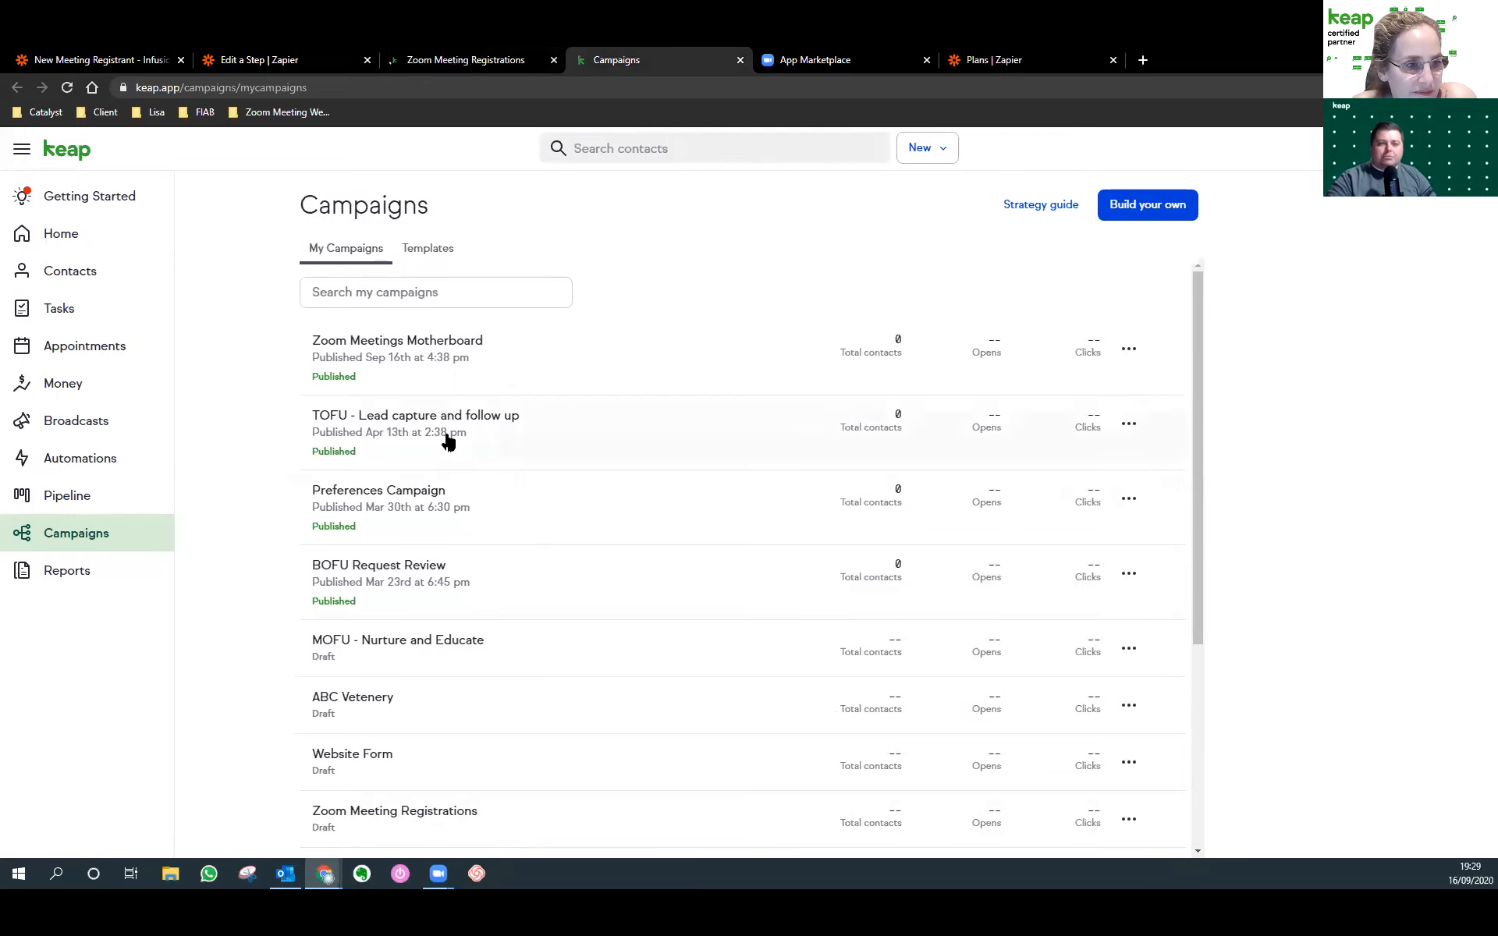
pyautogui.click(450, 344)
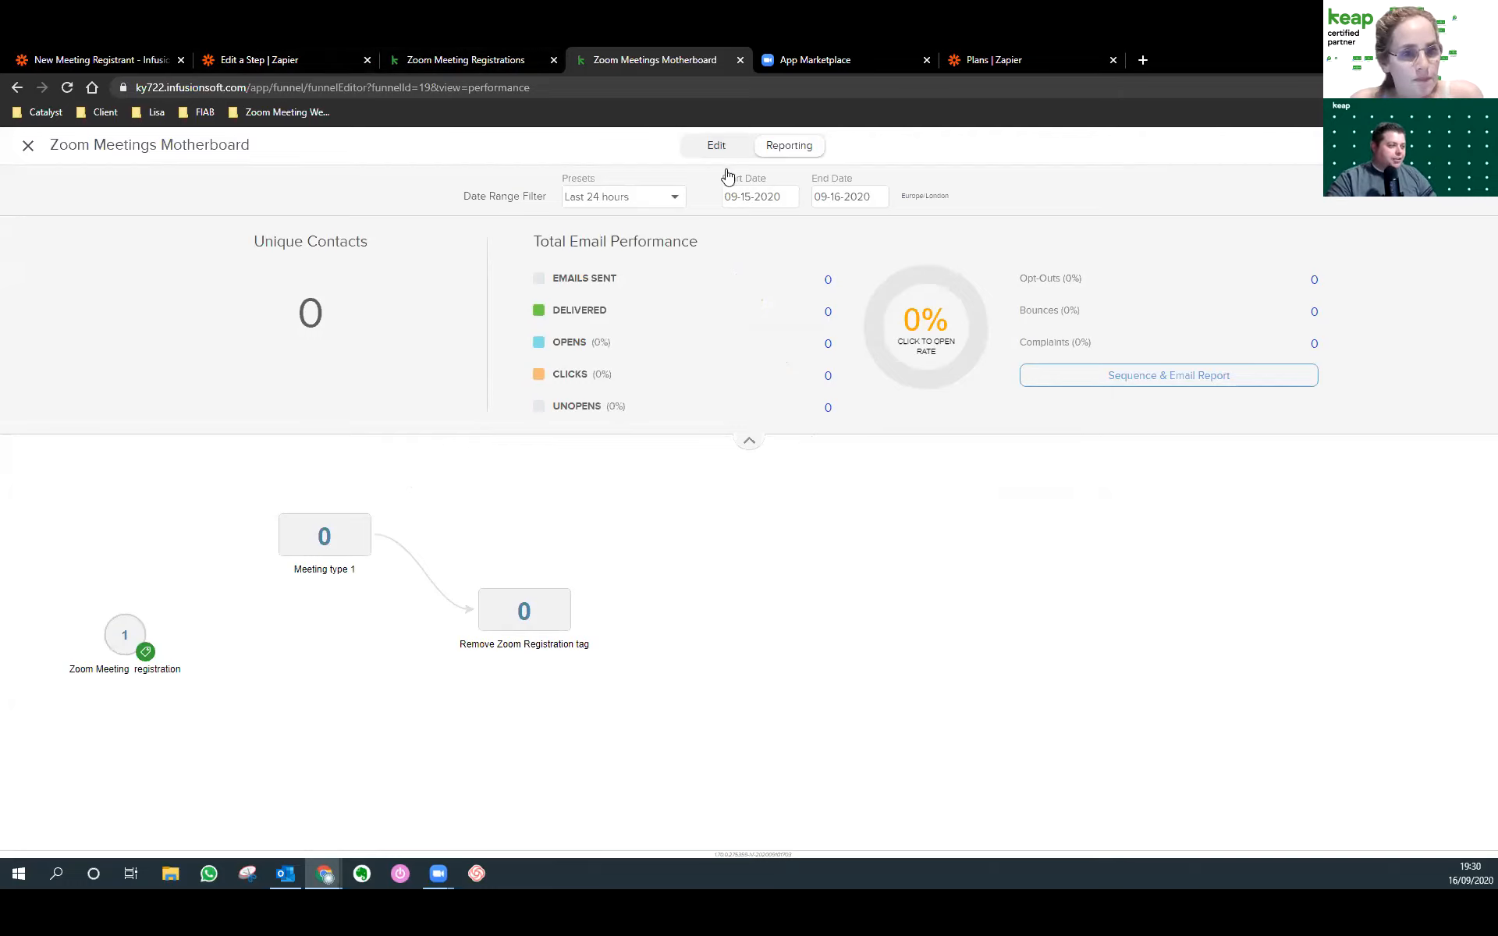
pyautogui.click(716, 146)
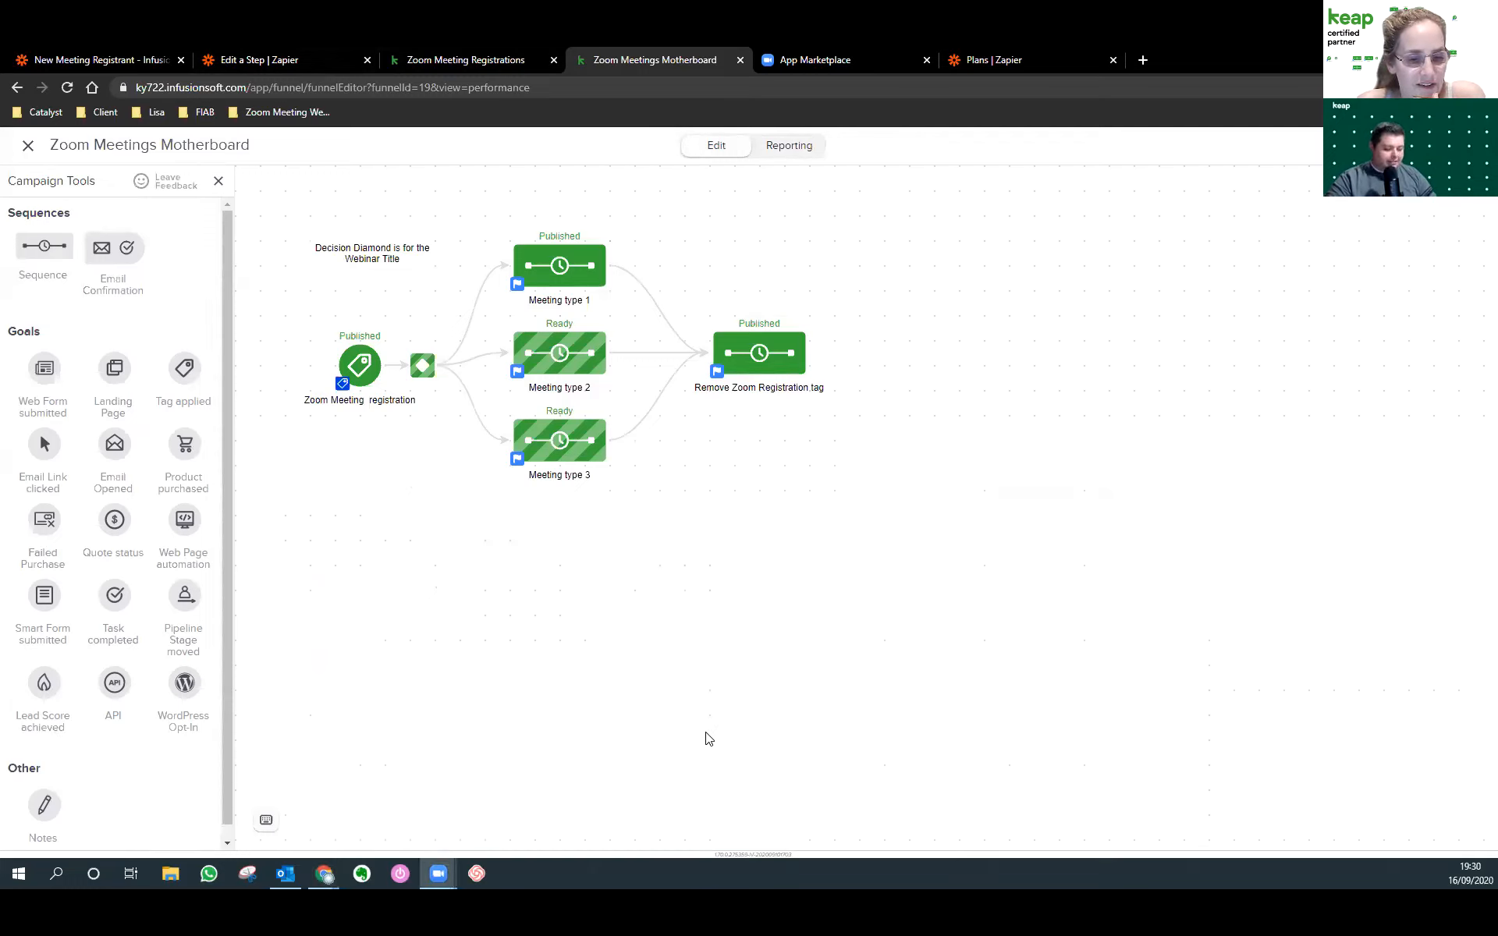
pyautogui.click(478, 677)
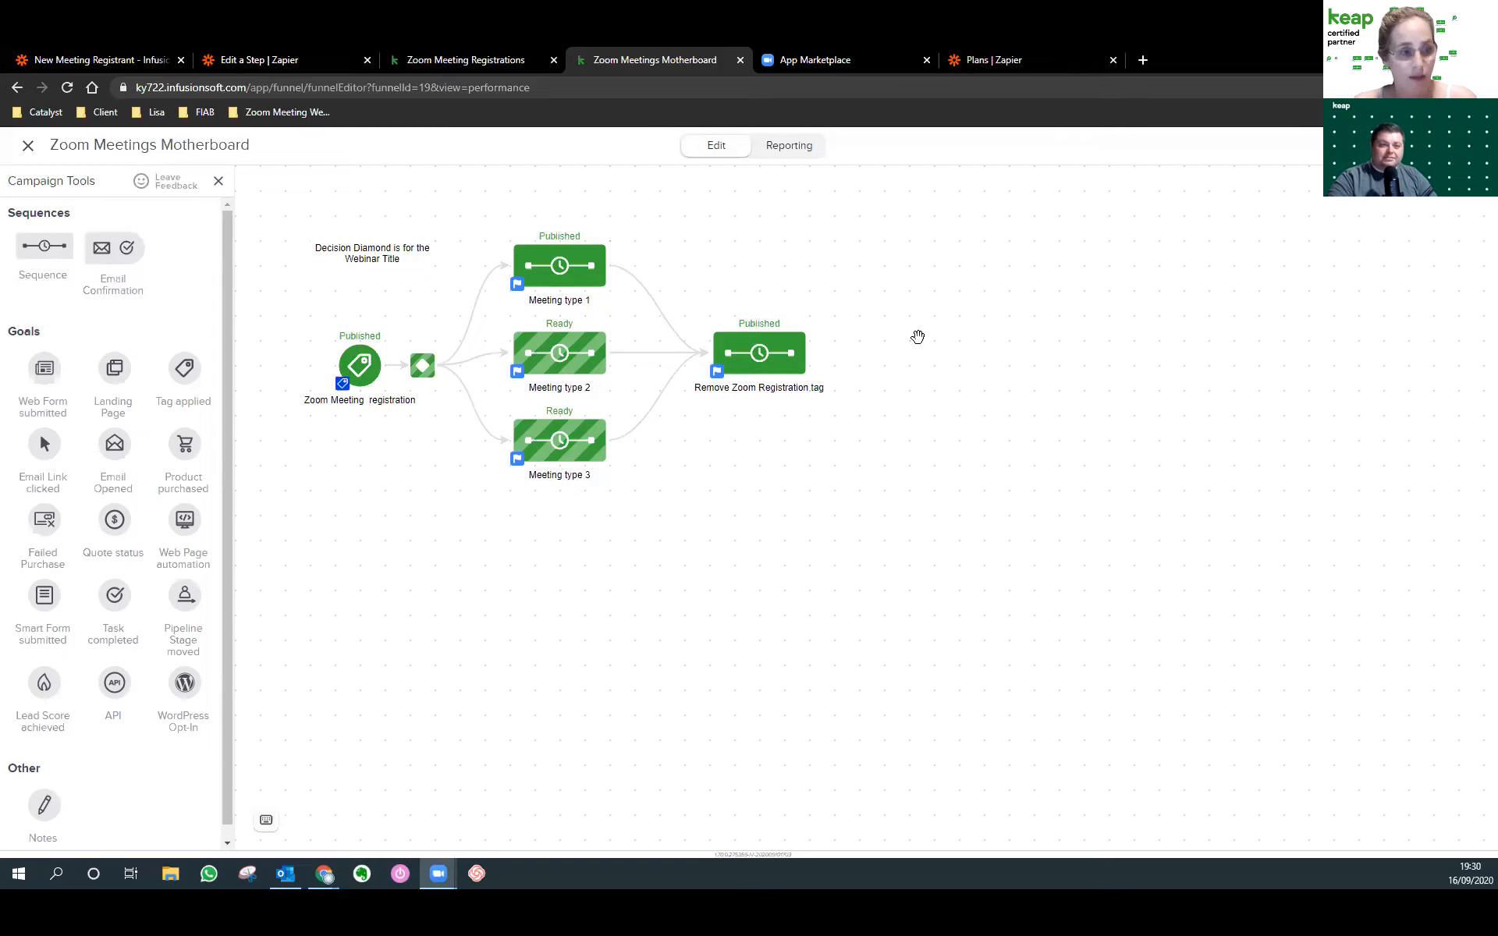
pyautogui.click(373, 376)
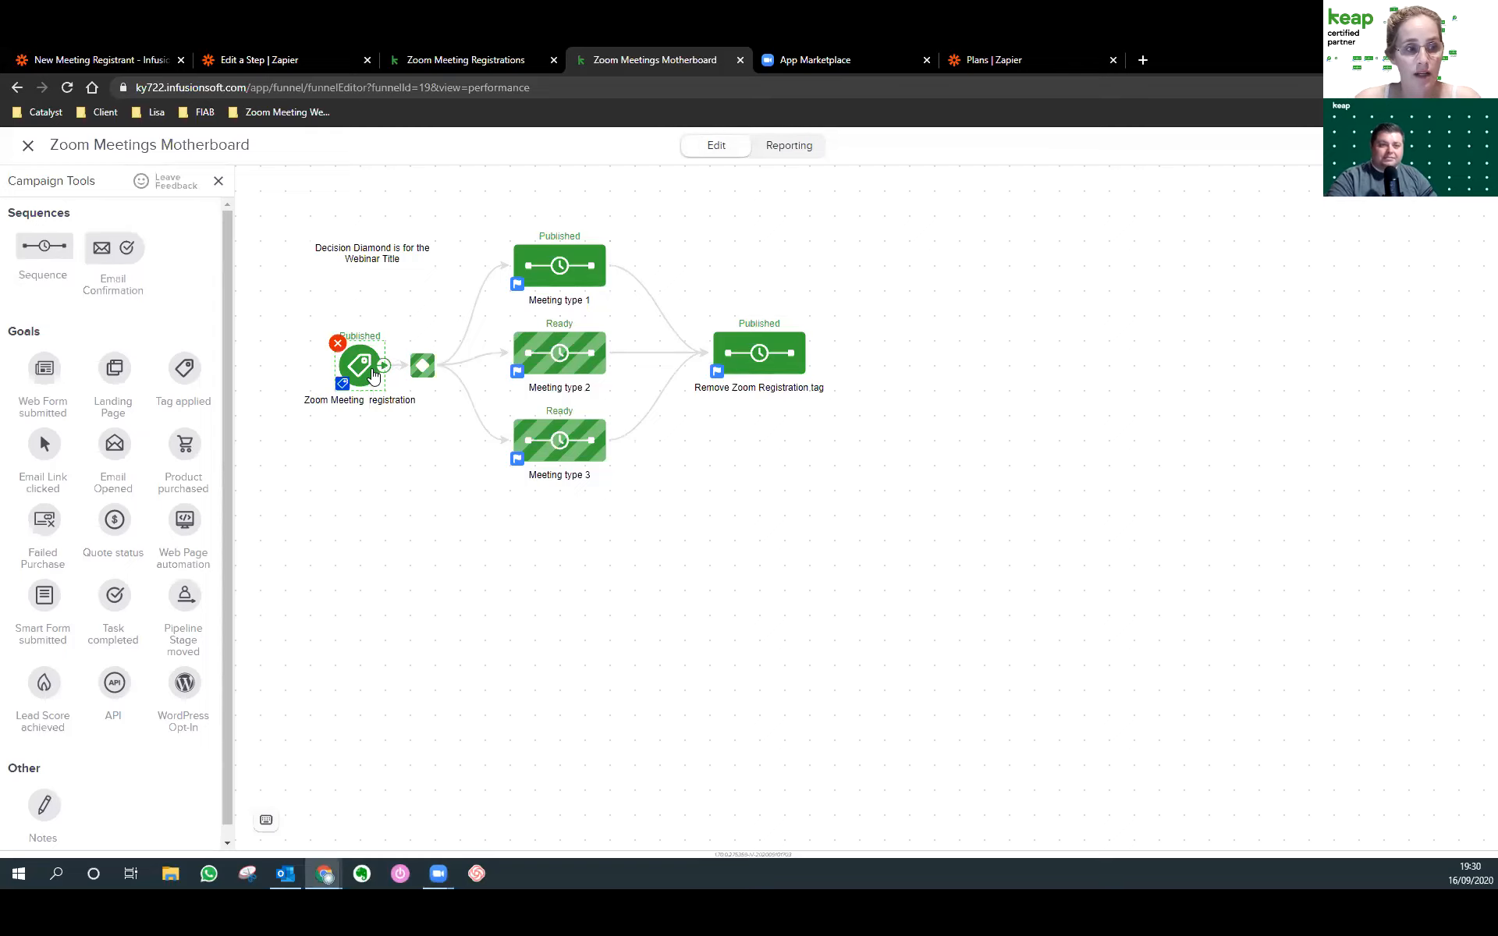
pyautogui.doubleClick(373, 376)
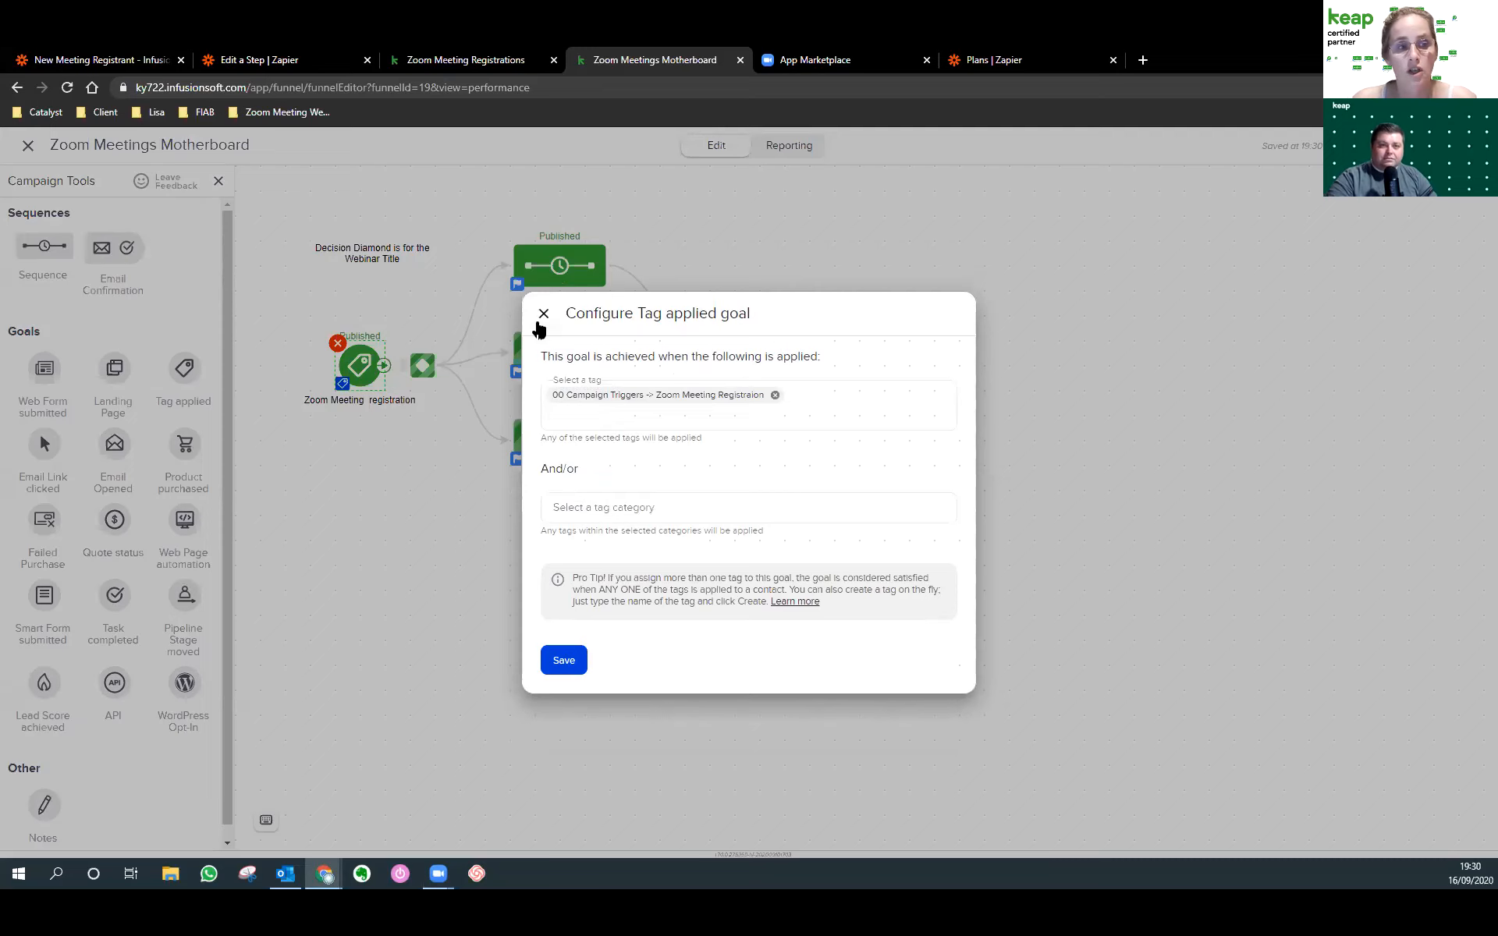
pyautogui.click(541, 318)
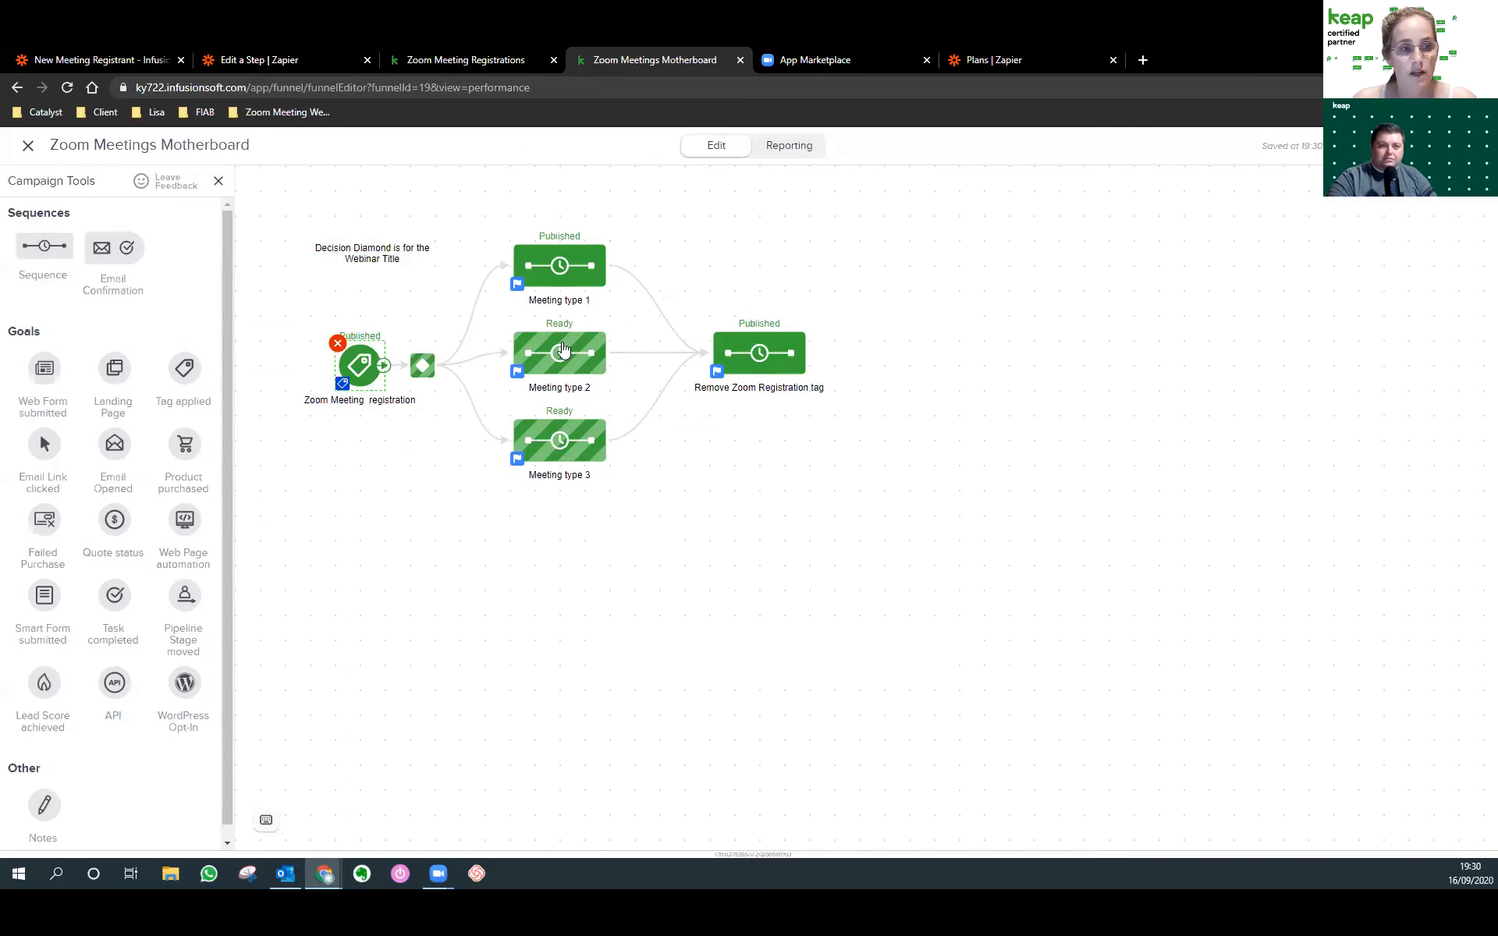
# Review the Decision Diamond's Meeting type 1 routing rule, then return to the canvas.
pyautogui.doubleClick(416, 376)
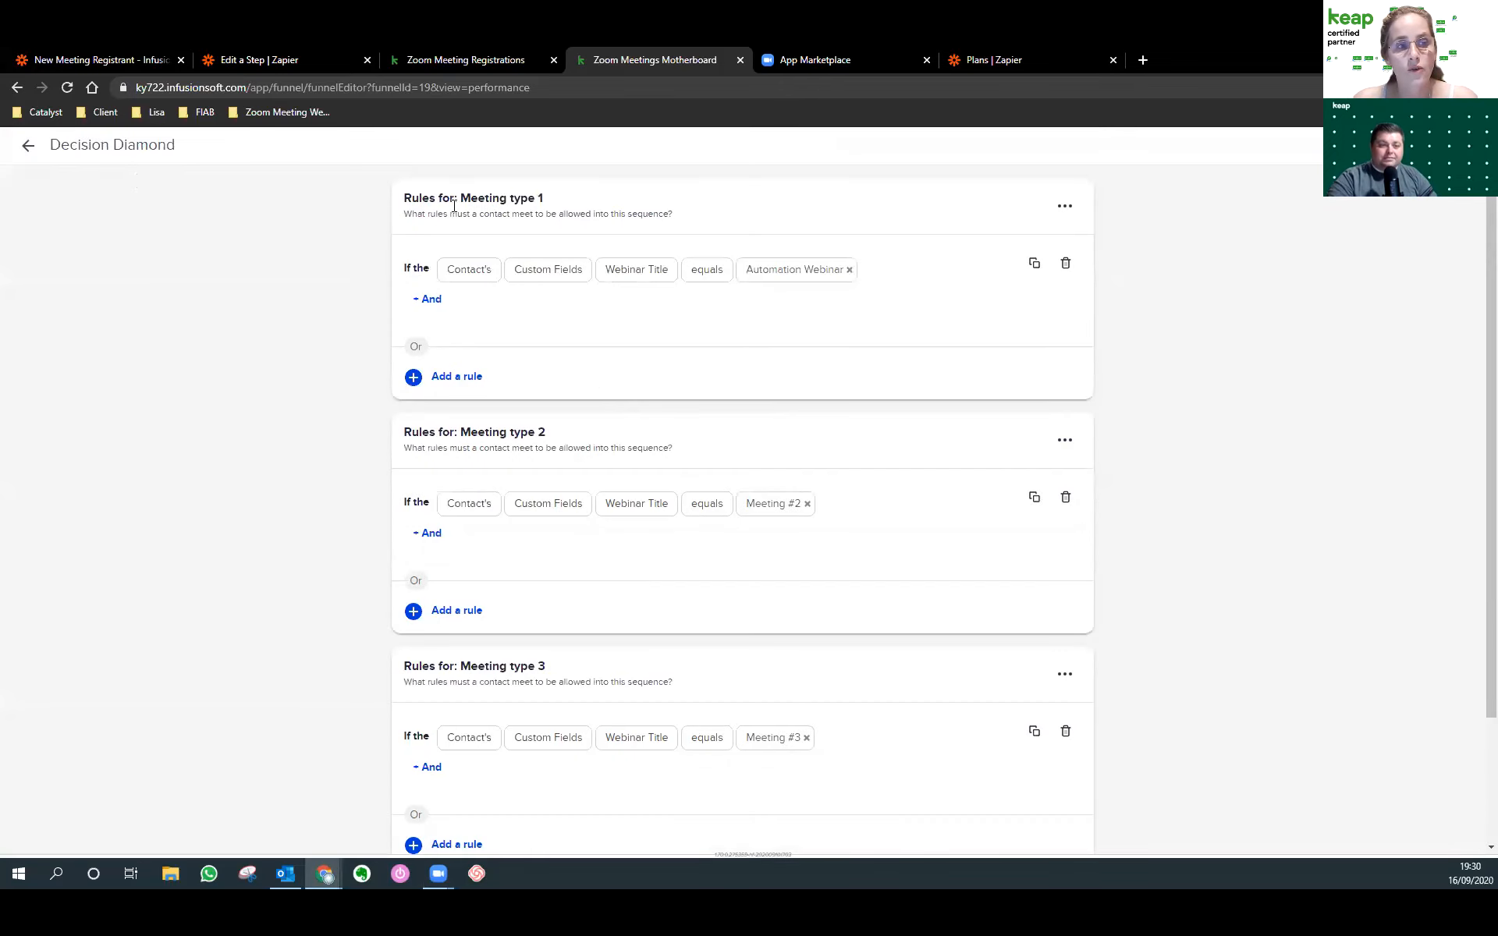
pyautogui.moveTo(466, 195); pyautogui.dragTo(558, 200)
pyautogui.click(470, 198)
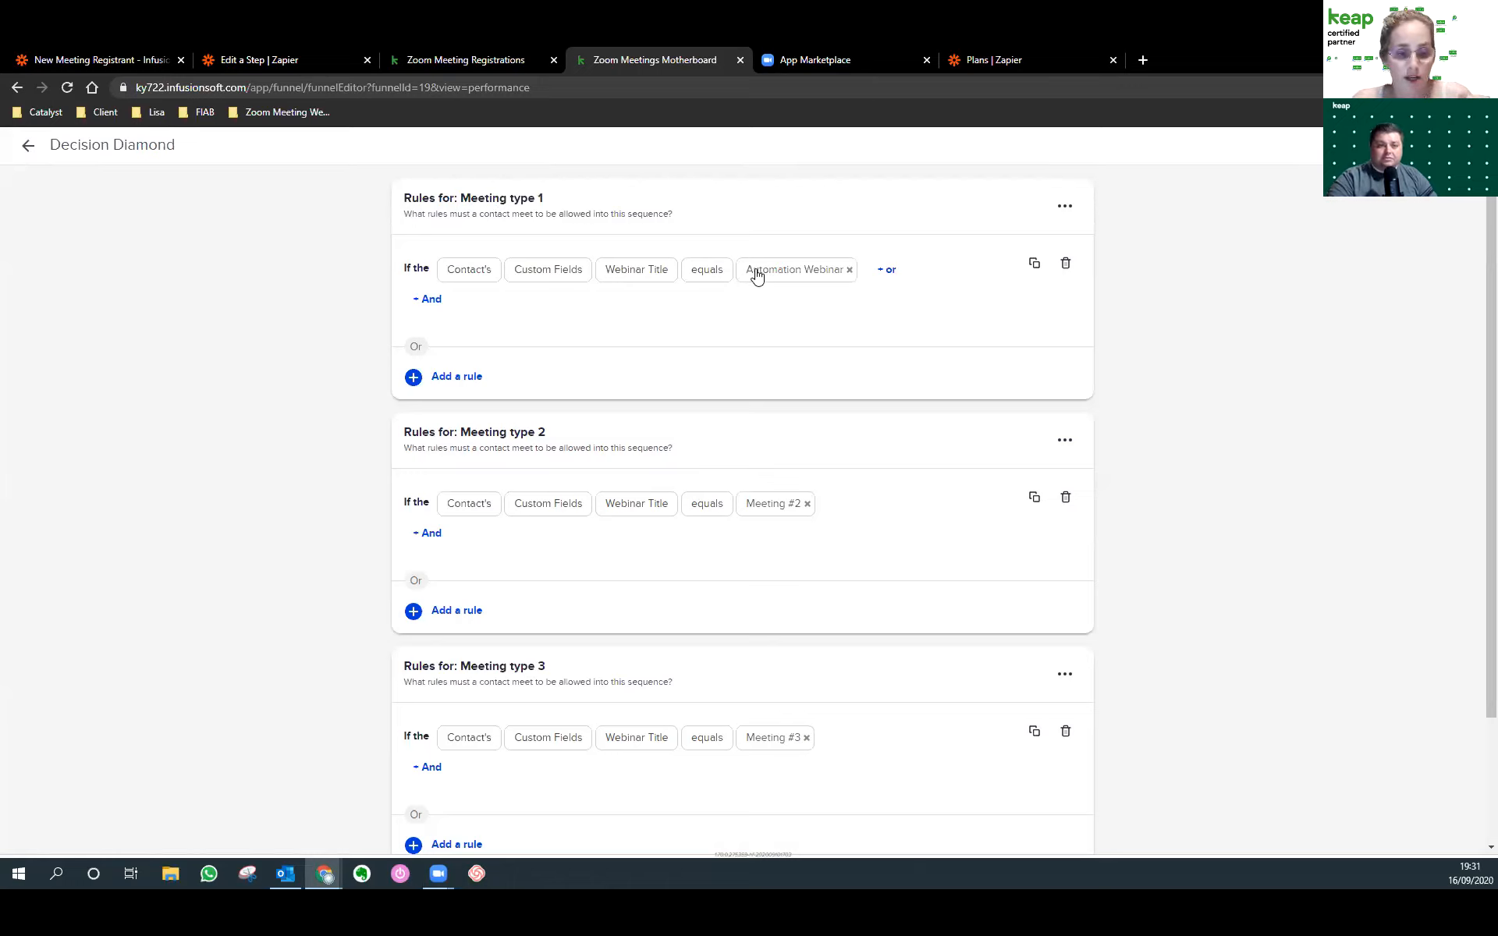
pyautogui.click(28, 146)
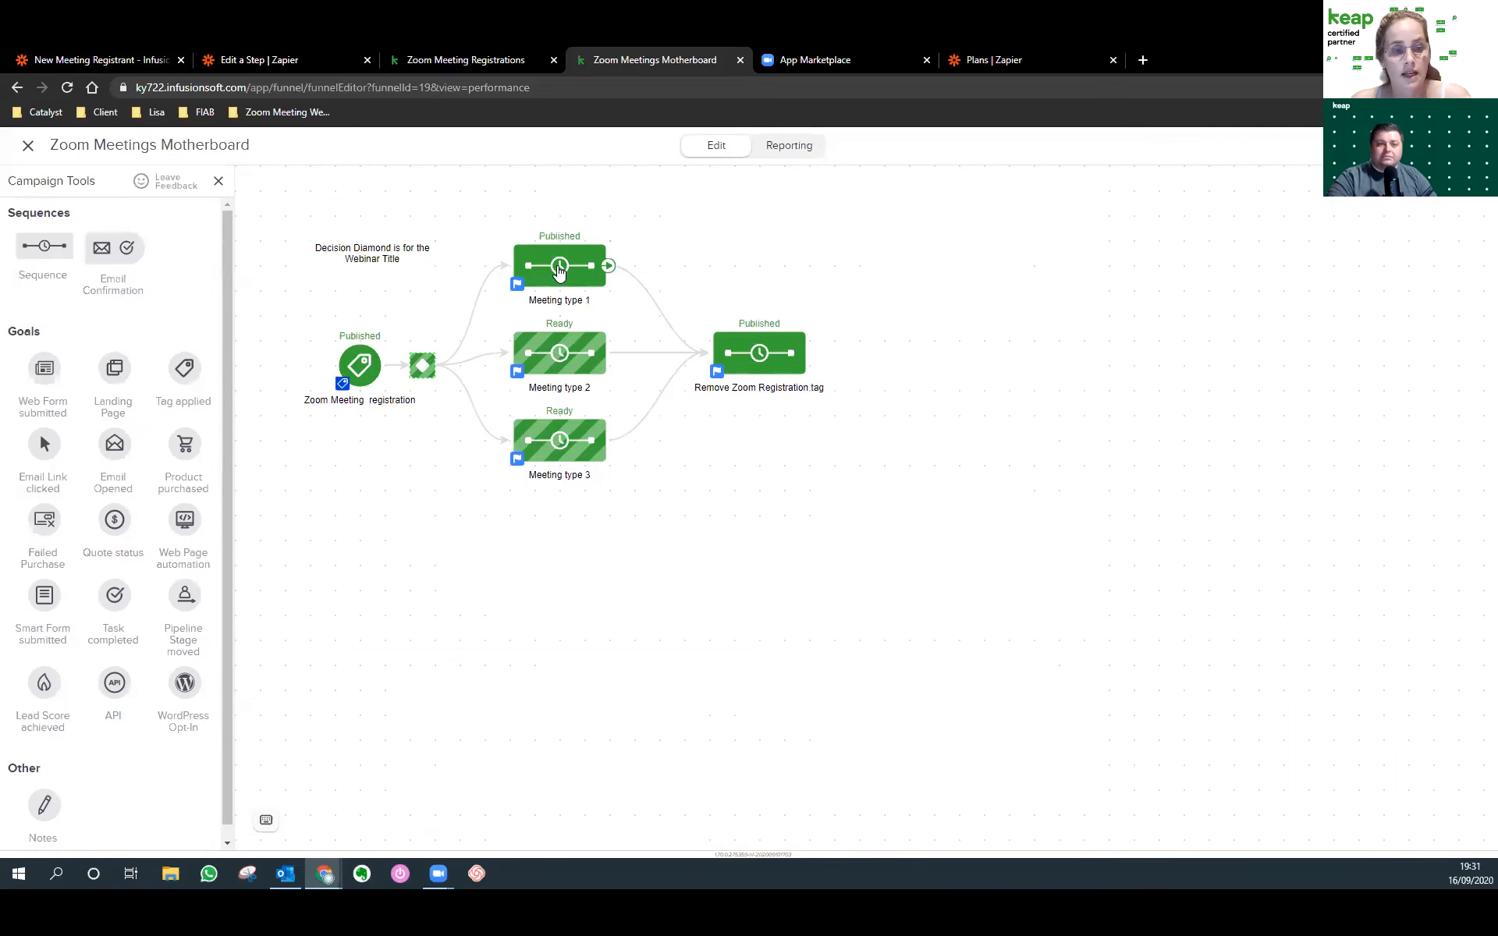
# Look over the Meeting type 1 and Remove Zoom Registration tag sequences, then go to Zoom Meeting Registrations.
pyautogui.doubleClick(558, 270)
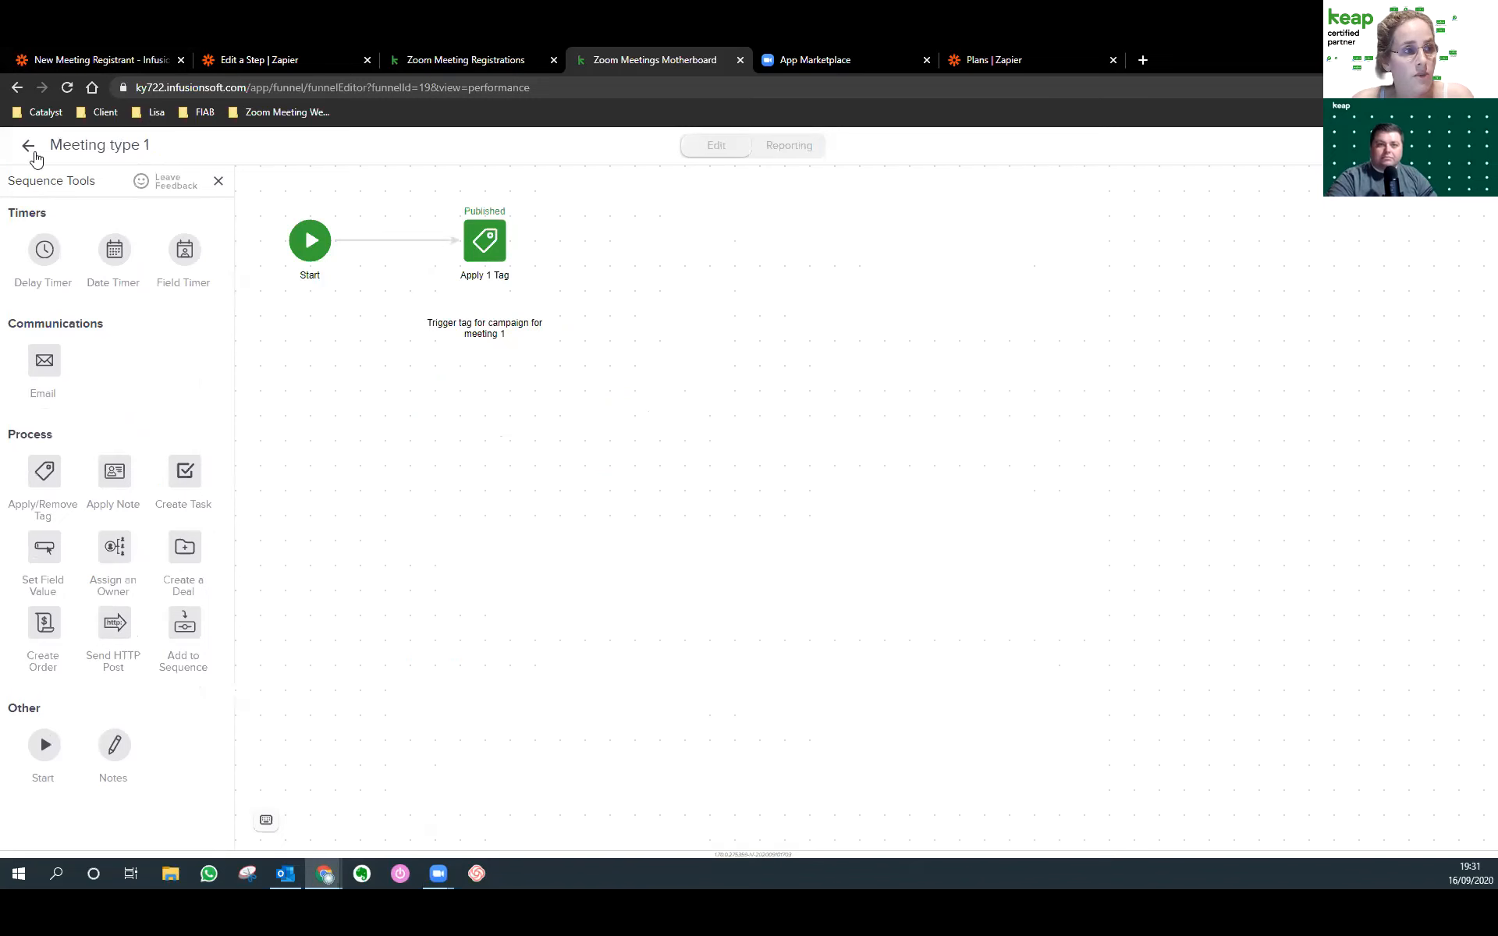
pyautogui.click(30, 147)
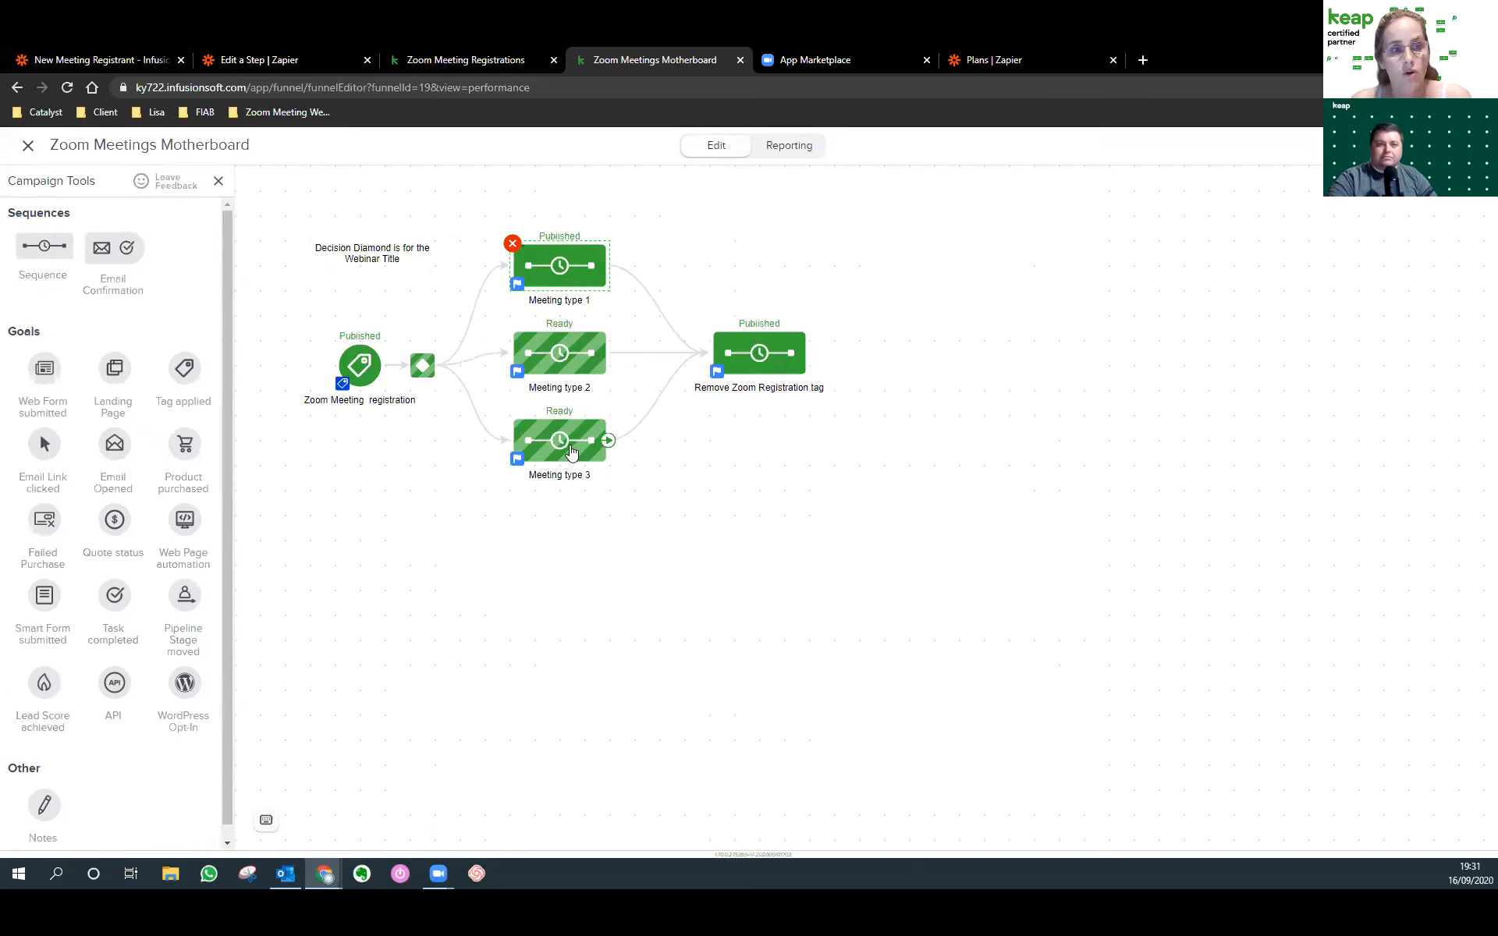
pyautogui.doubleClick(761, 350)
pyautogui.click(440, 243)
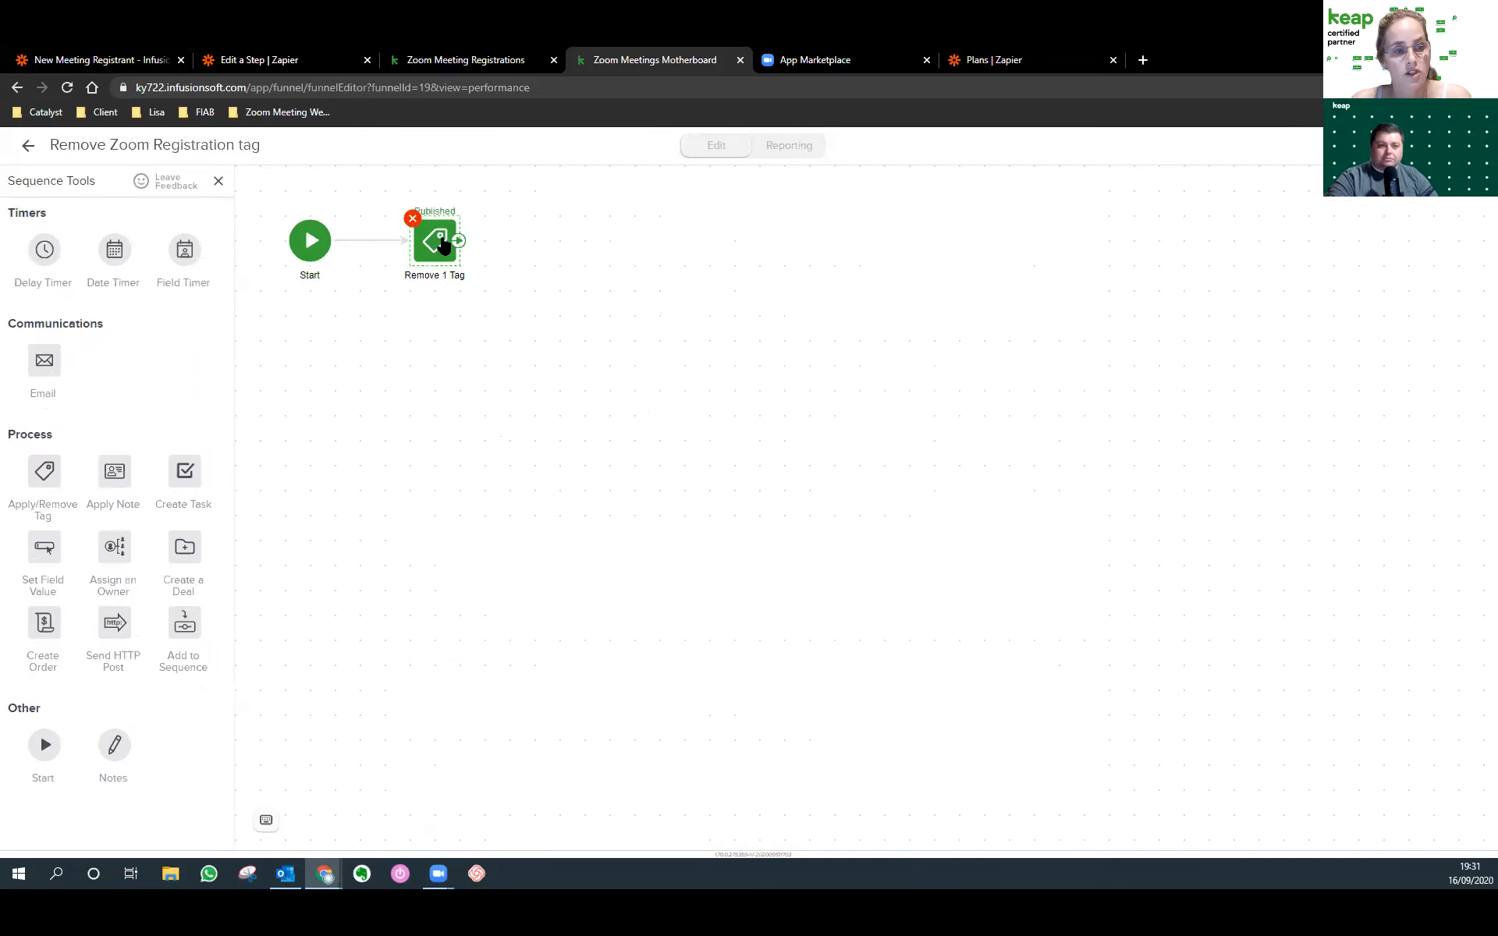
pyautogui.doubleClick(443, 246)
pyautogui.click(771, 568)
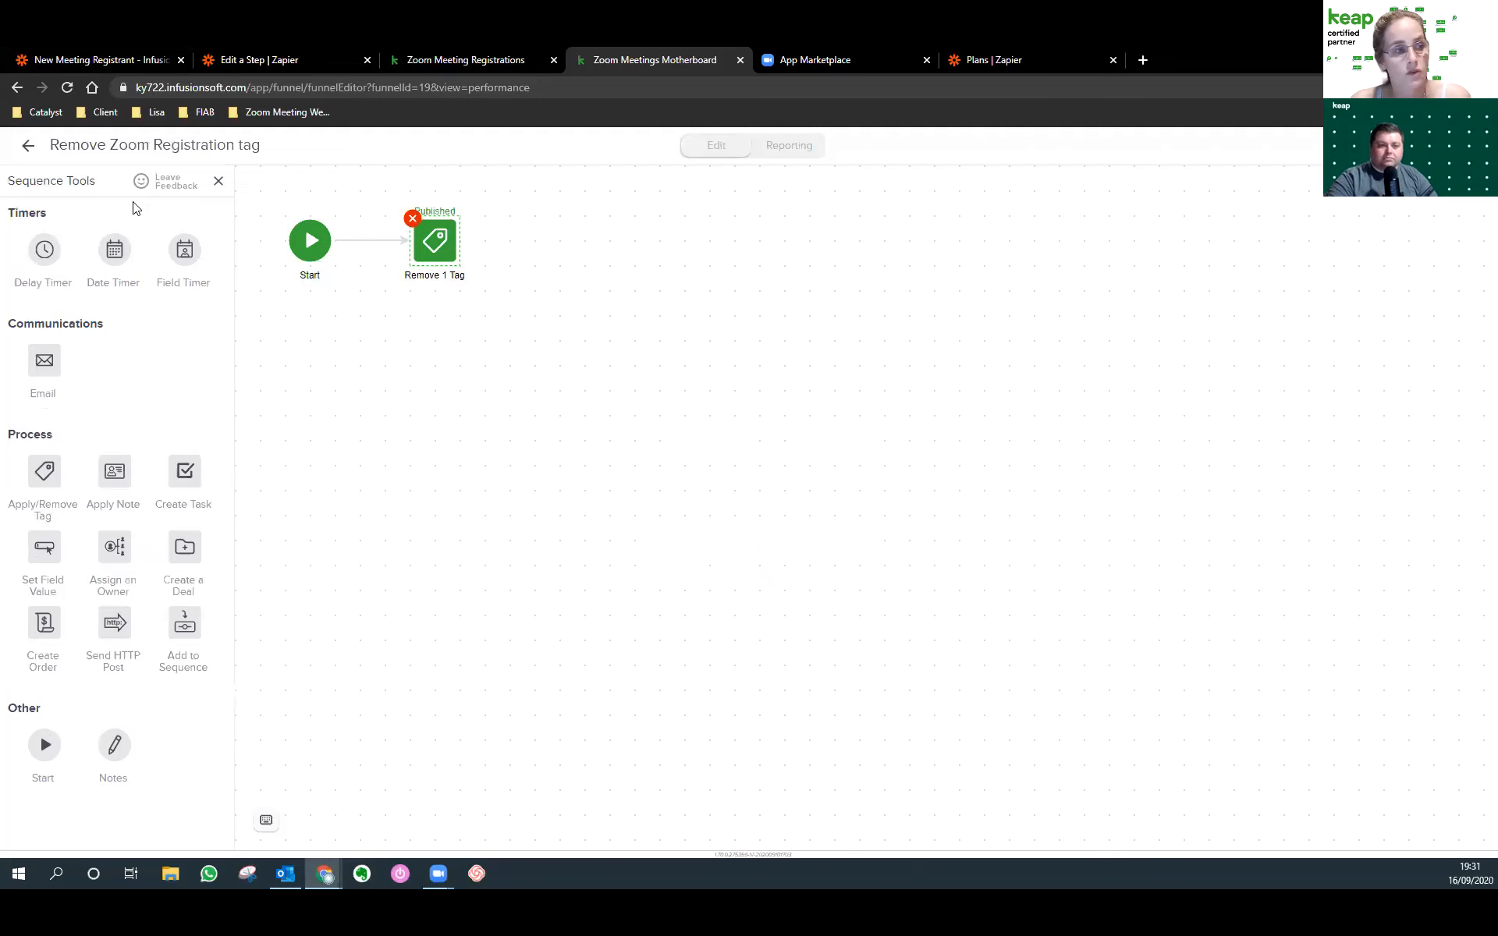
pyautogui.click(28, 150)
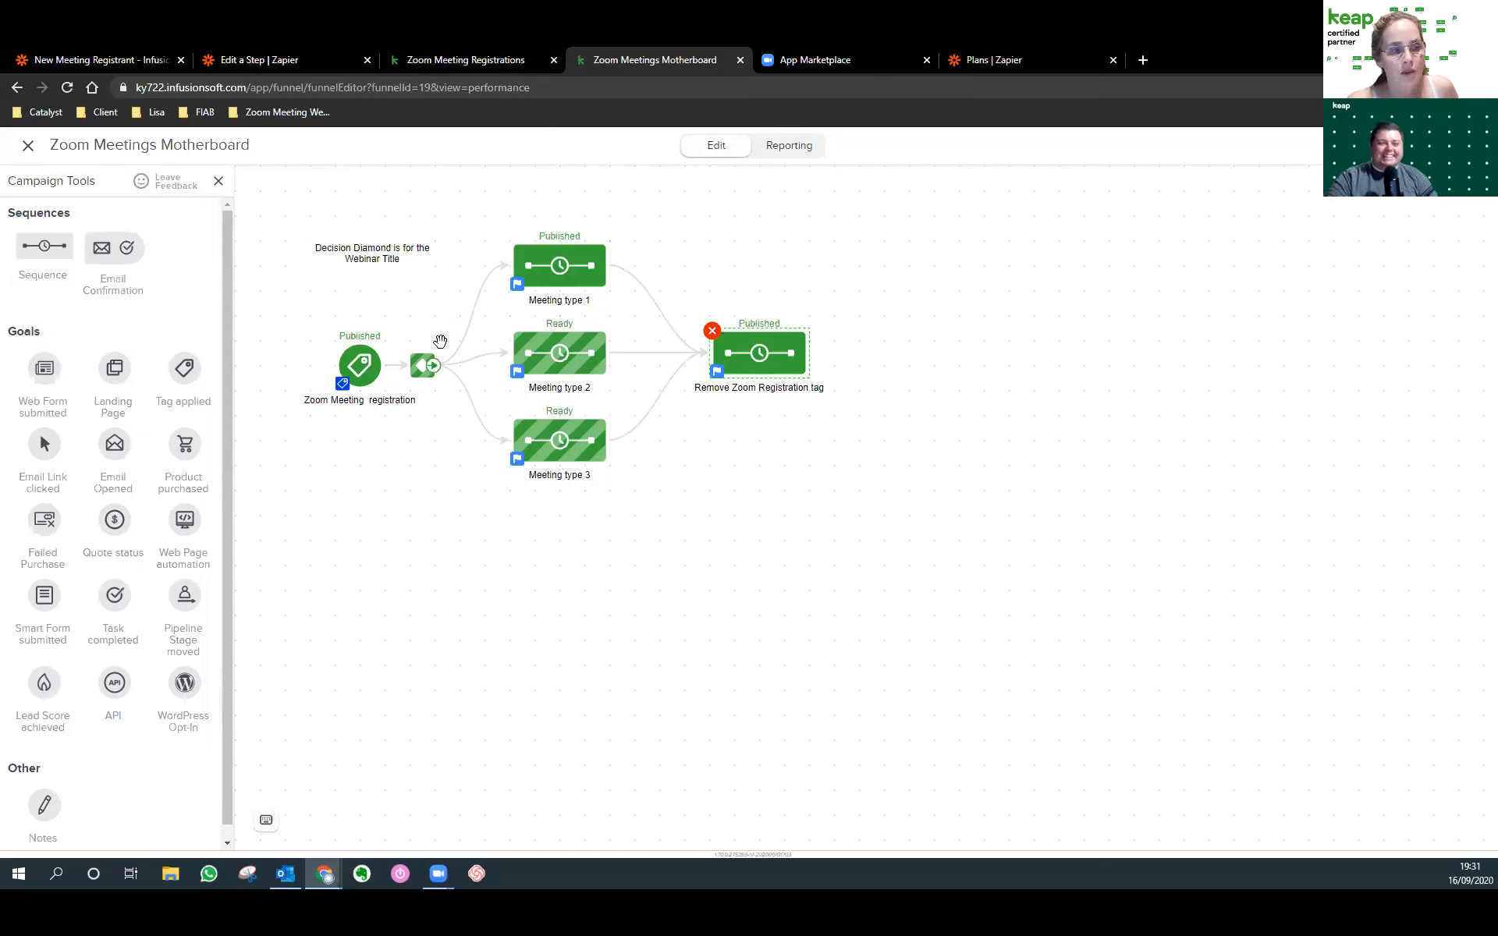
pyautogui.click(460, 59)
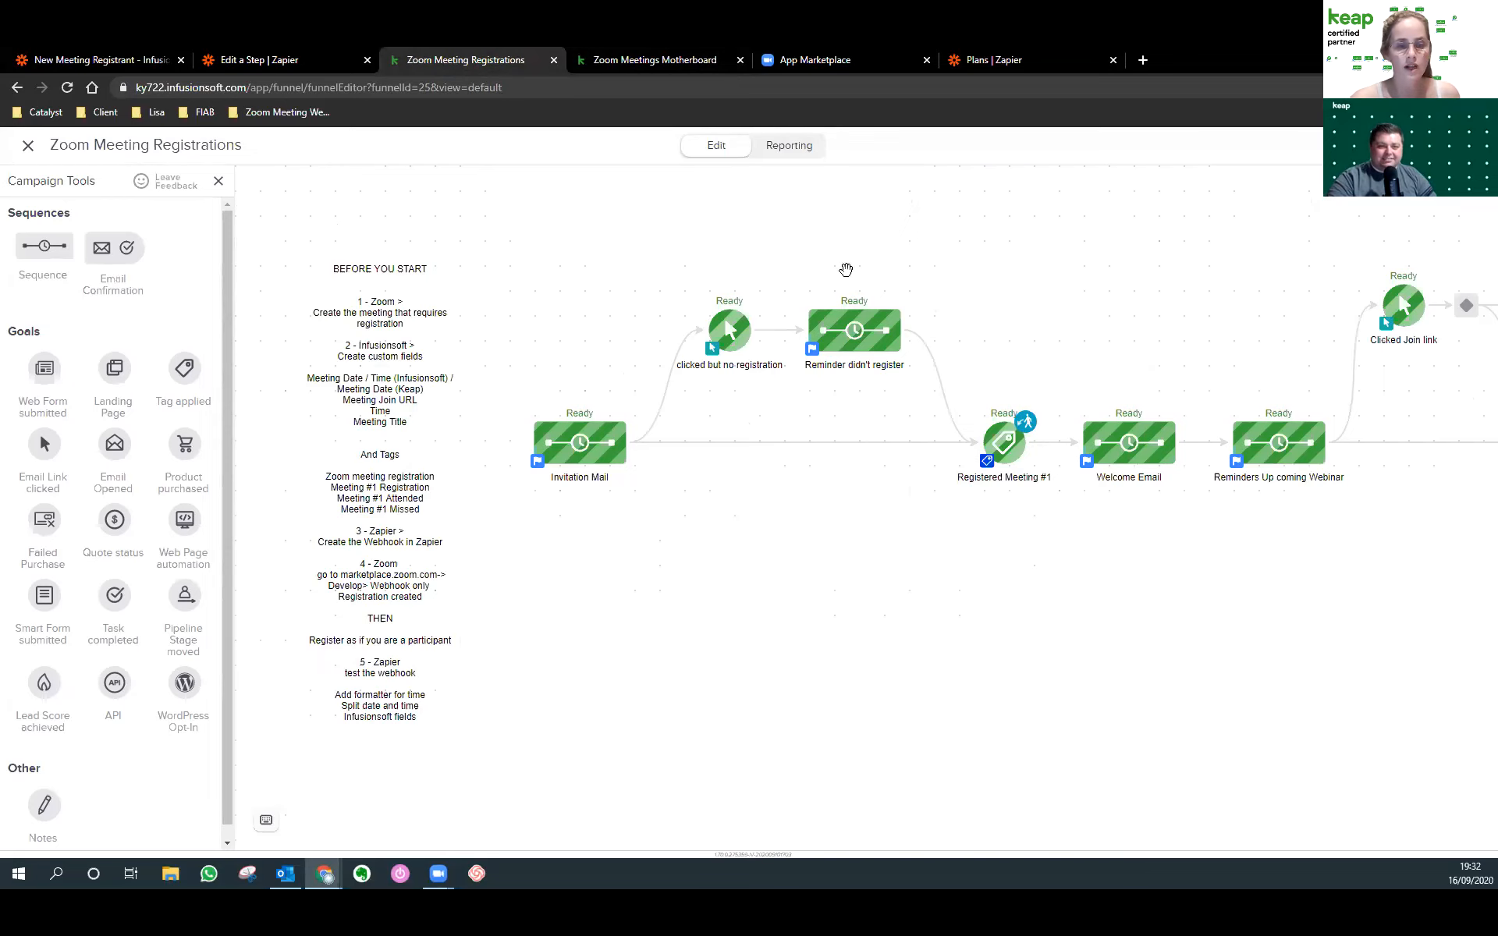
# Correct the invitation email's 'Invitation to join' line and verify its Click Here to Register link.
pyautogui.doubleClick(563, 442)
pyautogui.doubleClick(399, 254)
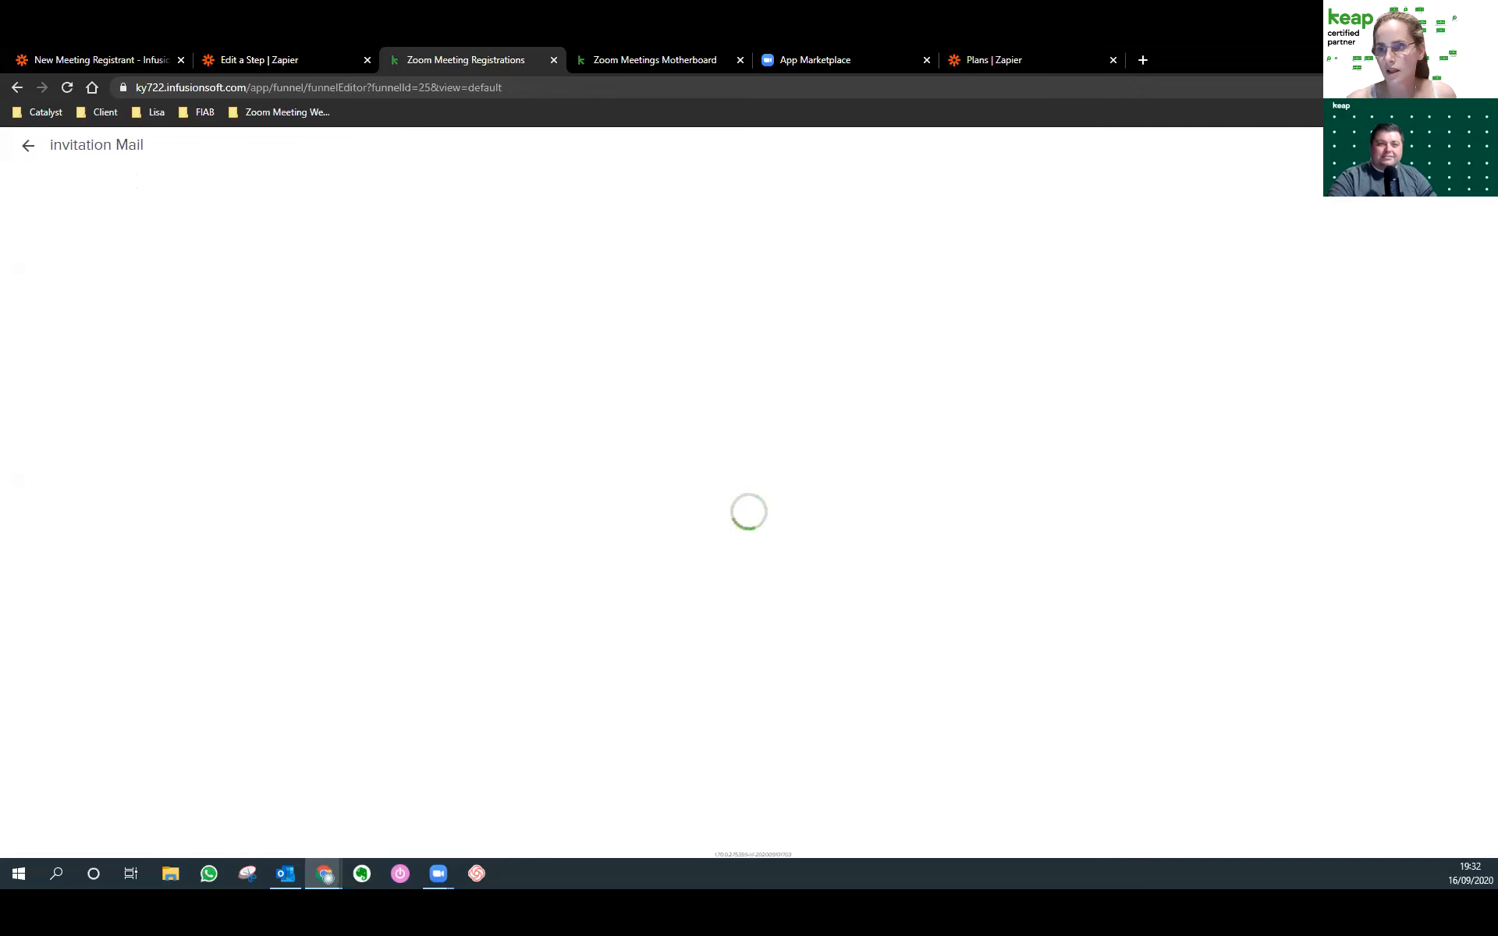
pyautogui.hotkey('alt', 'Tab')
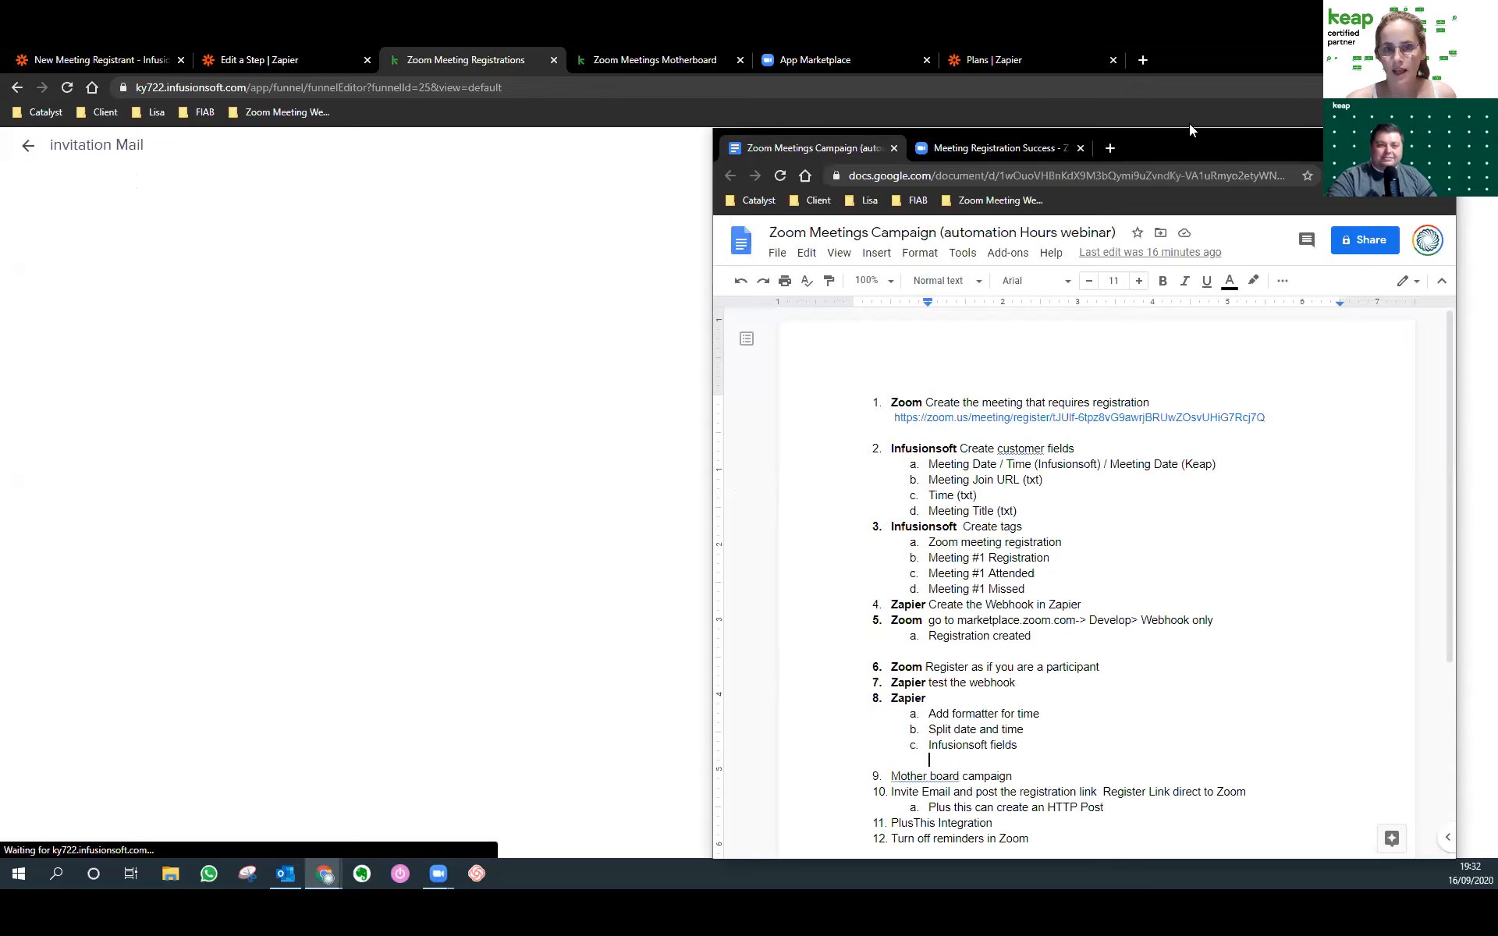
pyautogui.hotkey('alt', 'Tab')
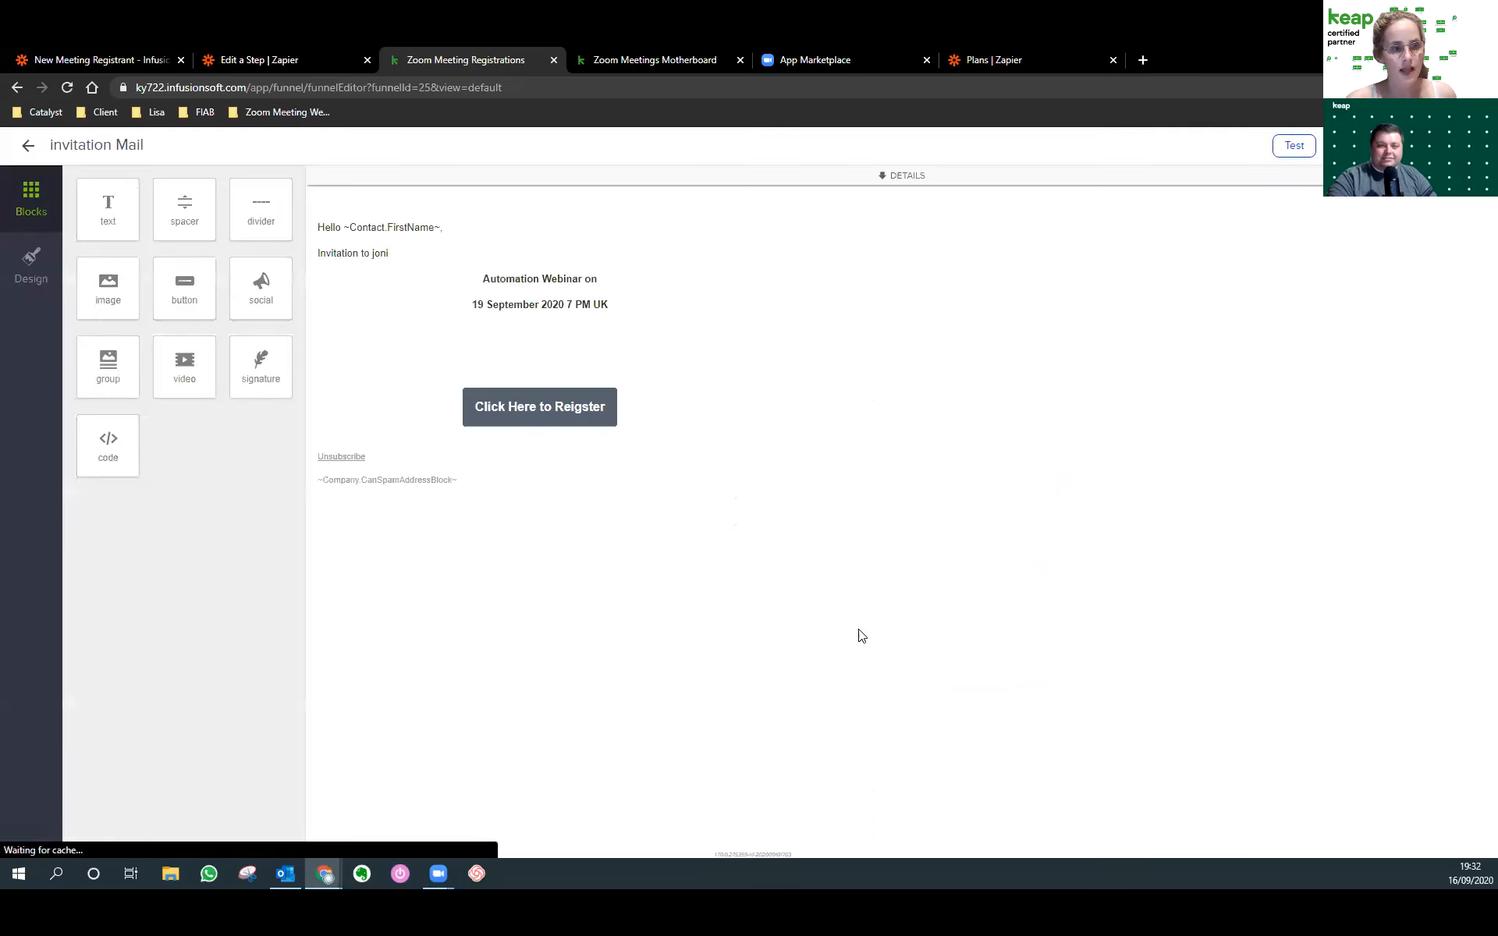
pyautogui.click(556, 395)
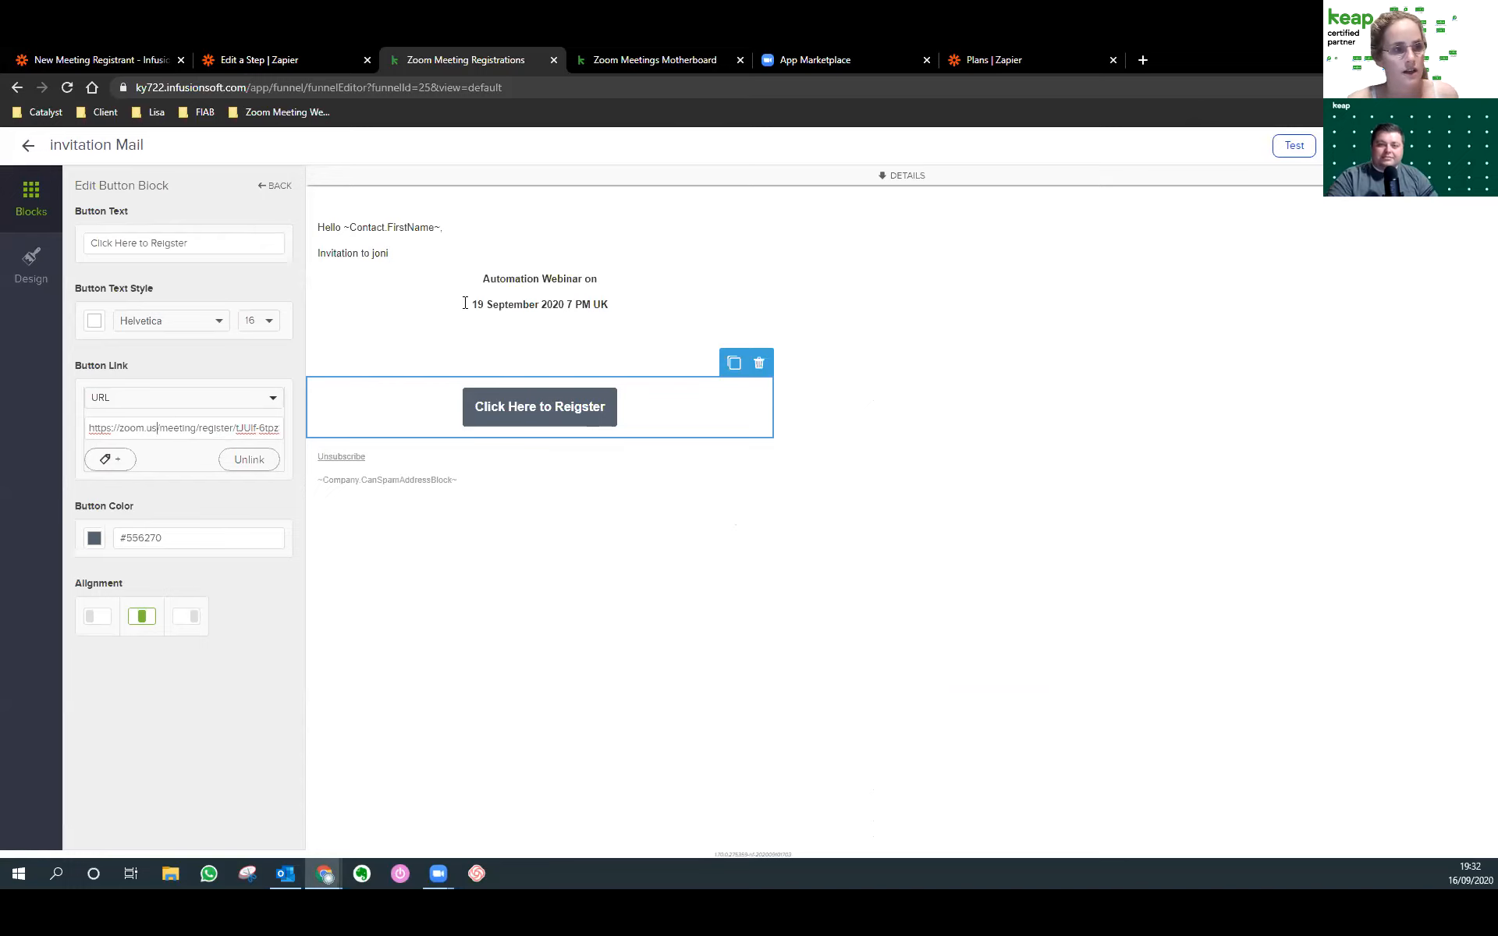
pyautogui.click(407, 258)
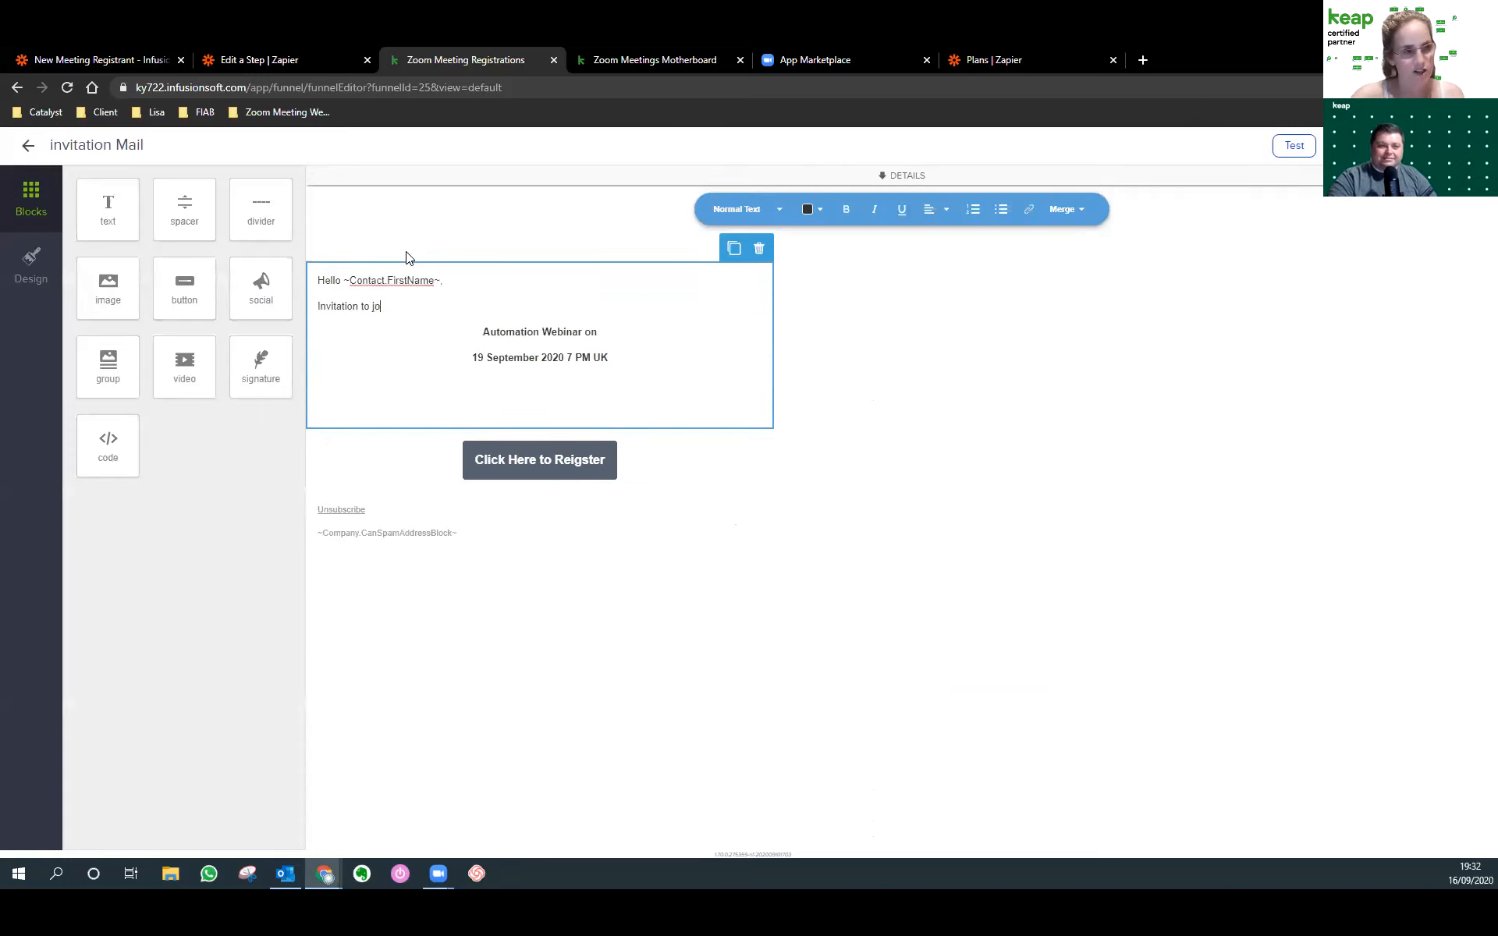
pyautogui.click(587, 473)
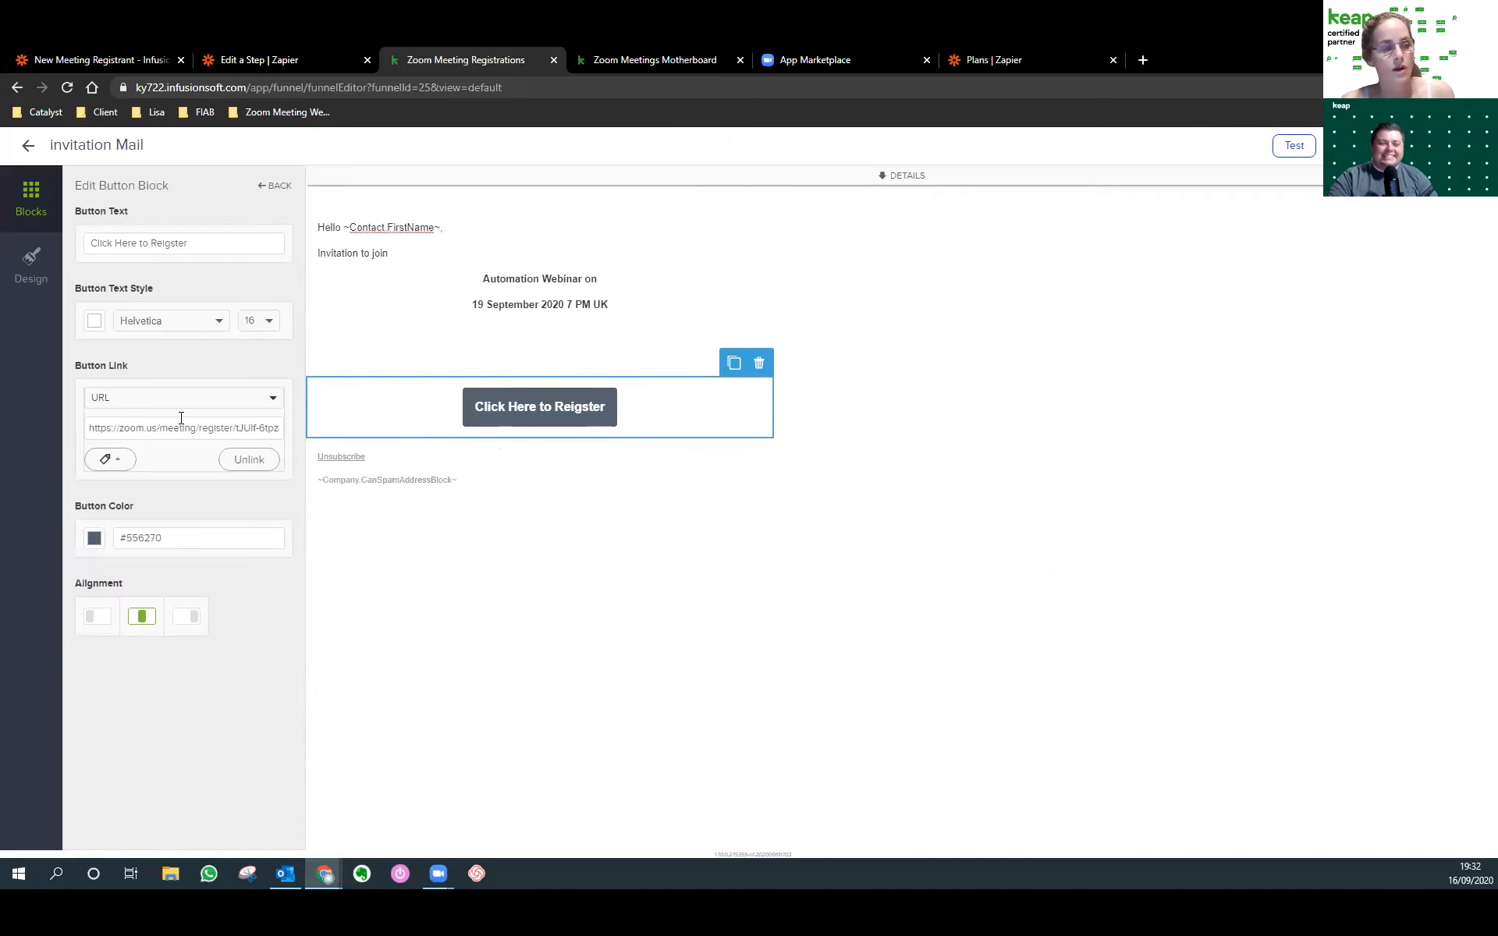
pyautogui.click(21, 149)
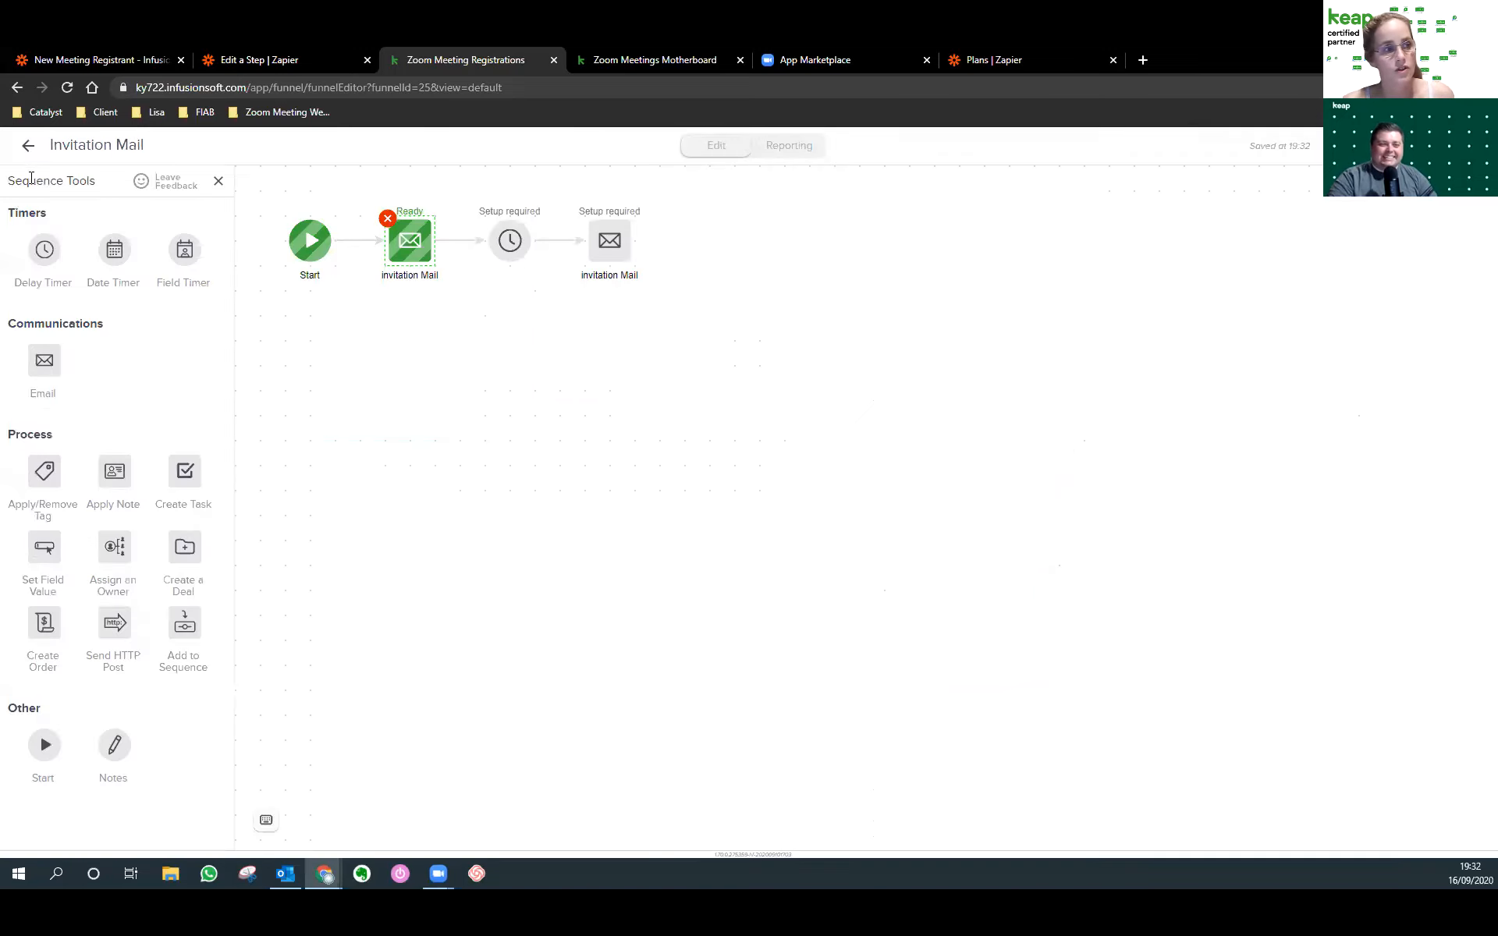
pyautogui.click(28, 149)
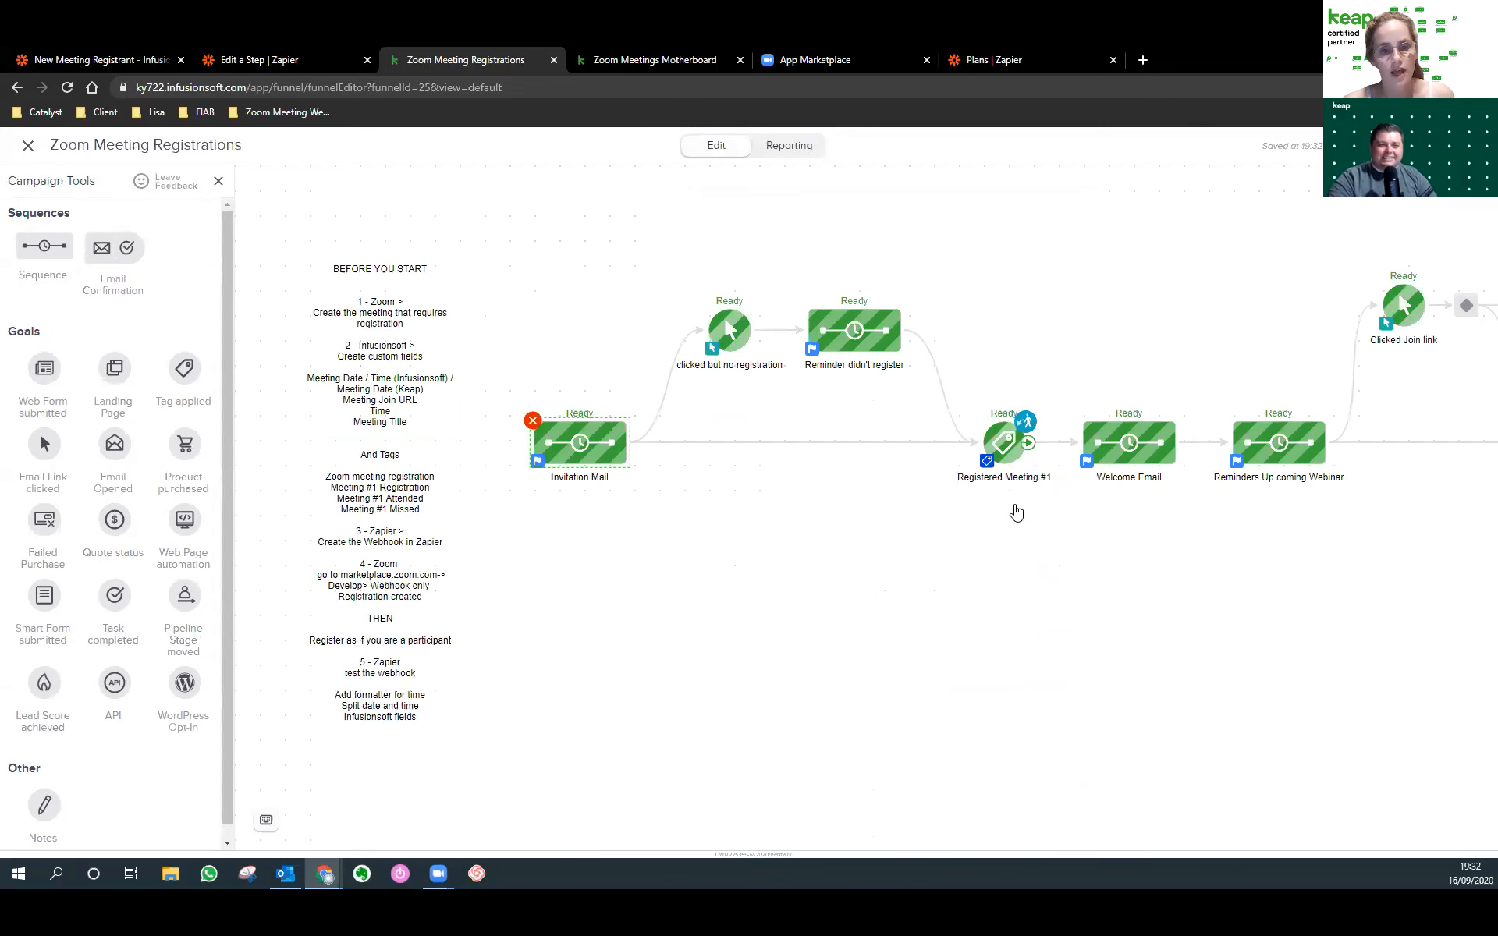
# Change the Registered Meeting #1 goal from 'Contacts in this Campaign' to 'Any Contact' and save.
pyautogui.click(1023, 423)
pyautogui.click(677, 538)
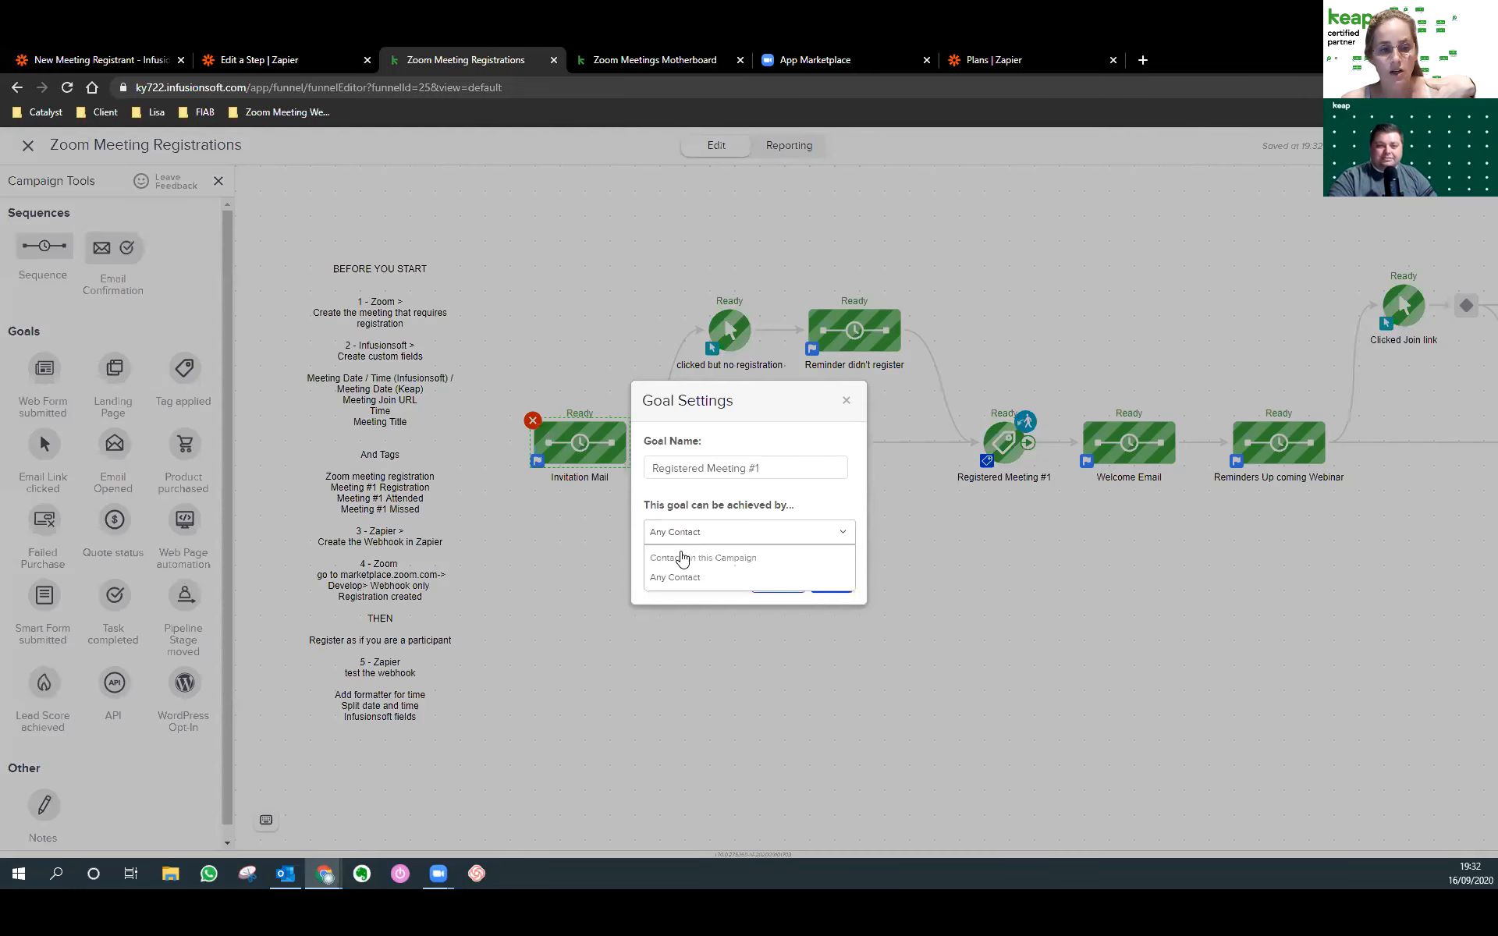
pyautogui.click(683, 558)
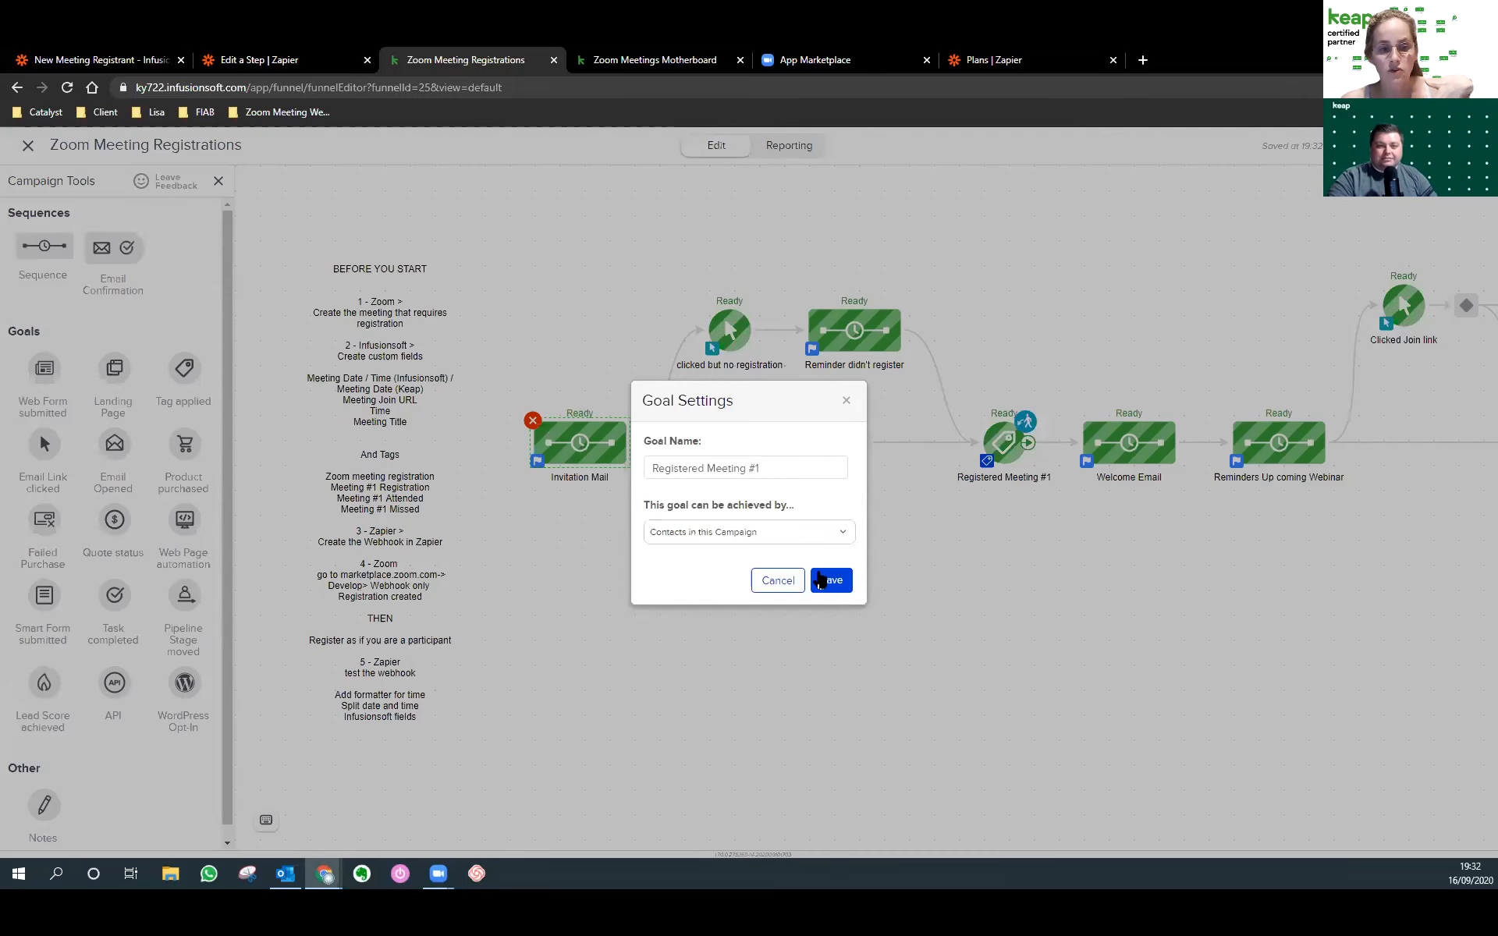
pyautogui.click(885, 548)
pyautogui.click(1027, 422)
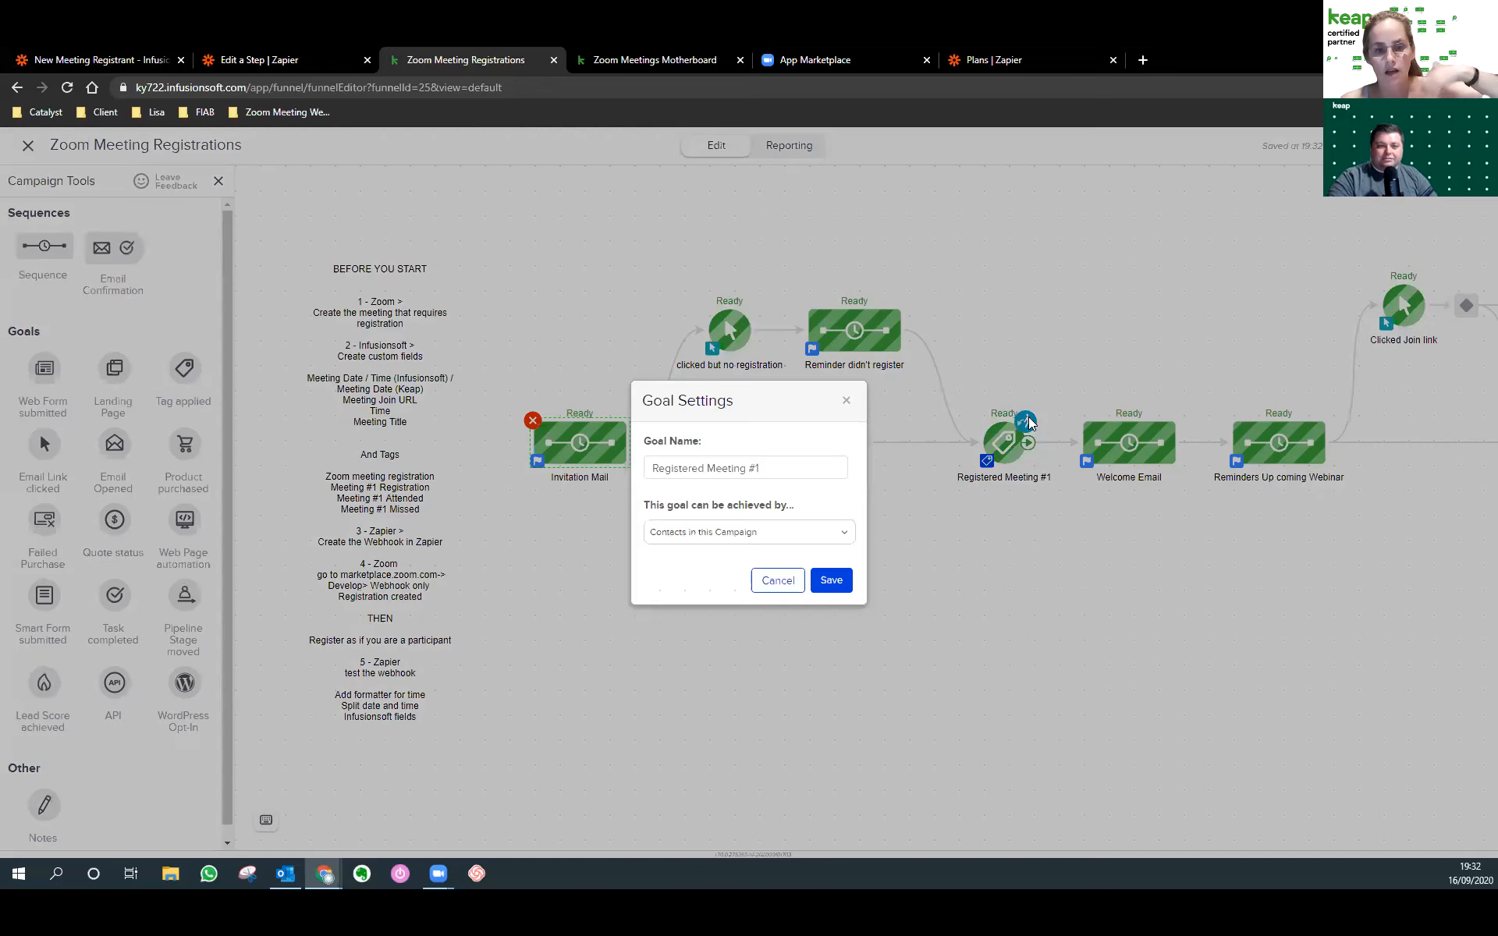
pyautogui.click(716, 537)
pyautogui.click(716, 537)
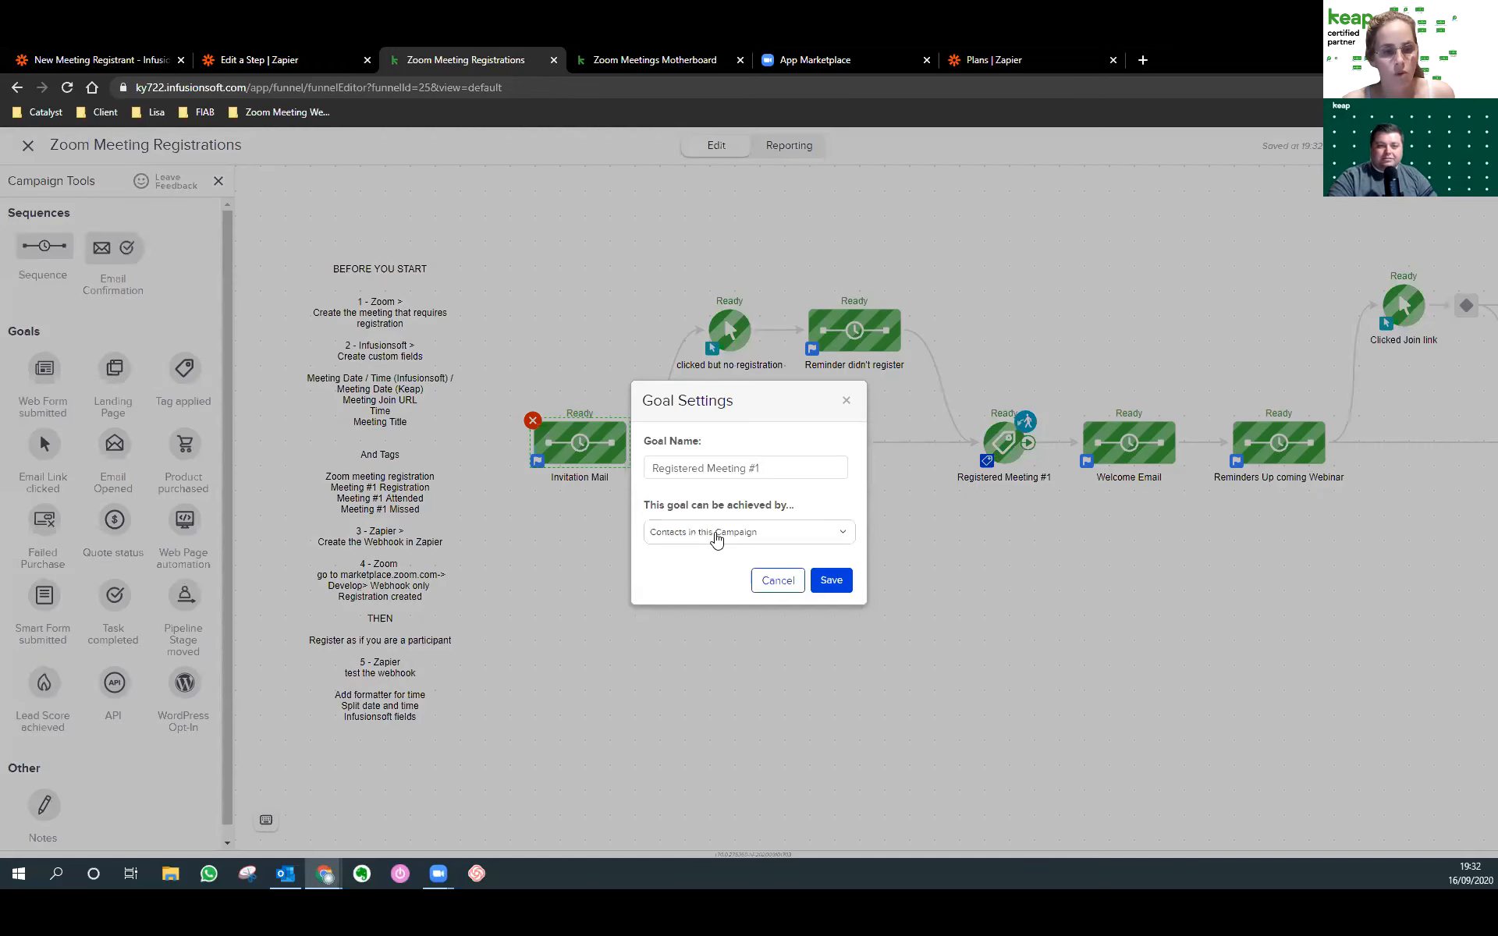
pyautogui.click(831, 581)
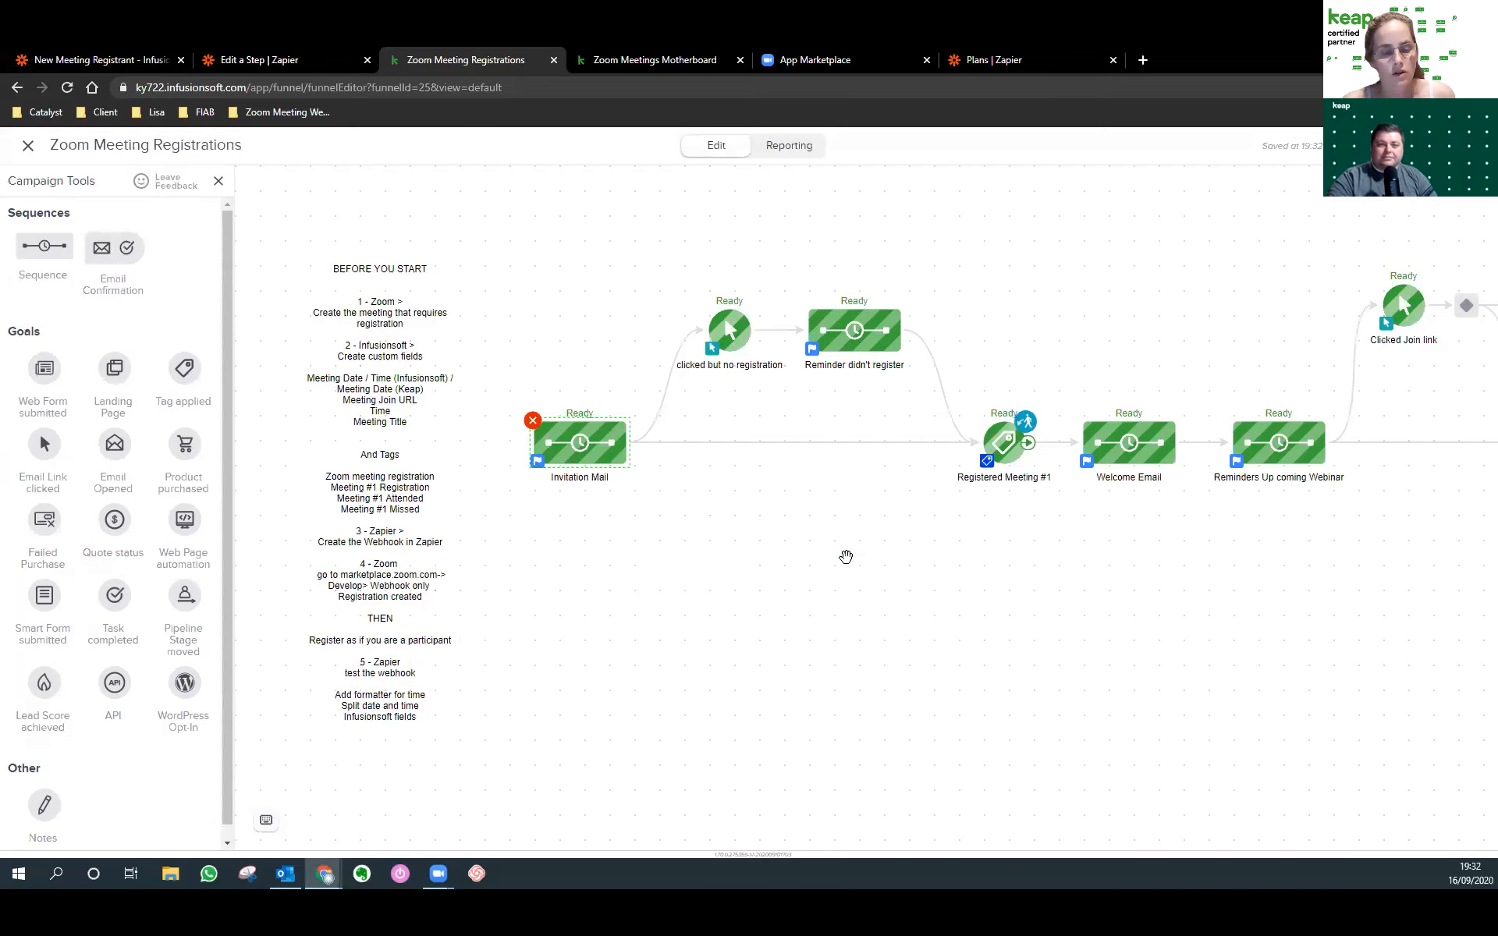
pyautogui.doubleClick(1025, 429)
pyautogui.click(736, 537)
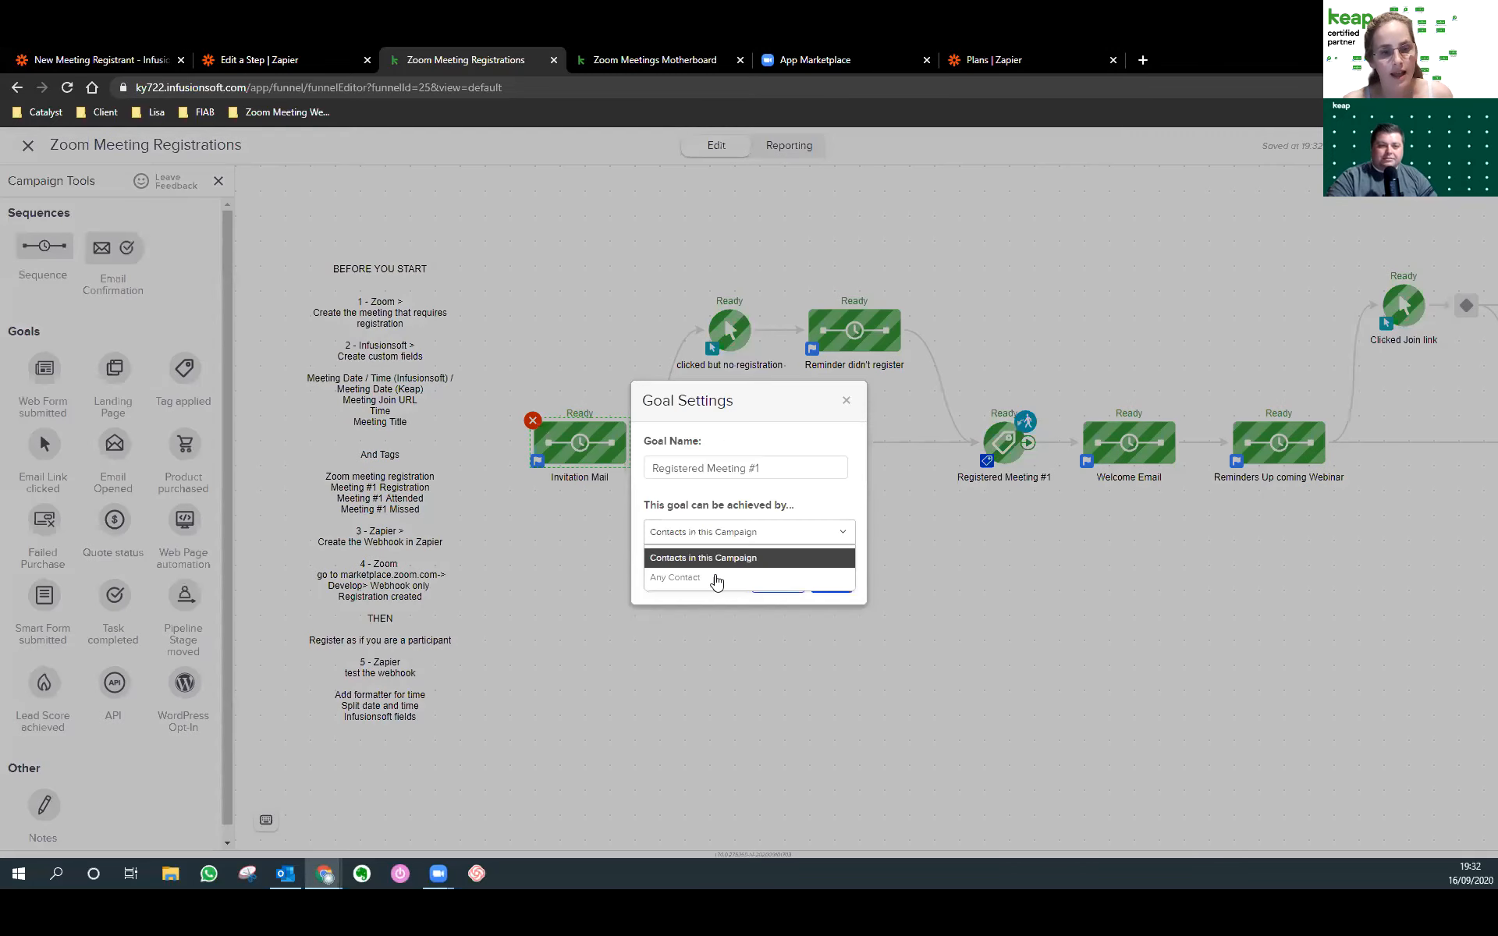
pyautogui.click(716, 578)
pyautogui.click(829, 581)
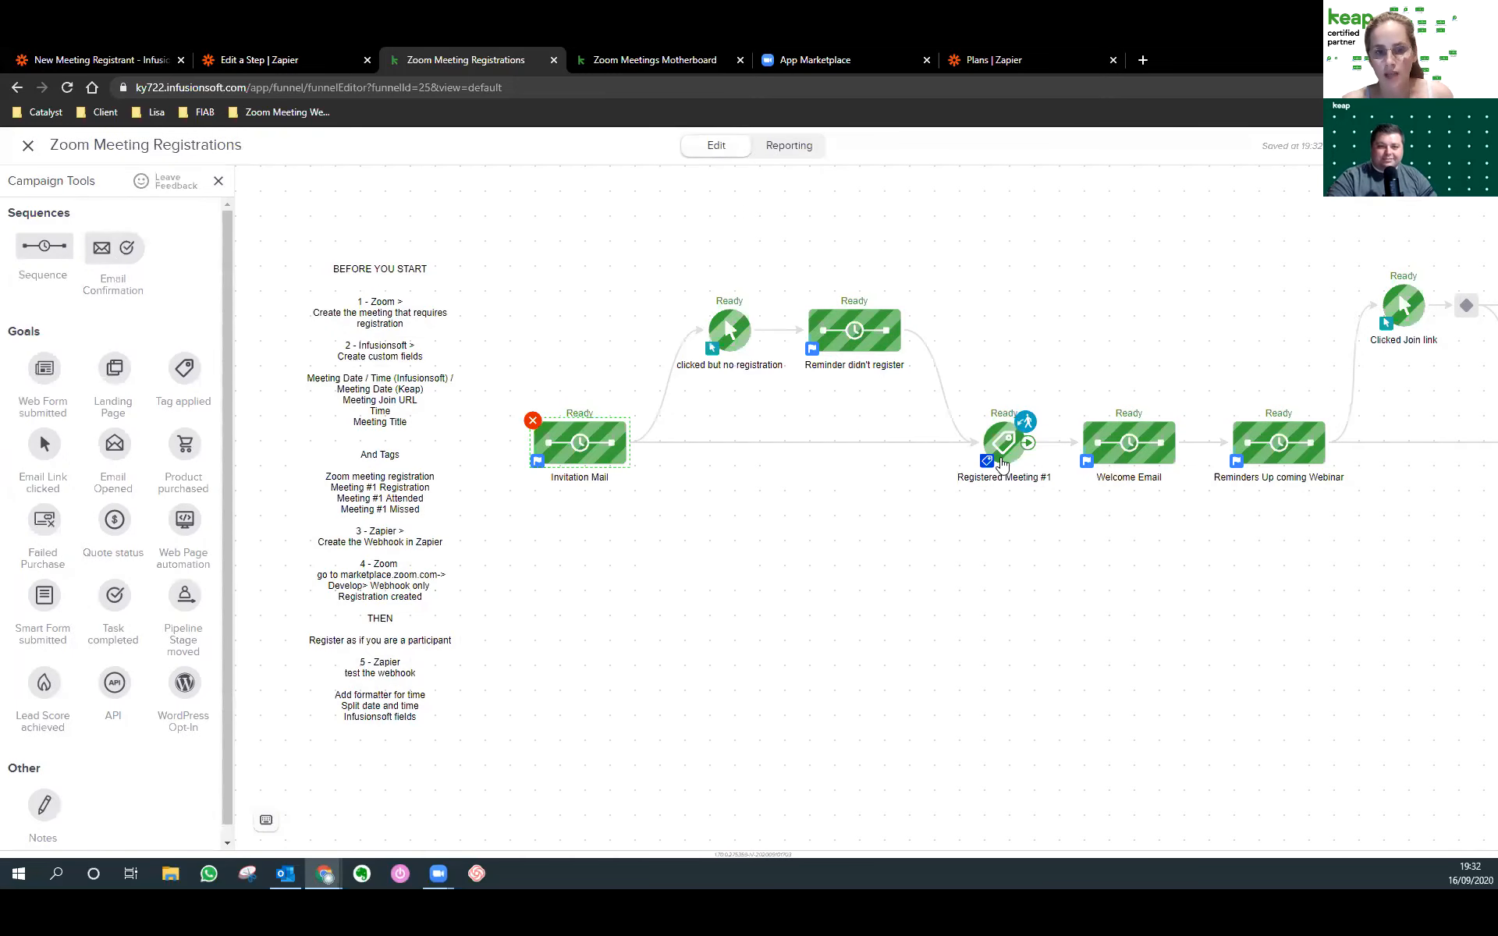
# Pan the campaign map and select the two top reminder nodes together.
pyautogui.moveTo(977, 381)
pyautogui.mouseDown()
pyautogui.moveTo(963, 388)
pyautogui.moveTo(988, 392)
pyautogui.mouseUp()
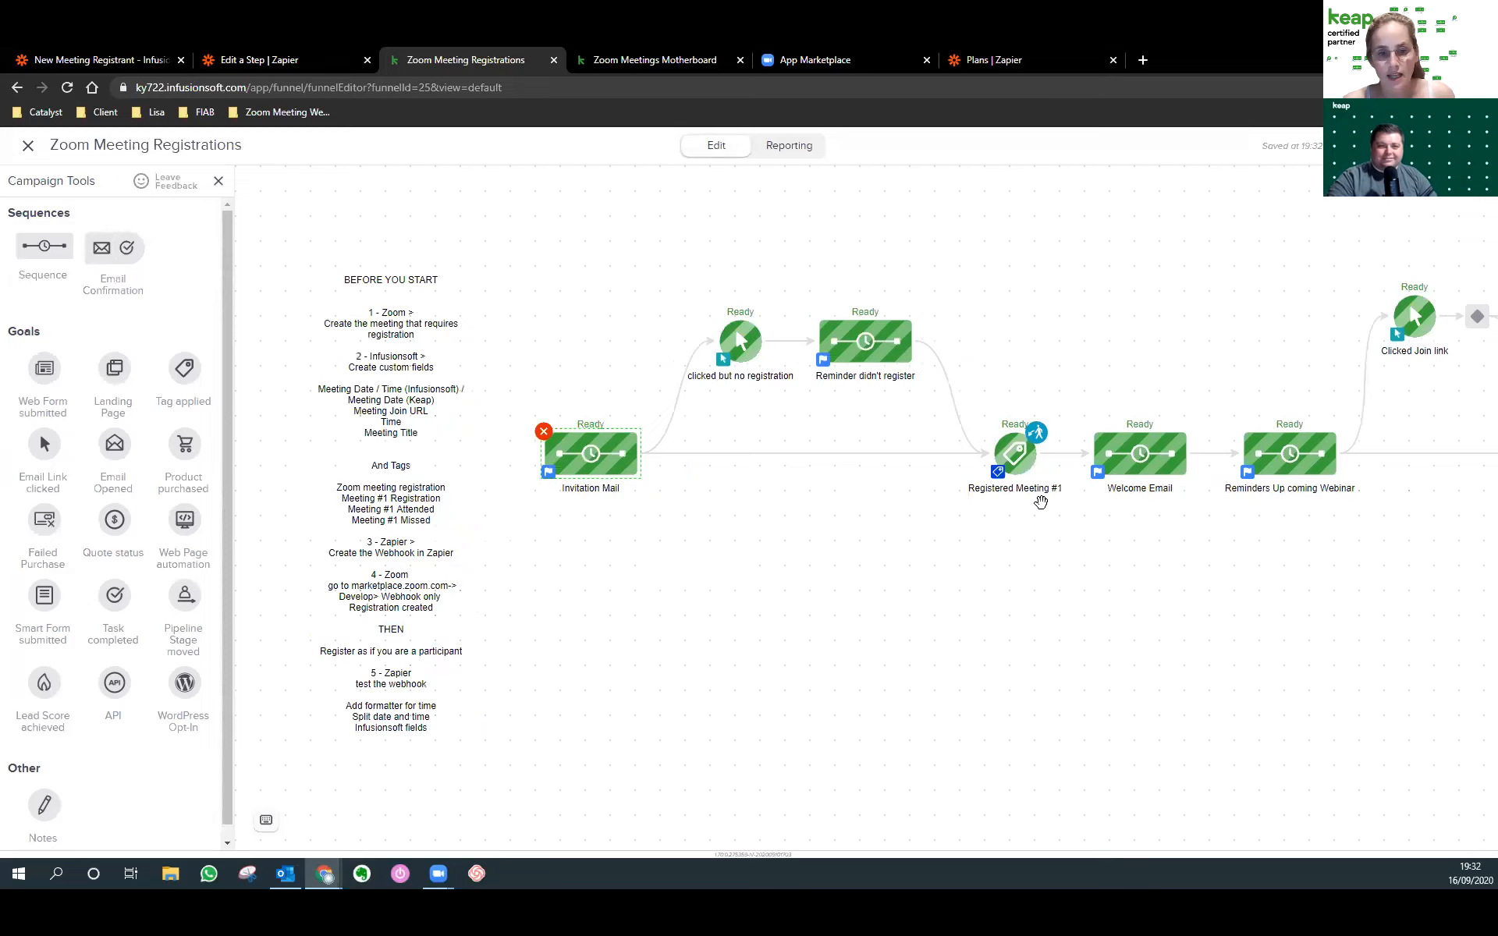
pyautogui.moveTo(1065, 515); pyautogui.dragTo(970, 396)
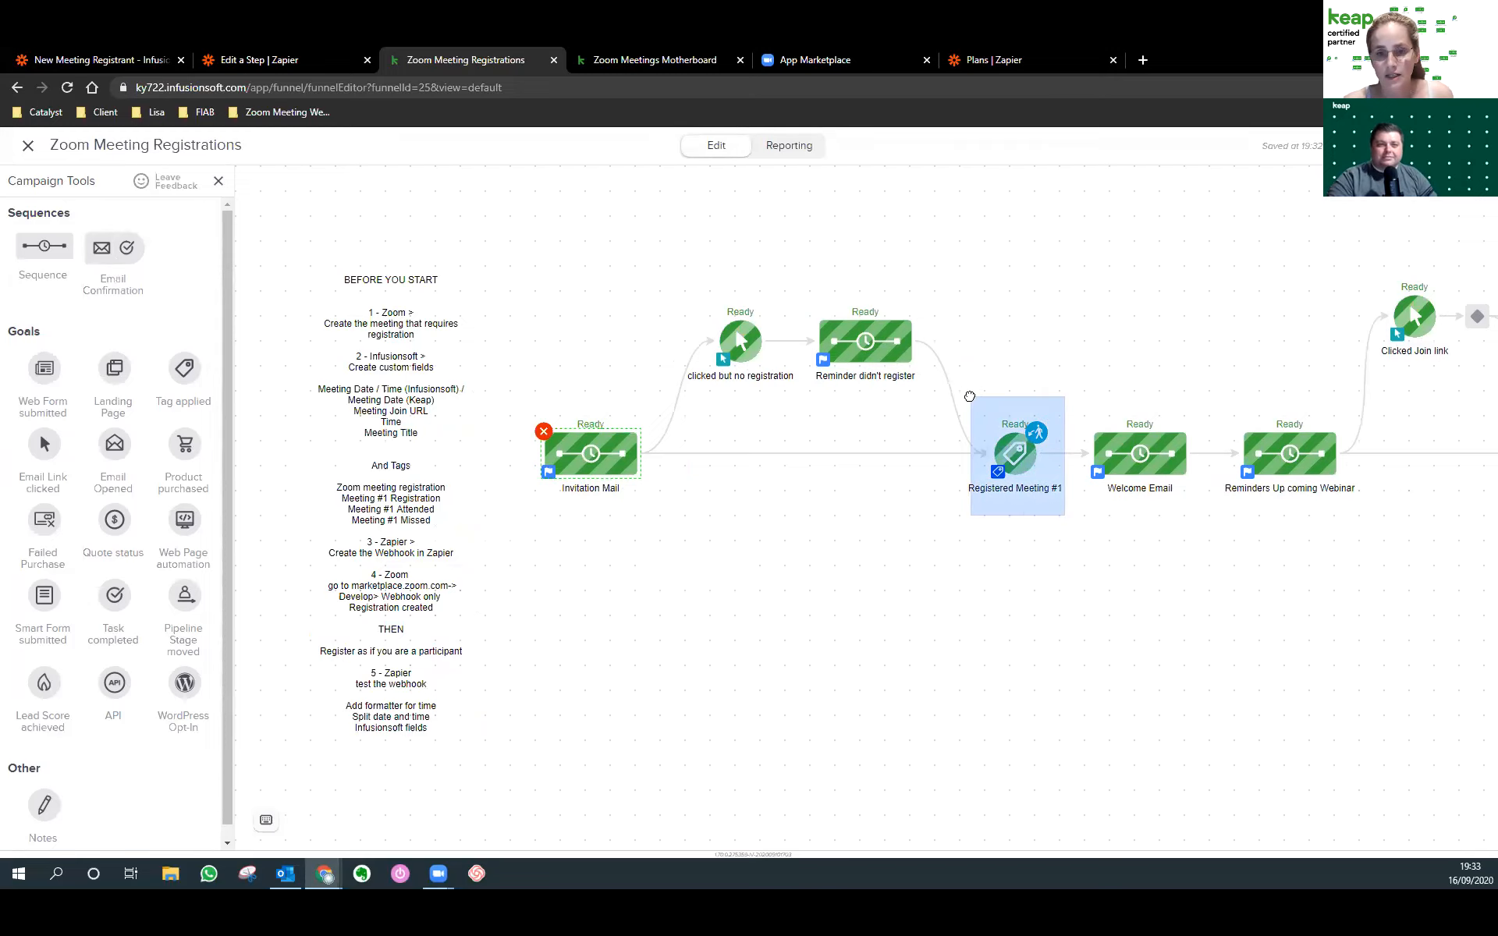
pyautogui.moveTo(969, 396); pyautogui.dragTo(970, 396)
pyautogui.click(1055, 554)
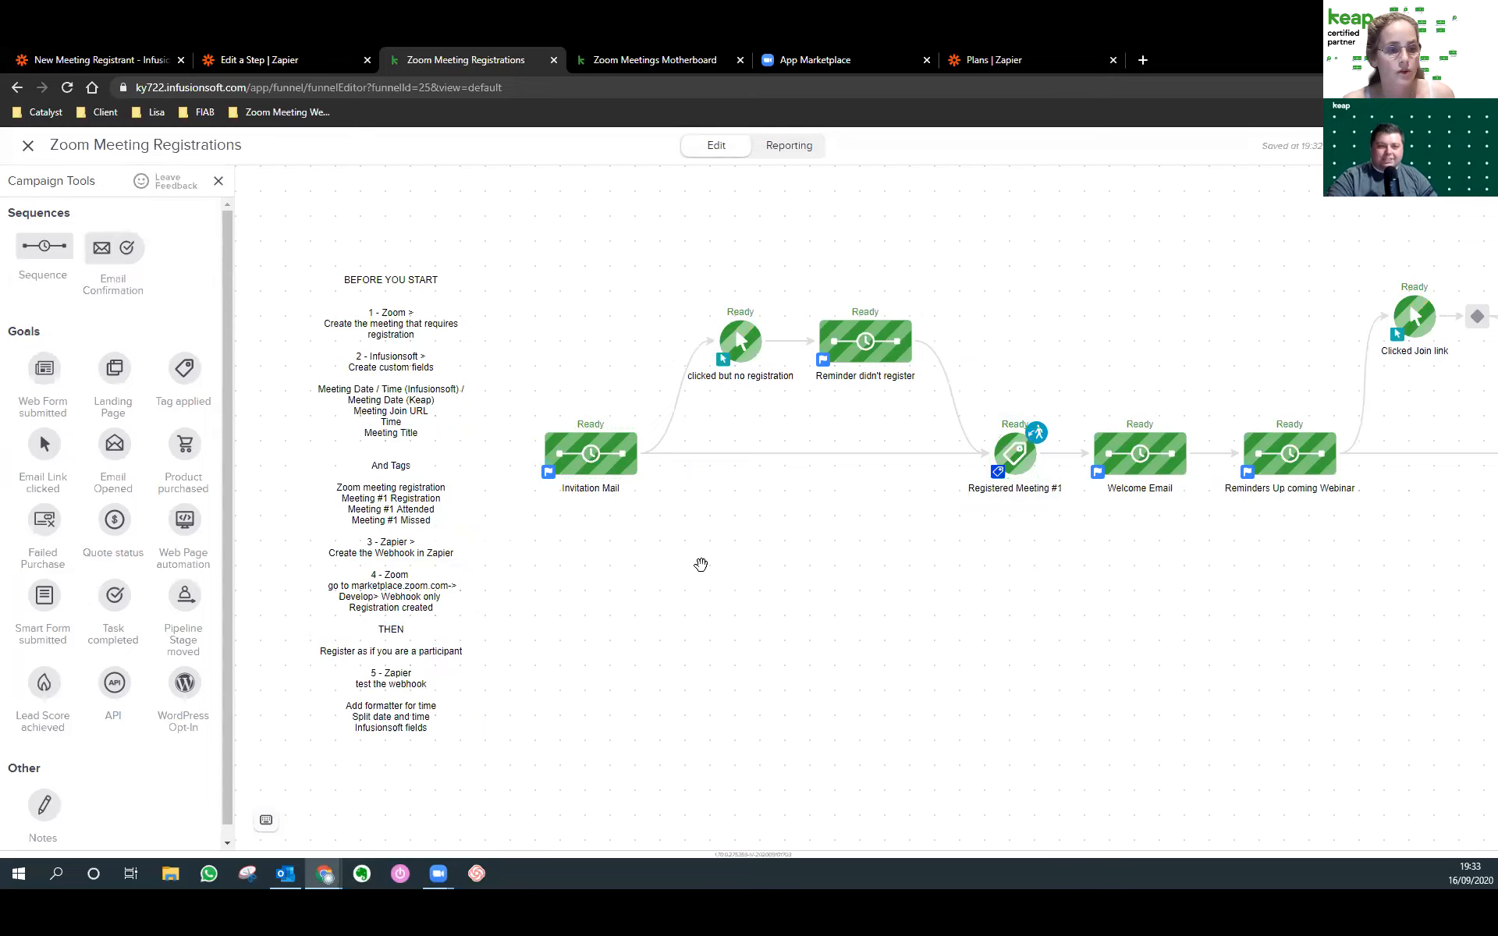
pyautogui.moveTo(679, 264); pyautogui.dragTo(963, 404)
pyautogui.rightClick(742, 347)
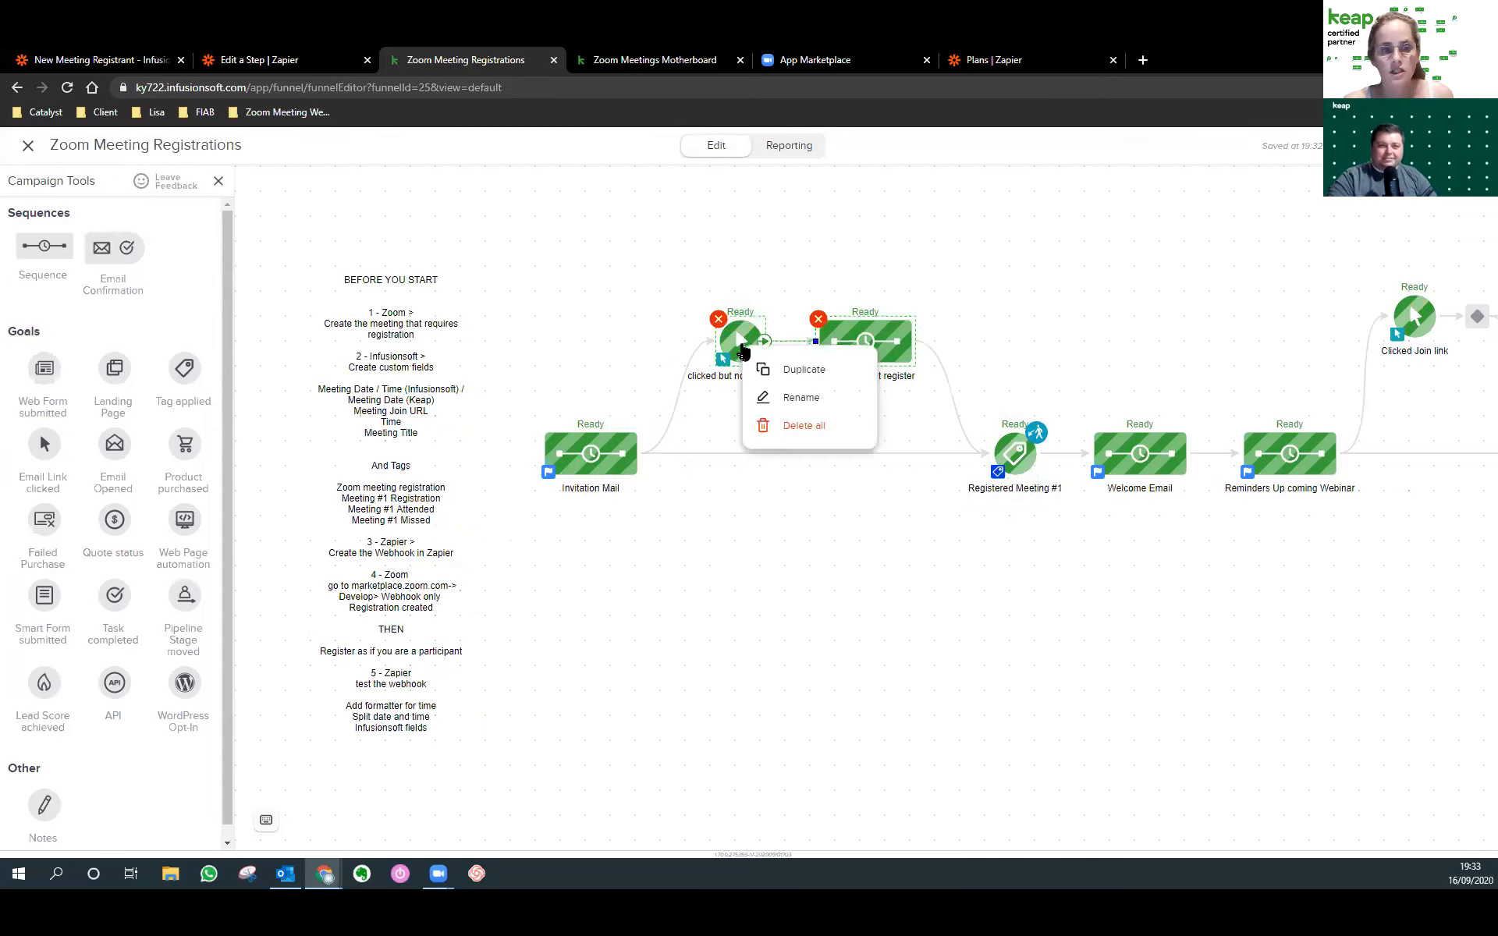
pyautogui.rightClick(614, 455)
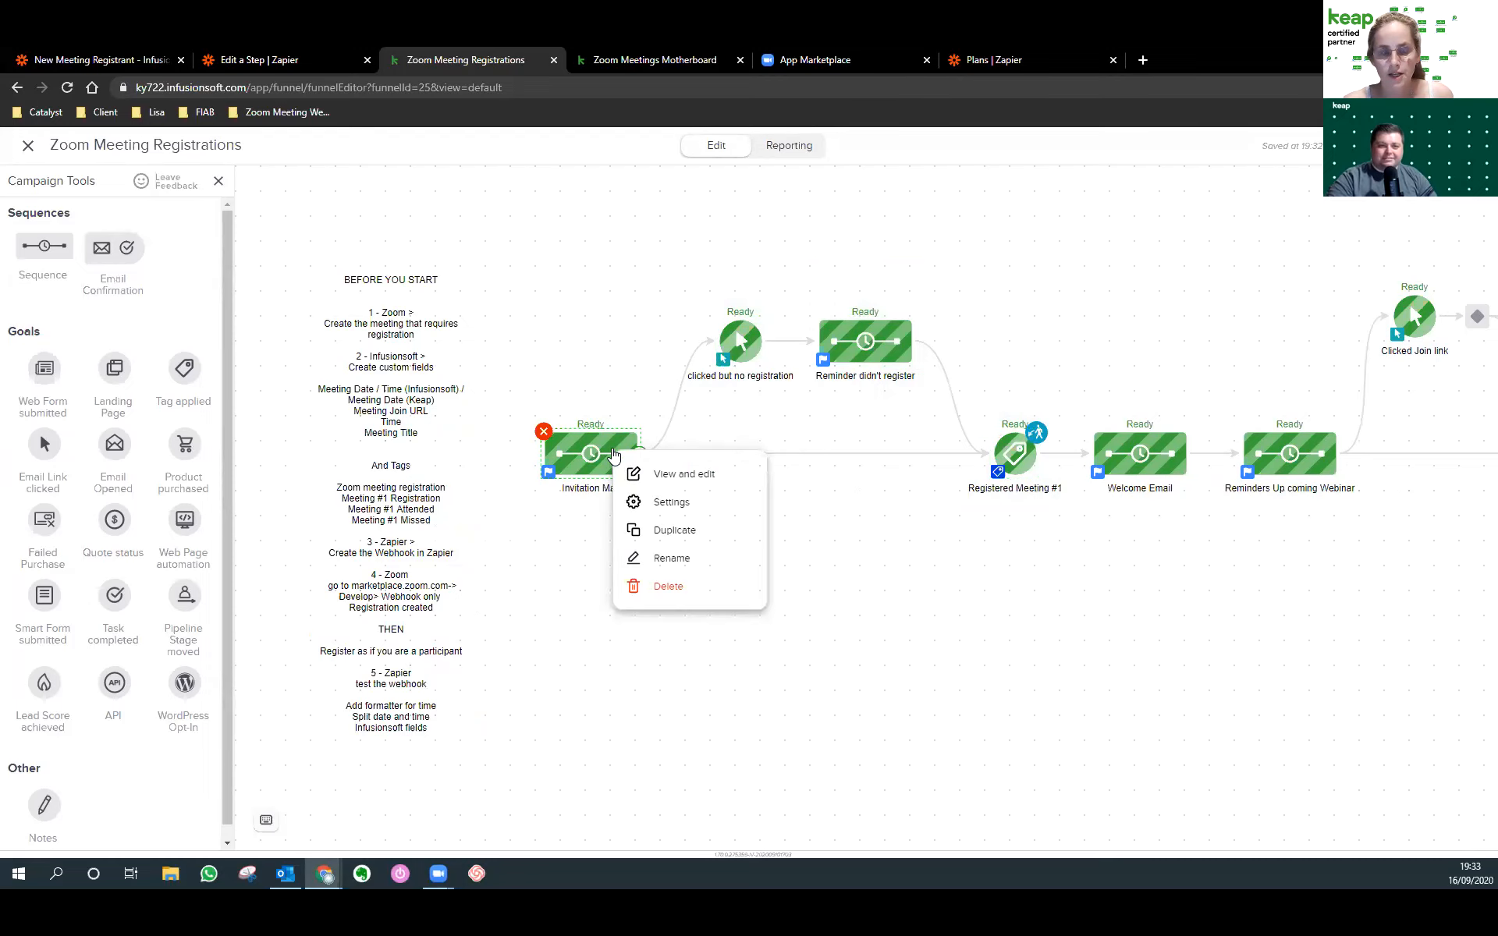
pyautogui.rightClick(857, 347)
pyautogui.click(926, 366)
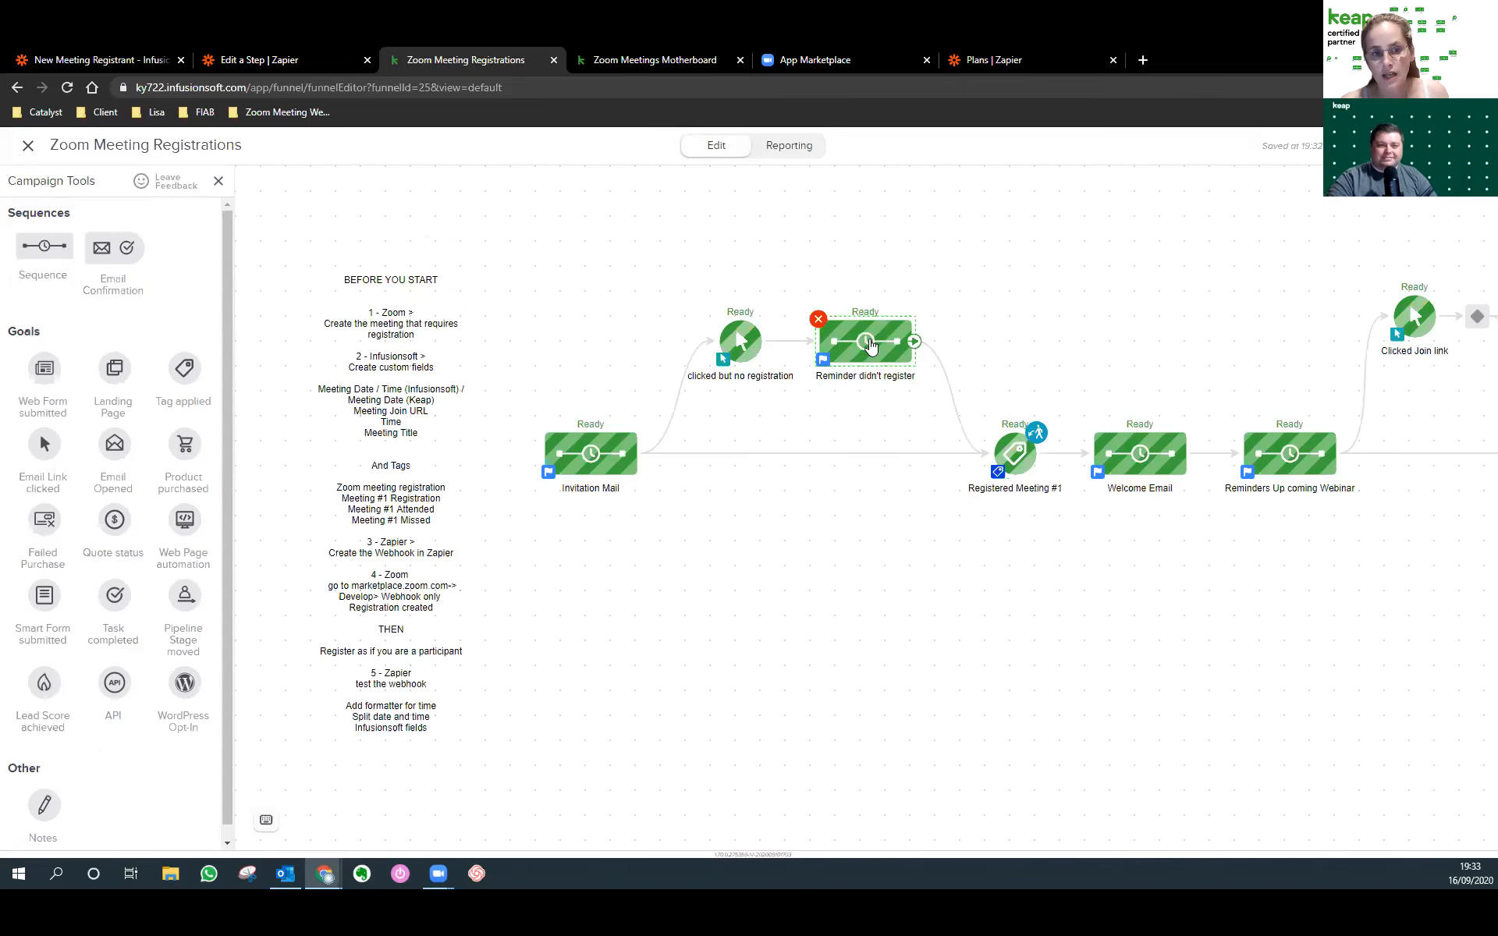
pyautogui.rightClick(1014, 452)
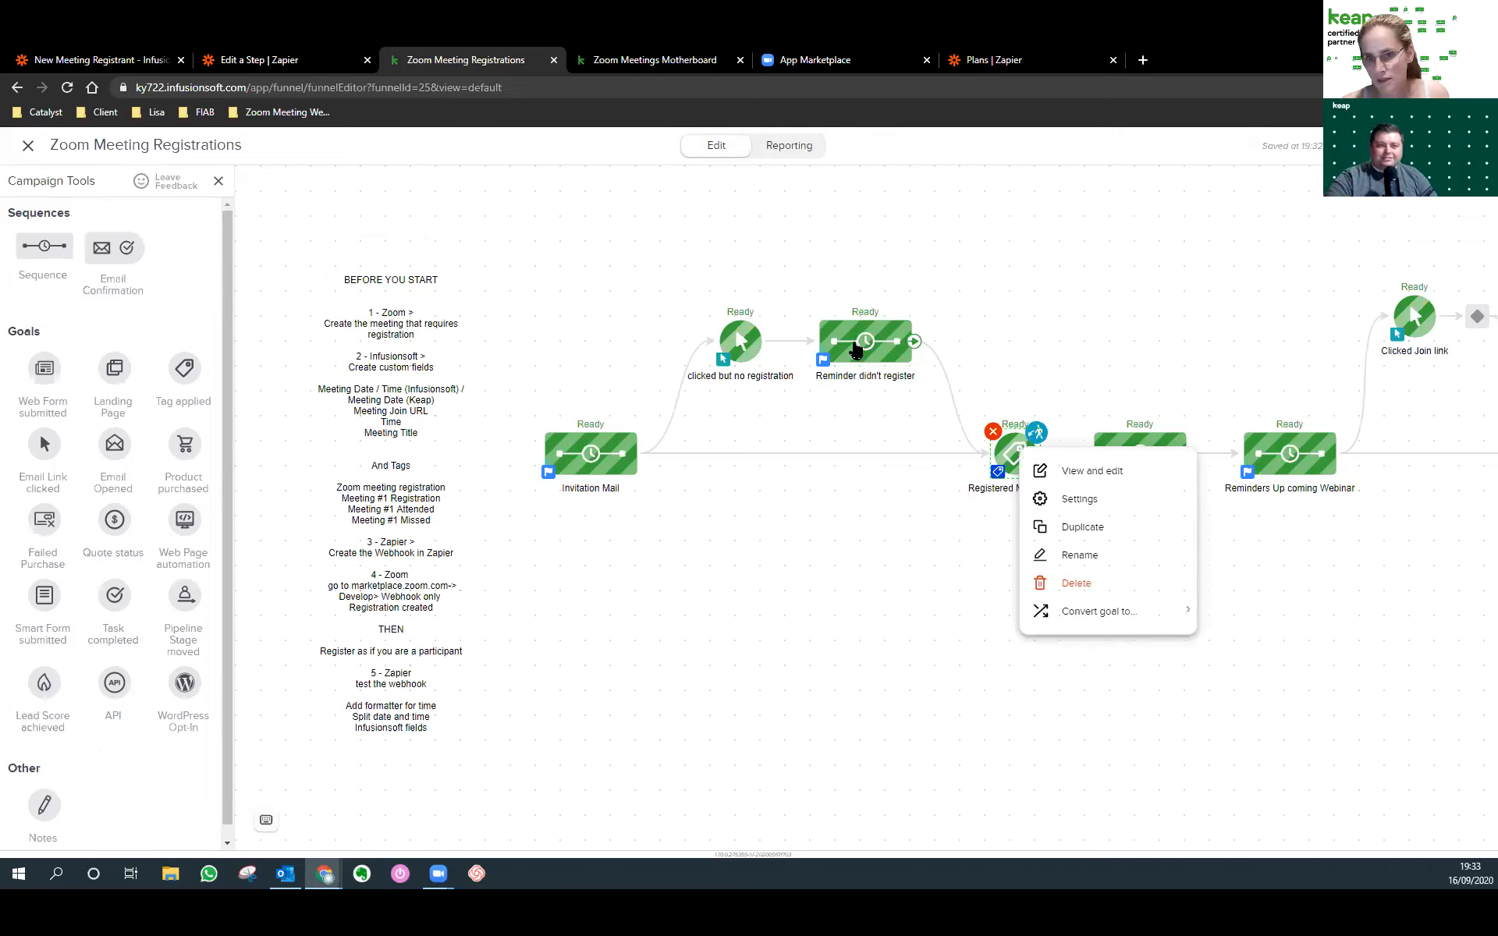
pyautogui.click(809, 478)
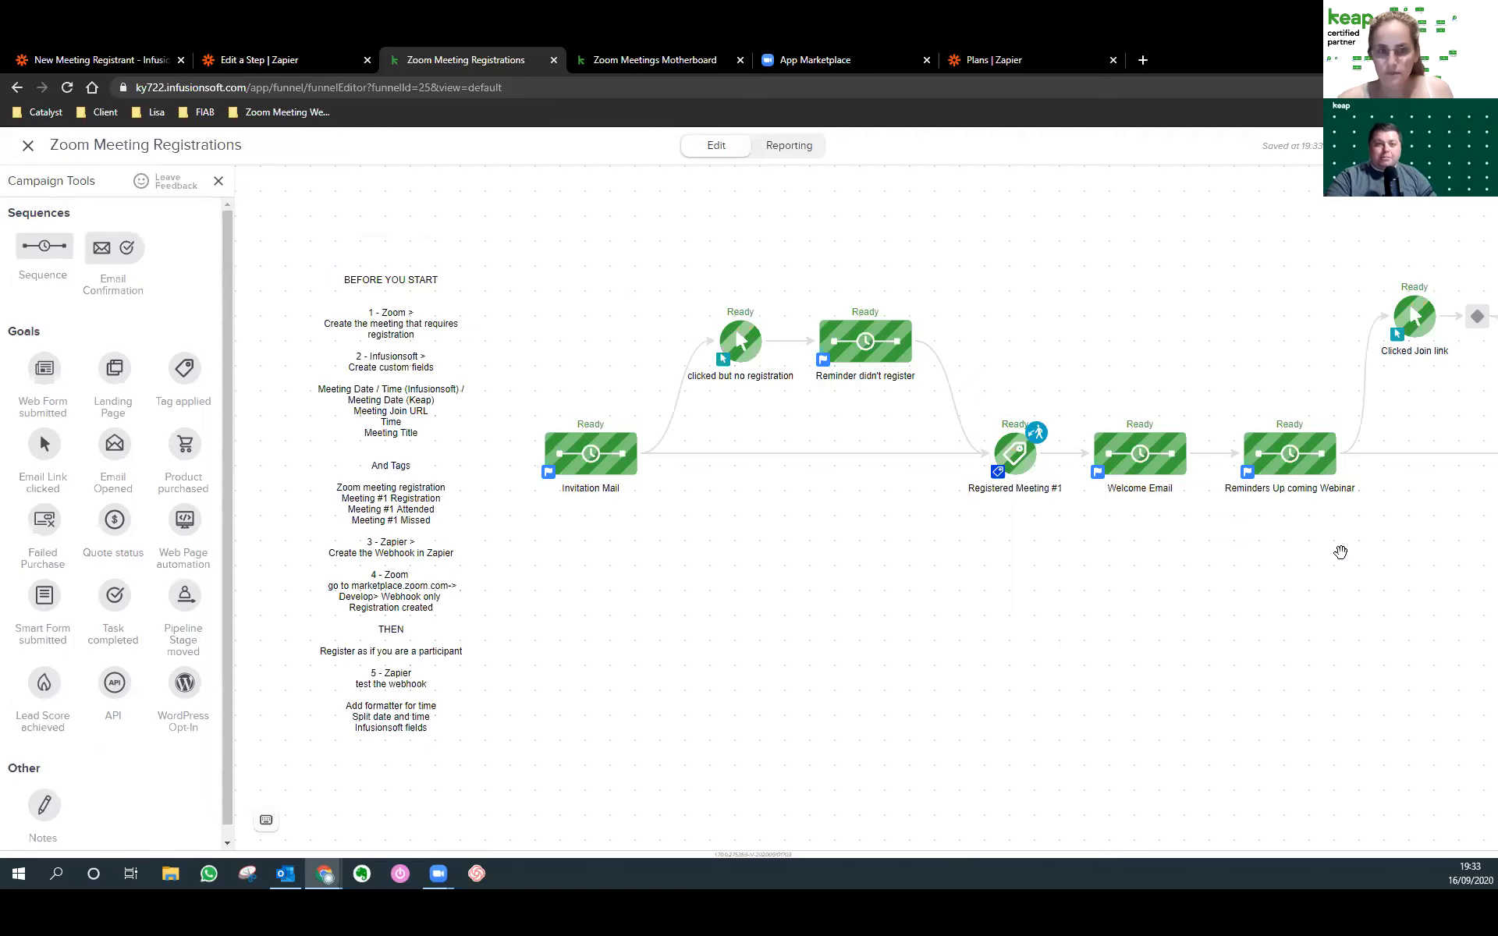
# In the Invitation Mail sequence, review the 3-day delay timer and add a new Date Timer.
pyautogui.doubleClick(607, 469)
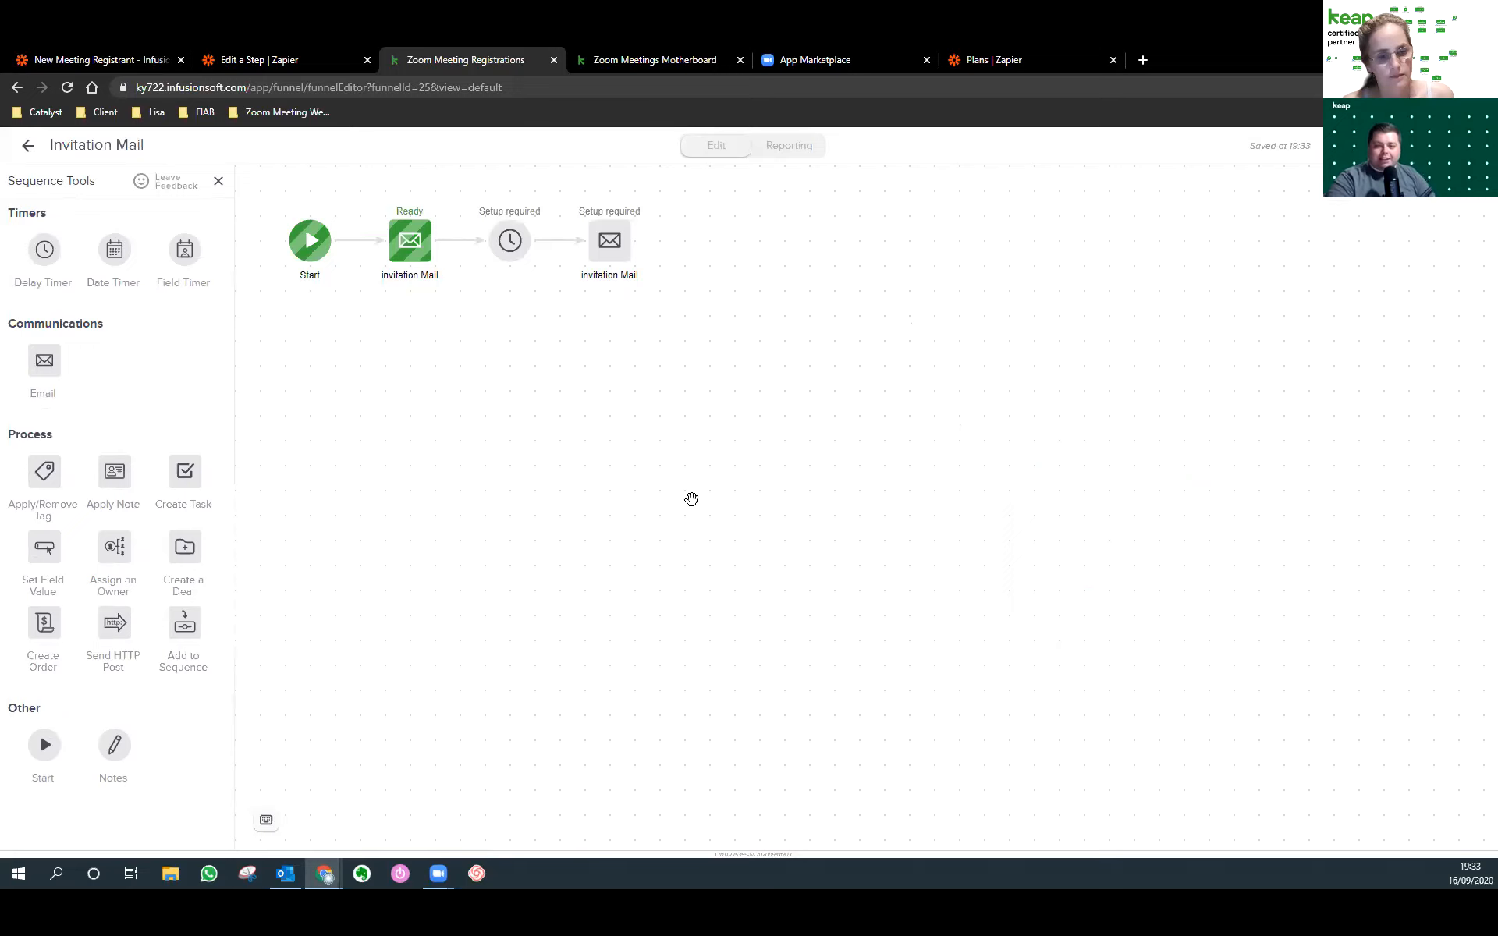
pyautogui.doubleClick(511, 248)
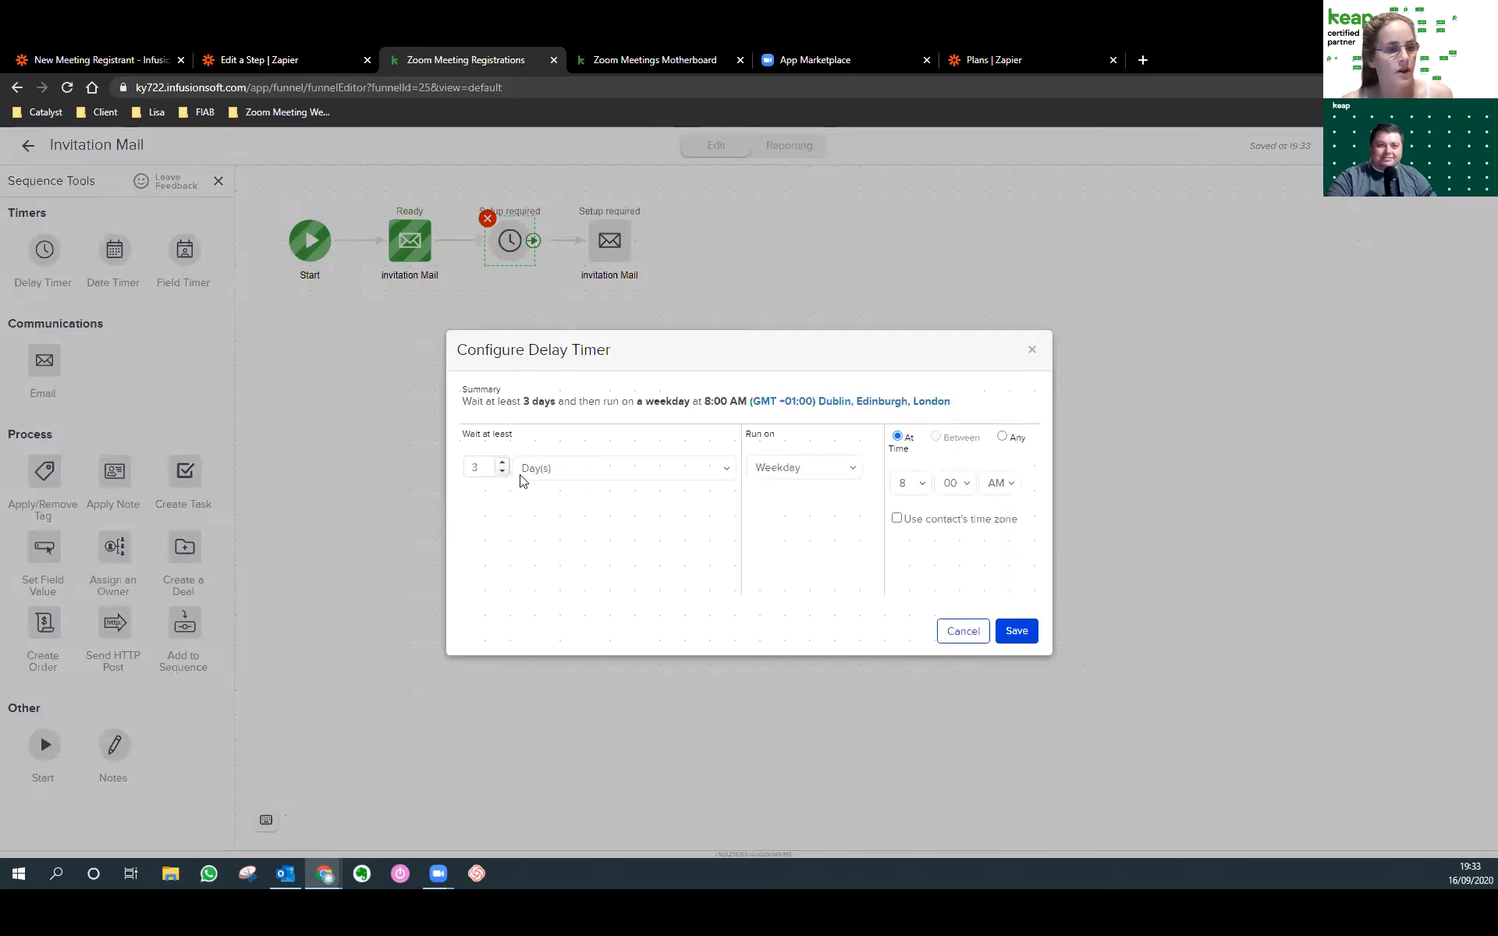
pyautogui.click(966, 631)
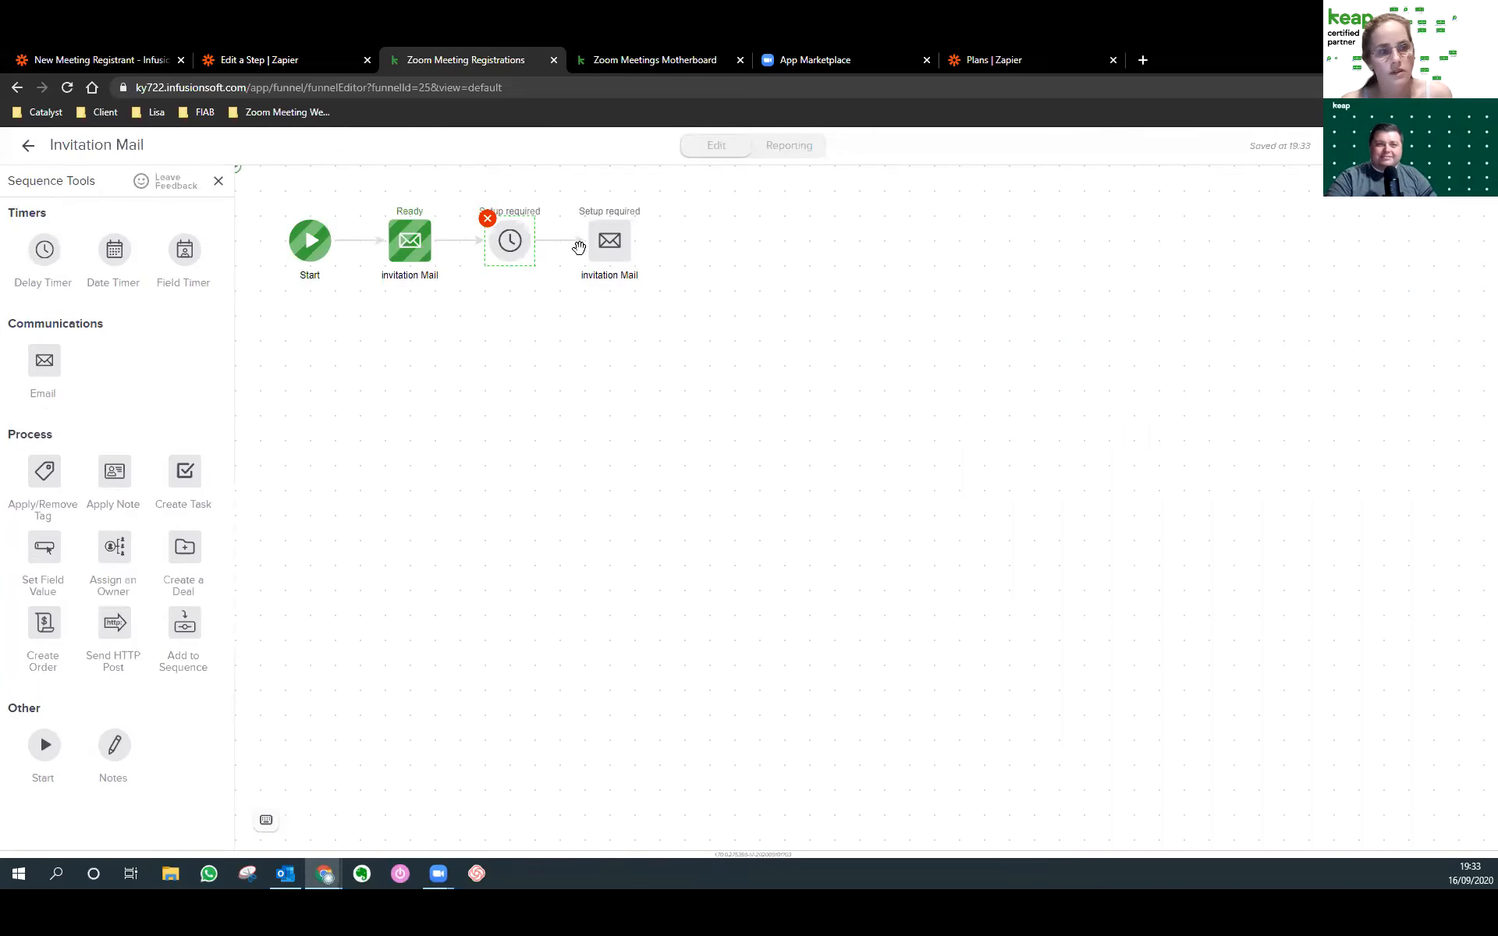
pyautogui.moveTo(114, 251); pyautogui.dragTo(734, 240)
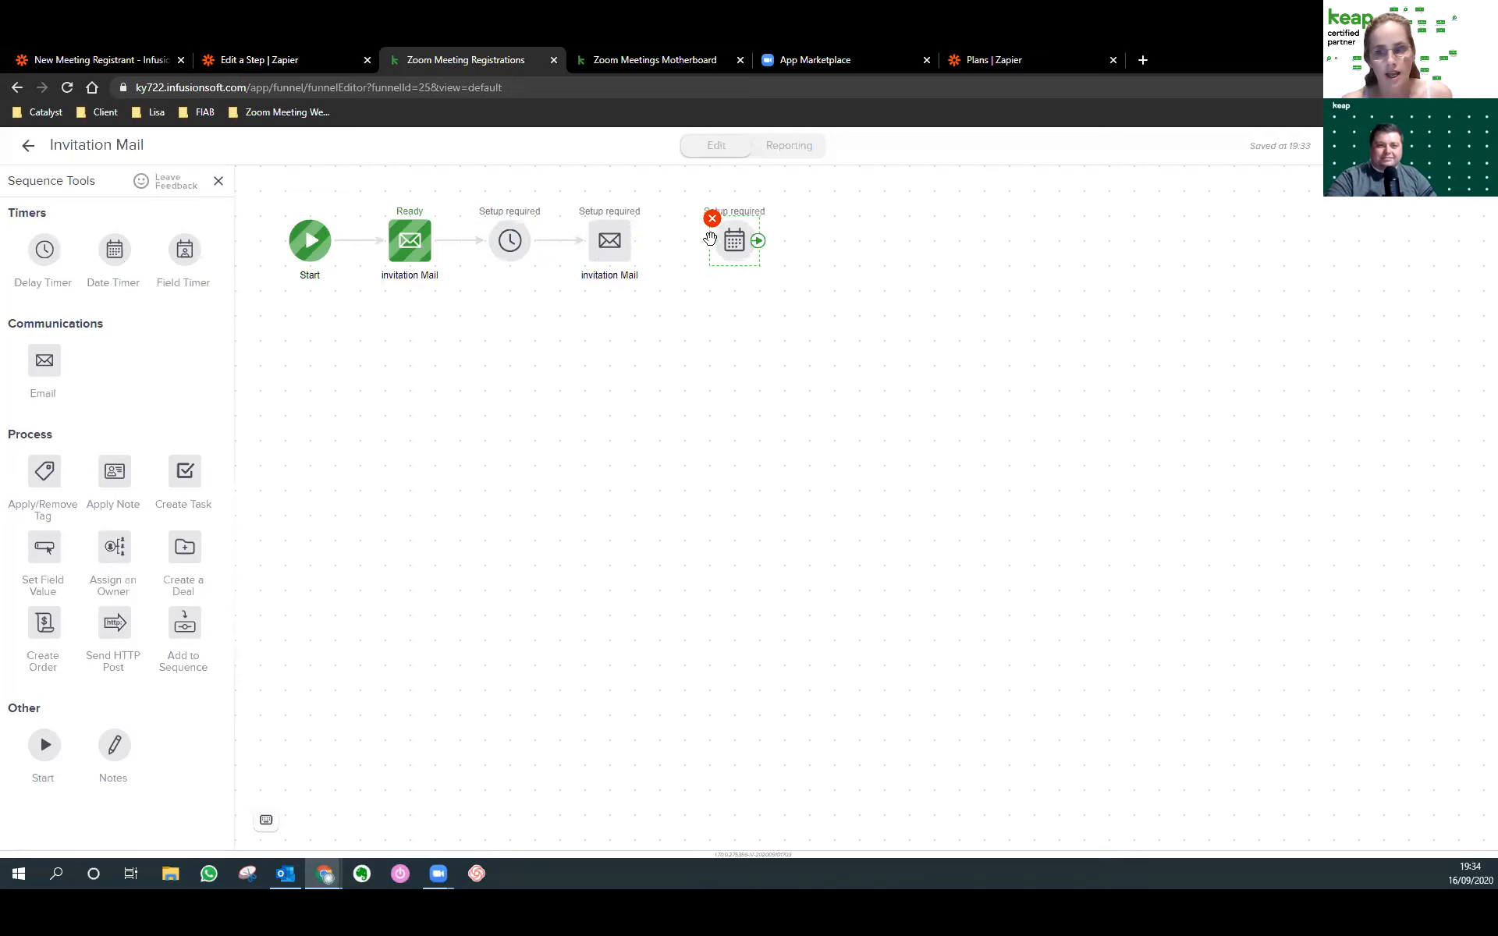
# Add a second start path with the date timer set to 9-17-2020, 8:00 AM, then return to the campaign.
pyautogui.moveTo(45, 744); pyautogui.dragTo(312, 365)
pyautogui.moveTo(738, 236); pyautogui.dragTo(426, 368)
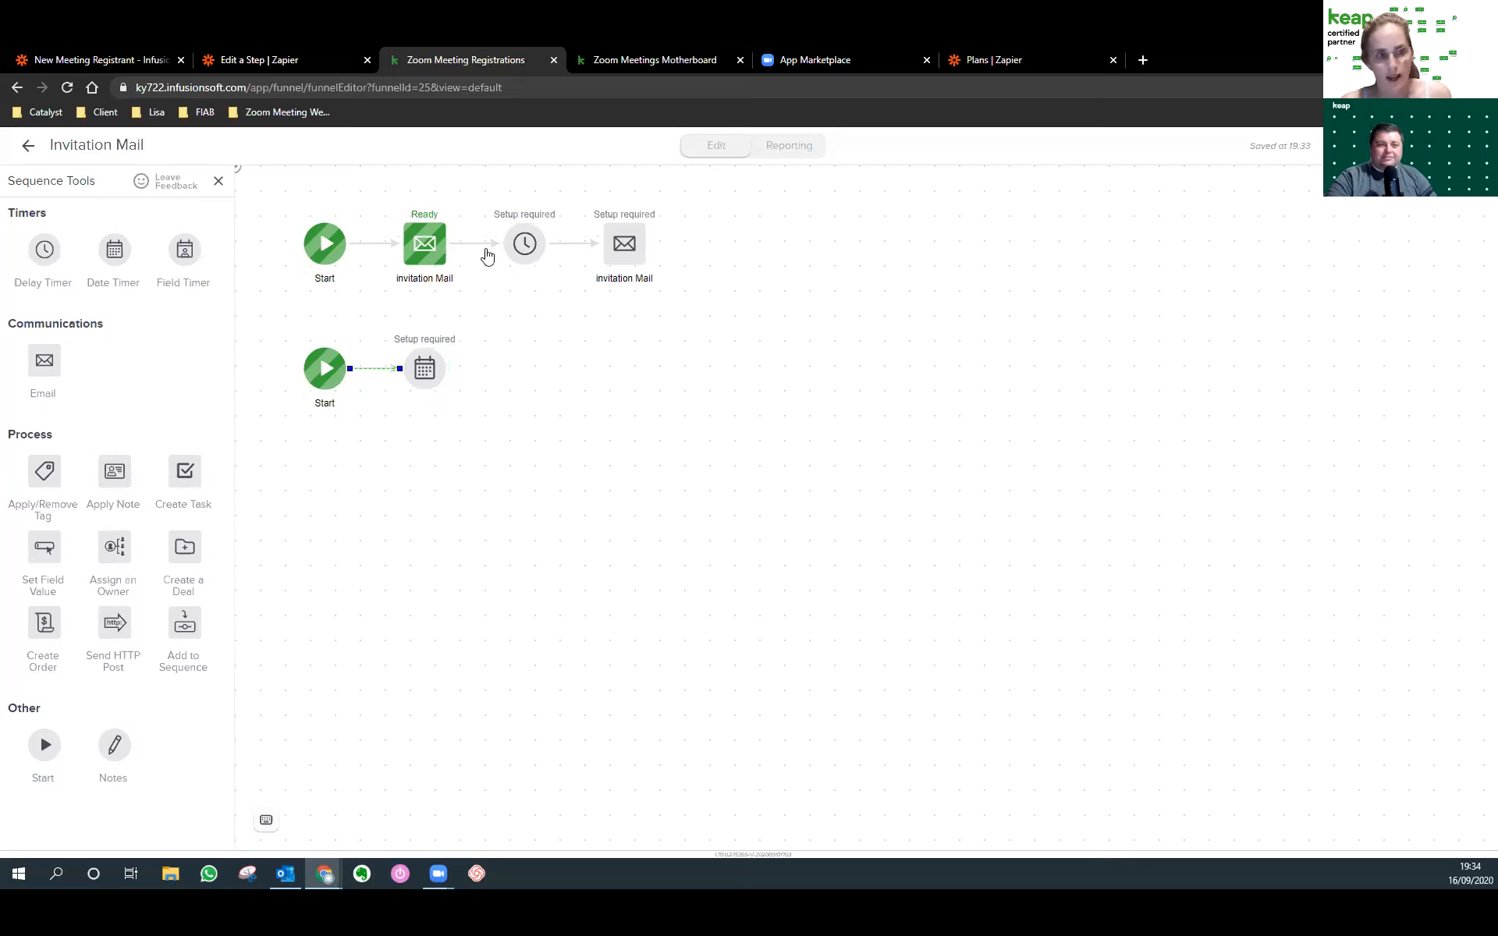
pyautogui.click(427, 373)
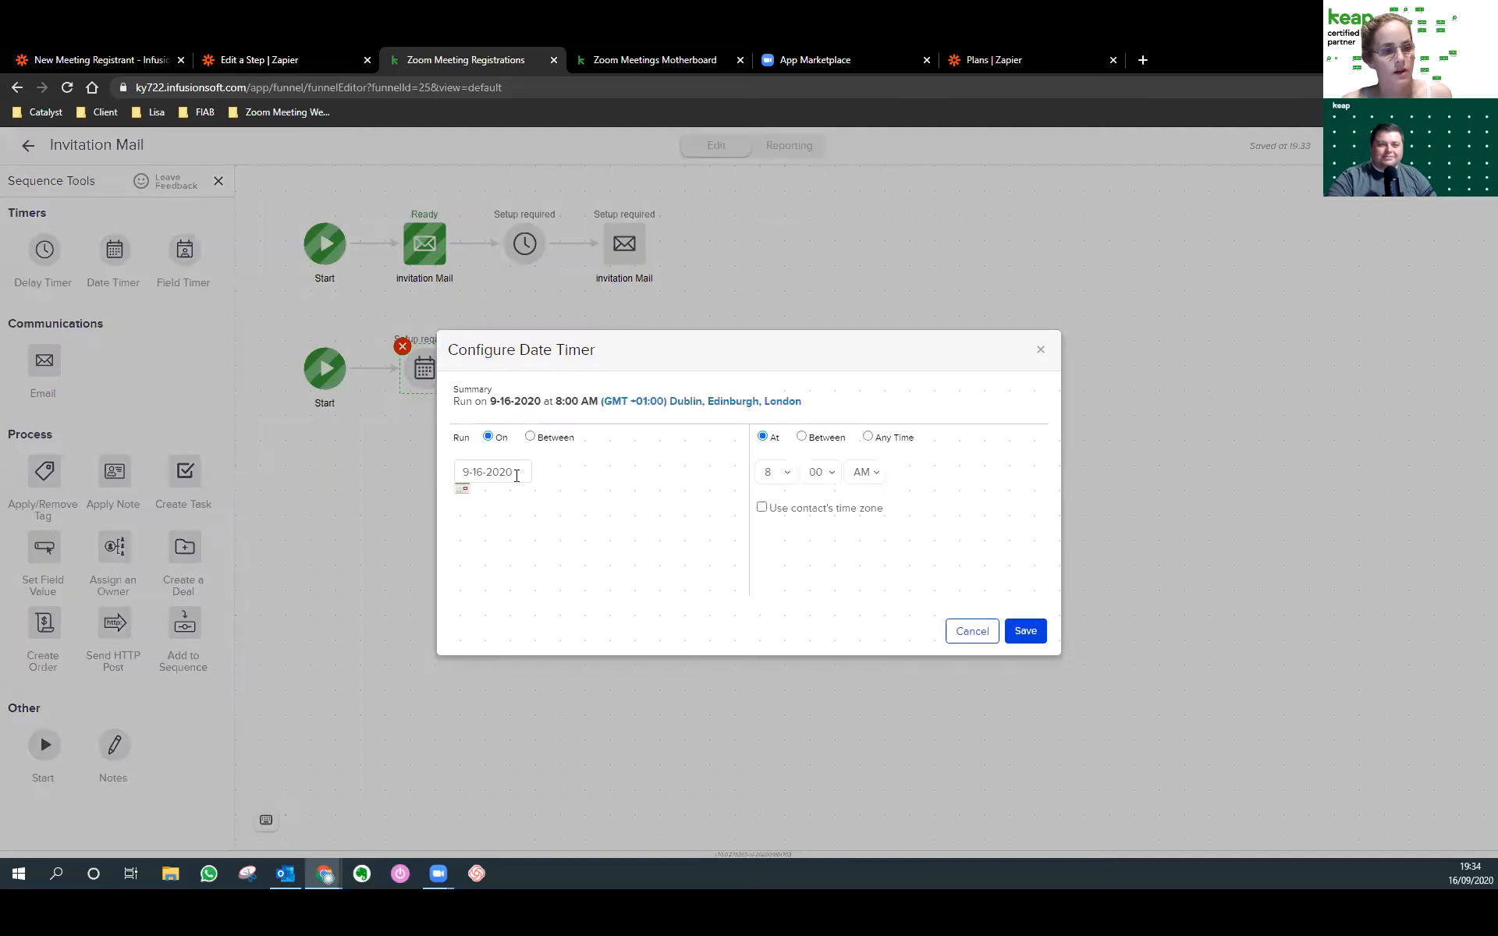
pyautogui.click(462, 488)
pyautogui.click(576, 587)
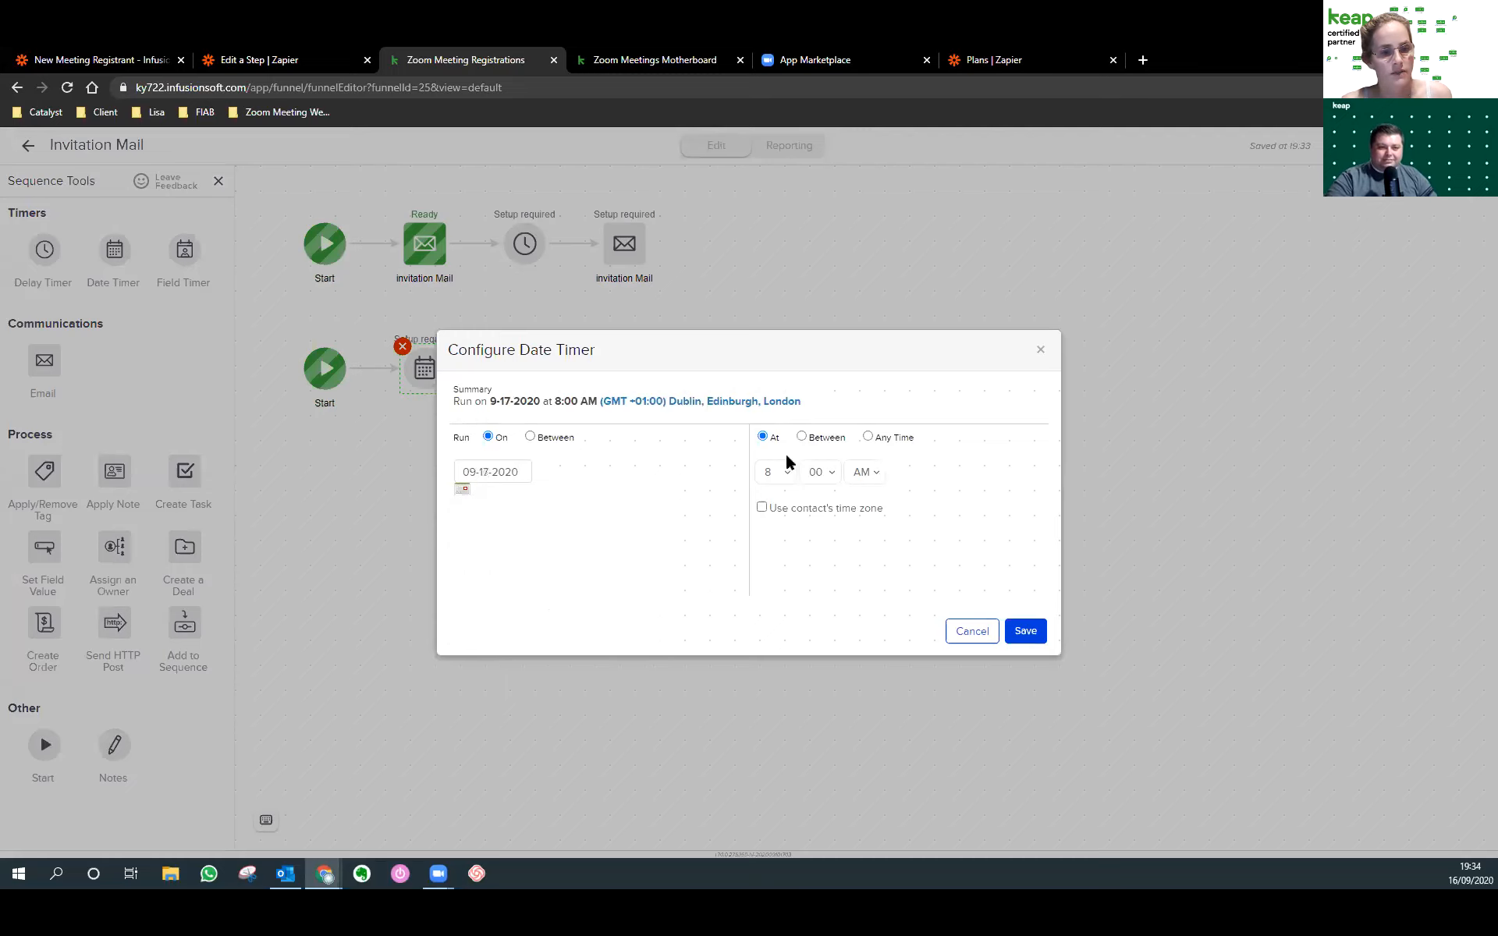
pyautogui.click(1026, 631)
pyautogui.moveTo(627, 254); pyautogui.dragTo(538, 369)
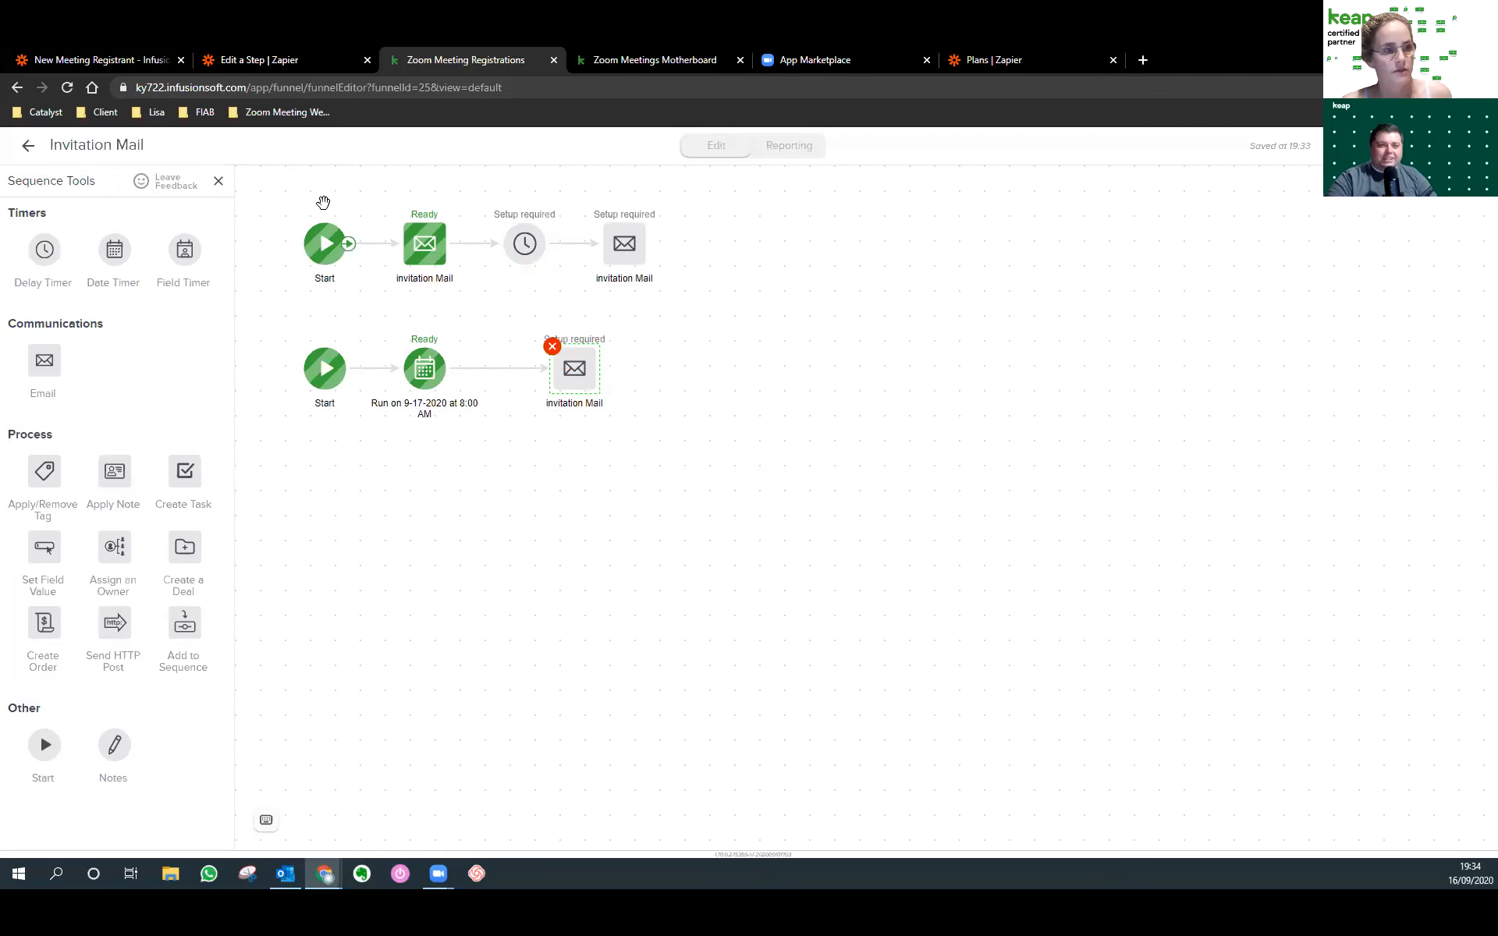
pyautogui.click(29, 148)
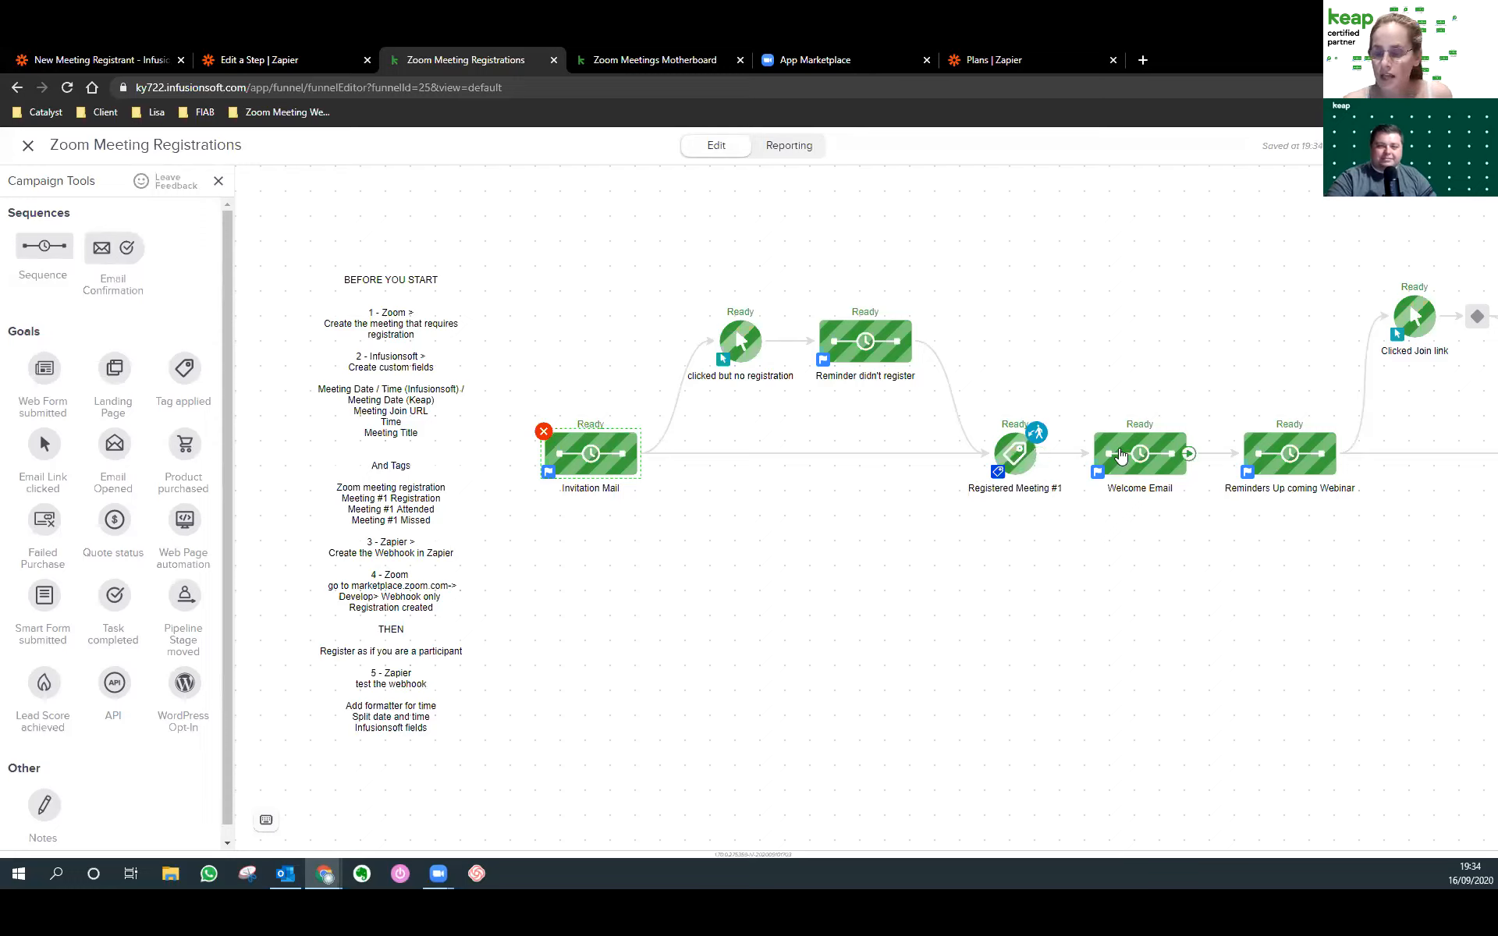
# Open the Welcome / confirmation mail and inspect its webinar title, date, time and join-link merge fields.
pyautogui.doubleClick(1119, 456)
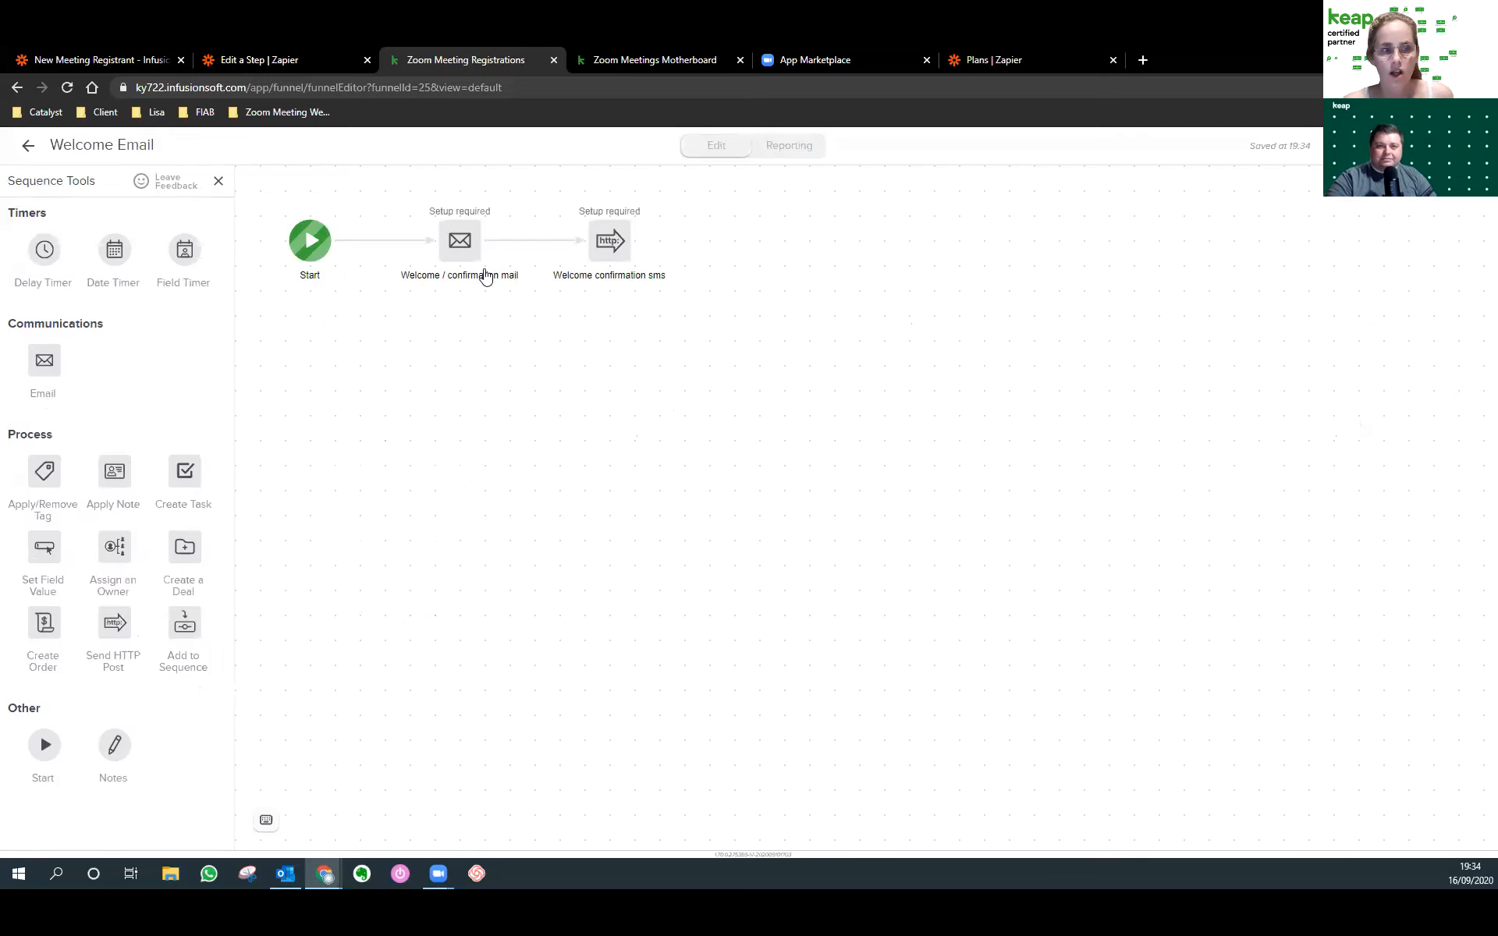
pyautogui.doubleClick(460, 243)
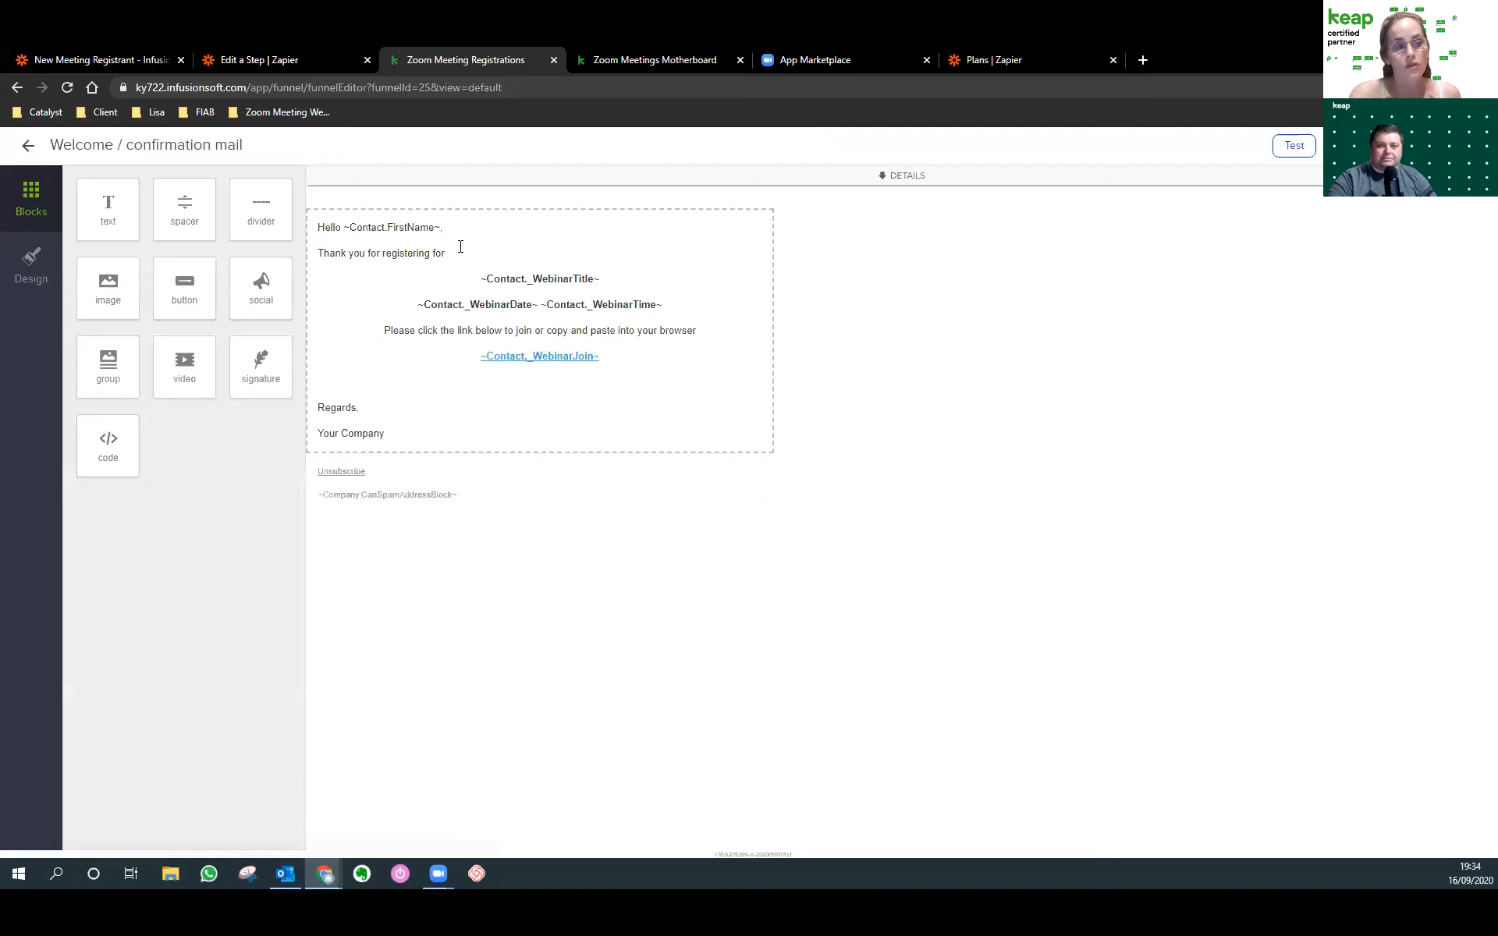
pyautogui.click(532, 281)
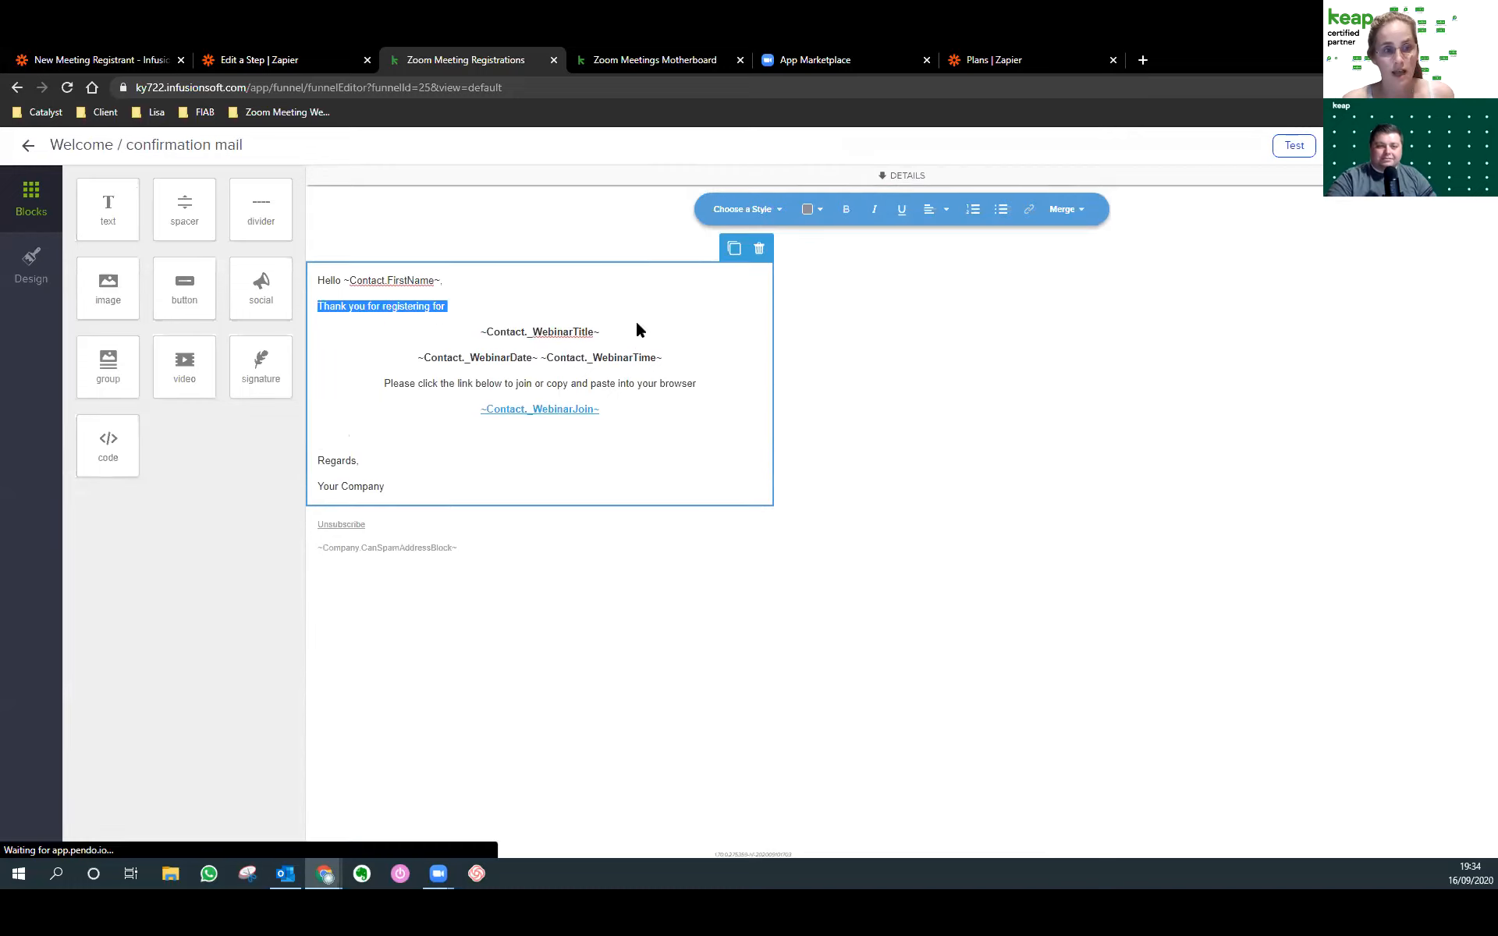
pyautogui.tripleClick(628, 334)
pyautogui.moveTo(684, 361); pyautogui.dragTo(358, 357)
pyautogui.click(668, 416)
pyautogui.moveTo(672, 358); pyautogui.dragTo(479, 331)
pyautogui.click(599, 330)
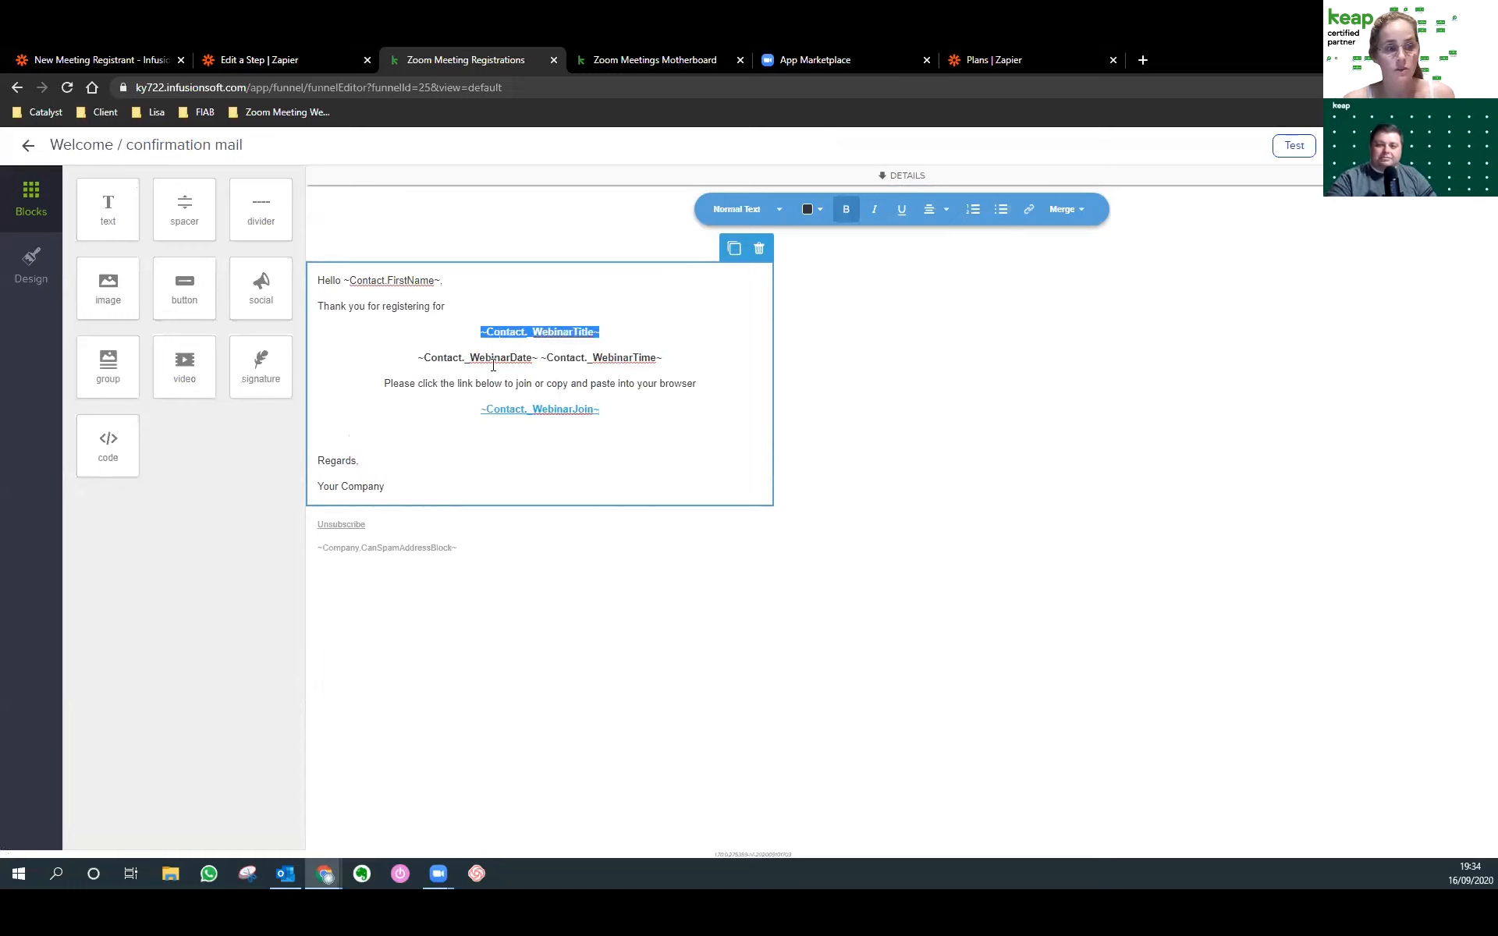
pyautogui.click(649, 408)
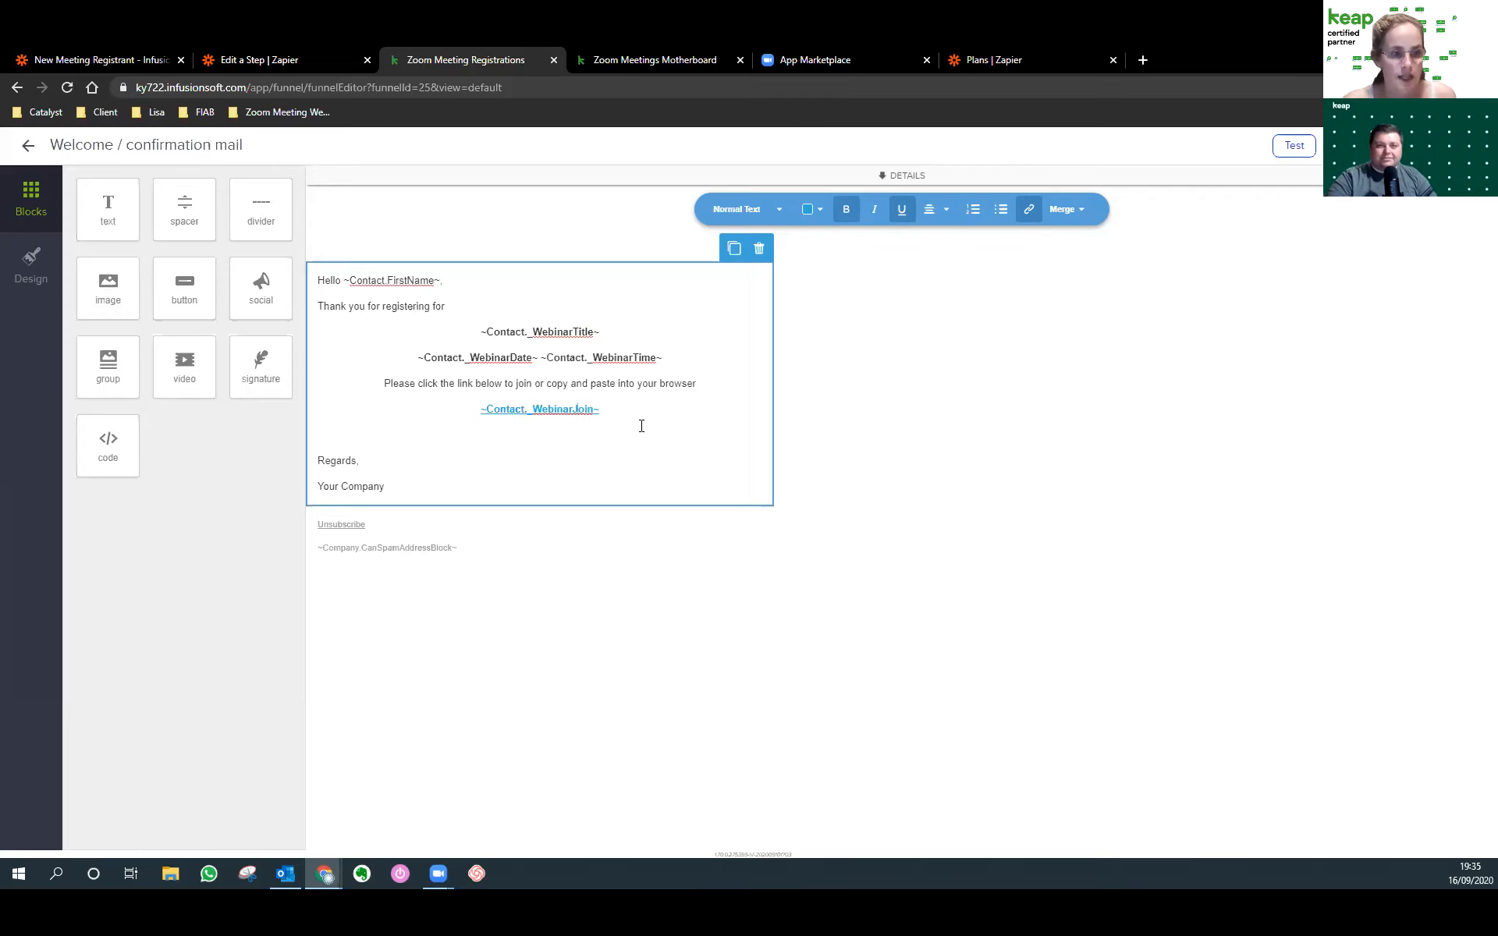
# Inspect the ~Contact._WebinarJoin~ link's URL, then close the email back to the Welcome Email sequence.
pyautogui.moveTo(603, 415); pyautogui.dragTo(479, 411)
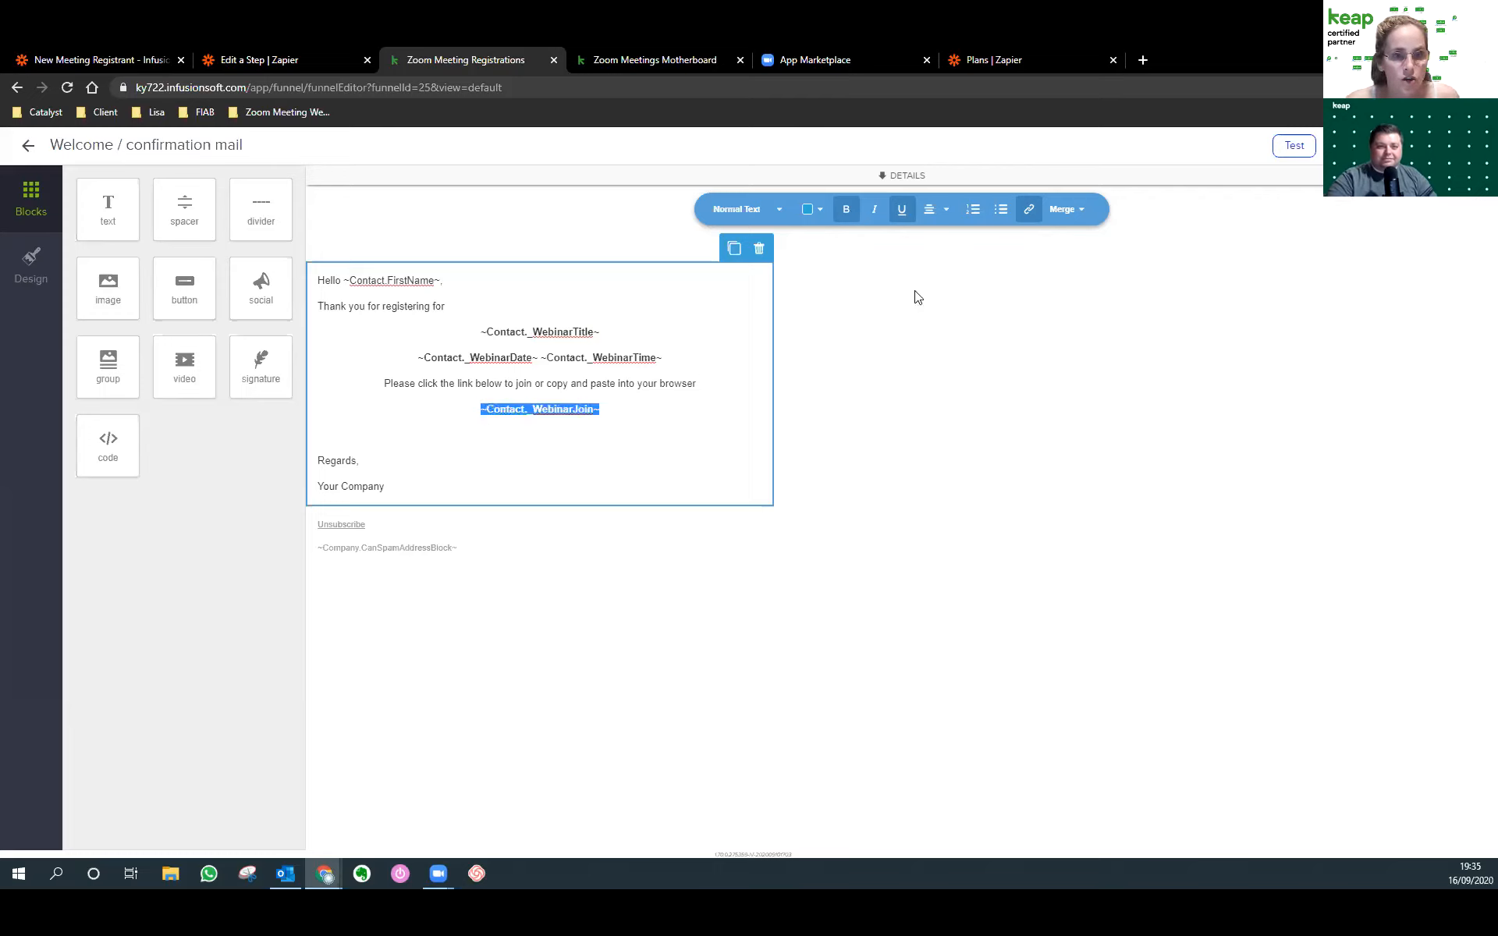
pyautogui.click(1029, 210)
pyautogui.moveTo(1144, 277); pyautogui.dragTo(1001, 284)
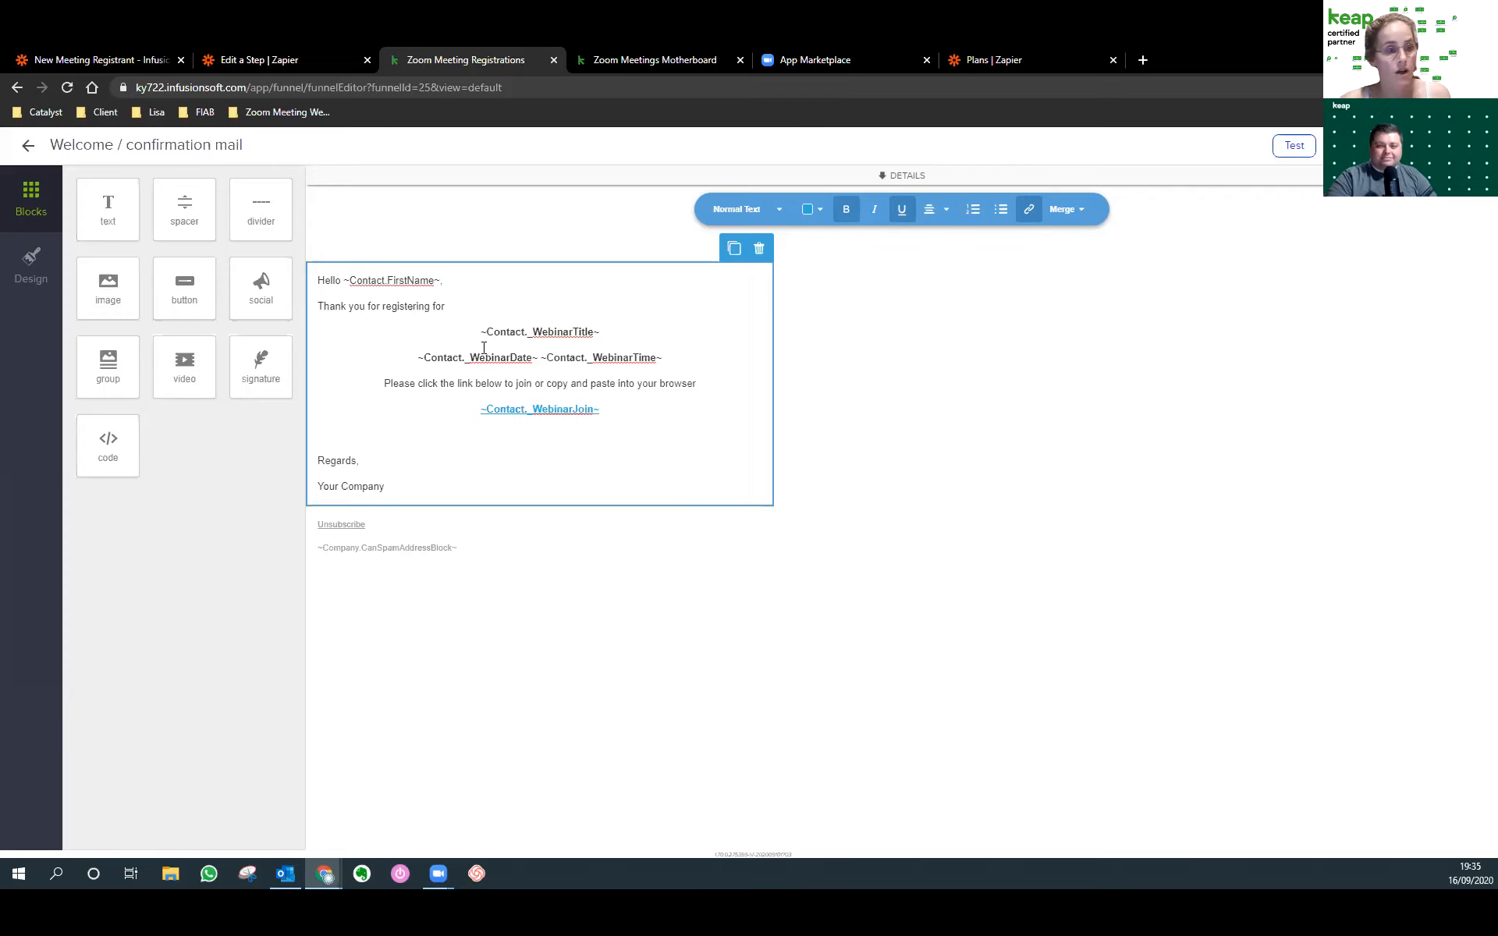
pyautogui.click(462, 316)
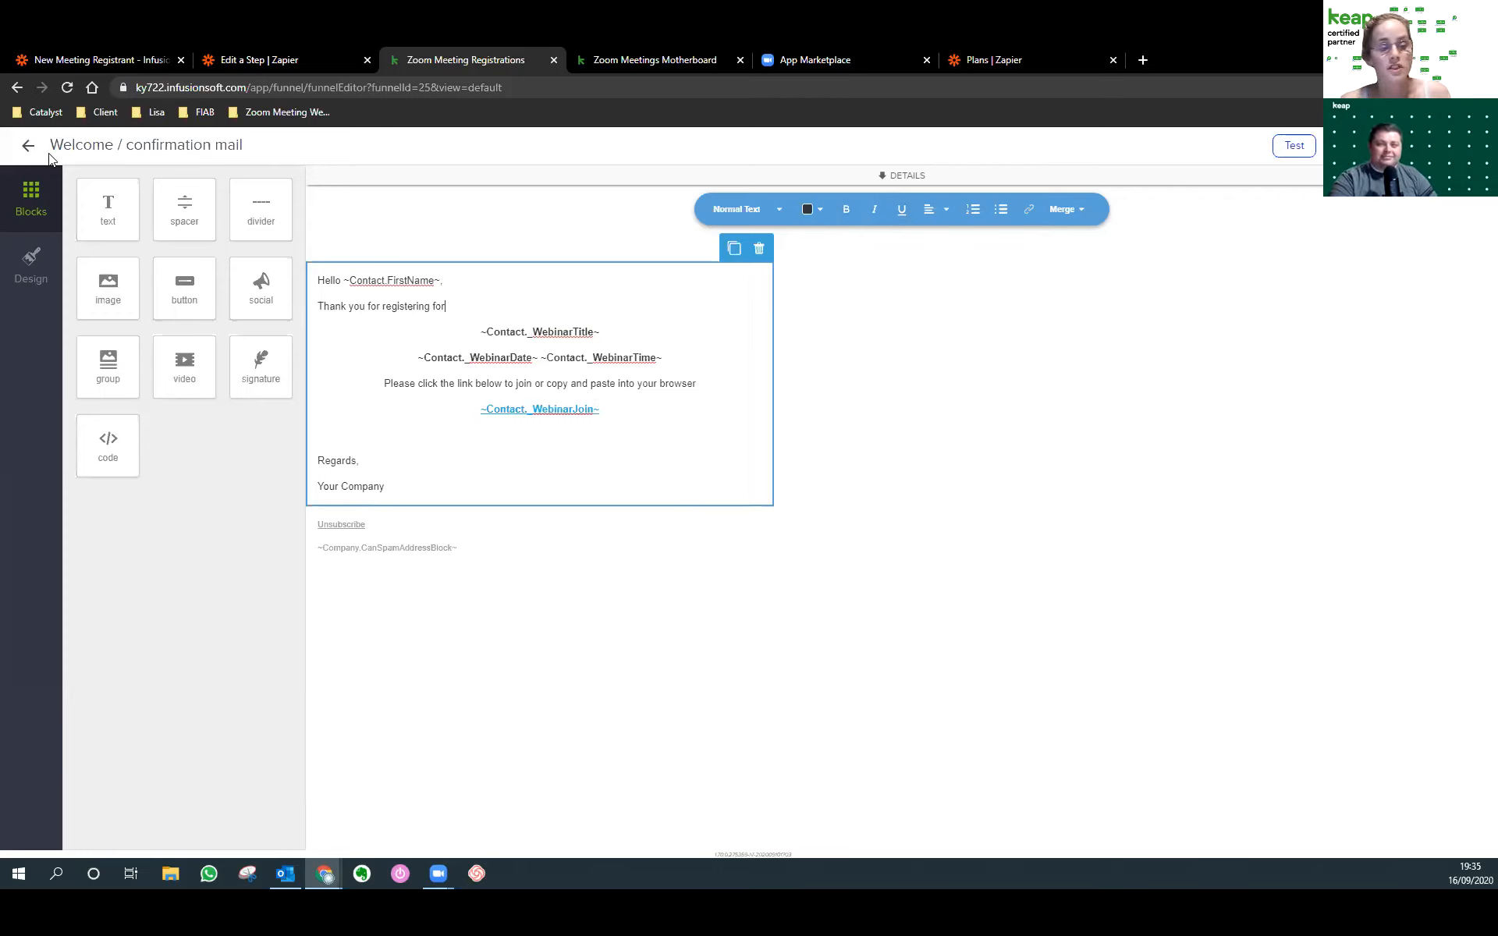
pyautogui.click(635, 415)
pyautogui.keyDown('shift'); pyautogui.click(463, 417); pyautogui.keyUp('shift')
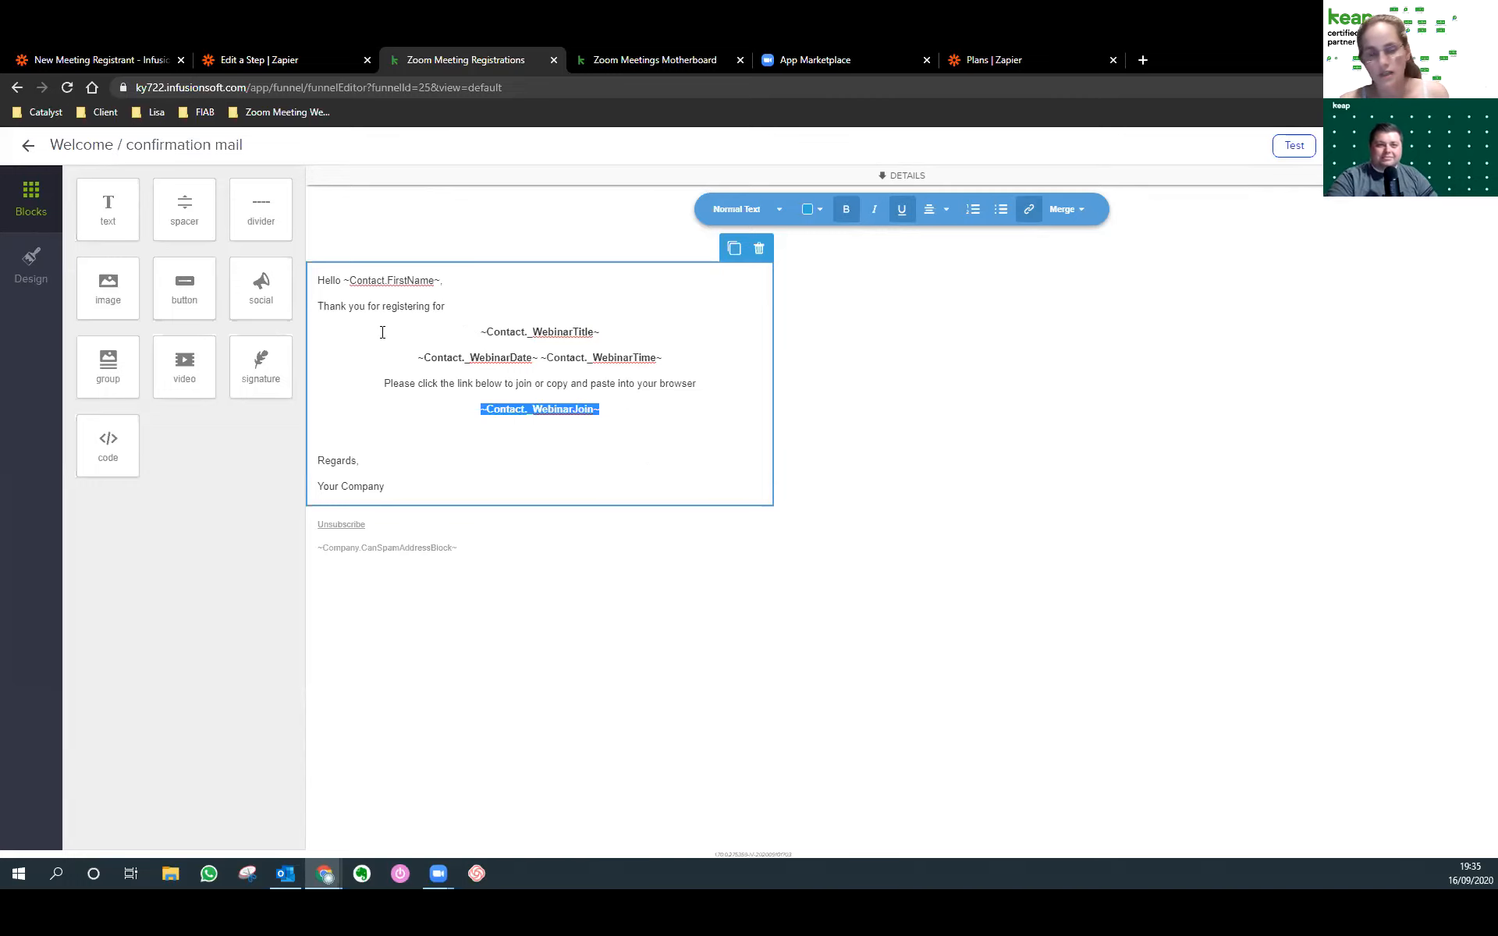
pyautogui.click(28, 147)
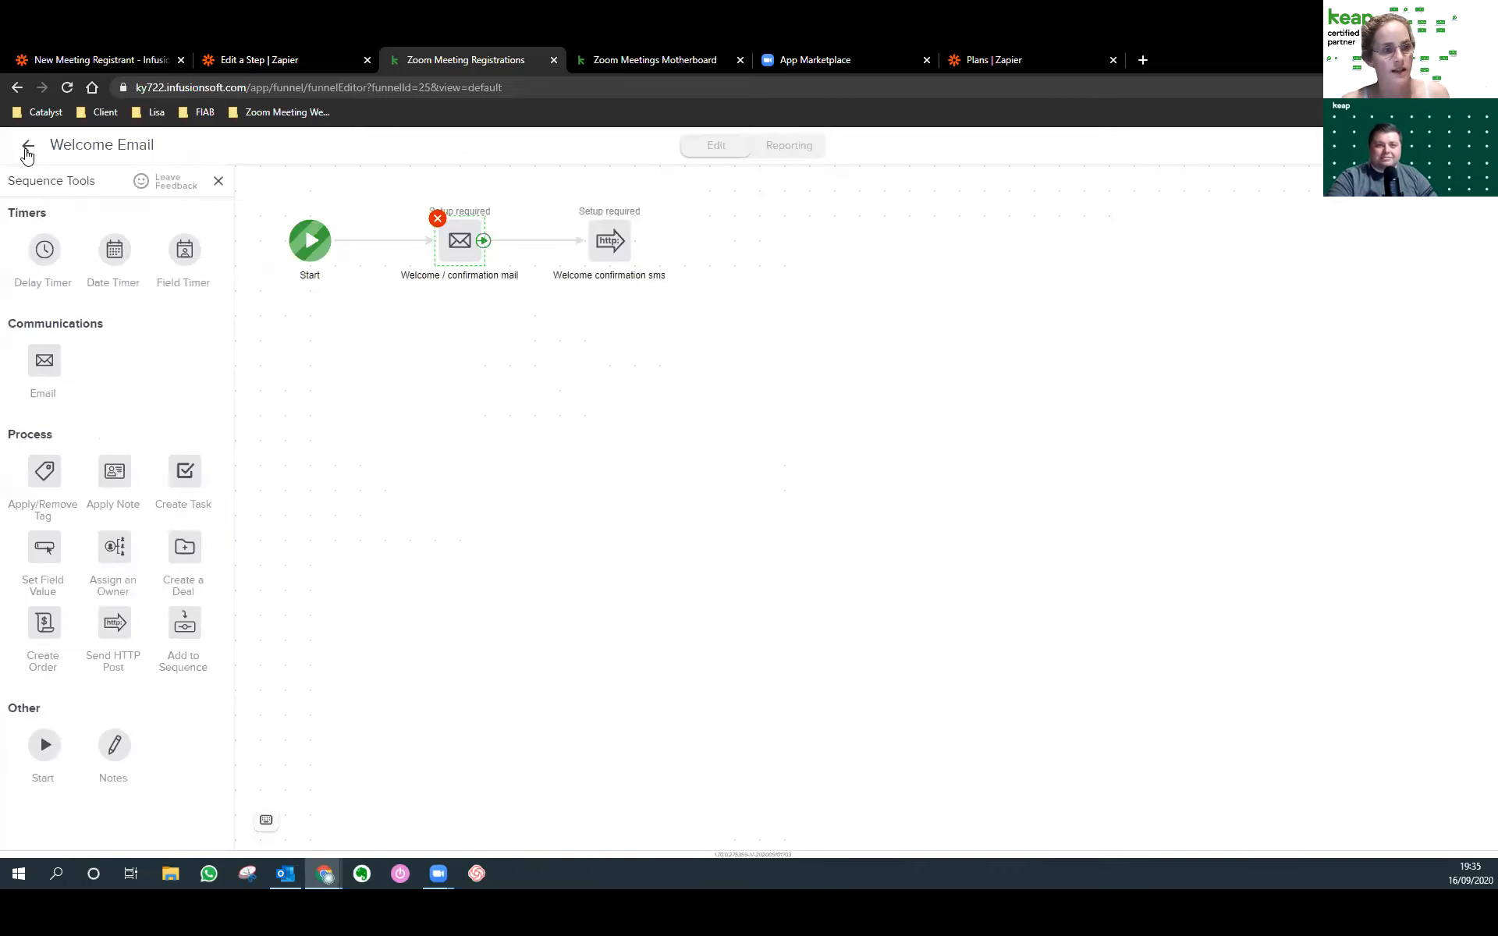
# Shift the Welcome confirmation sms step right and go back to the Zoom Meeting Registrations canvas.
pyautogui.moveTo(616, 240); pyautogui.dragTo(643, 238)
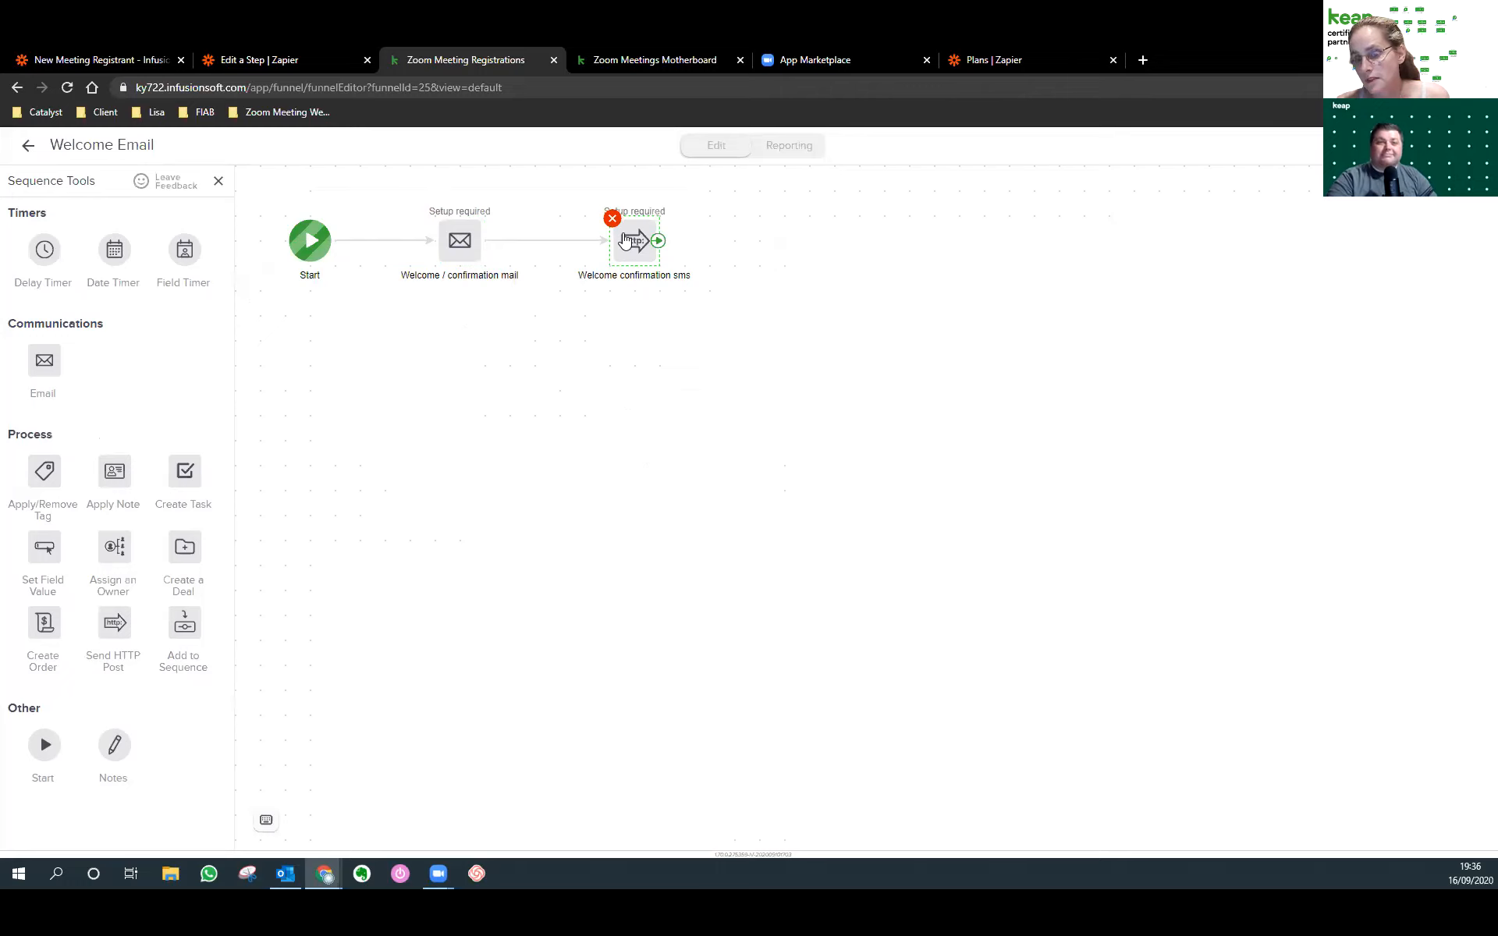
pyautogui.click(458, 237)
pyautogui.click(431, 339)
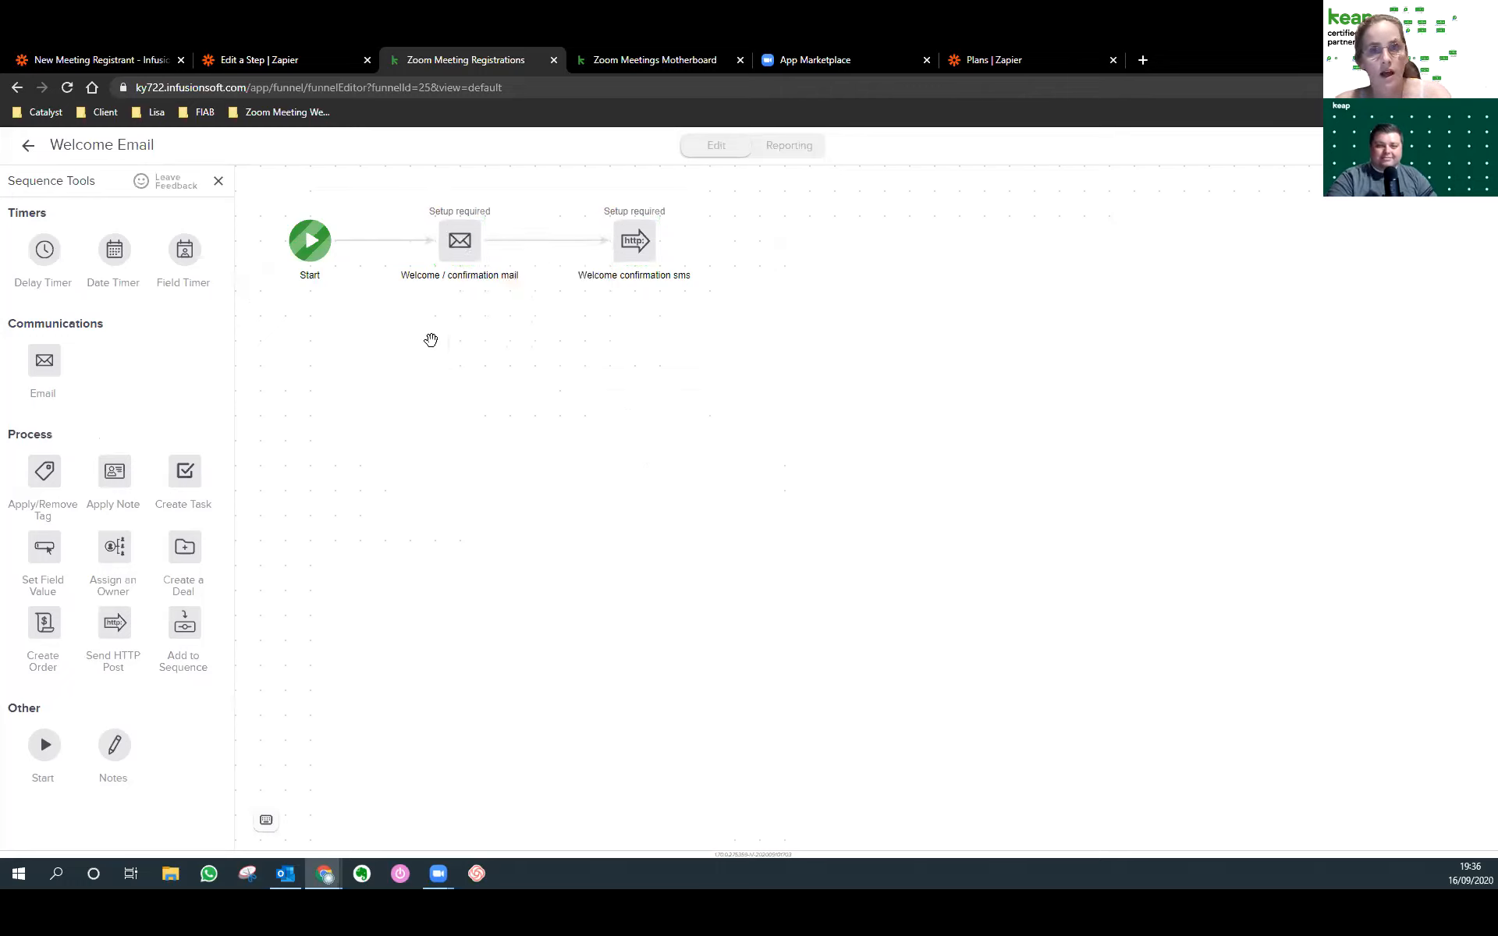
pyautogui.click(28, 148)
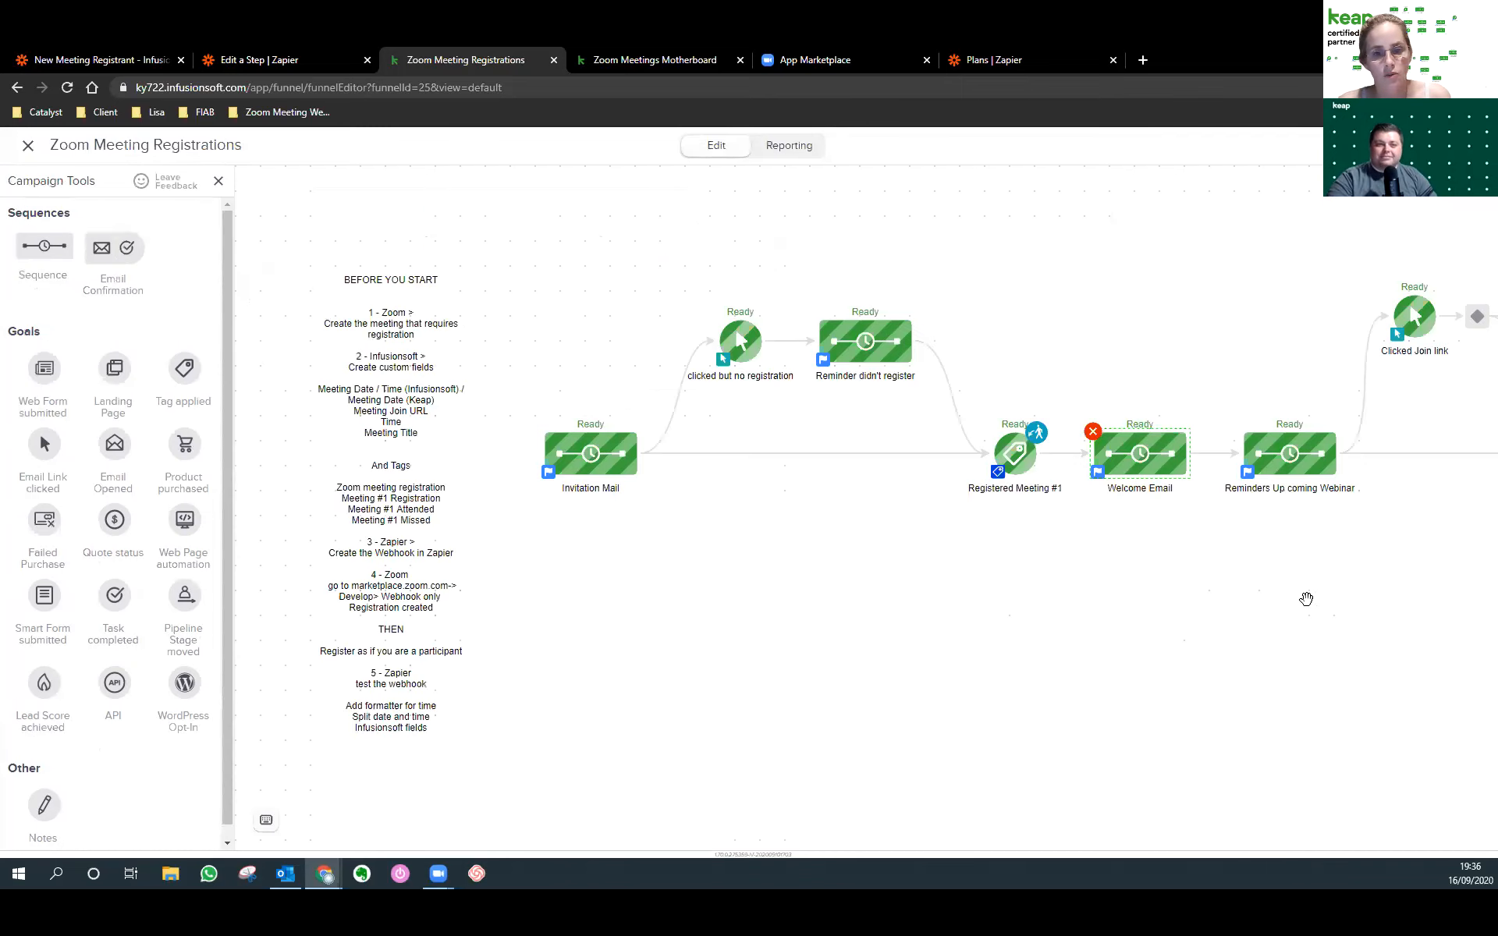
pyautogui.moveTo(1149, 583); pyautogui.dragTo(930, 572)
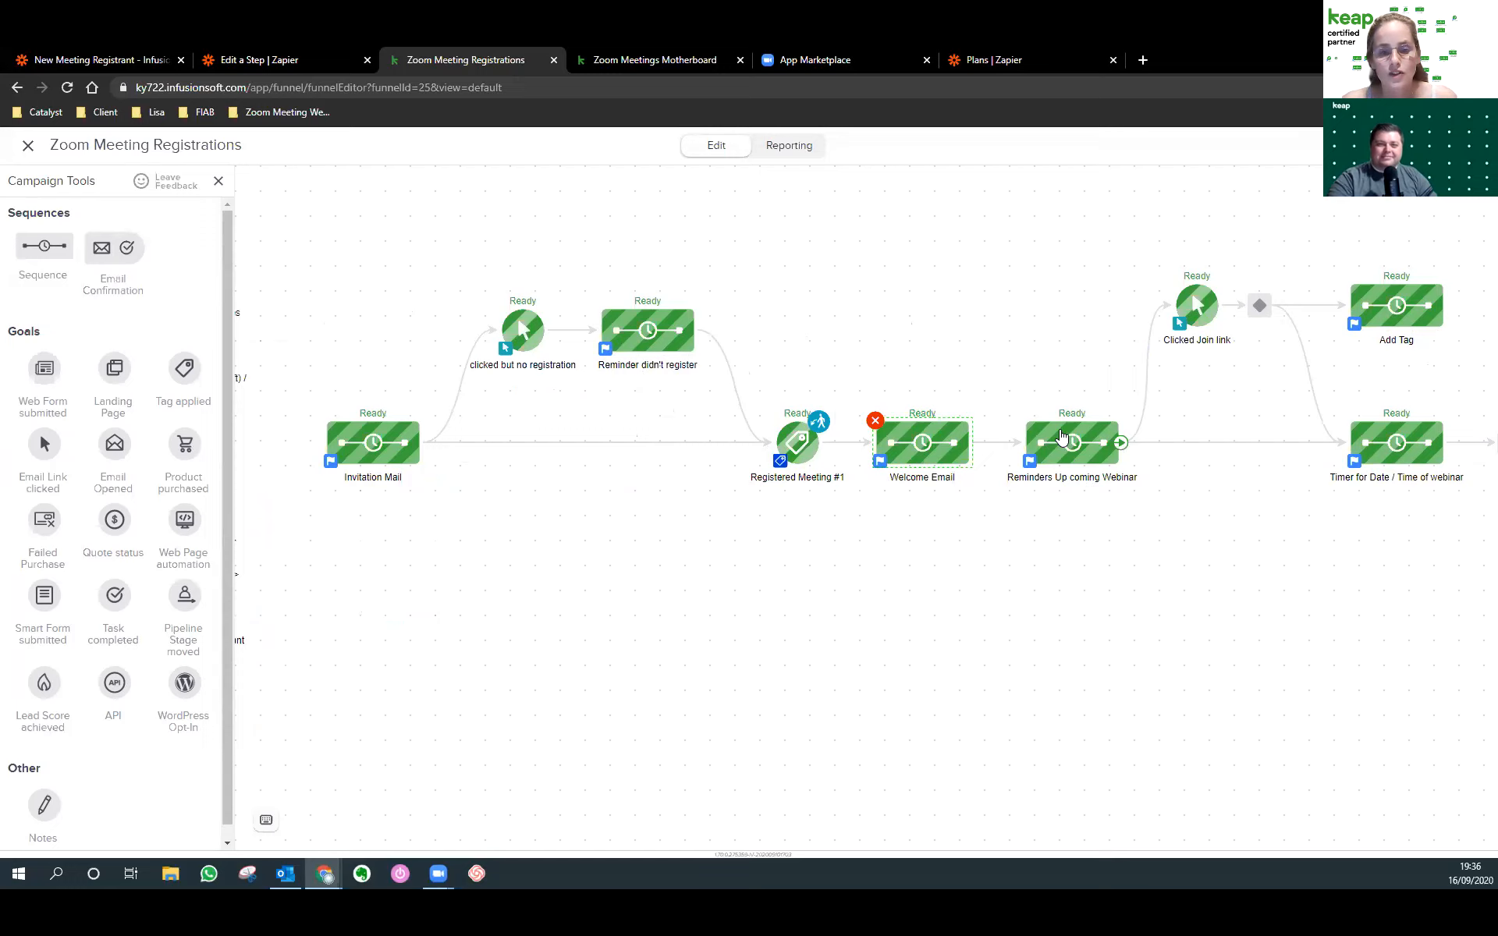
pyautogui.doubleClick(891, 441)
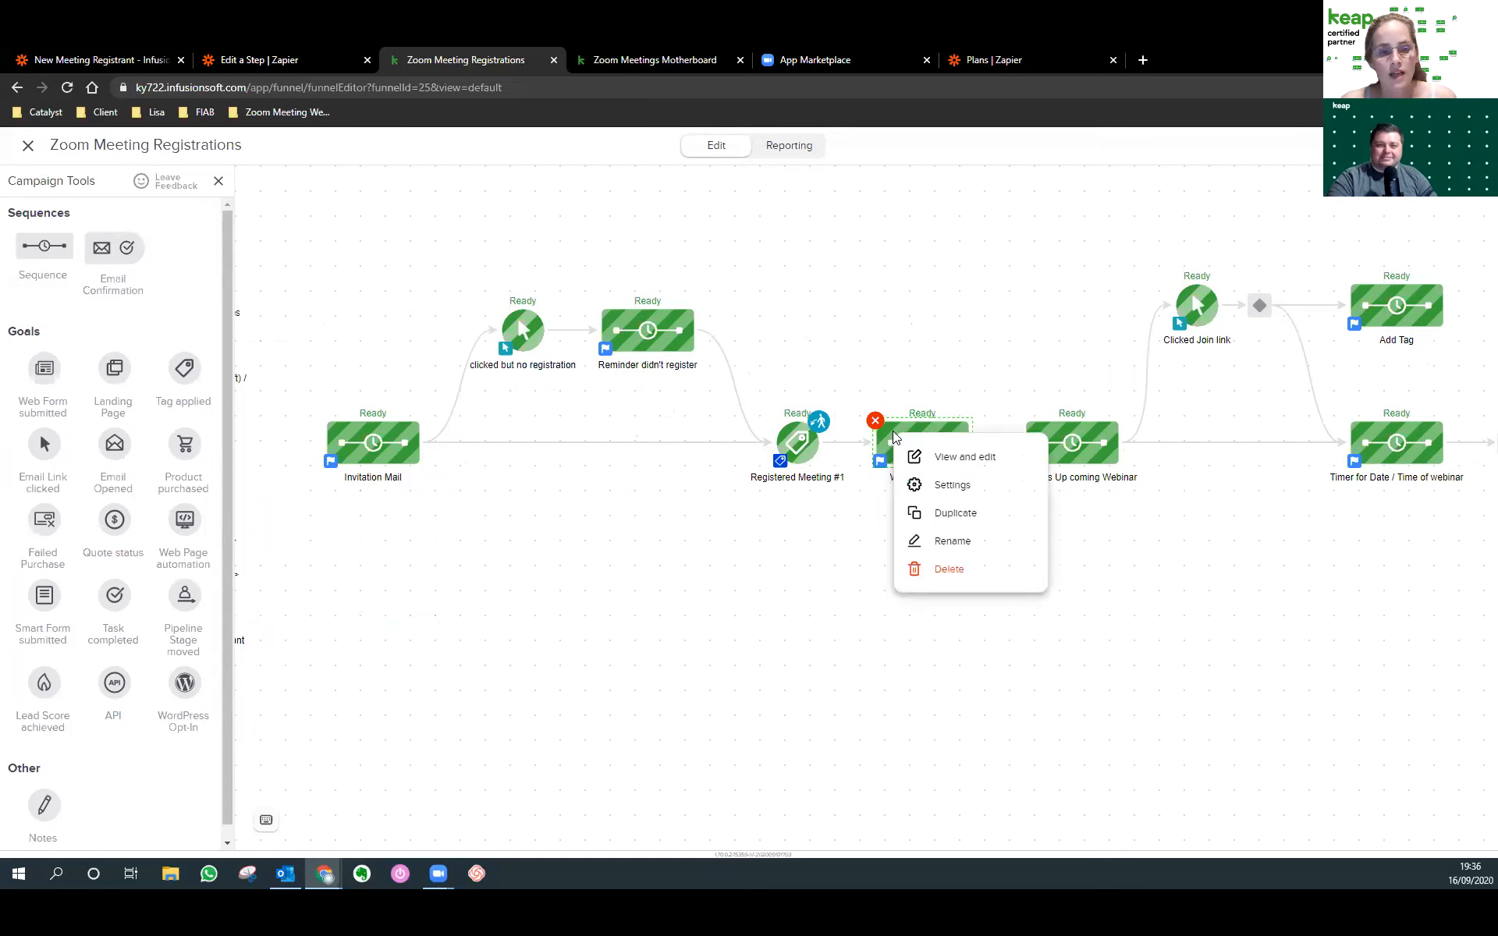
pyautogui.click(28, 145)
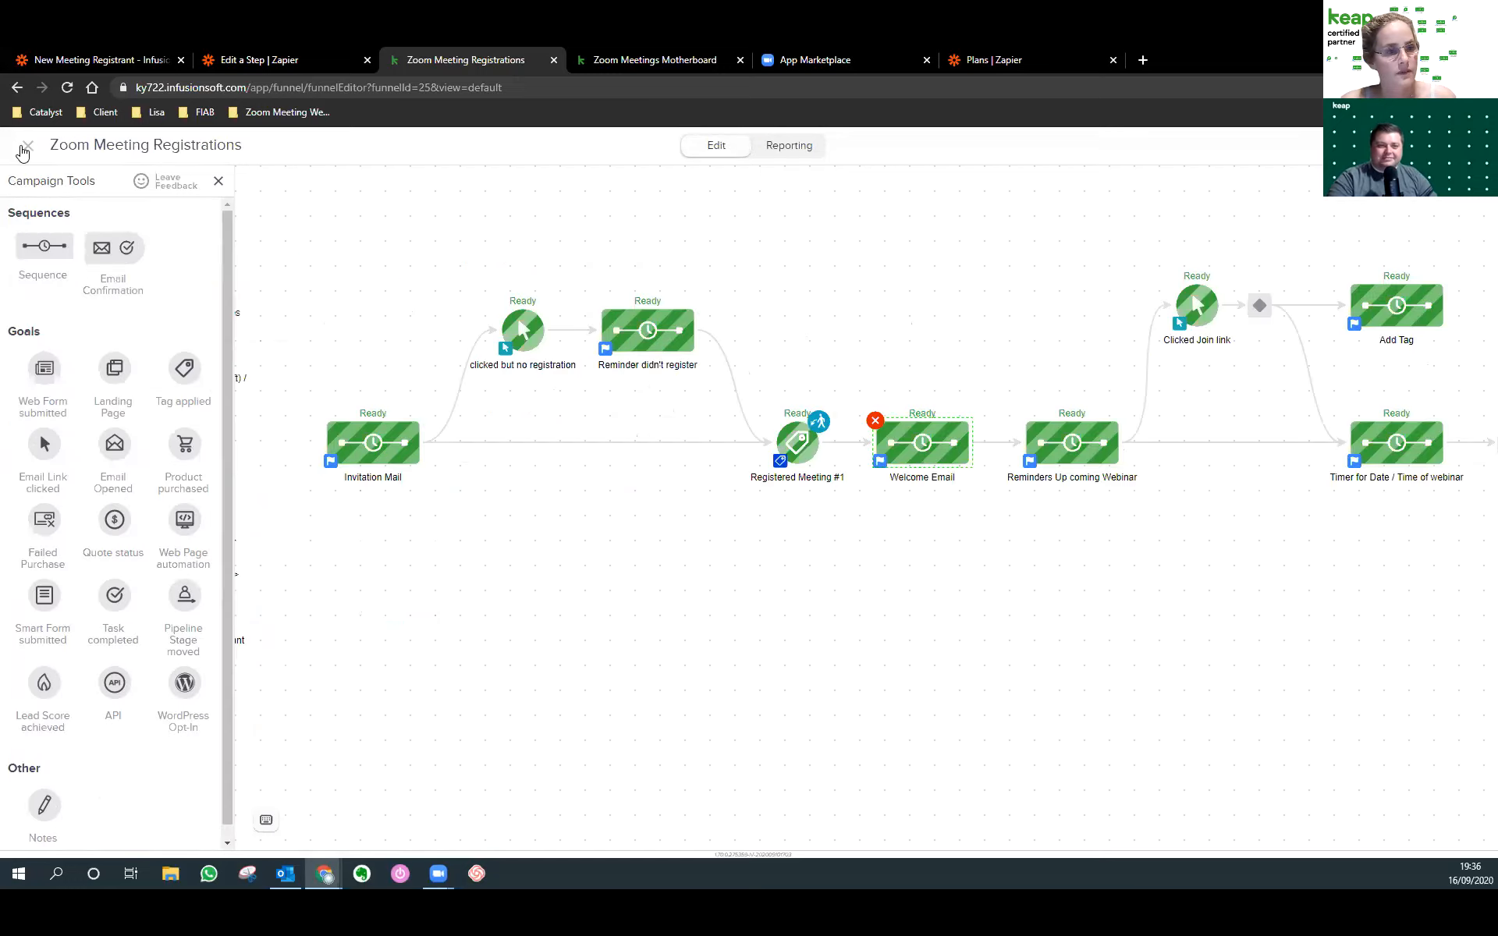
pyautogui.doubleClick(1062, 444)
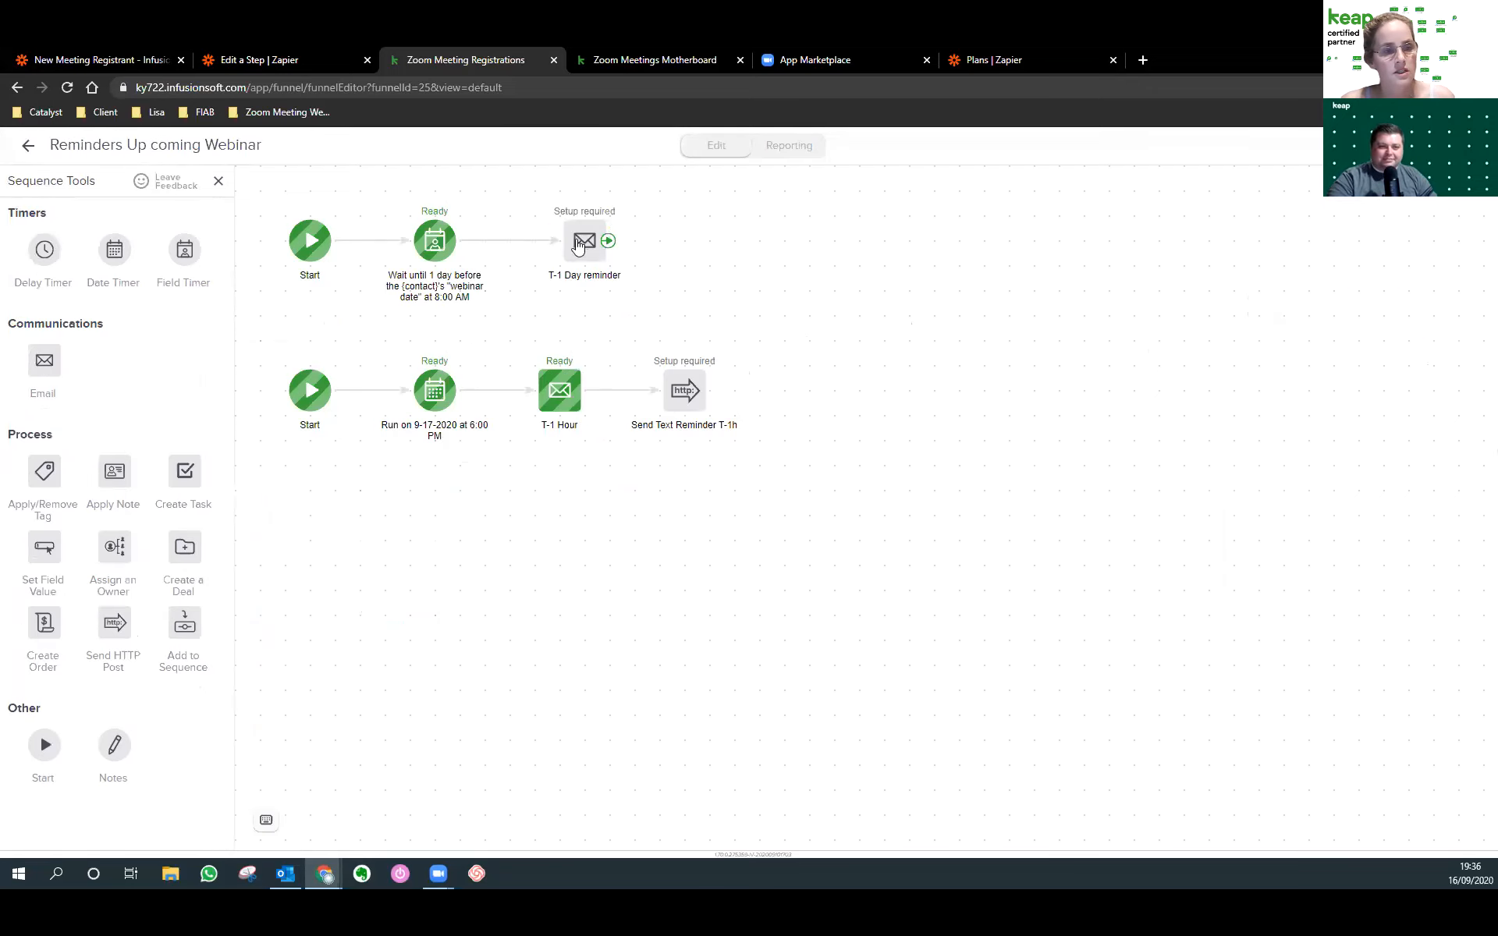
# Space out the T-1 Day reminder steps and review the field timer set for 1 day before, 8:00 AM.
pyautogui.moveTo(584, 243); pyautogui.dragTo(659, 243)
pyautogui.moveTo(459, 246); pyautogui.dragTo(481, 251)
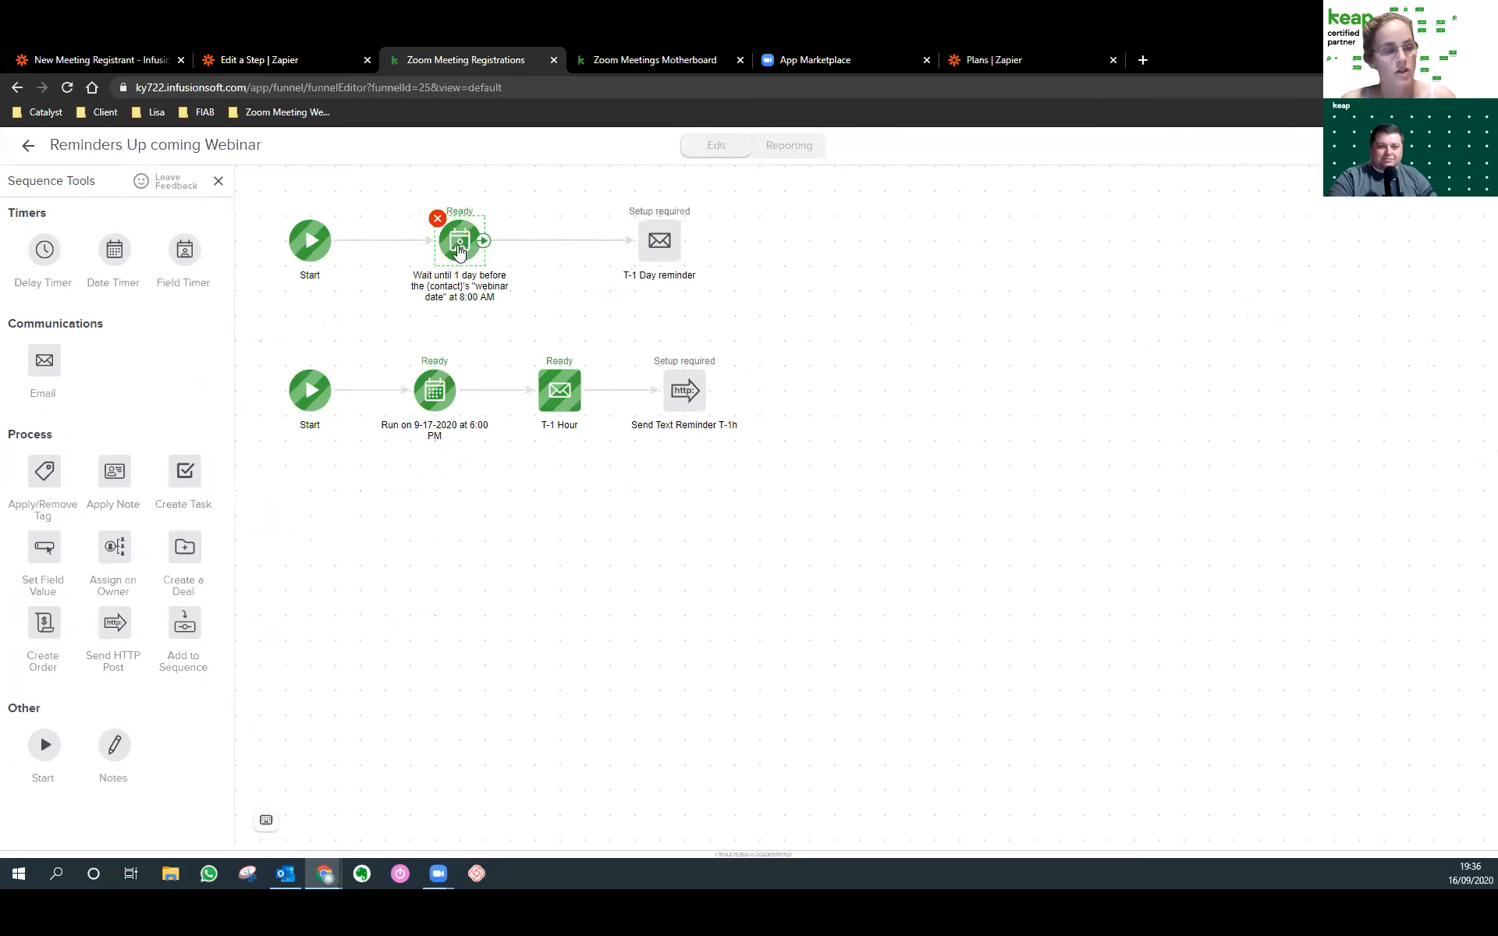
pyautogui.doubleClick(468, 248)
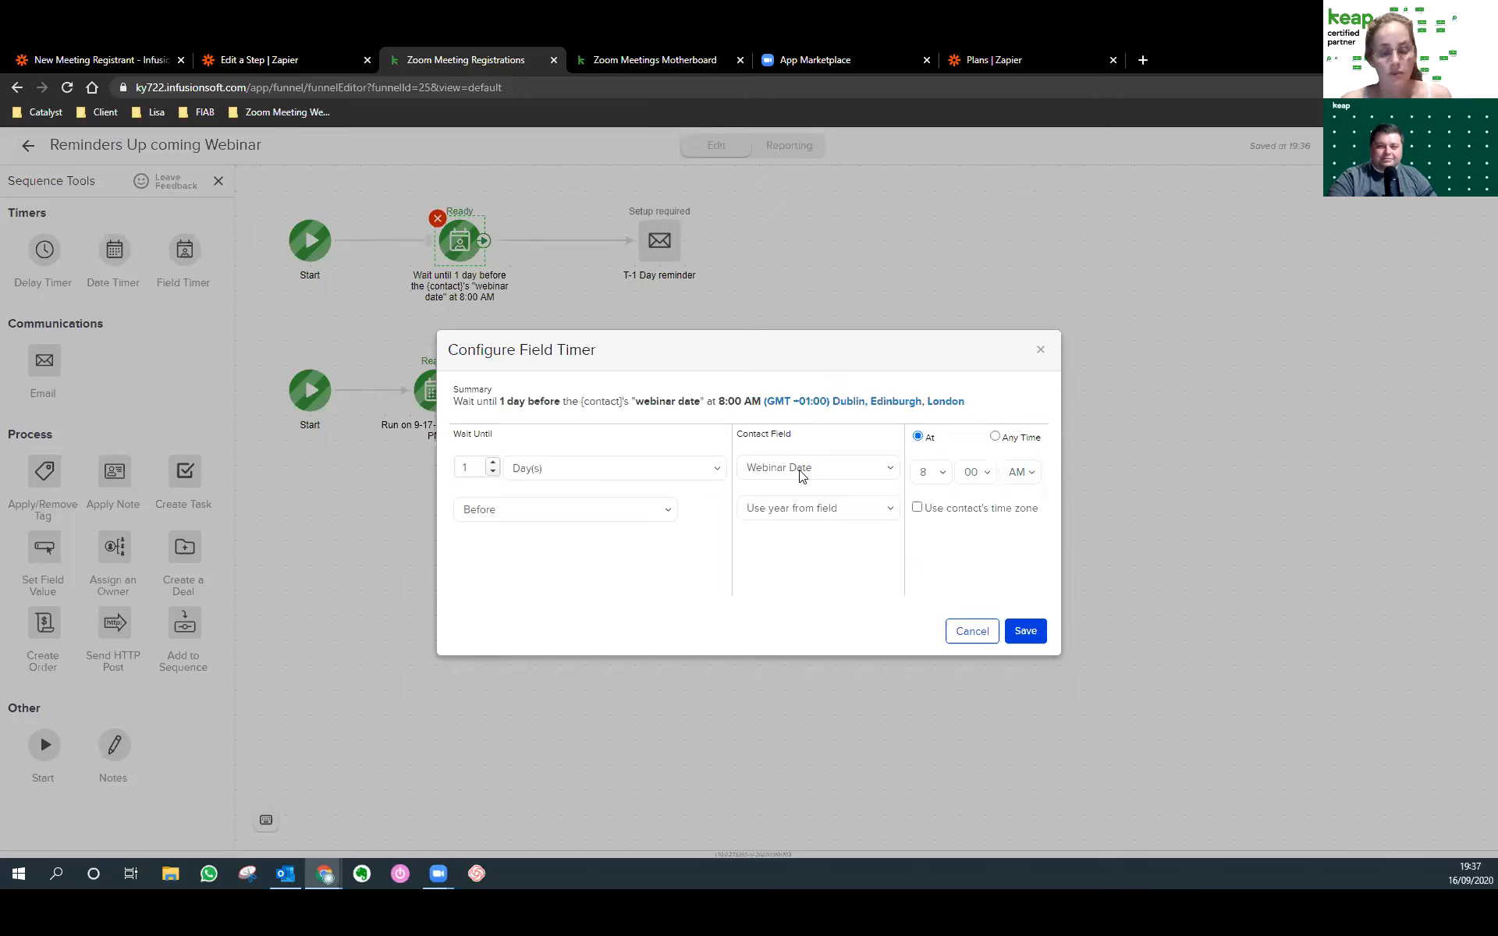
pyautogui.click(987, 632)
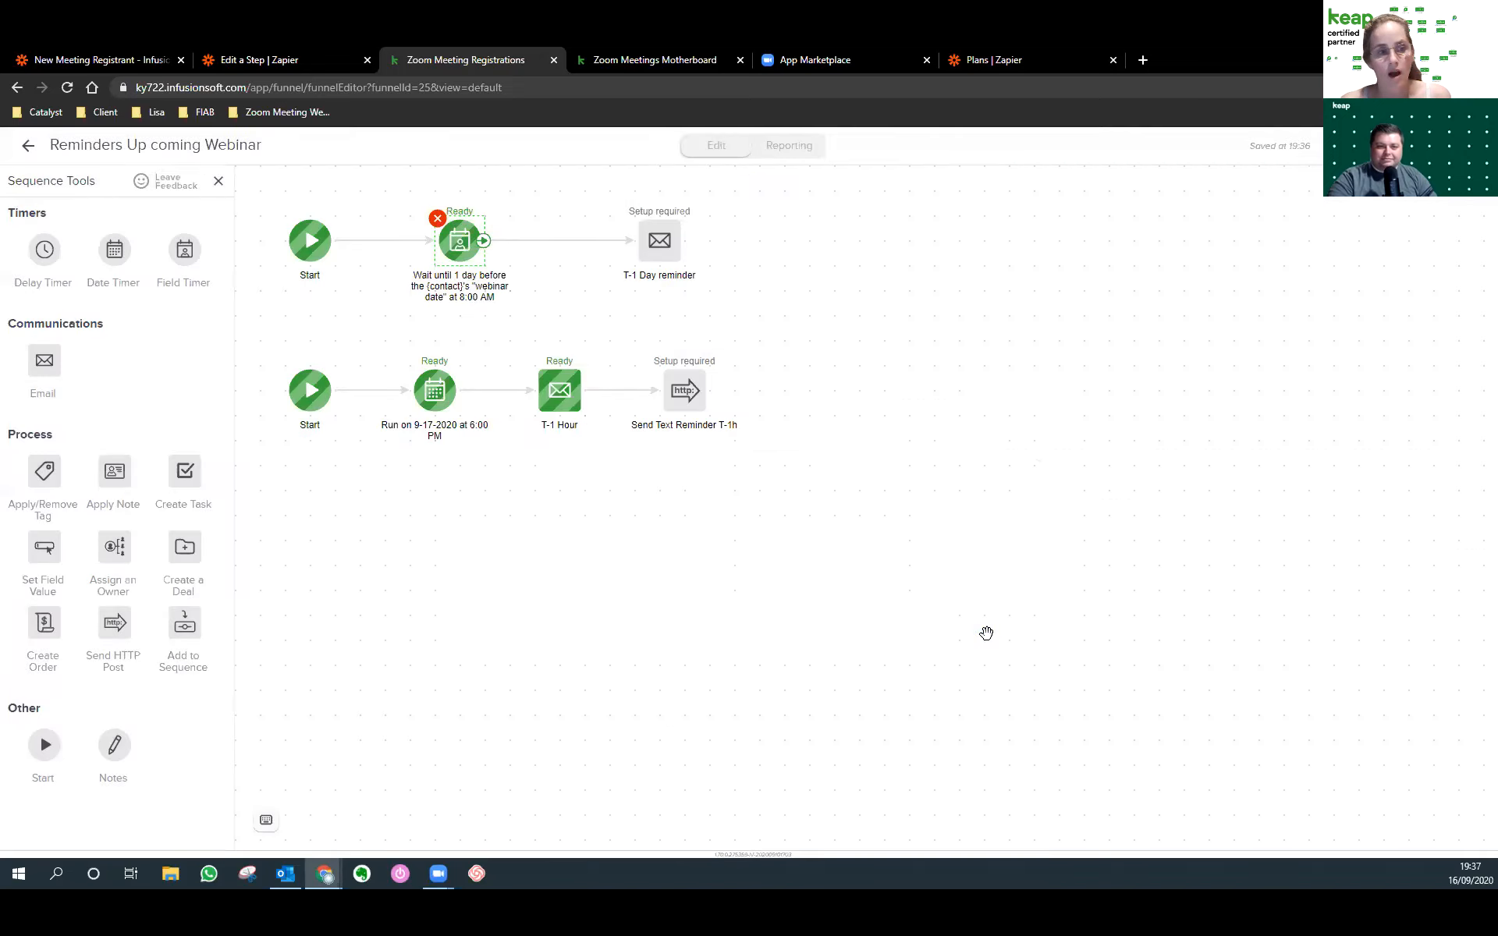
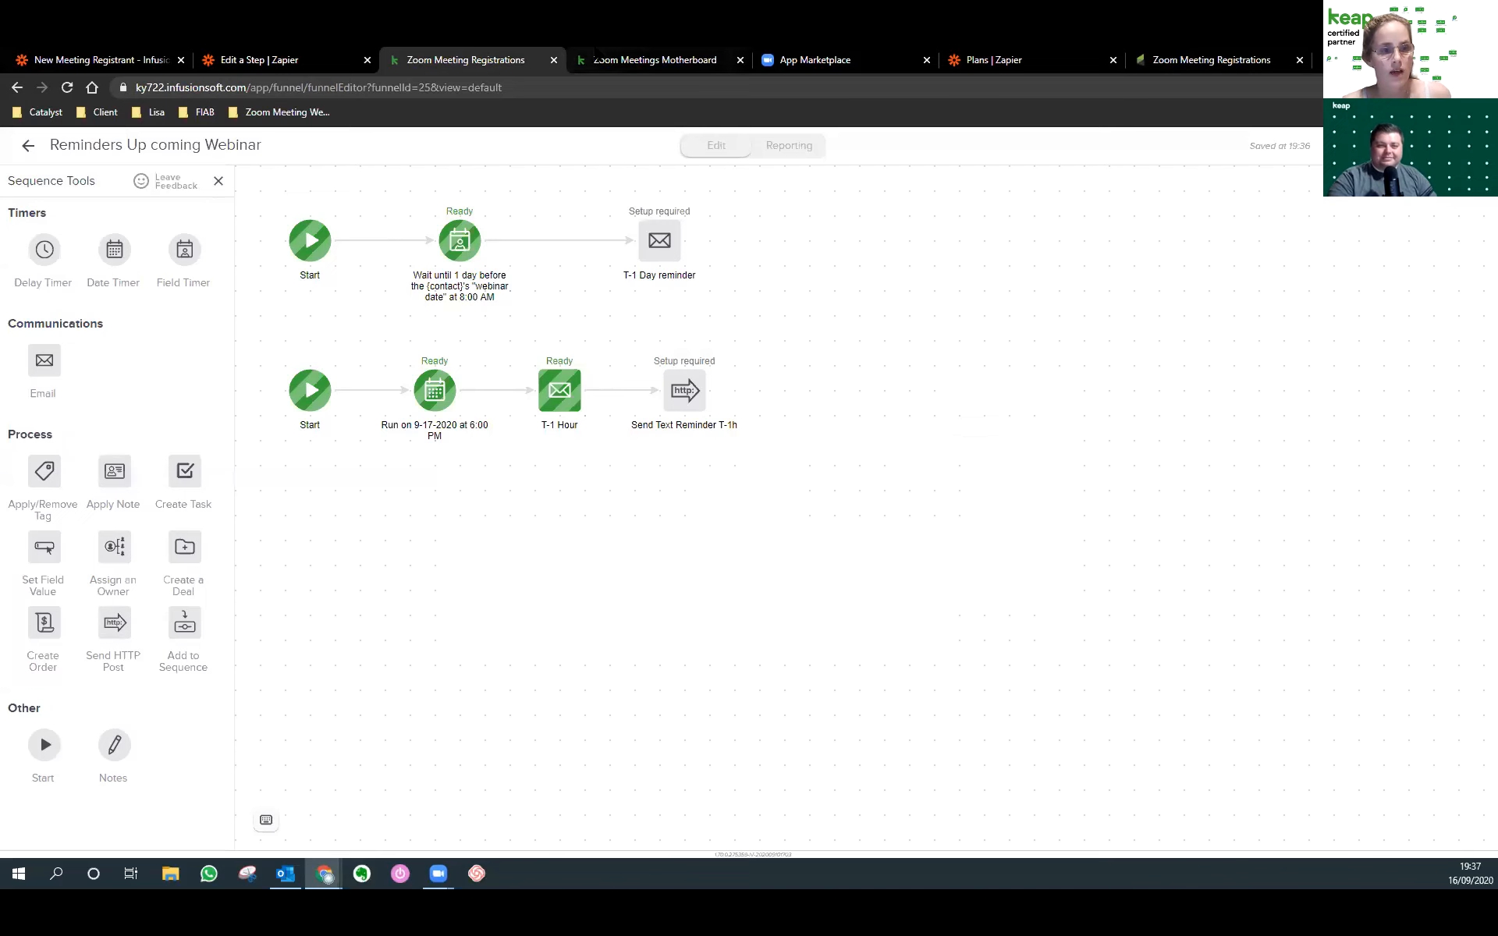
# Drag the 1-day wait timer and T-1 Day reminder email left toward Start, then exit the sequence.
pyautogui.click(597, 54)
pyautogui.click(463, 59)
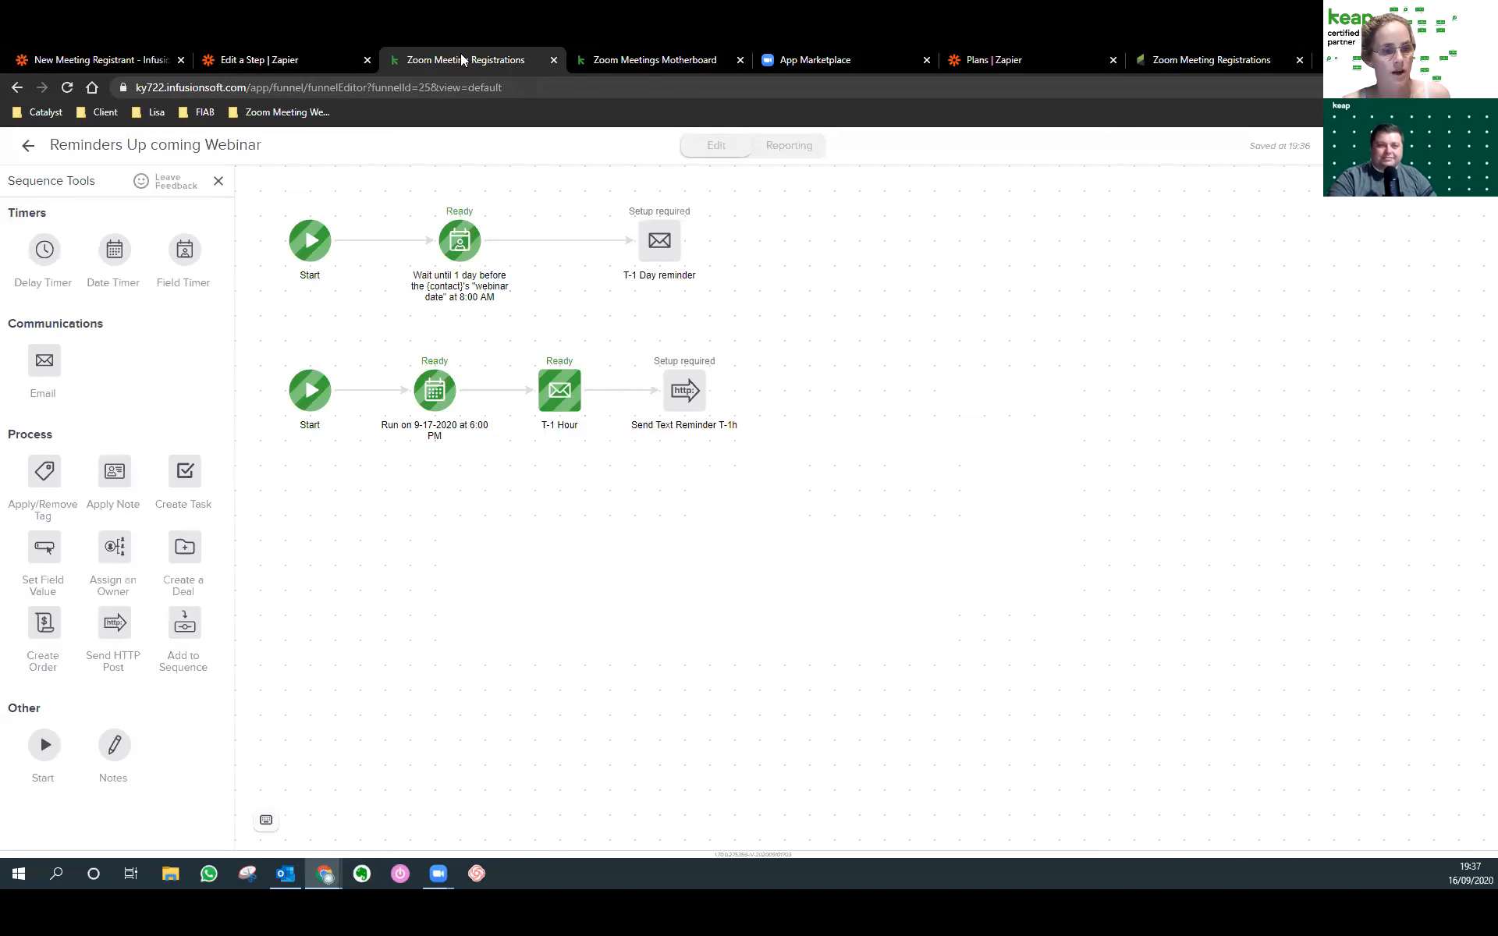
pyautogui.moveTo(459, 241); pyautogui.dragTo(434, 241)
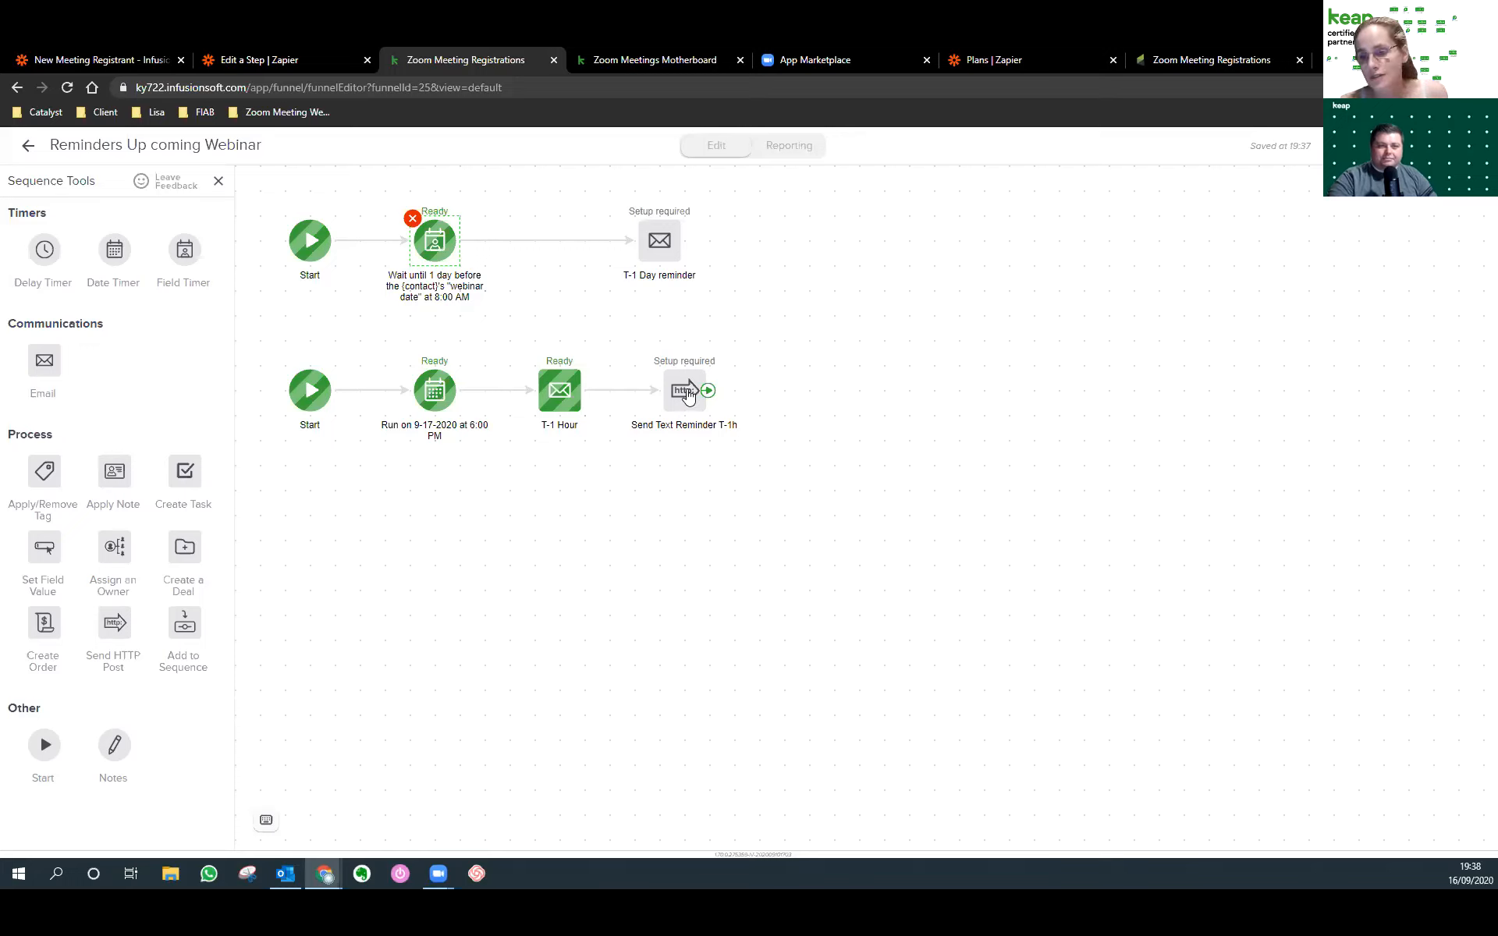
pyautogui.moveTo(659, 241); pyautogui.dragTo(554, 244)
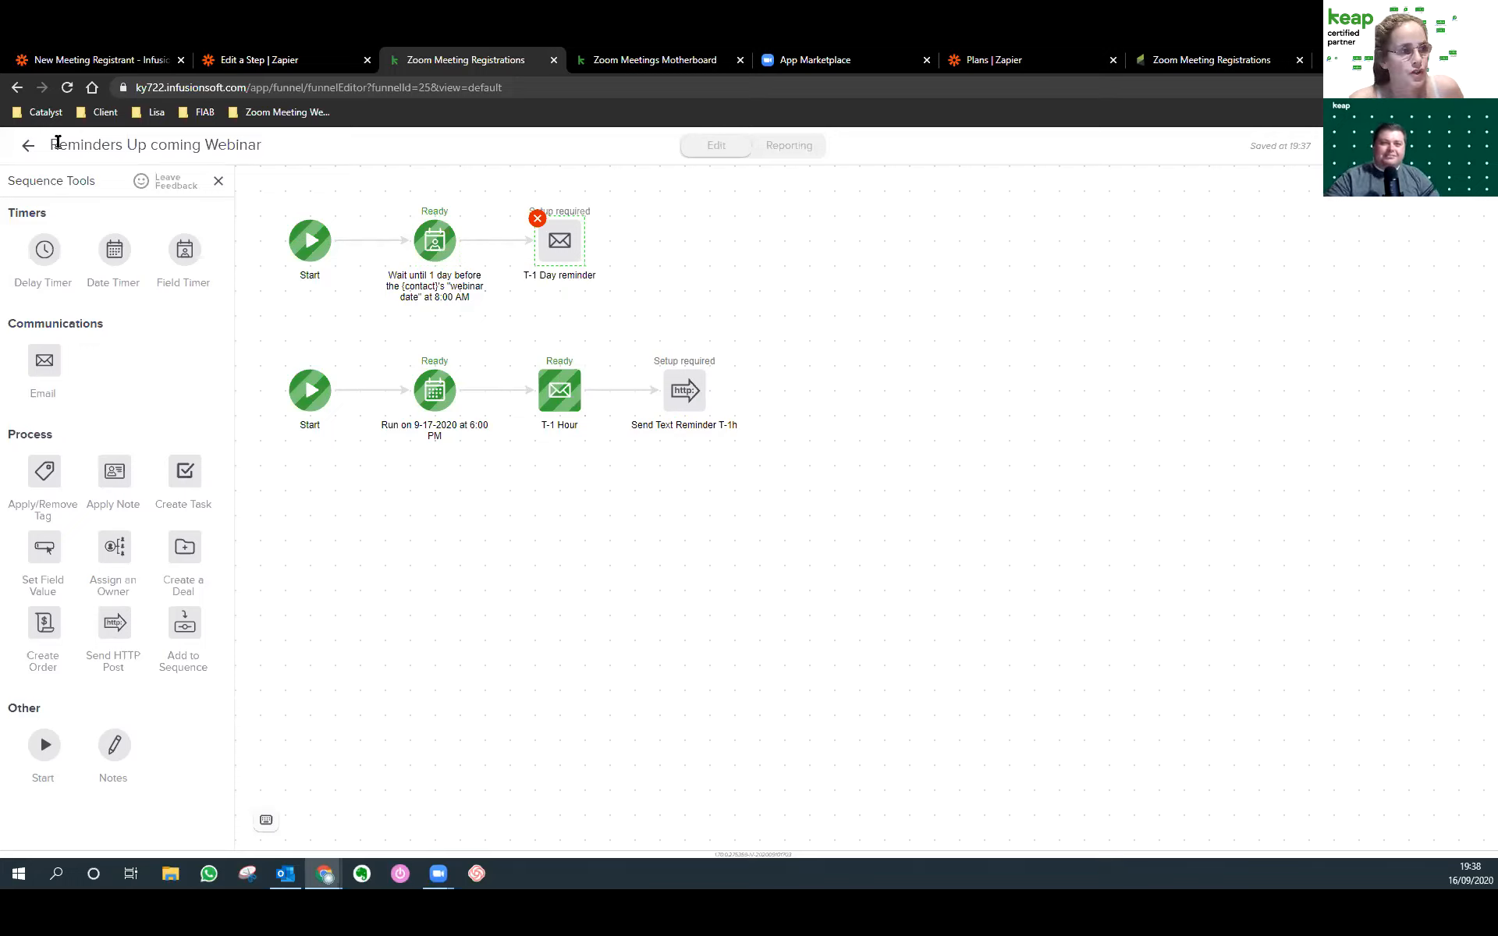
pyautogui.click(31, 149)
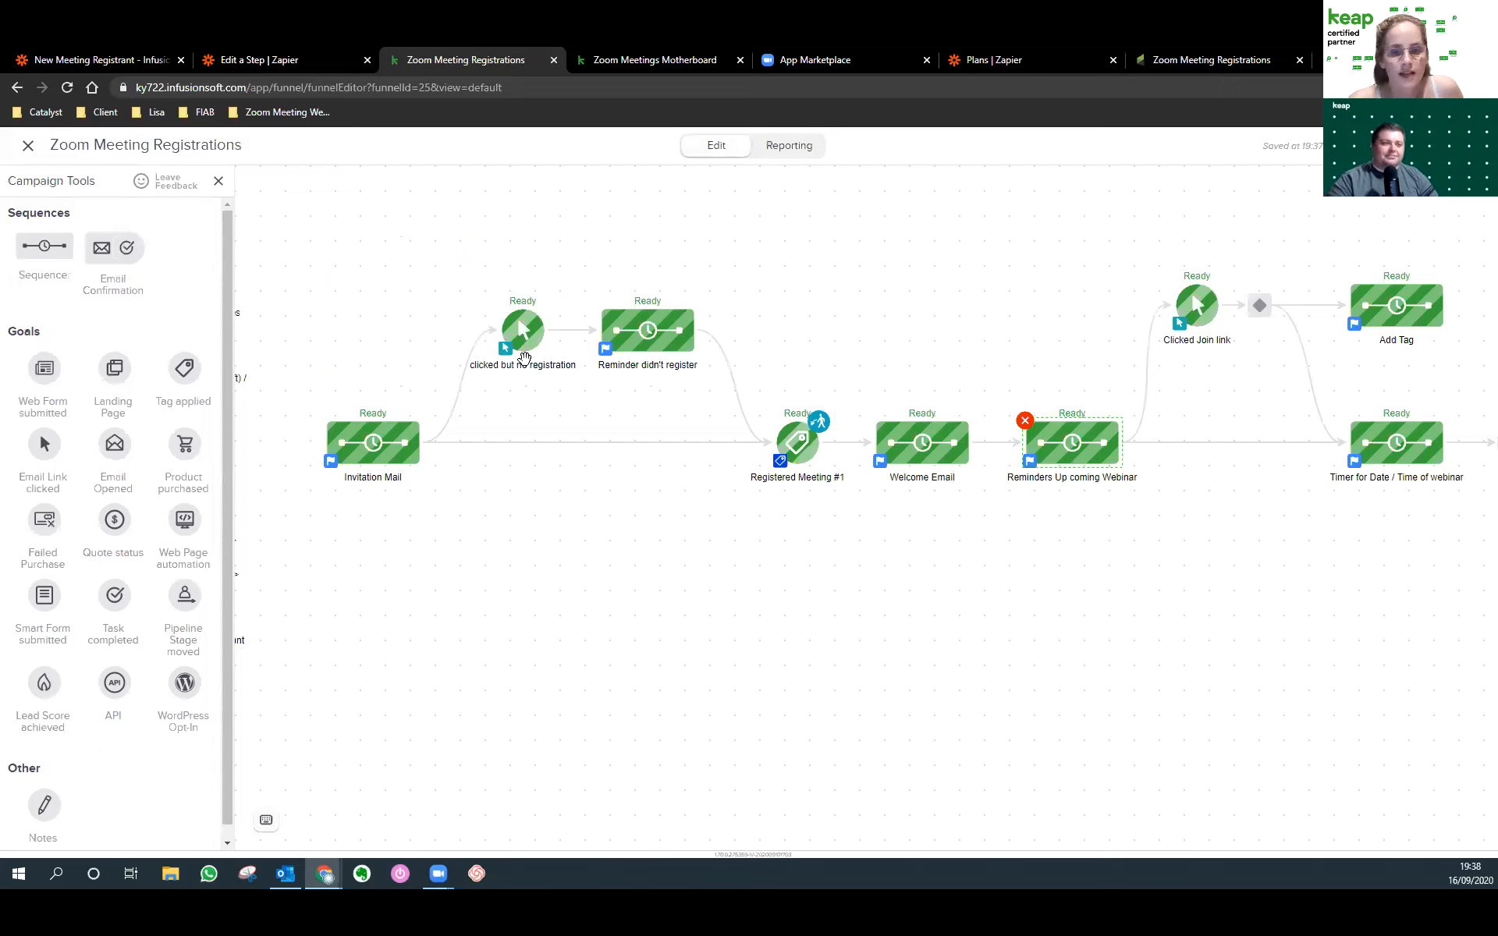
# Open the T-1 Hour email in the Reminders Up coming Webinar sequence.
pyautogui.moveTo(1237, 562); pyautogui.dragTo(1142, 567)
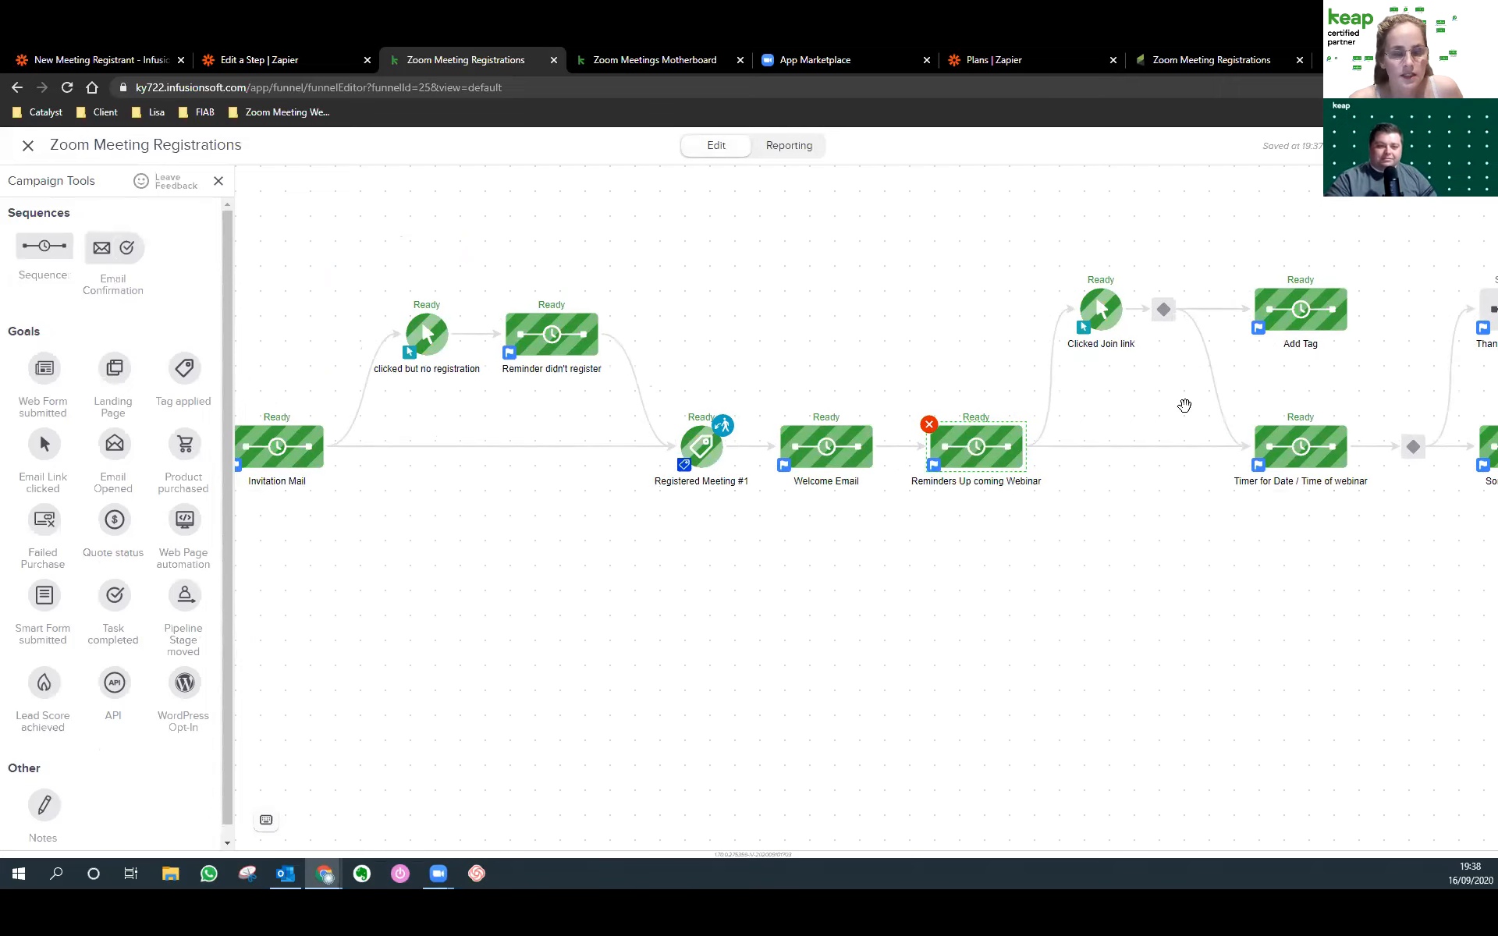
pyautogui.click(301, 466)
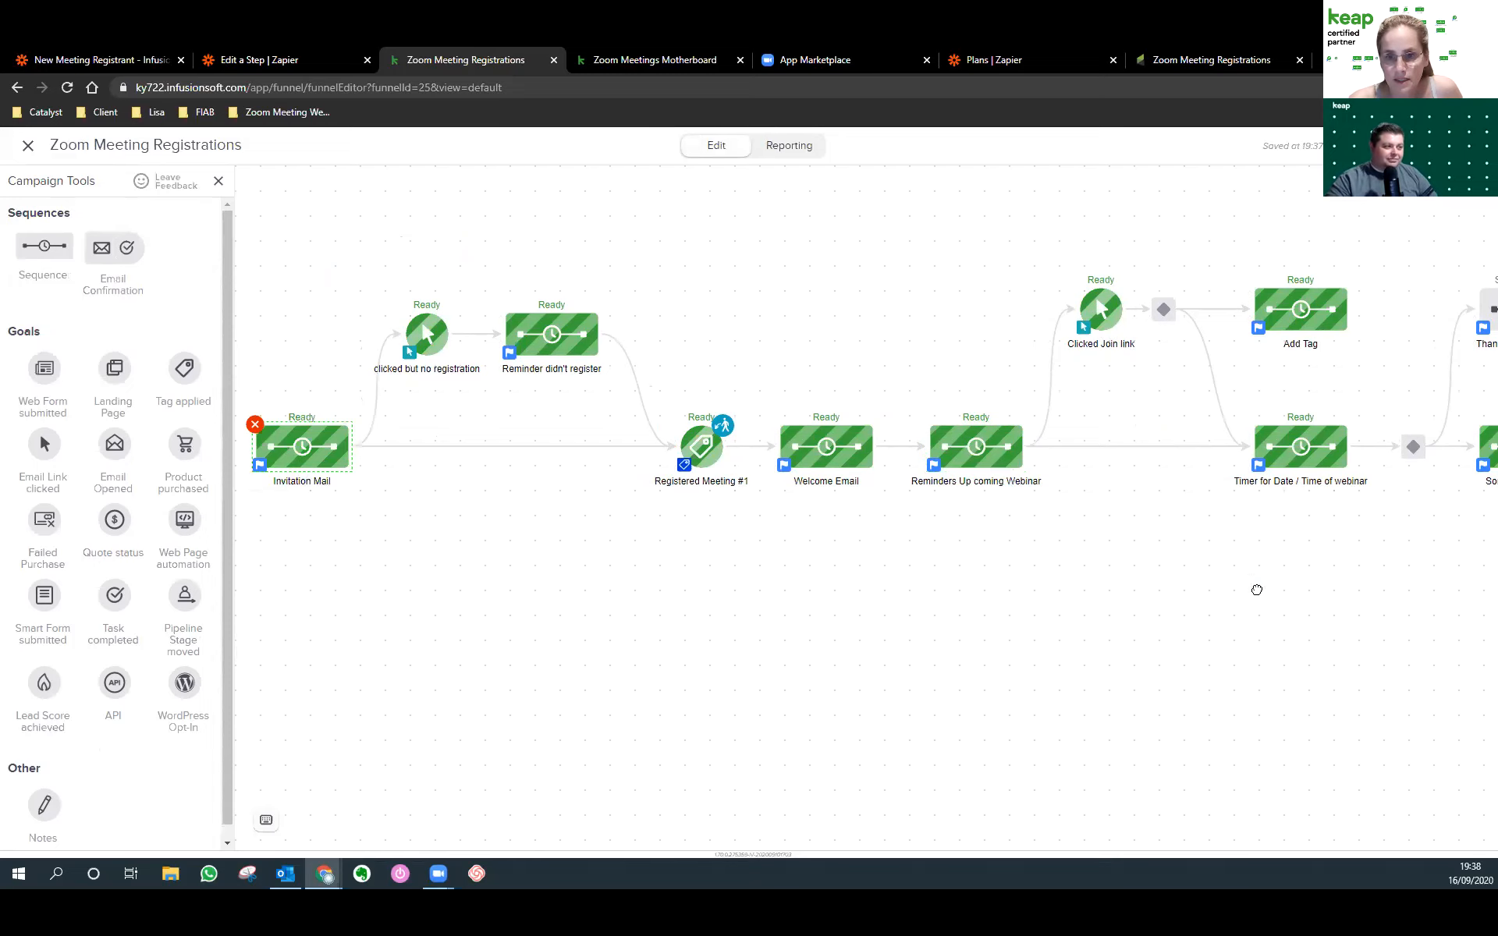
pyautogui.moveTo(1254, 589); pyautogui.dragTo(1035, 594)
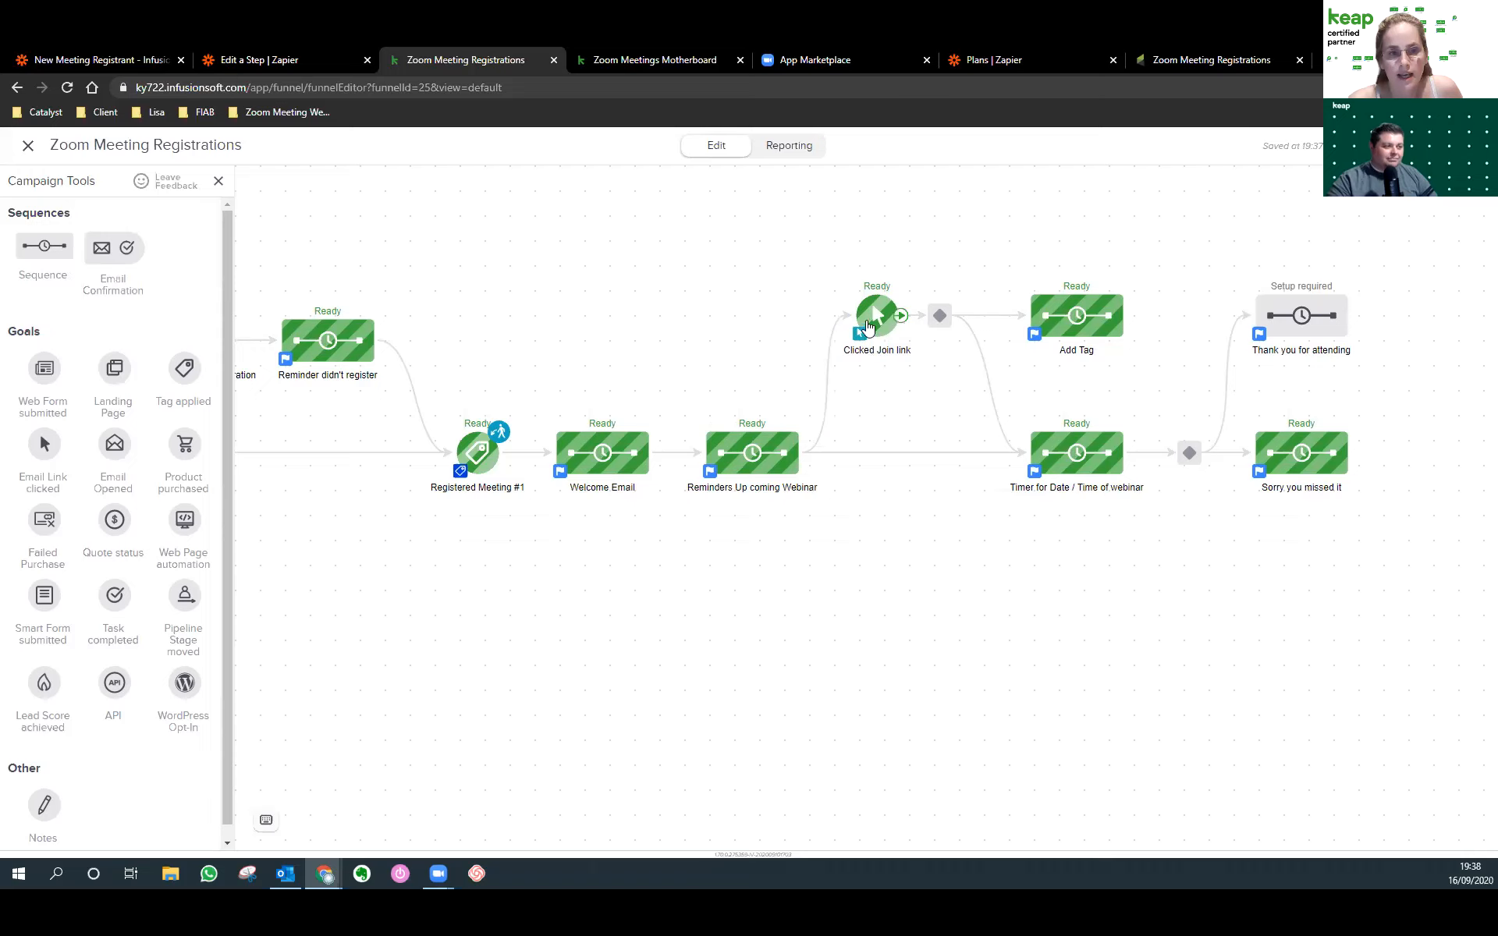
pyautogui.rightClick(742, 468)
pyautogui.click(781, 492)
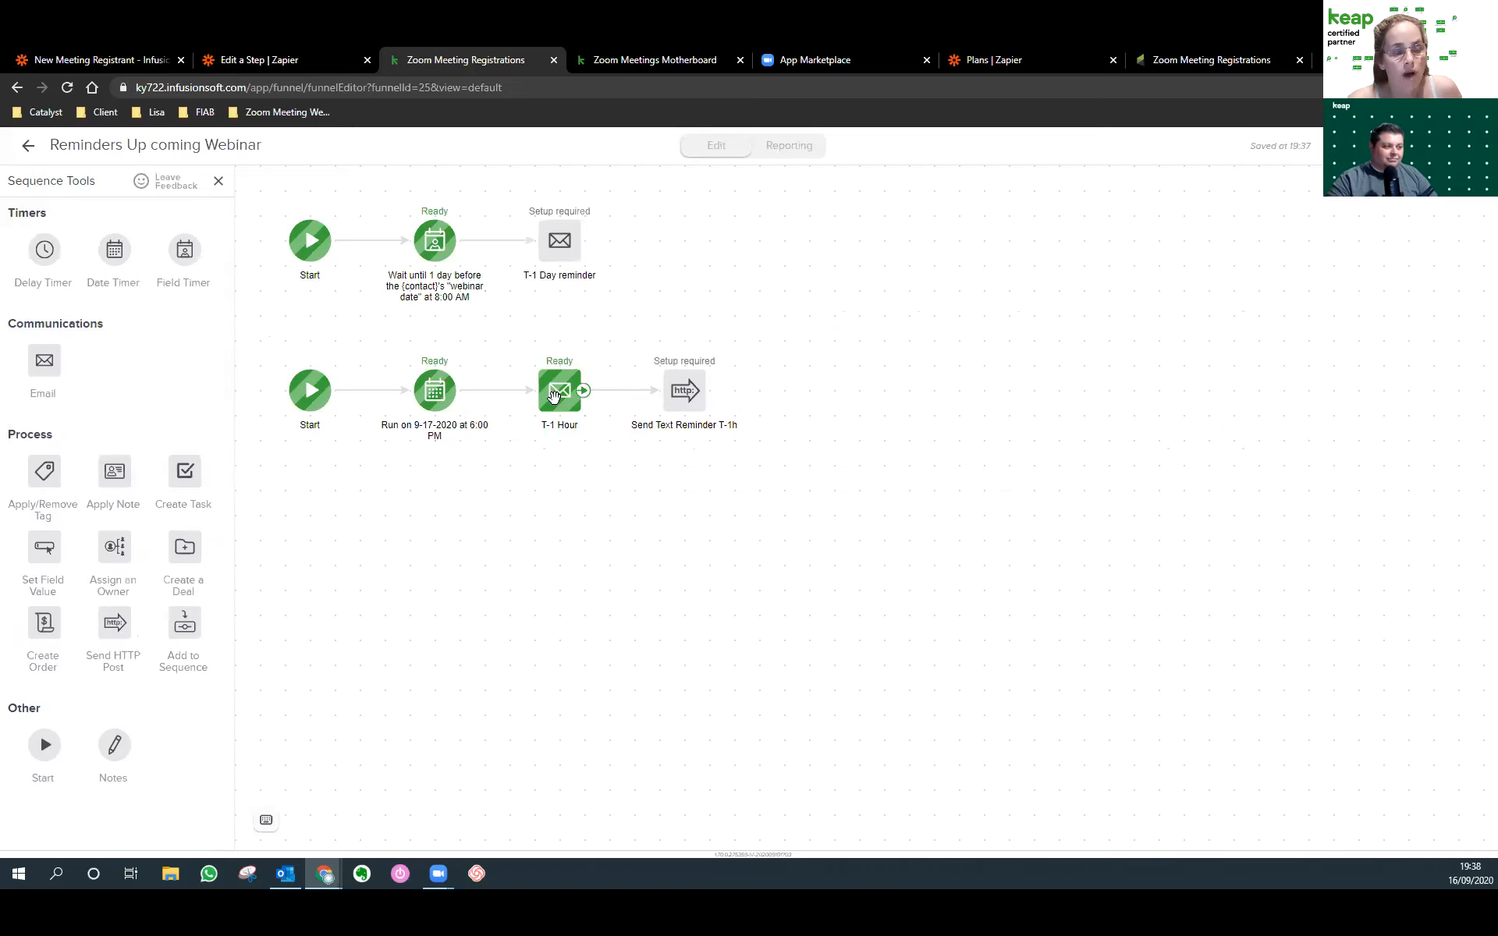
pyautogui.doubleClick(554, 394)
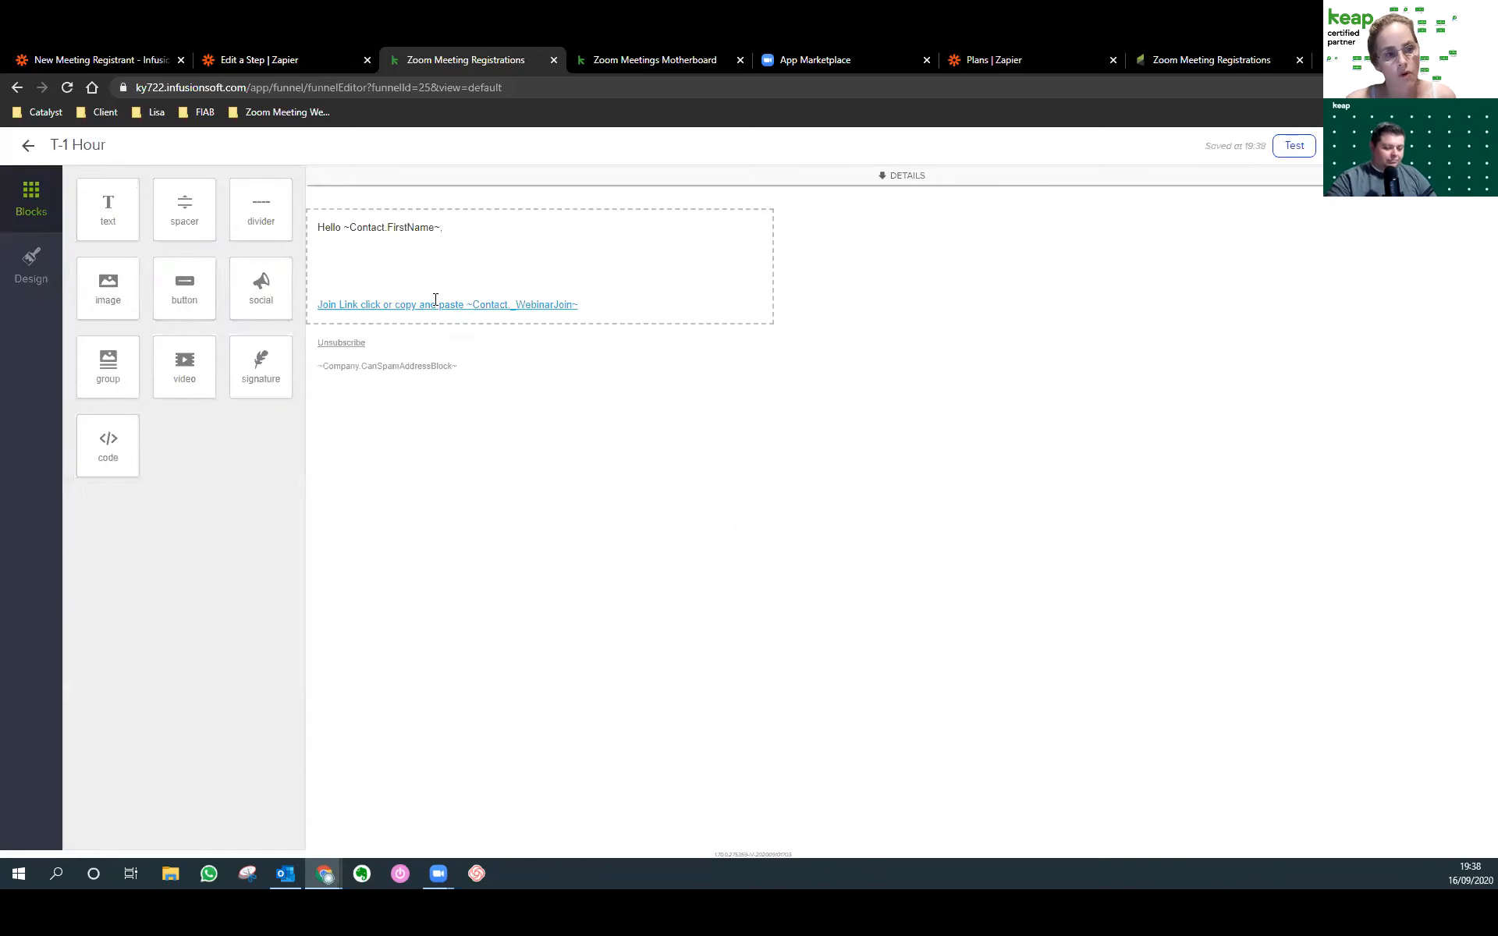
# Confirm the Join Link's address is the ~Contact._WebinarJoin~ merge field.
pyautogui.click(331, 311)
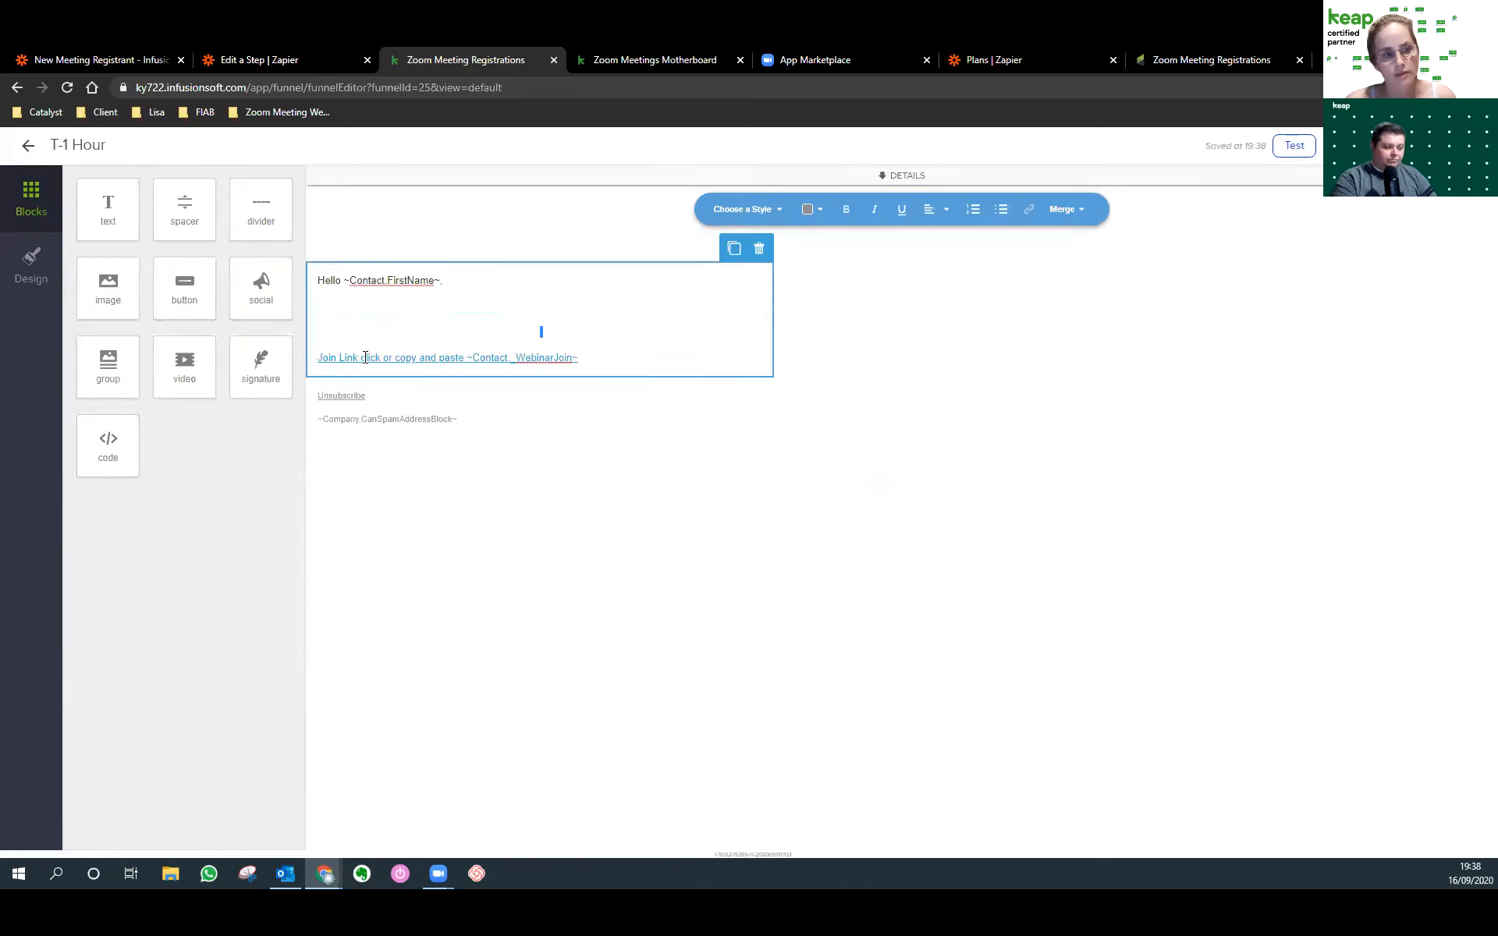
pyautogui.moveTo(581, 357); pyautogui.dragTo(317, 365)
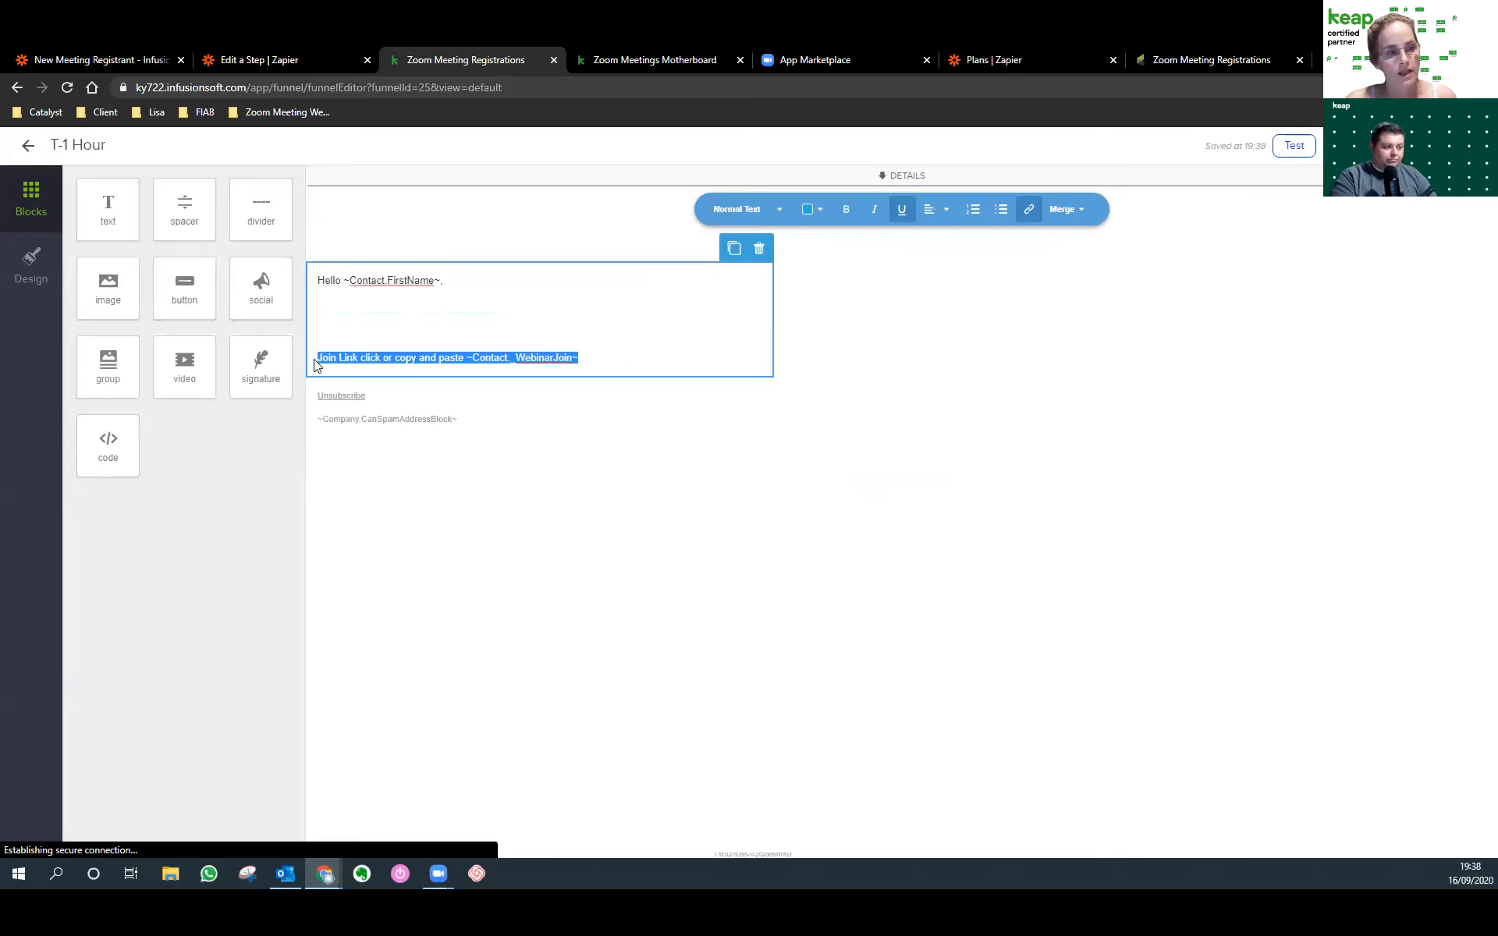
pyautogui.click(1029, 211)
pyautogui.moveTo(1131, 275); pyautogui.dragTo(1023, 267)
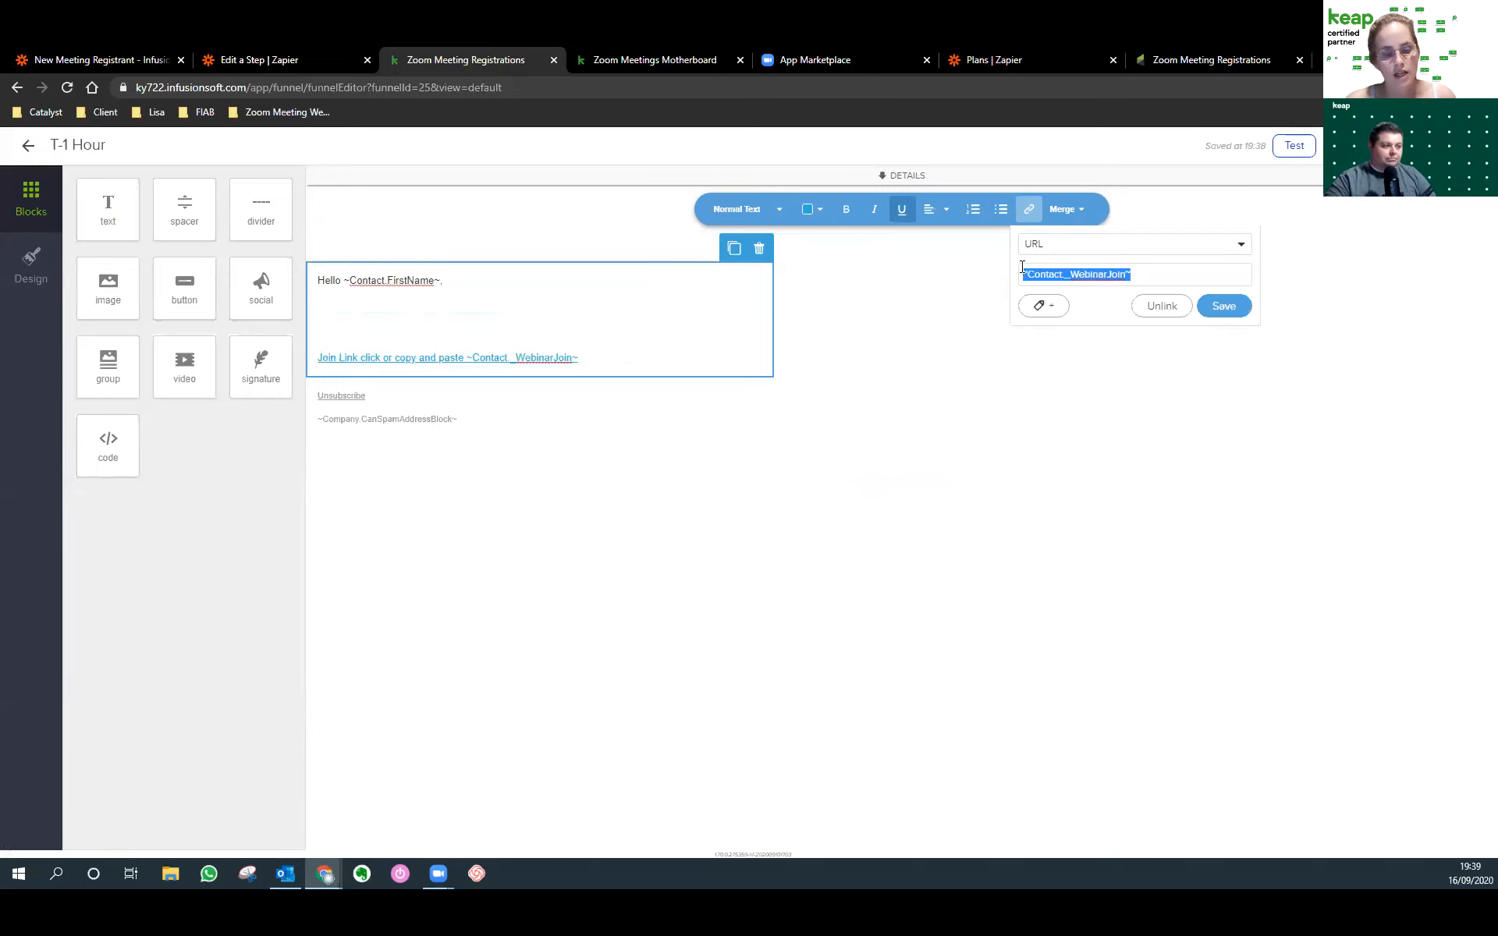
pyautogui.click(646, 355)
# Preview the T-1 Hour email on desktop and mobile, then return to the sequence.
pyautogui.click(1294, 145)
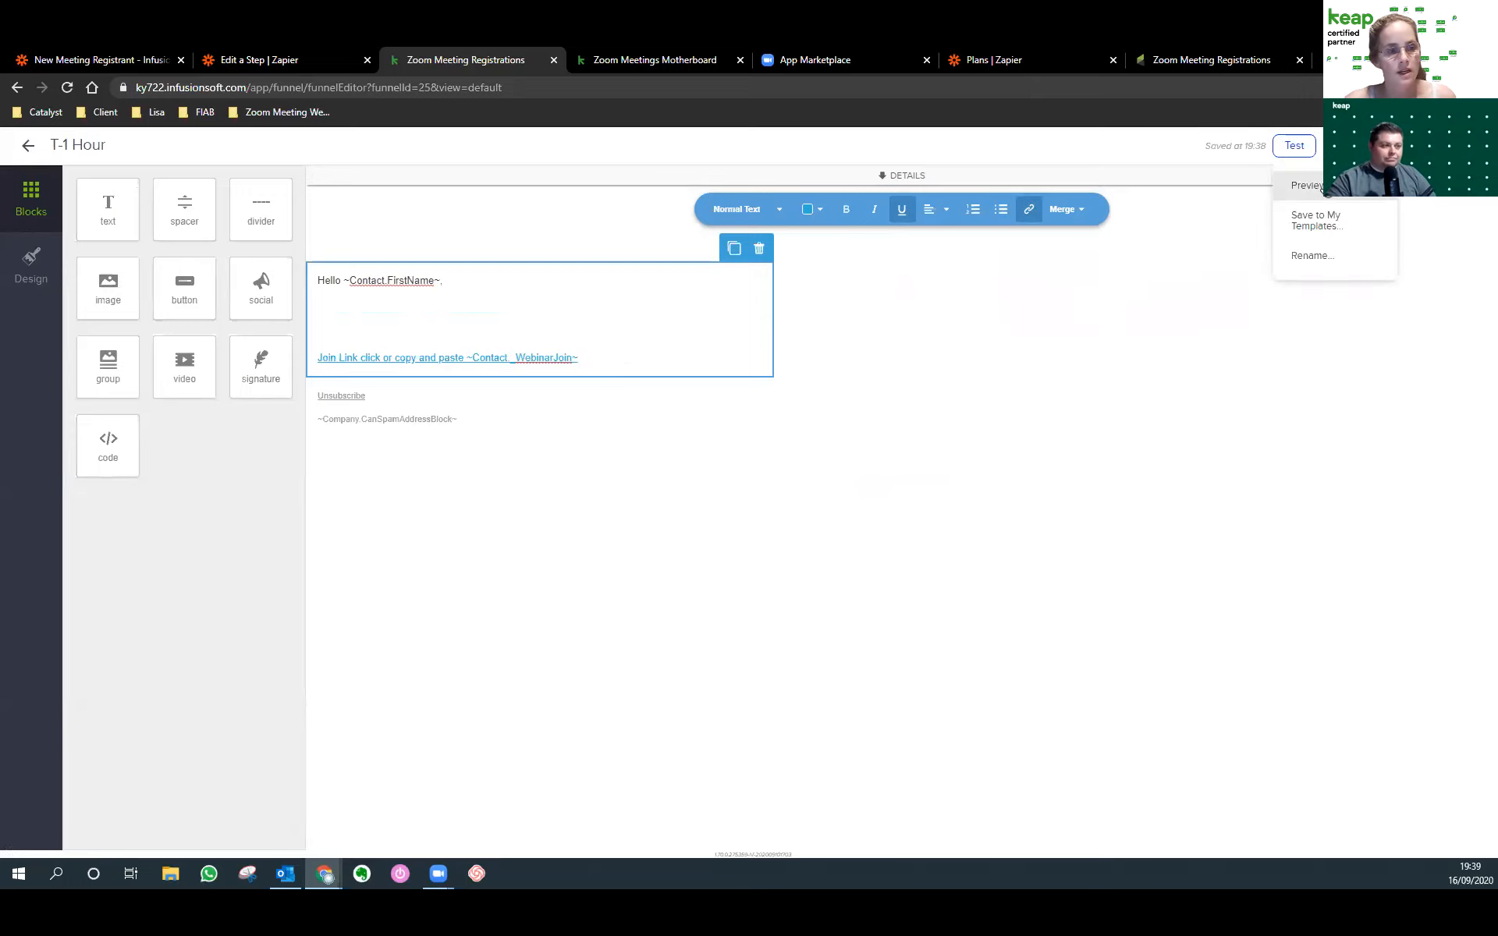
pyautogui.click(1319, 187)
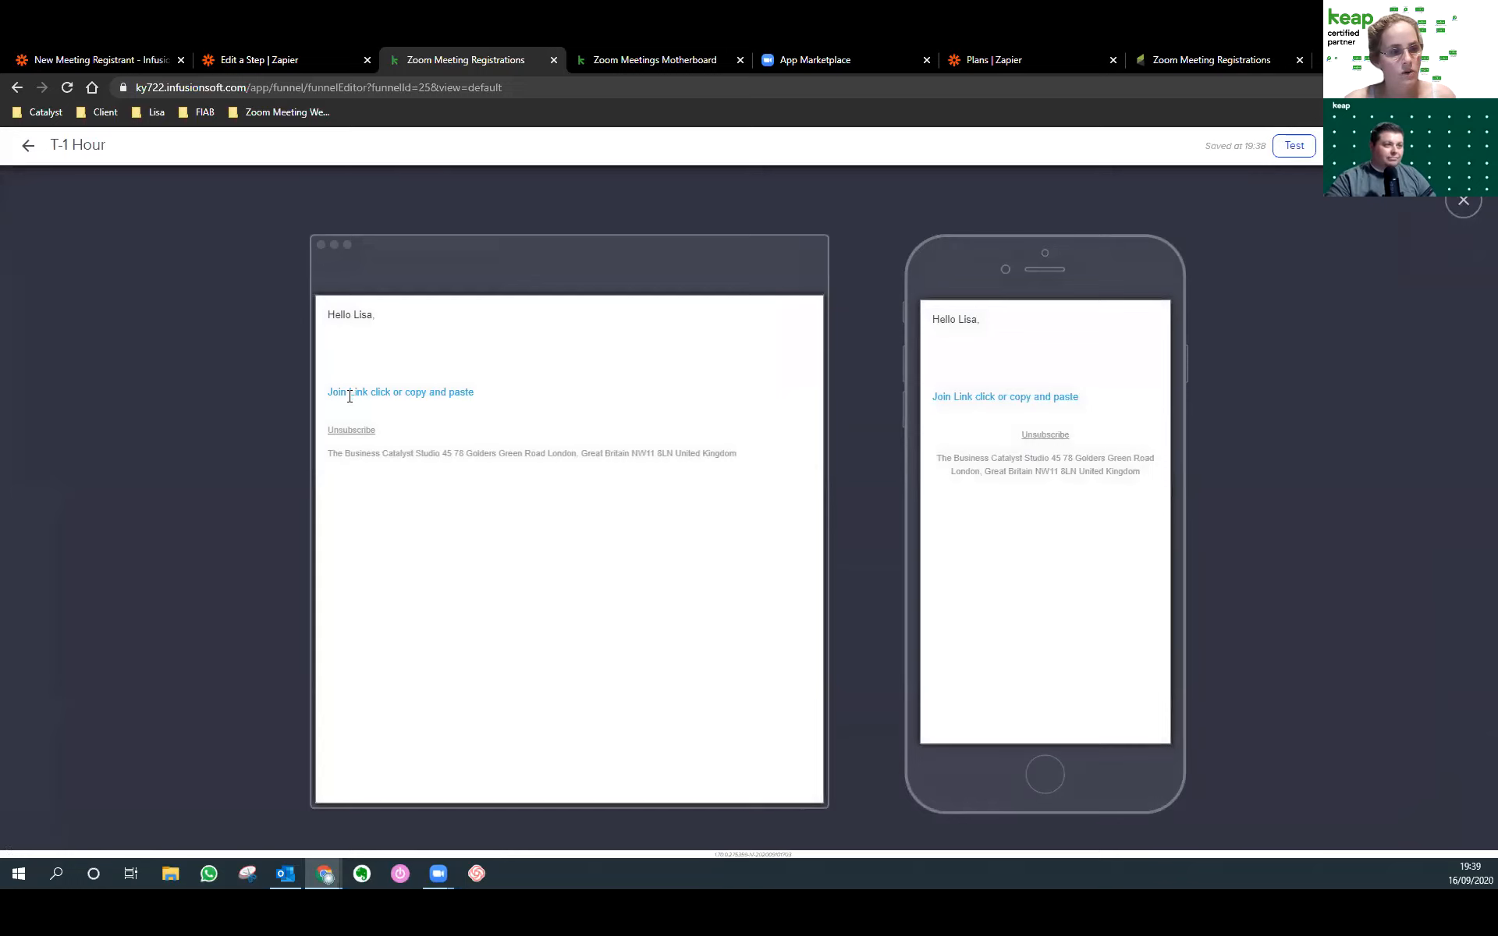
pyautogui.click(1470, 208)
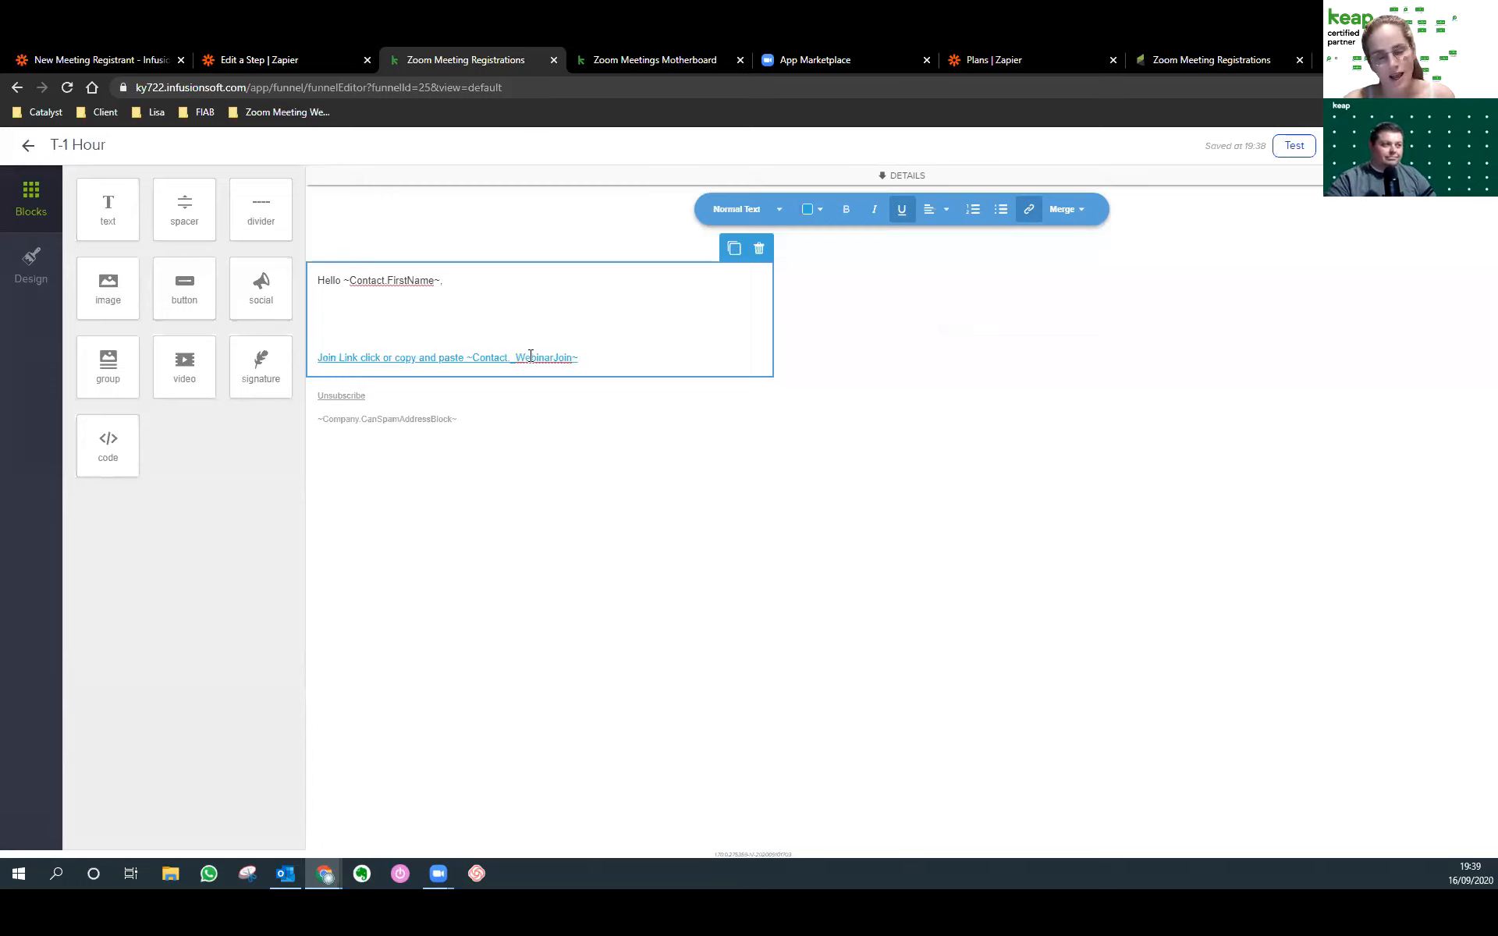
pyautogui.click(29, 147)
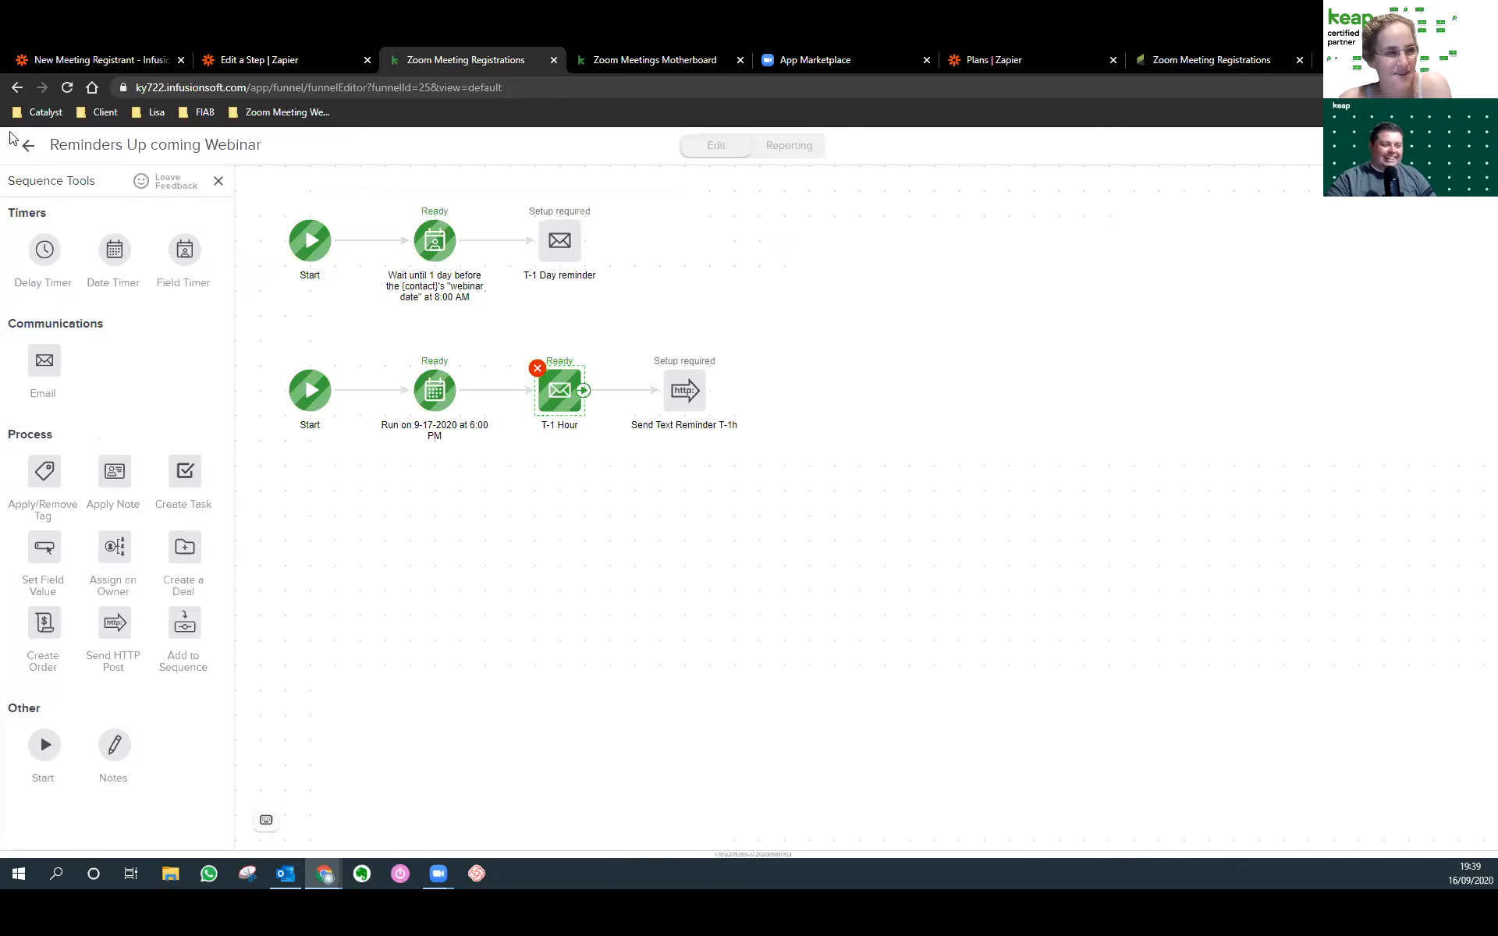
# Review the Clicked Join link goal's T-1 Hour link and the decision diamond's rules.
pyautogui.click(25, 149)
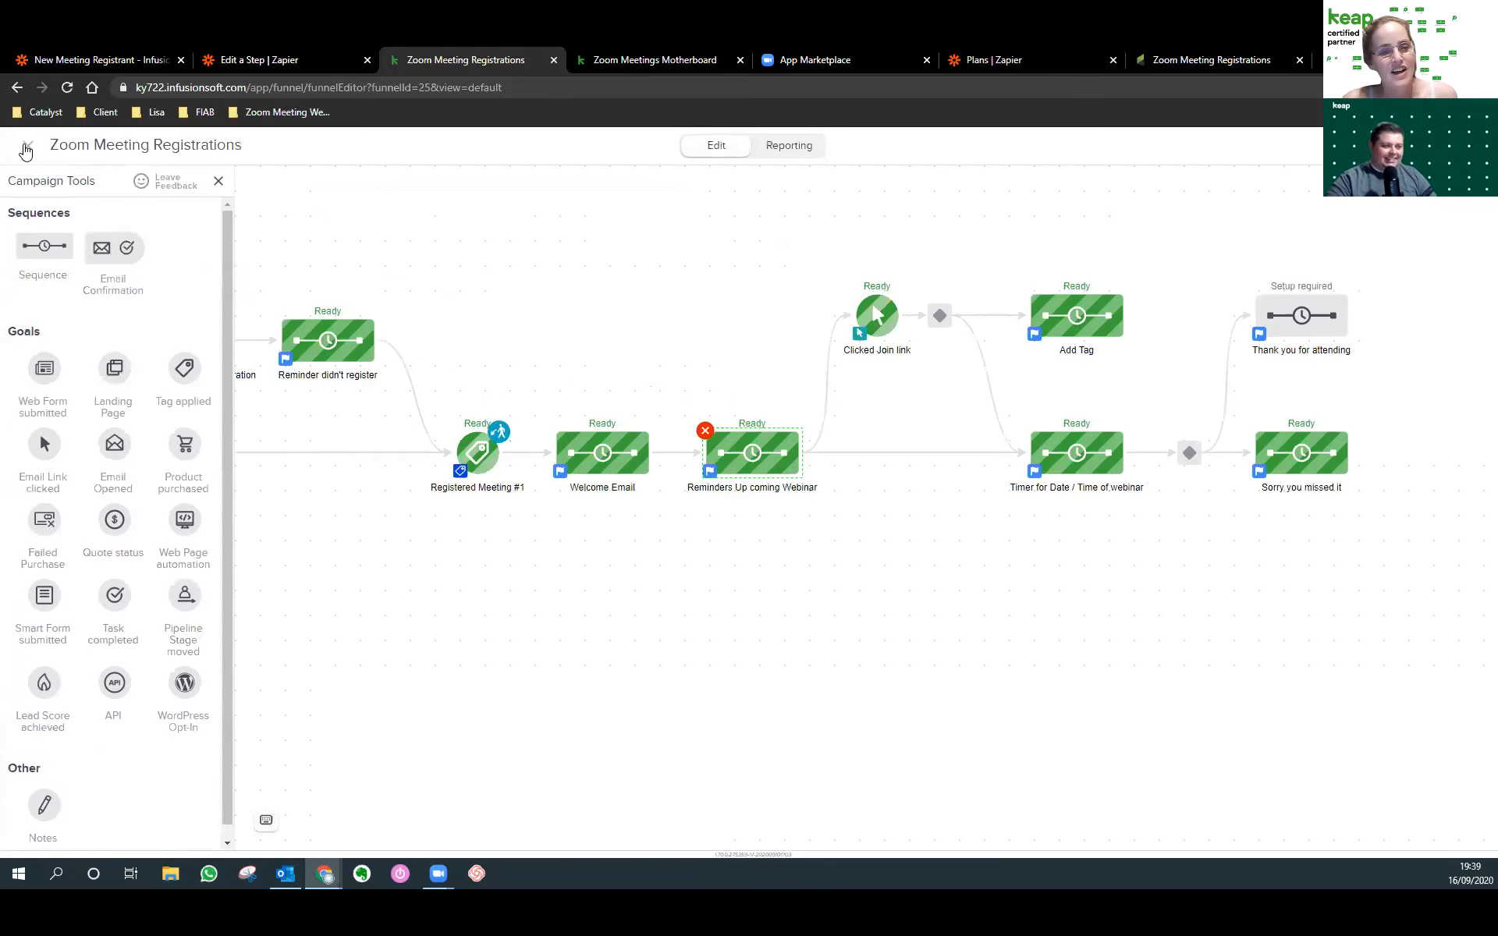
pyautogui.doubleClick(876, 333)
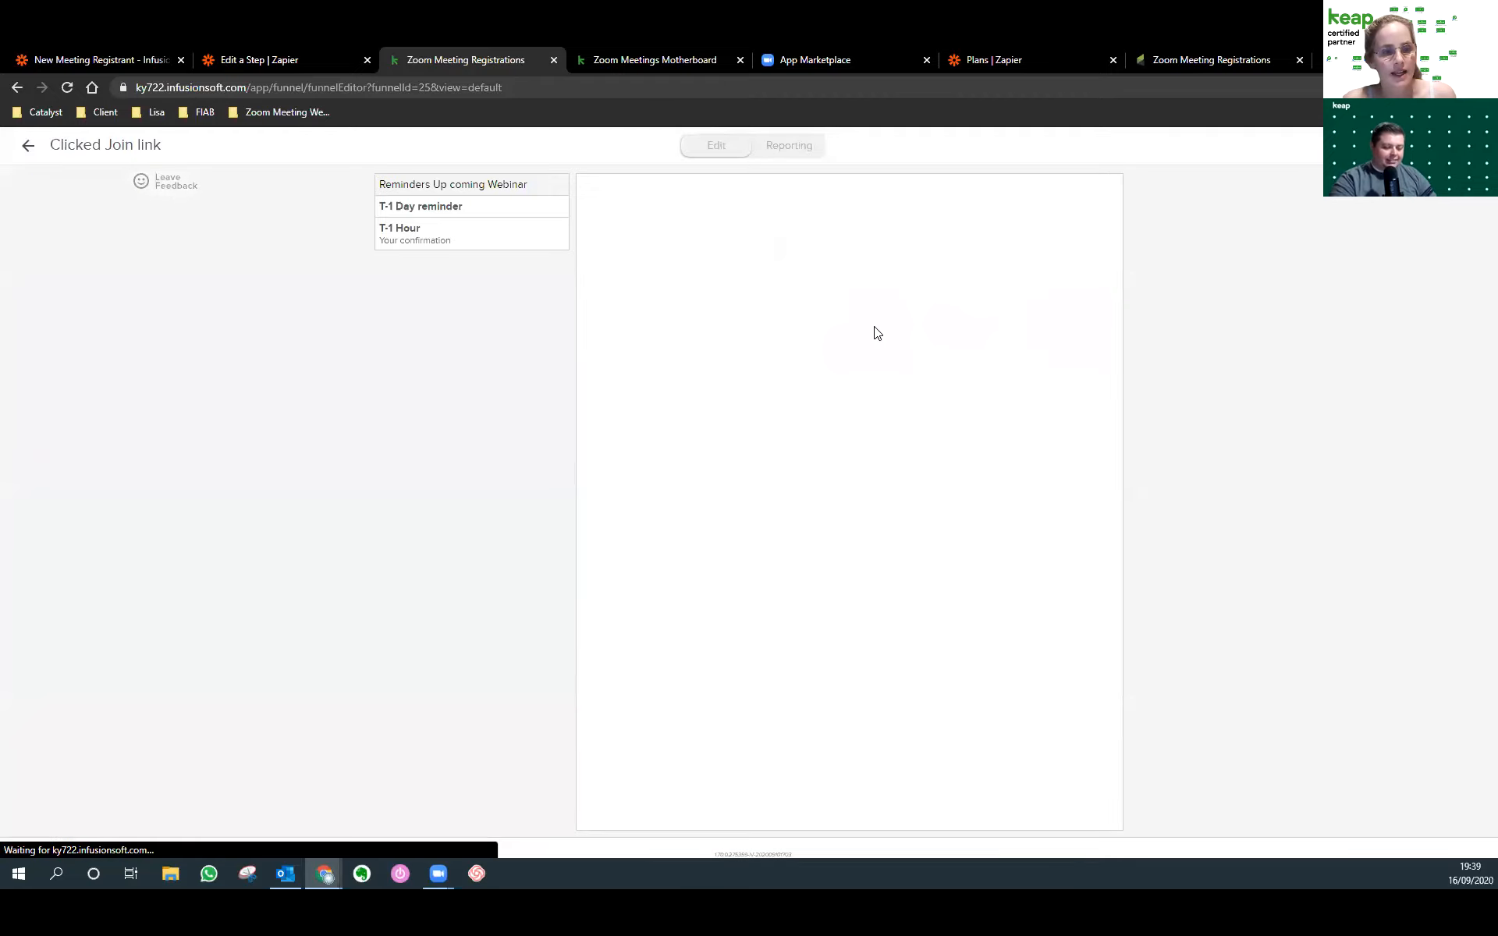
pyautogui.click(446, 244)
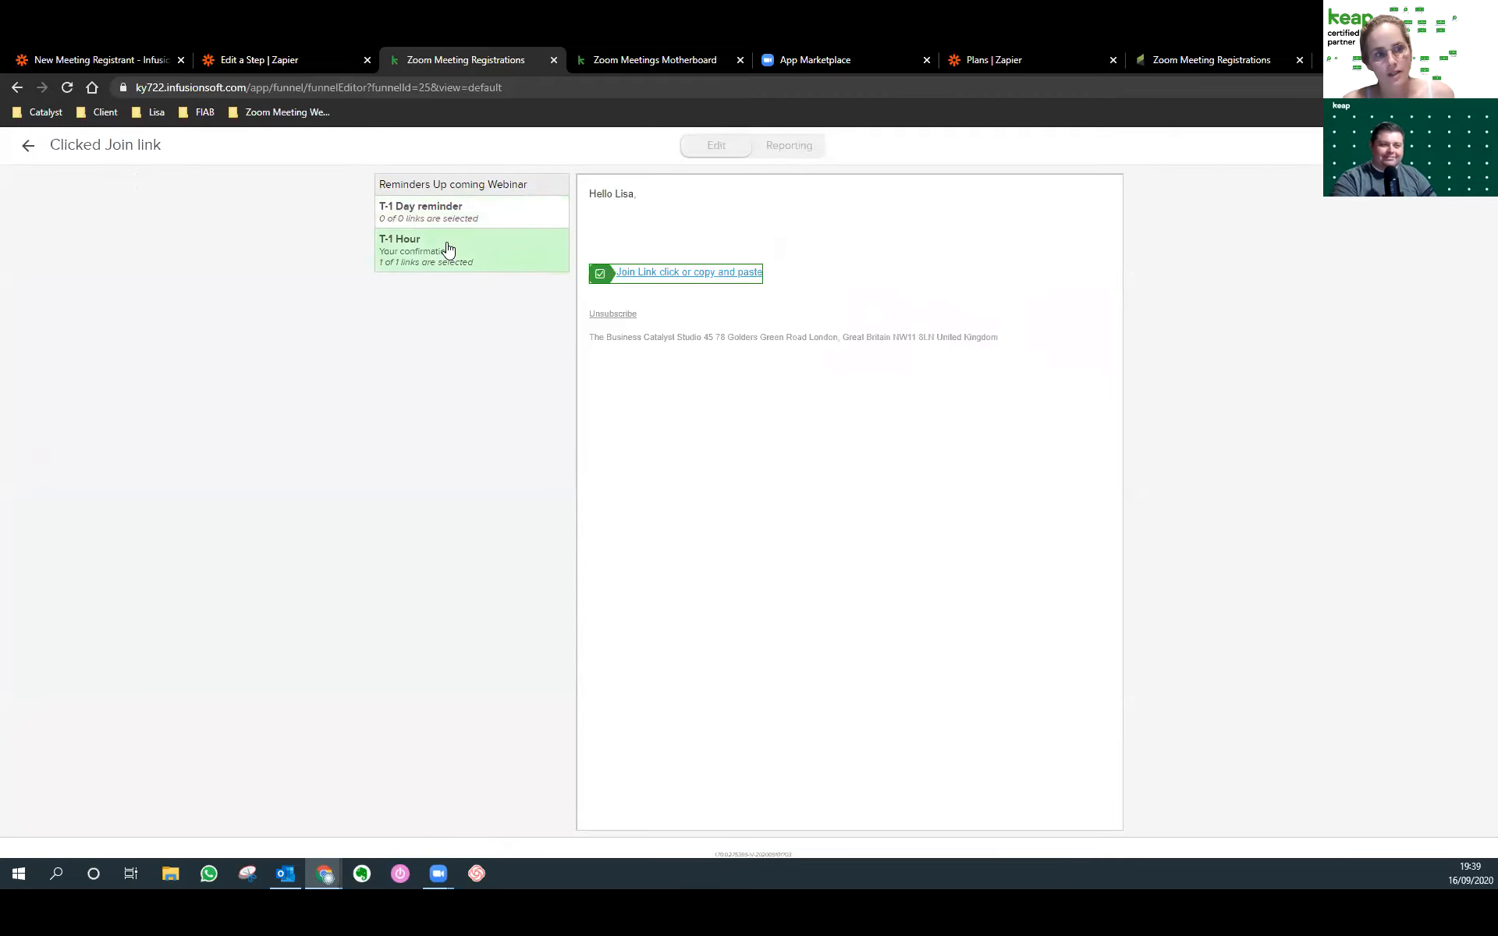
pyautogui.click(27, 147)
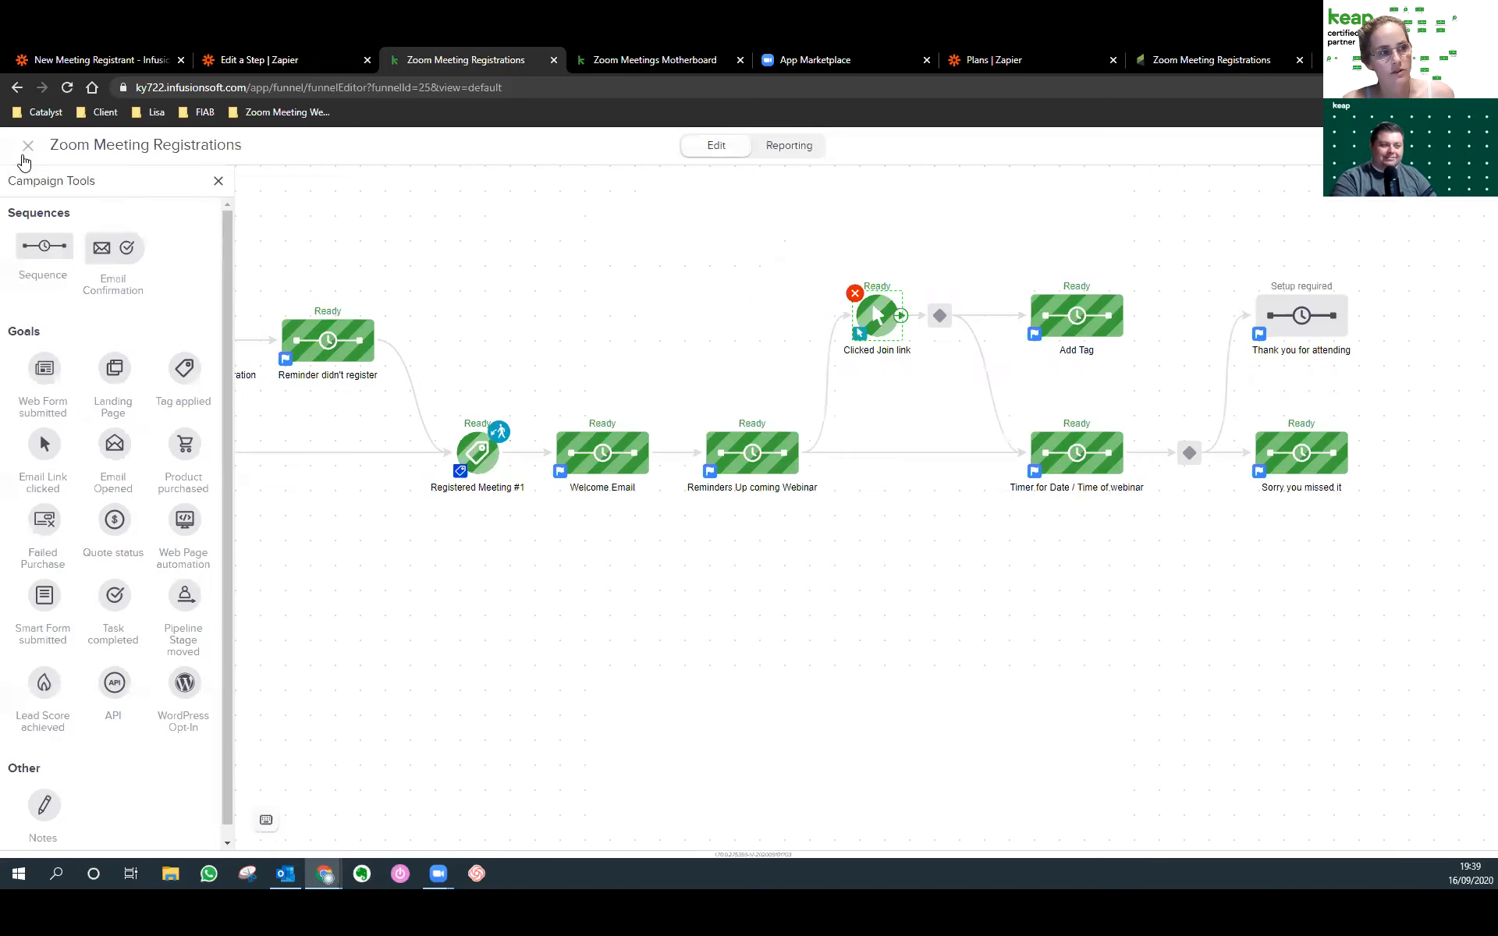
pyautogui.click(940, 316)
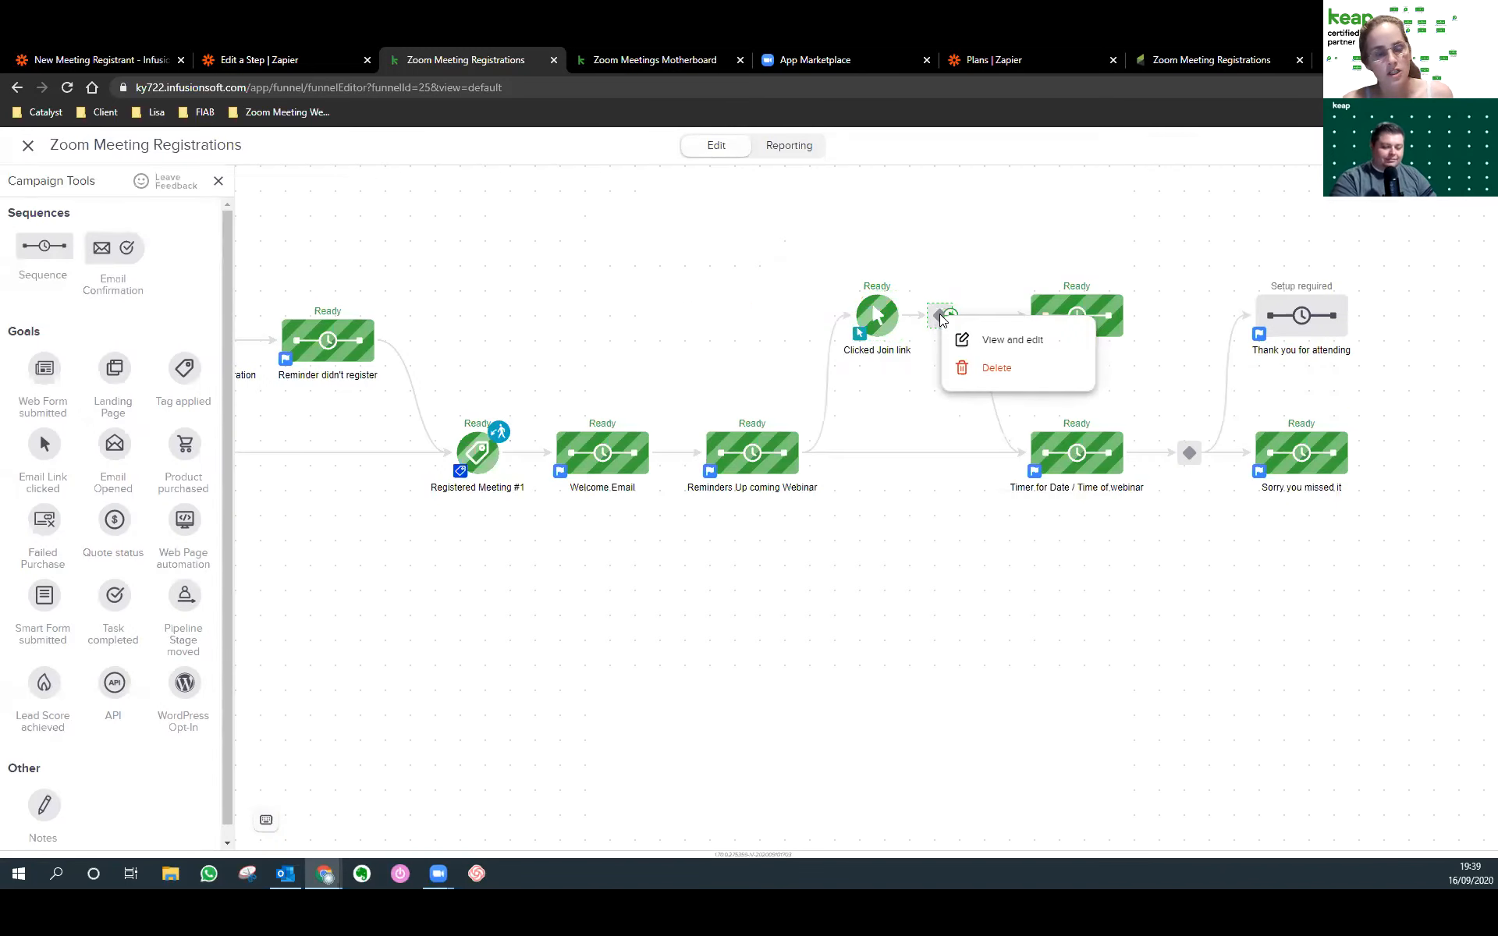
pyautogui.click(985, 340)
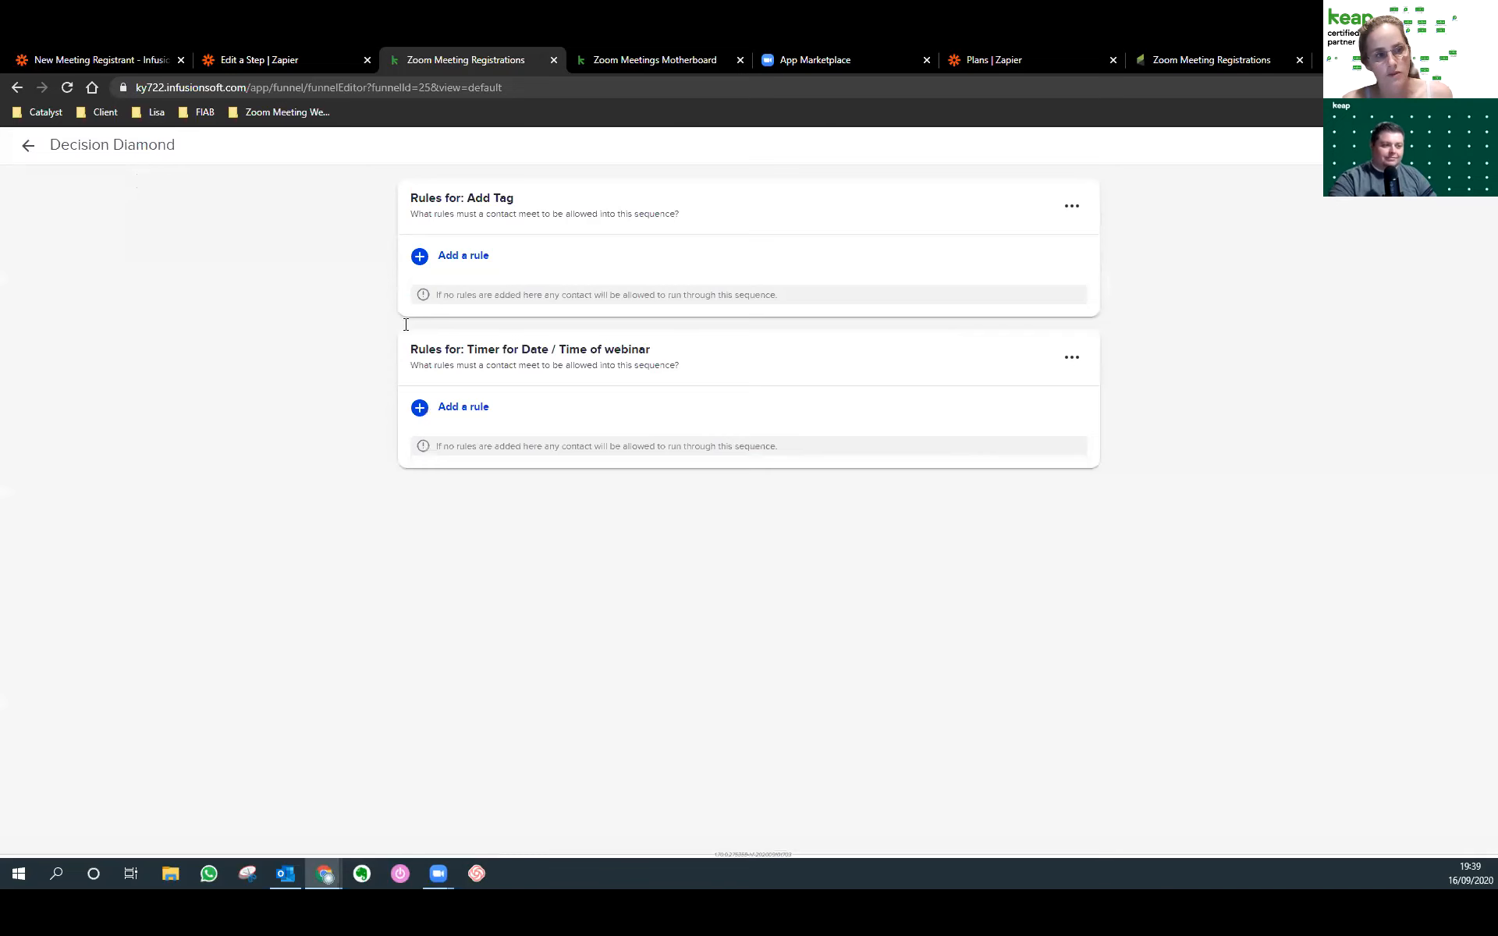
pyautogui.click(23, 146)
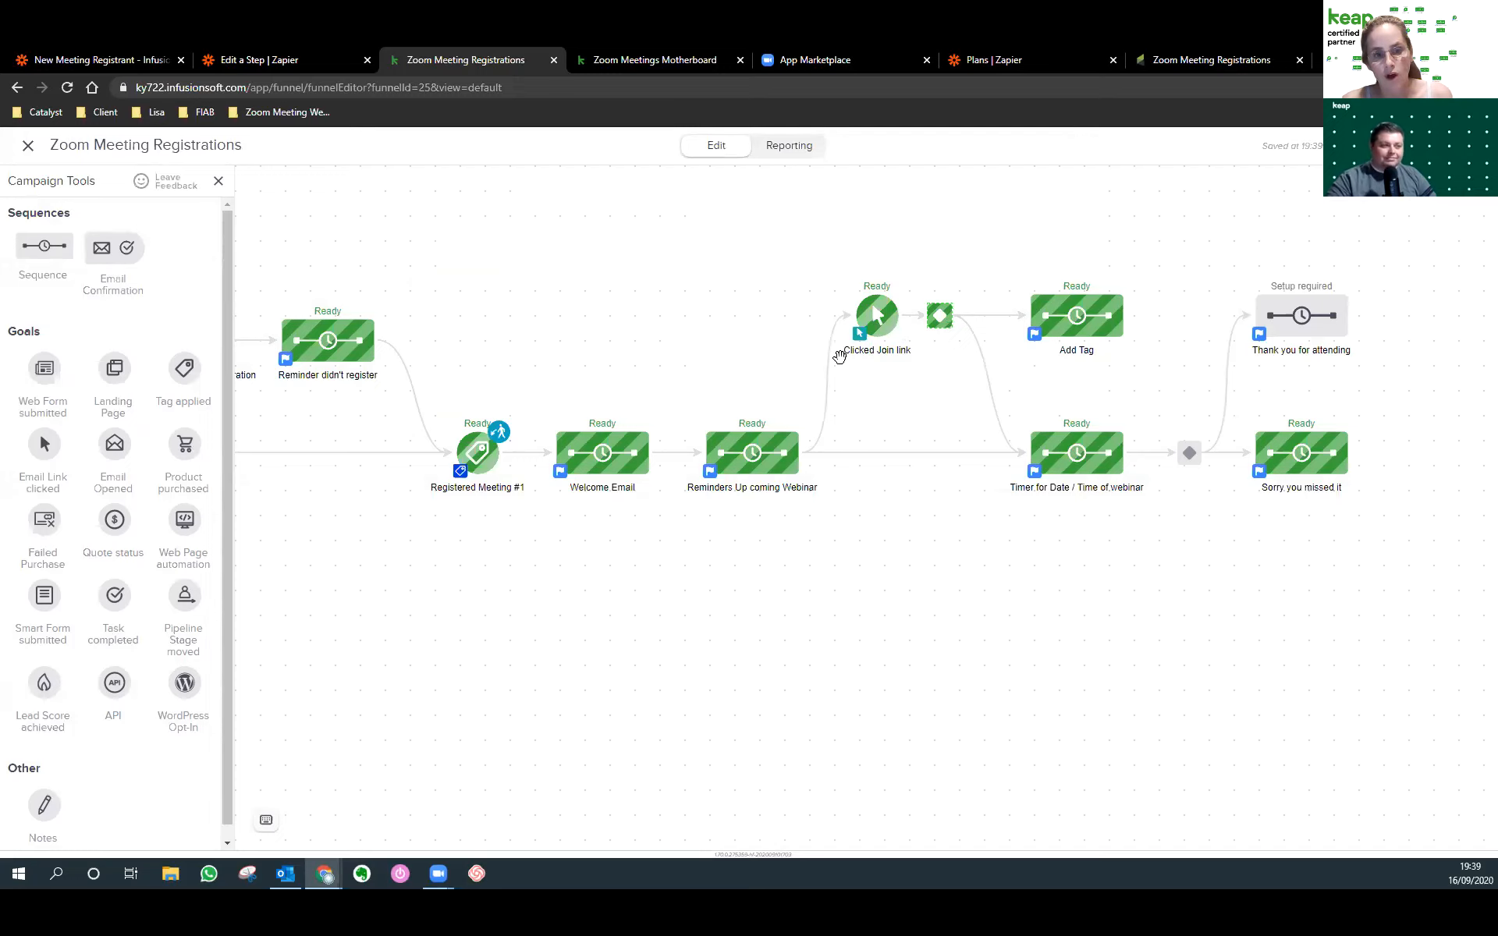
# Open the Apply/Remove Tag step inside the Add Tag sequence.
pyautogui.rightClick(1055, 301)
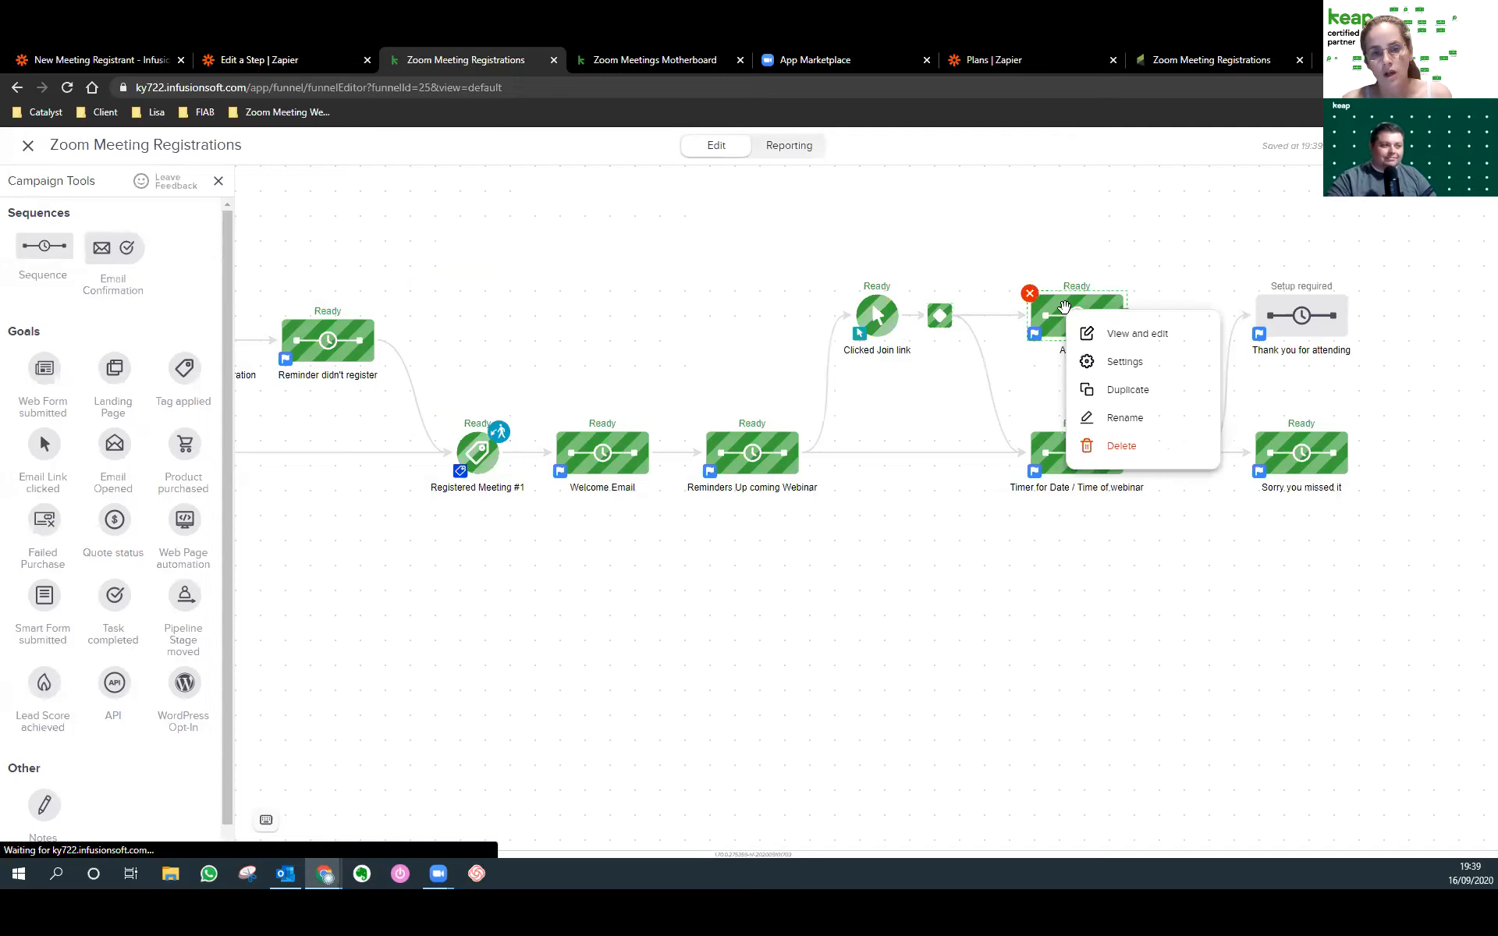
pyautogui.click(1065, 307)
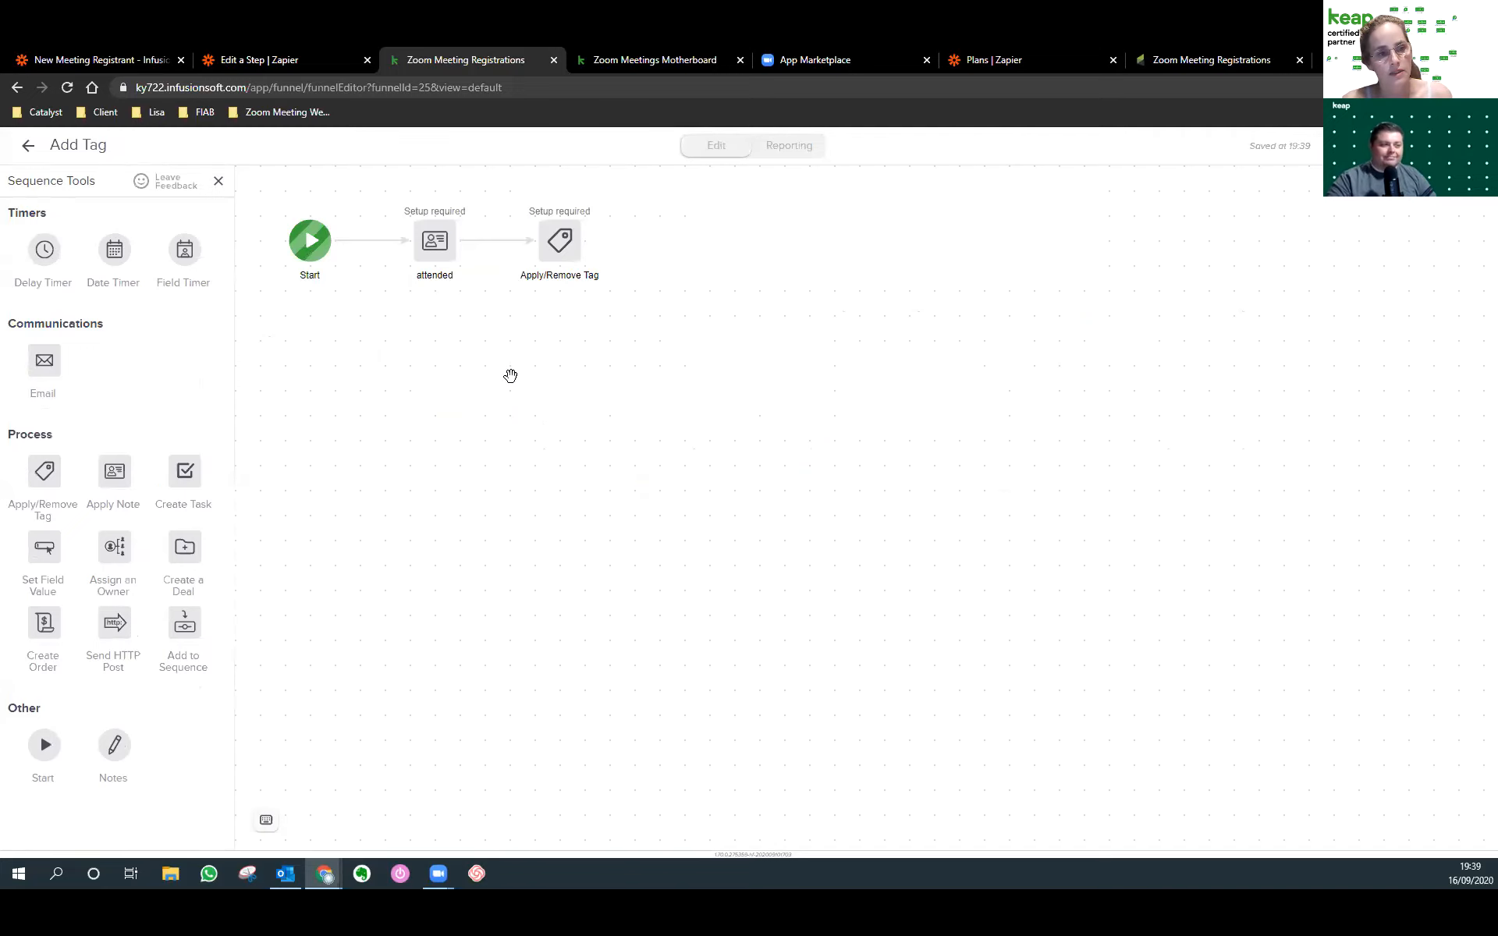
pyautogui.rightClick(437, 241)
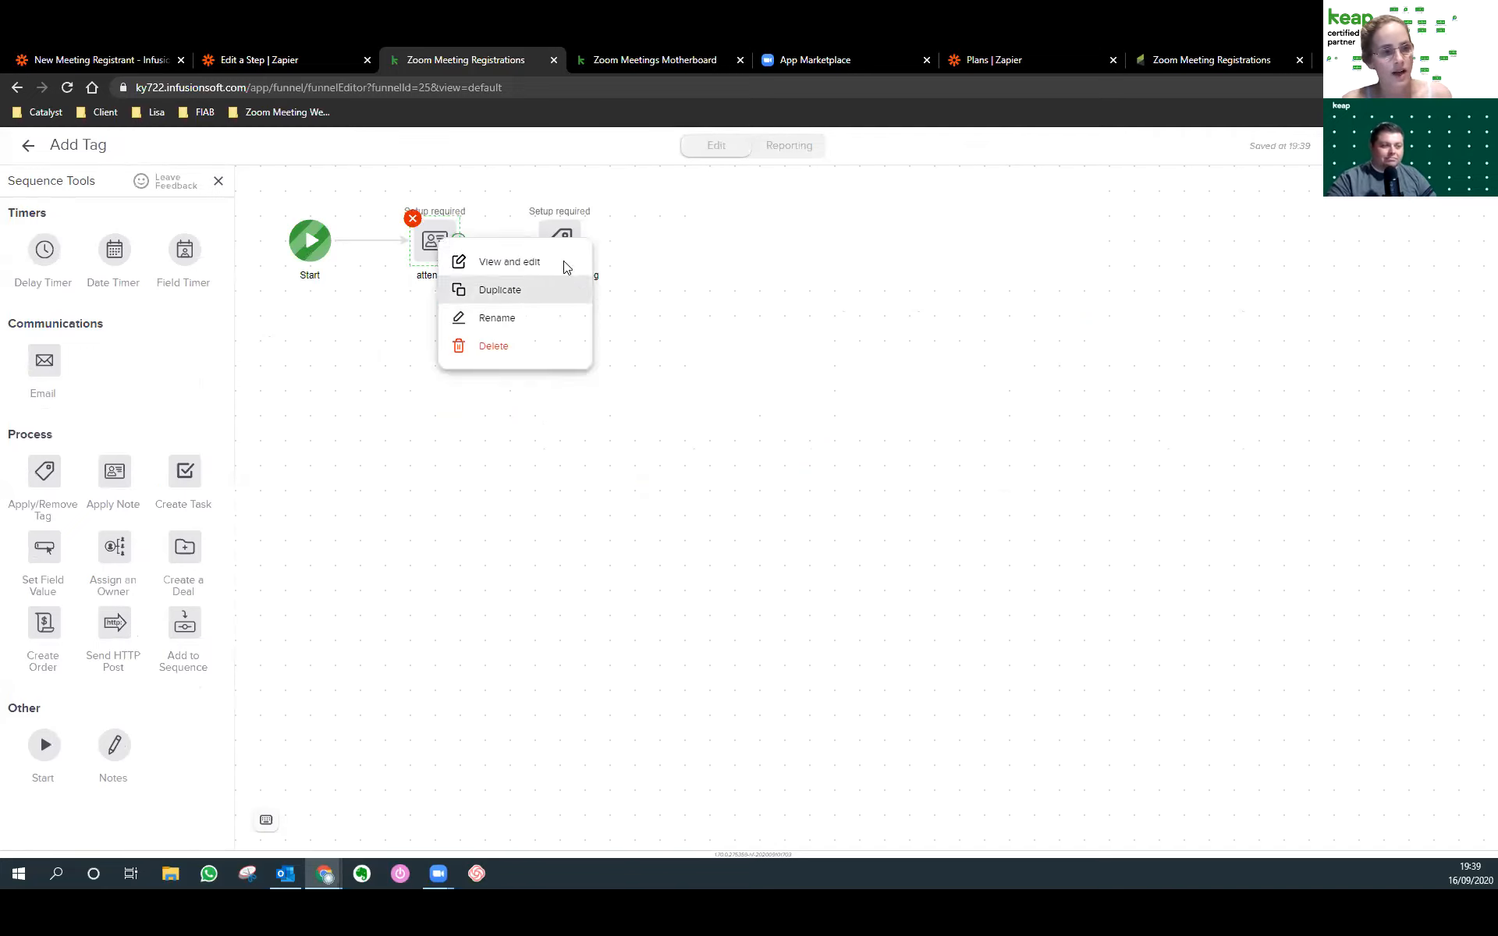
pyautogui.click(560, 240)
pyautogui.doubleClick(559, 240)
# Search 'att', apply the 00 Campaign Triggers -> Meeting #1 Attended tag, and save.
pyautogui.click(727, 502)
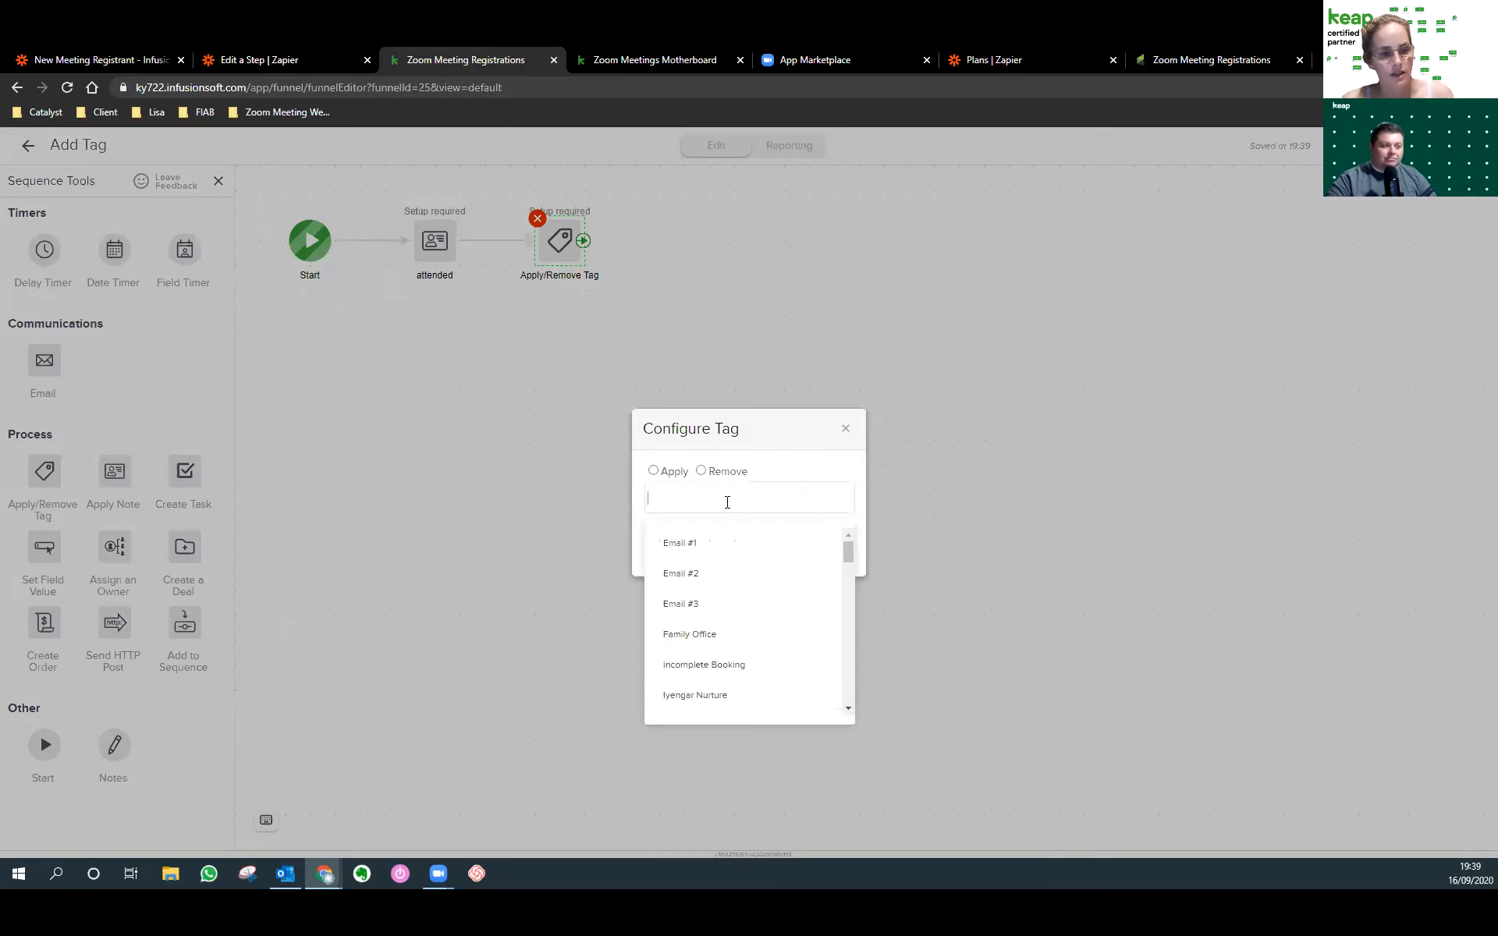
pyautogui.click(665, 495)
pyautogui.click(666, 495)
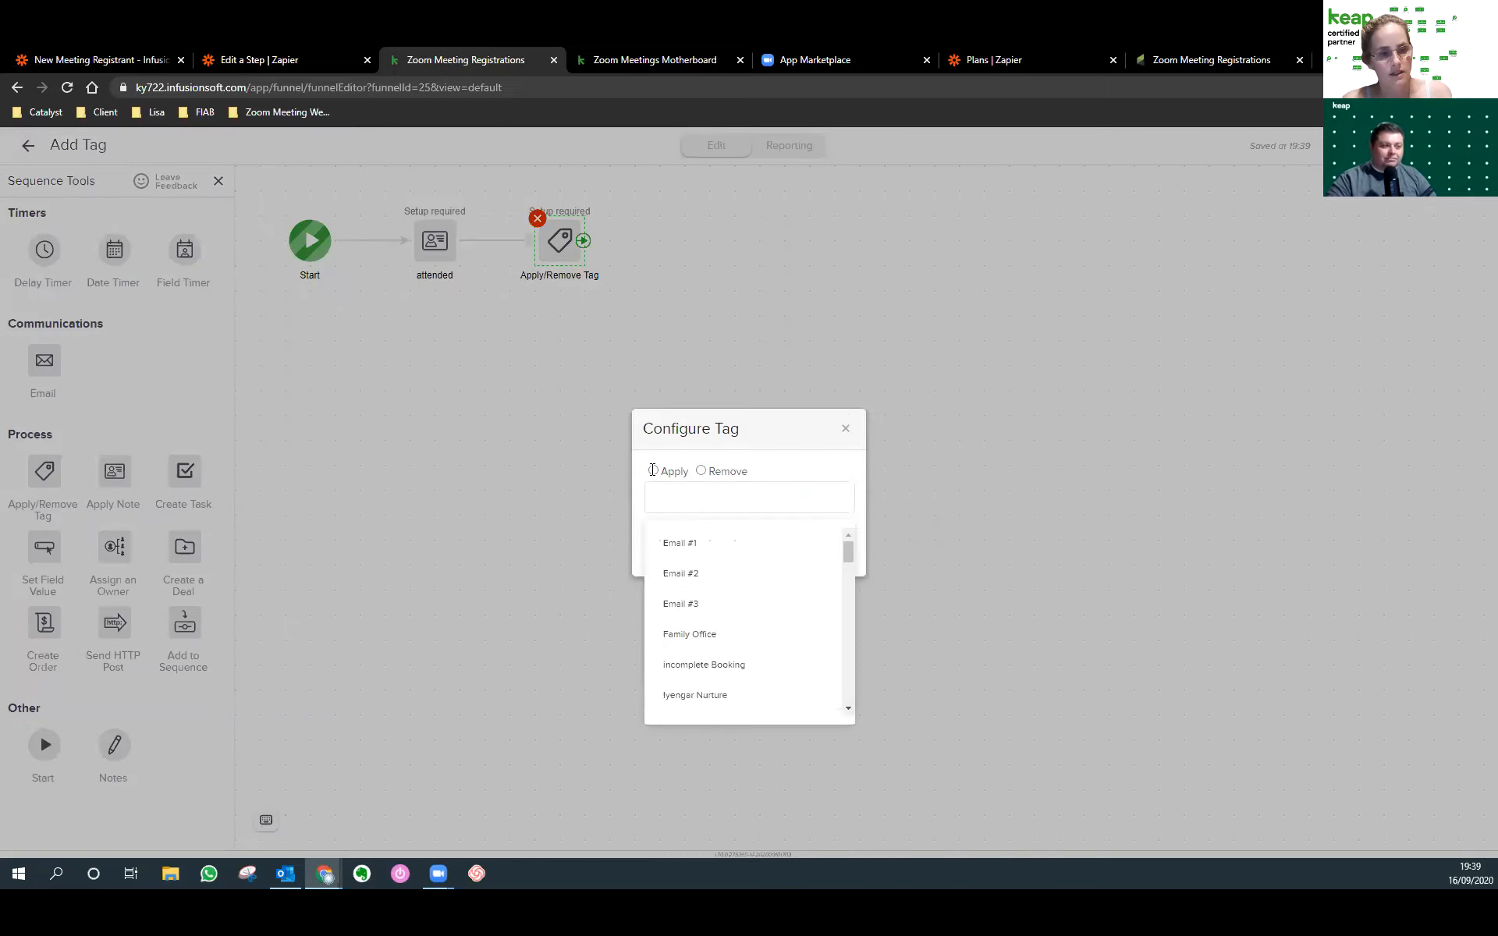
pyautogui.write('atte')
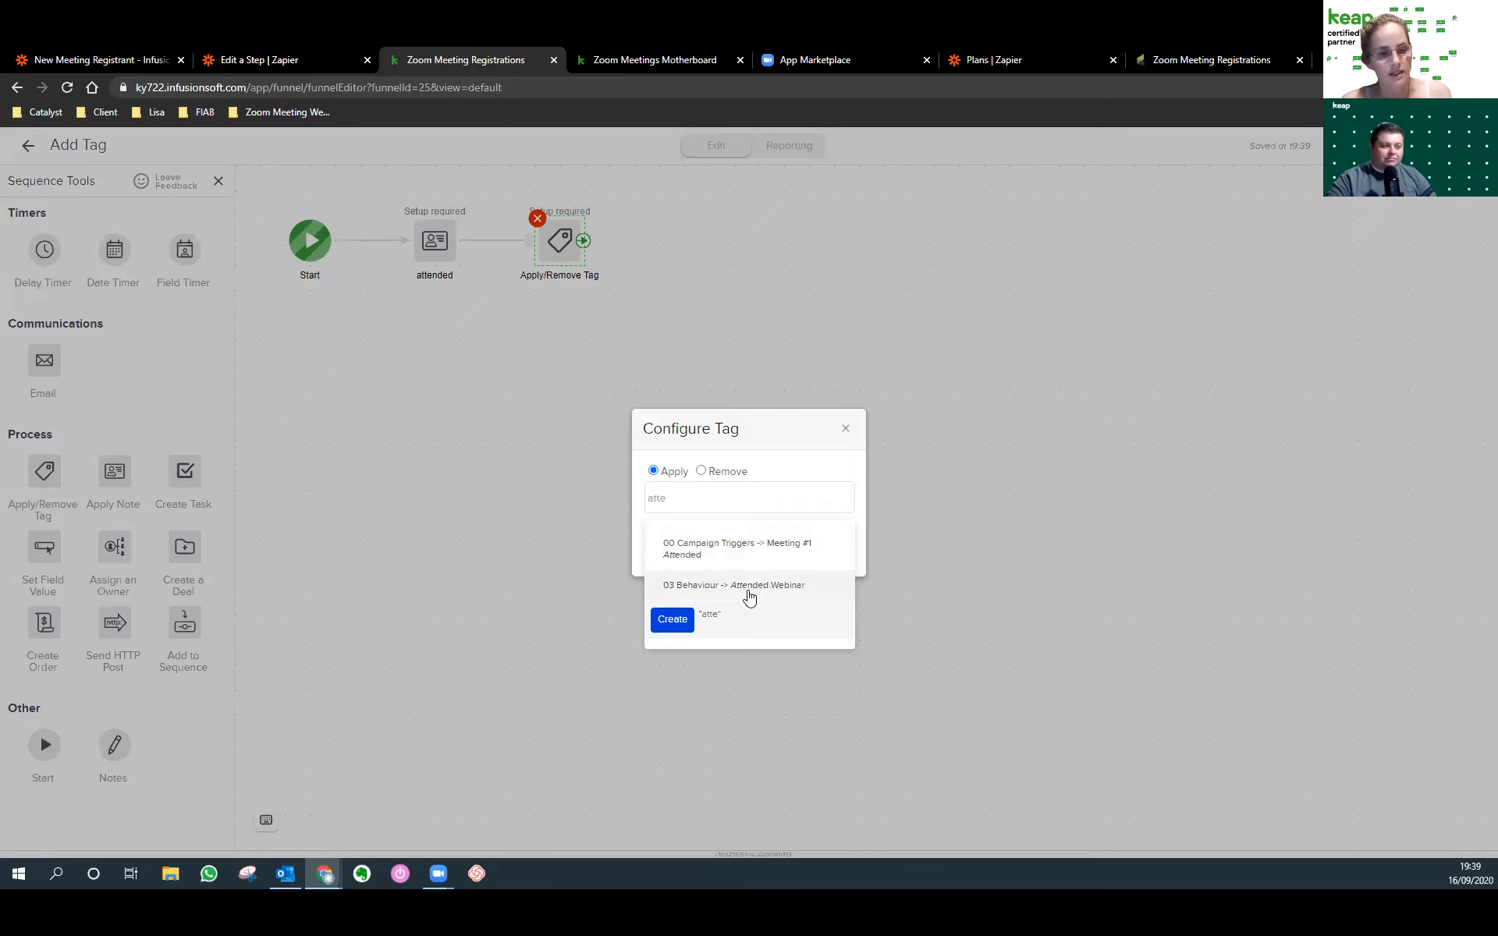
pyautogui.click(721, 557)
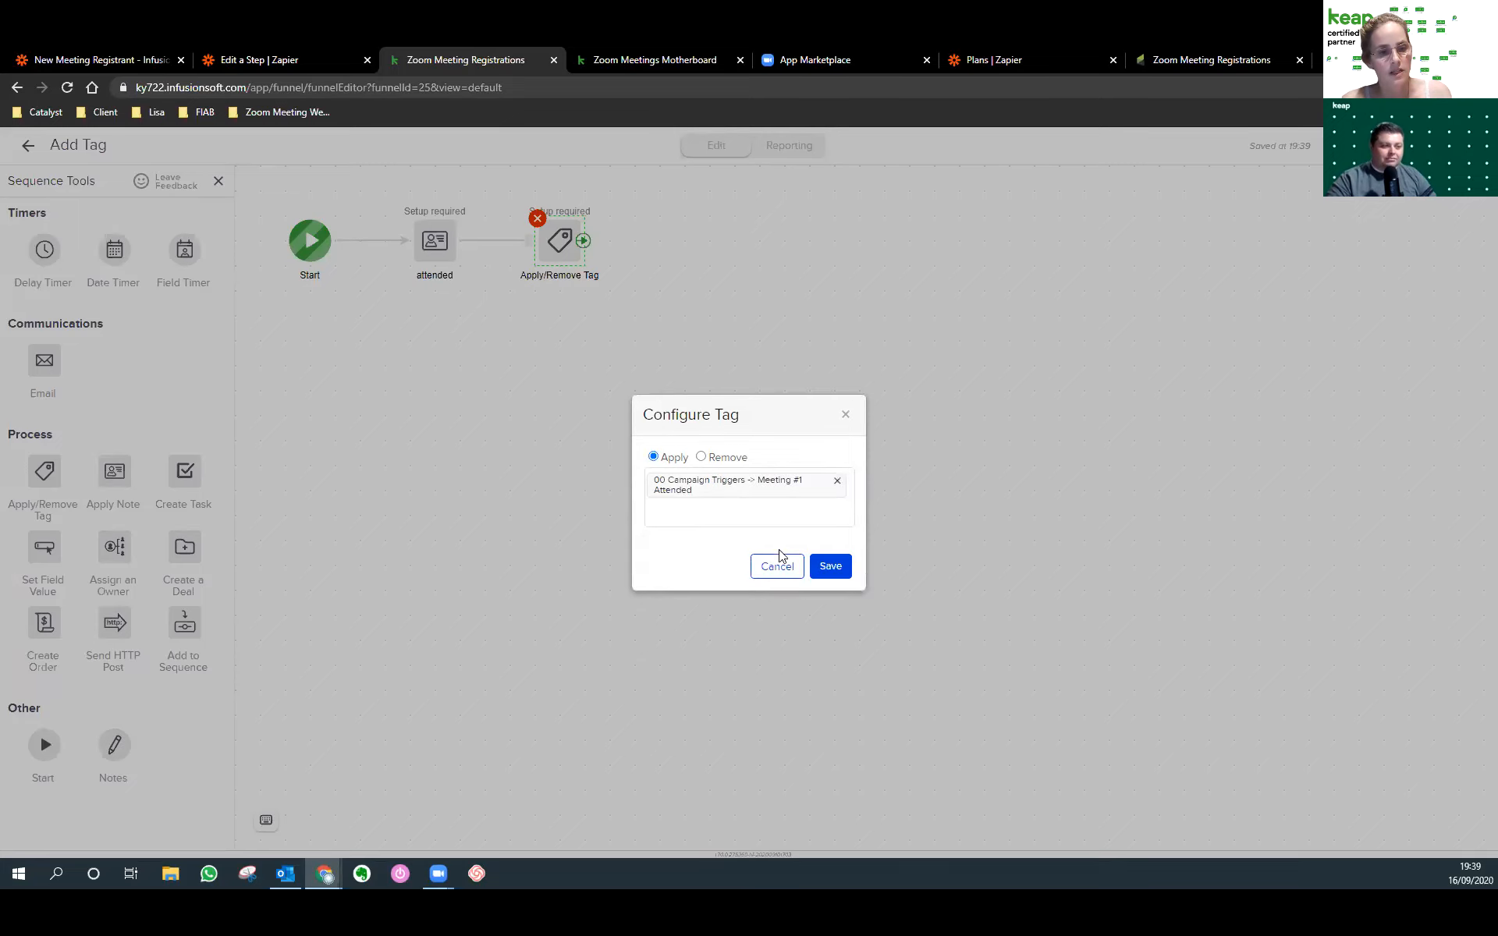
pyautogui.click(814, 563)
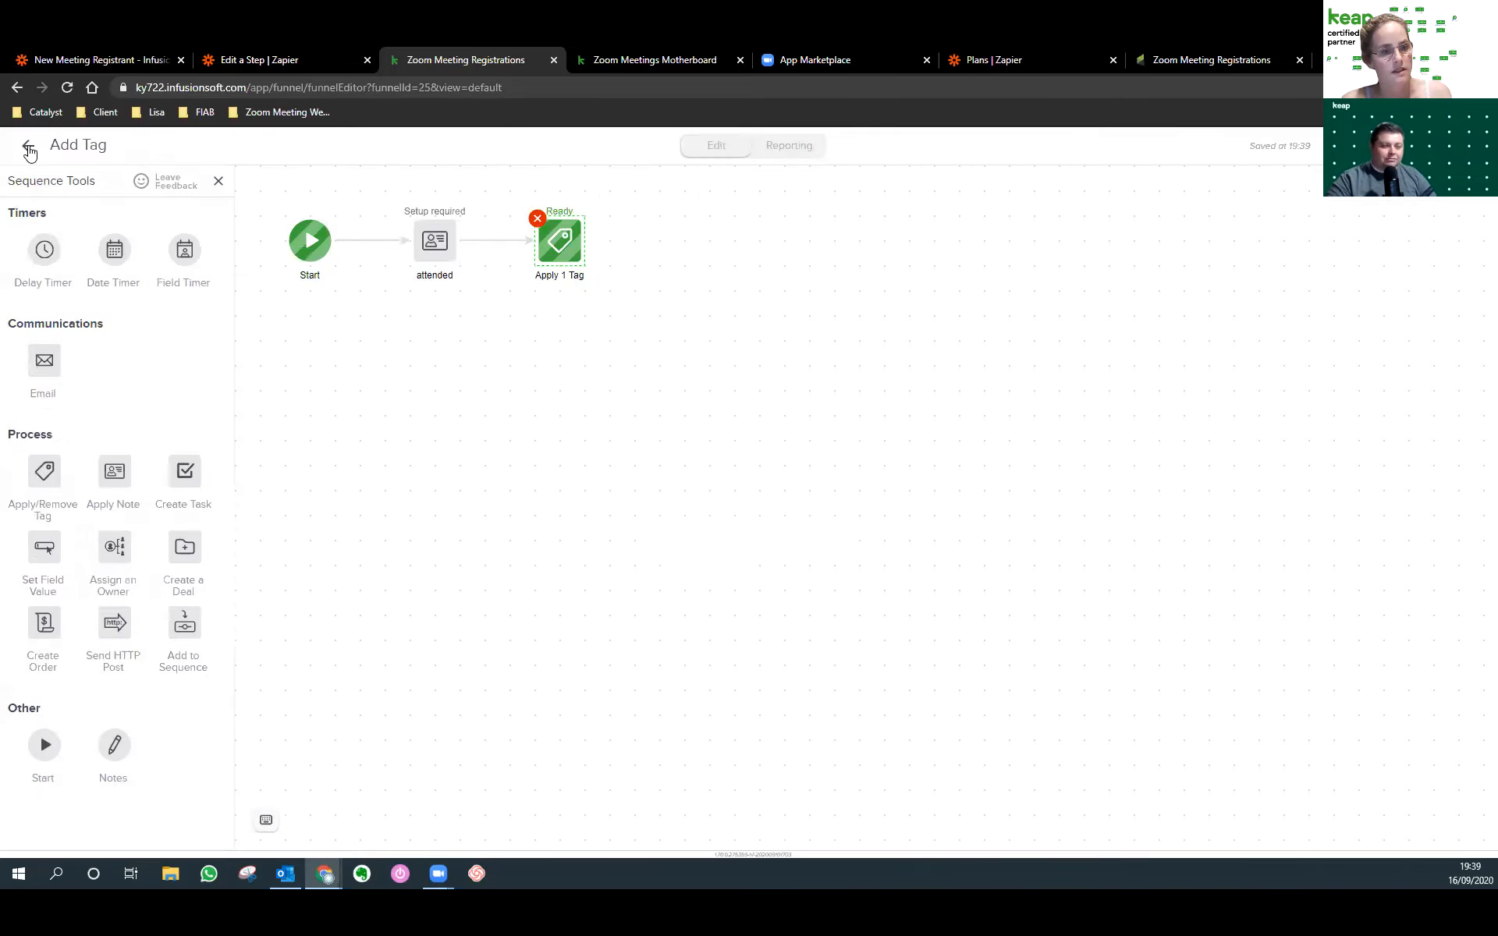
pyautogui.click(29, 150)
pyautogui.doubleClick(1070, 453)
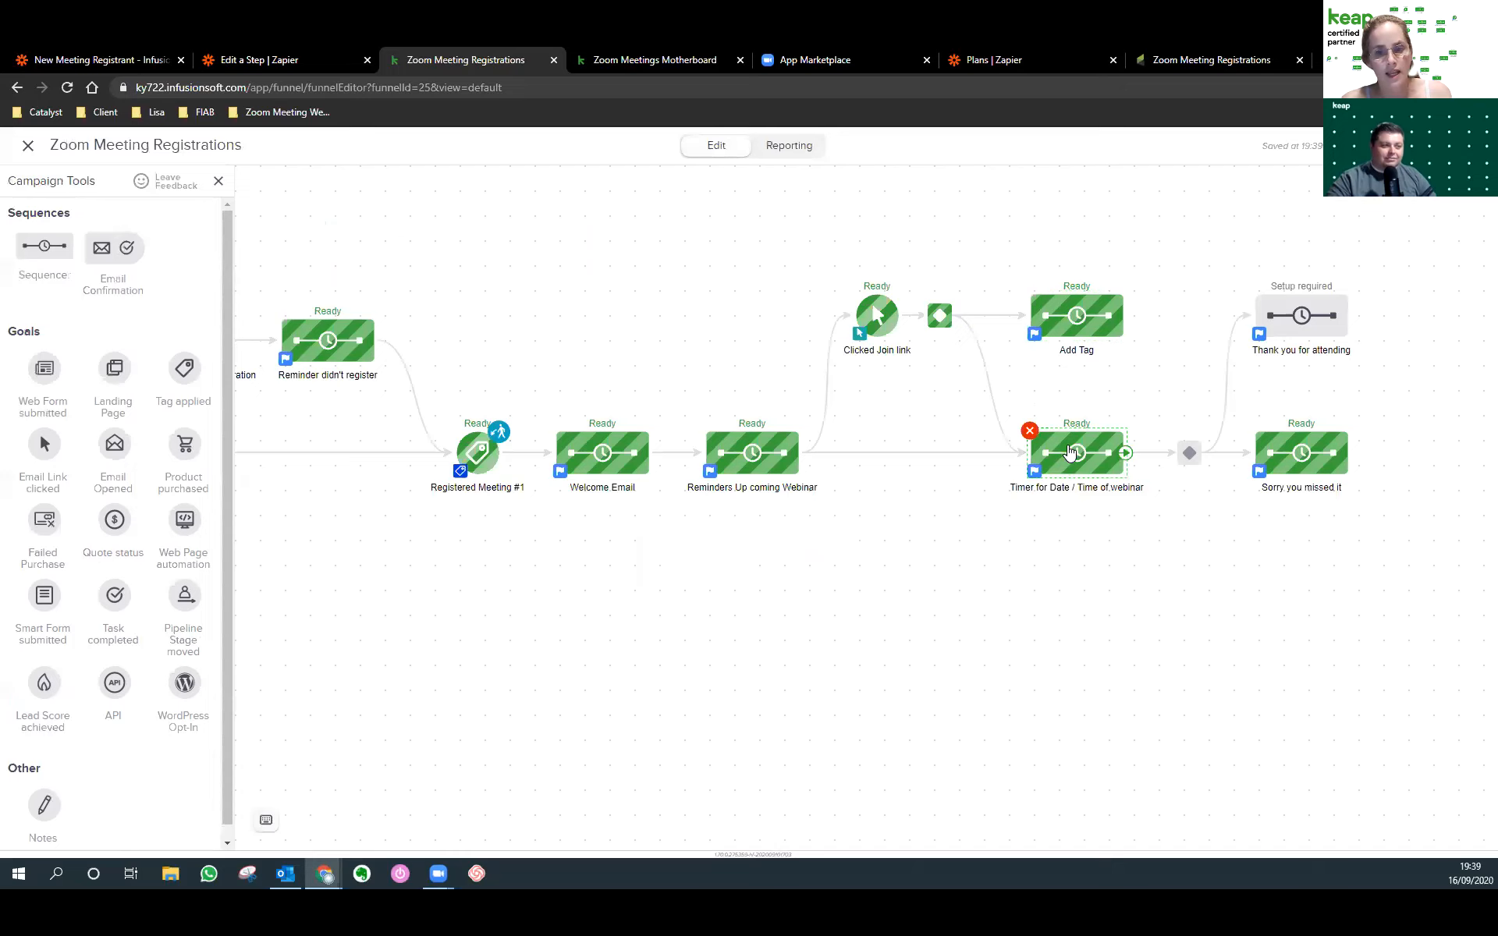
# Set the date timer to 09-17-2020 at 8:00 PM, then add a second Start with a field timer.
pyautogui.click(411, 243)
pyautogui.click(412, 244)
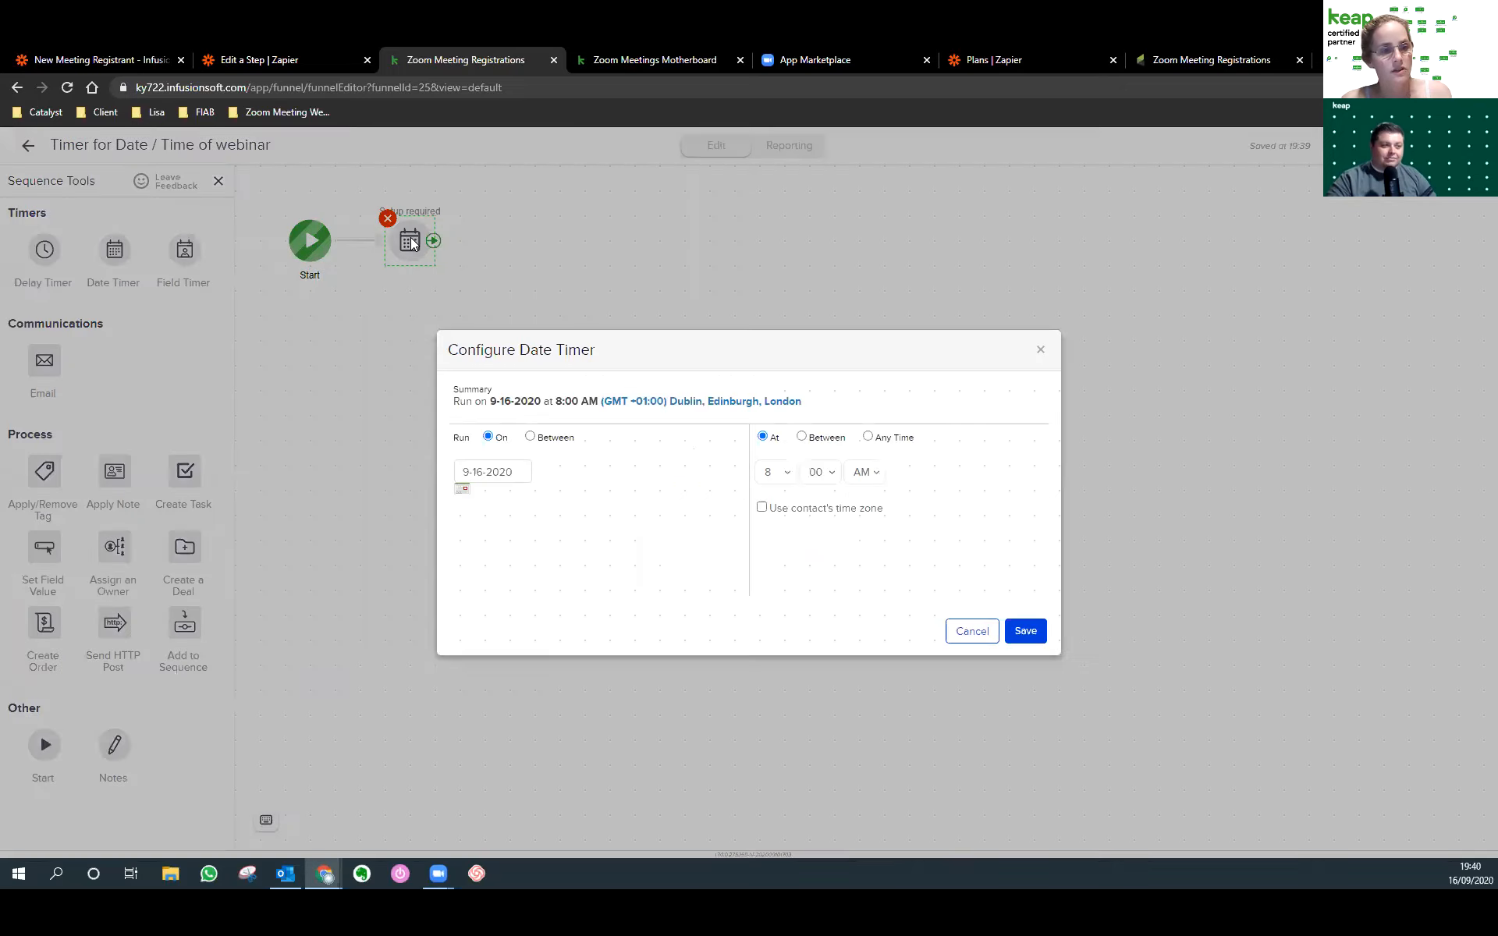
pyautogui.click(463, 492)
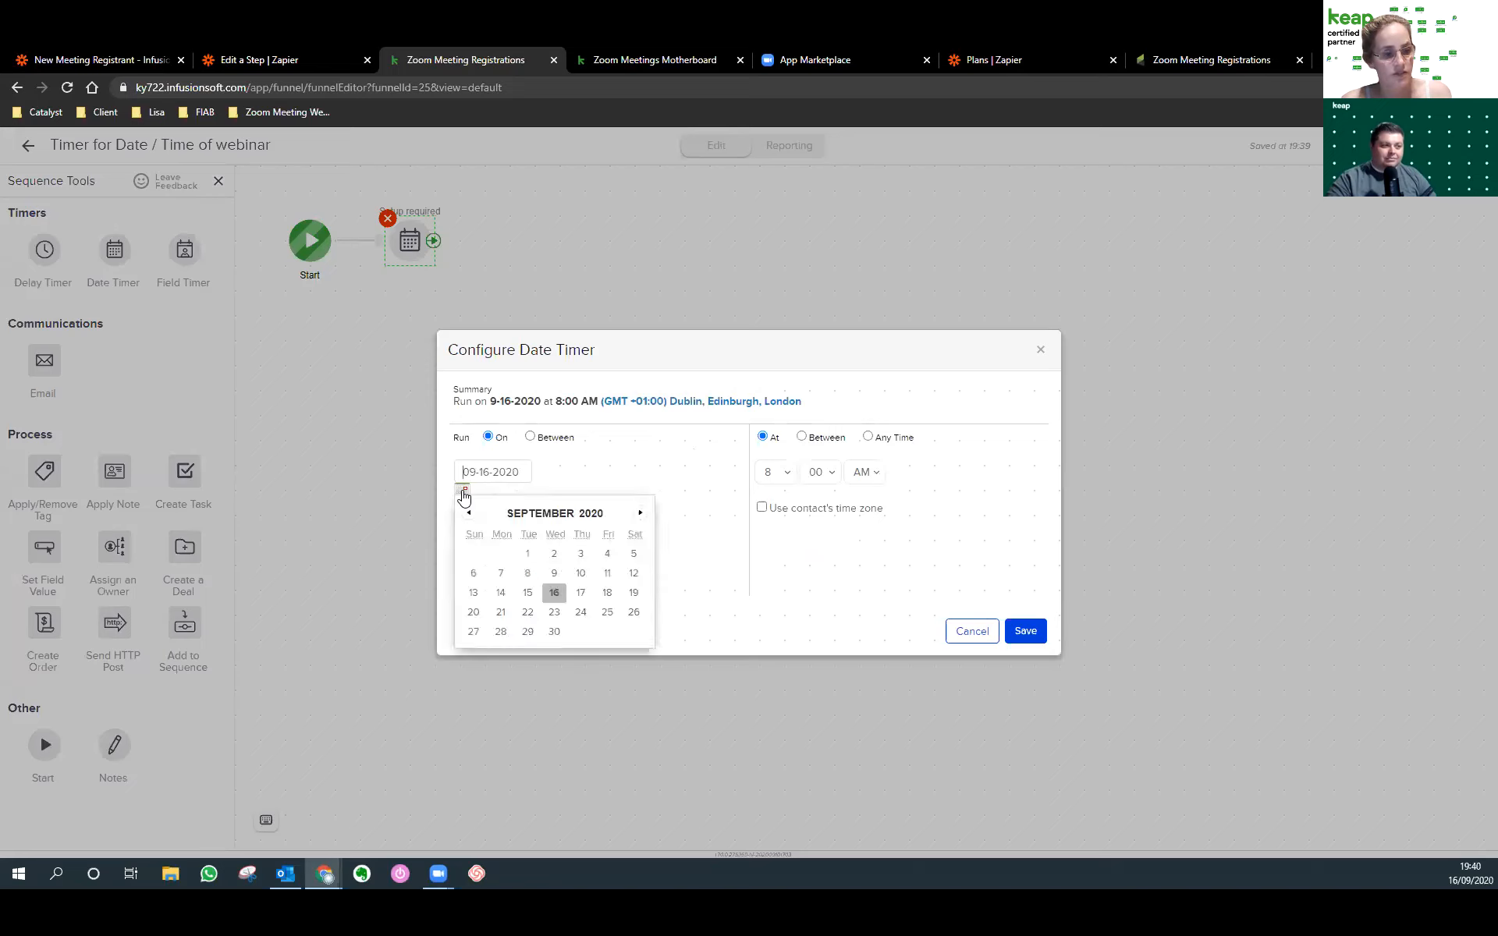
pyautogui.click(581, 595)
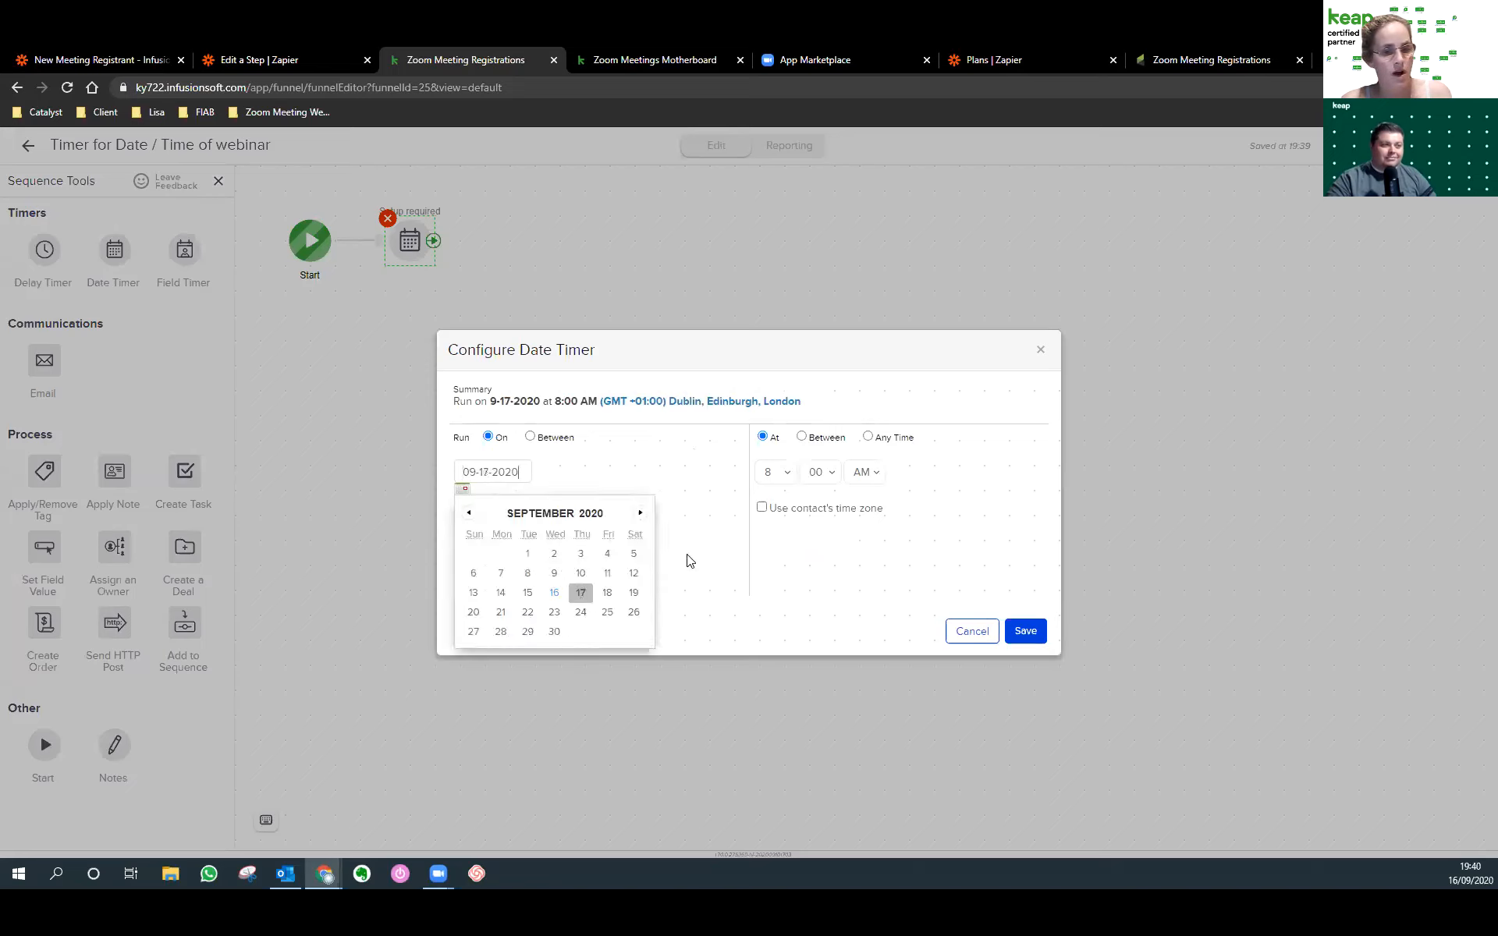
pyautogui.click(775, 472)
pyautogui.click(766, 612)
pyautogui.click(865, 472)
pyautogui.click(863, 503)
pyautogui.click(1025, 630)
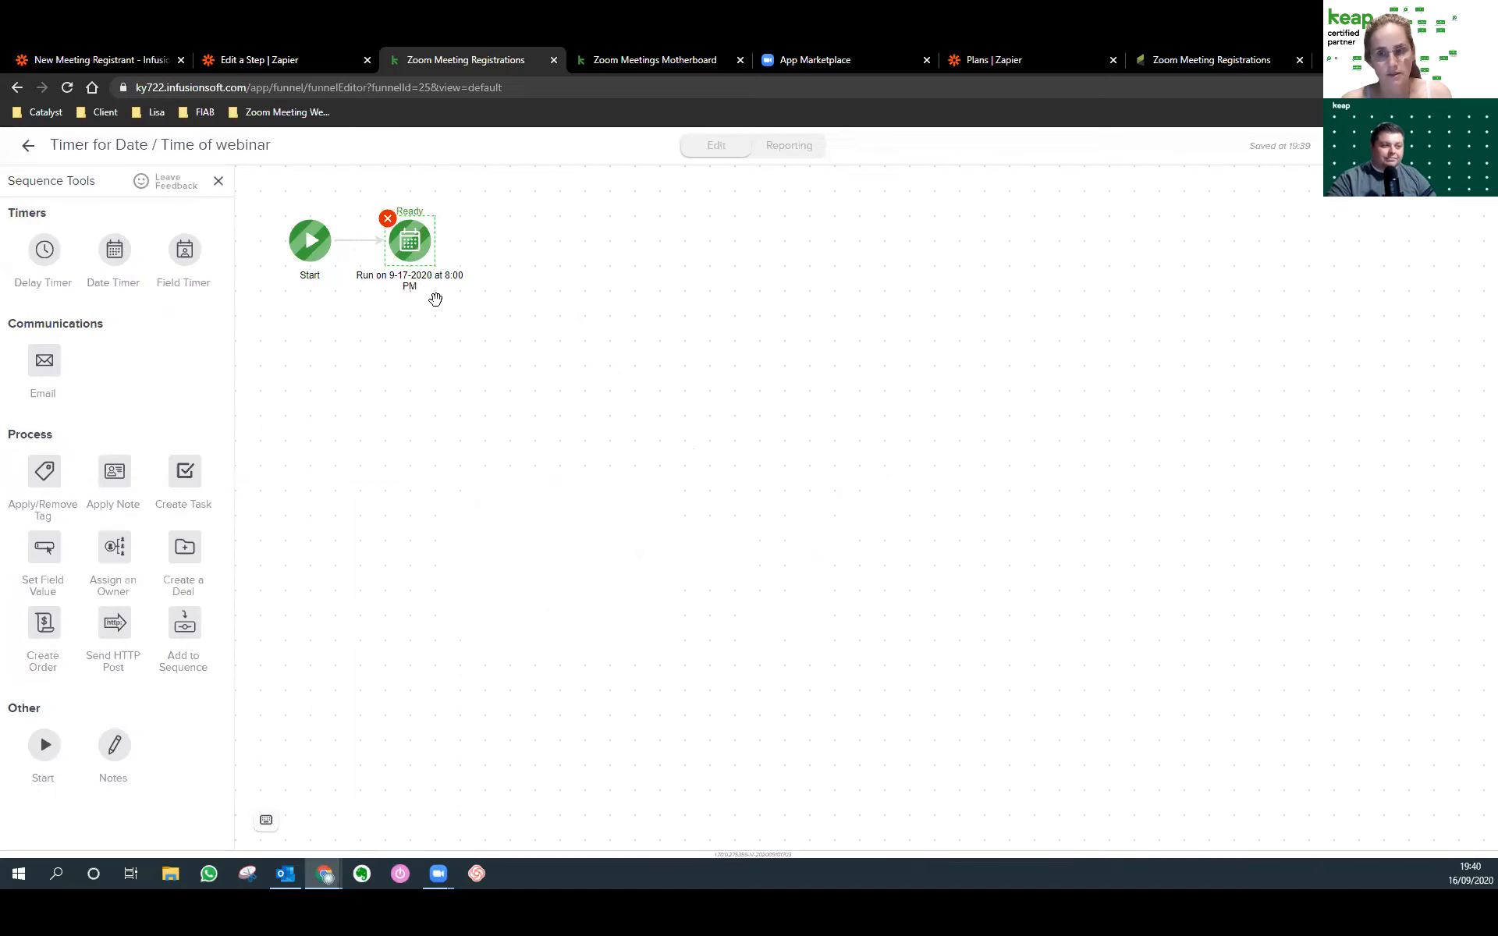
pyautogui.moveTo(44, 745); pyautogui.dragTo(310, 364)
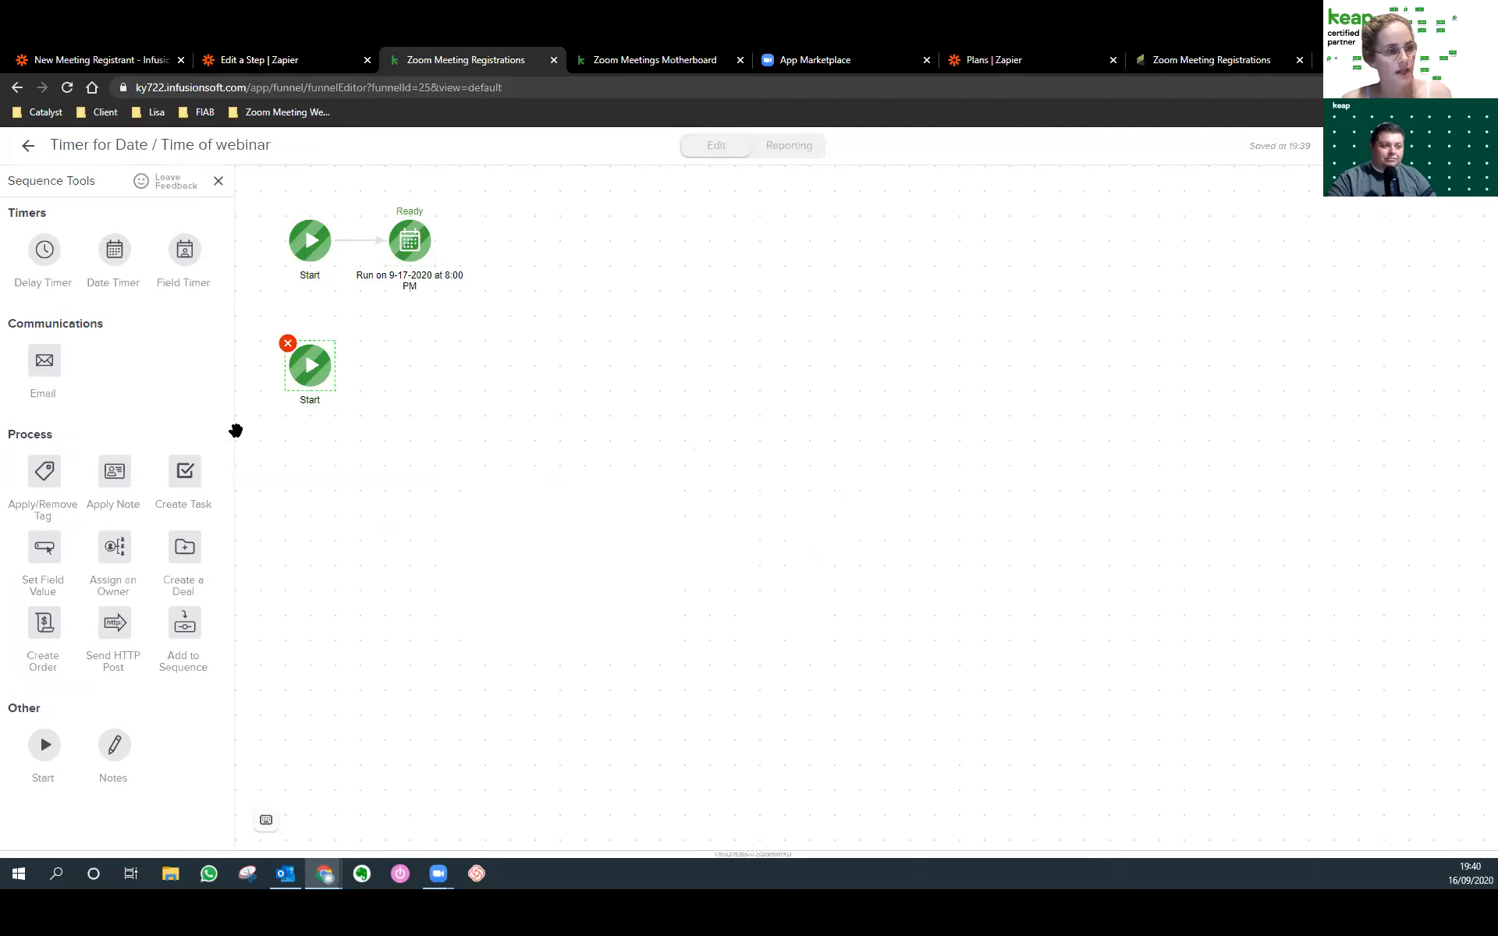
pyautogui.moveTo(186, 250); pyautogui.dragTo(384, 348)
# Close the field timer settings unchanged and compare with the other account's Reminders sequence.
pyautogui.click(1212, 60)
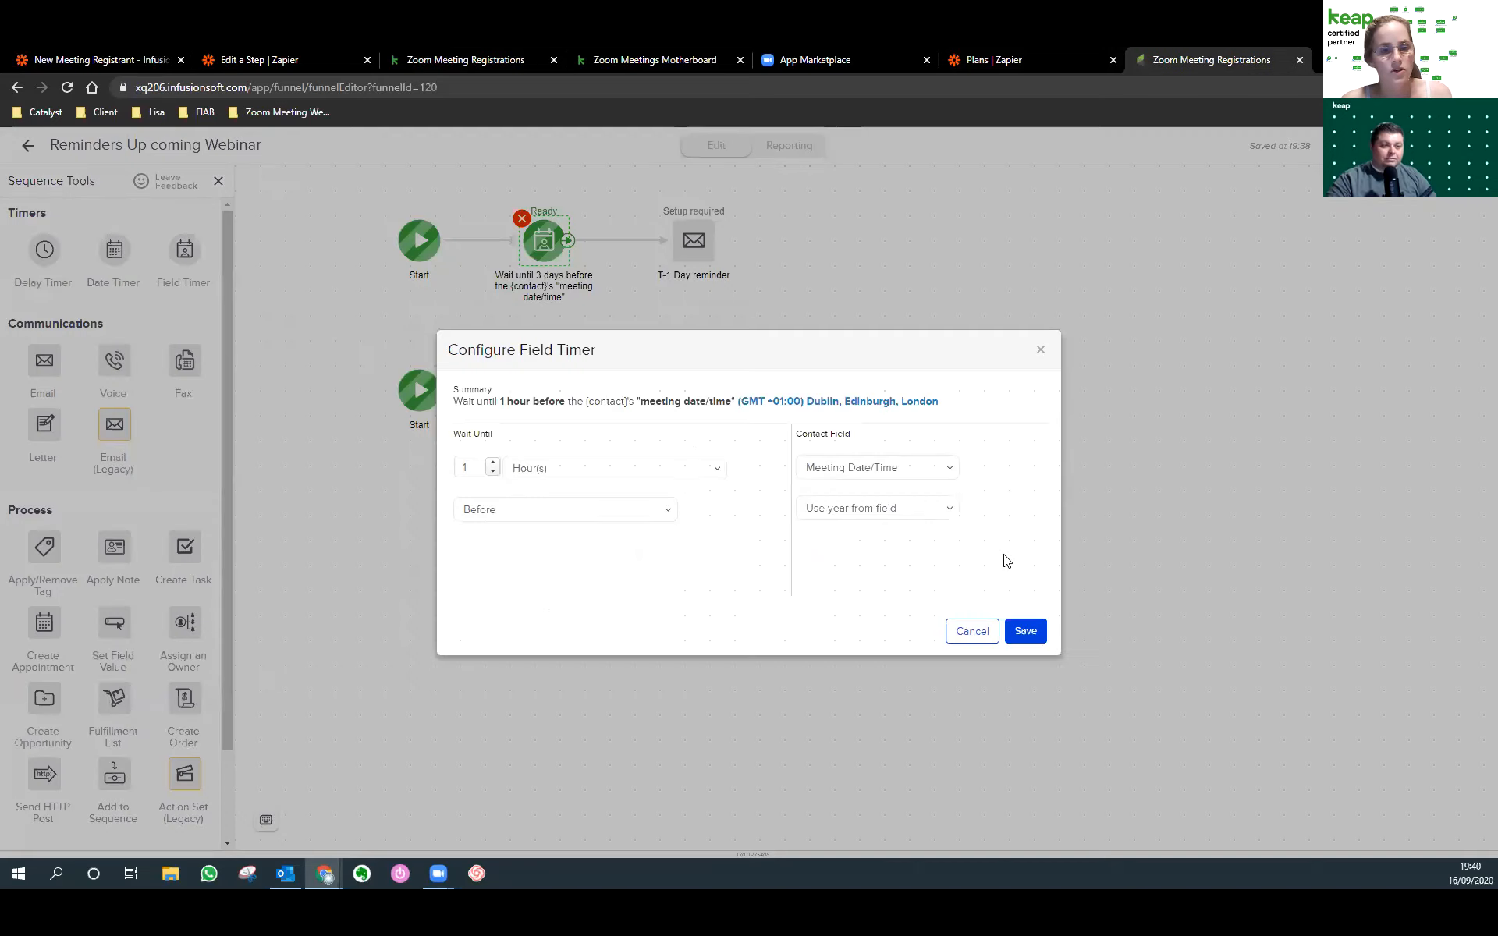
pyautogui.click(964, 632)
pyautogui.click(32, 146)
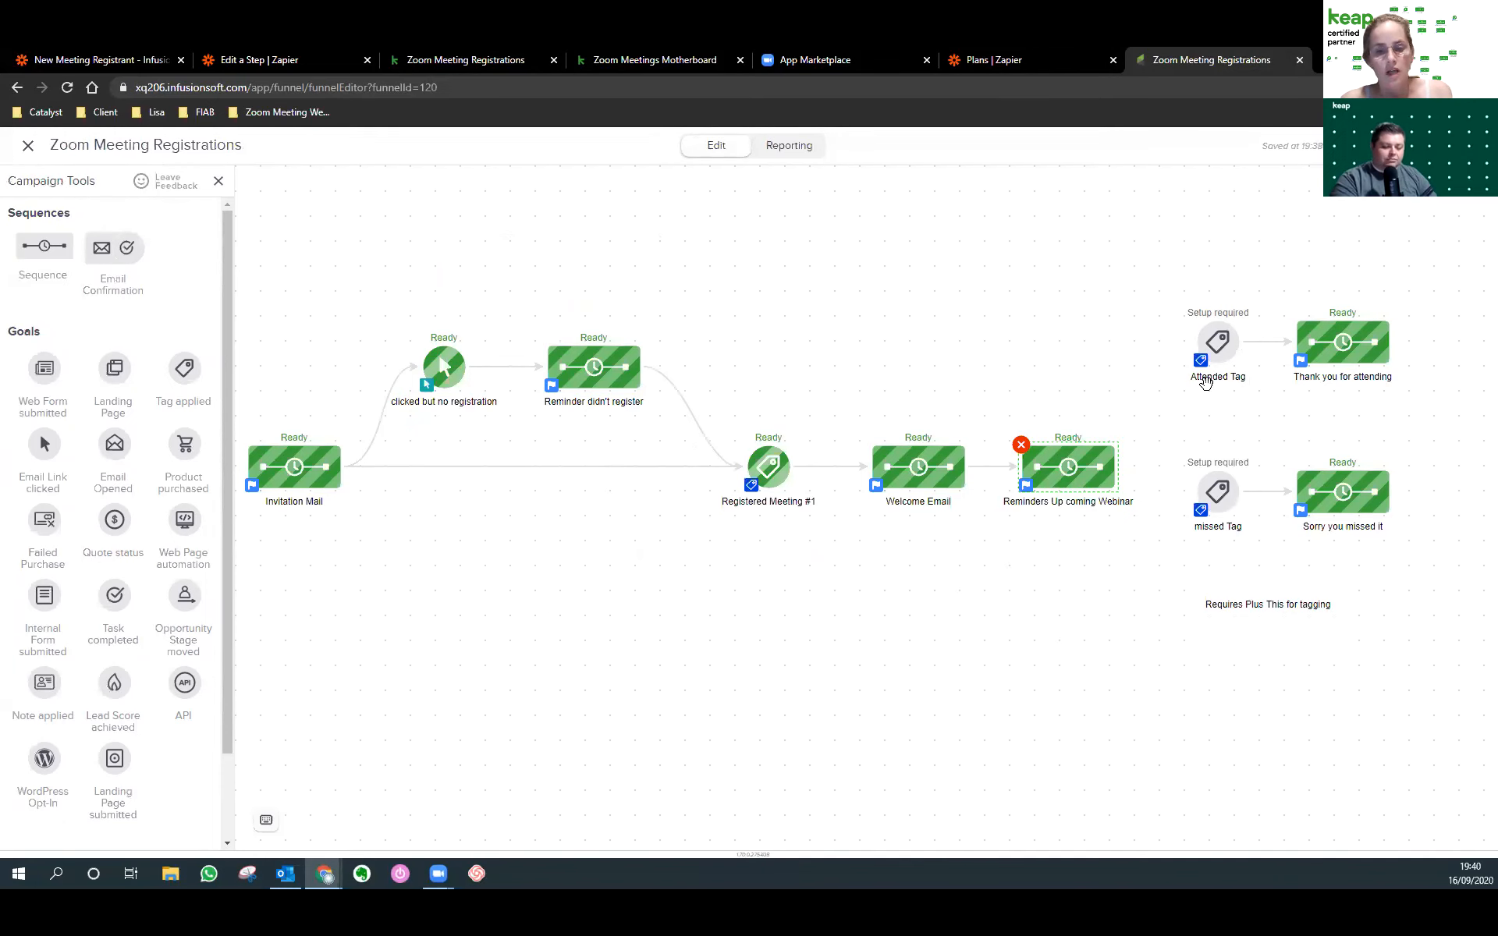
pyautogui.doubleClick(1114, 467)
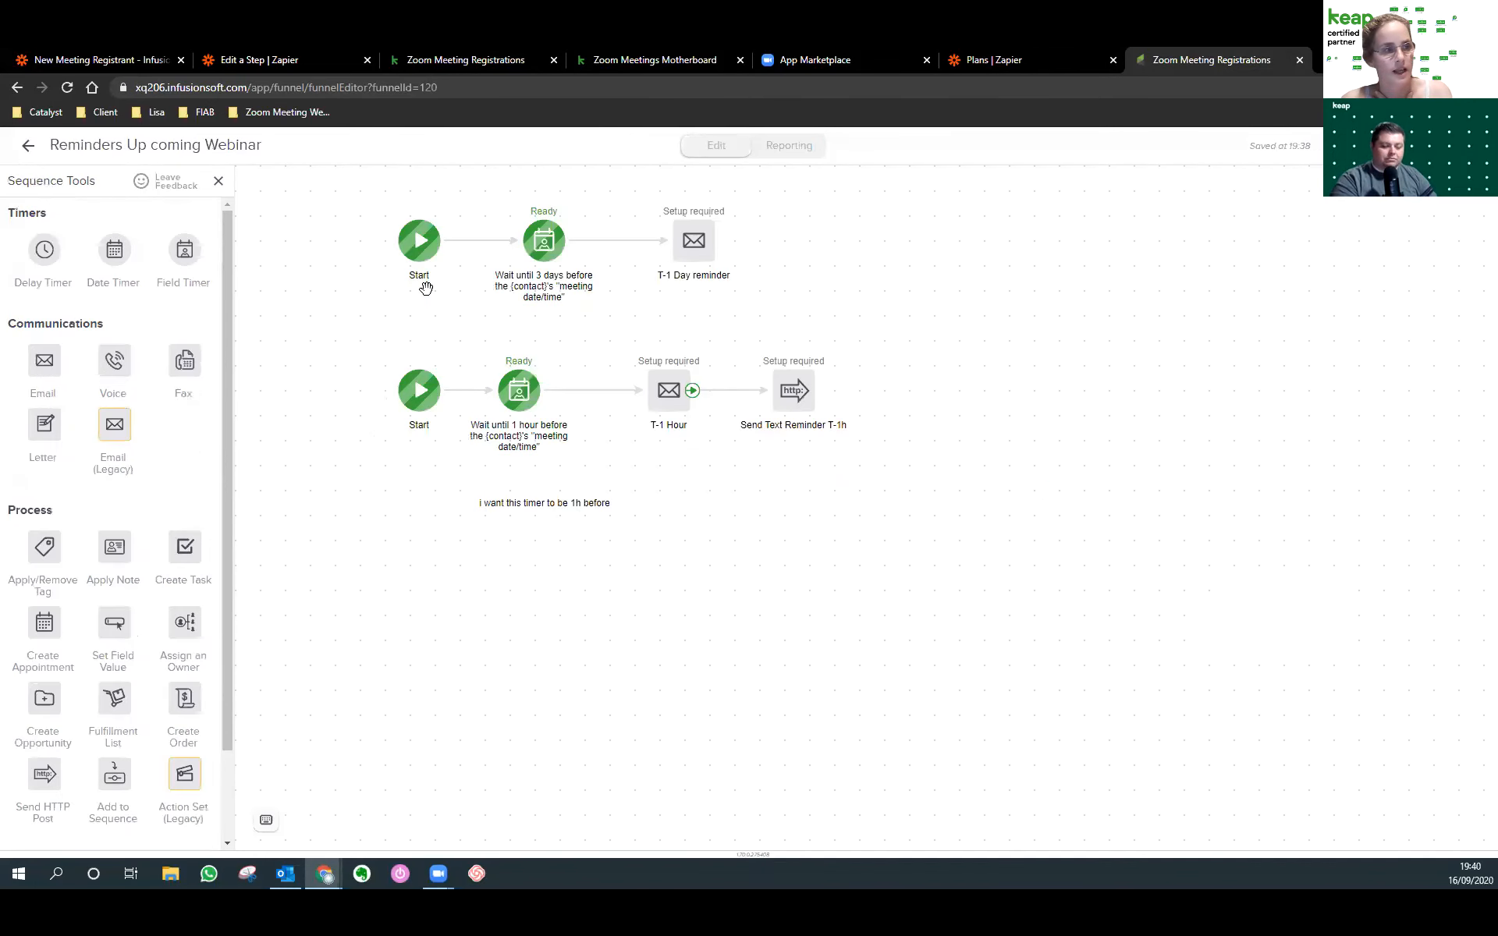
pyautogui.click(26, 148)
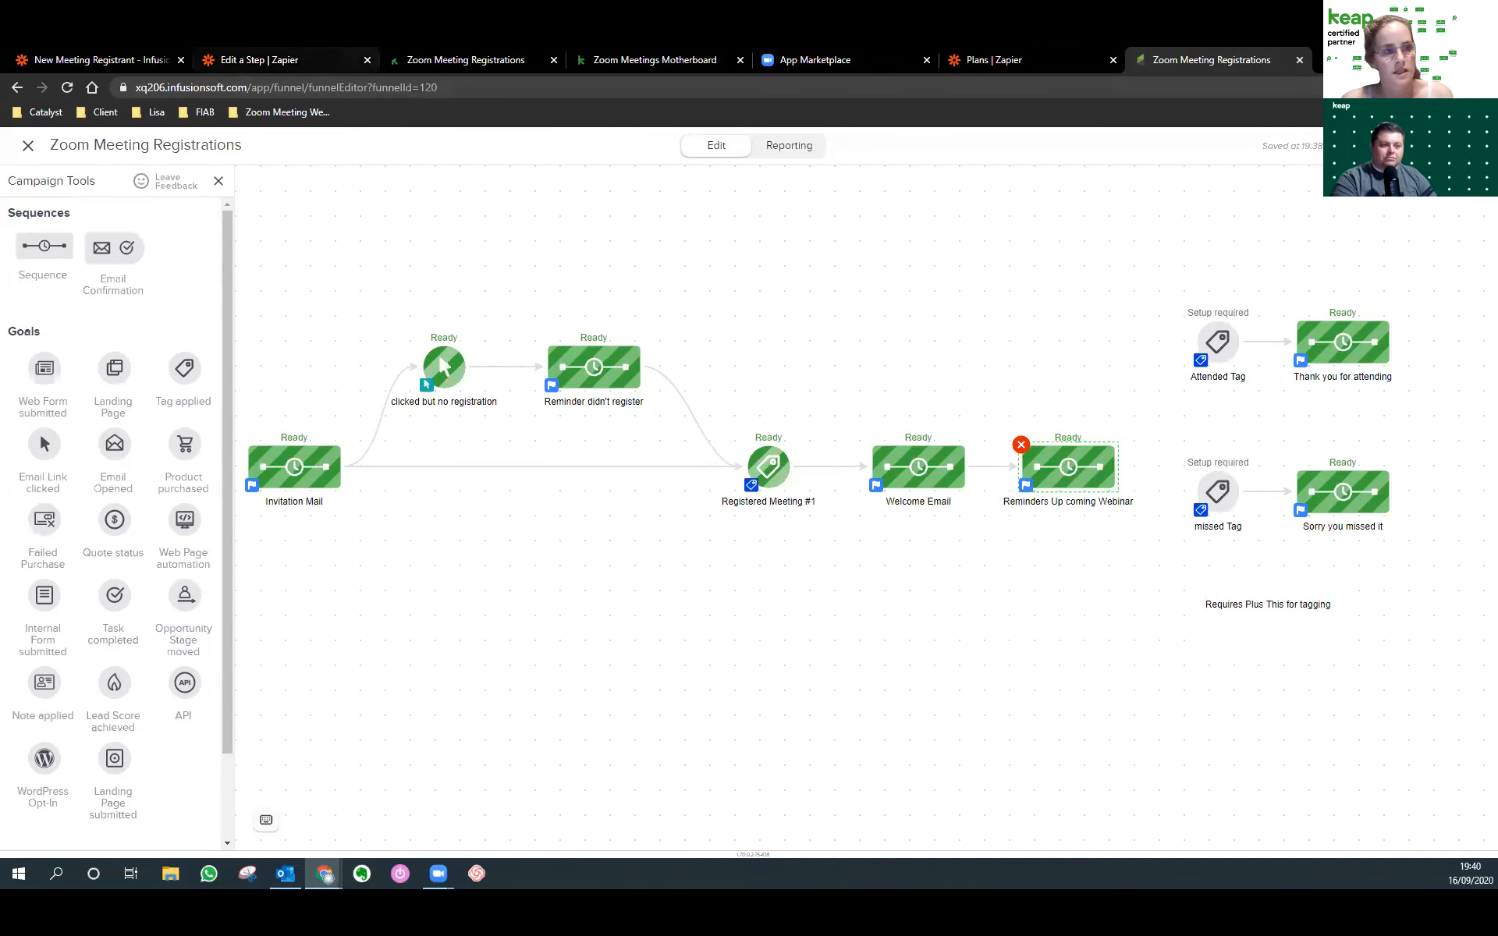
# Delete the unconfigured field timer from the webinar timer sequence and return to the campaign.
pyautogui.click(612, 56)
pyautogui.click(494, 55)
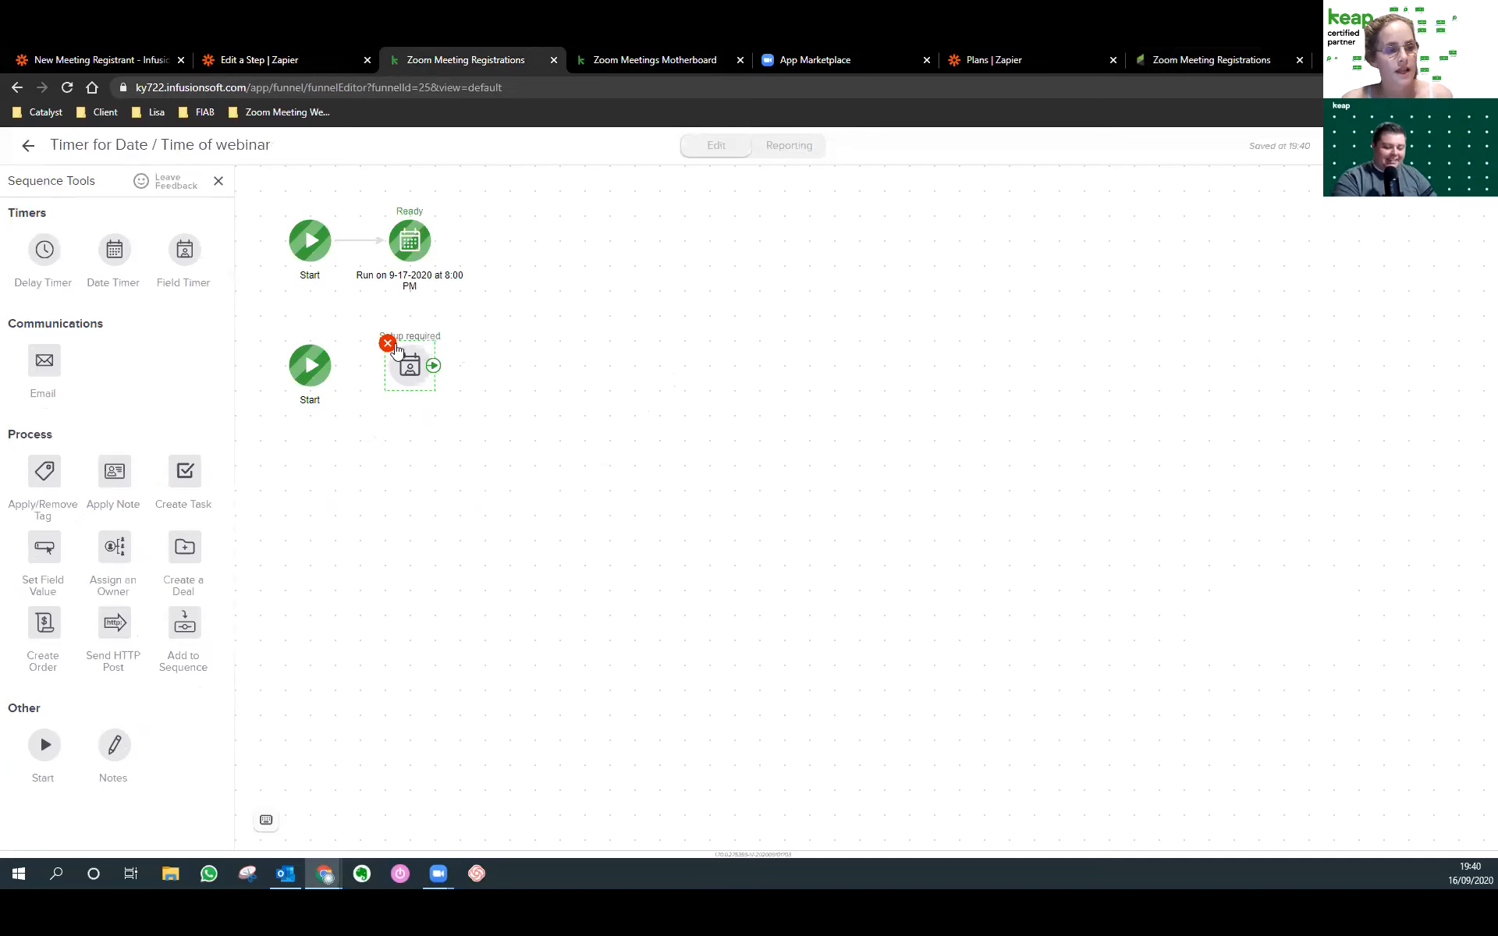
pyautogui.click(388, 343)
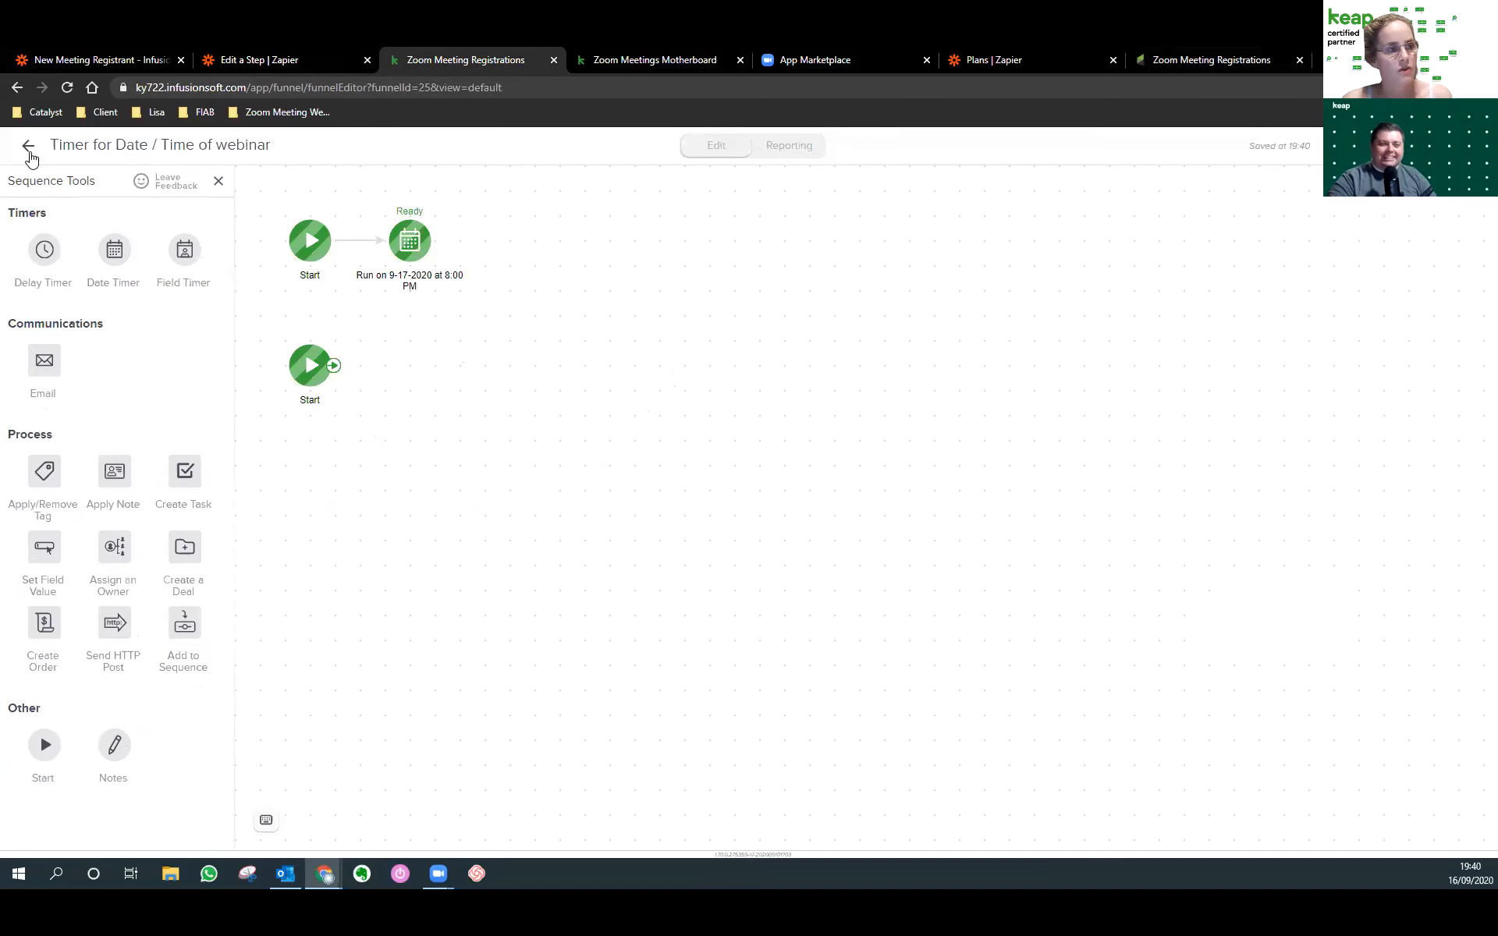
pyautogui.click(28, 147)
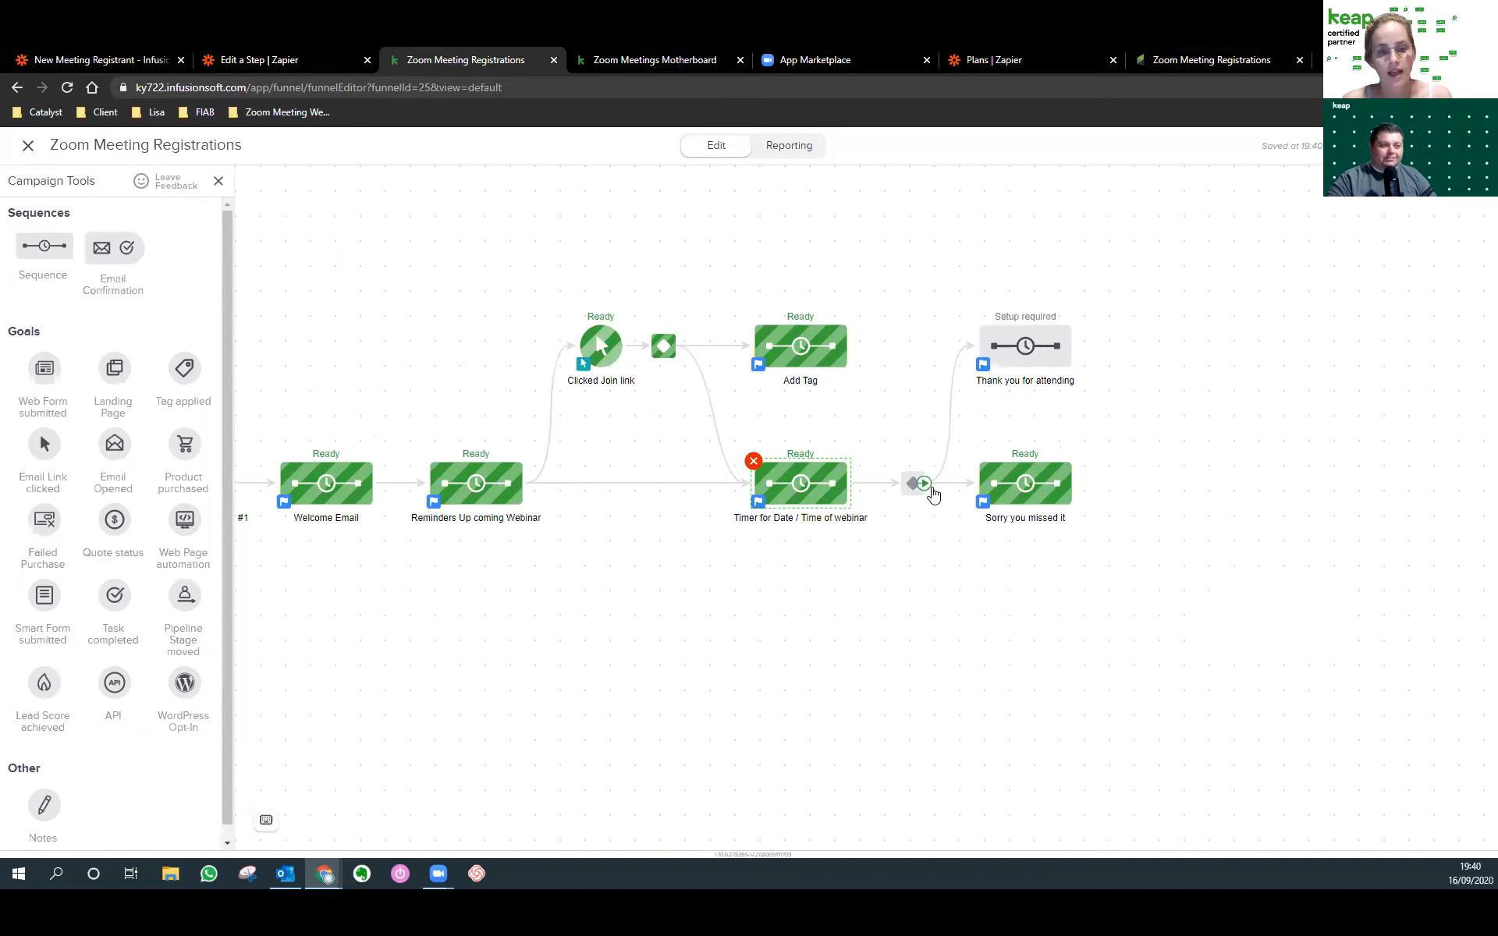
# Review the decision's Thank you for attending and Sorry you missed it rules.
pyautogui.doubleClick(911, 486)
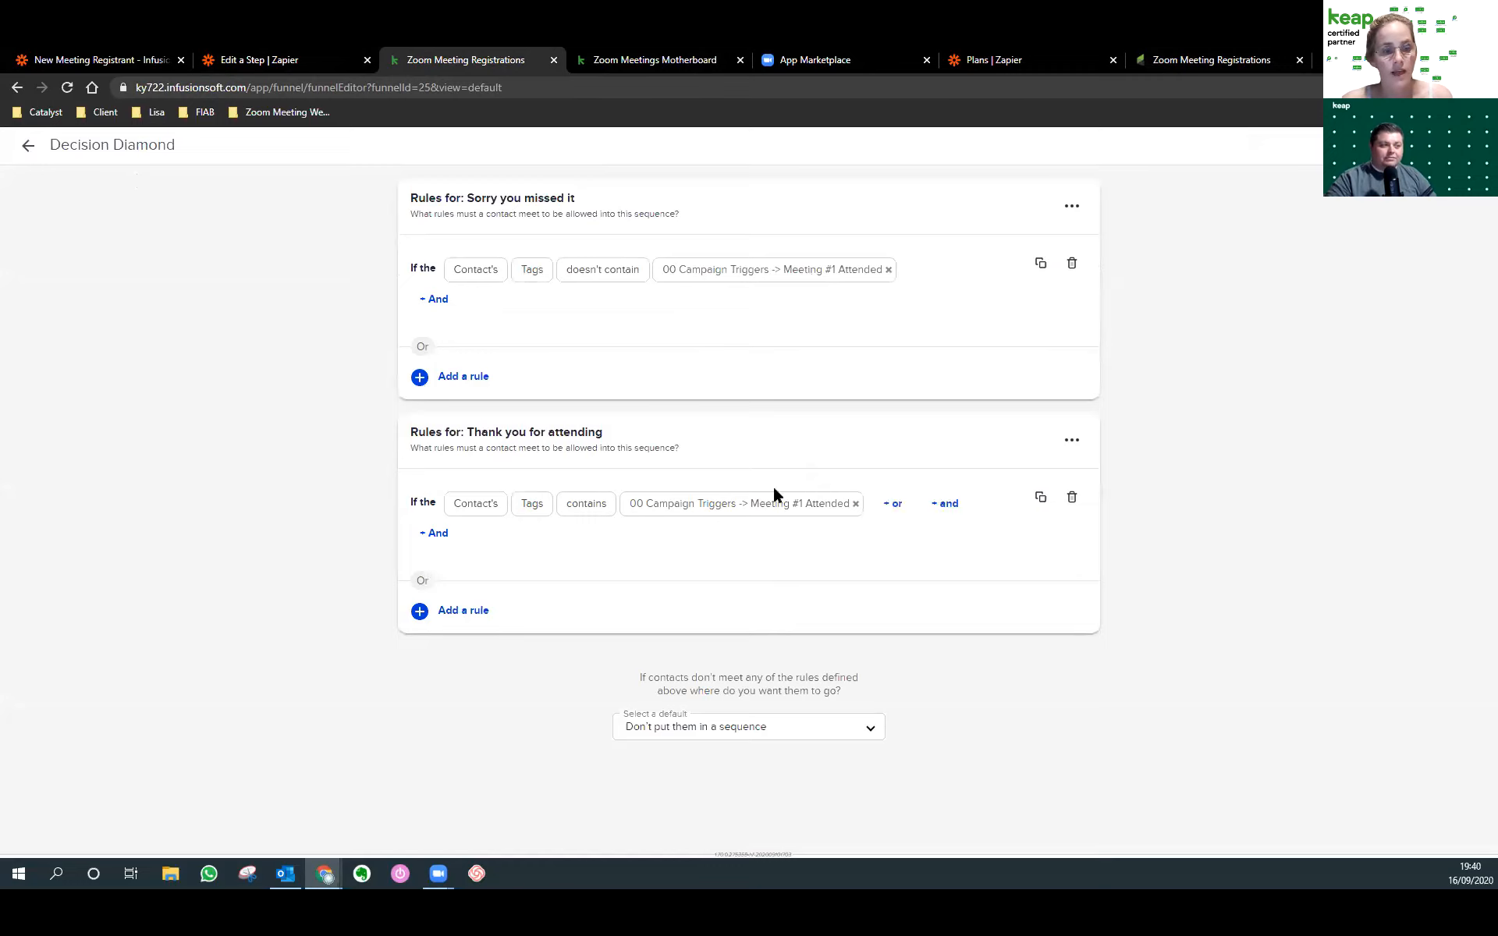
pyautogui.moveTo(619, 432); pyautogui.dragTo(394, 438)
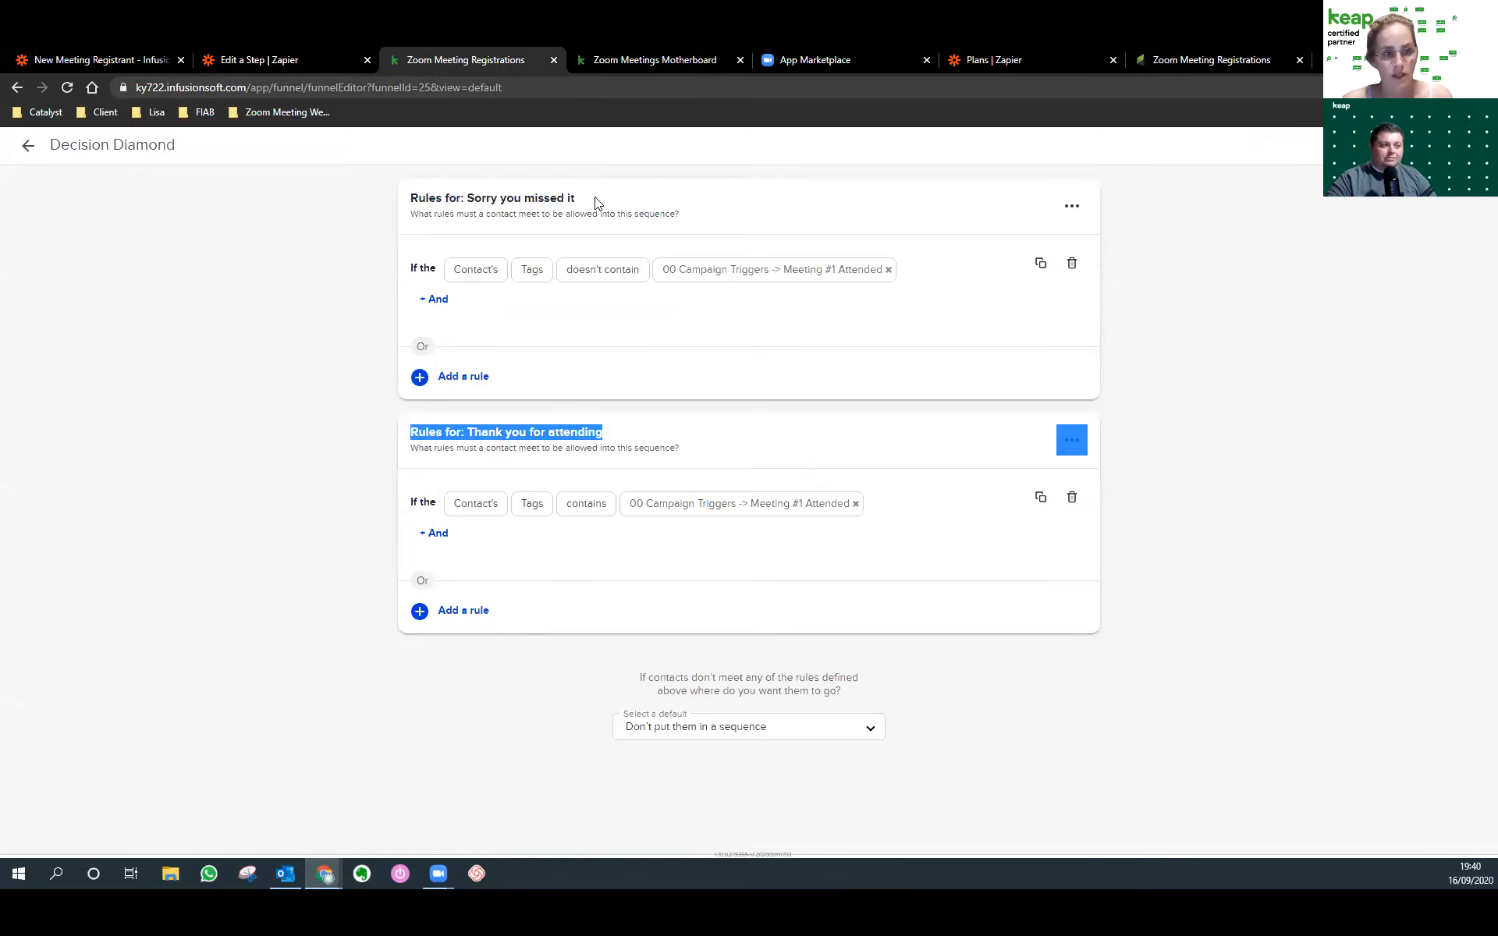
pyautogui.moveTo(597, 199); pyautogui.dragTo(401, 201)
pyautogui.click(27, 146)
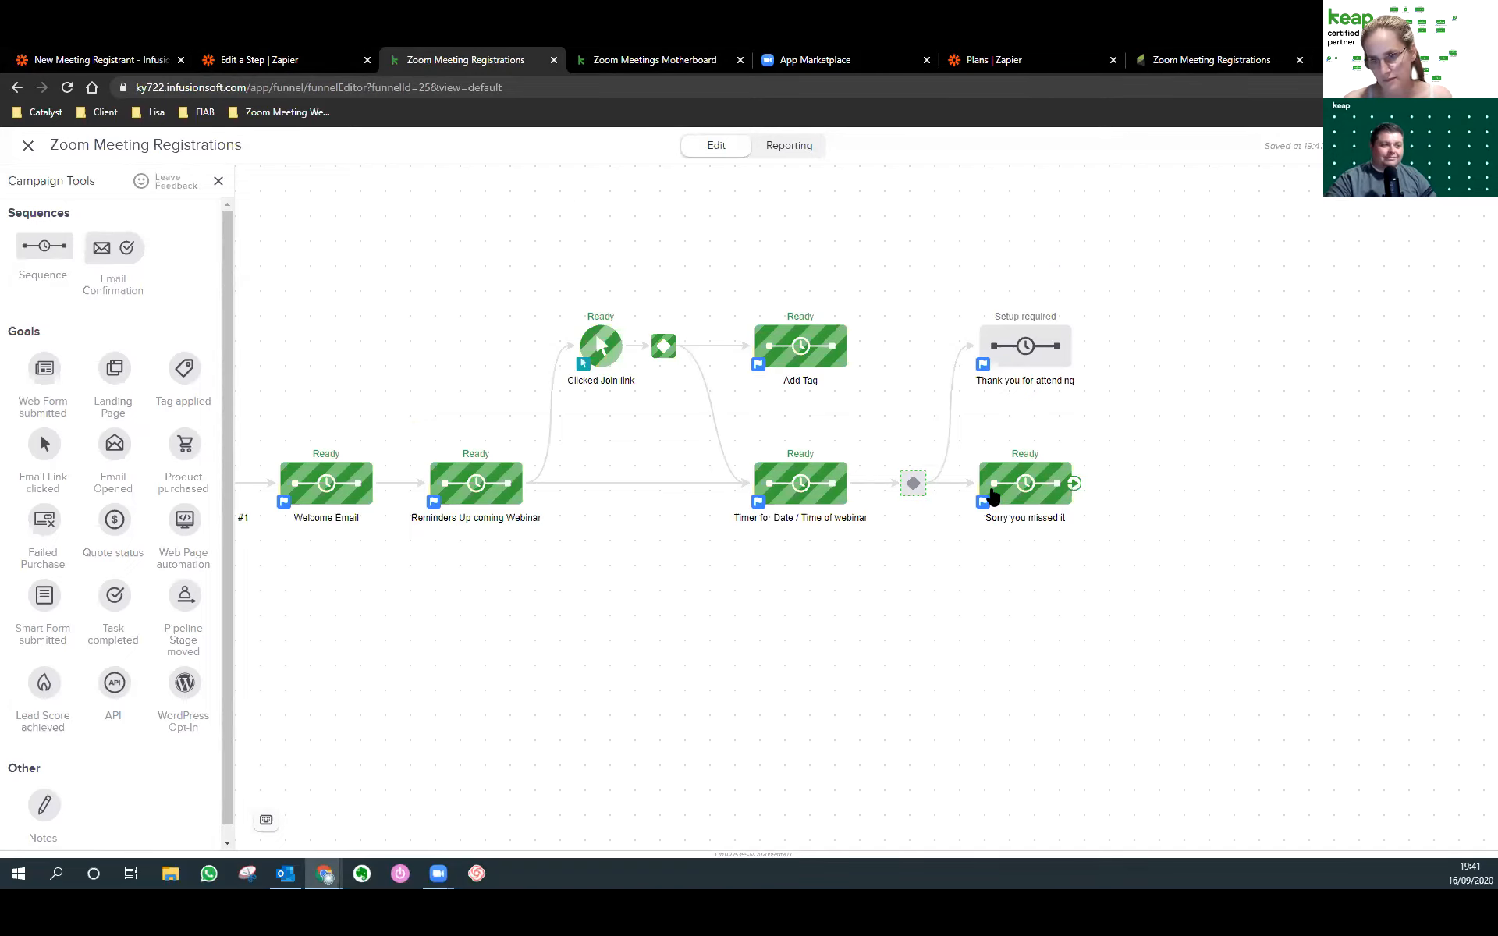
# Open PlusThis from the Zoom meeting bookmarks folder.
pyautogui.moveTo(455, 625); pyautogui.dragTo(850, 632)
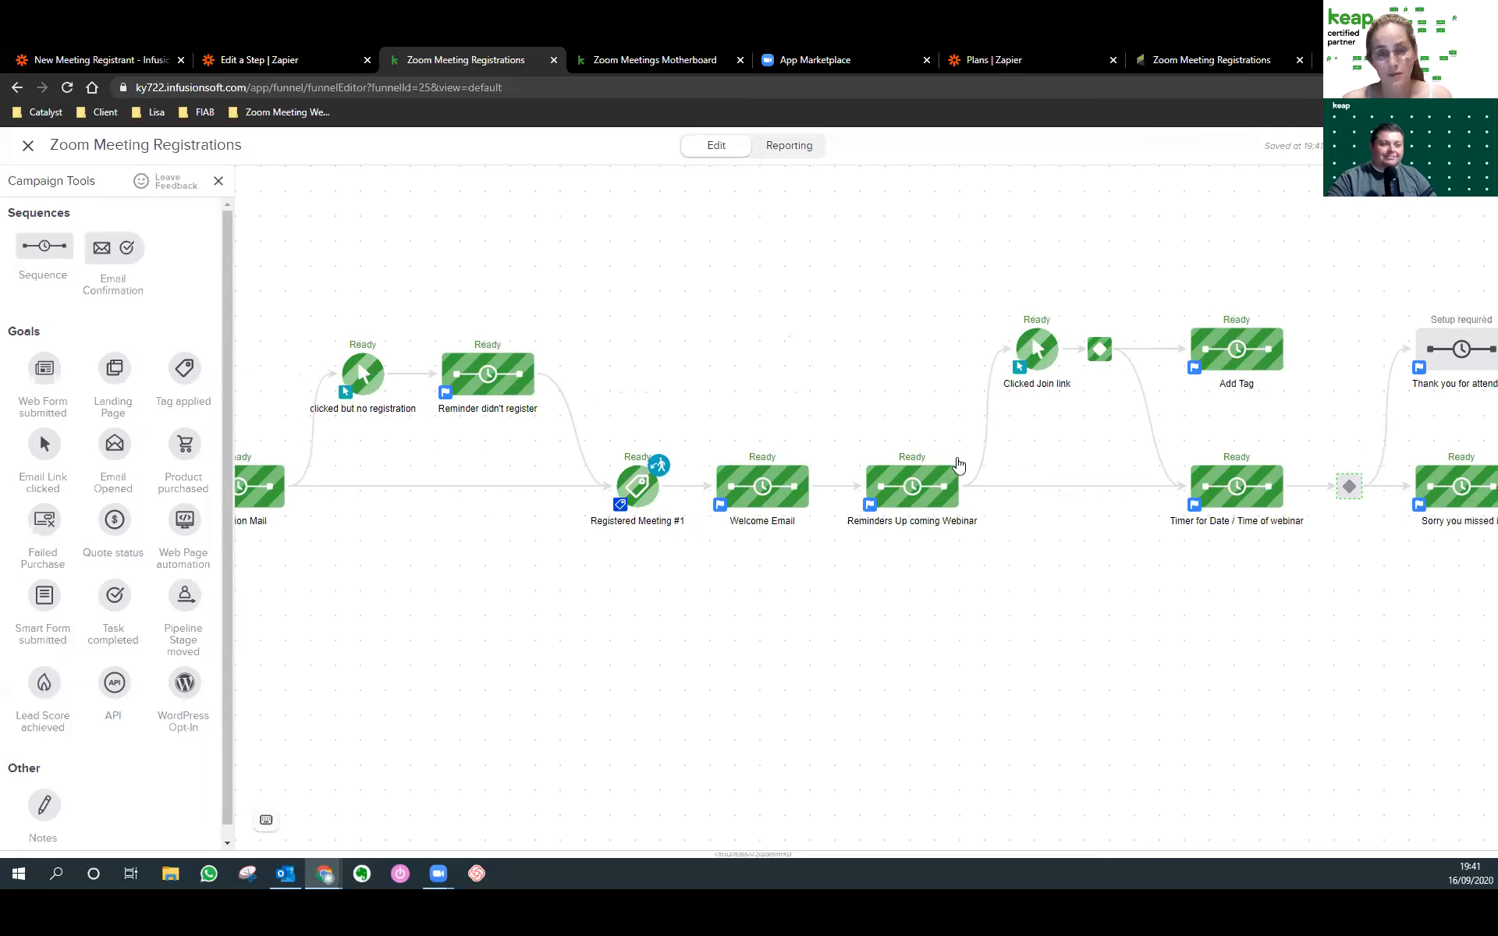
pyautogui.click(1240, 54)
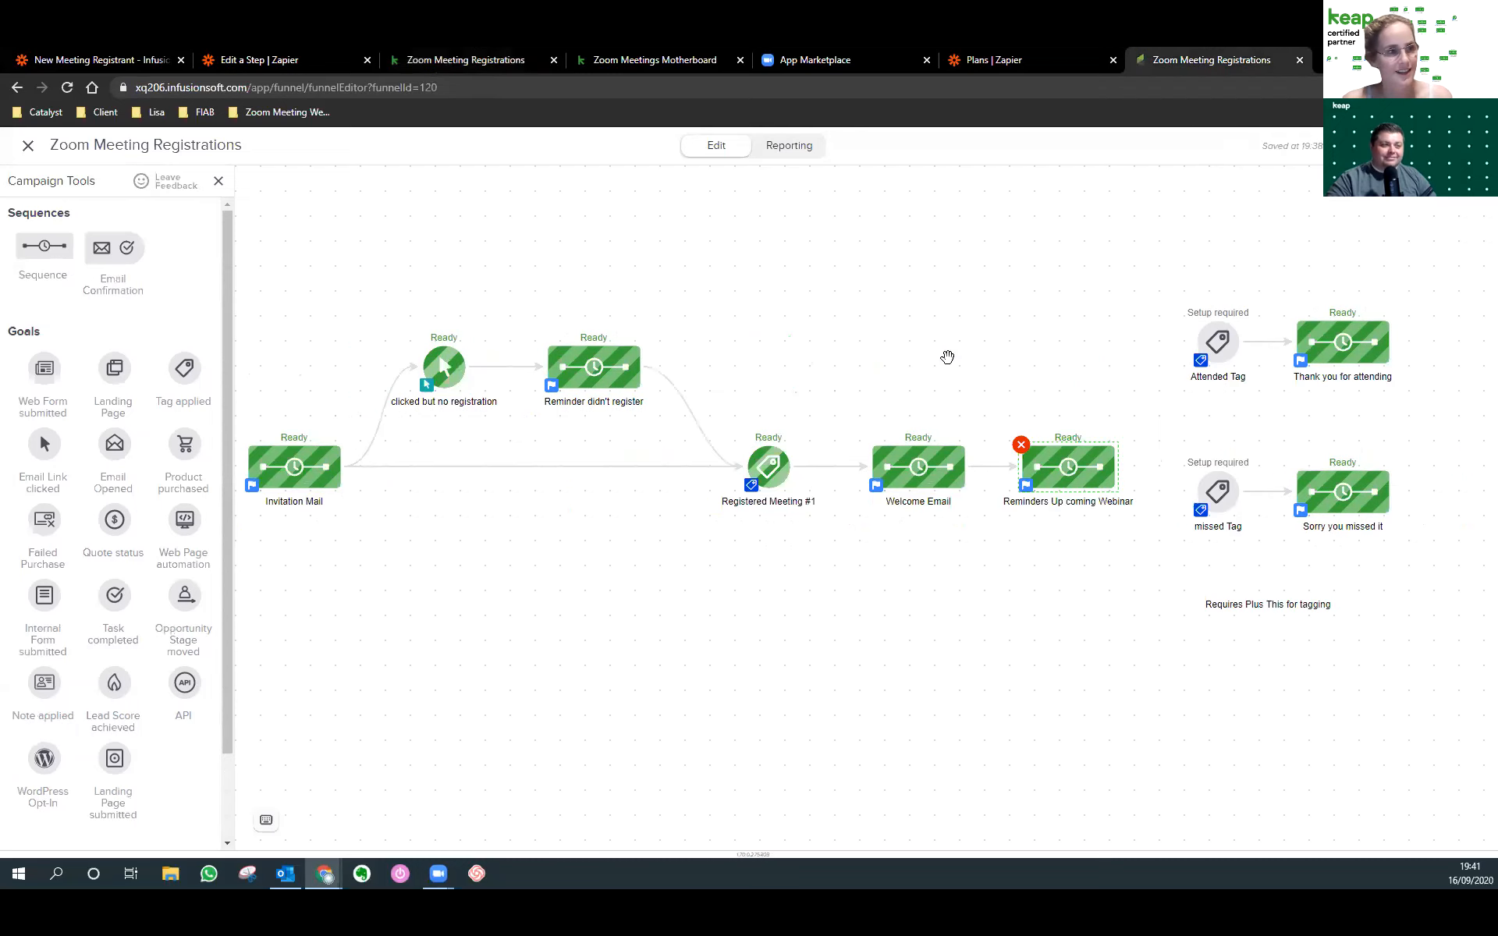
pyautogui.click(253, 115)
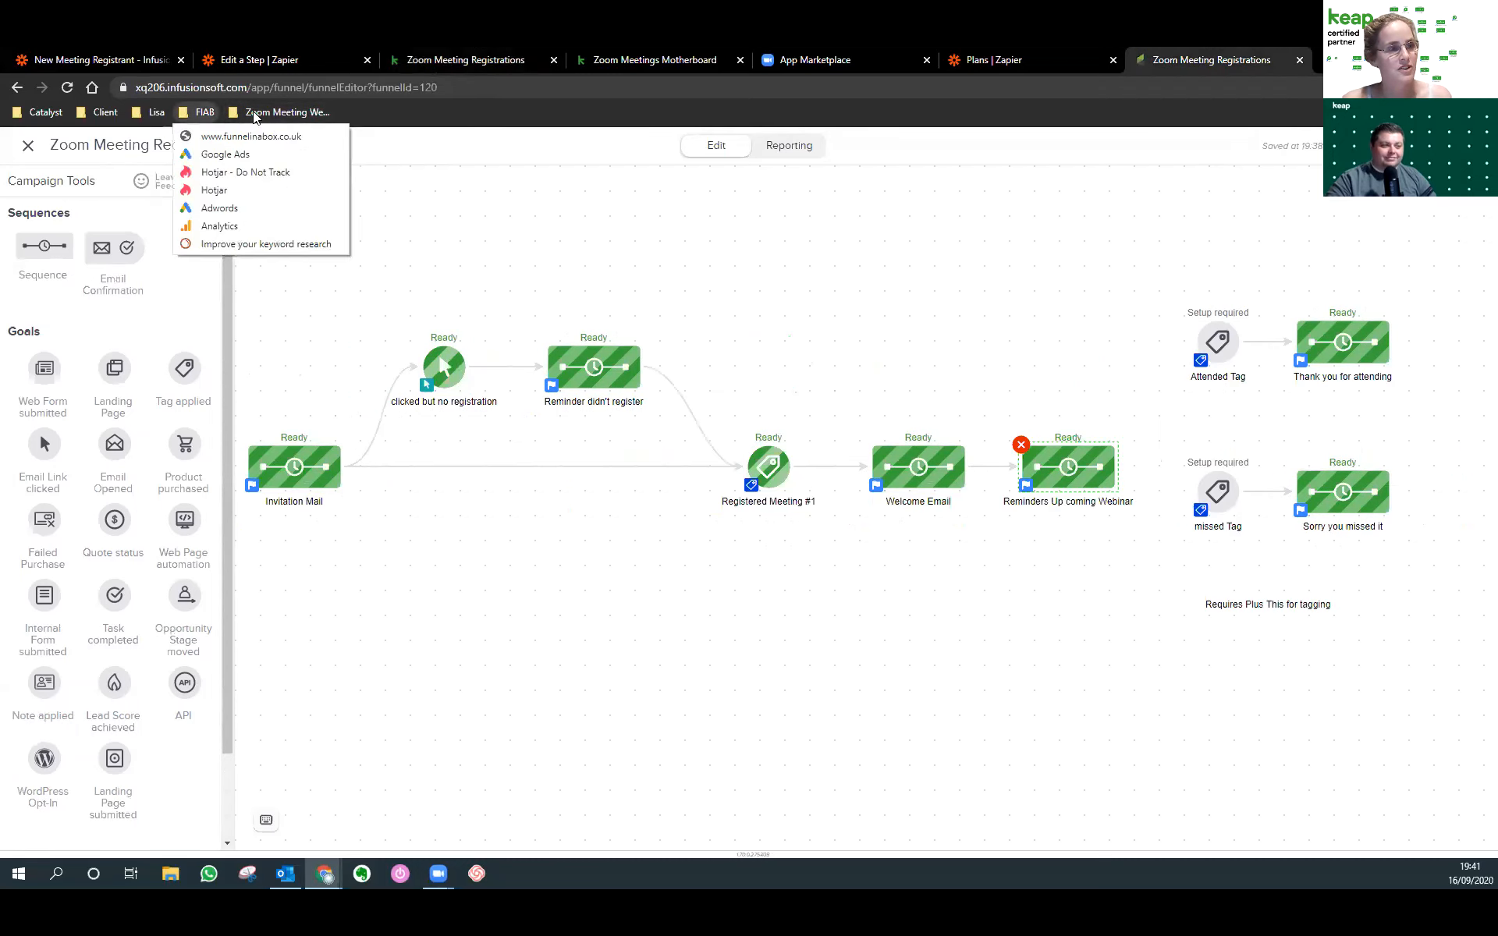
pyautogui.moveTo(253, 114)
pyautogui.click(278, 279)
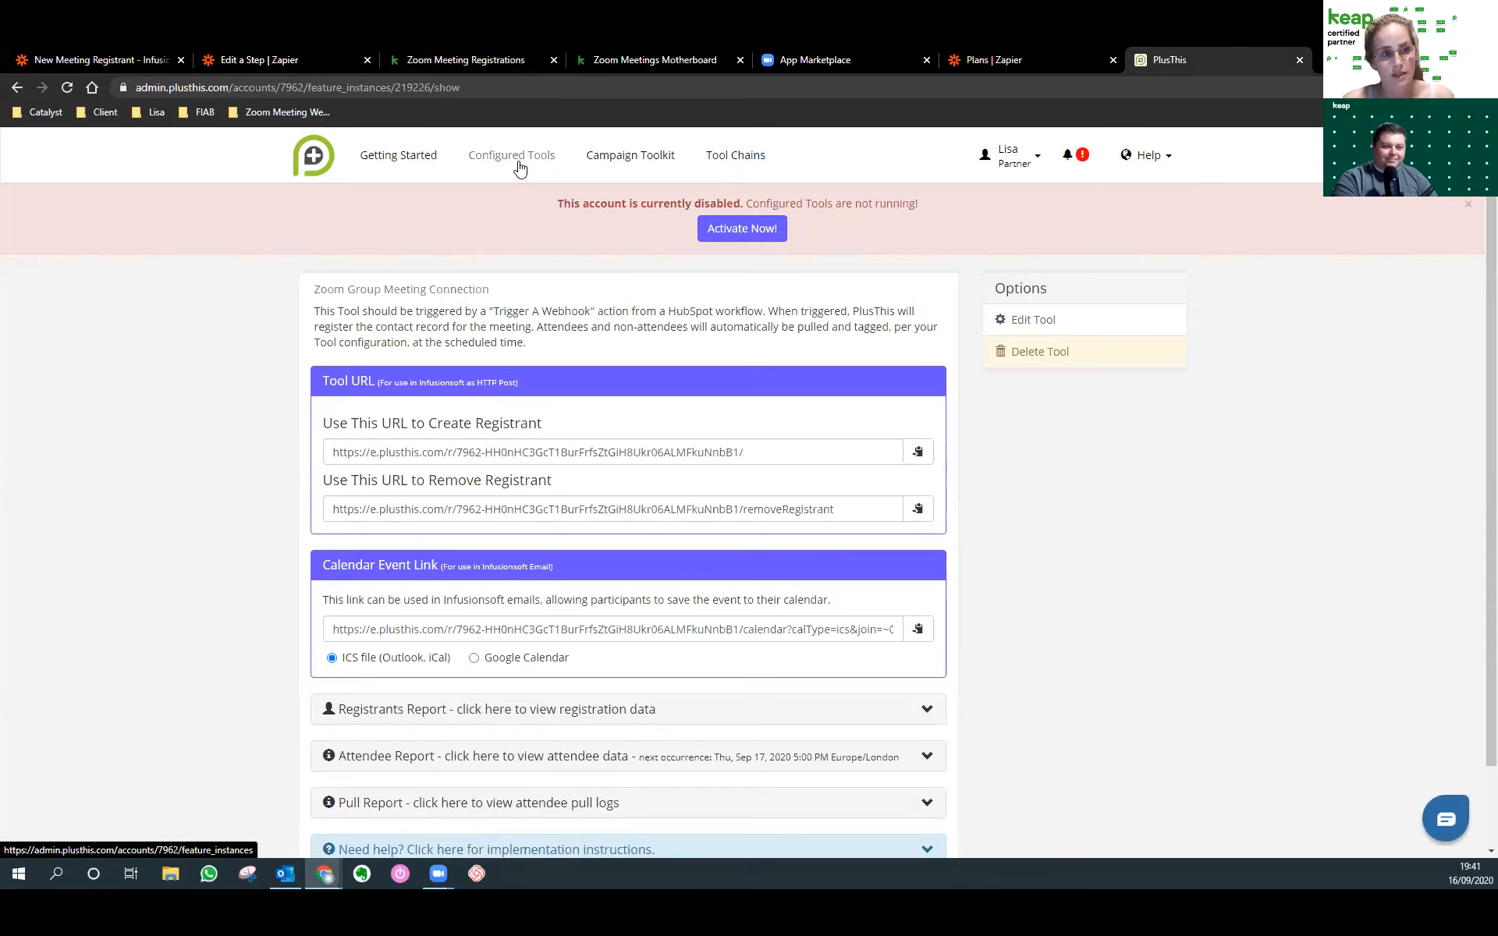
# Search the Campaign Toolkit for 'zoom' and start a Zoom Group Meeting Connection tool.
pyautogui.click(598, 160)
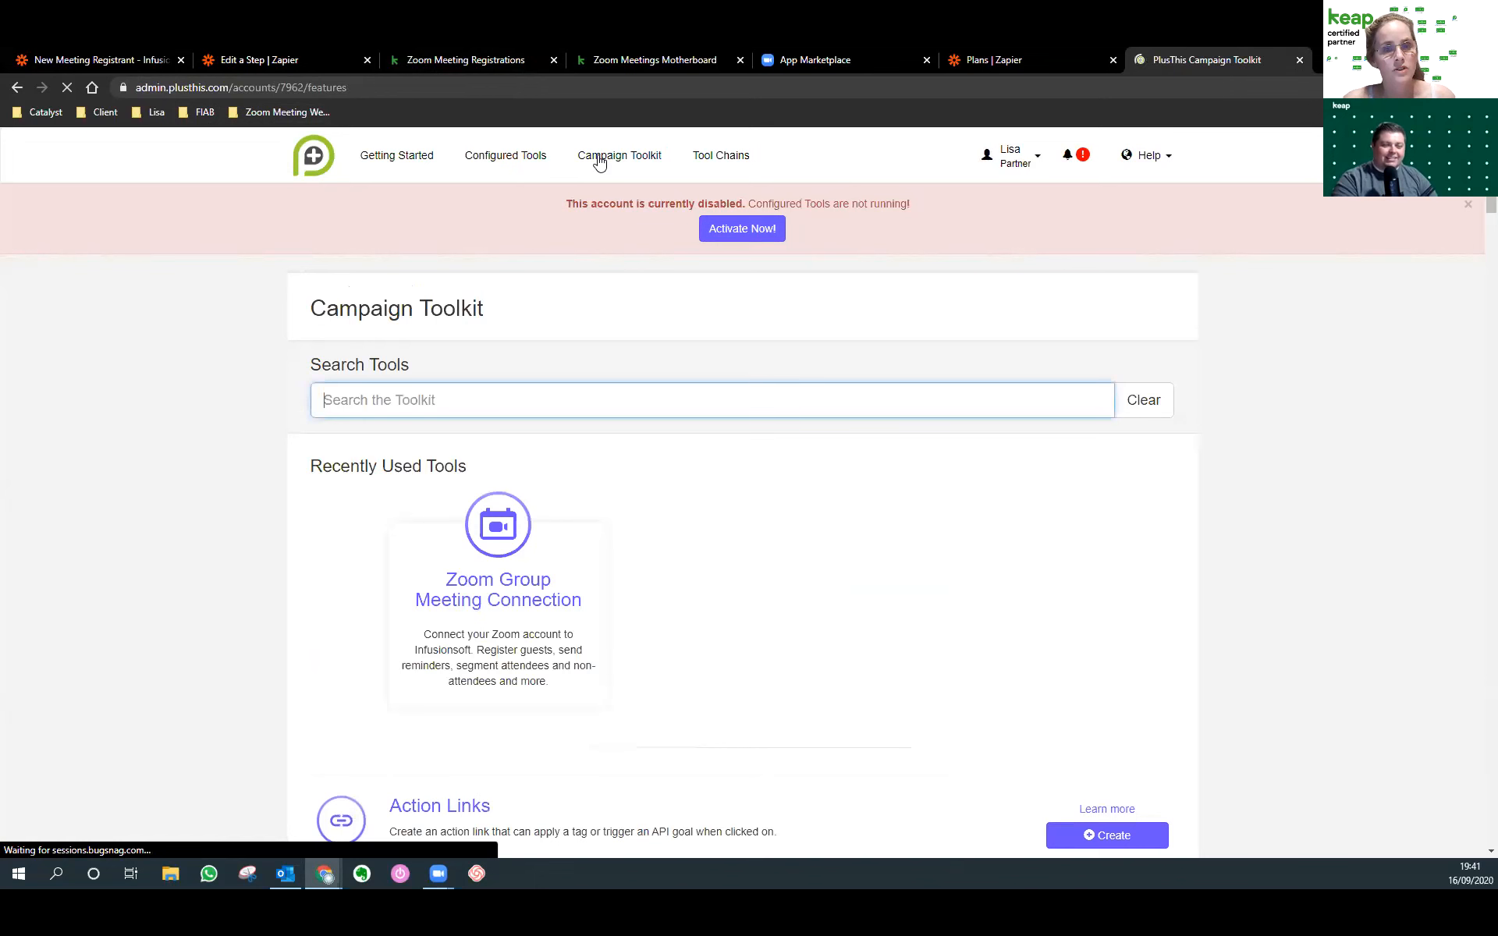
pyautogui.write('zoom')
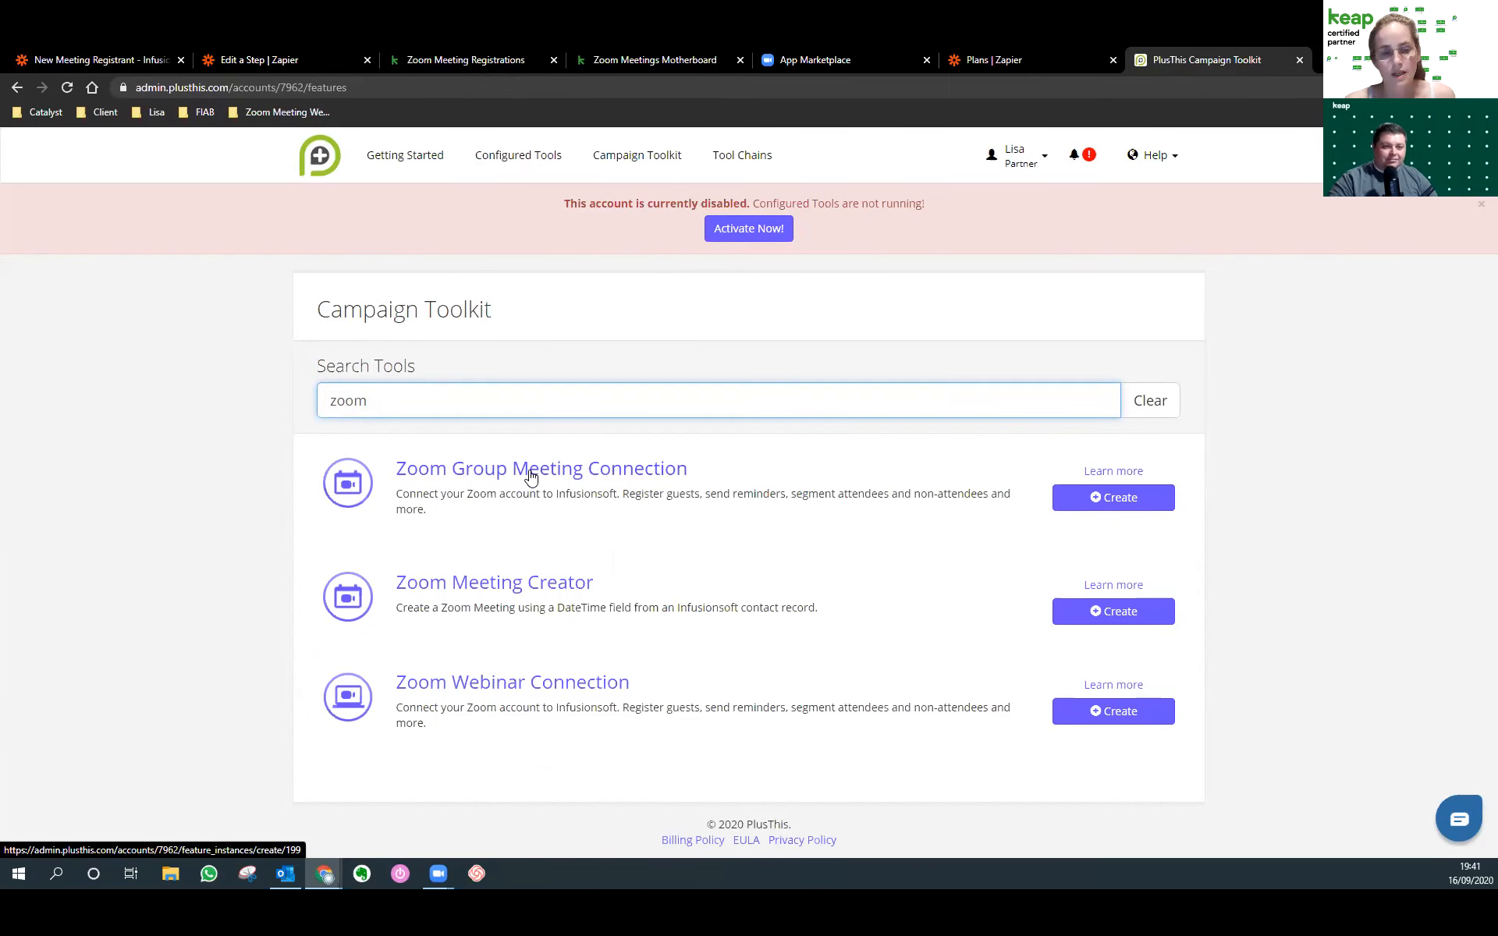
pyautogui.click(530, 476)
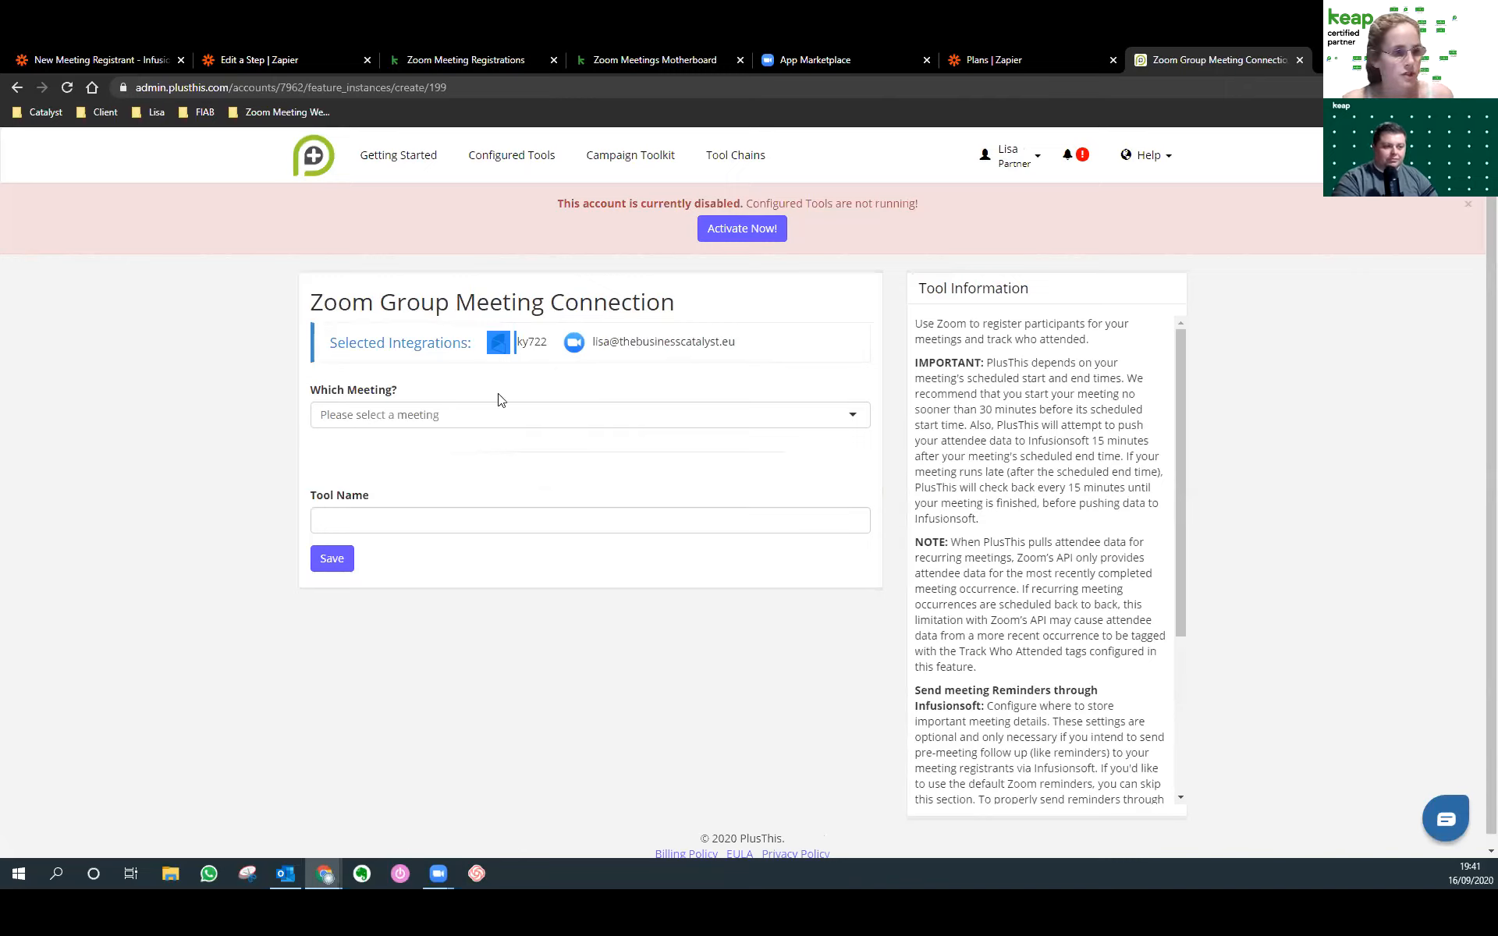
# Connect the Sep 17 Automation Webinar meeting and store its join link in _WebinarJoinLink.
pyautogui.click(380, 416)
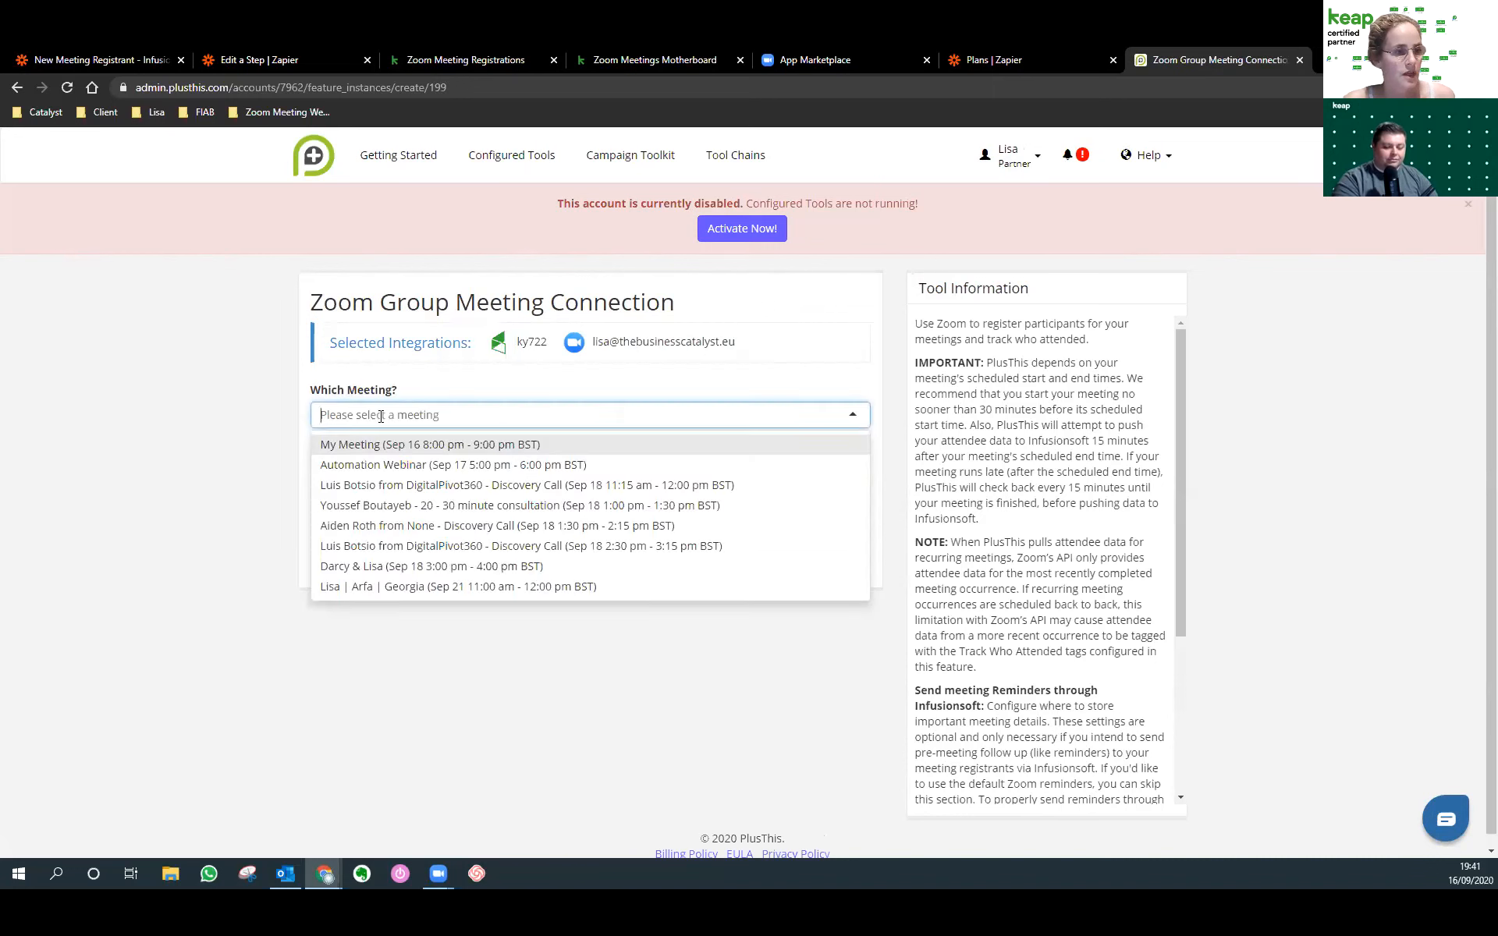
pyautogui.click(351, 466)
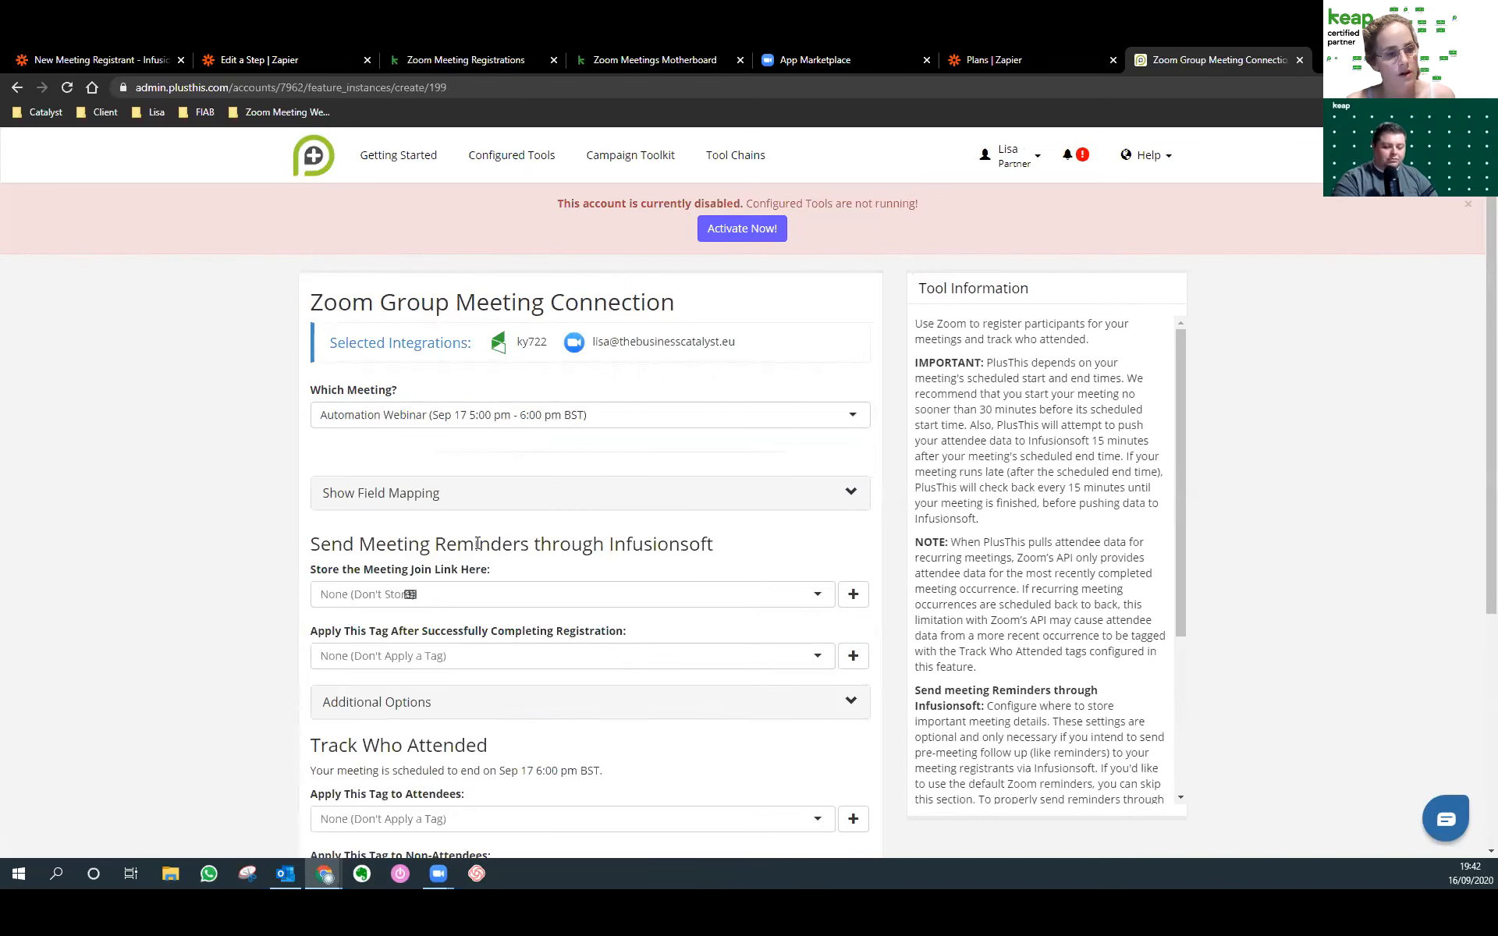
pyautogui.scroll(-1, 478, 543)
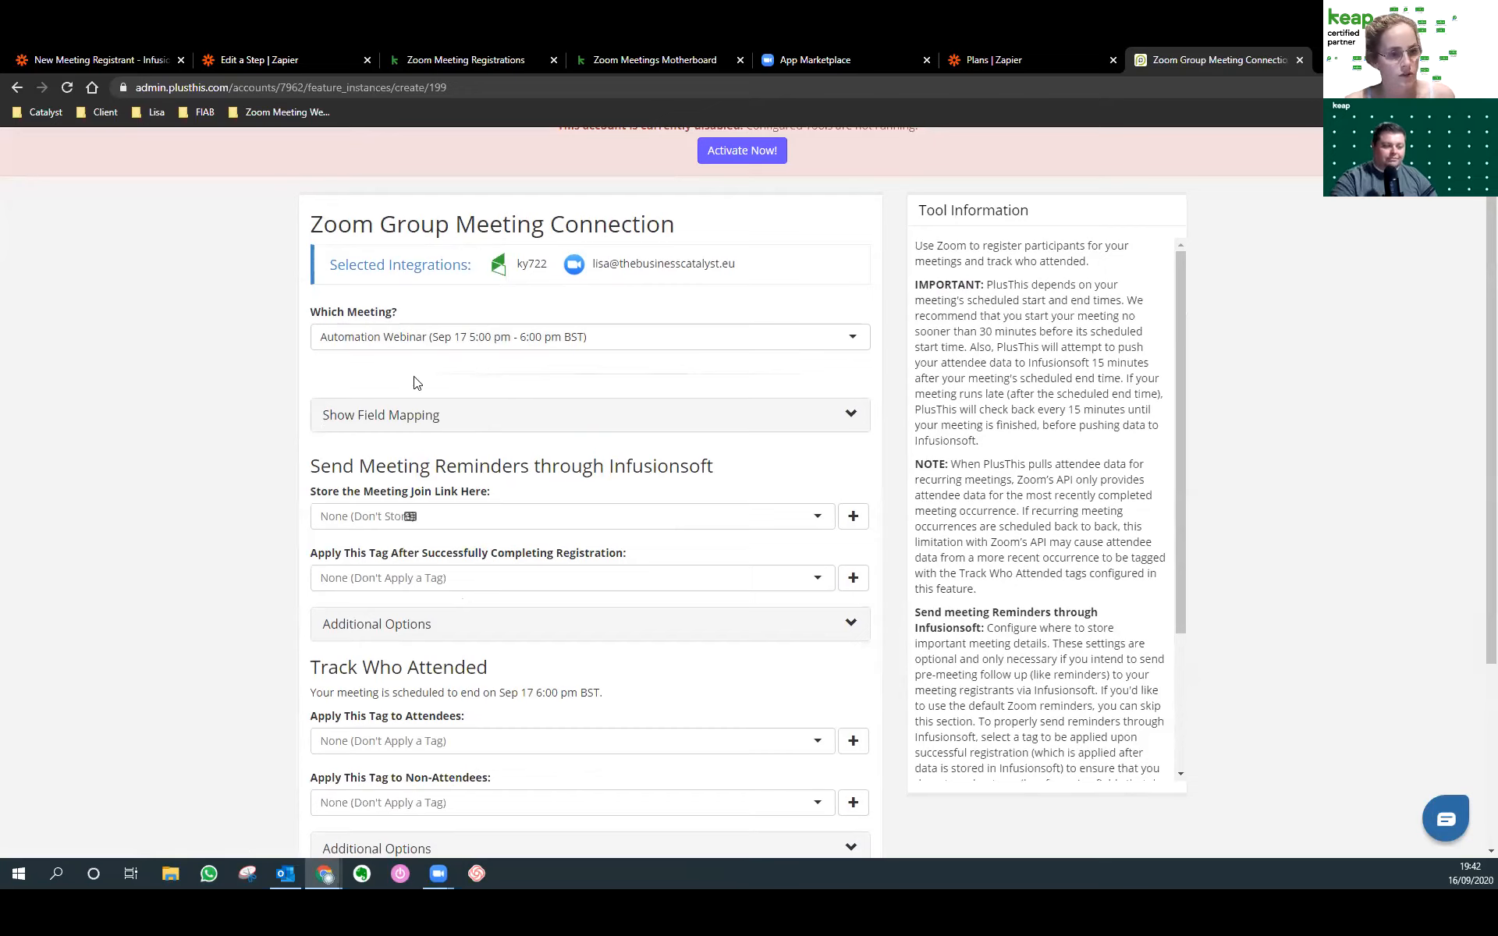
pyautogui.click(482, 517)
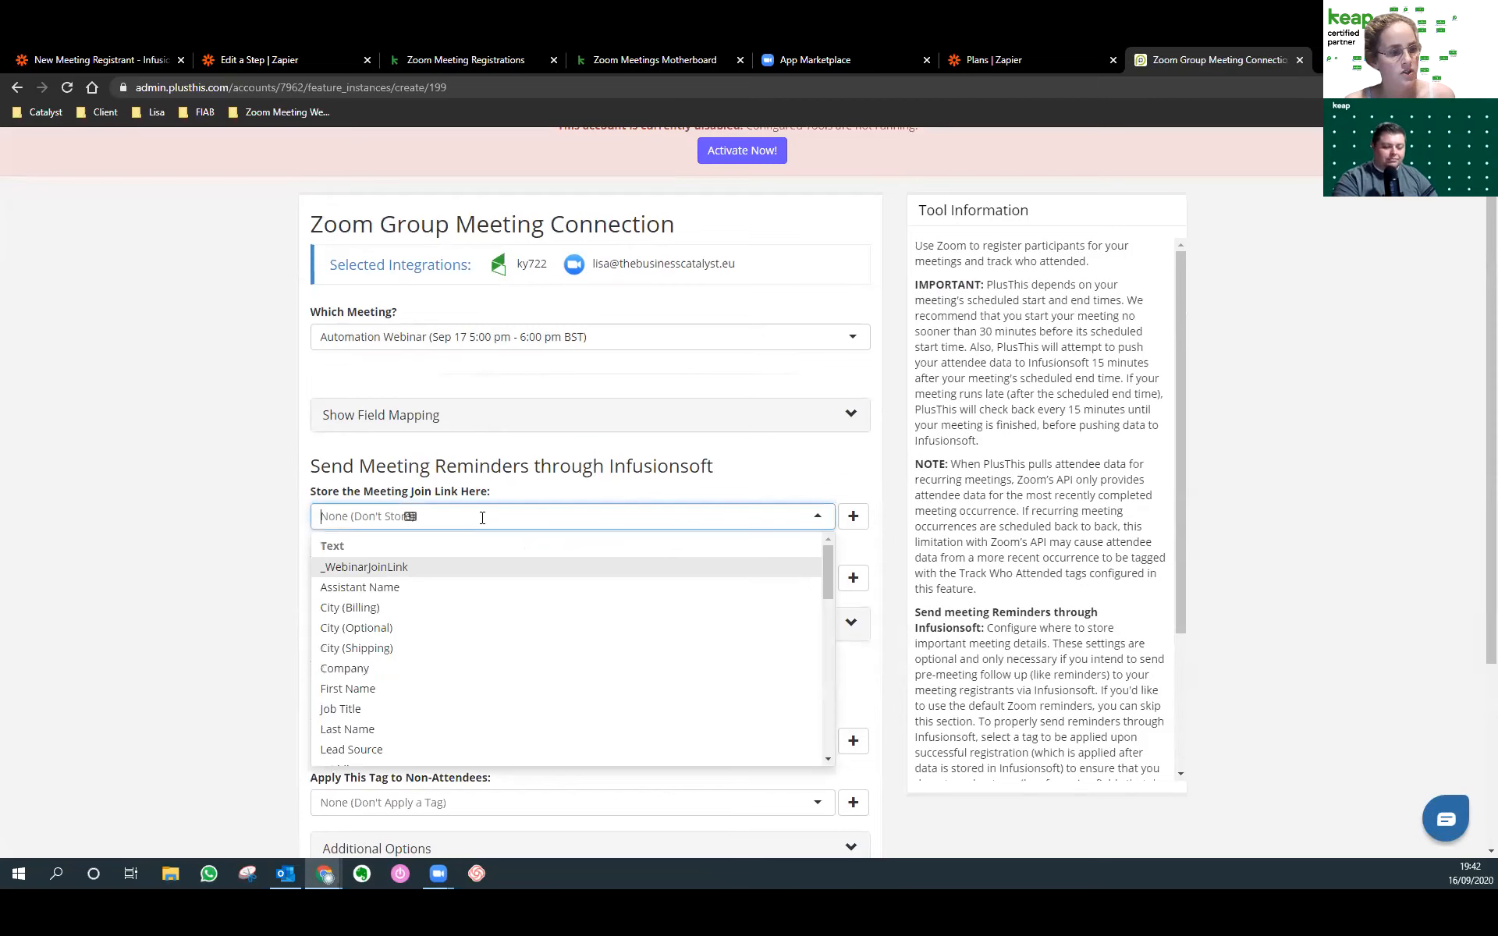
pyautogui.click(415, 568)
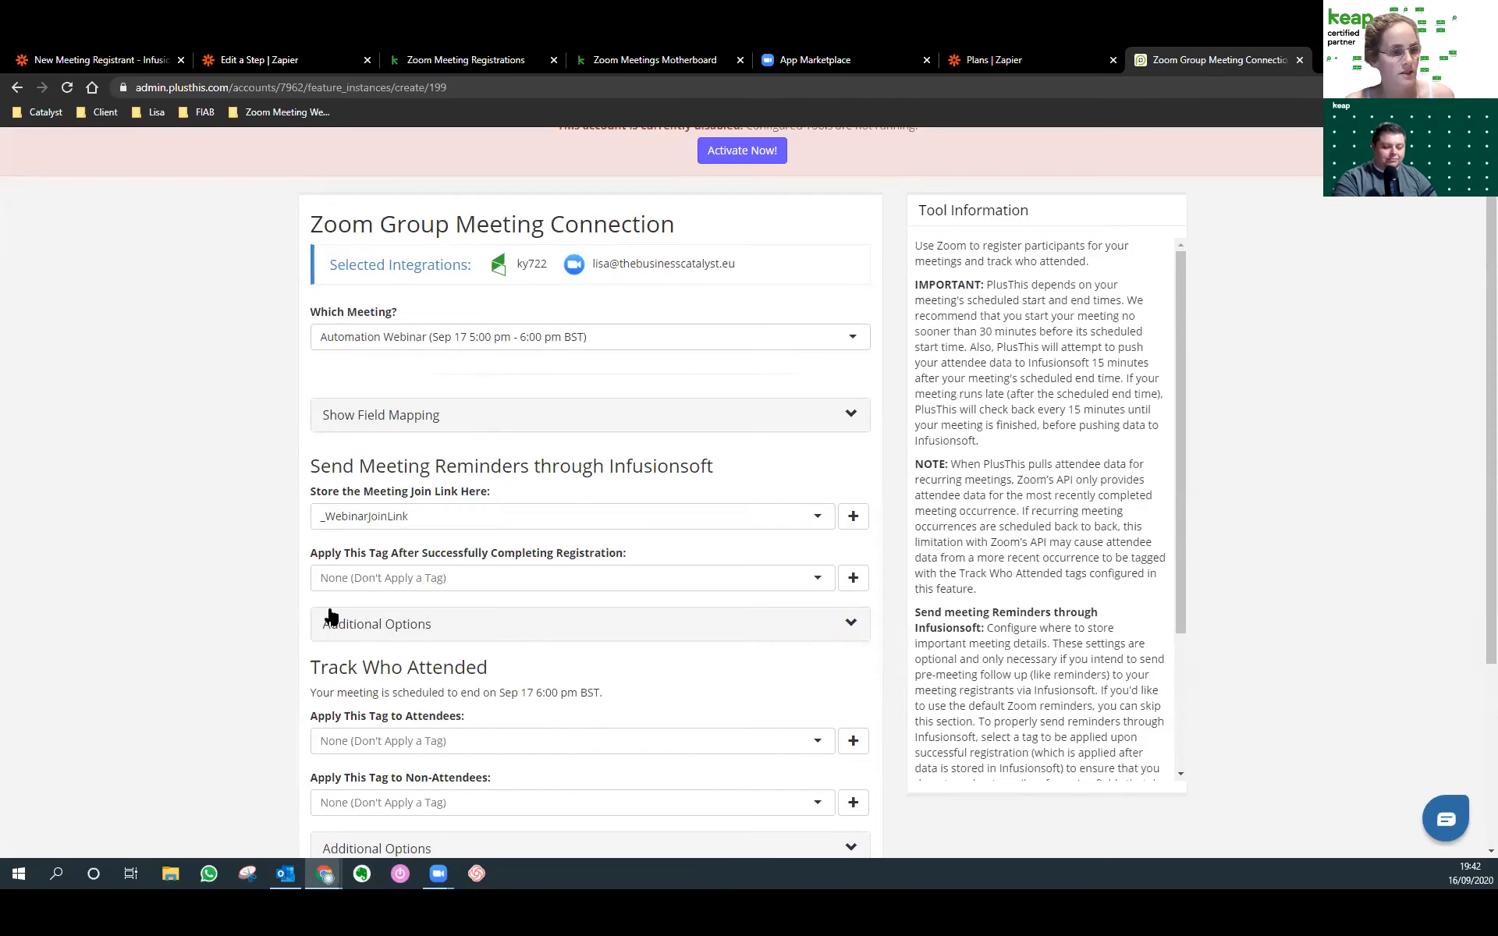
pyautogui.scroll(-1, 273, 547)
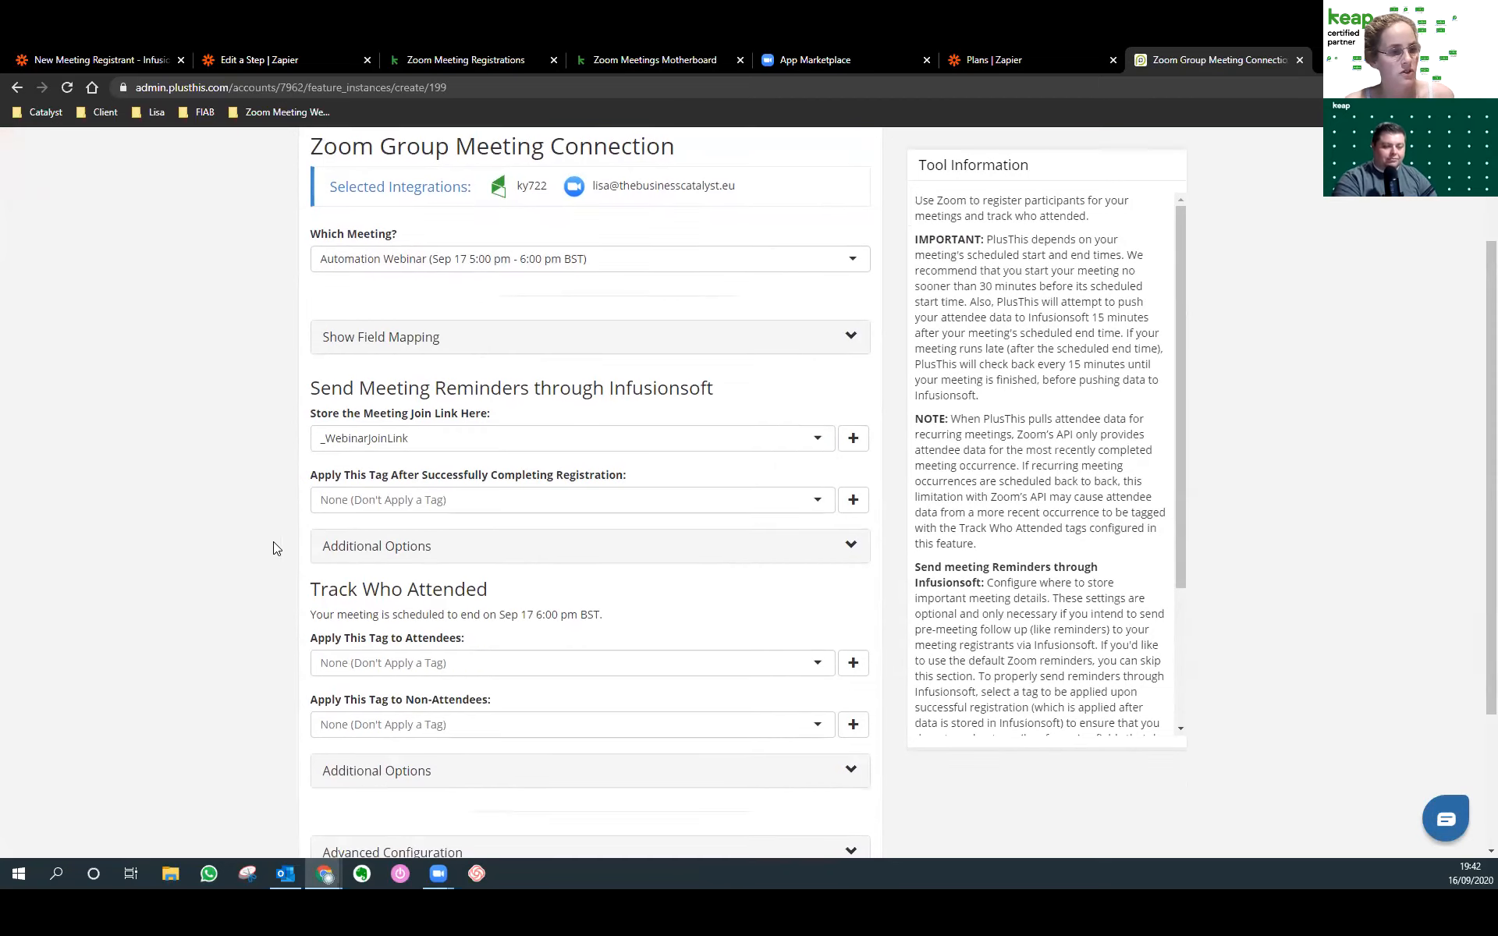
# Tag registrants Zoom Meeting #1 Registered, attendees Meeting #1 Attended, non-attendees Meeting 2 Missed.
pyautogui.click(381, 507)
pyautogui.write('reg')
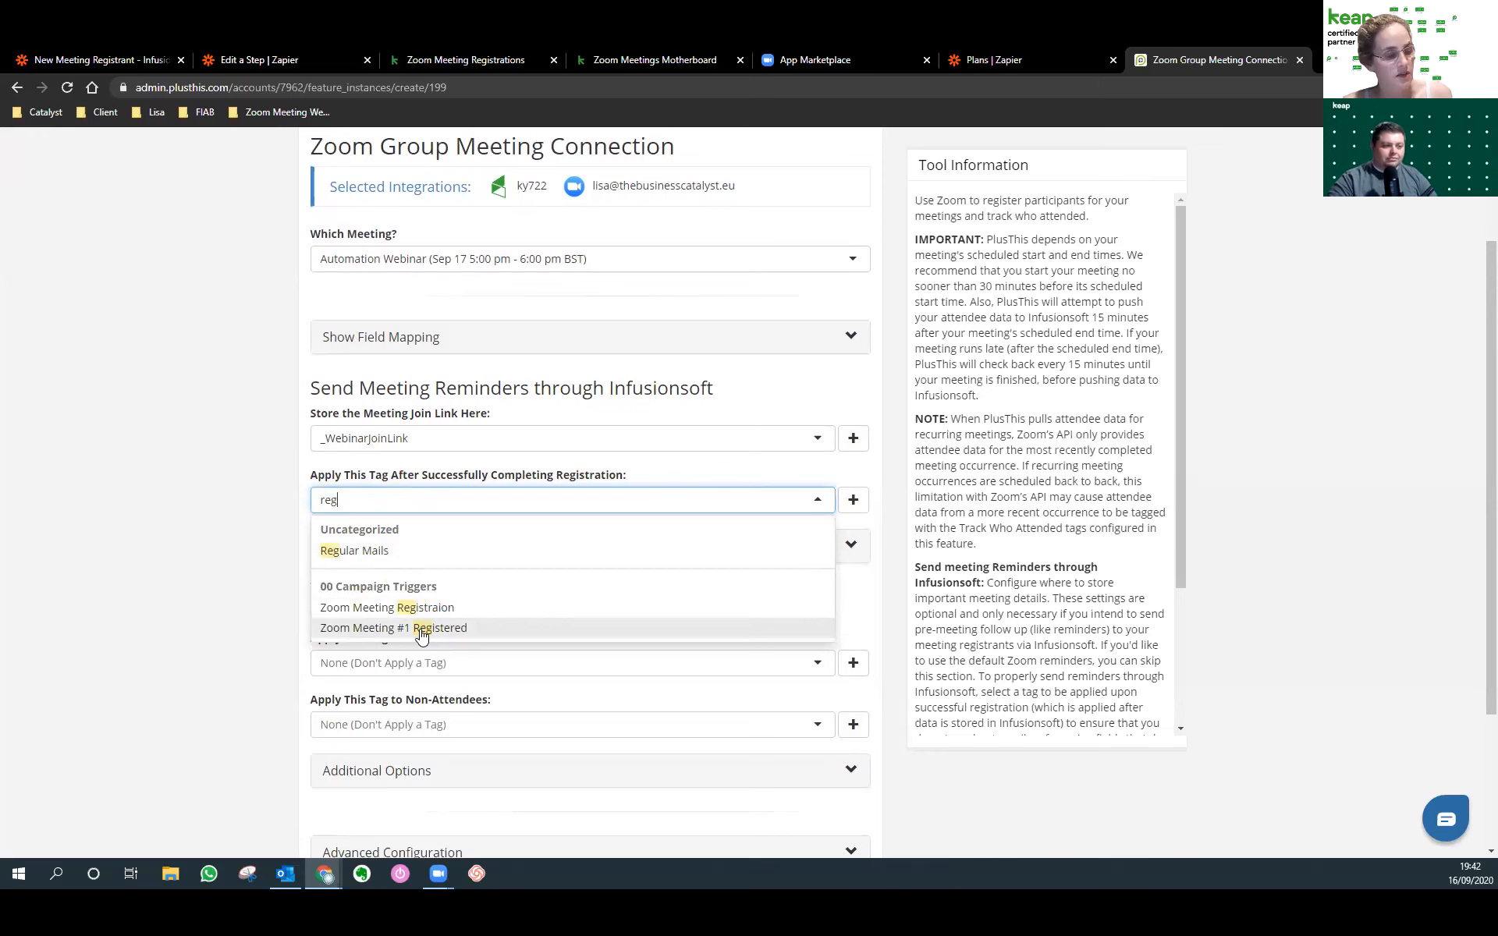
pyautogui.click(421, 629)
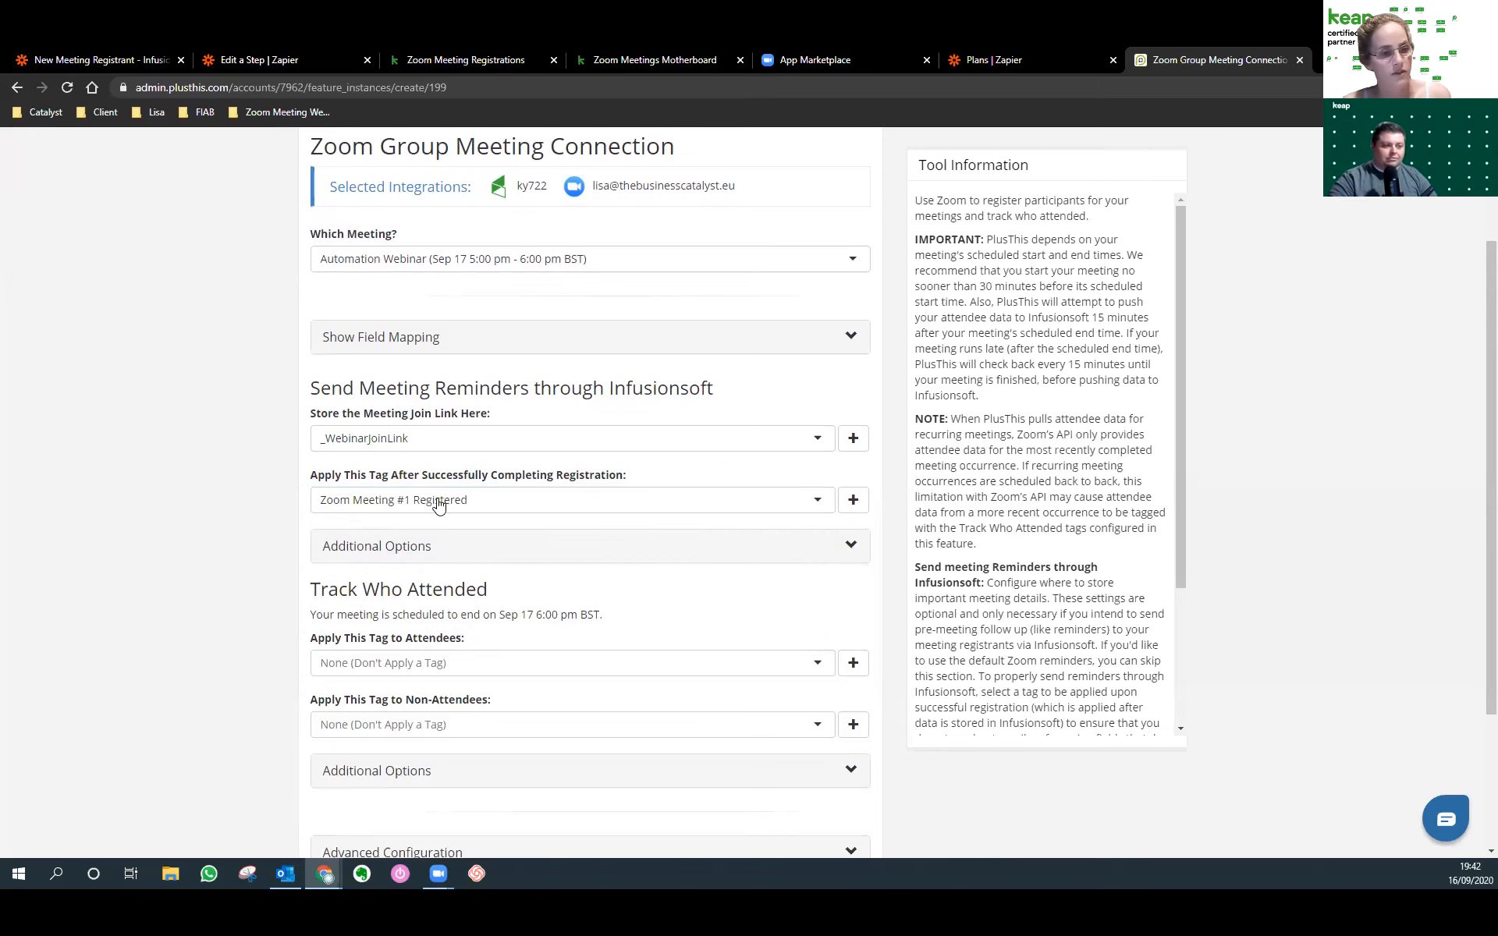
pyautogui.scroll(-1, 449, 503)
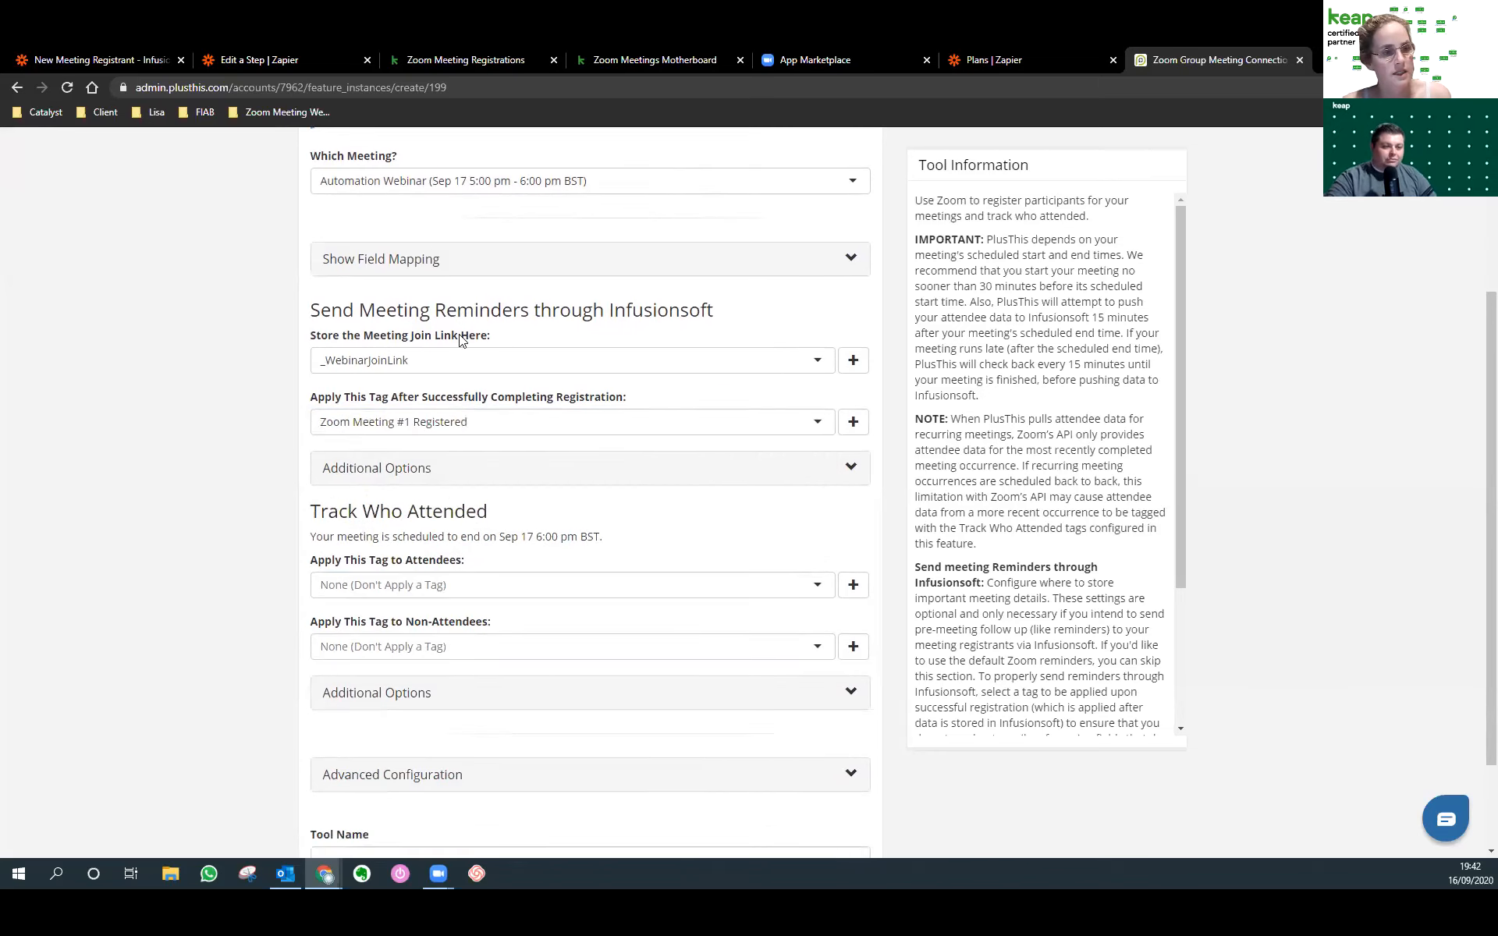
pyautogui.scroll(1, 461, 341)
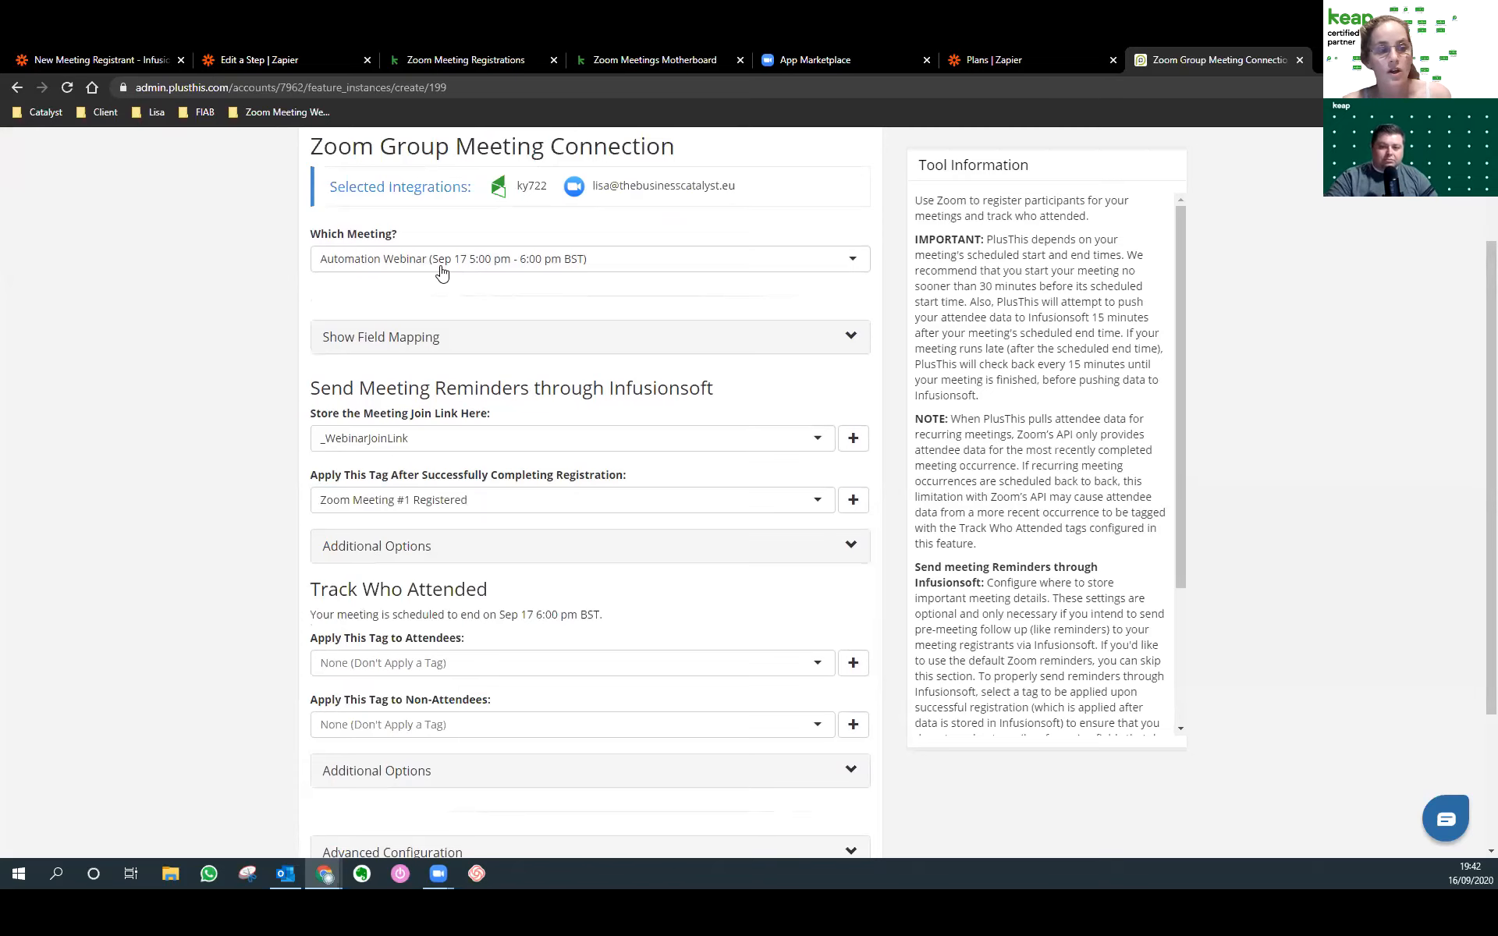
pyautogui.scroll(-1, 466, 434)
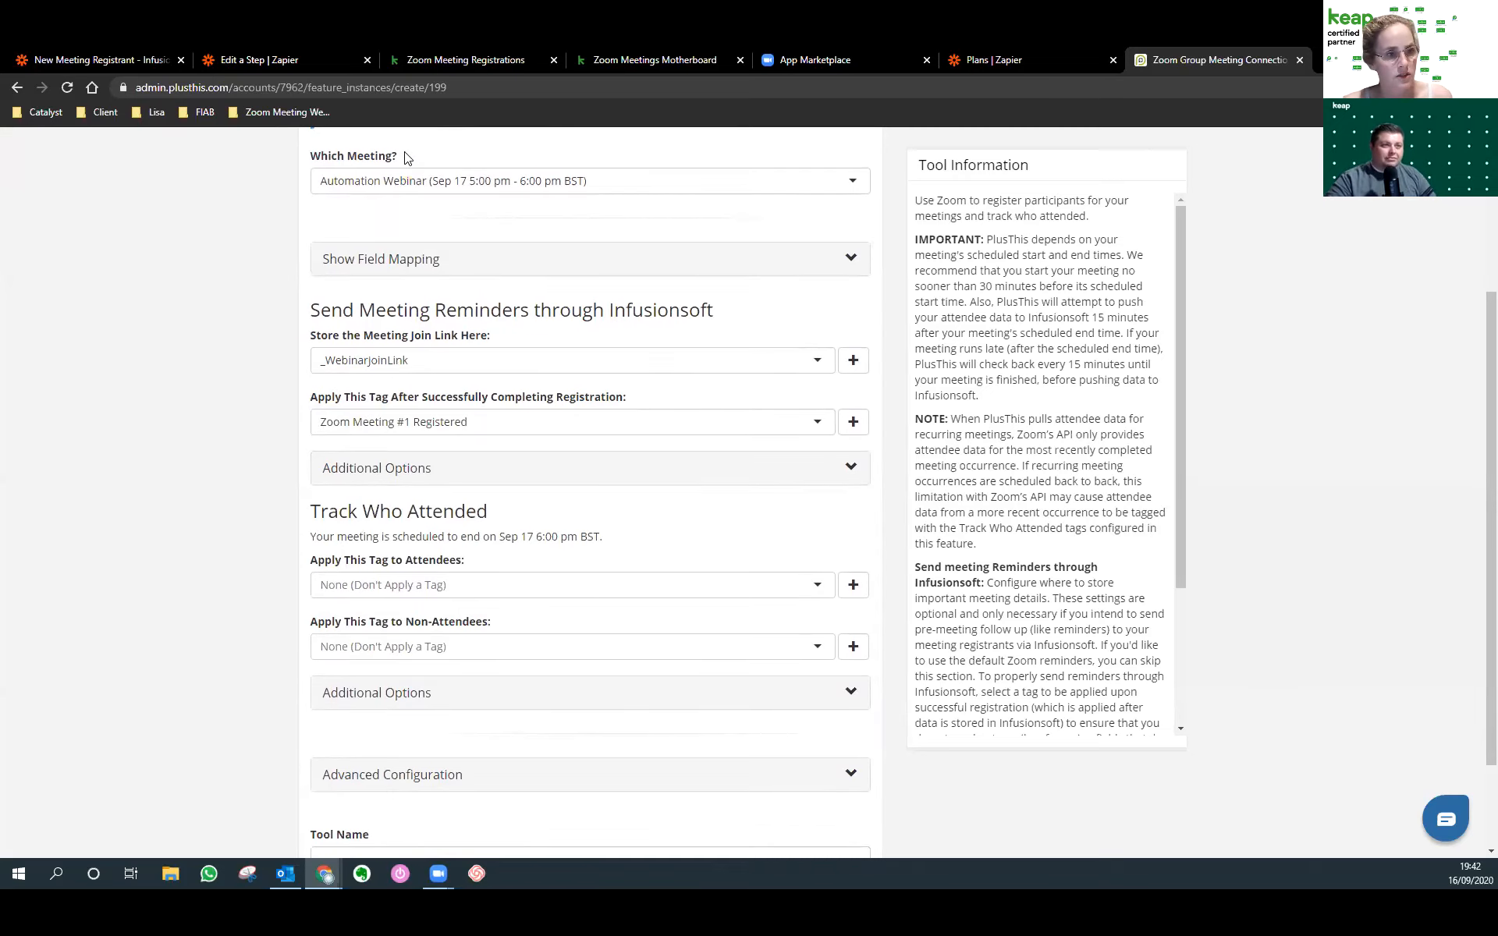
pyautogui.click(465, 590)
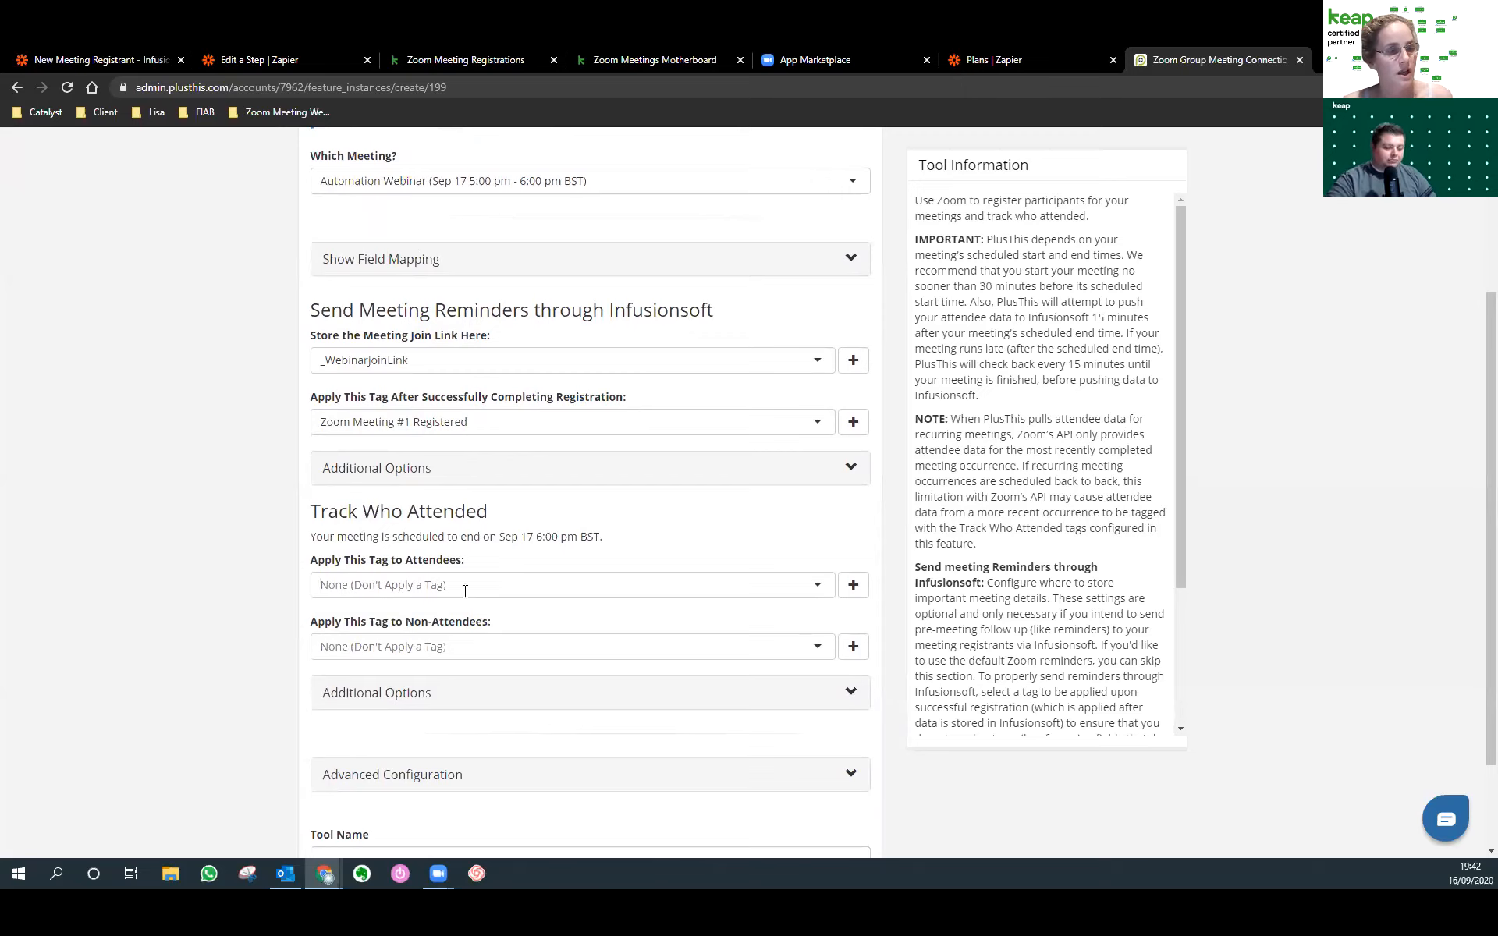
pyautogui.click(465, 590)
pyautogui.click(444, 657)
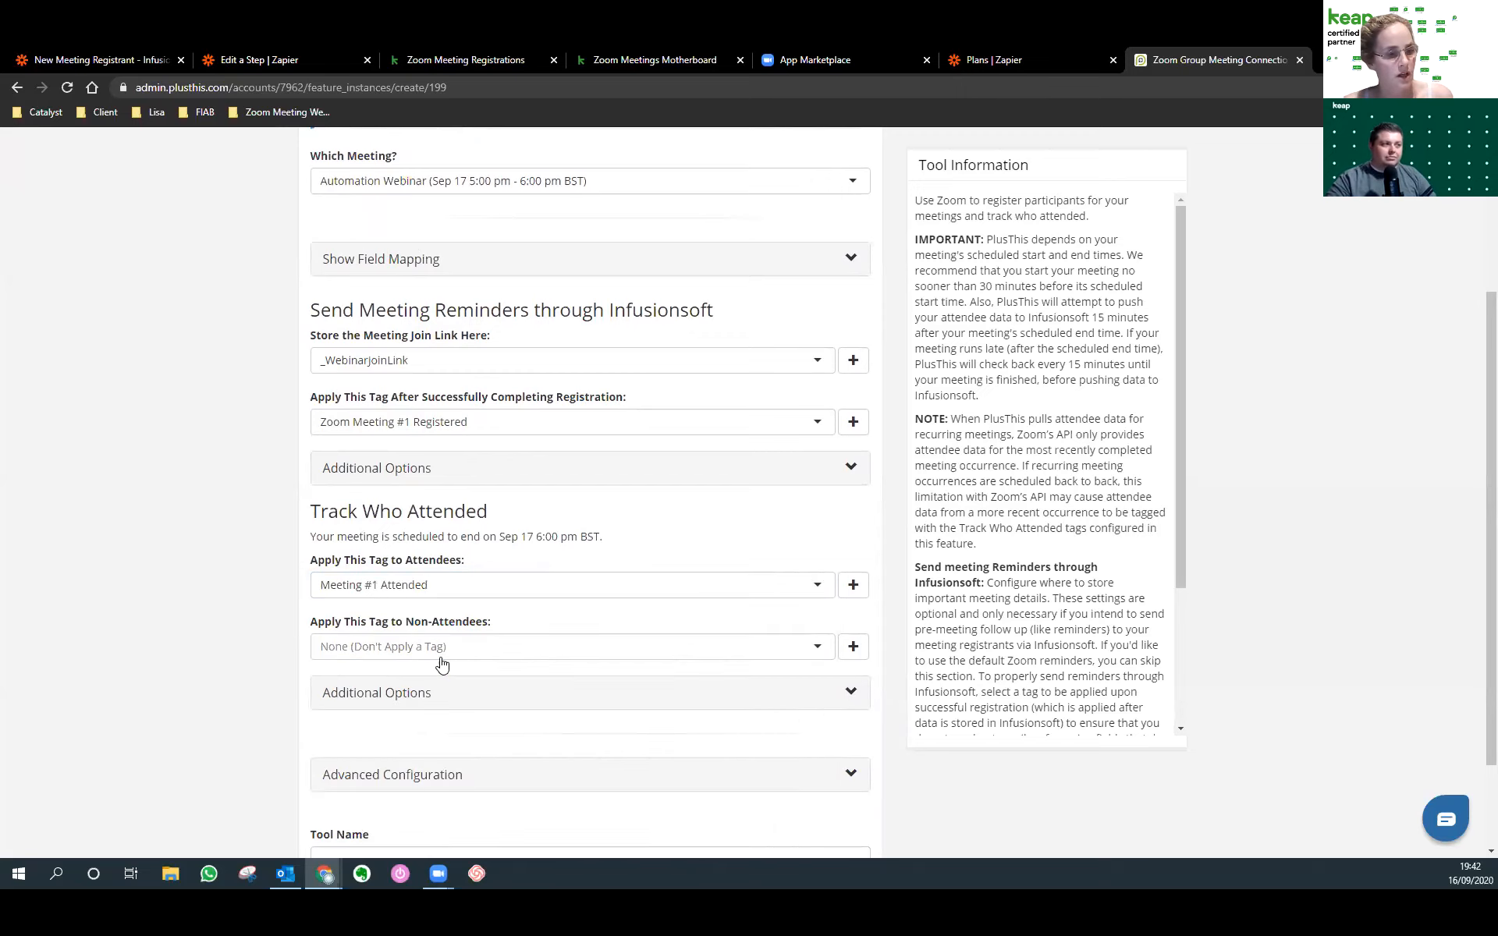
pyautogui.click(441, 656)
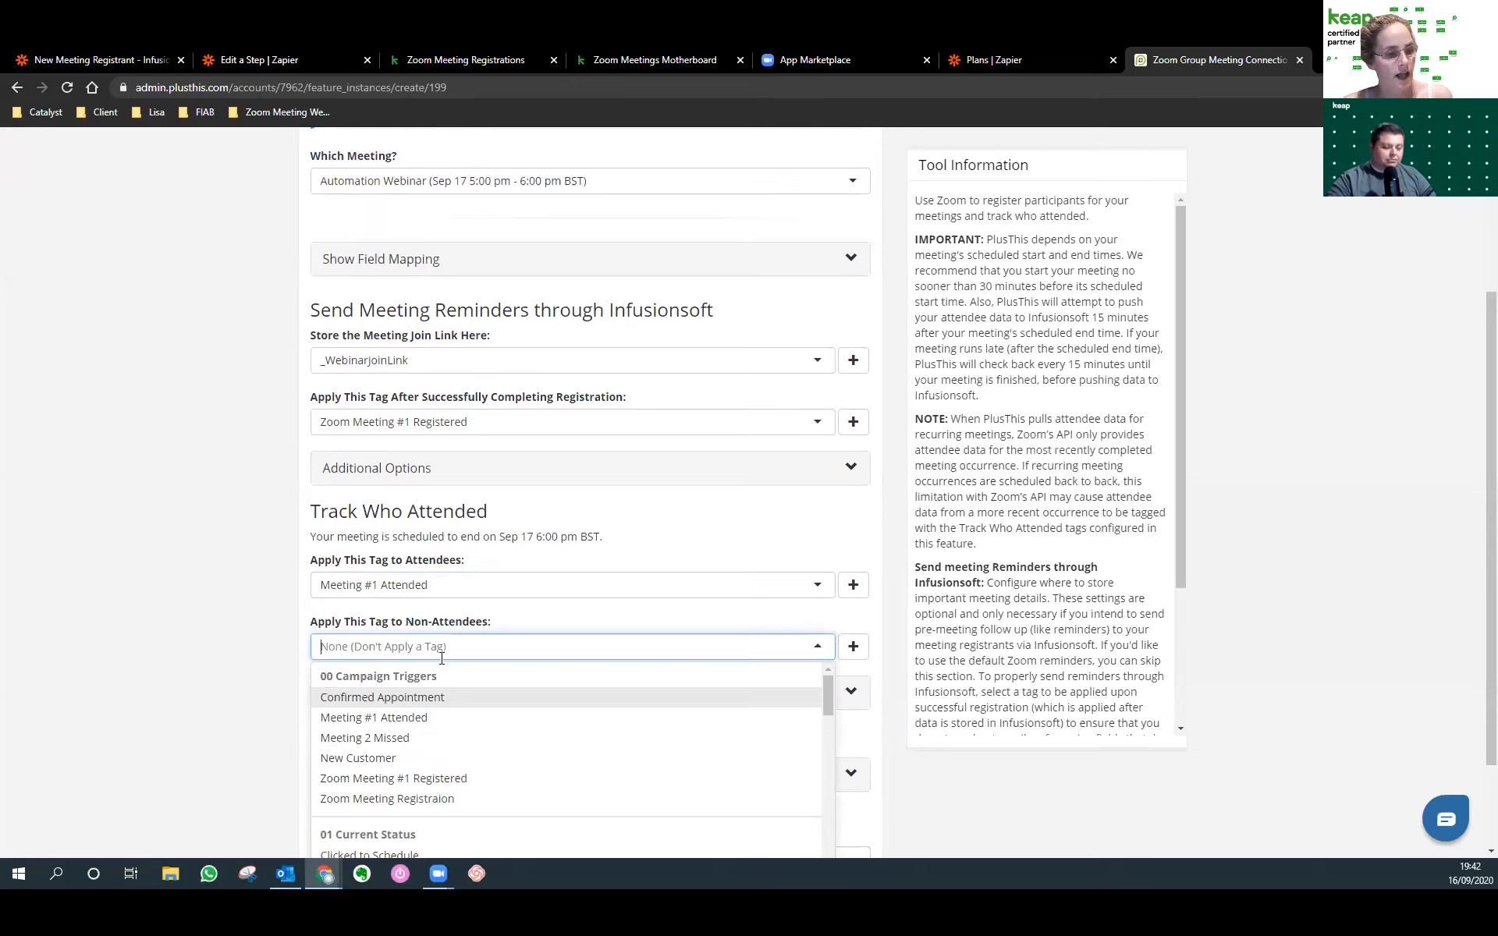
pyautogui.click(420, 739)
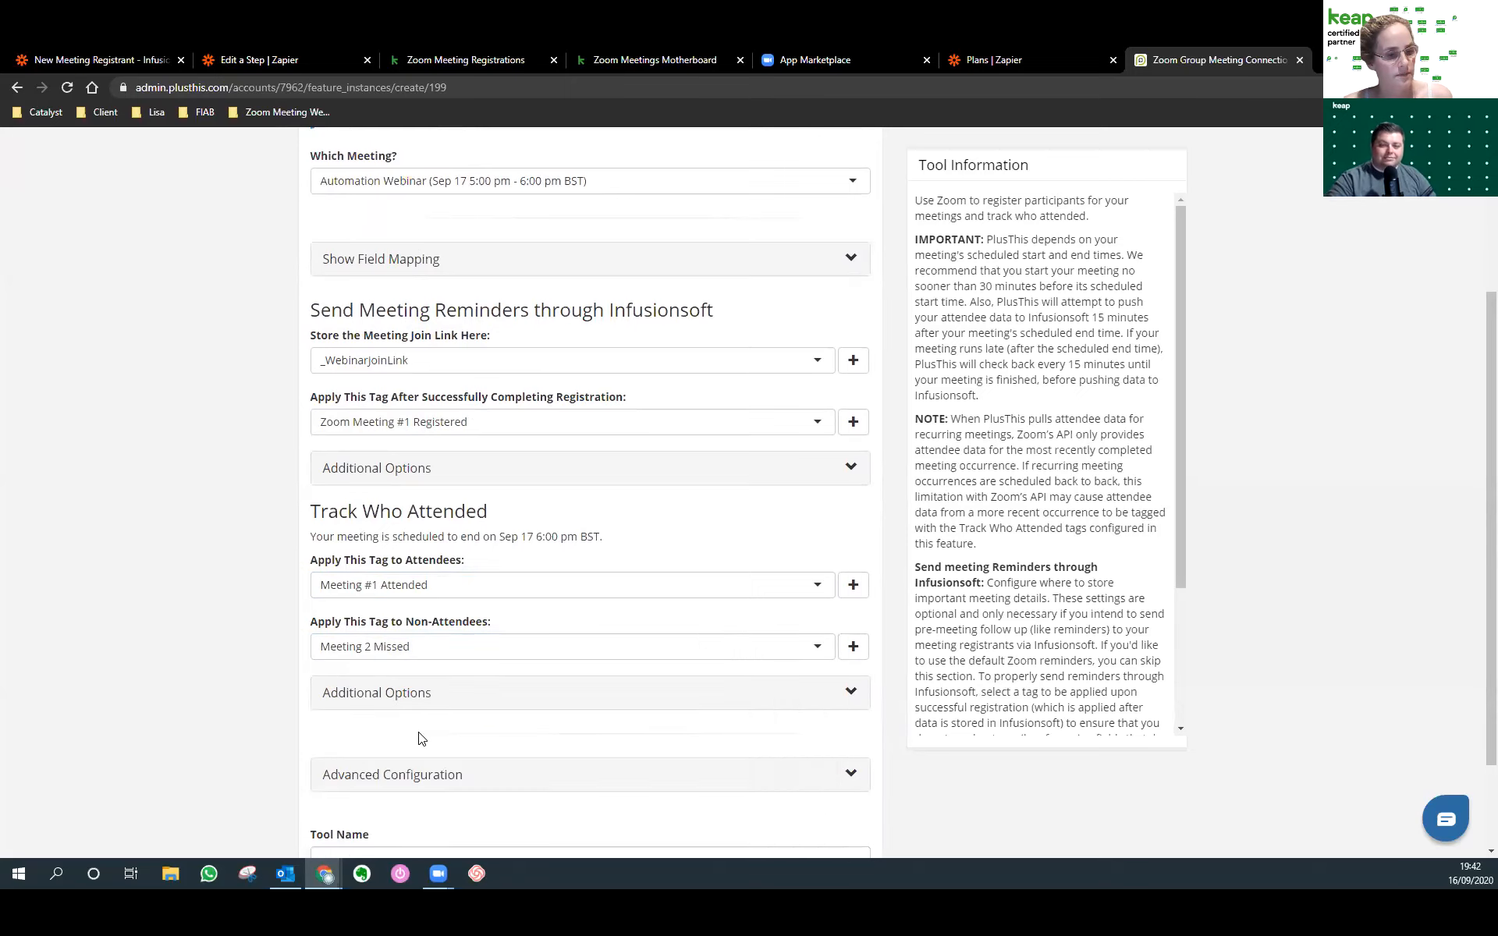
# Expand the extra and advanced options, name the tool Automation Webinar, and save it.
pyautogui.scroll(-2, 419, 738)
pyautogui.click(417, 578)
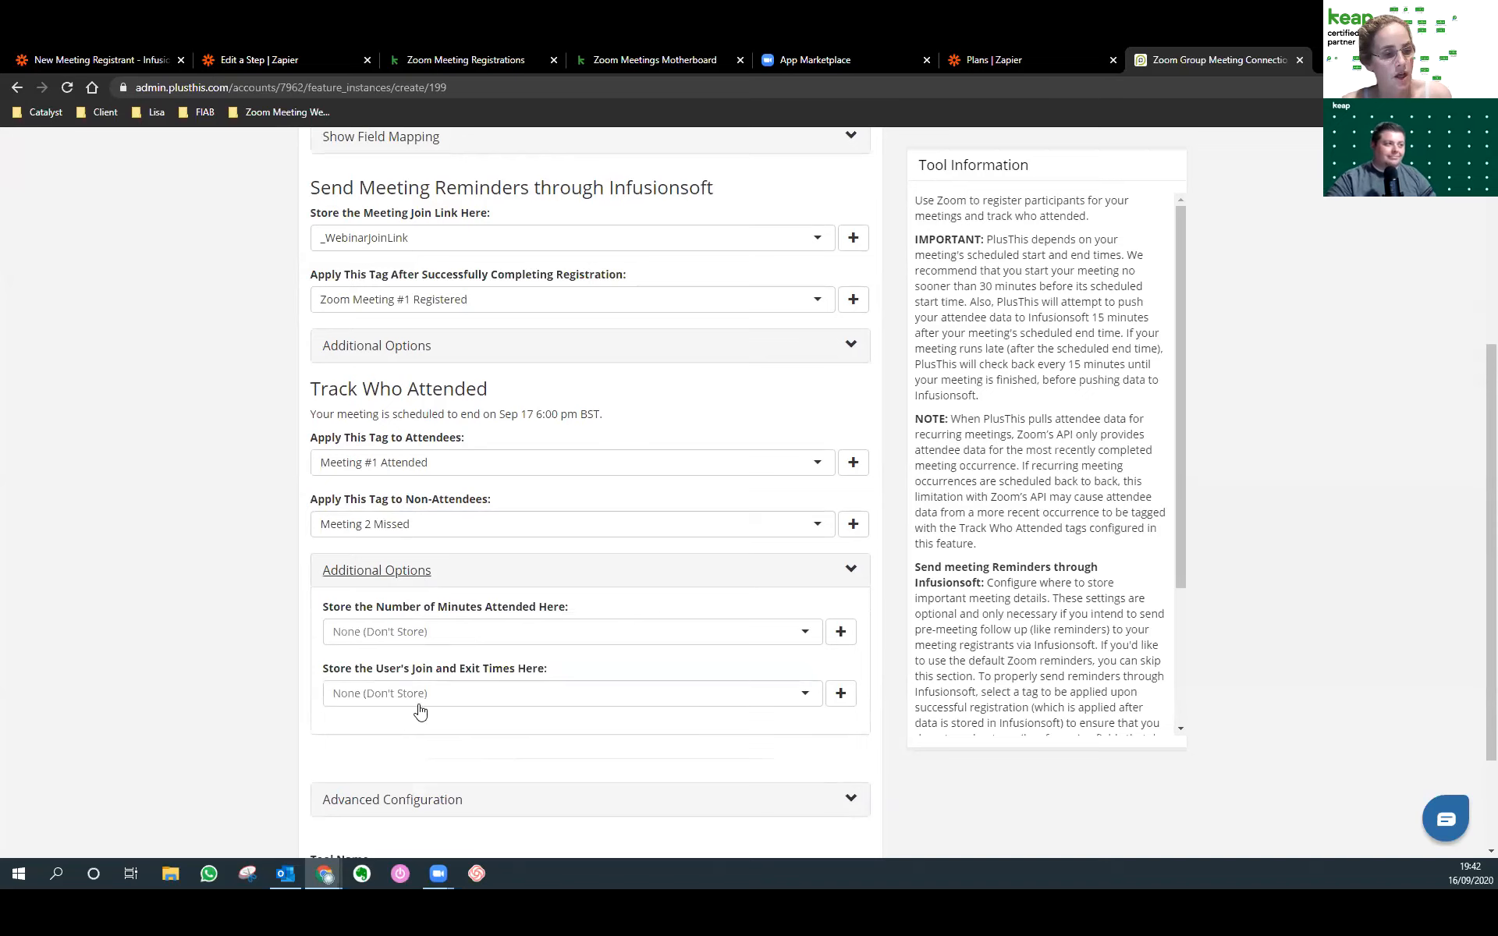
pyautogui.scroll(-1, 413, 708)
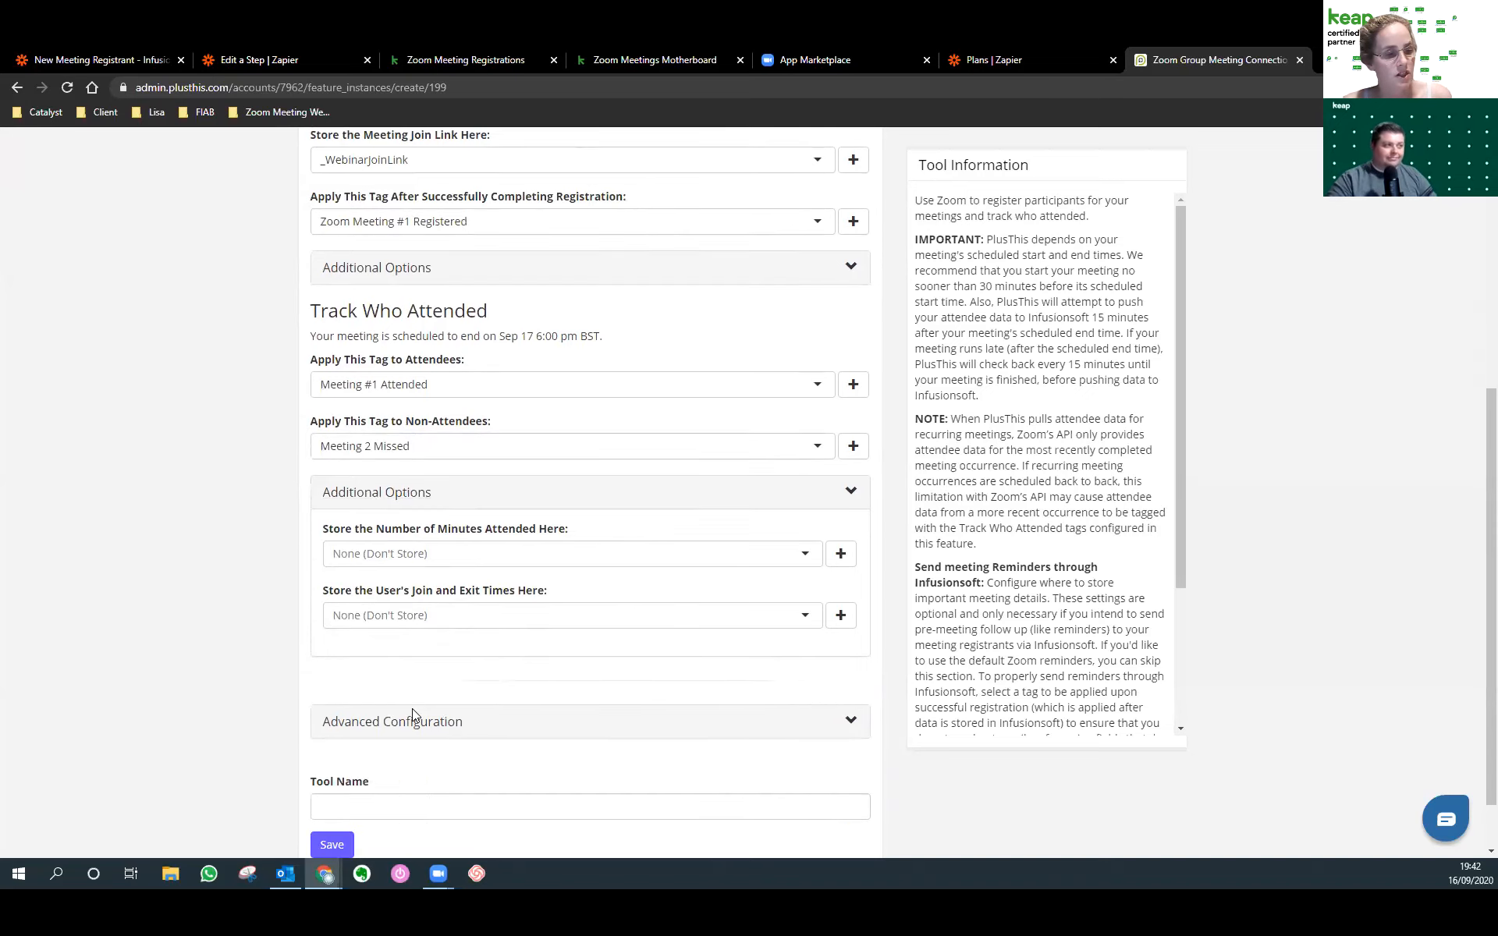
pyautogui.click(409, 723)
pyautogui.scroll(-2, 409, 718)
pyautogui.click(417, 746)
pyautogui.write('Automation Webinra')
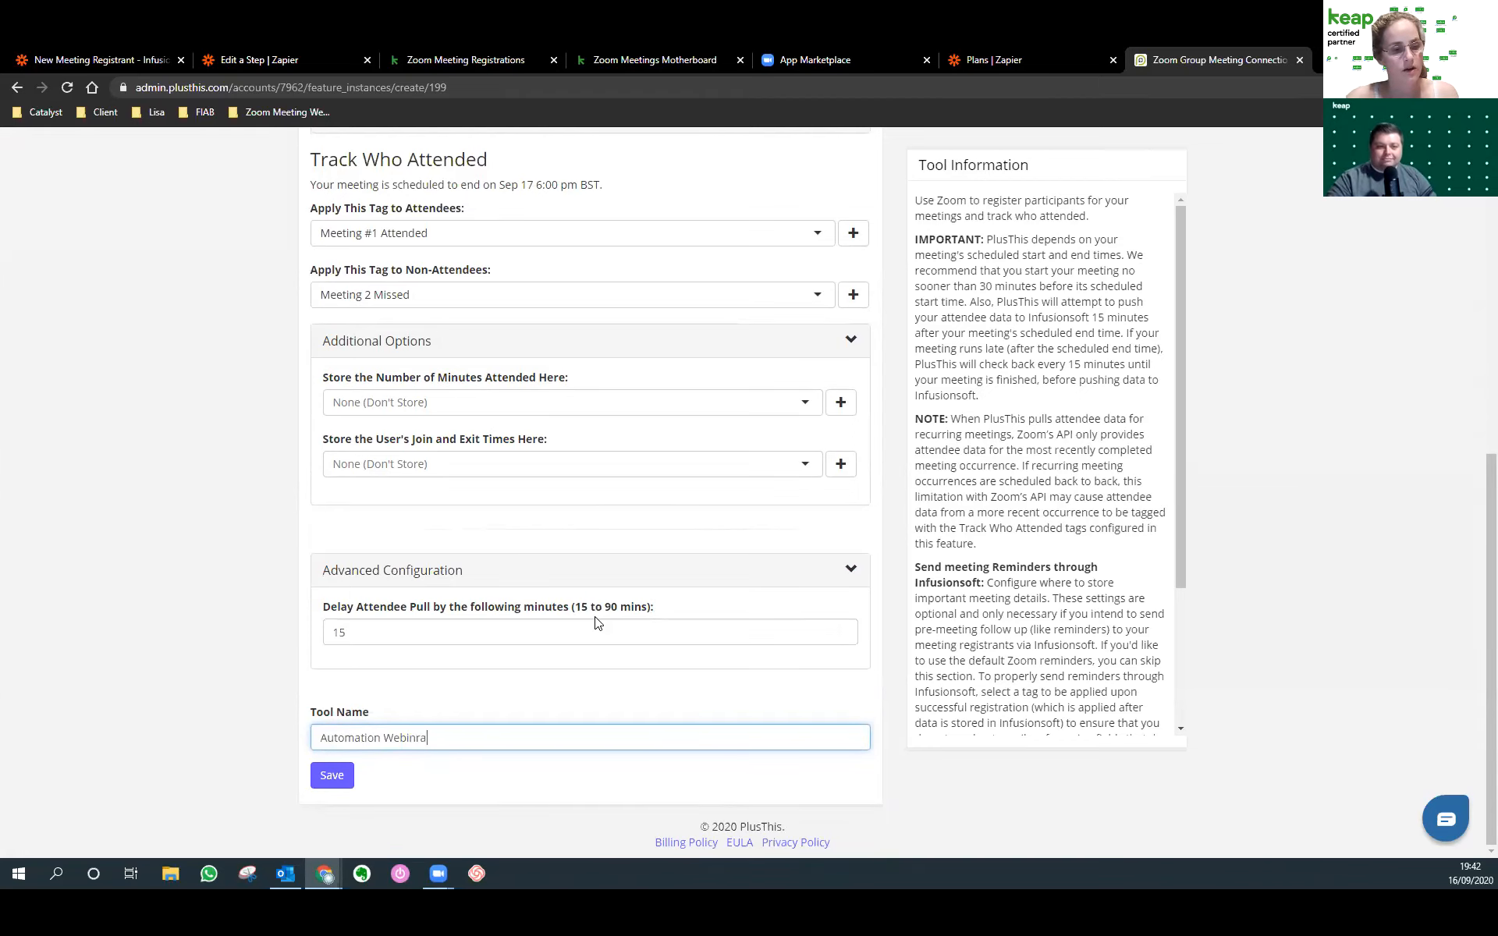
pyautogui.scroll(2, 659, 682)
pyautogui.scroll(-2, 659, 682)
pyautogui.click(324, 775)
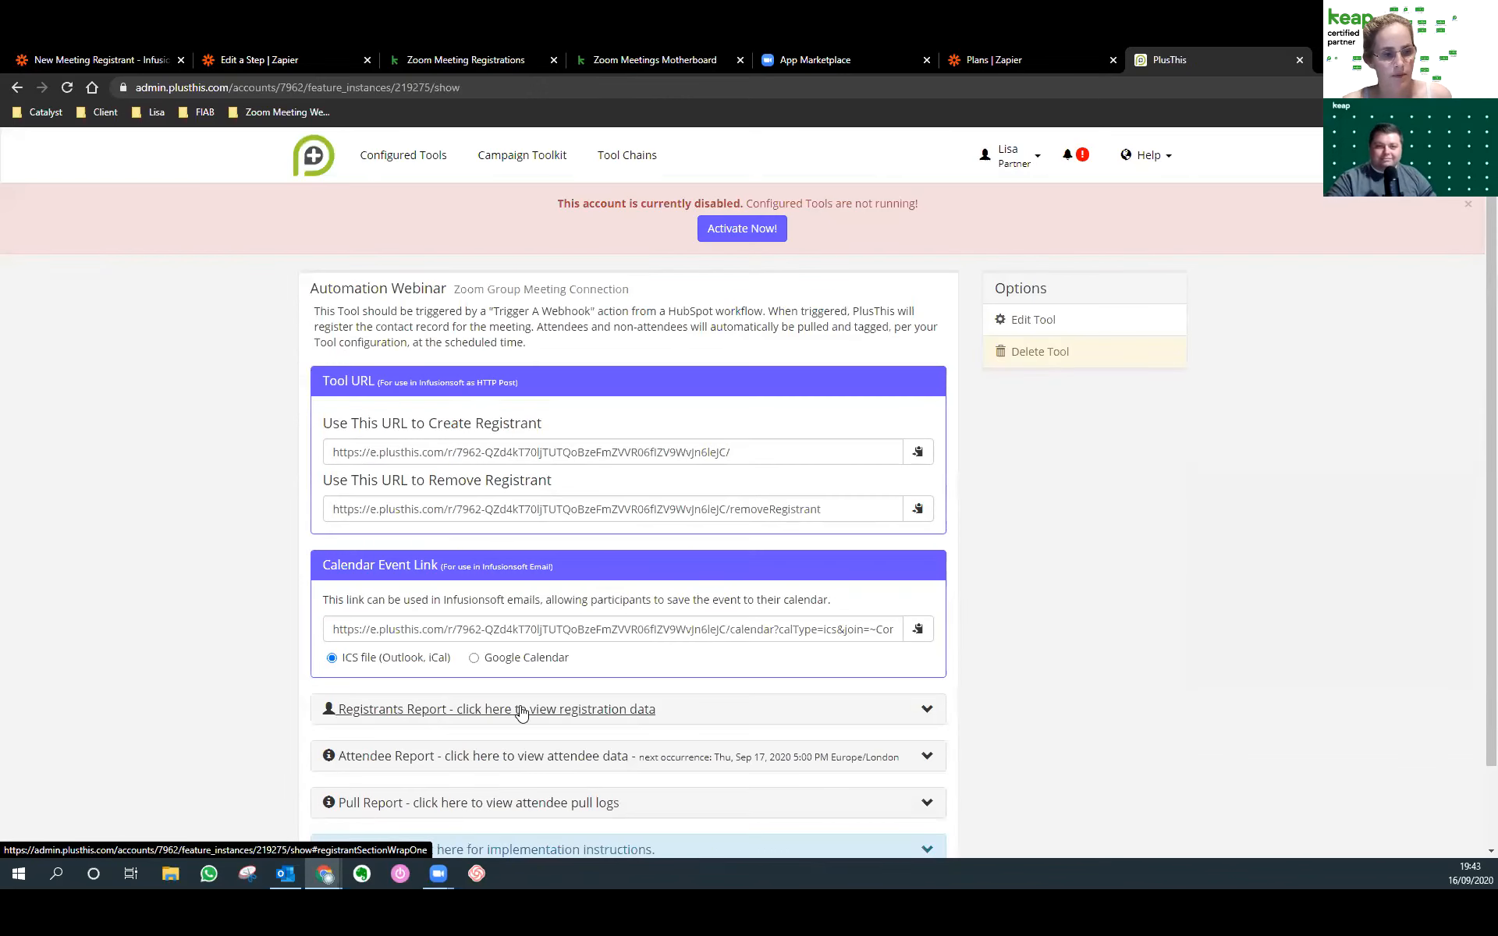
# Select the Automation Webinar tool's 'Use This URL to Create Registrant' address for copying.
pyautogui.scroll(-2, 518, 709)
pyautogui.scroll(2, 512, 712)
pyautogui.click(437, 452)
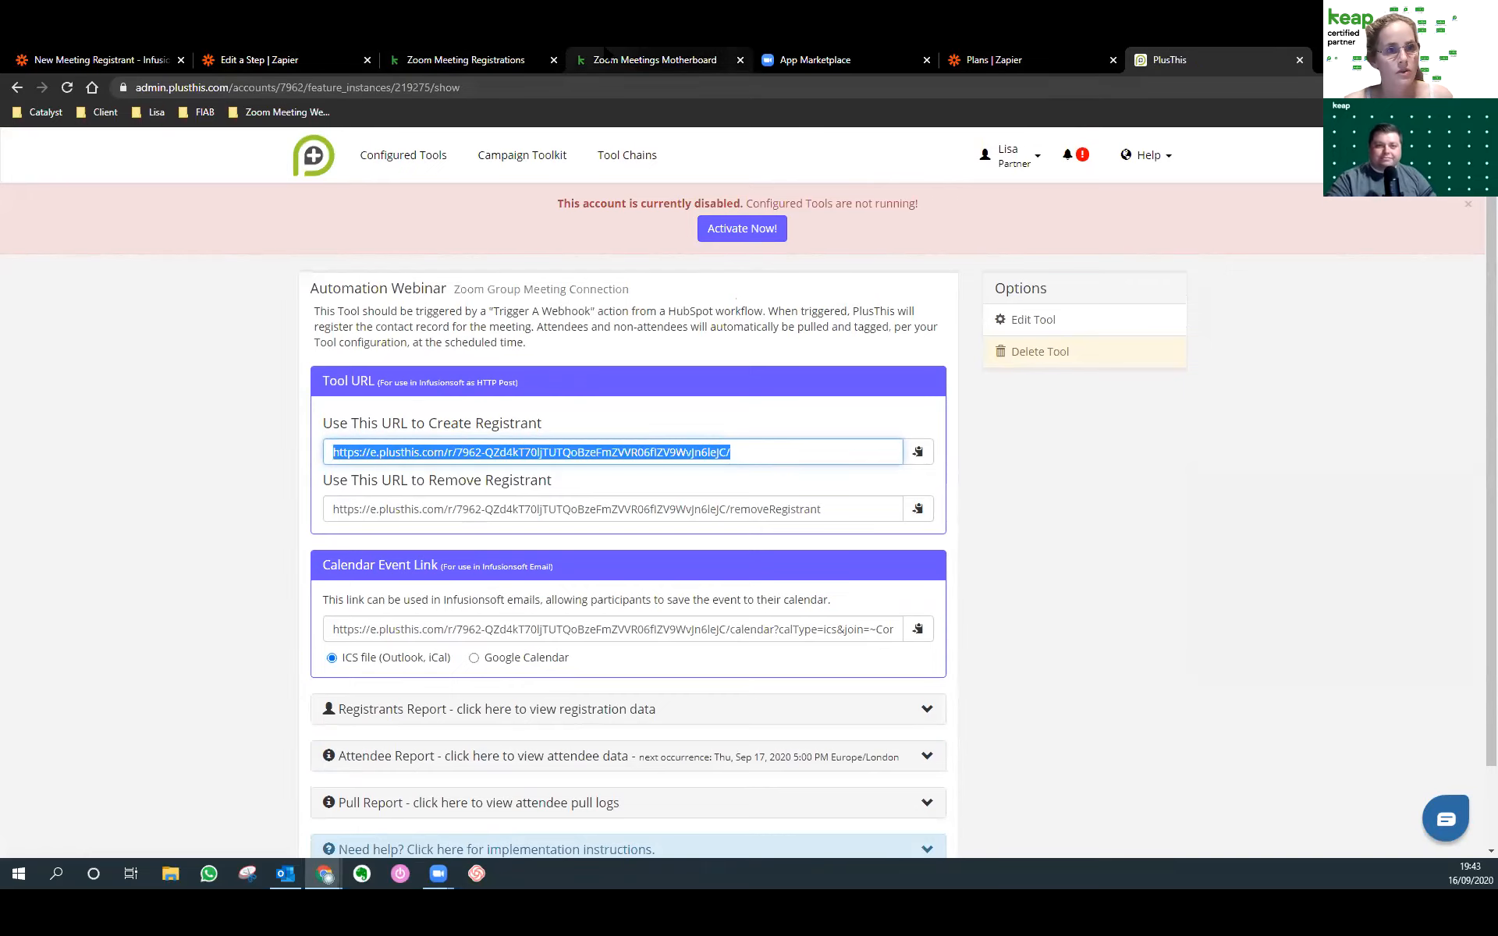
pyautogui.click(654, 60)
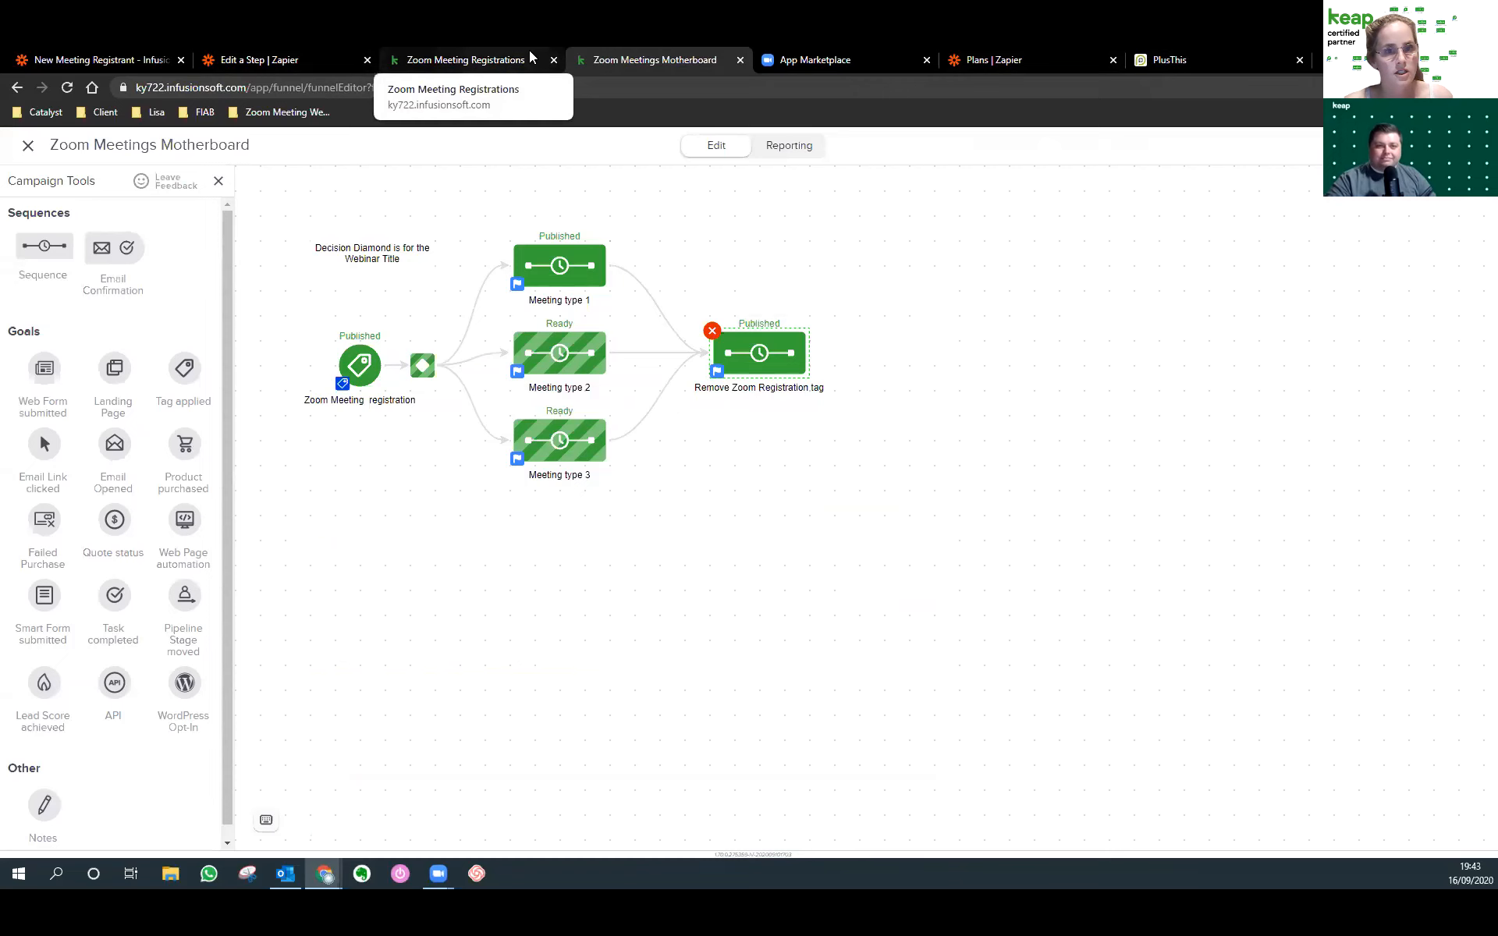
# Open the Zoom Meeting Registrations campaign from bookmarks, locate Invitation Mail, and return to PlusThis.
pyautogui.click(1007, 61)
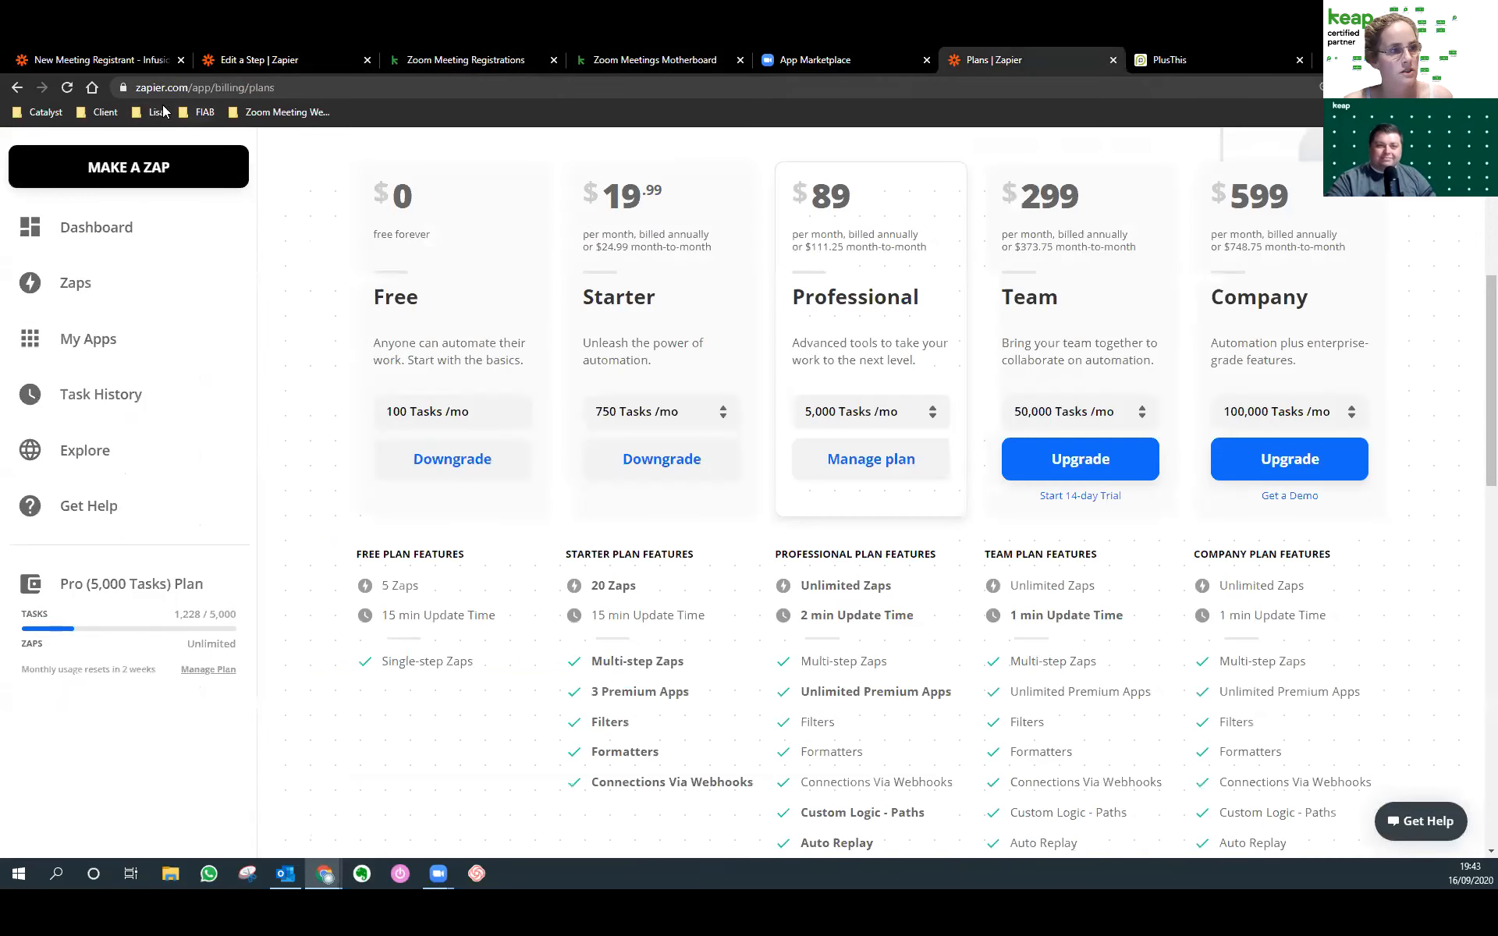
pyautogui.click(281, 113)
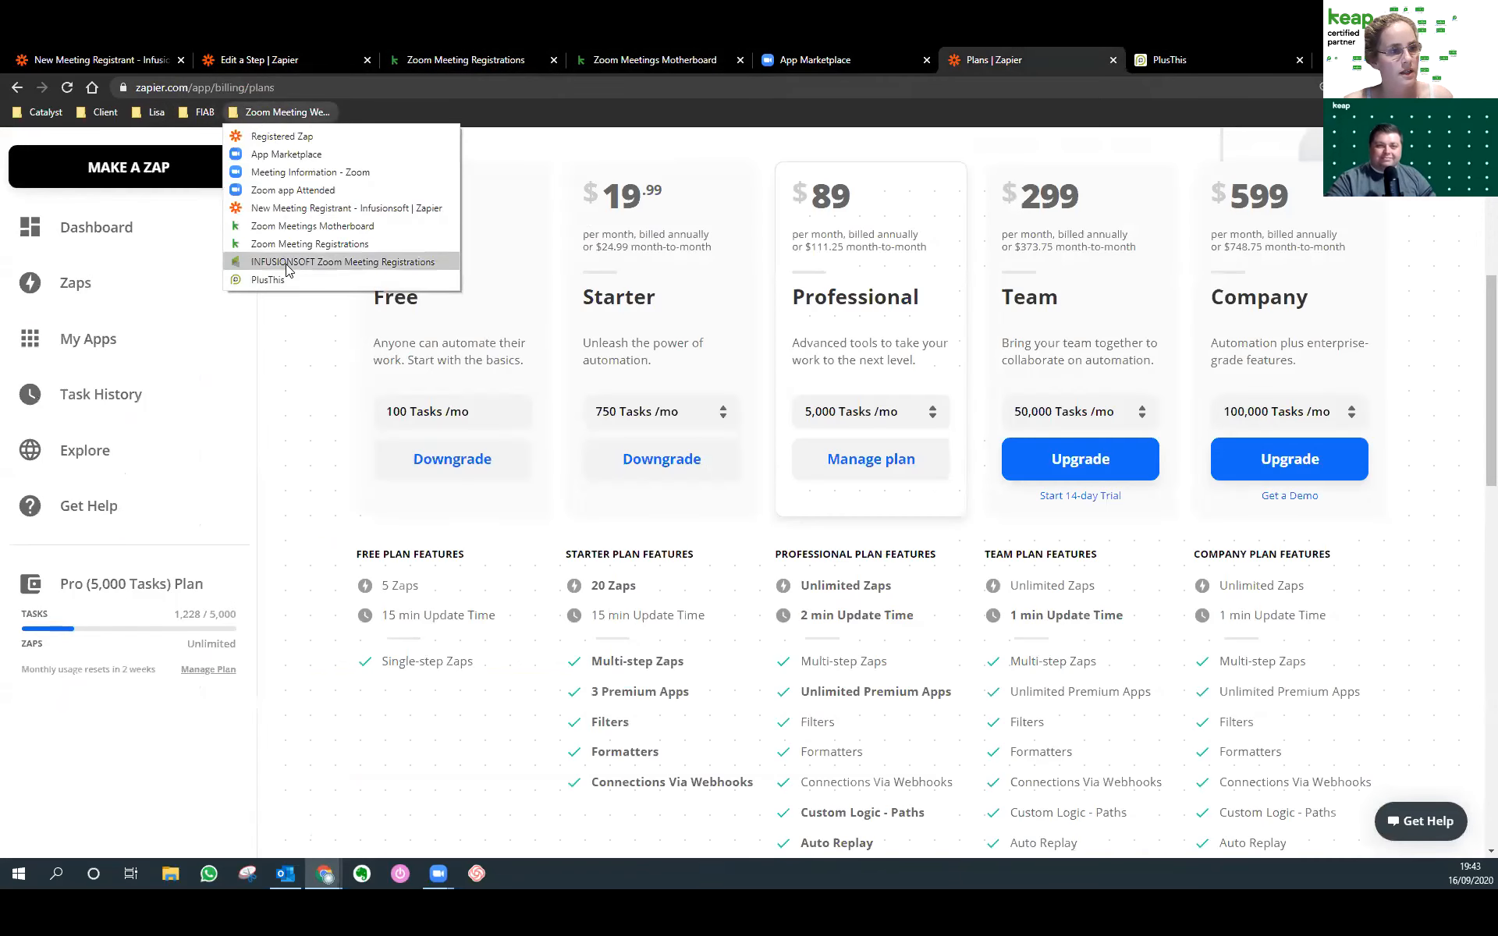
pyautogui.click(305, 261)
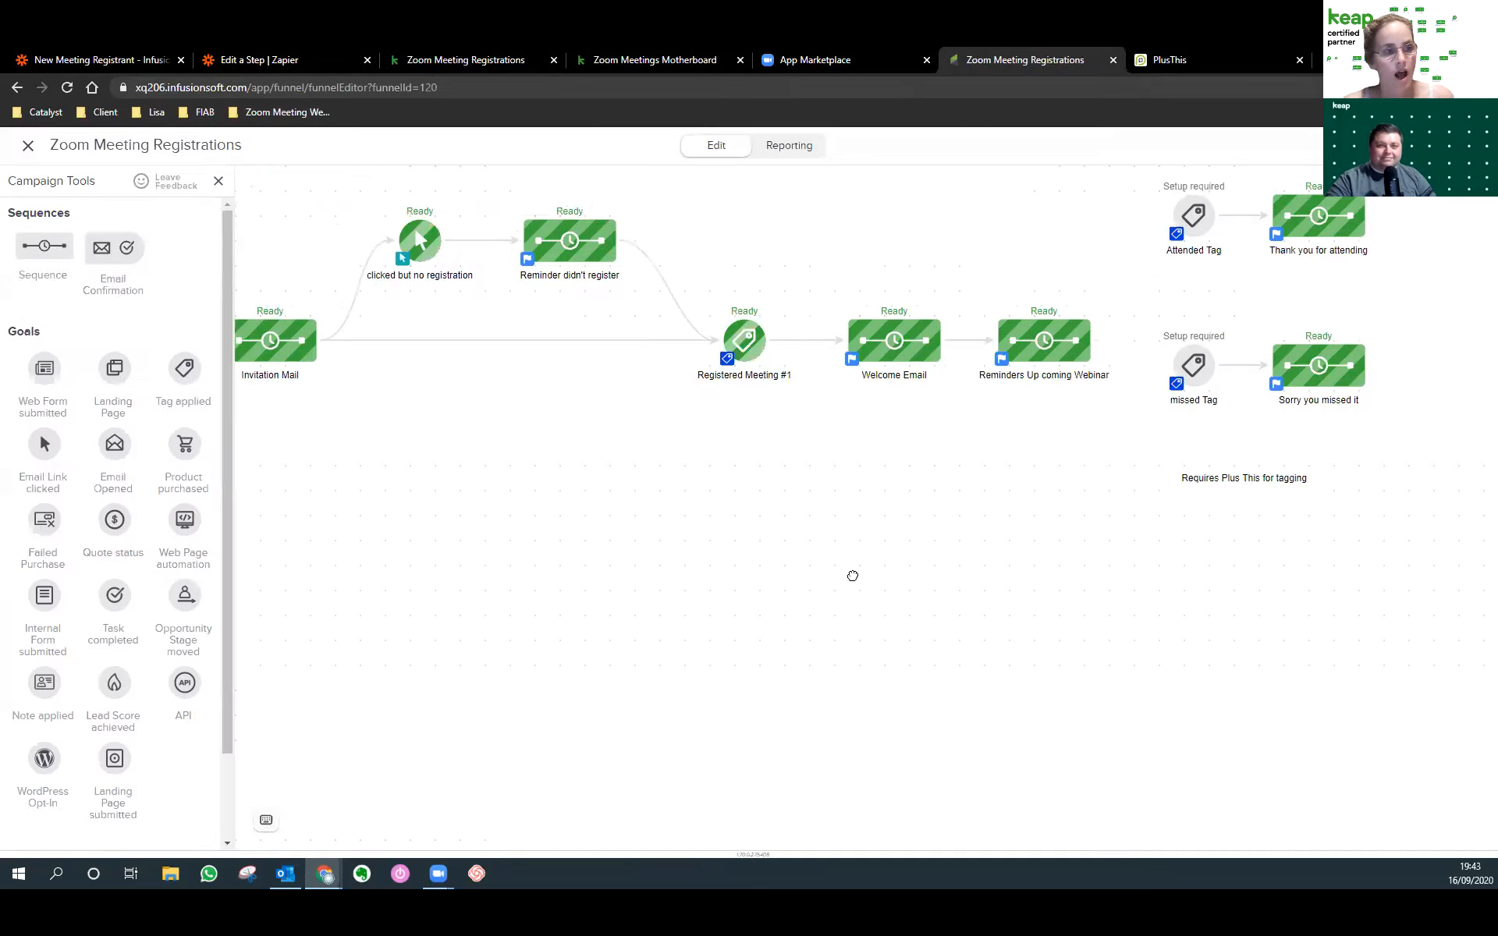
pyautogui.moveTo(853, 576); pyautogui.dragTo(1005, 610)
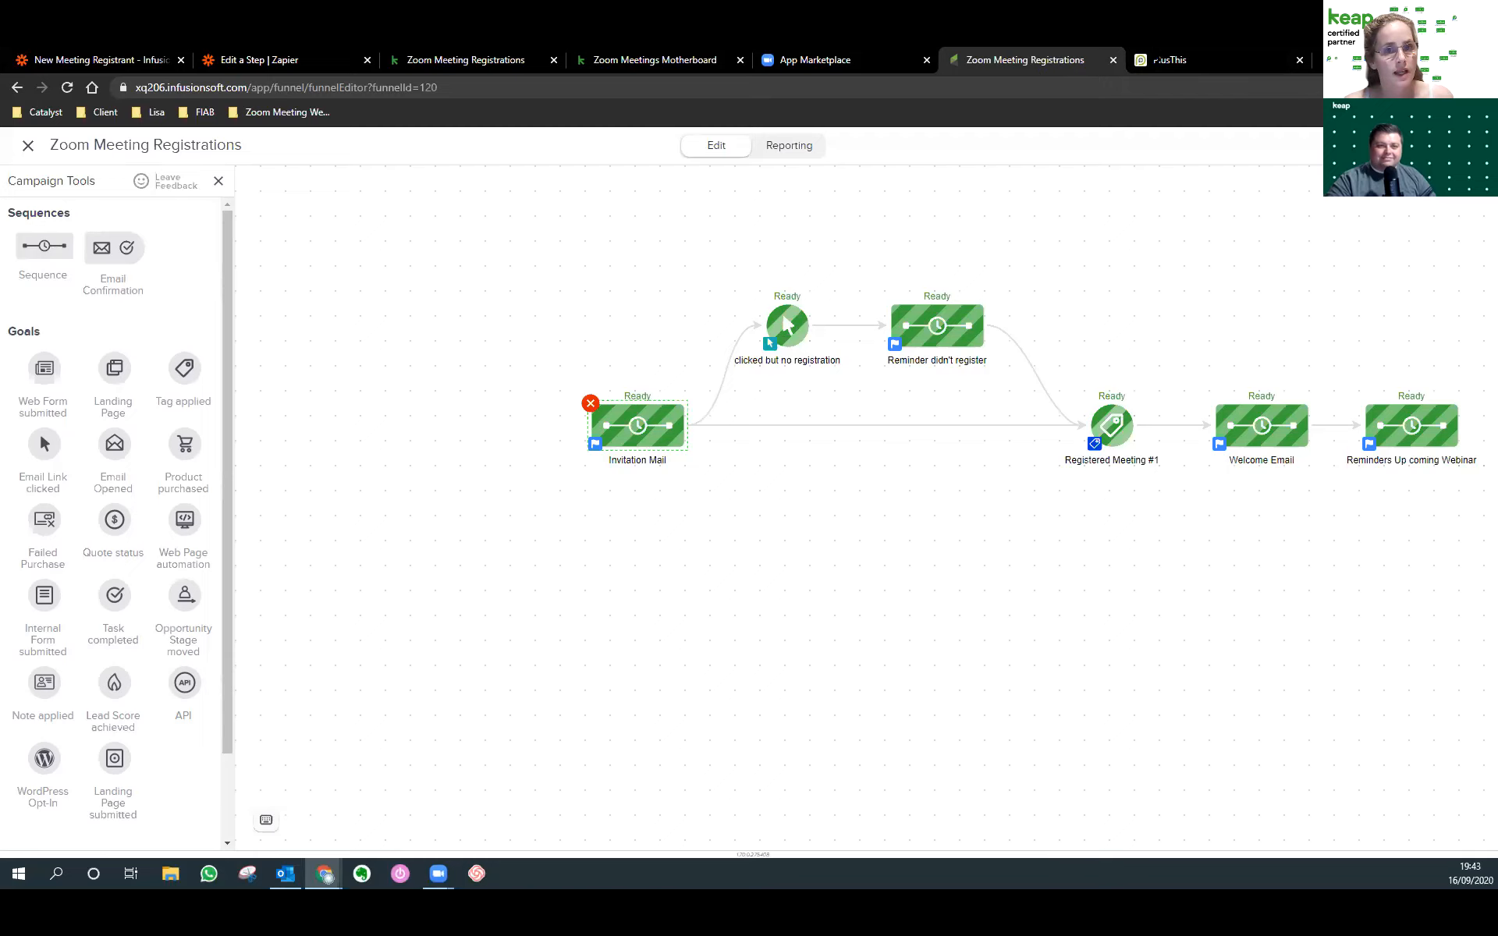
pyautogui.click(1141, 61)
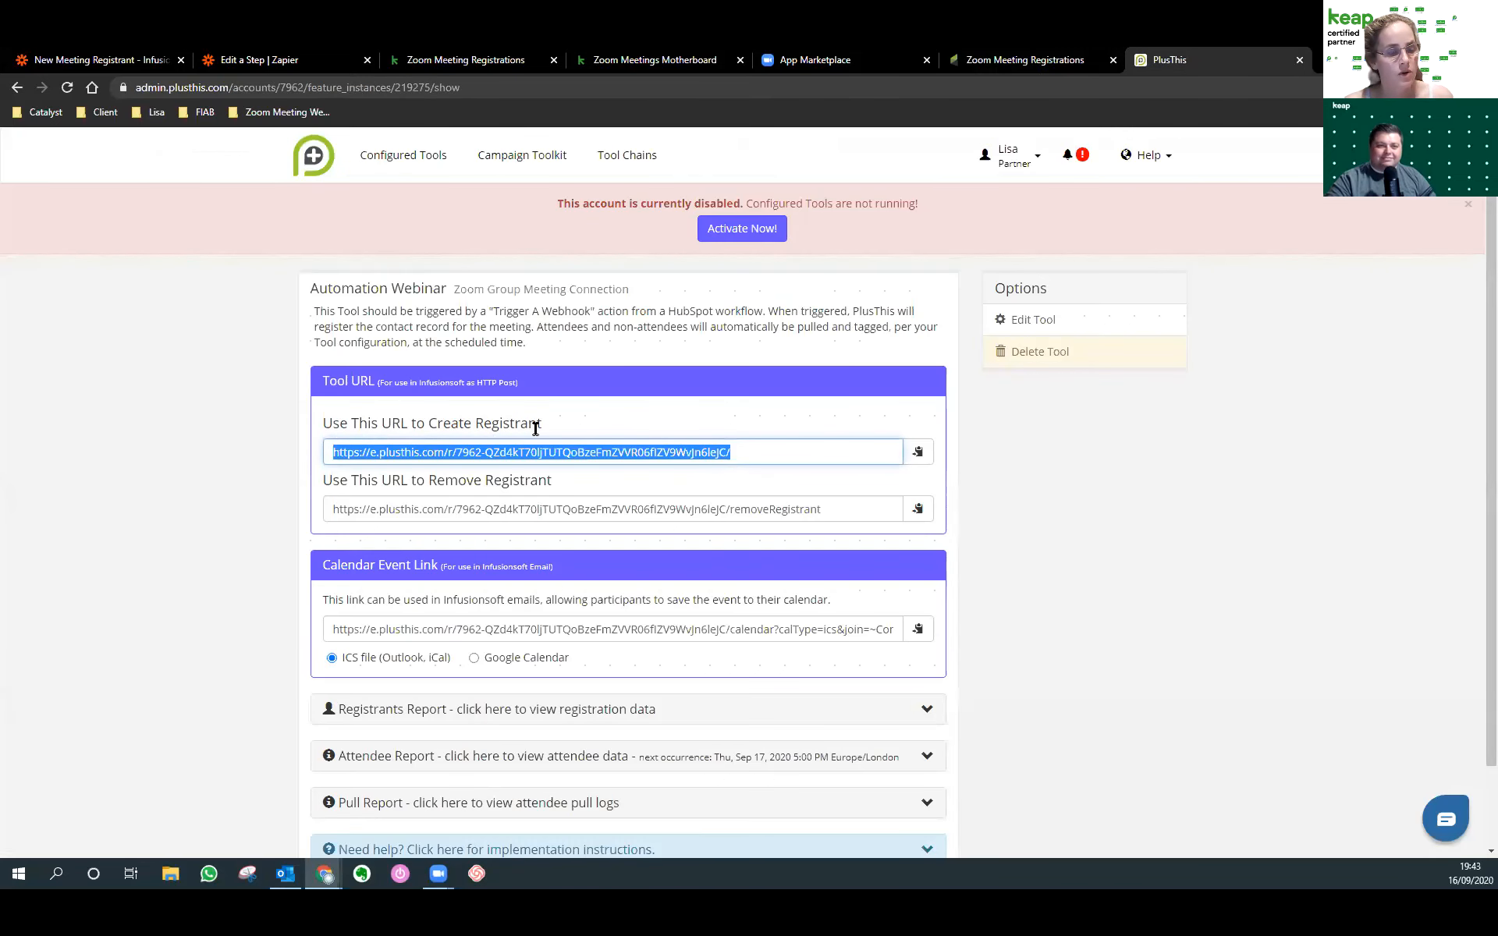
# Add an Email Link clicked goal after Invitation Mail in the Zoom Meeting Registrations campaign.
pyautogui.click(1009, 61)
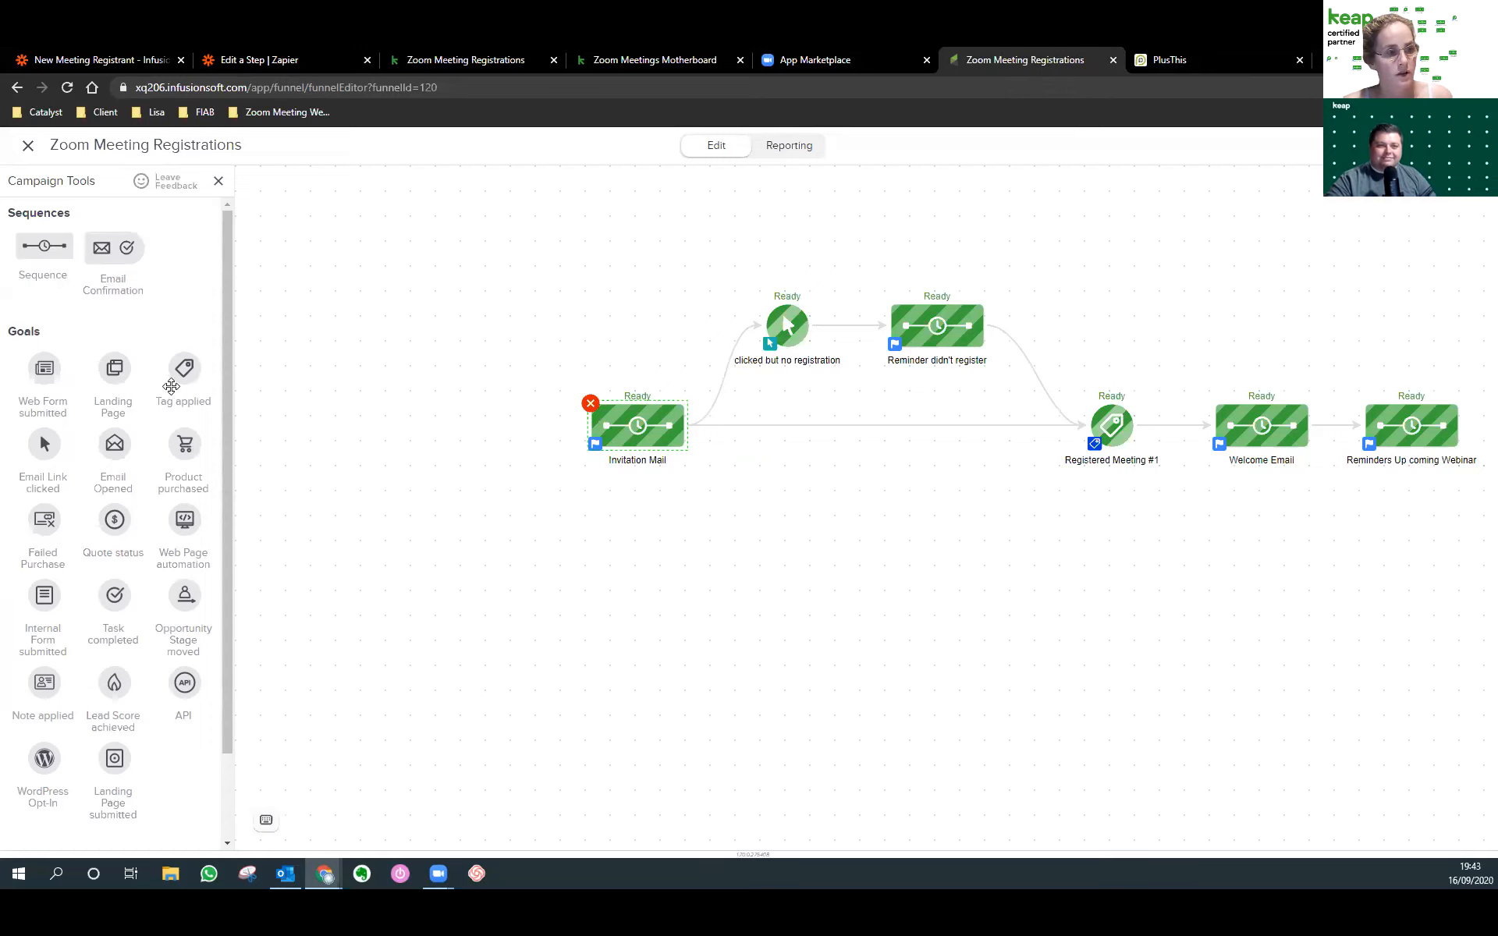
pyautogui.moveTo(43, 444); pyautogui.dragTo(762, 477)
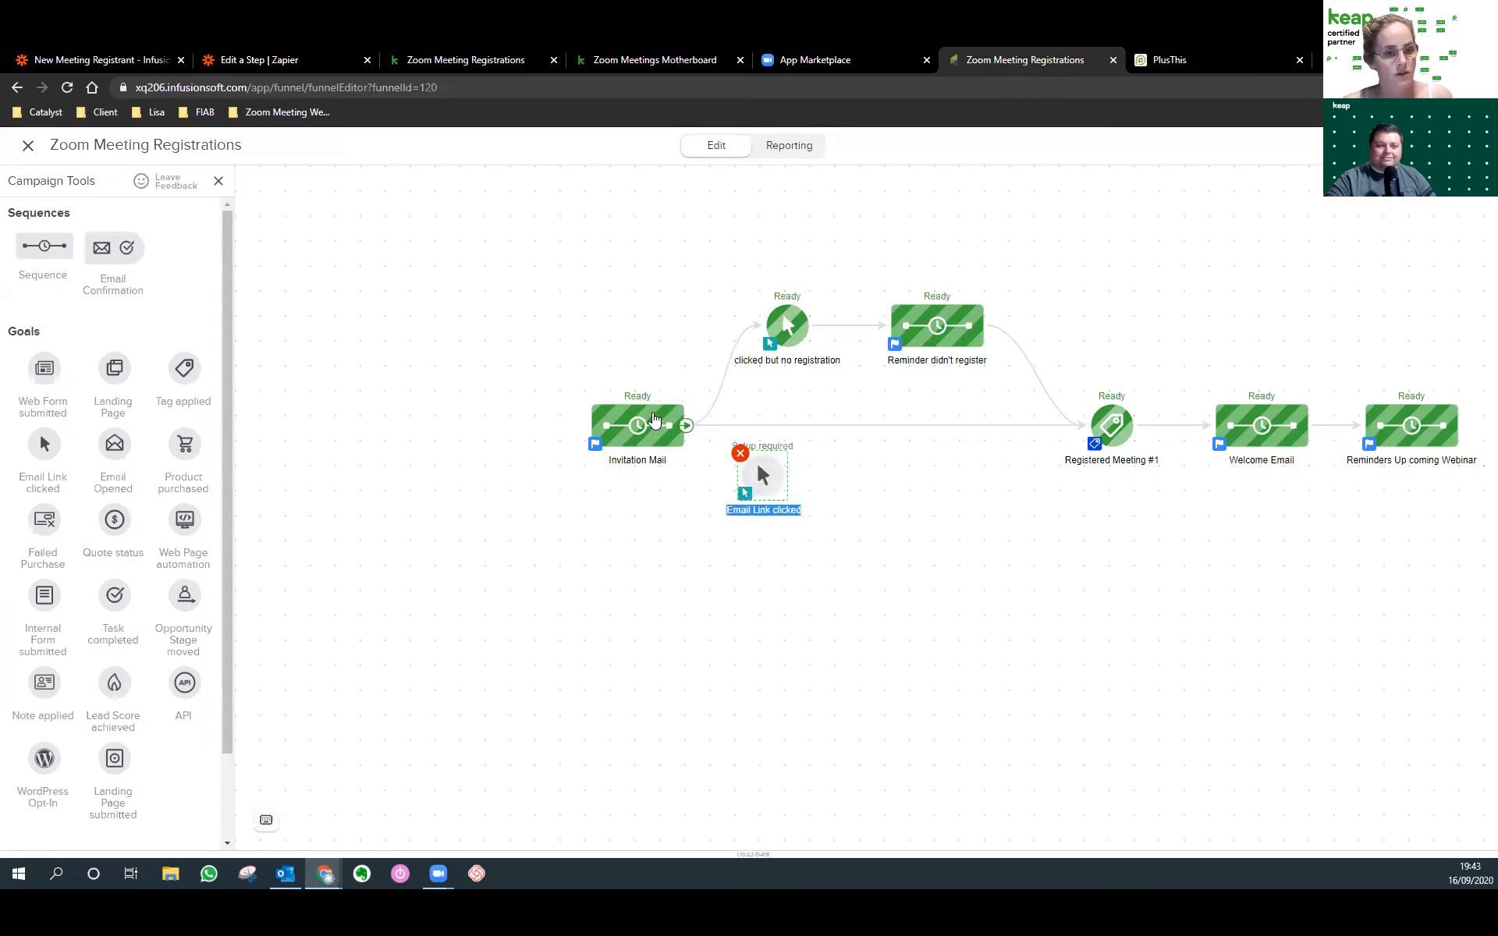
pyautogui.doubleClick(763, 478)
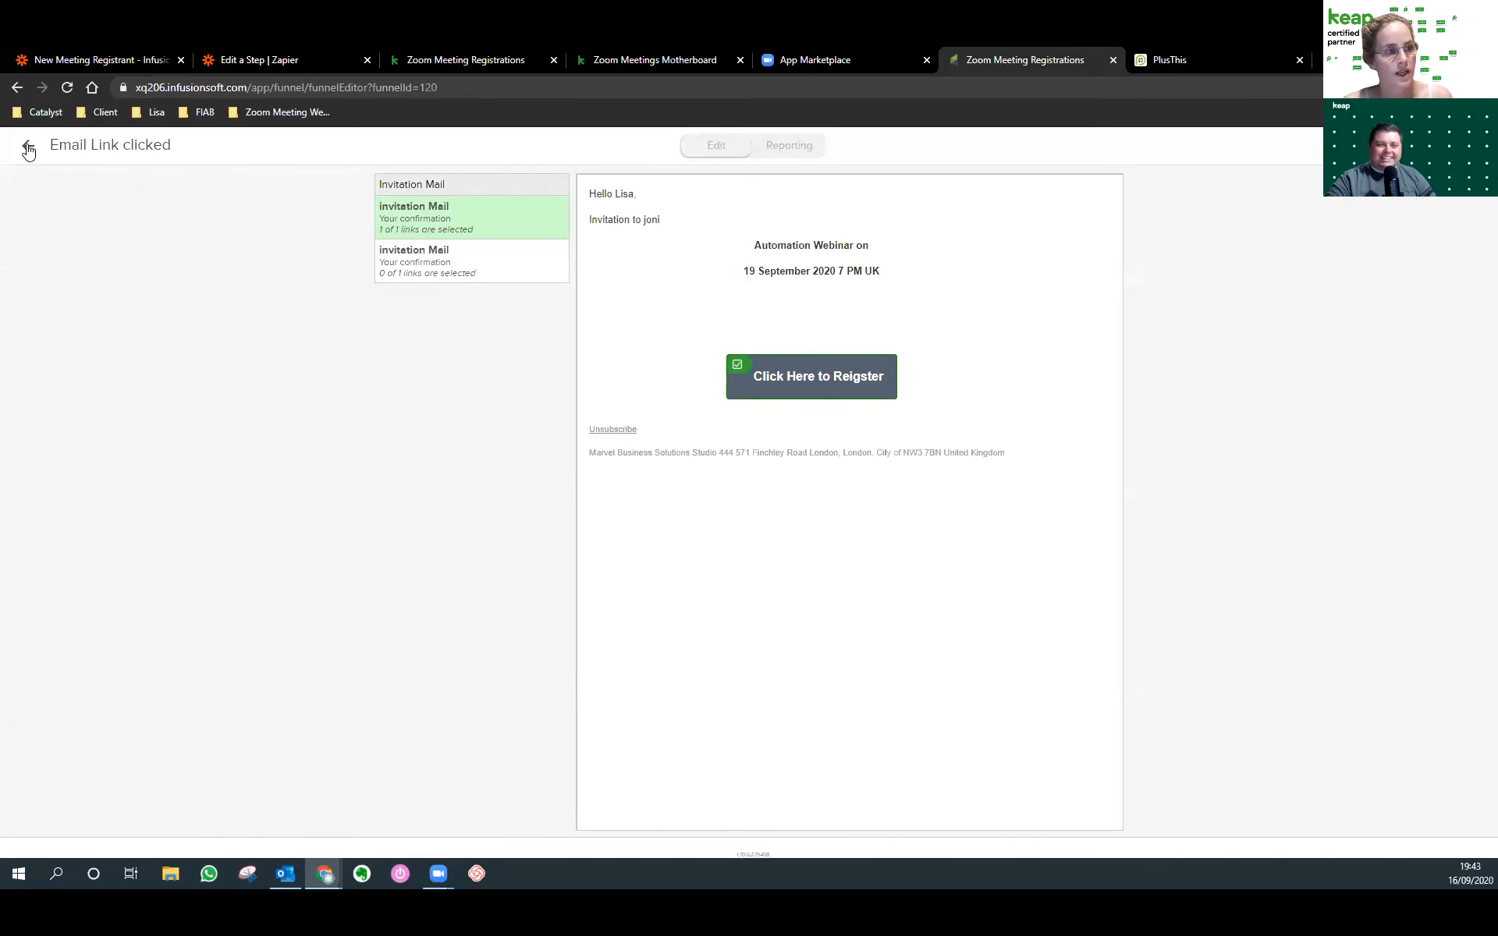
pyautogui.click(29, 145)
# Connect the goal to a new sequence and put a Send HTTP Post step inside it.
pyautogui.moveTo(29, 251); pyautogui.dragTo(911, 476)
pyautogui.moveTo(768, 472); pyautogui.dragTo(864, 484)
pyautogui.doubleClick(864, 484)
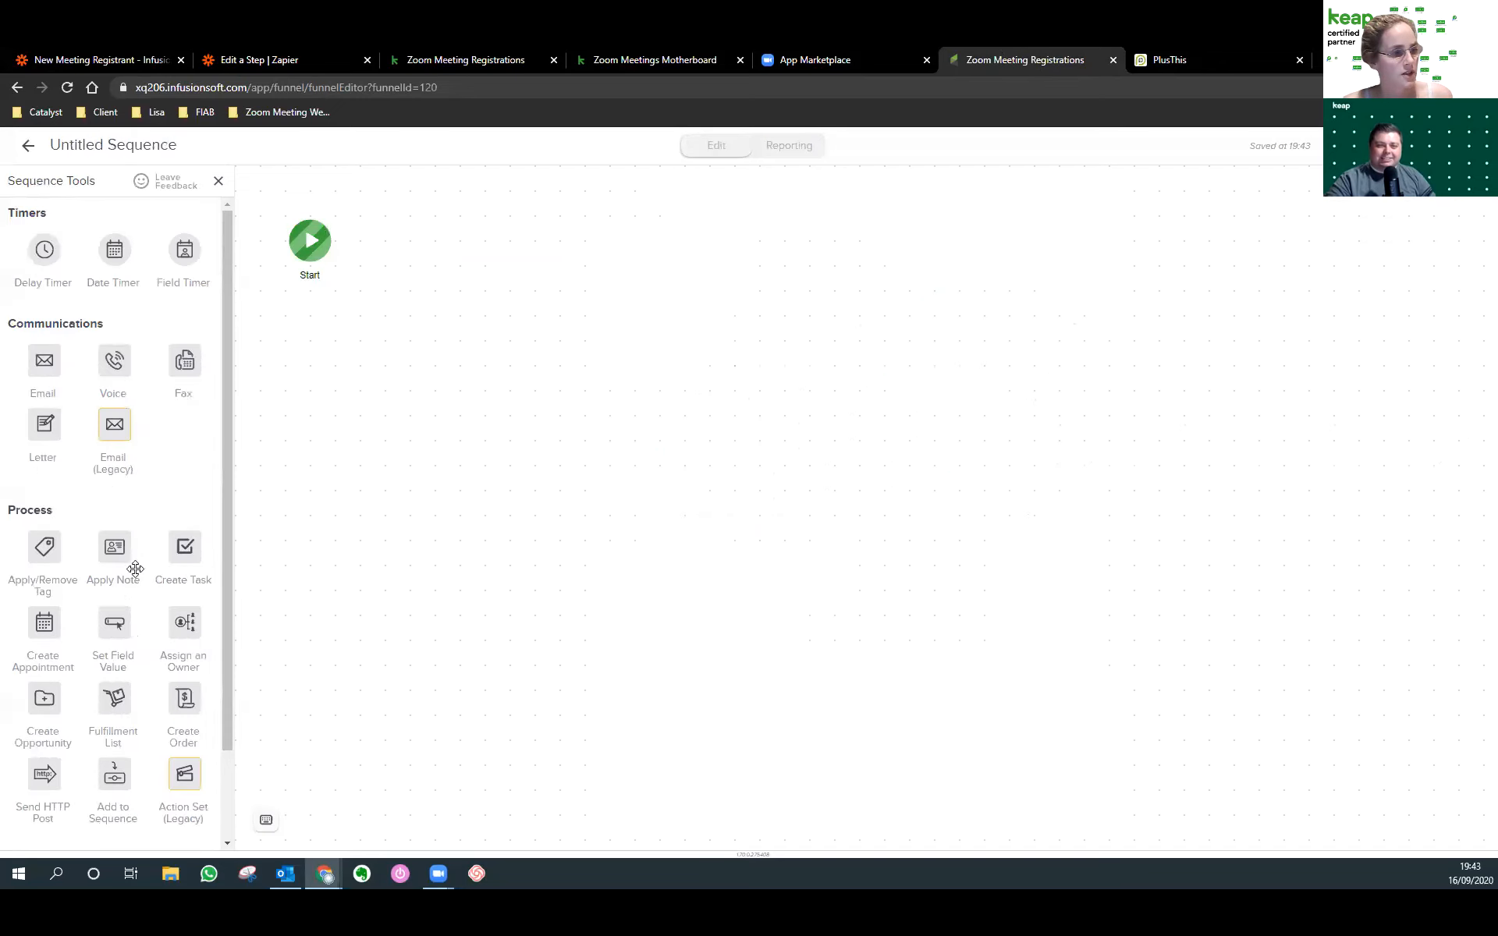
pyautogui.scroll(-1, 86, 443)
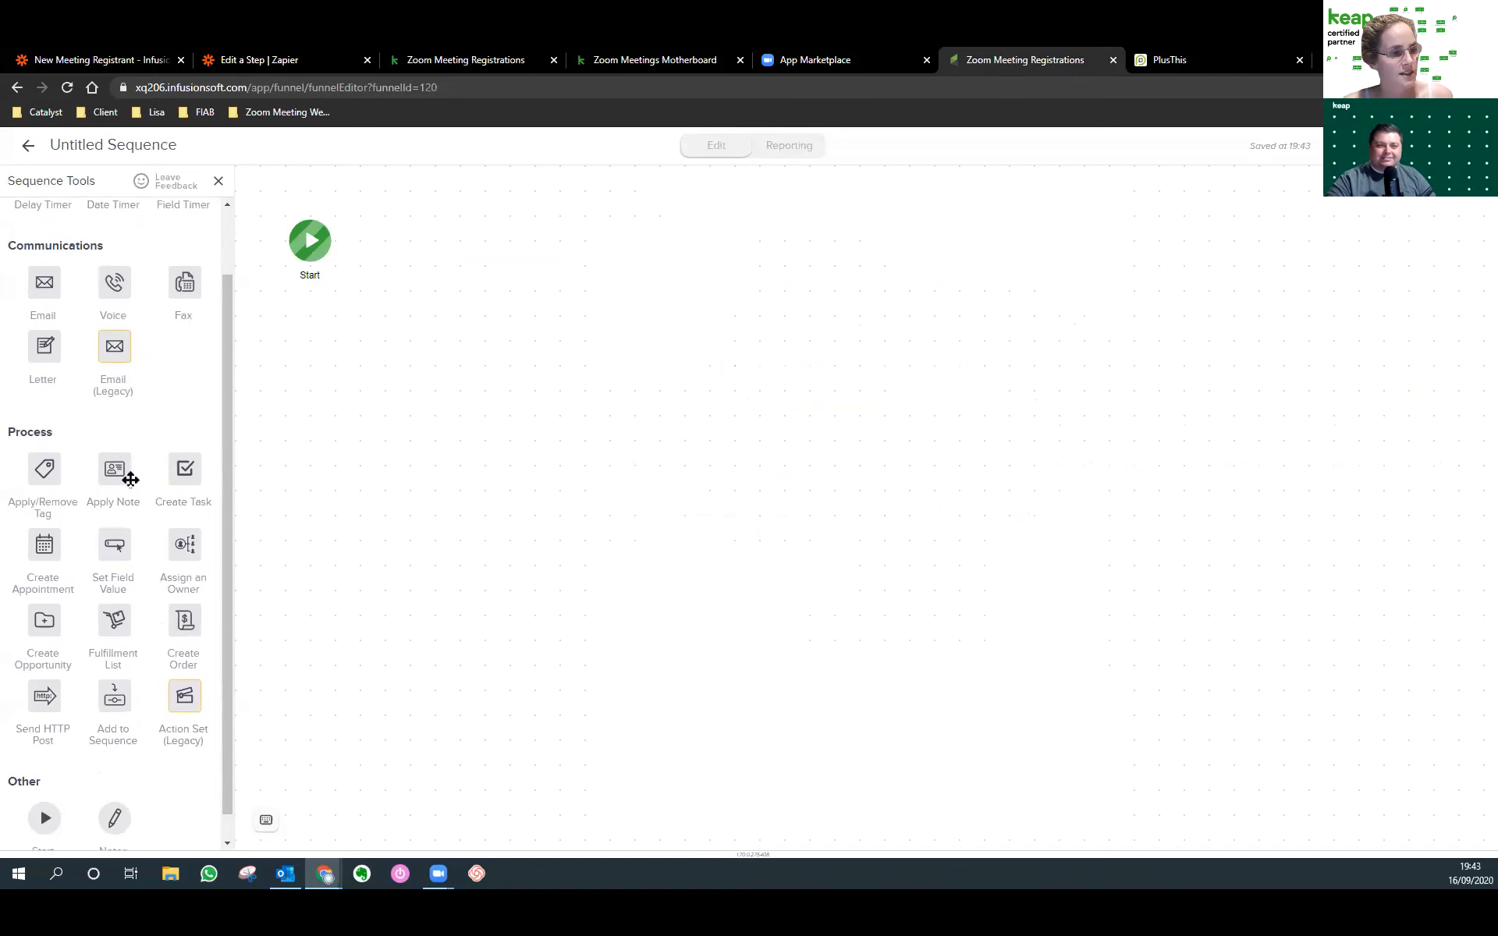
pyautogui.moveTo(41, 695); pyautogui.dragTo(401, 219)
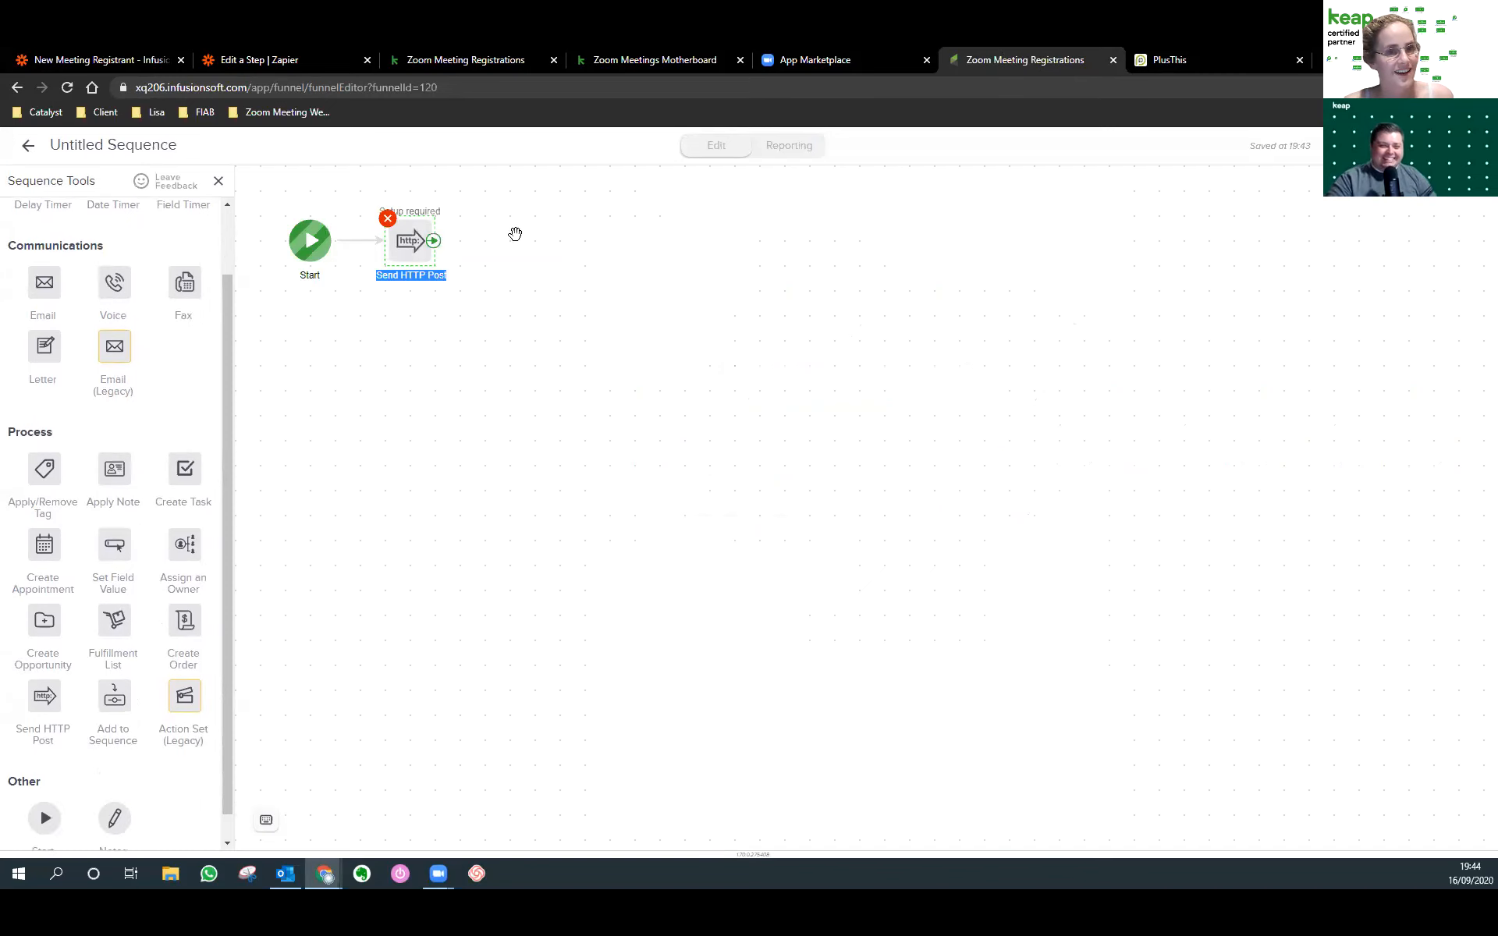
pyautogui.click(1155, 61)
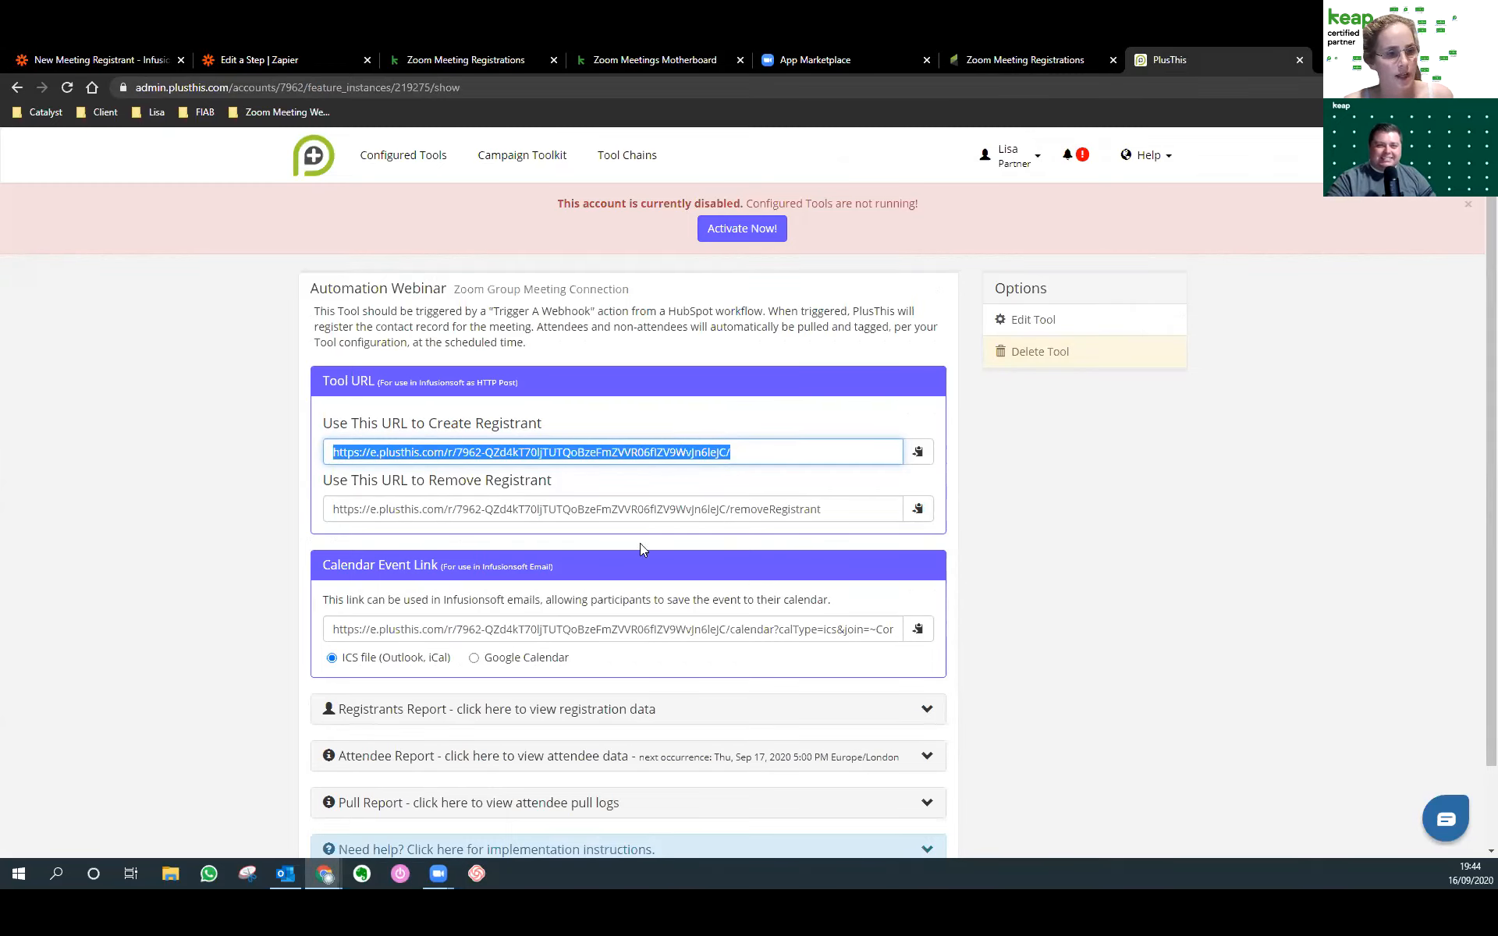
# Copy the PlusThis Create Registrant URL.
pyautogui.click(349, 453)
pyautogui.moveTo(822, 454); pyautogui.dragTo(334, 455)
pyautogui.hotkey('ctrl', 'c')
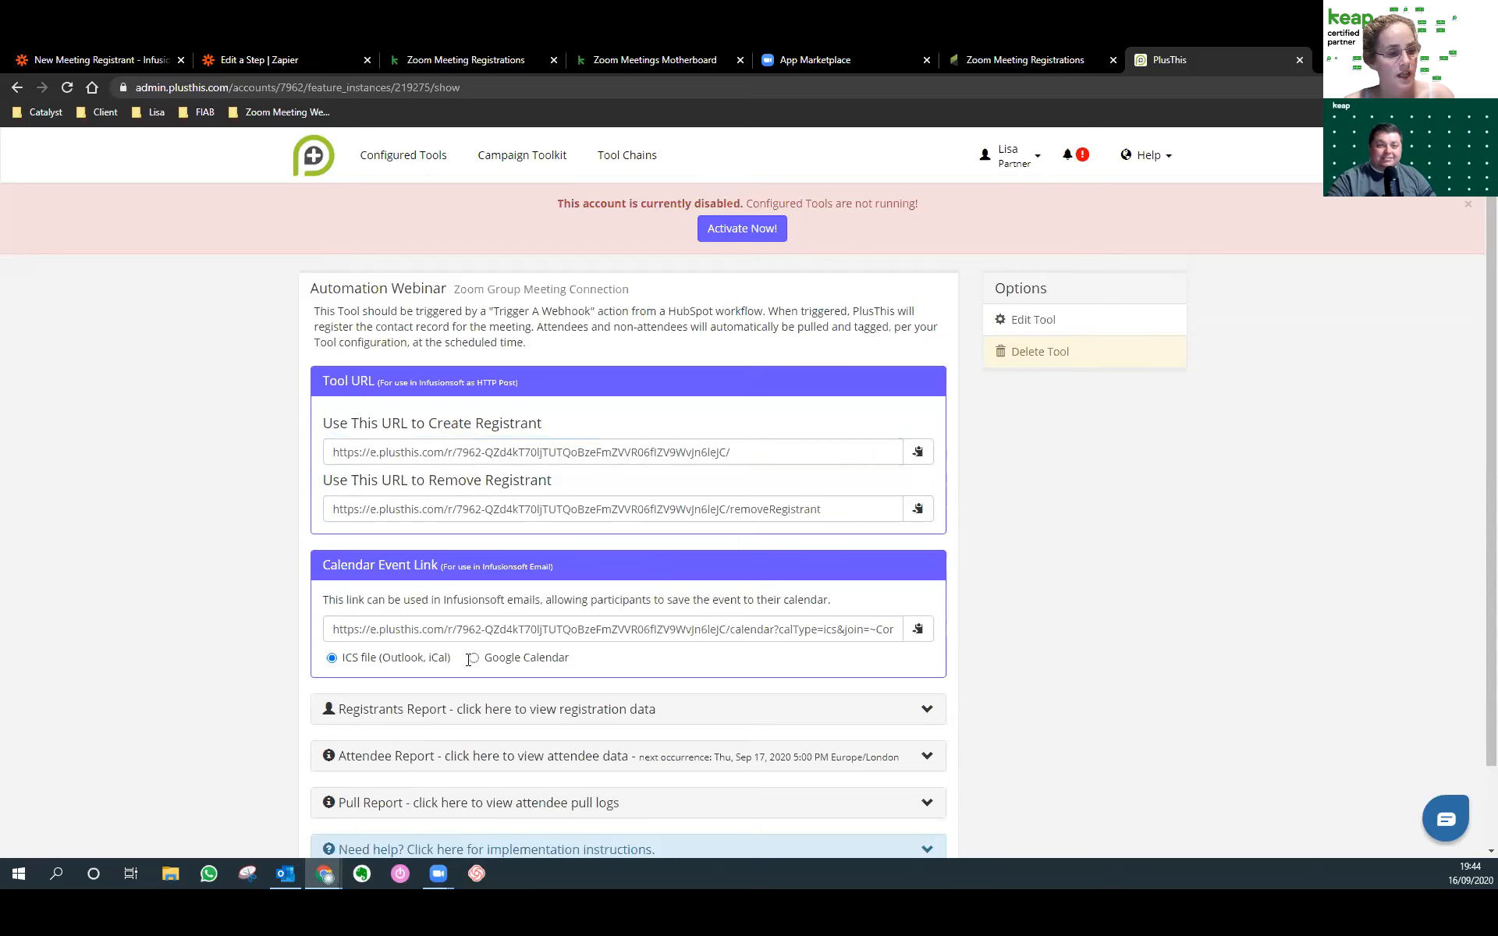
pyautogui.tripleClick(347, 630)
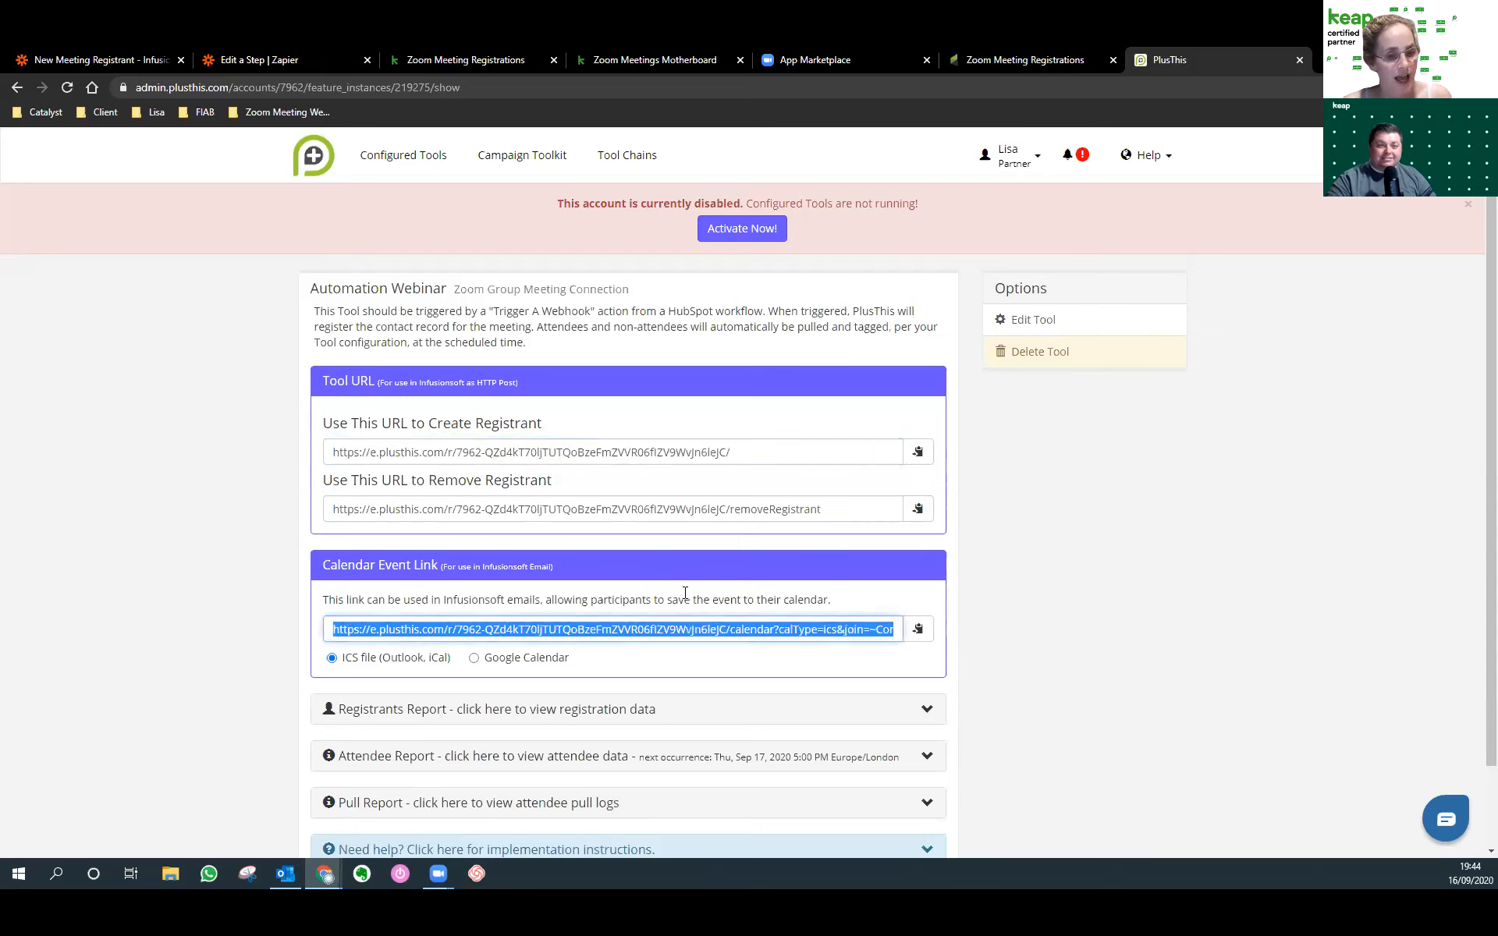
# Expand the Registrants Report to review the two registrants, then head back to the campaign.
pyautogui.scroll(-1, 633, 629)
pyautogui.click(616, 636)
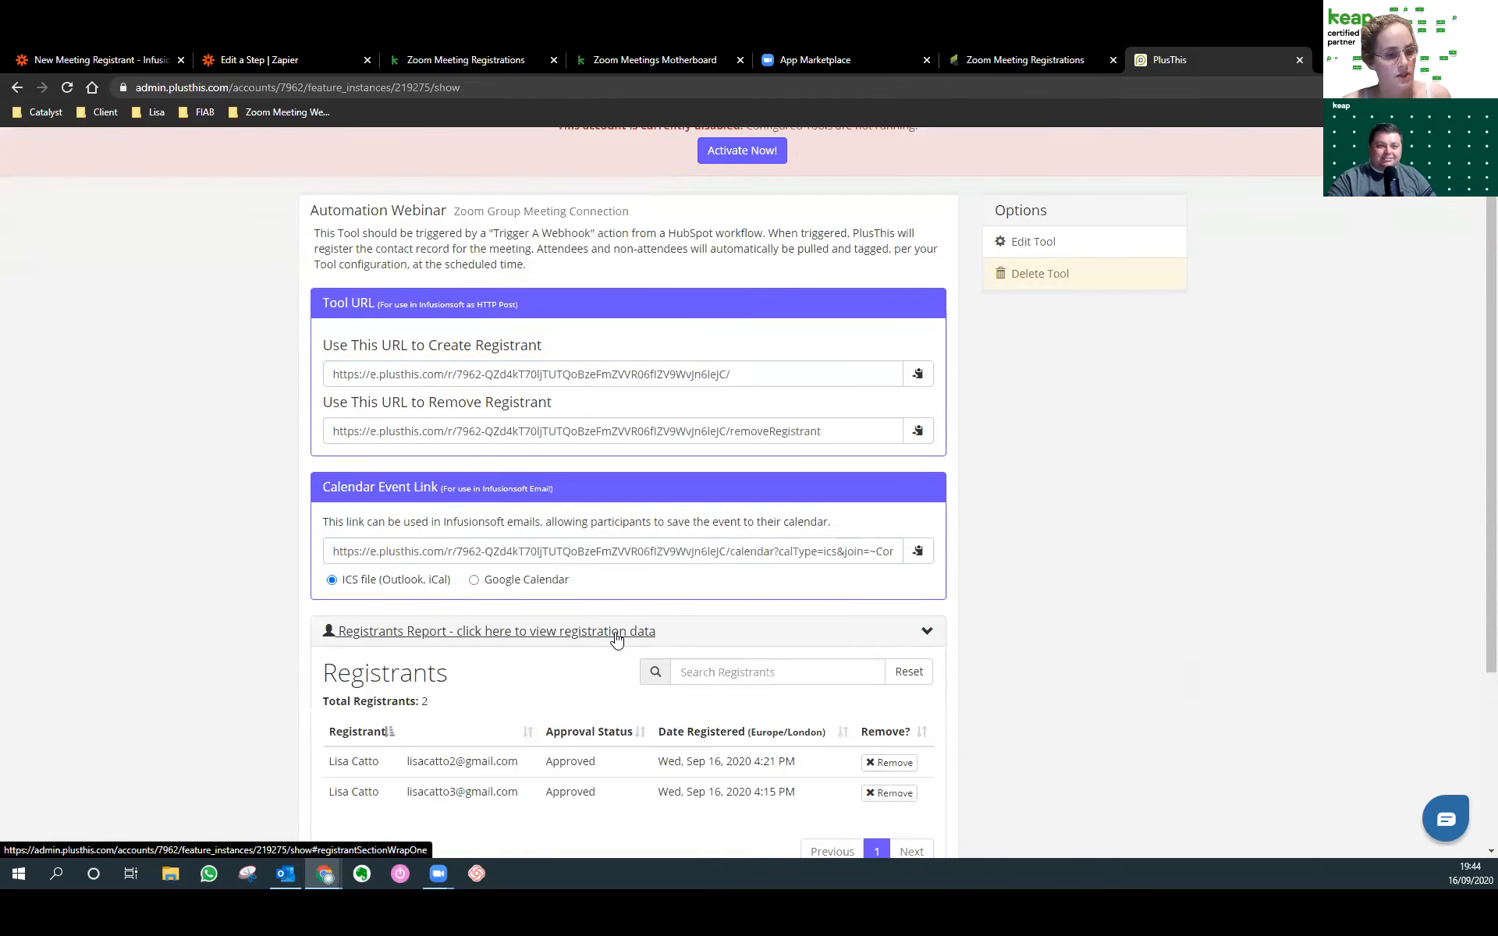
pyautogui.scroll(-3, 617, 636)
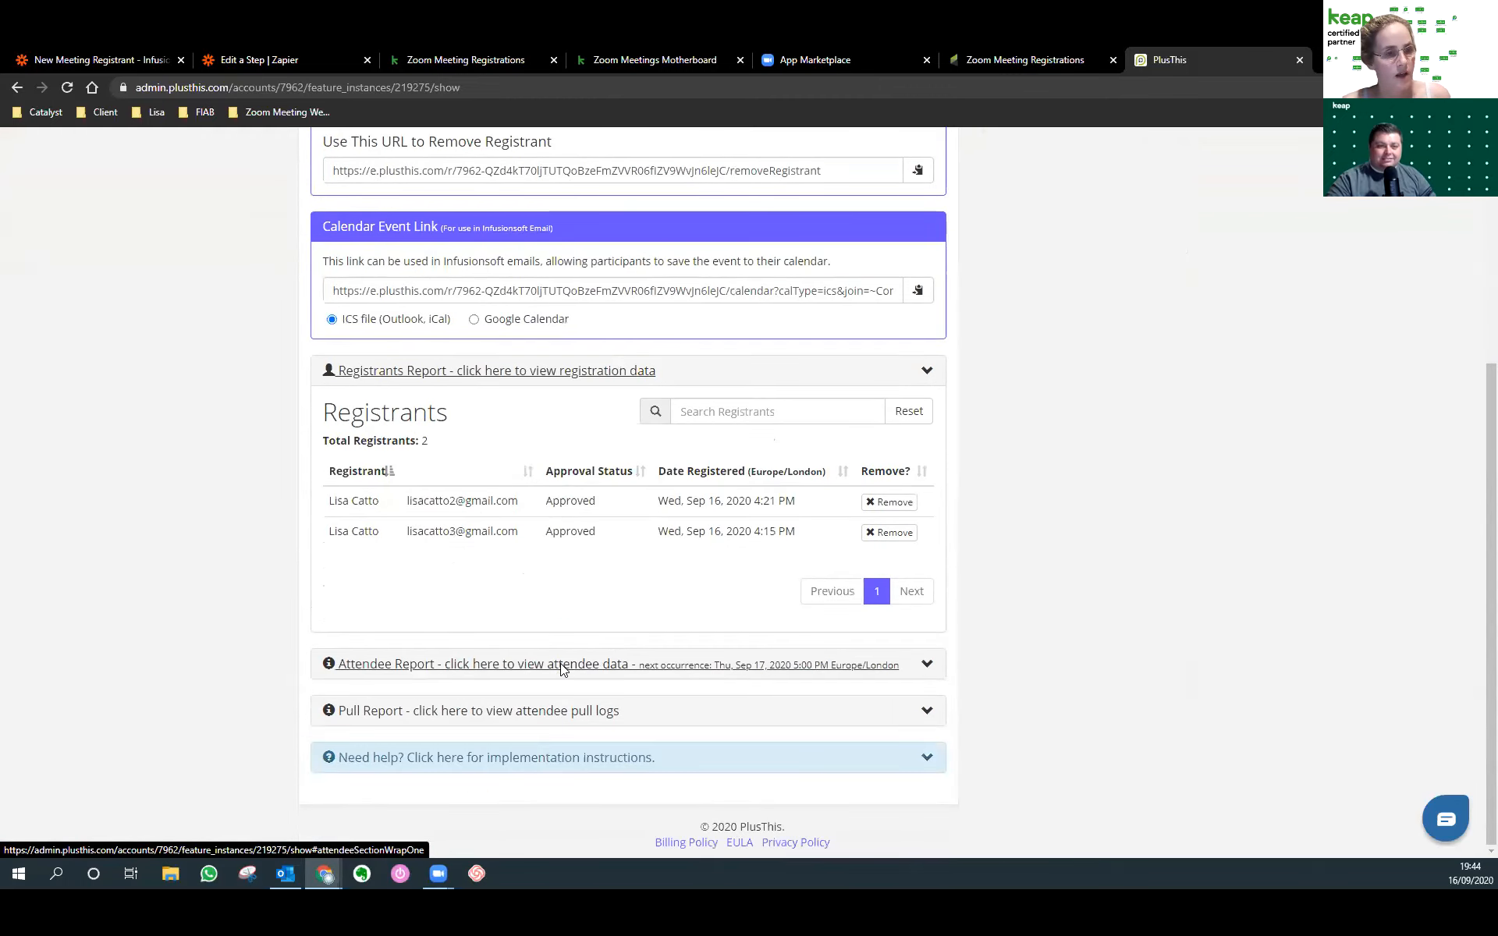
pyautogui.click(442, 55)
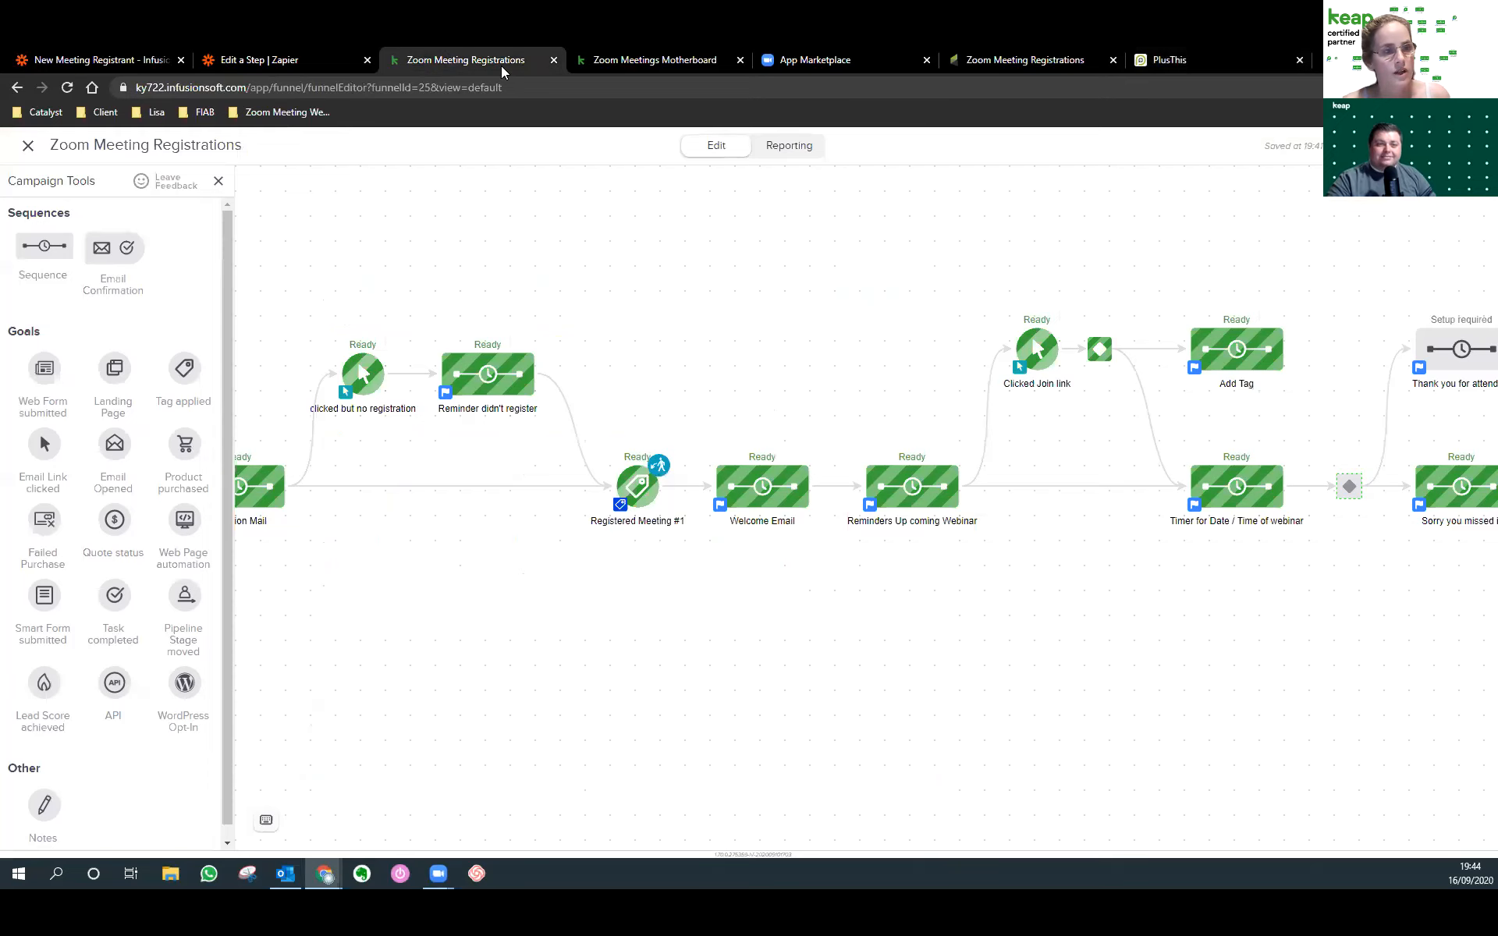
# Return from the untitled sequence to the campaign canvas and inspect the Attended and missed Tag goals.
pyautogui.click(1018, 61)
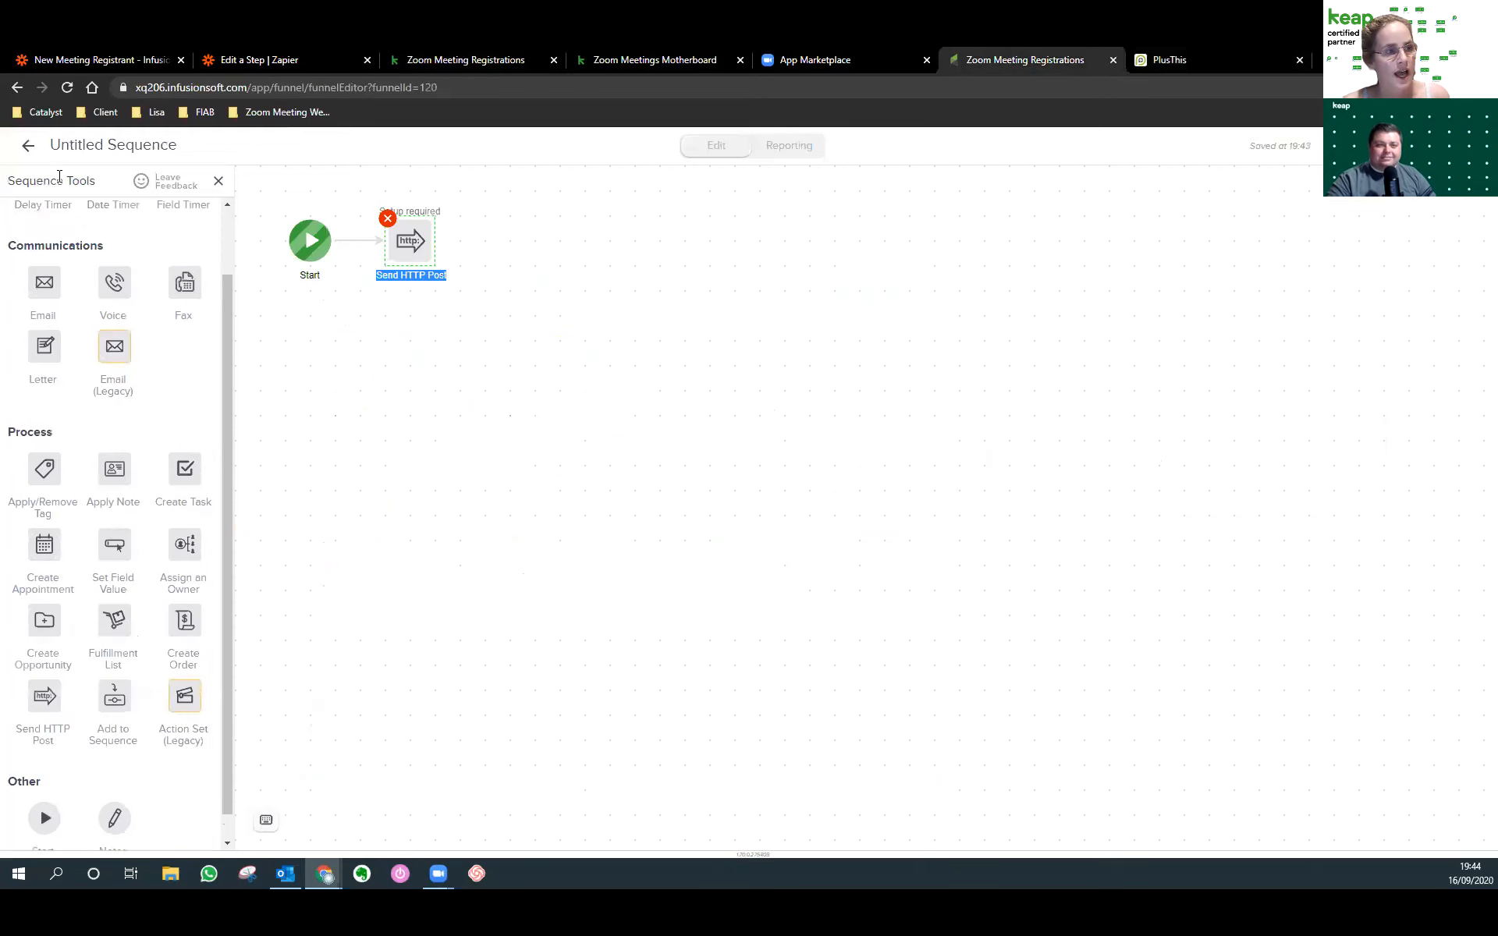
pyautogui.click(29, 149)
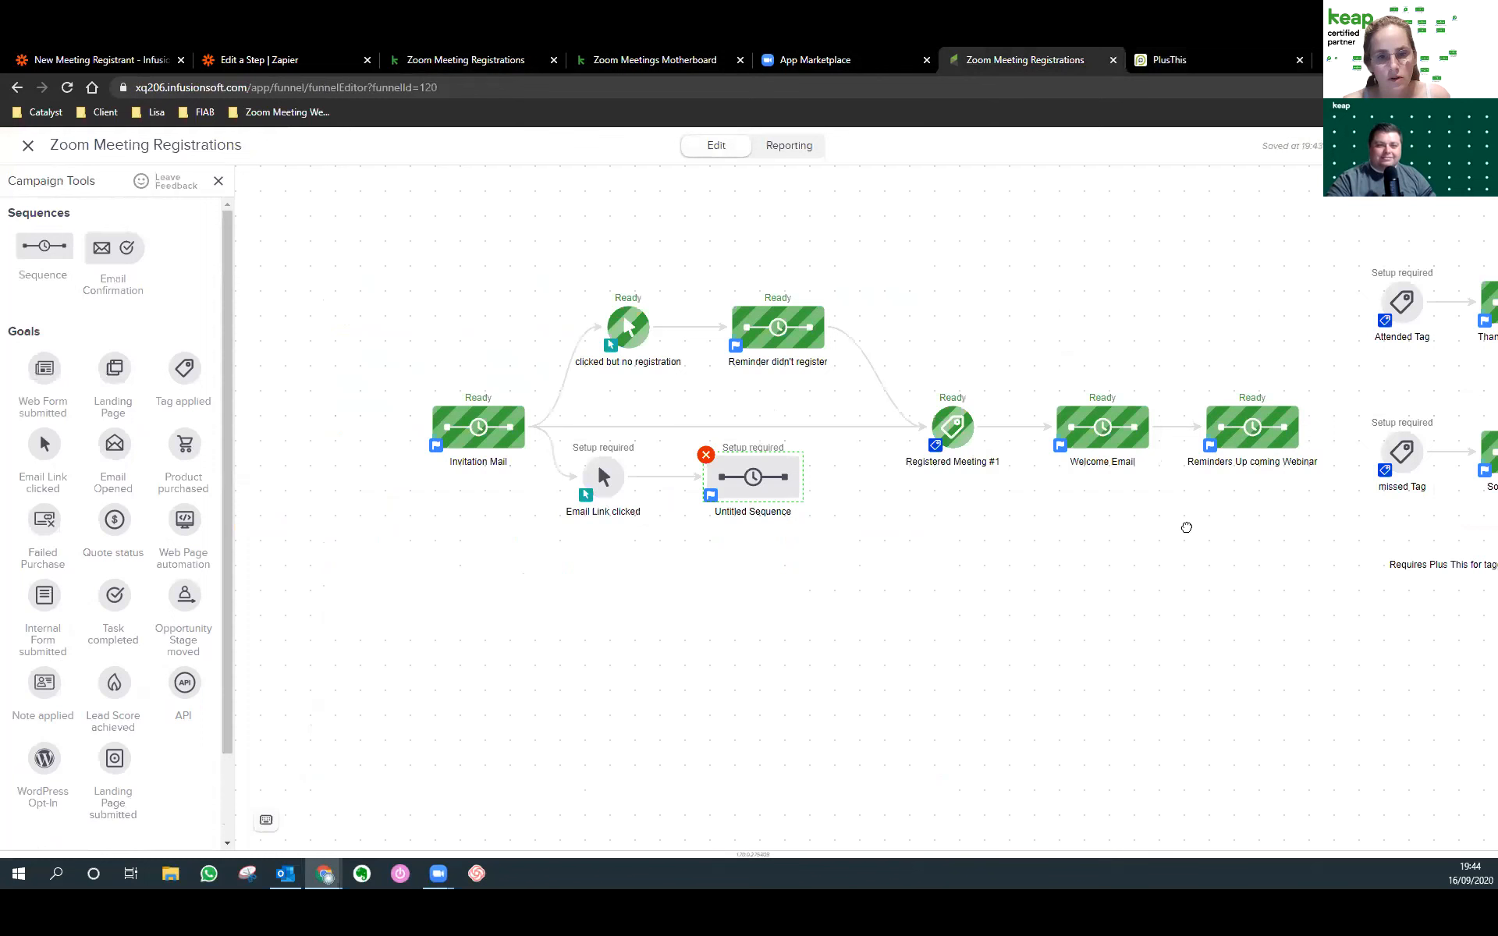
pyautogui.moveTo(1184, 525); pyautogui.dragTo(766, 542)
pyautogui.click(915, 329)
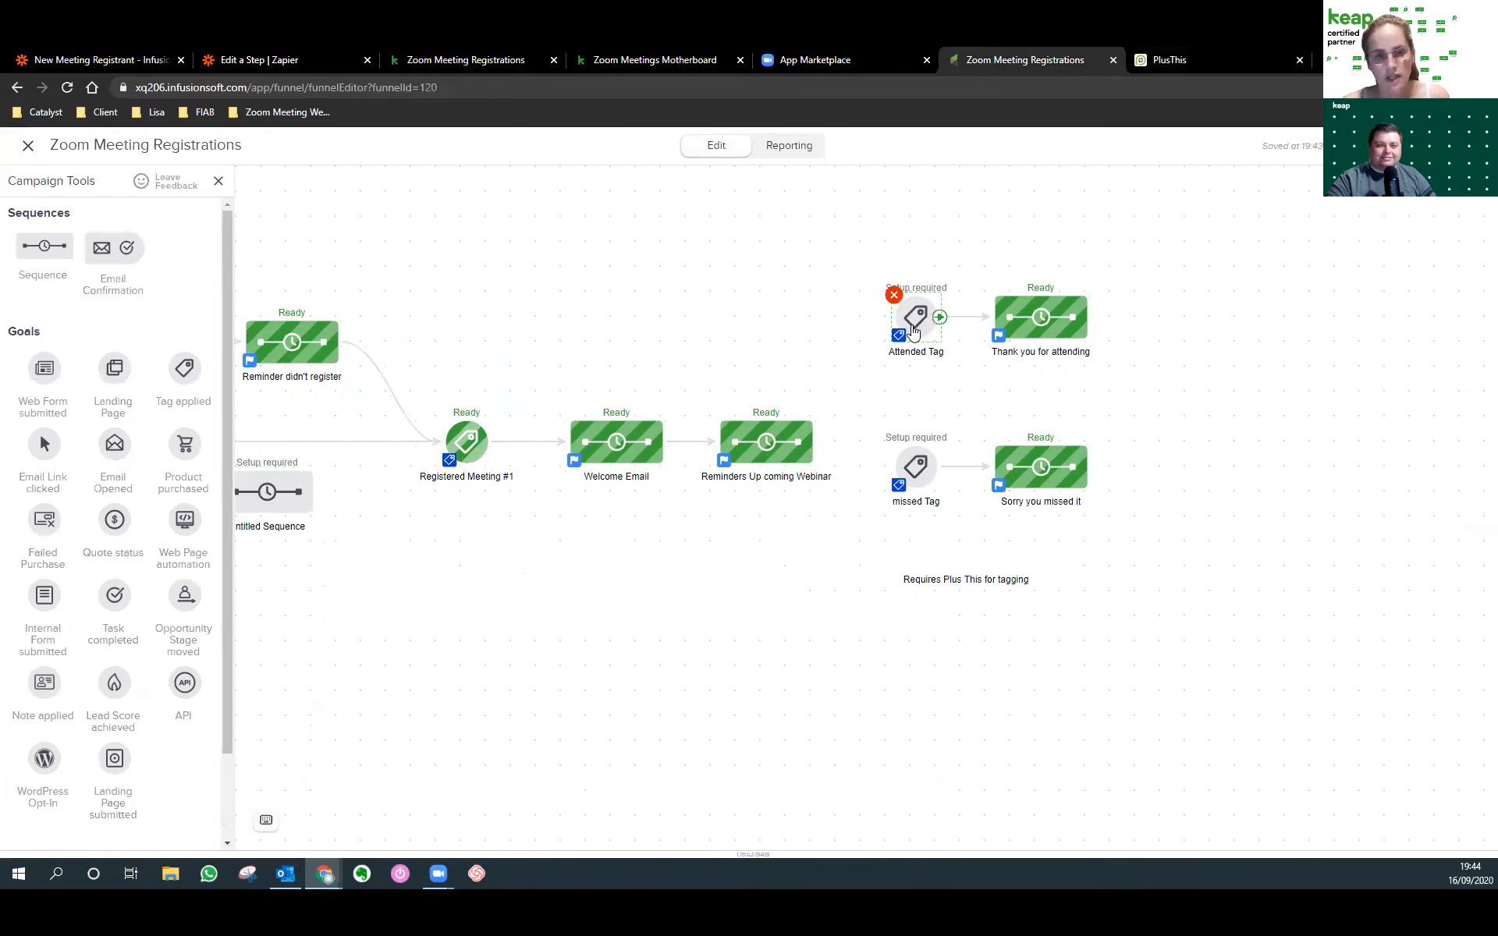
pyautogui.click(918, 485)
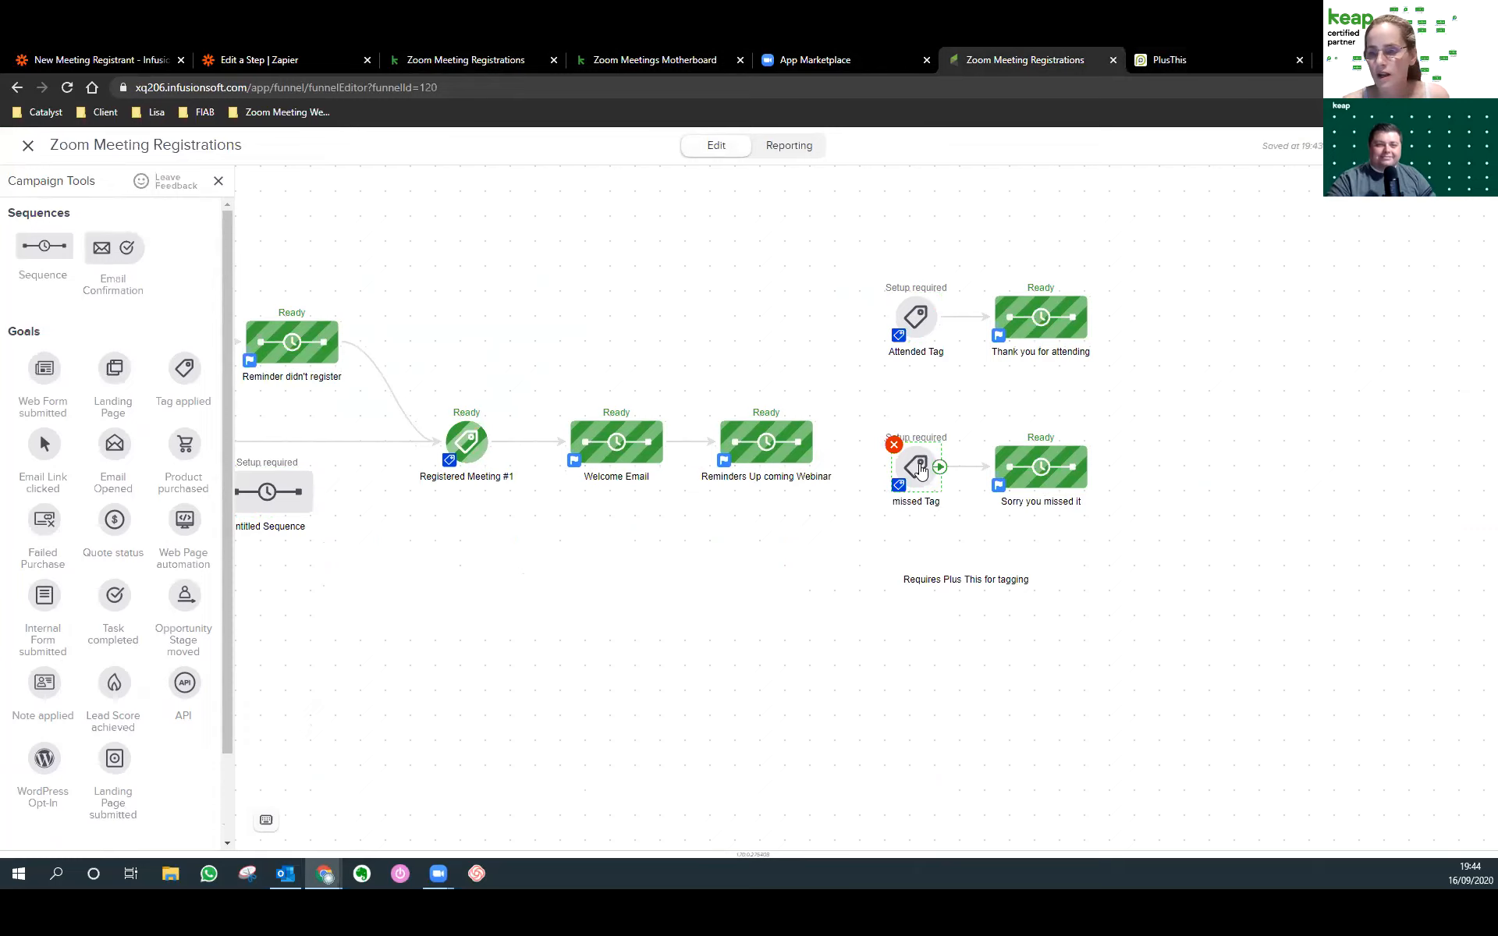
pyautogui.click(914, 331)
pyautogui.click(930, 473)
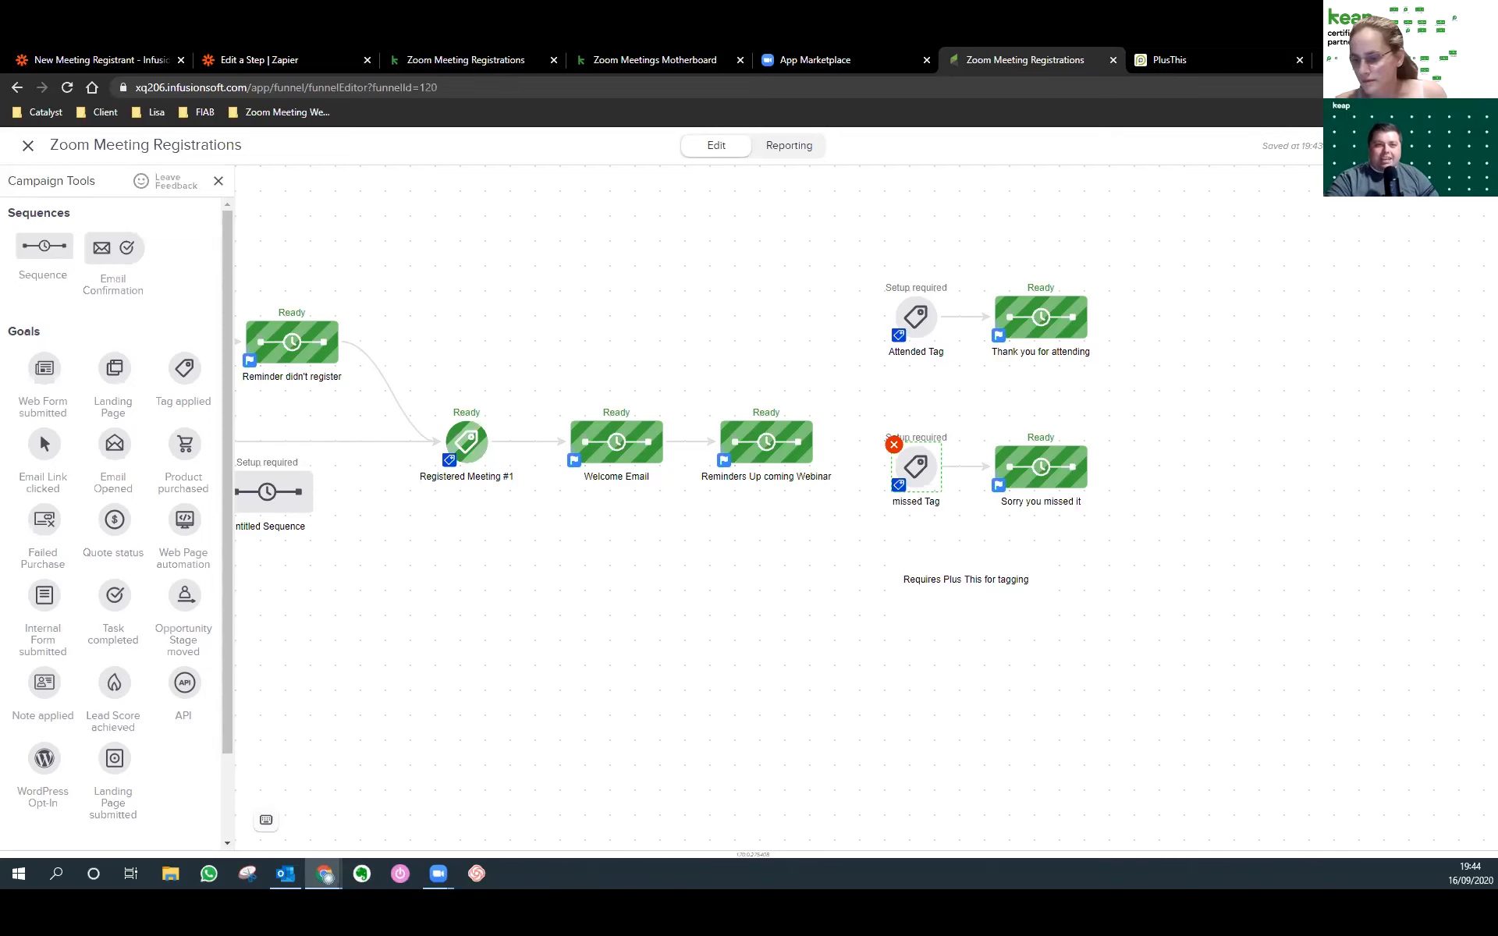
# Close the App Marketplace tab and pan back to the campaign's left side.
pyautogui.click(849, 60)
pyautogui.click(927, 60)
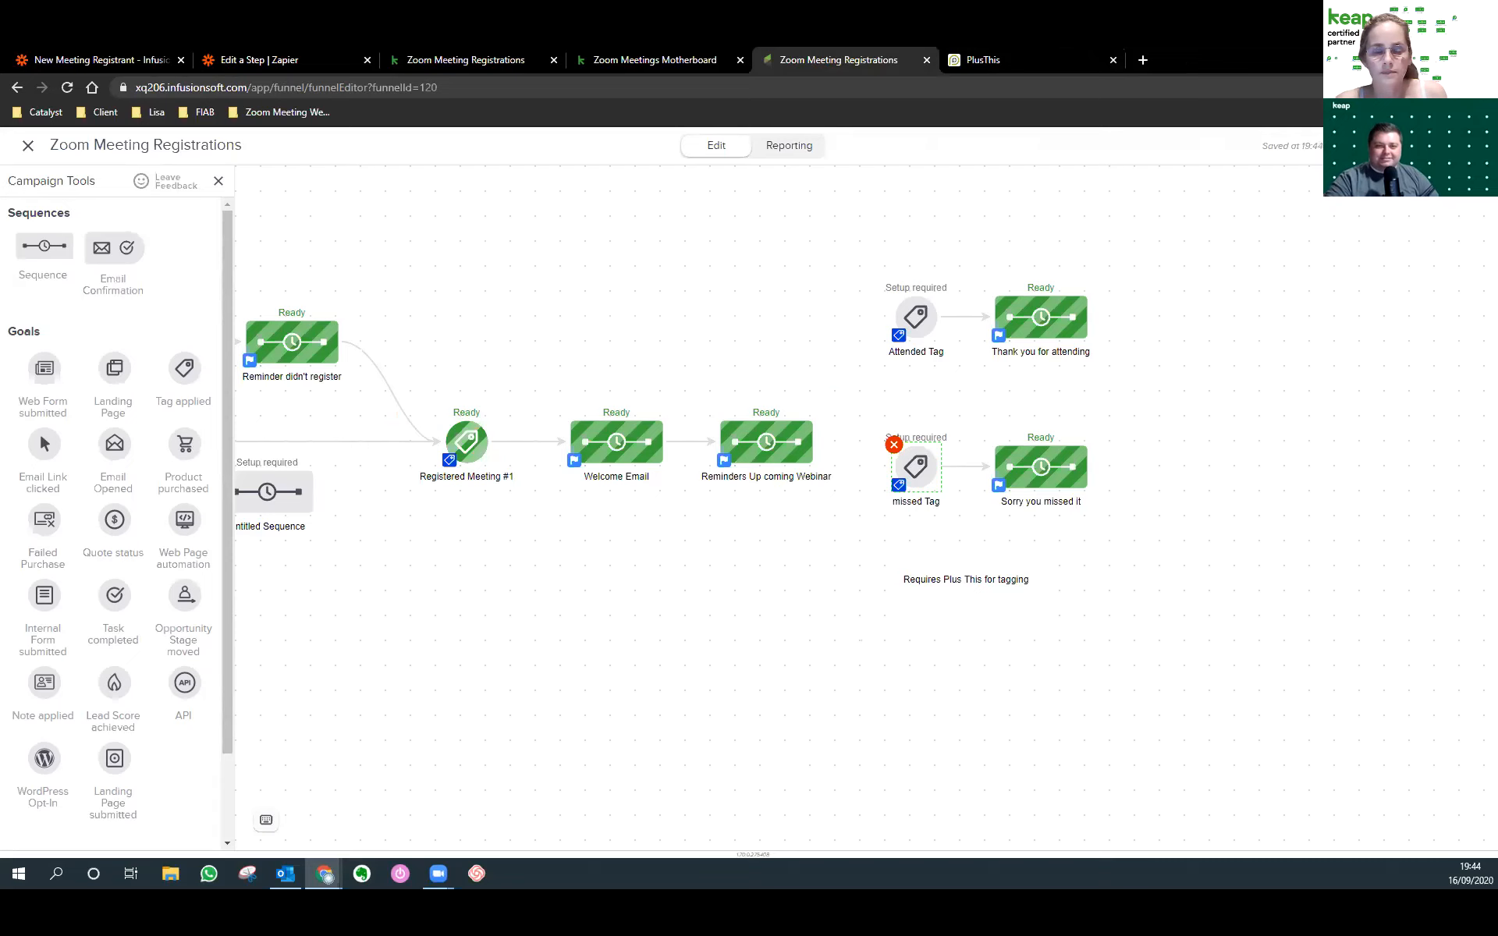
pyautogui.moveTo(288, 625); pyautogui.dragTo(623, 637)
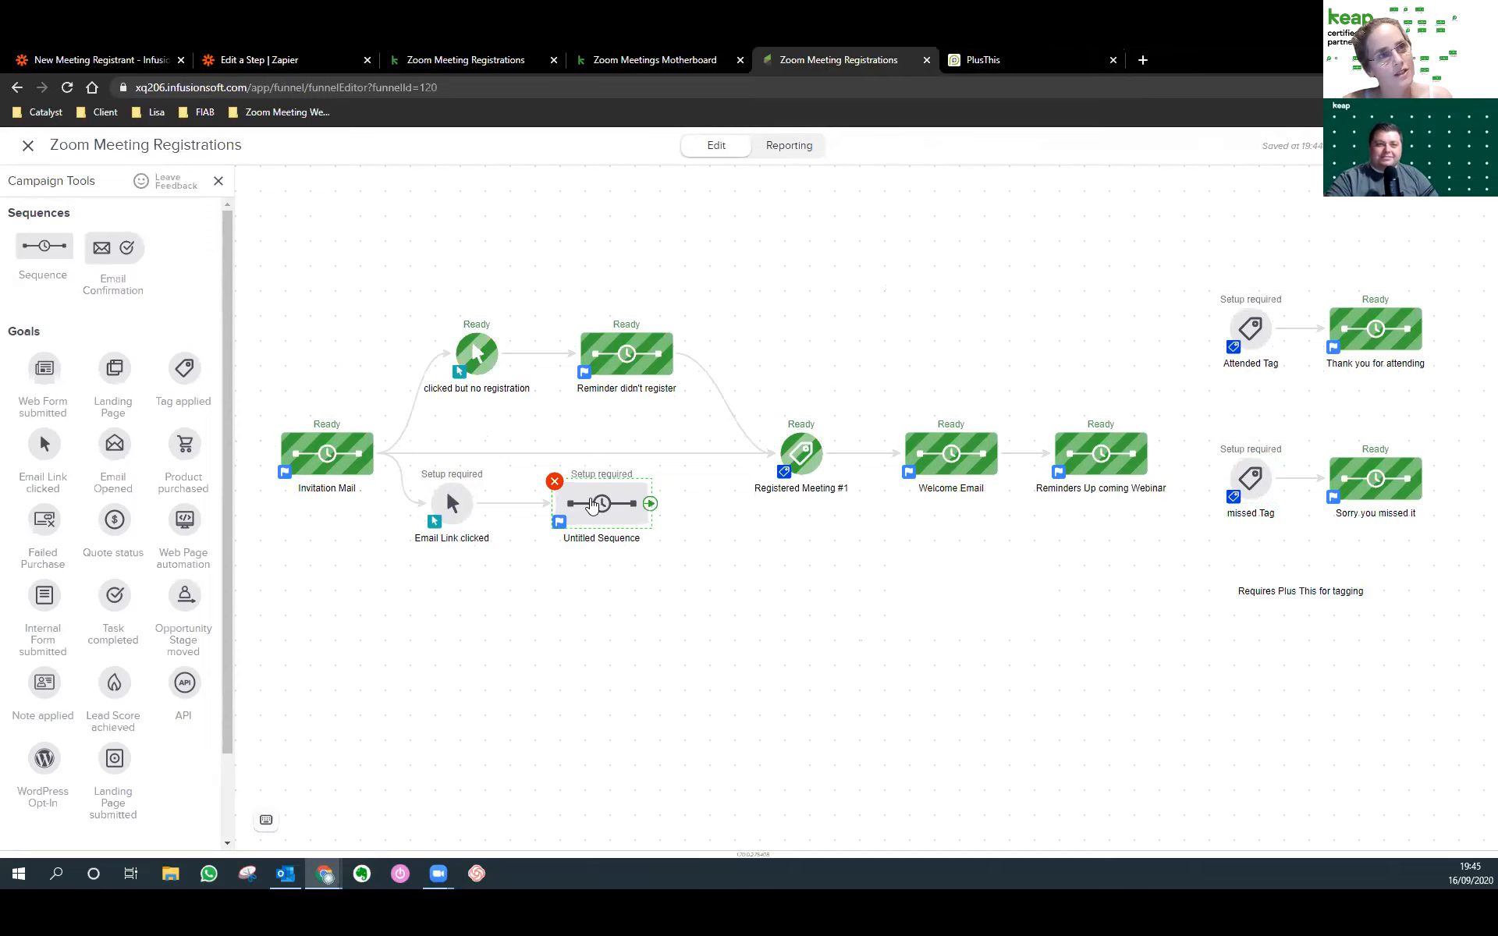
# Paste the PlusThis registrant URL as the HTTP Post URL and add name/value rows.
pyautogui.doubleClick(592, 505)
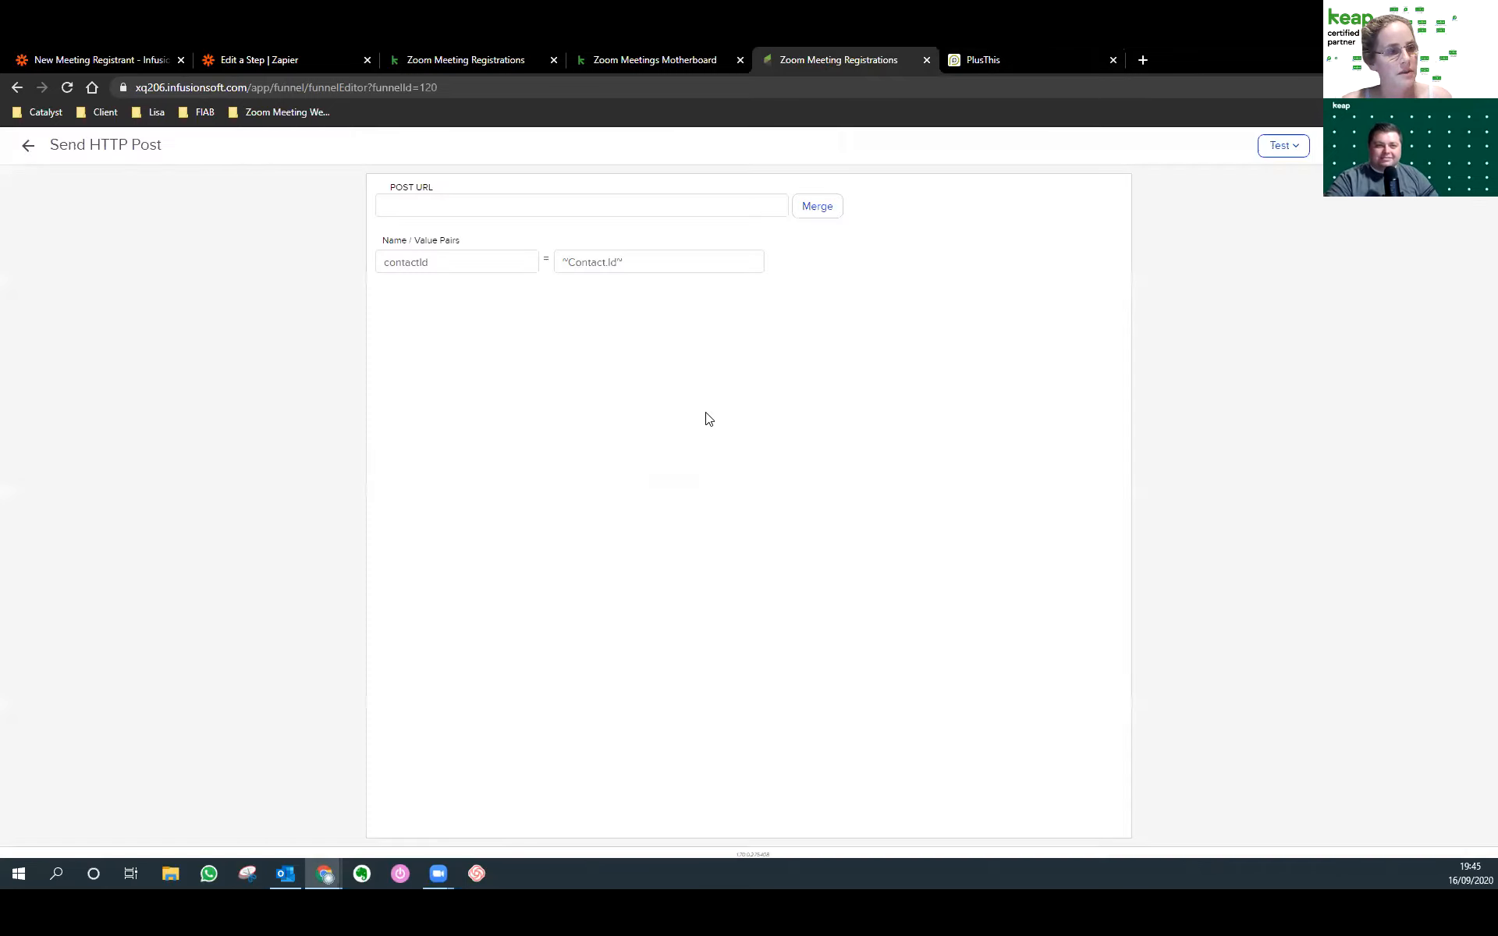
pyautogui.hotkey('ctrl', 'v')
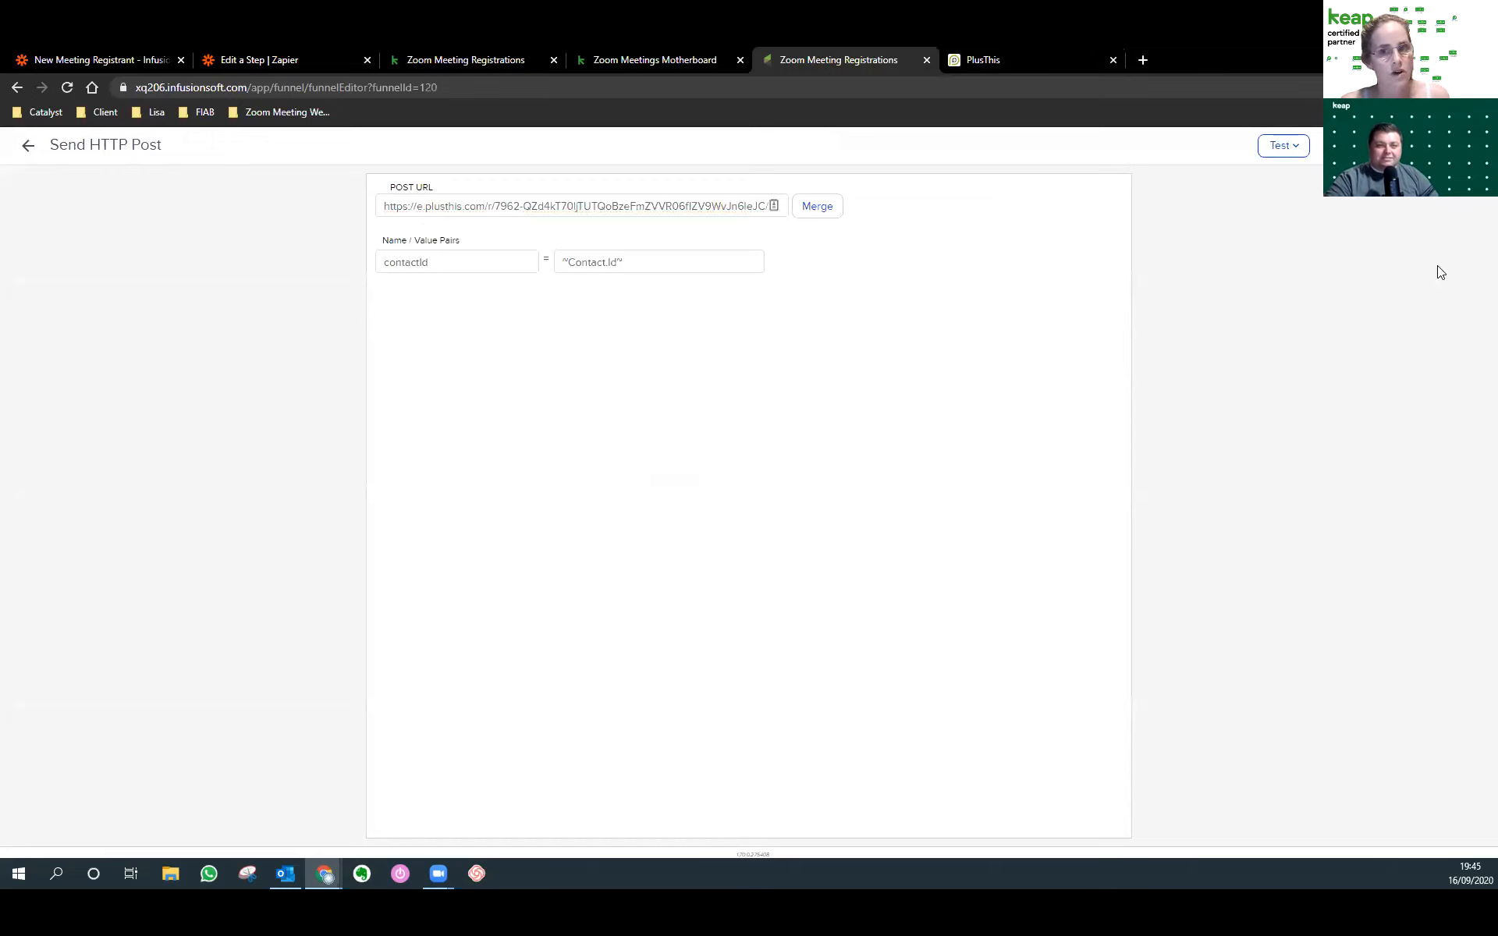
pyautogui.click(800, 258)
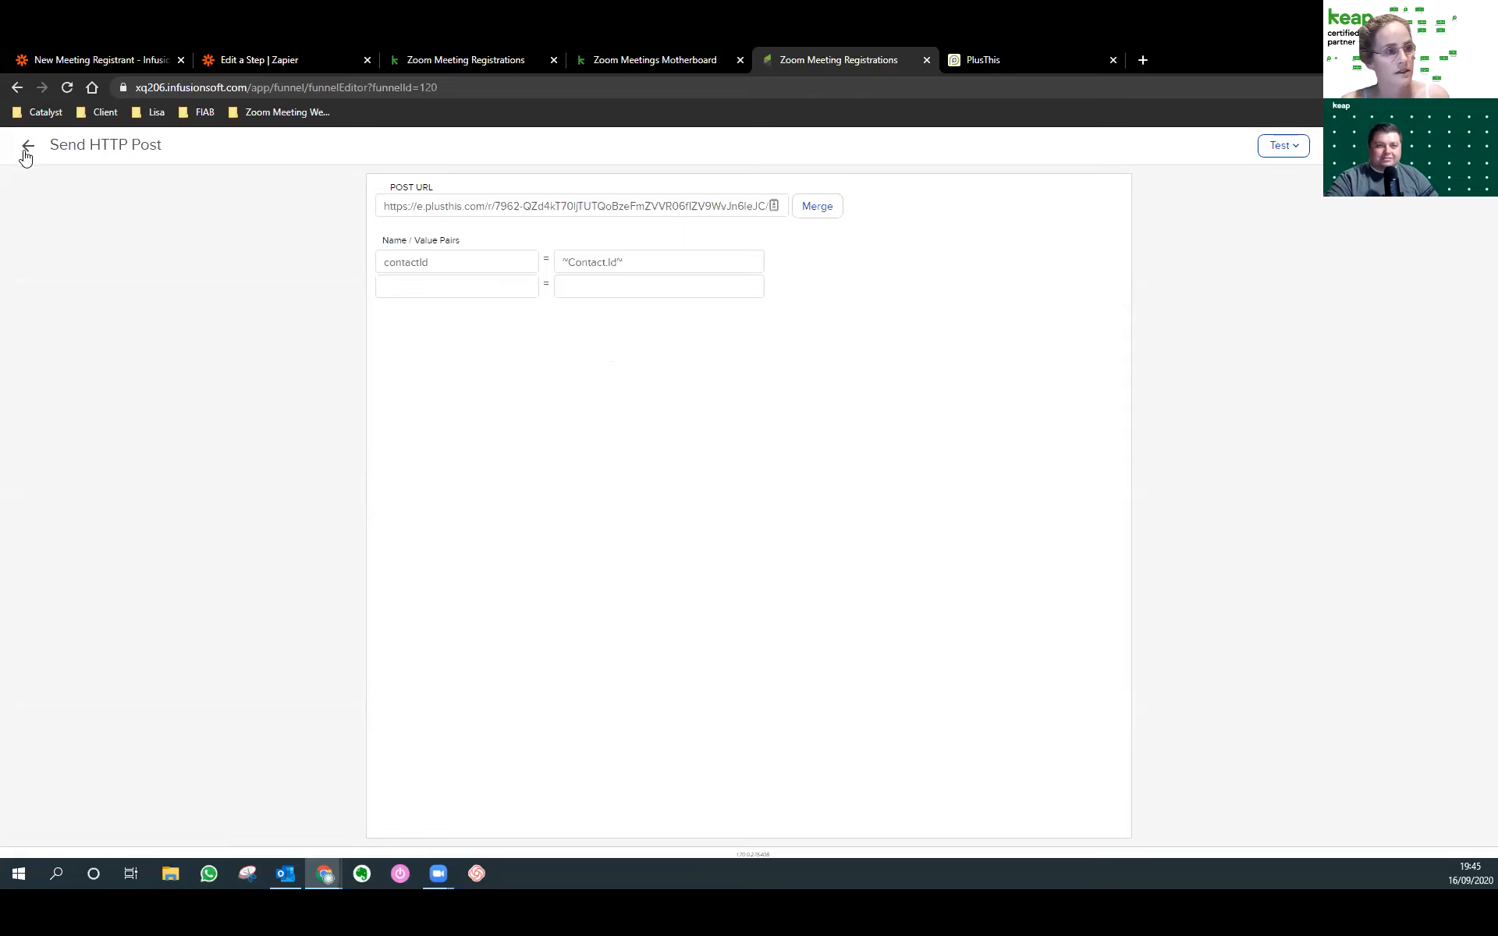
pyautogui.click(800, 282)
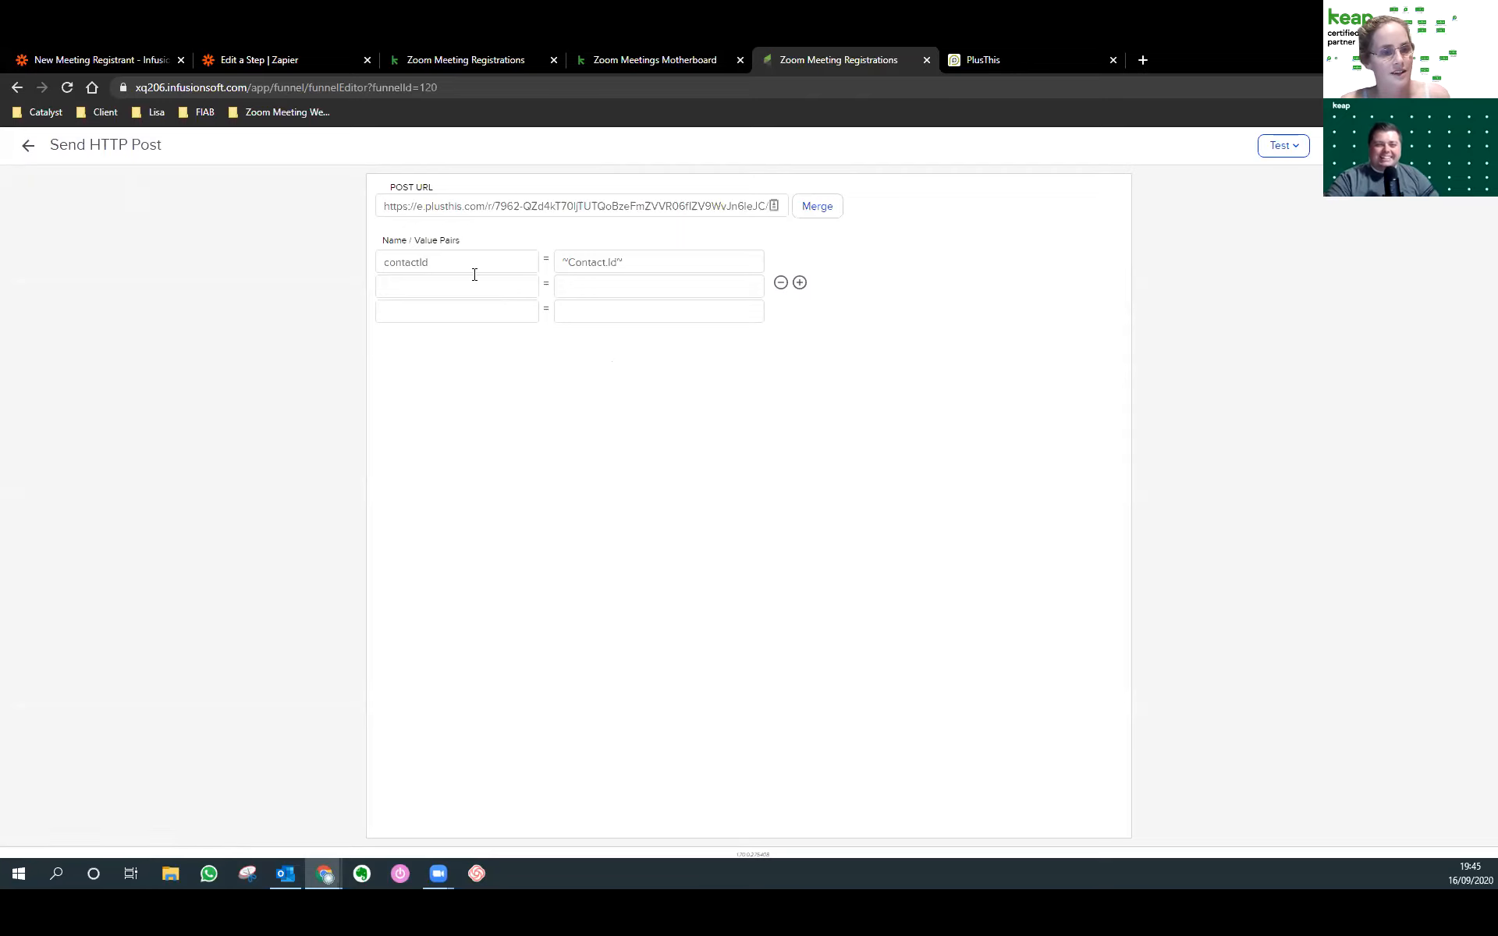
# Add an Email pair valued ~Contact.Email~, then return to the campaign canvas.
pyautogui.click(821, 207)
pyautogui.click(1331, 224)
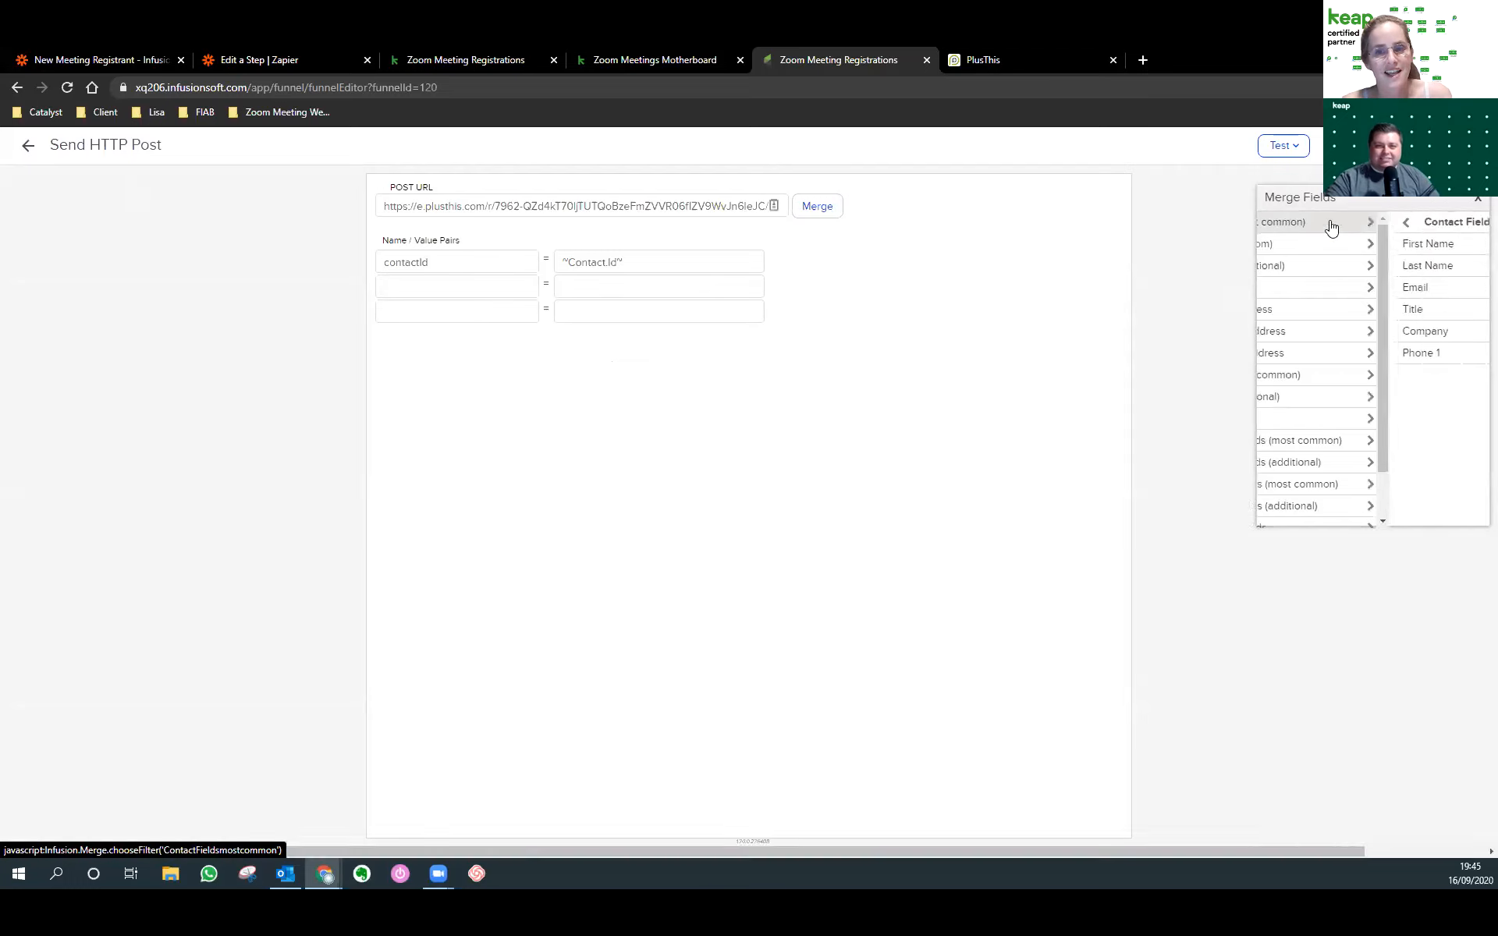
pyautogui.click(1311, 289)
pyautogui.click(438, 288)
pyautogui.write('Email')
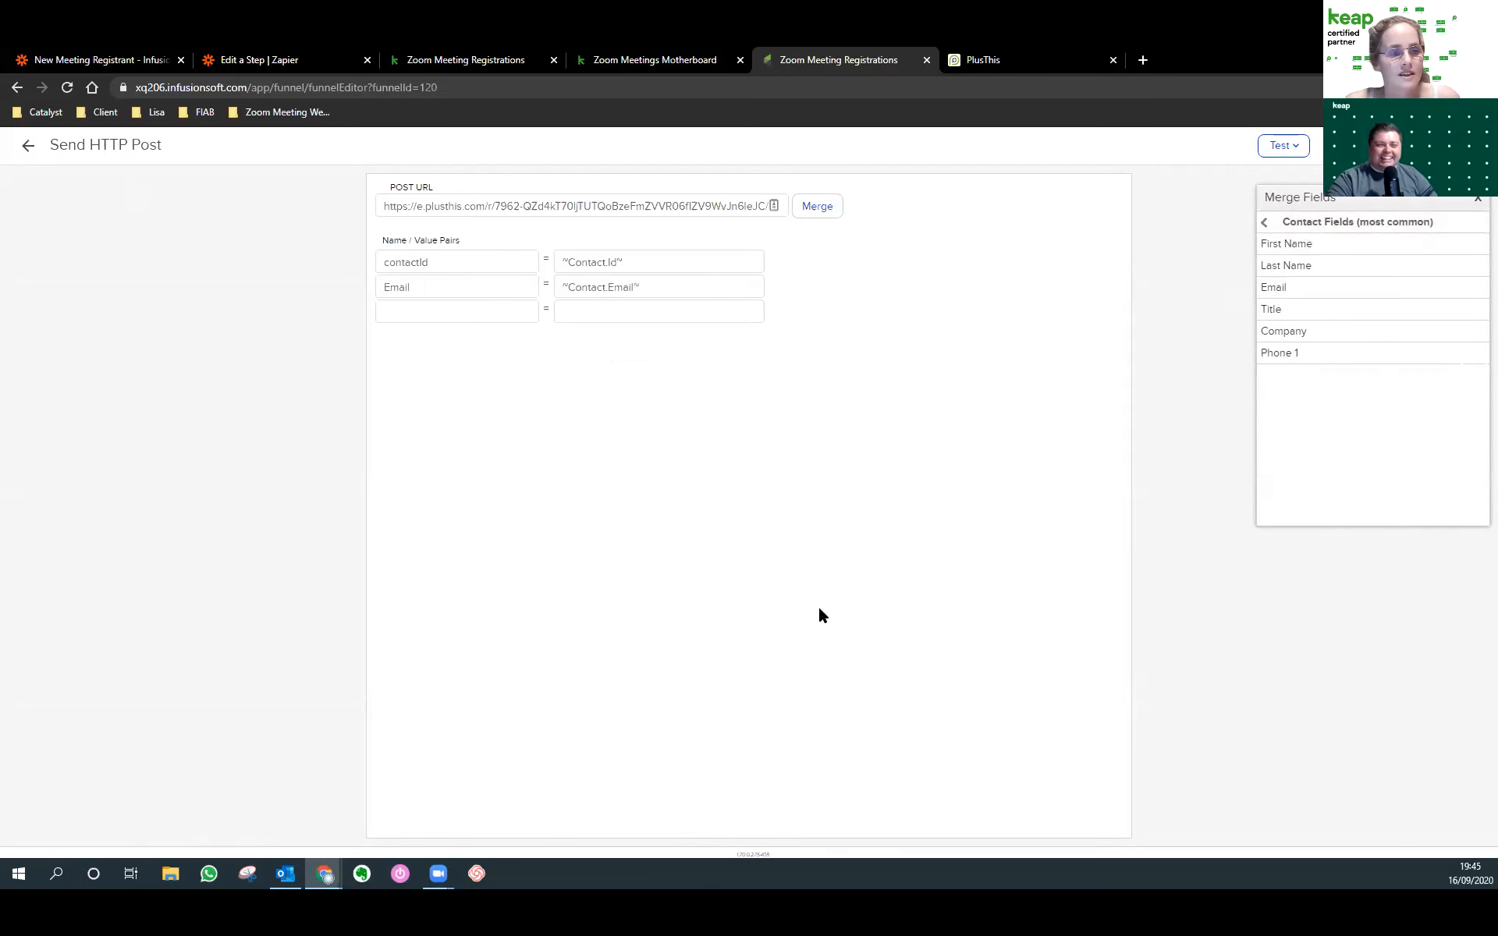
pyautogui.click(29, 149)
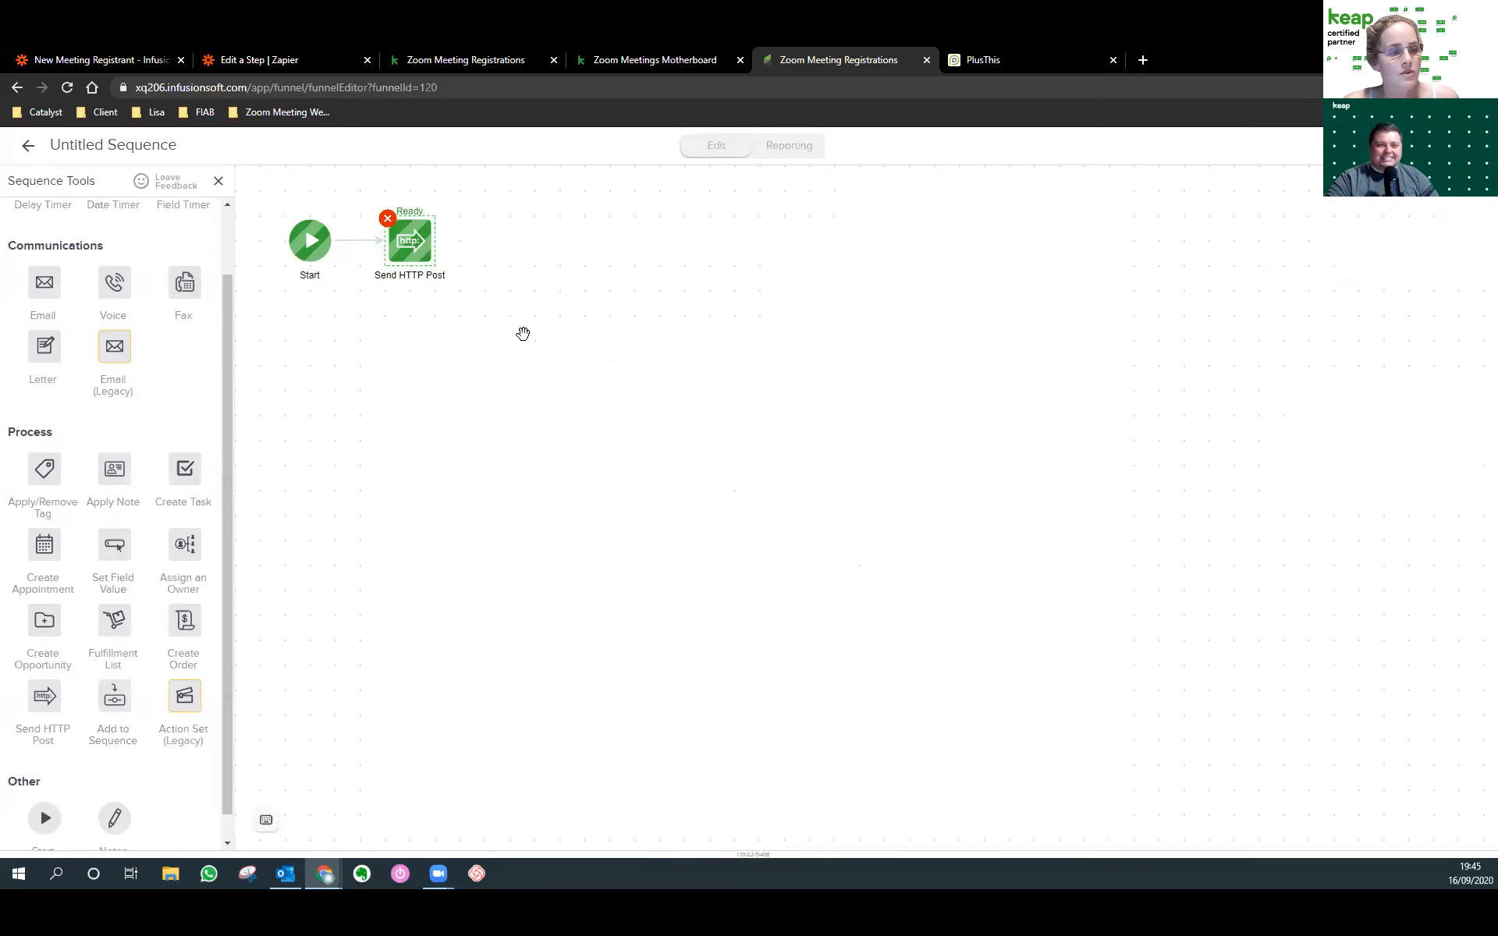
pyautogui.click(29, 150)
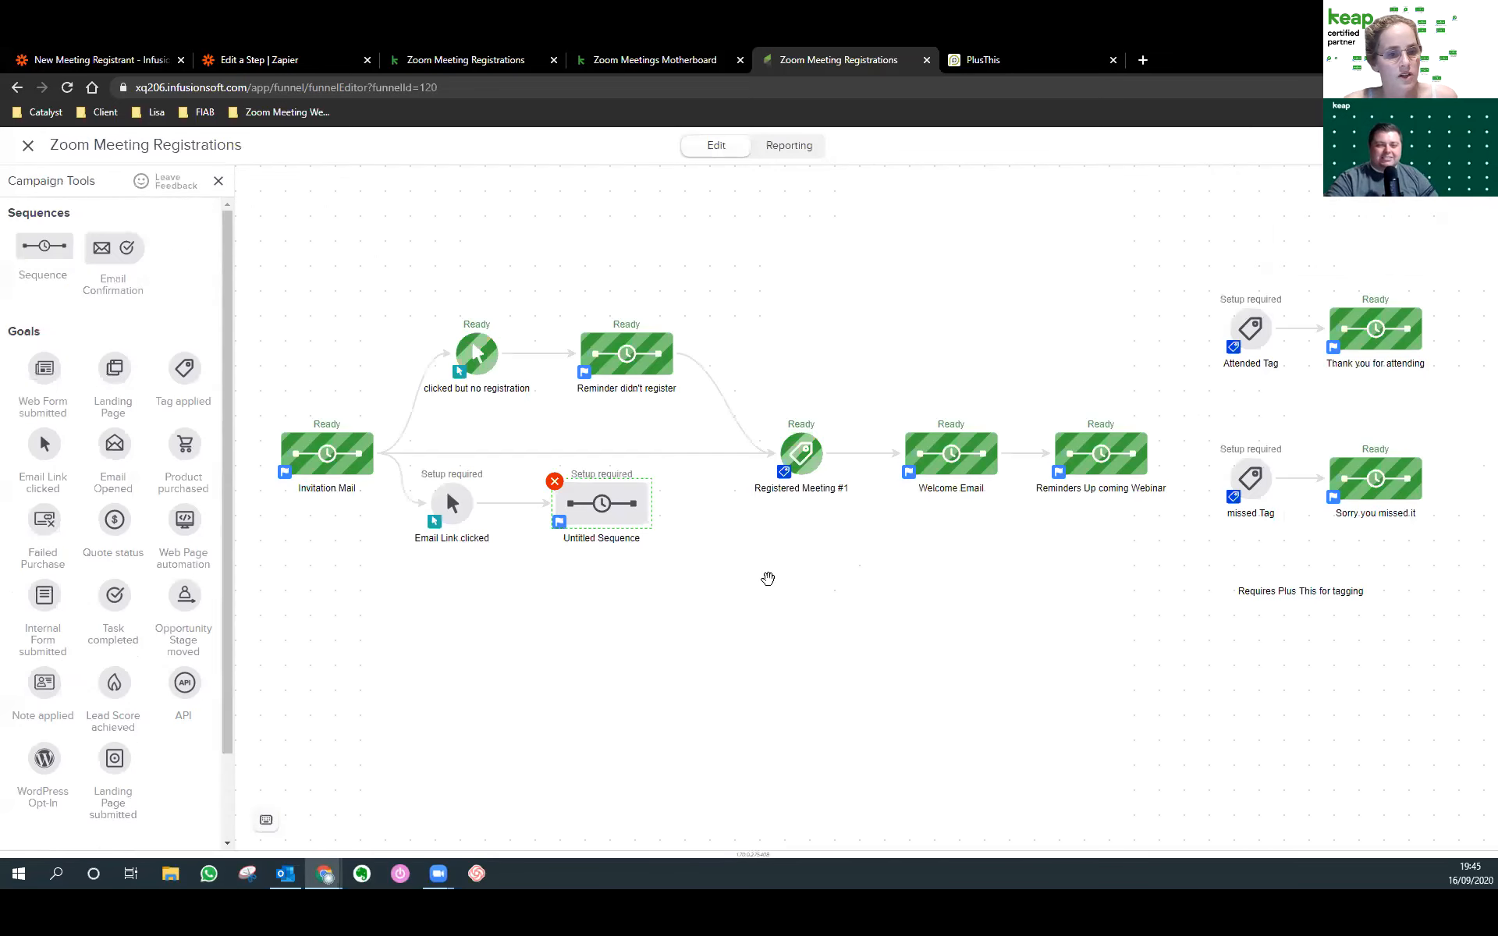
# Connect the Untitled Sequence and confirm its HTTP Post step is ready.
pyautogui.moveTo(647, 507); pyautogui.dragTo(921, 515)
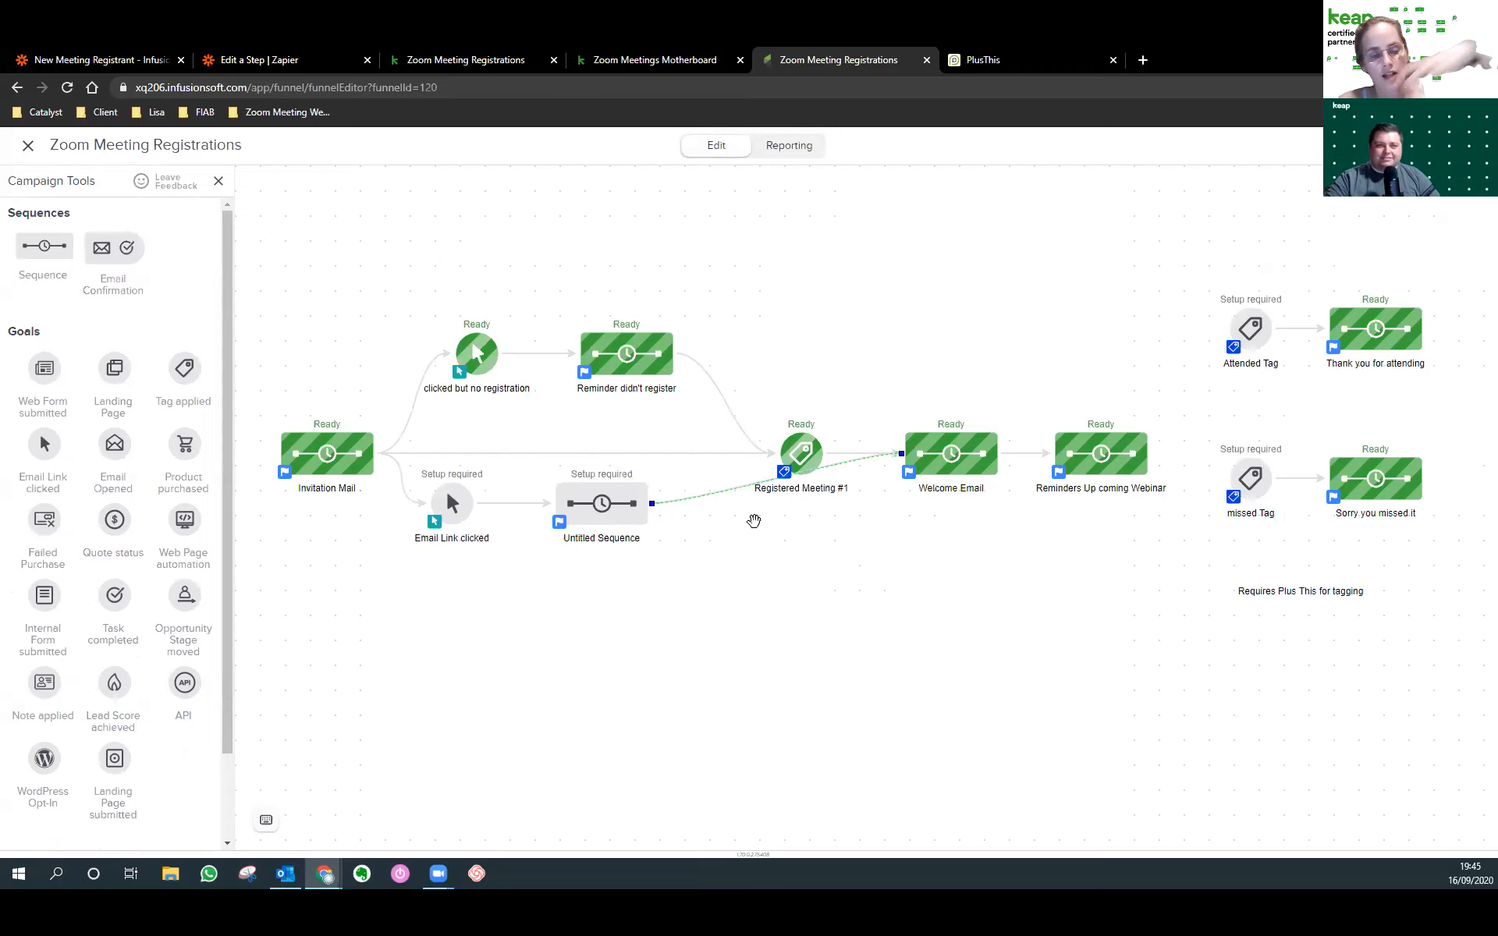
pyautogui.click(601, 500)
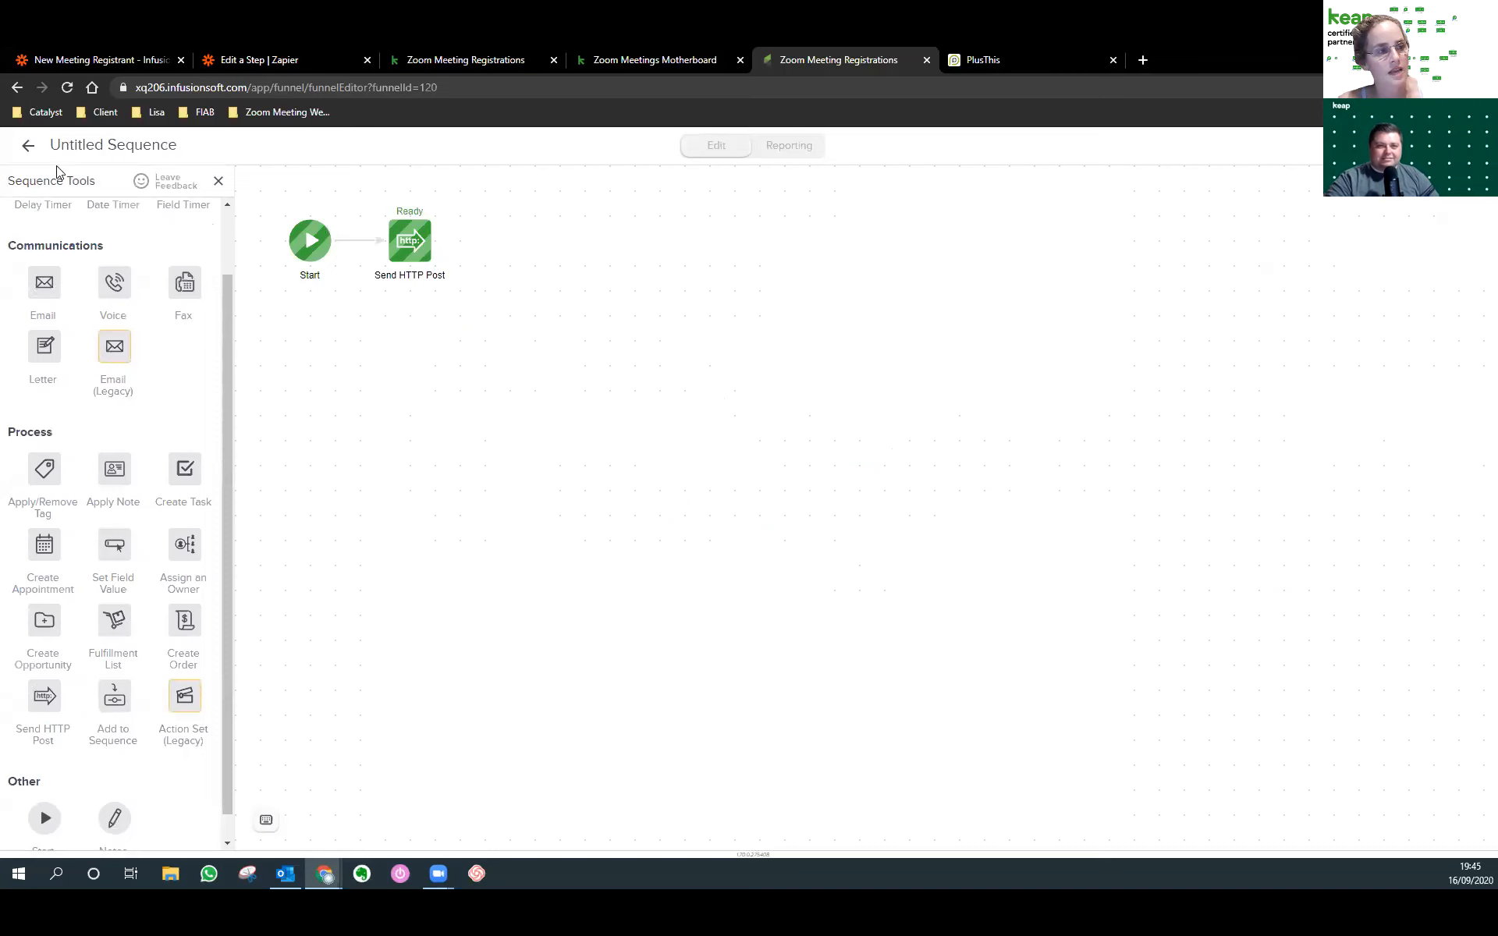
pyautogui.click(26, 148)
# Inspect the registration button's link in the Invitation Mail email.
pyautogui.doubleClick(327, 452)
pyautogui.doubleClick(419, 251)
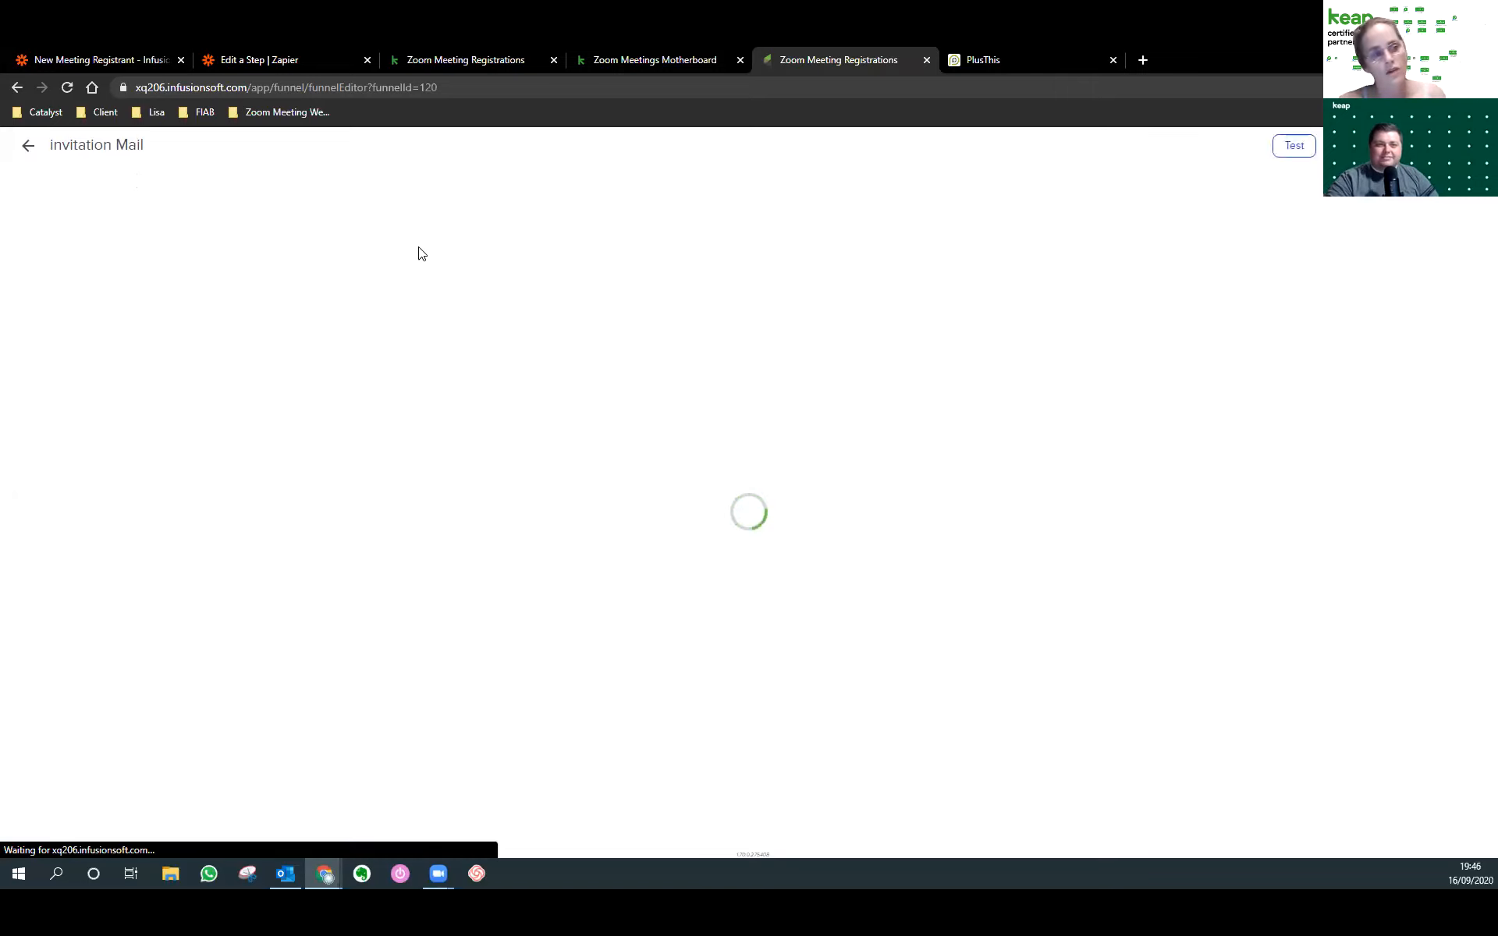
pyautogui.click(567, 418)
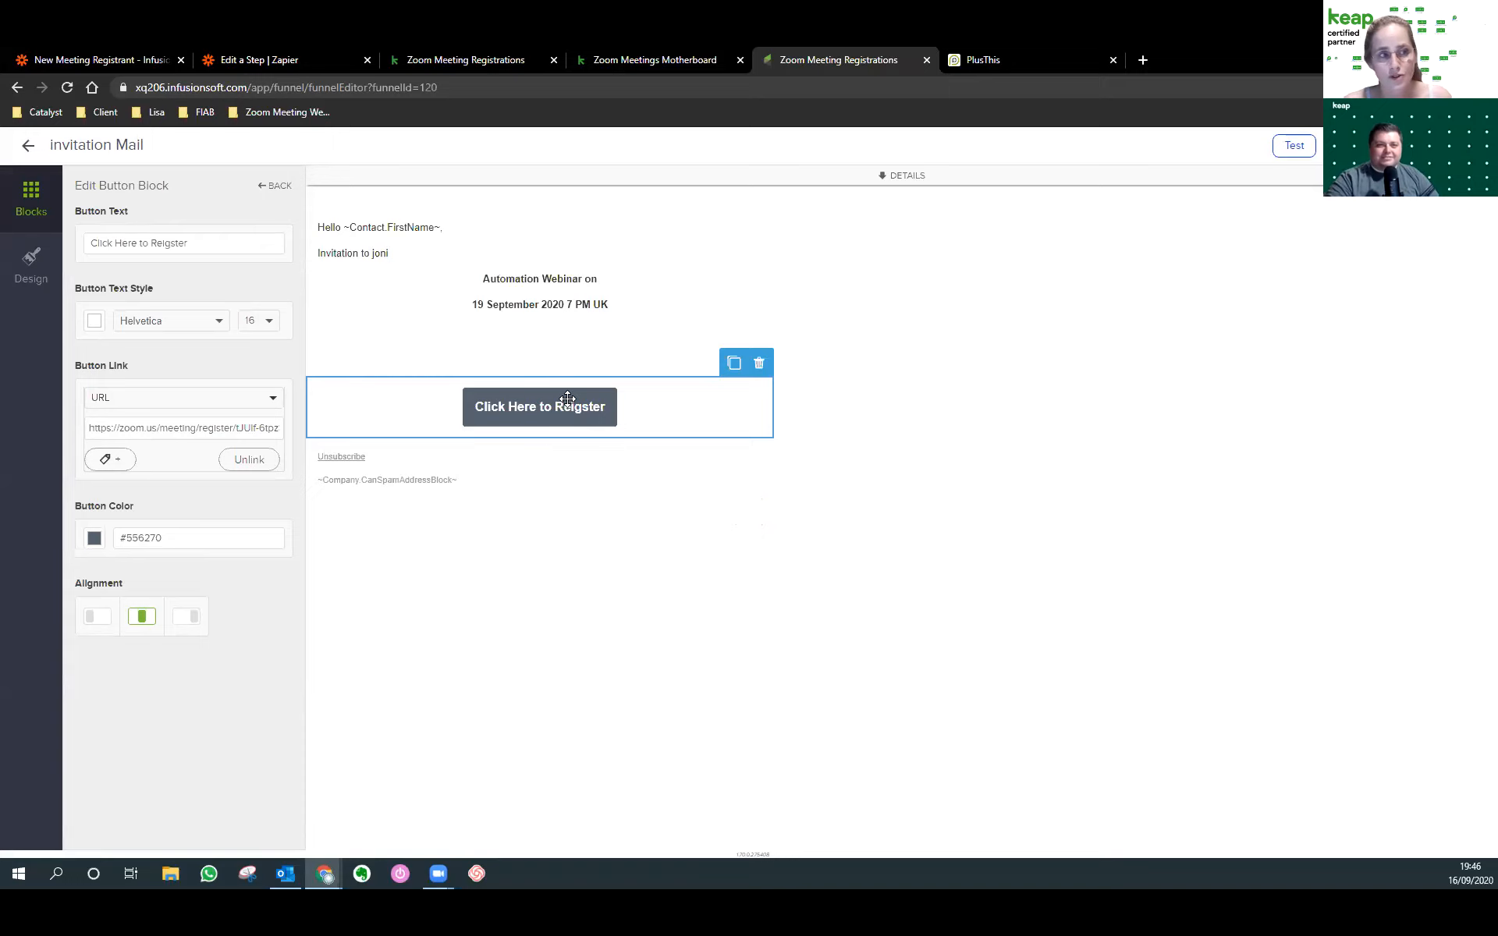
pyautogui.click(27, 151)
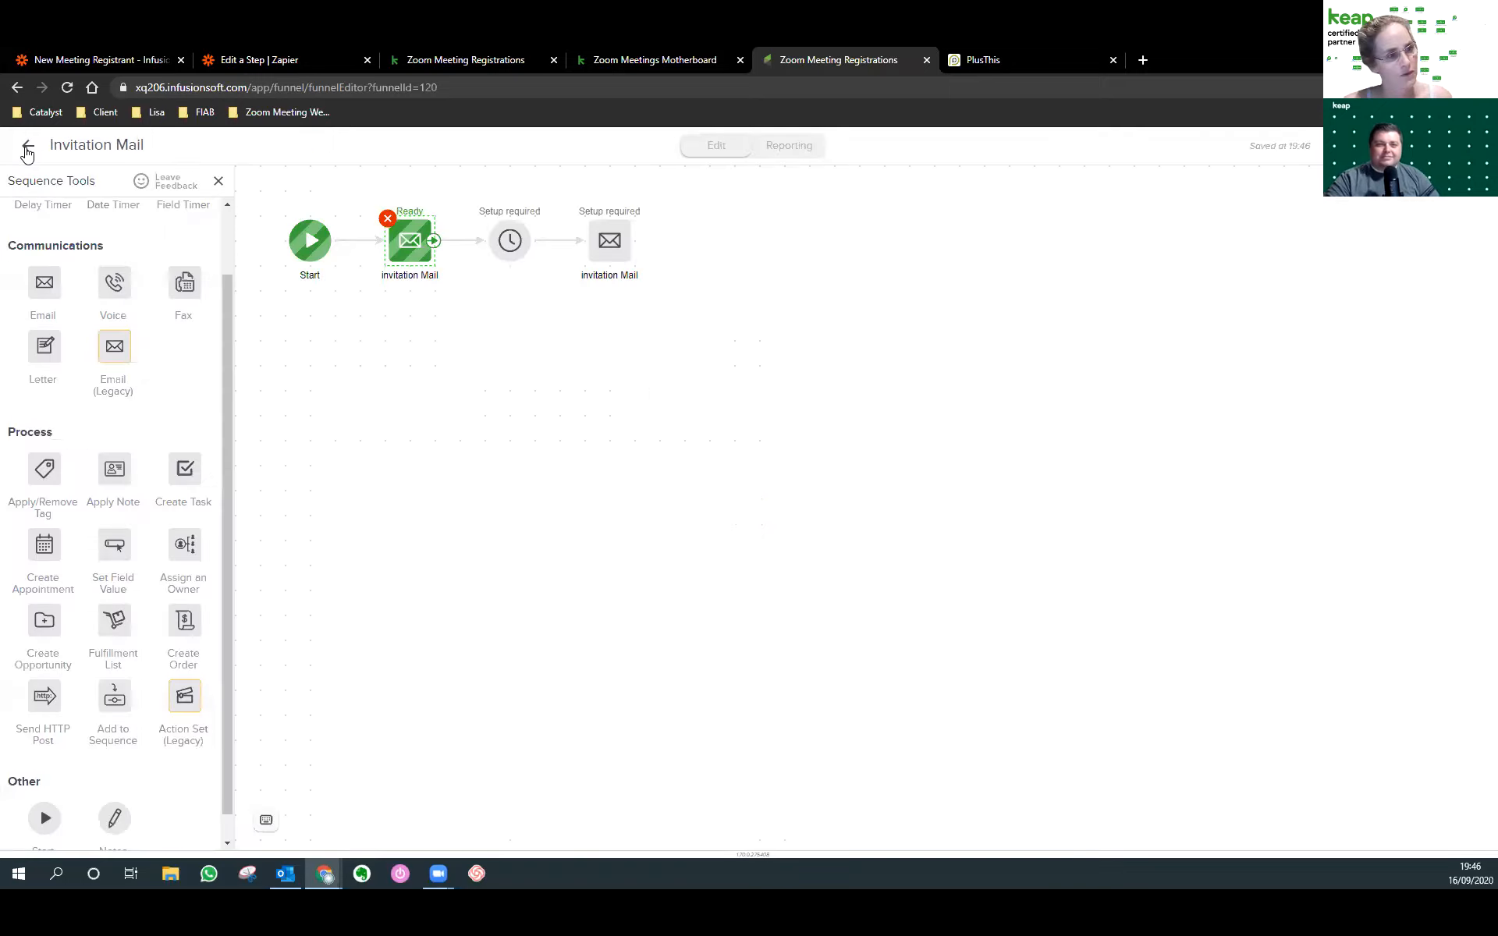
pyautogui.click(26, 150)
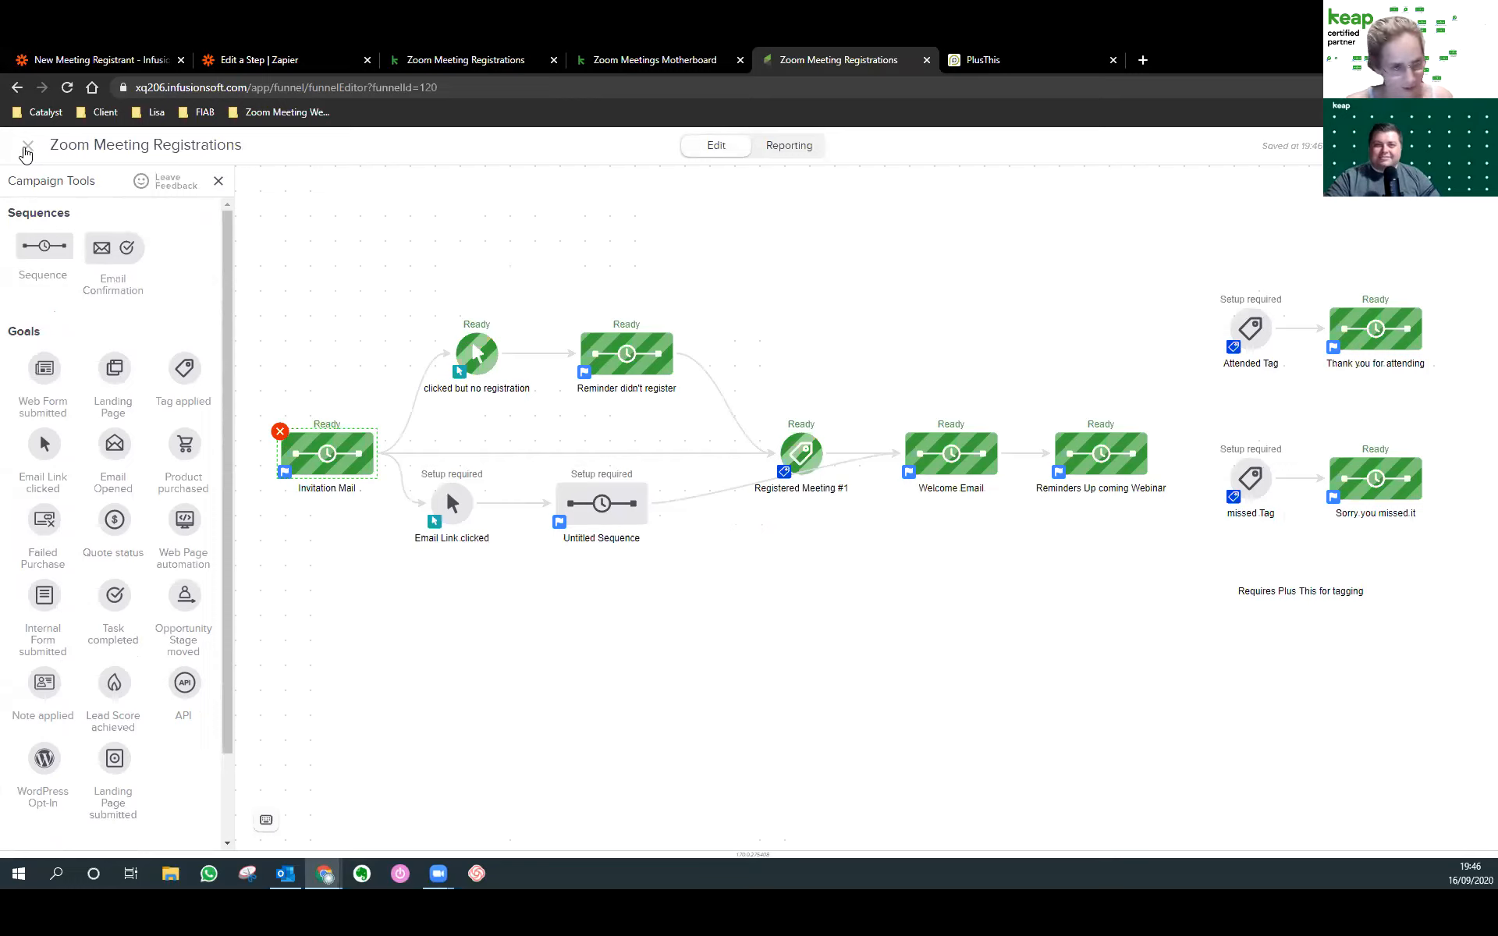
# Add a Landing Page goal to the campaign canvas.
pyautogui.click(702, 498)
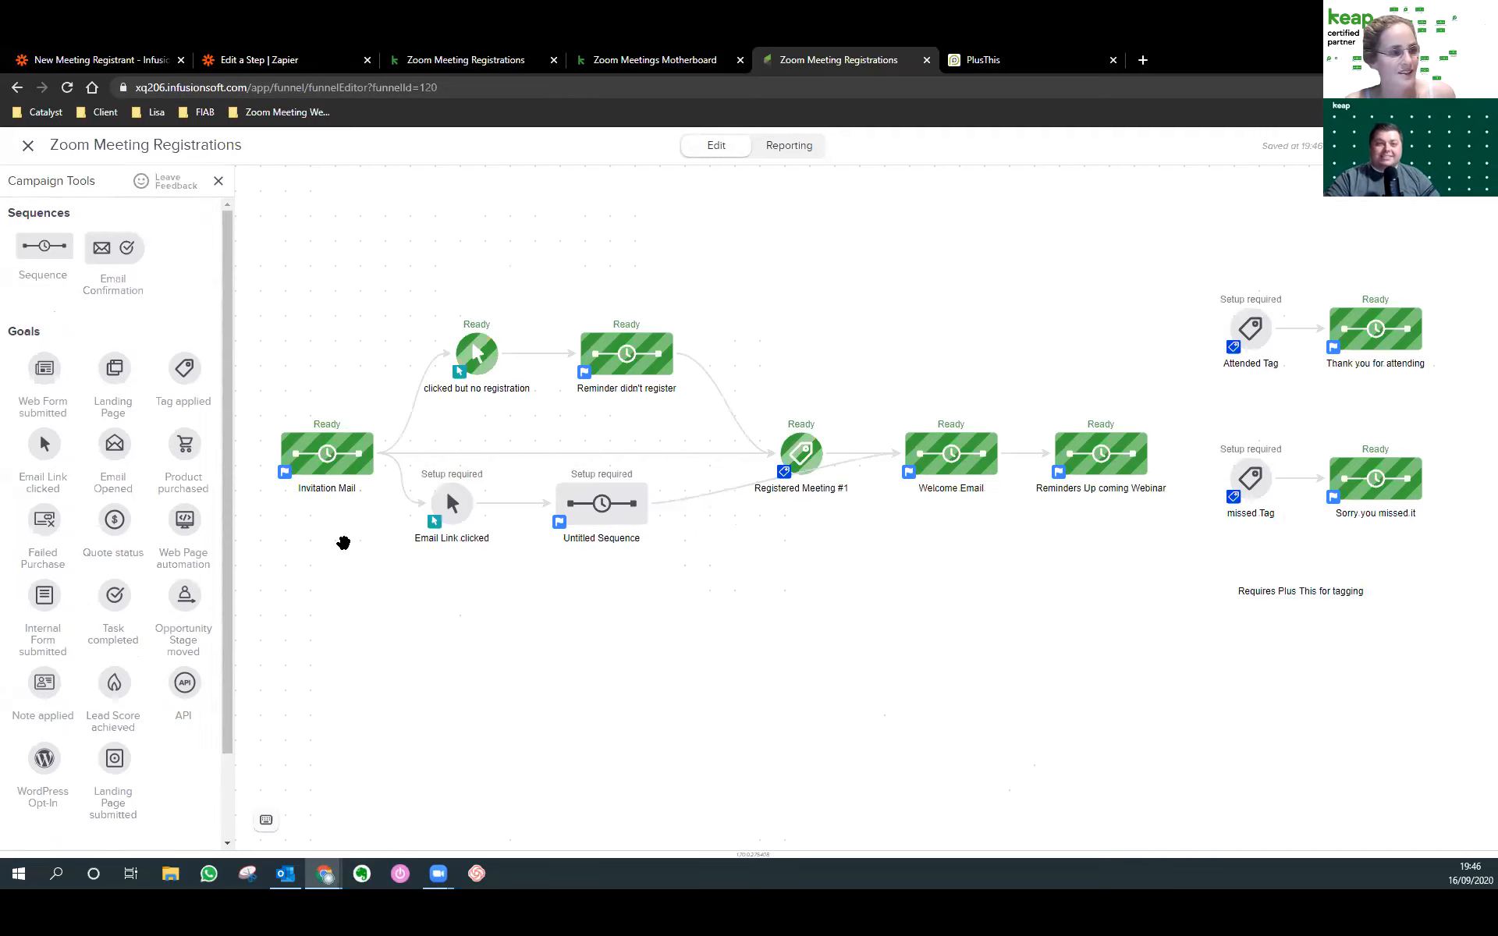
pyautogui.moveTo(563, 654); pyautogui.dragTo(587, 606)
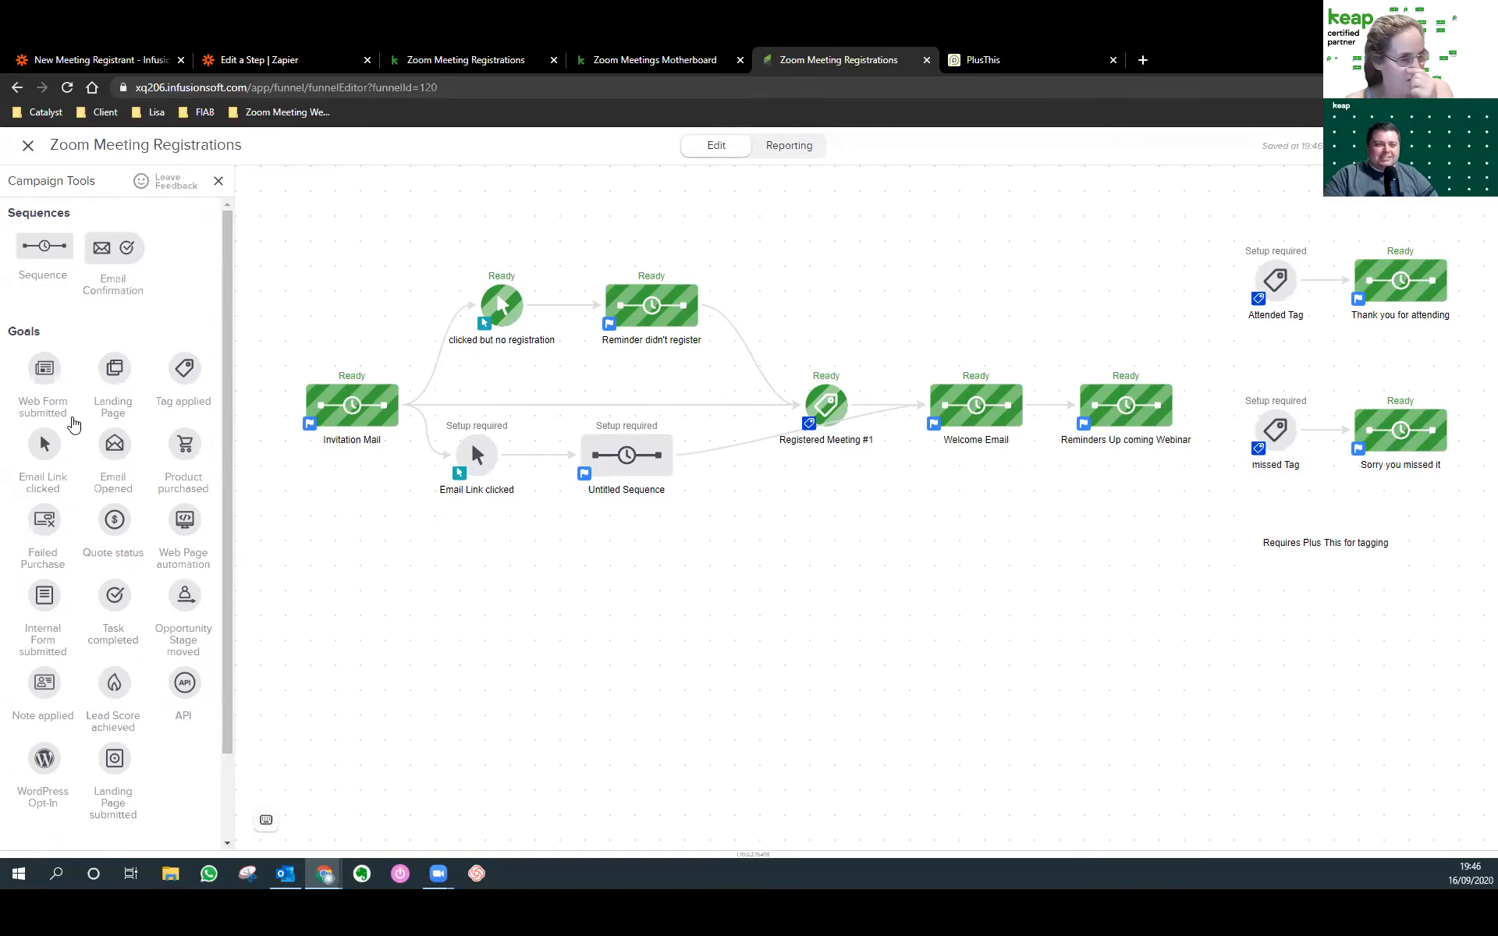
pyautogui.moveTo(117, 371); pyautogui.dragTo(496, 637)
# Create a from-scratch landing page named 'Thank You Page' and proceed to its design.
pyautogui.doubleClick(479, 632)
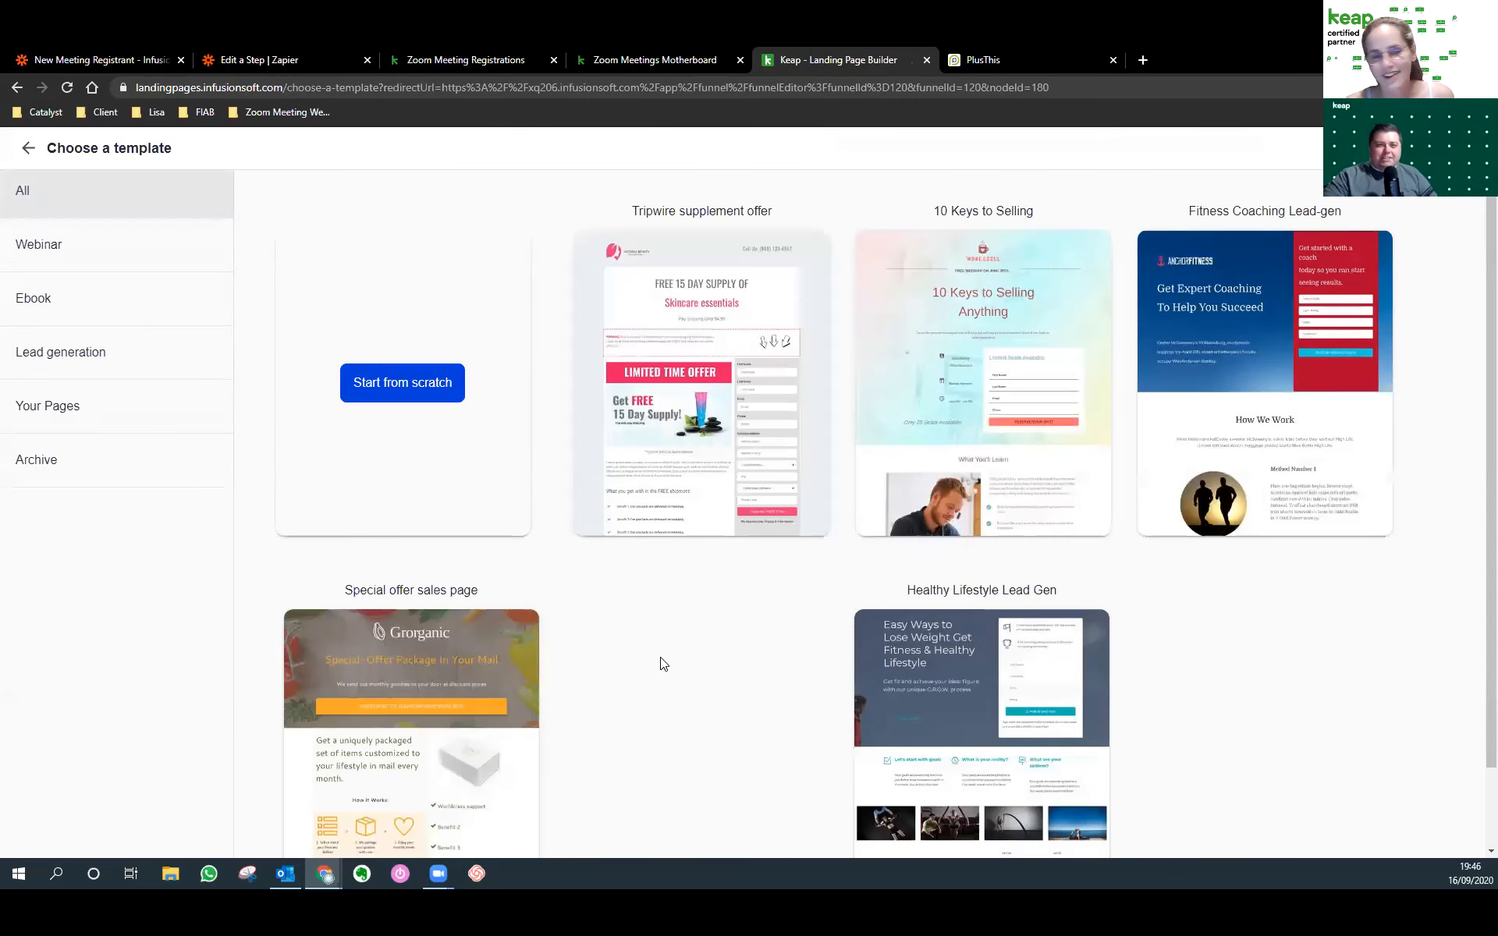
pyautogui.click(75, 425)
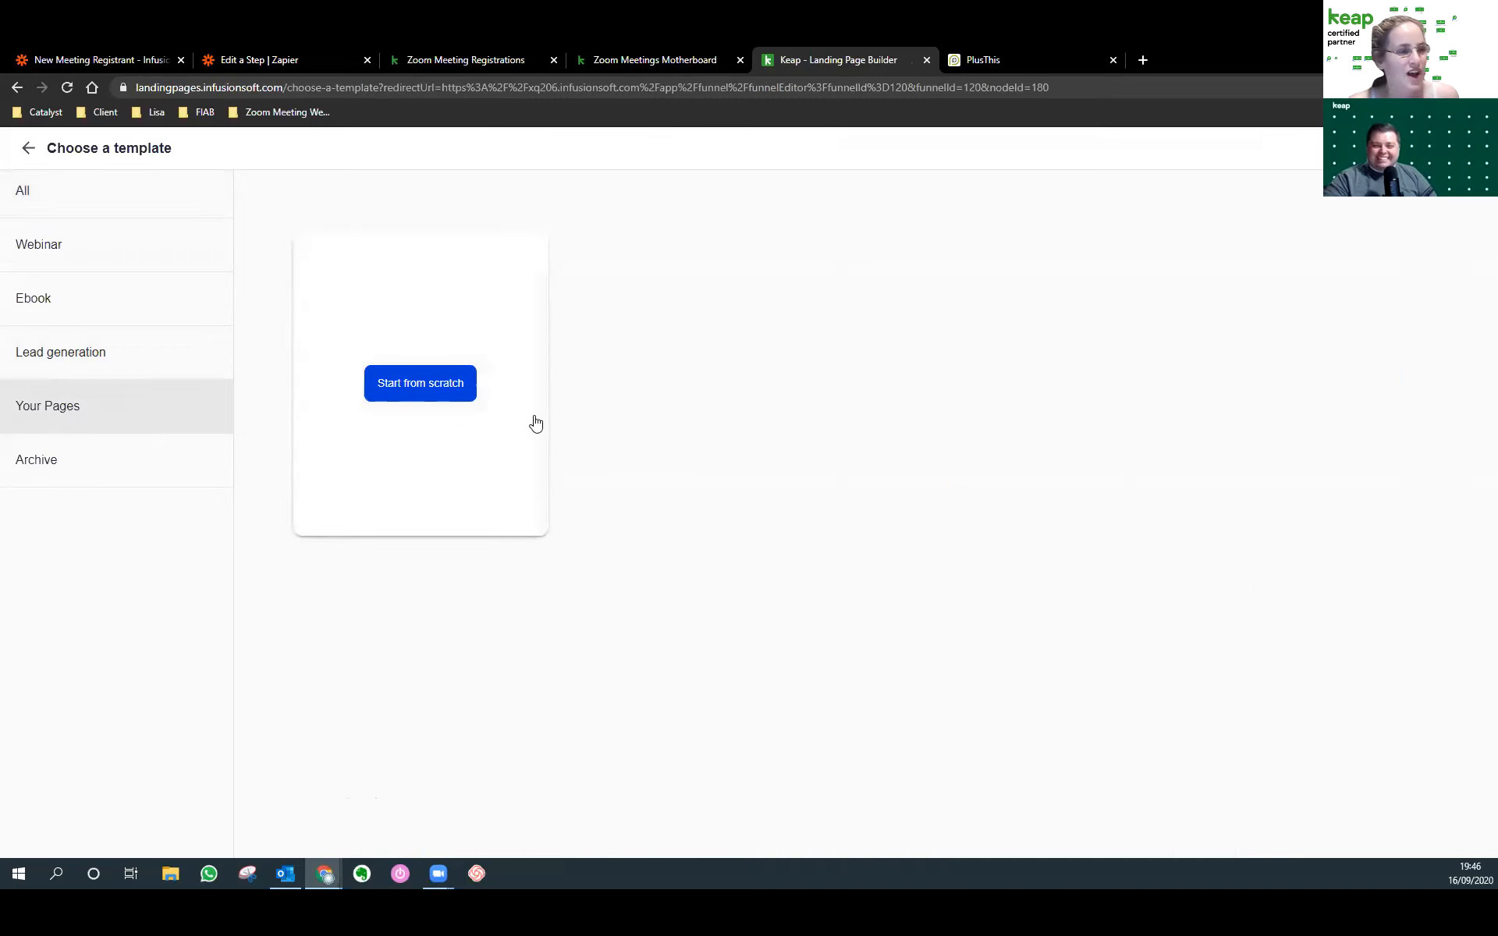
pyautogui.click(382, 382)
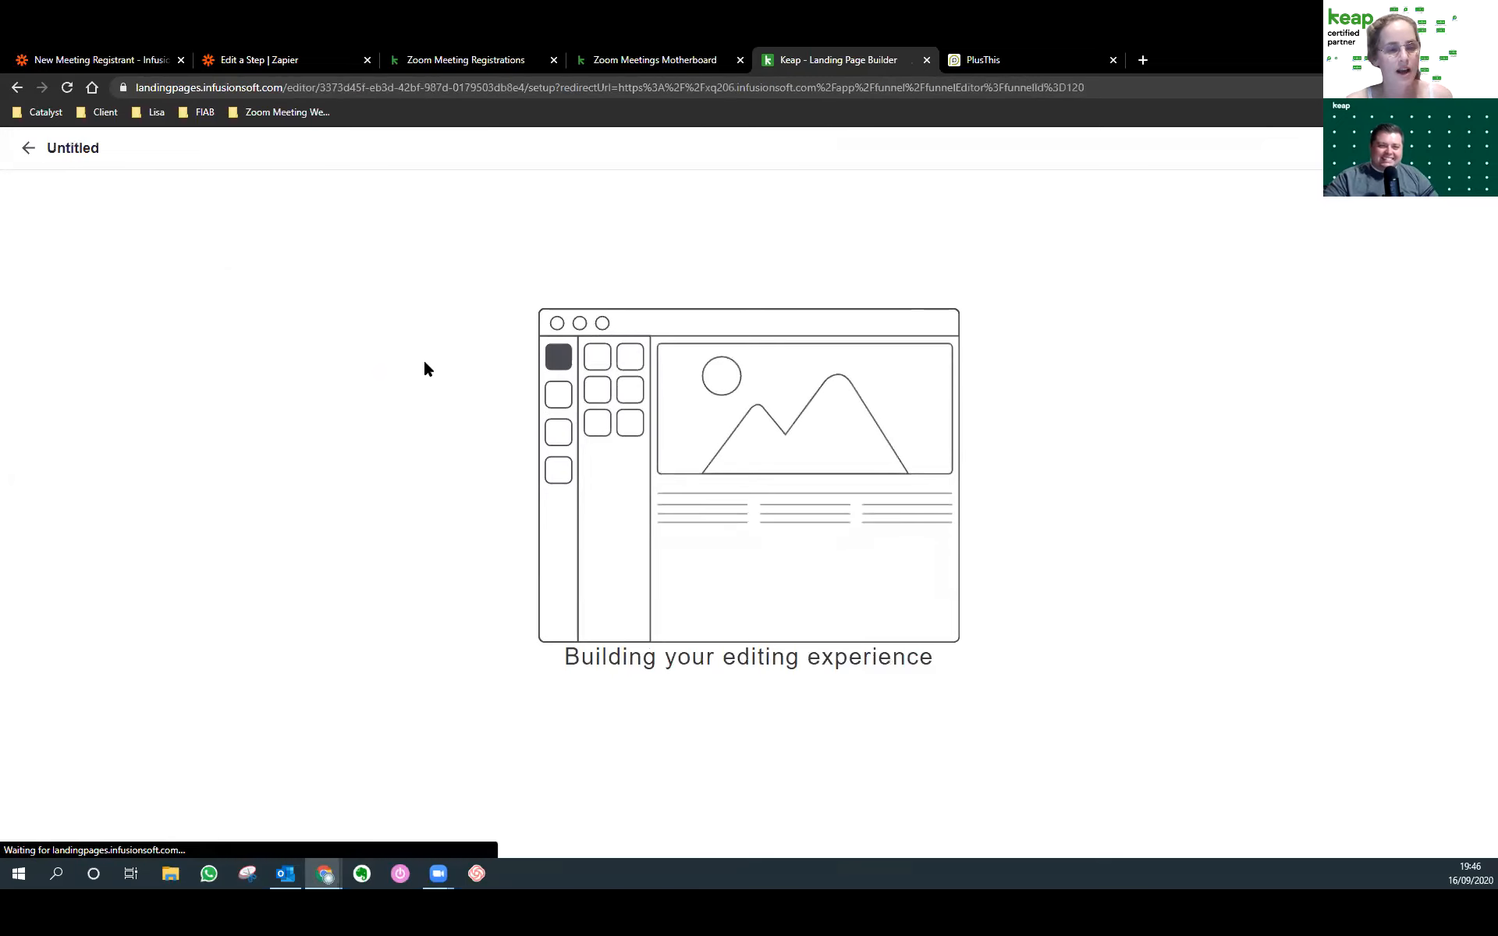
pyautogui.hotkey('ctrl', 'a')
pyautogui.write('Thank')
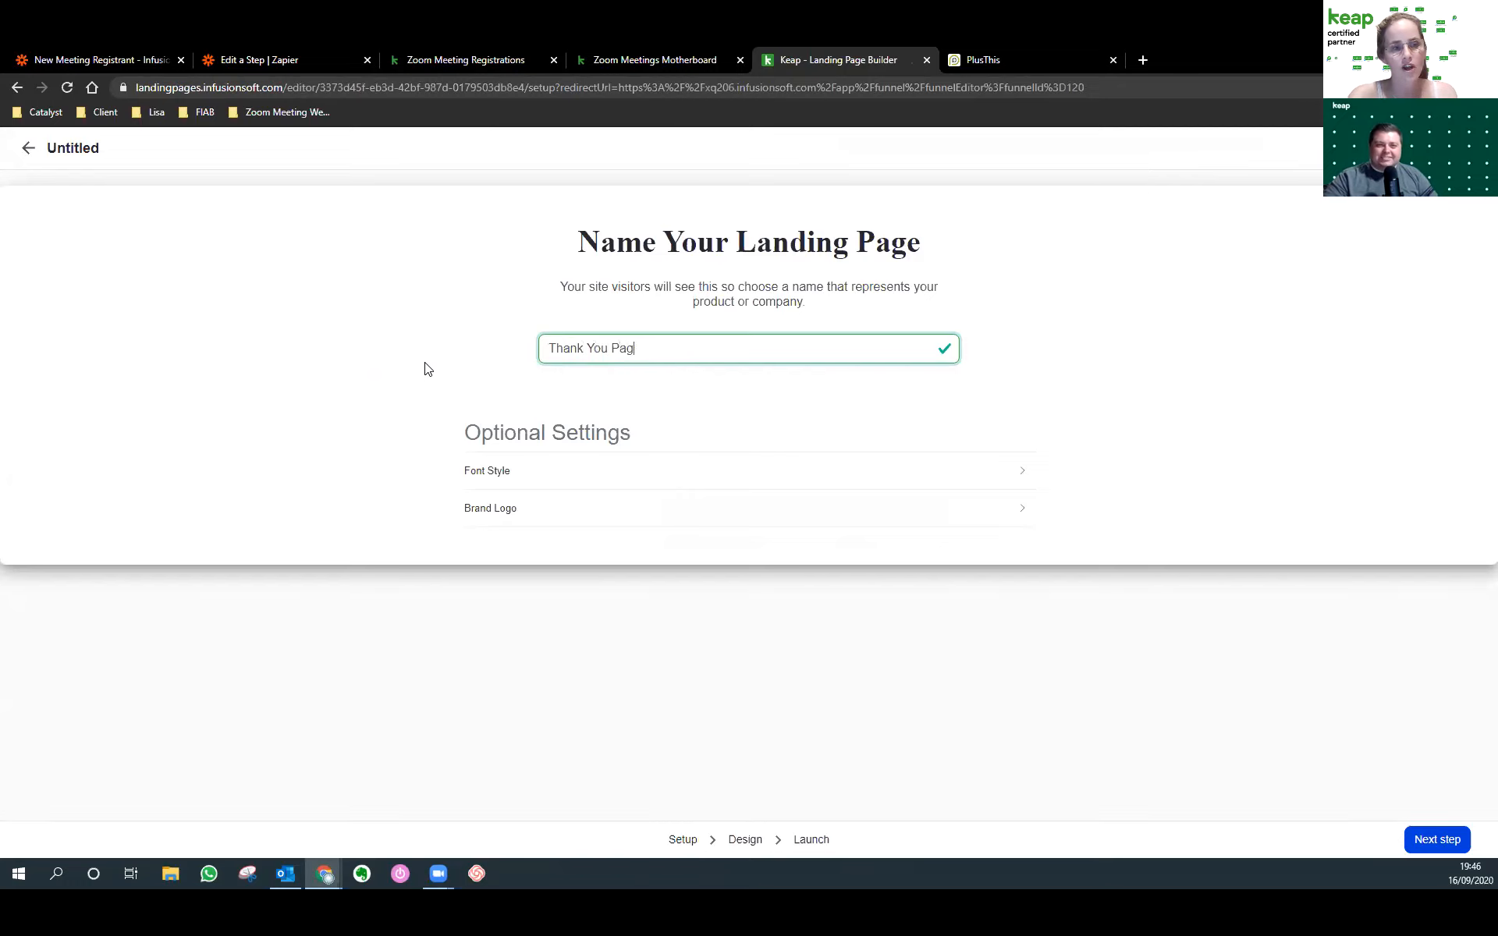
pyautogui.click(1443, 840)
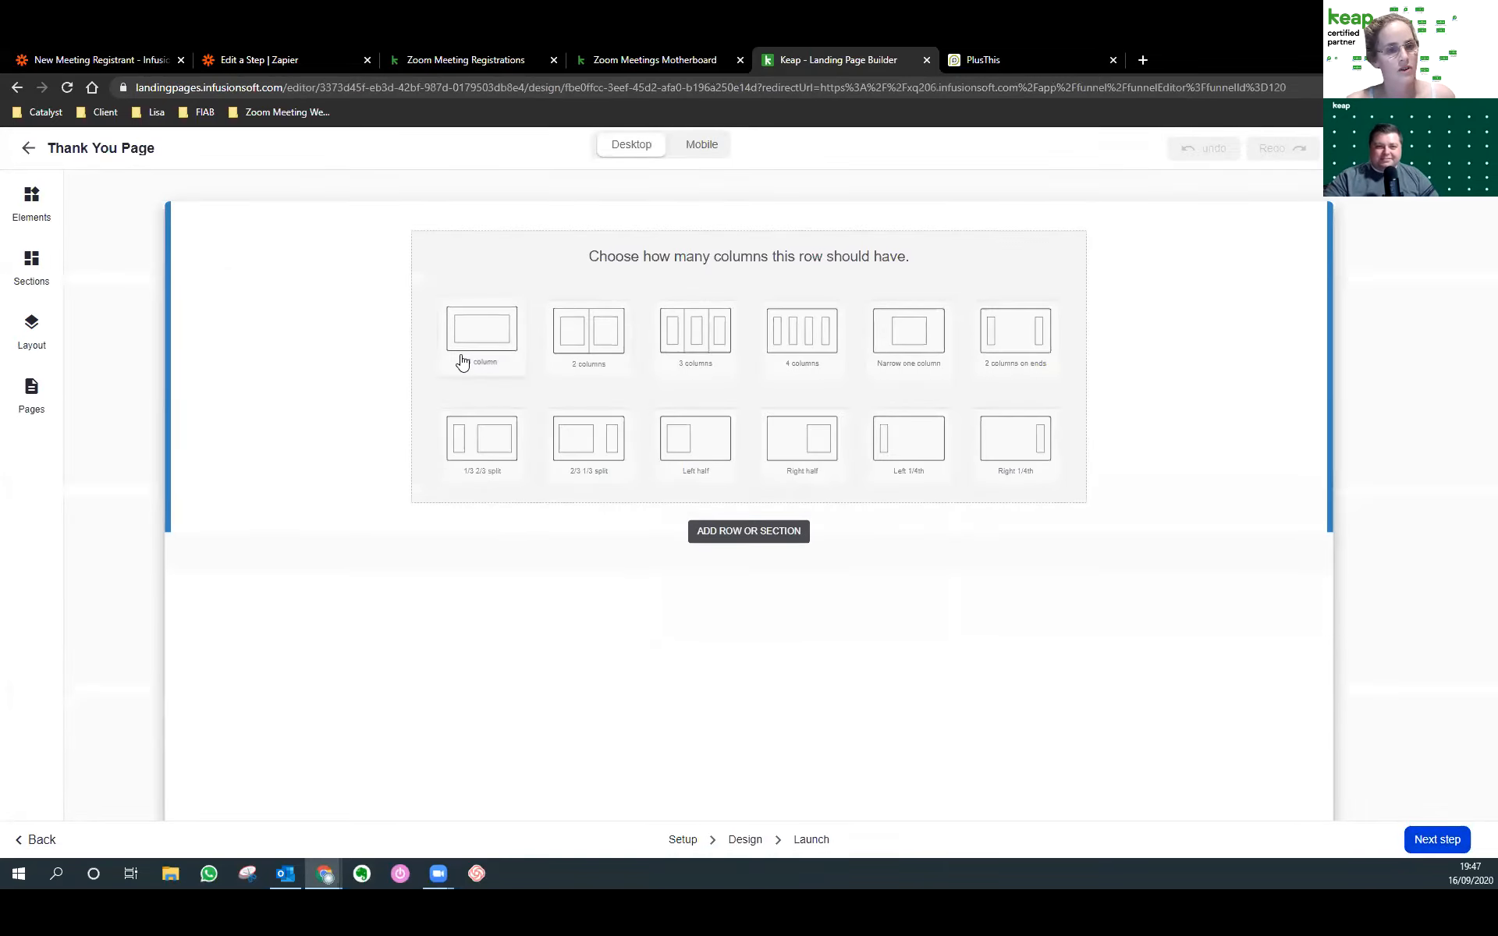
# Add a one-column row with an image placeholder, closing the file picker without choosing an image.
pyautogui.click(488, 339)
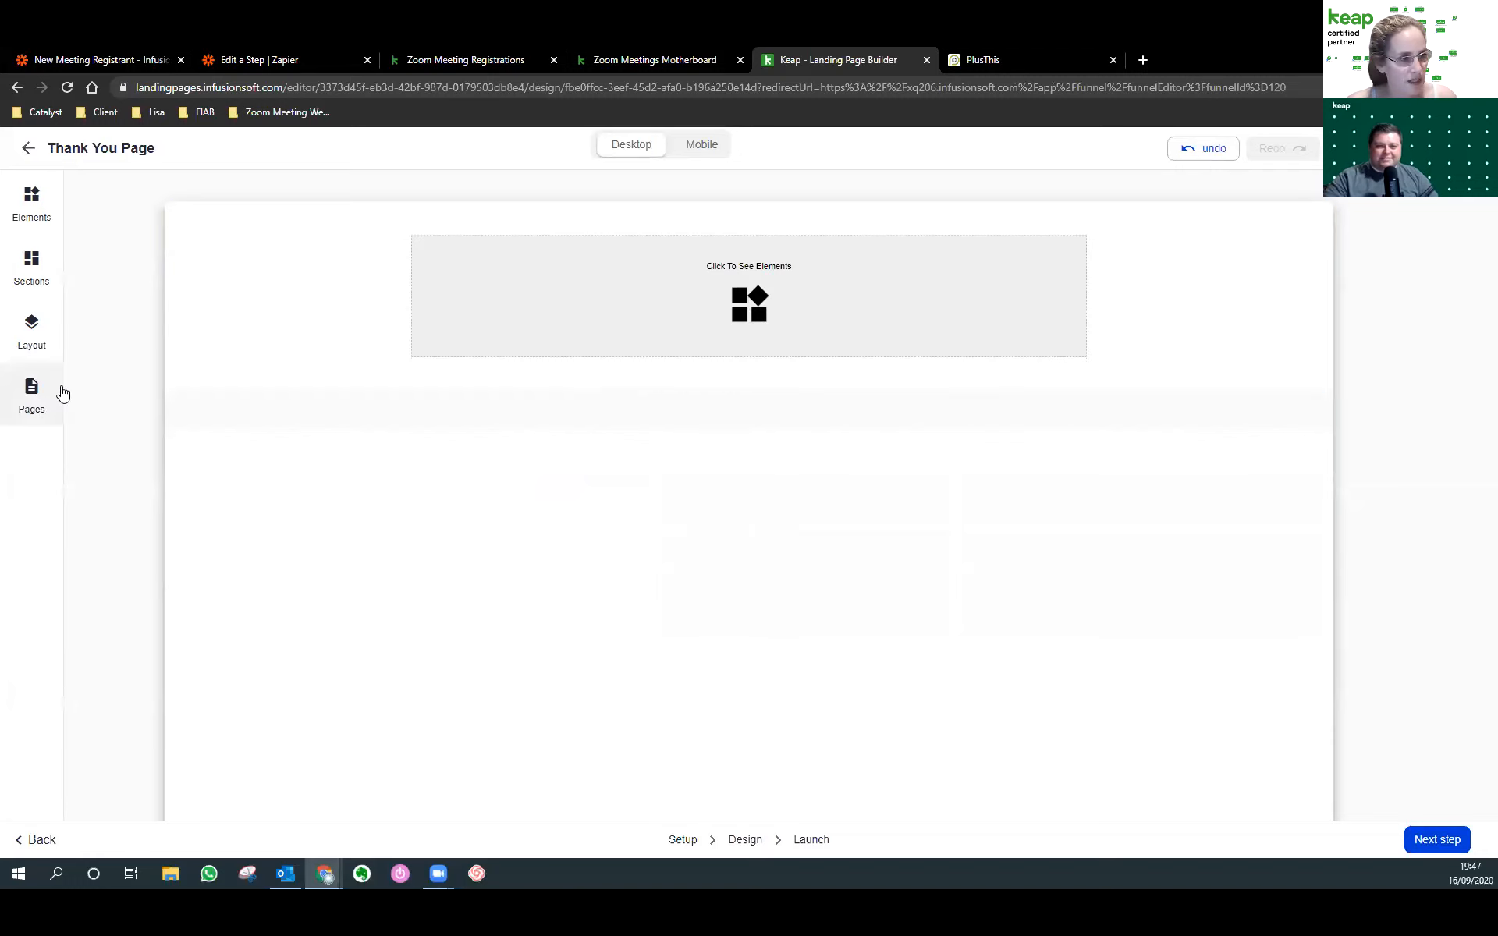
pyautogui.click(760, 342)
pyautogui.moveTo(203, 266); pyautogui.dragTo(709, 398)
pyautogui.doubleClick(806, 414)
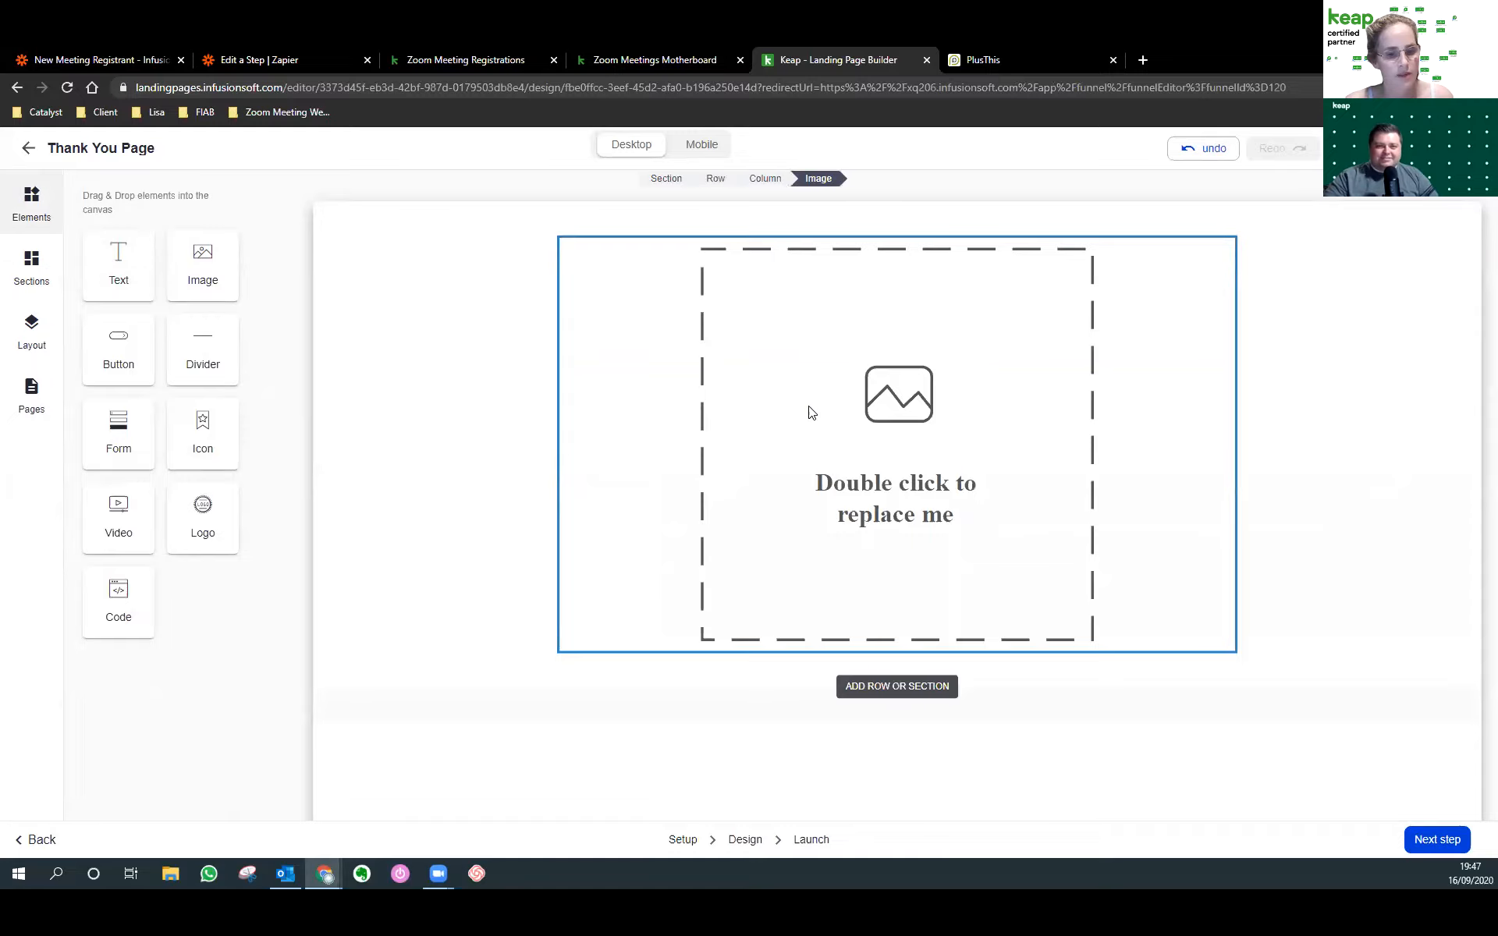
pyautogui.click(424, 314)
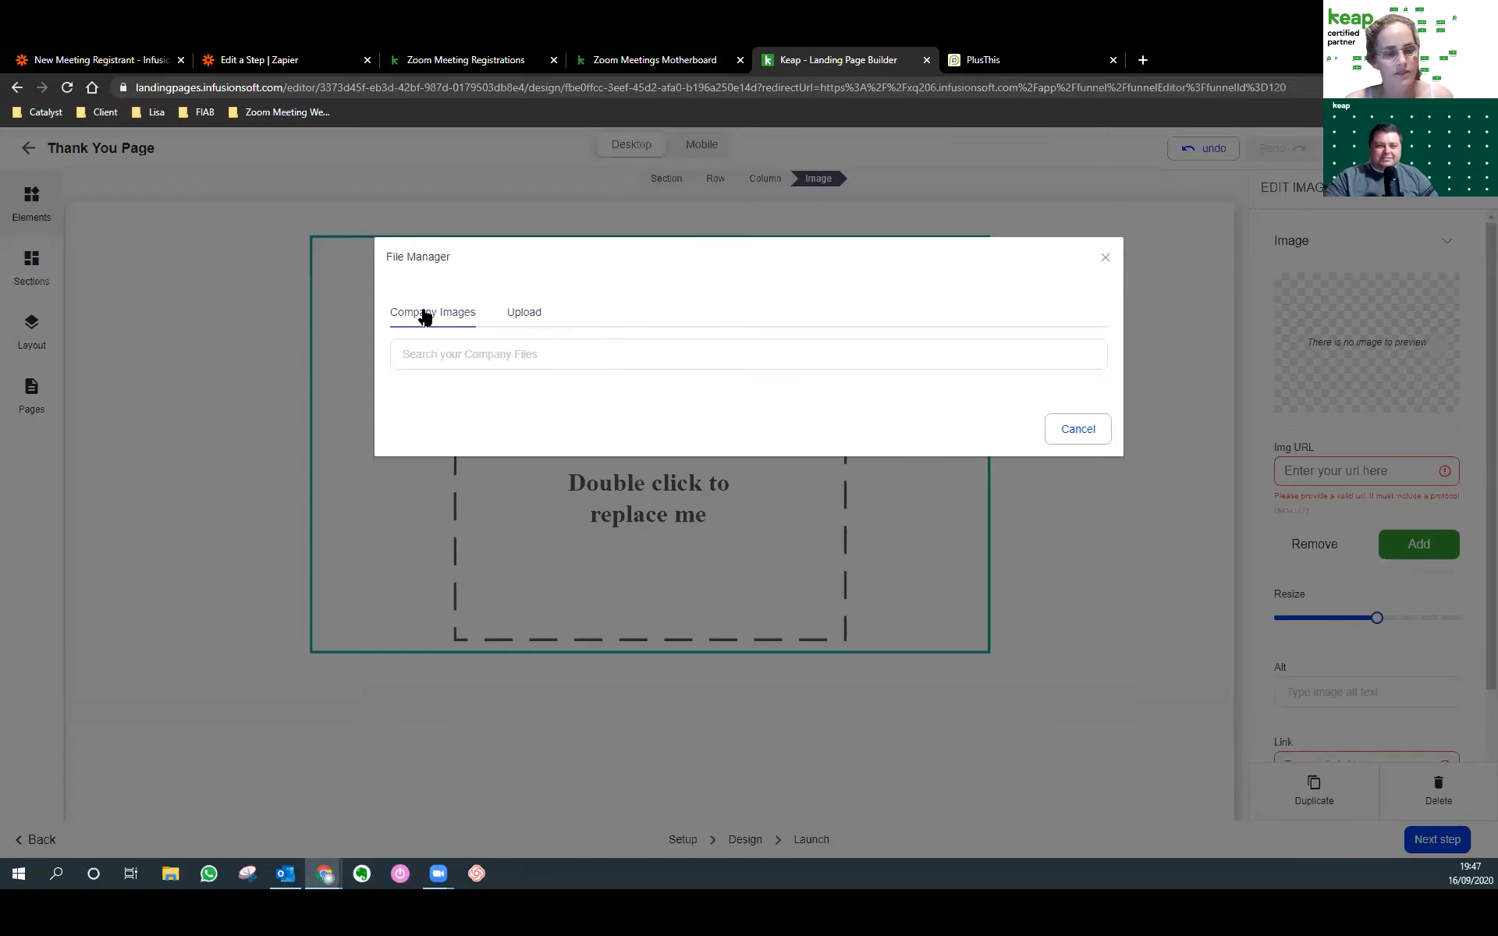
pyautogui.click(512, 316)
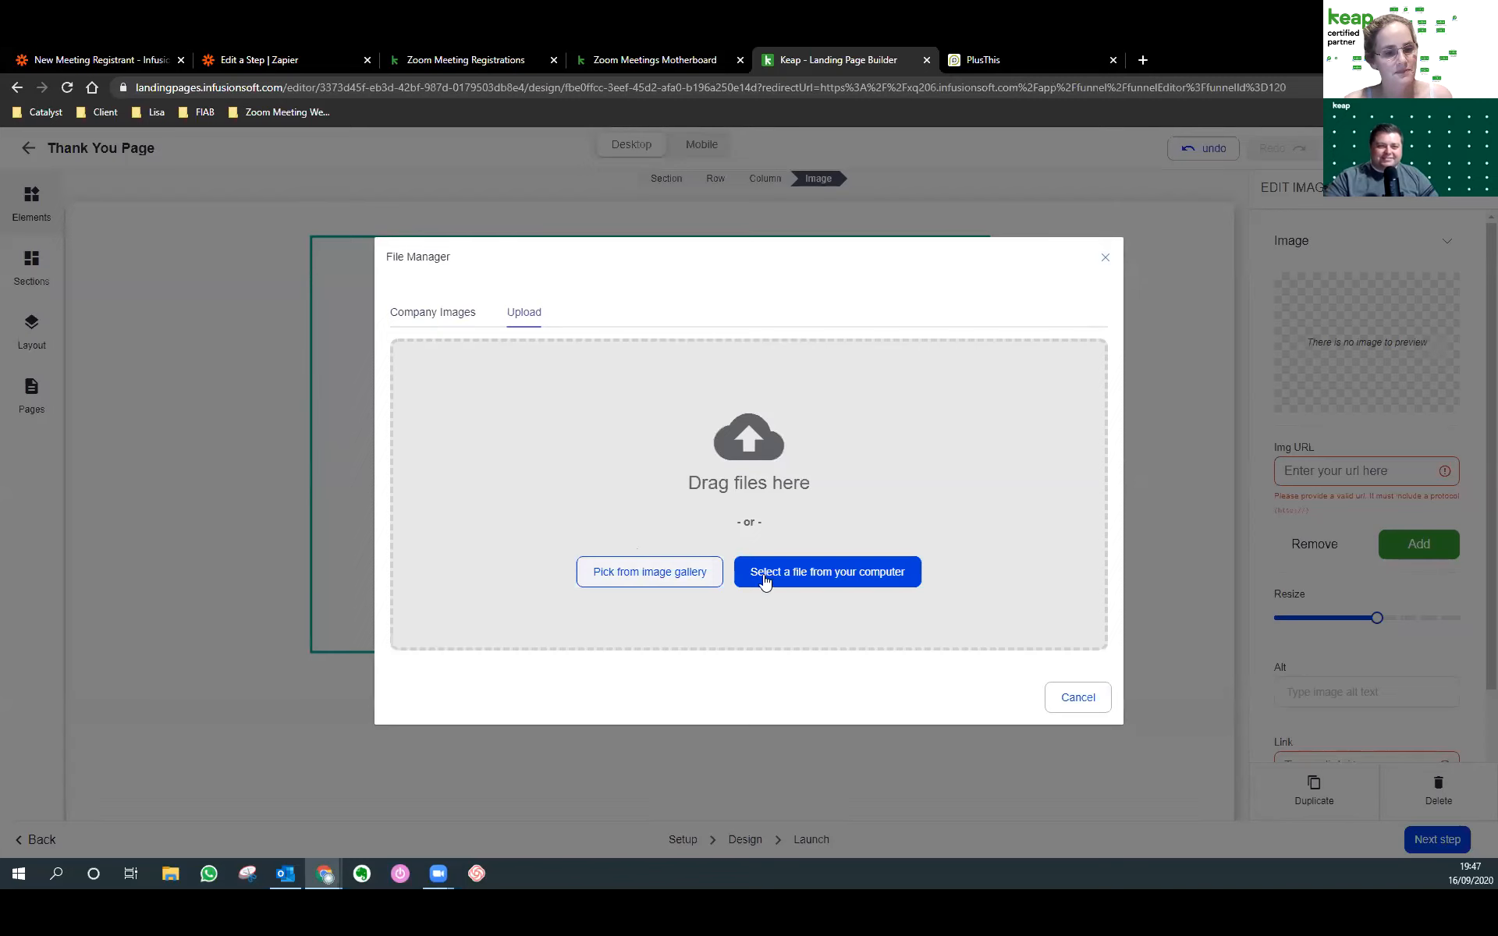
pyautogui.click(1075, 702)
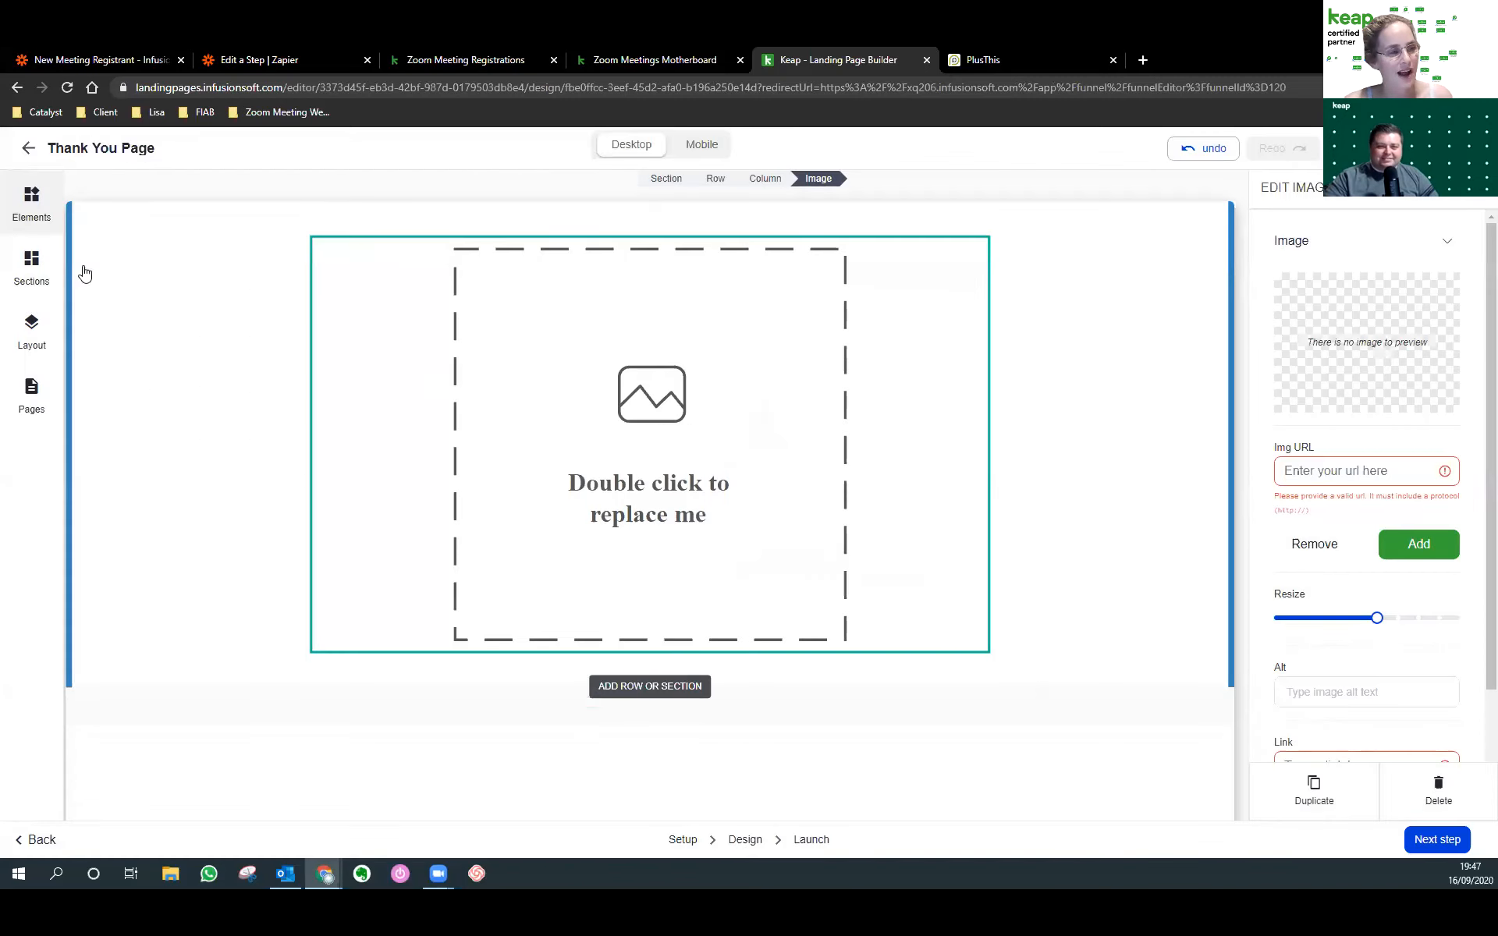
# Add a text block below reading 'Thanks for joining - looking forward.'.
pyautogui.click(31, 205)
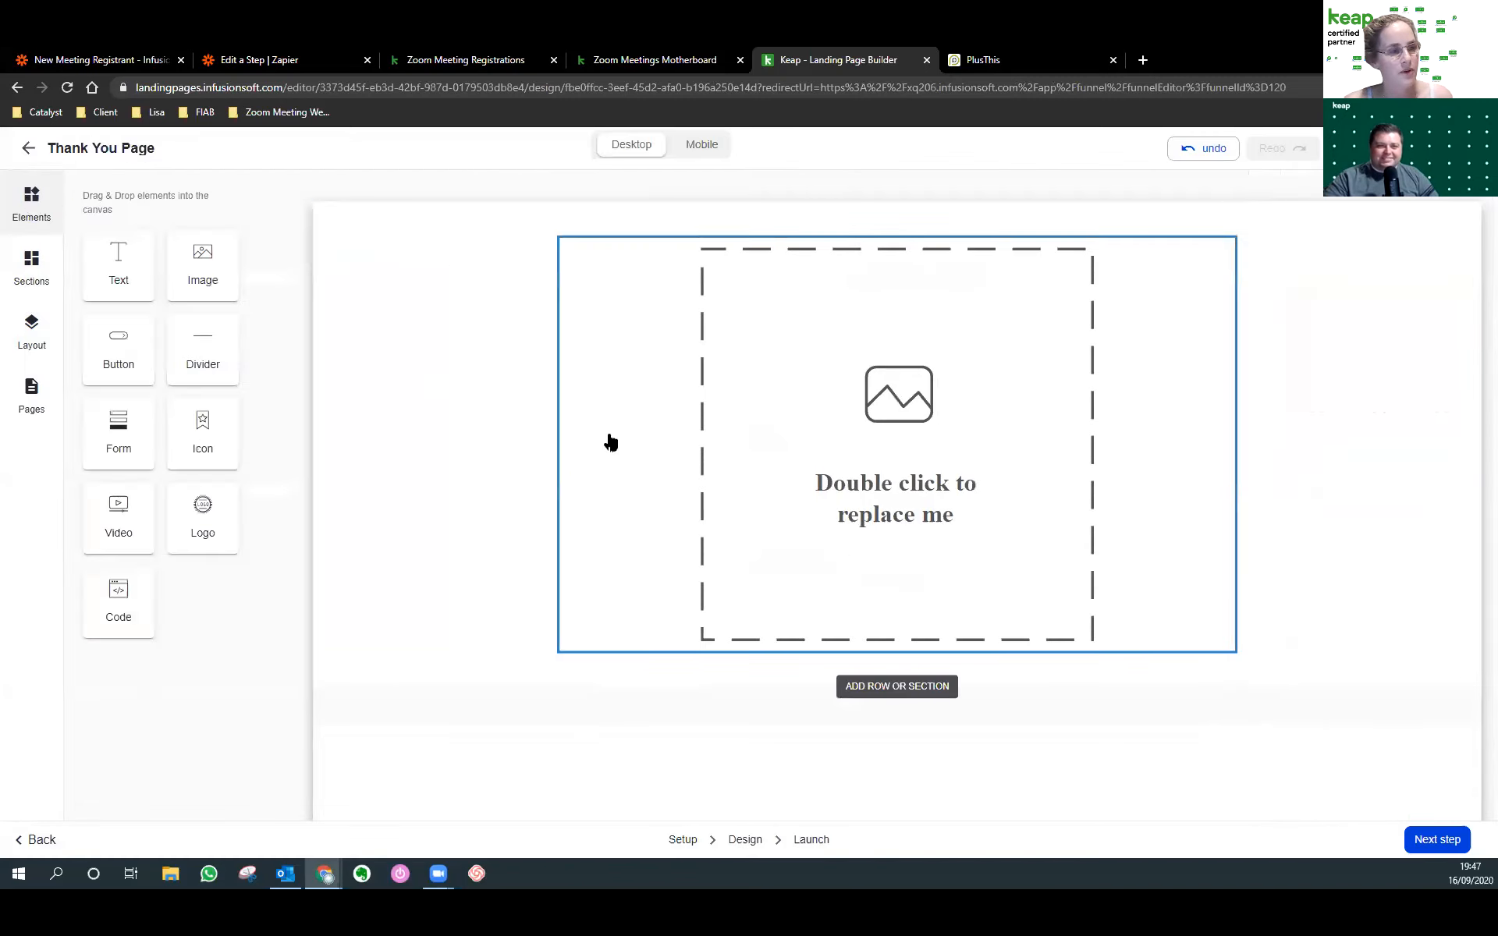
pyautogui.moveTo(133, 285); pyautogui.dragTo(850, 635)
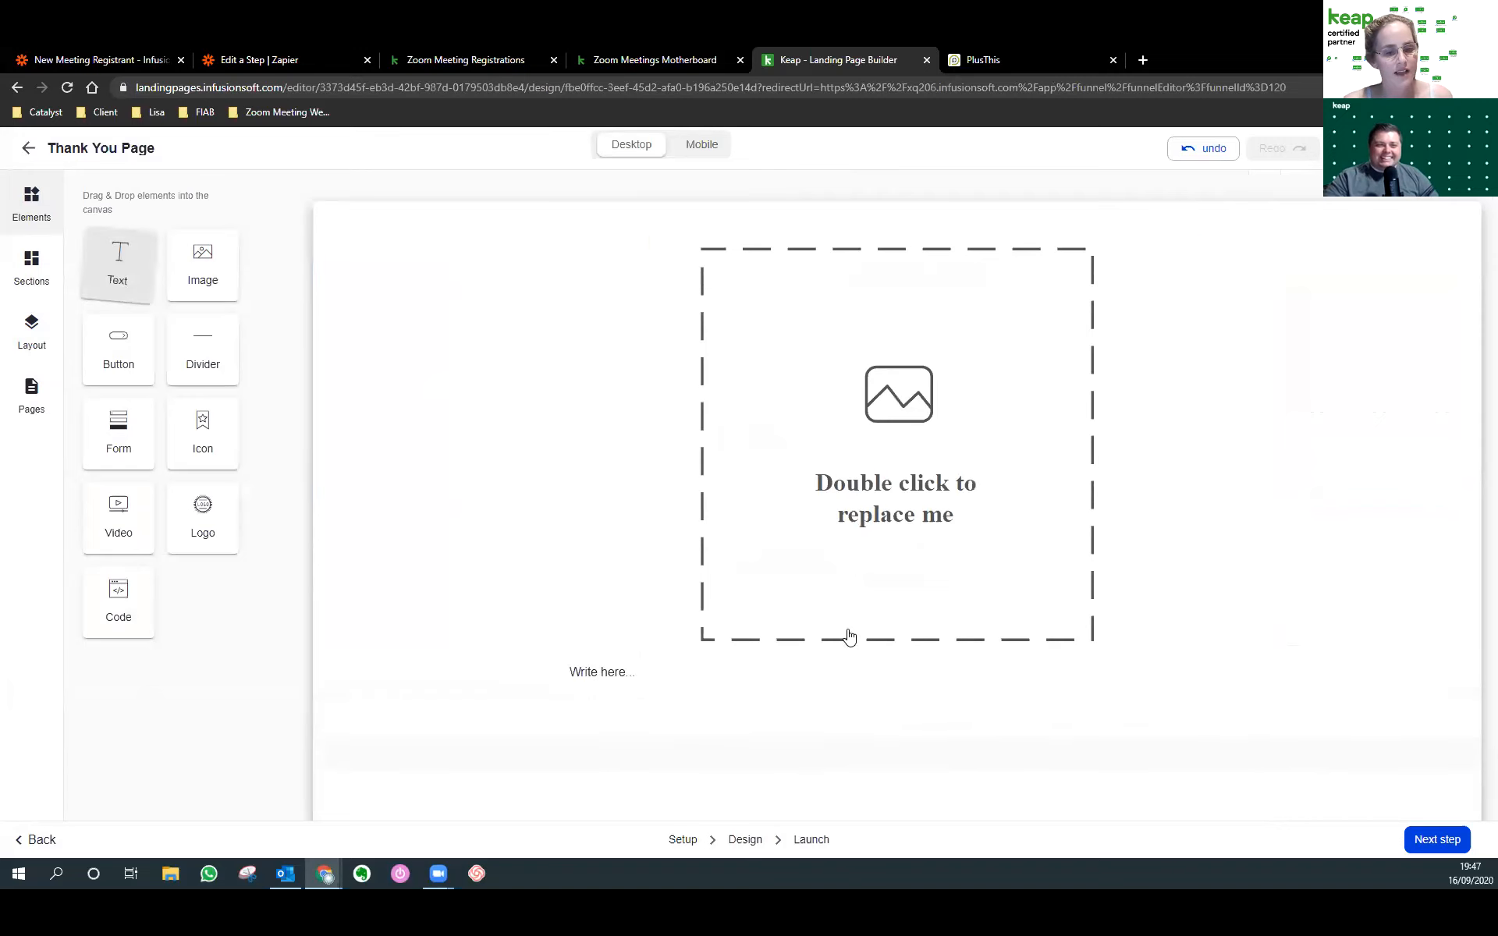
pyautogui.click(463, 673)
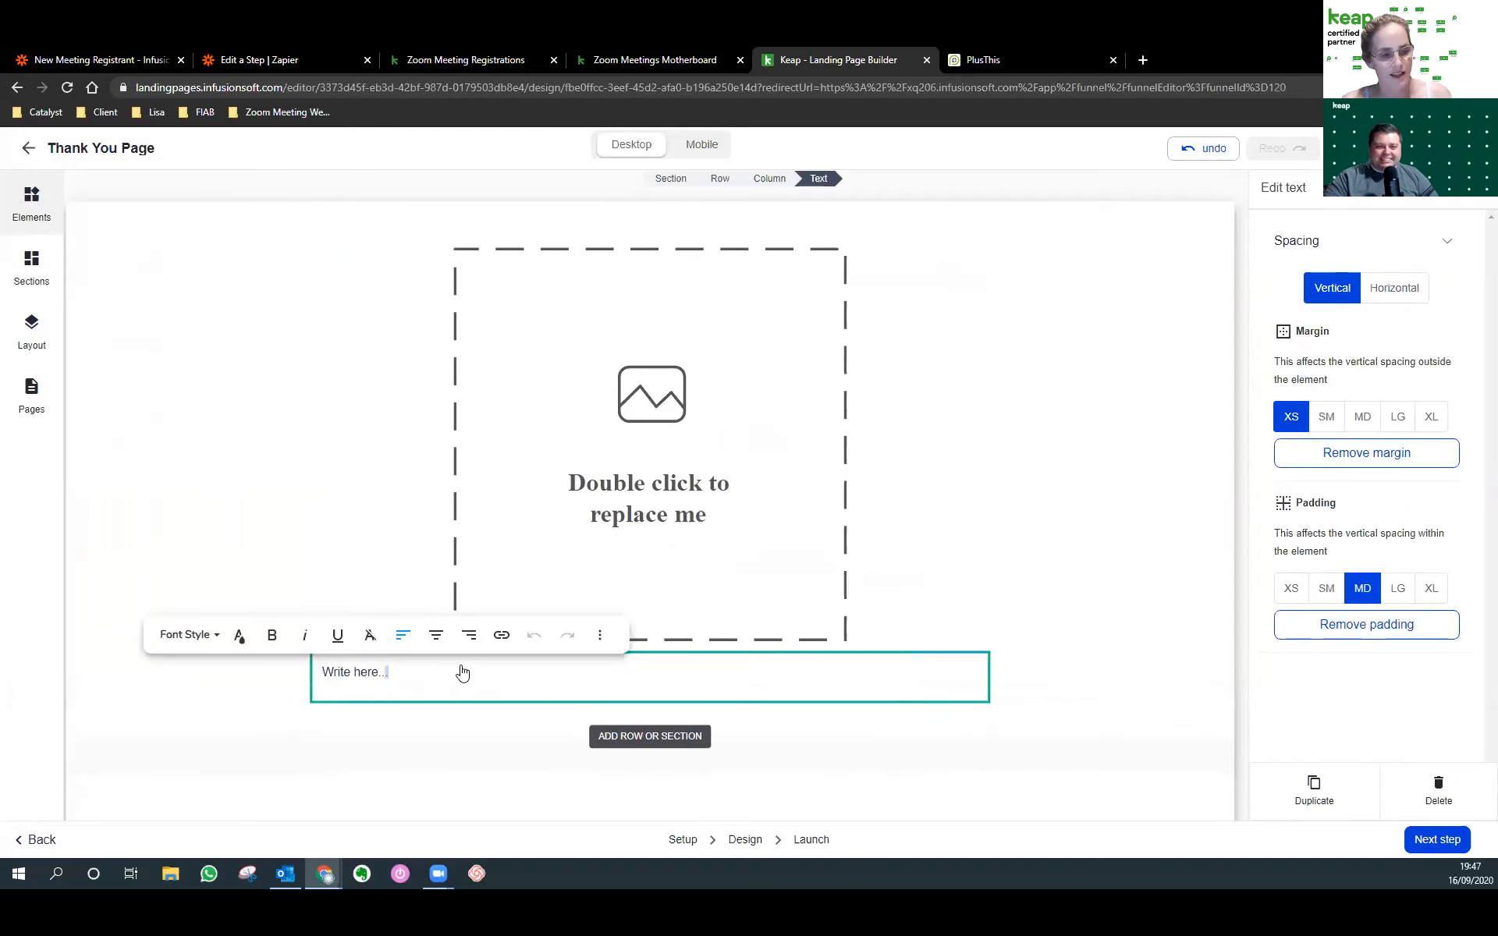
pyautogui.write('Th')
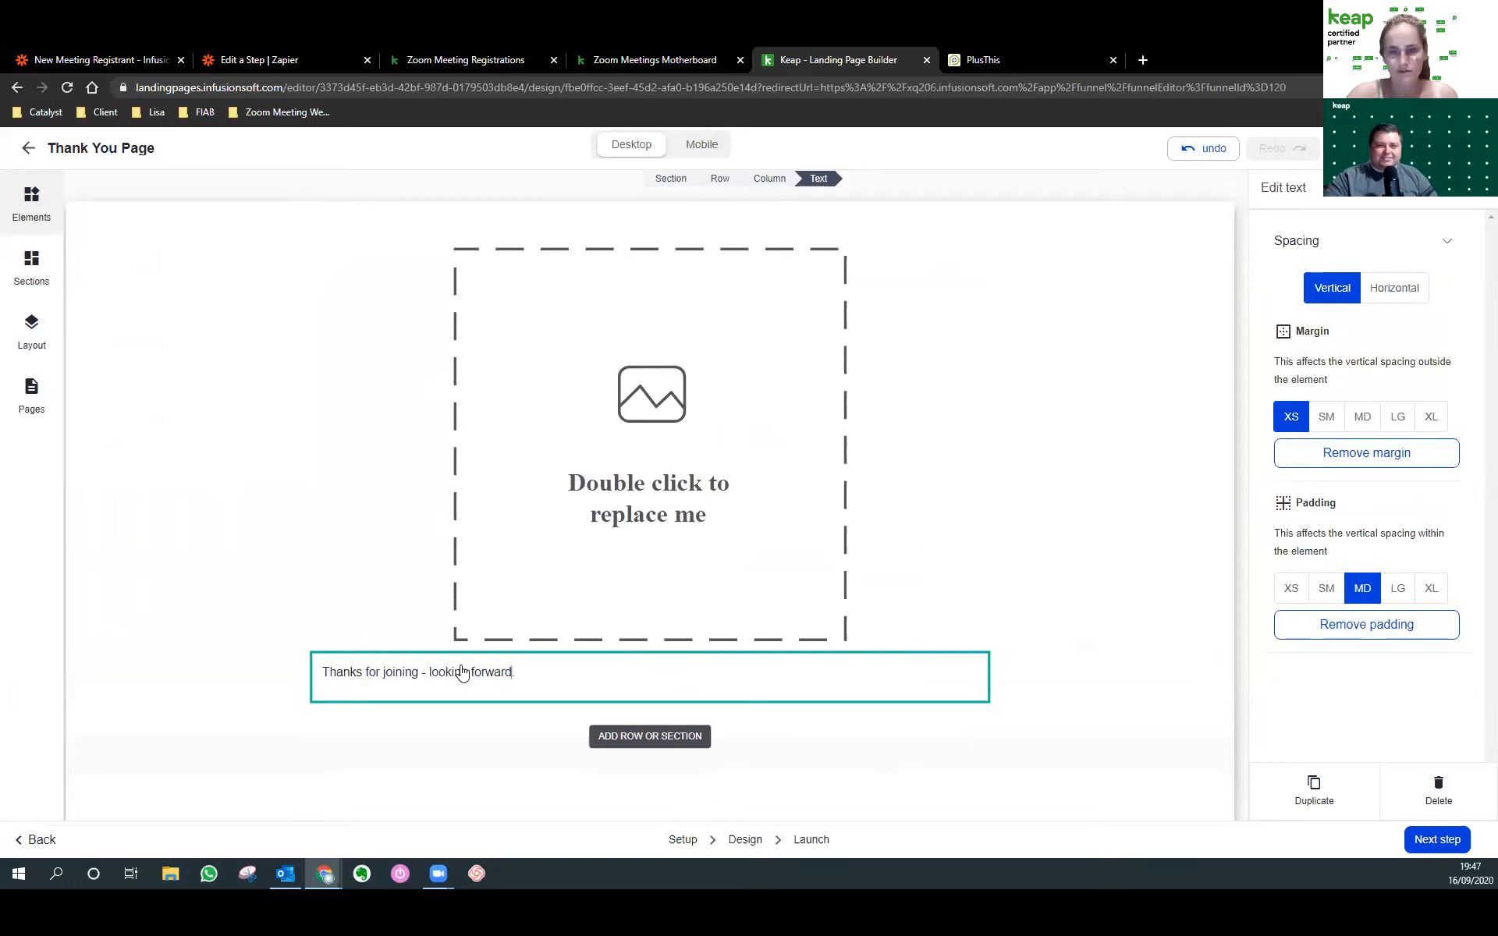
# Copy the Thank You Page URL, take it live, and return to the campaign canvas.
pyautogui.click(811, 840)
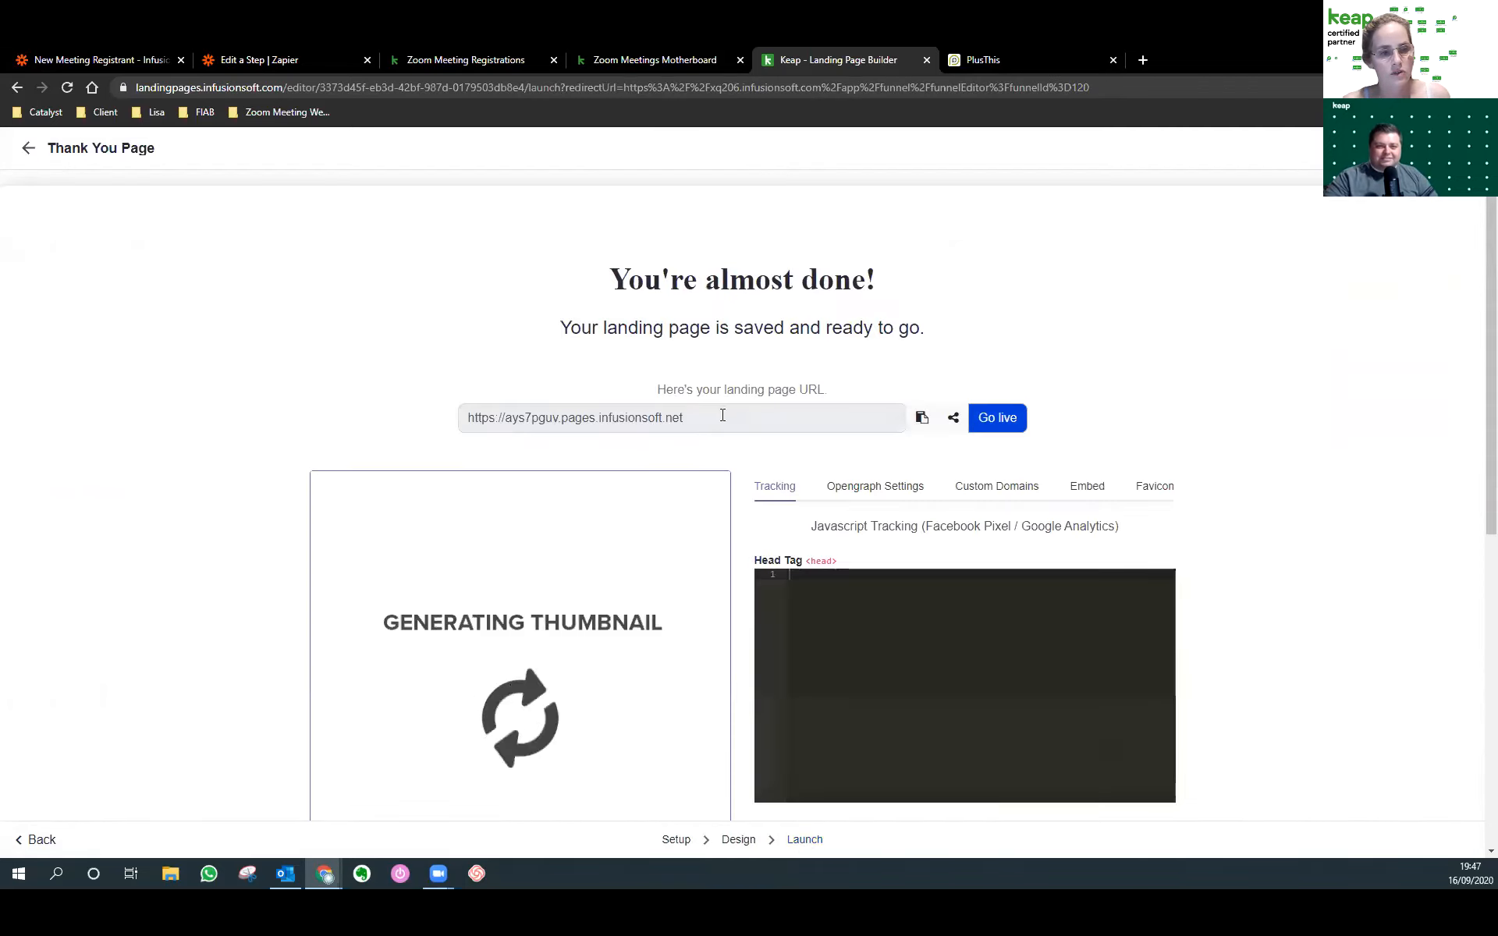
pyautogui.moveTo(722, 415); pyautogui.dragTo(445, 429)
pyautogui.hotkey('ctrl', 'c')
pyautogui.click(996, 419)
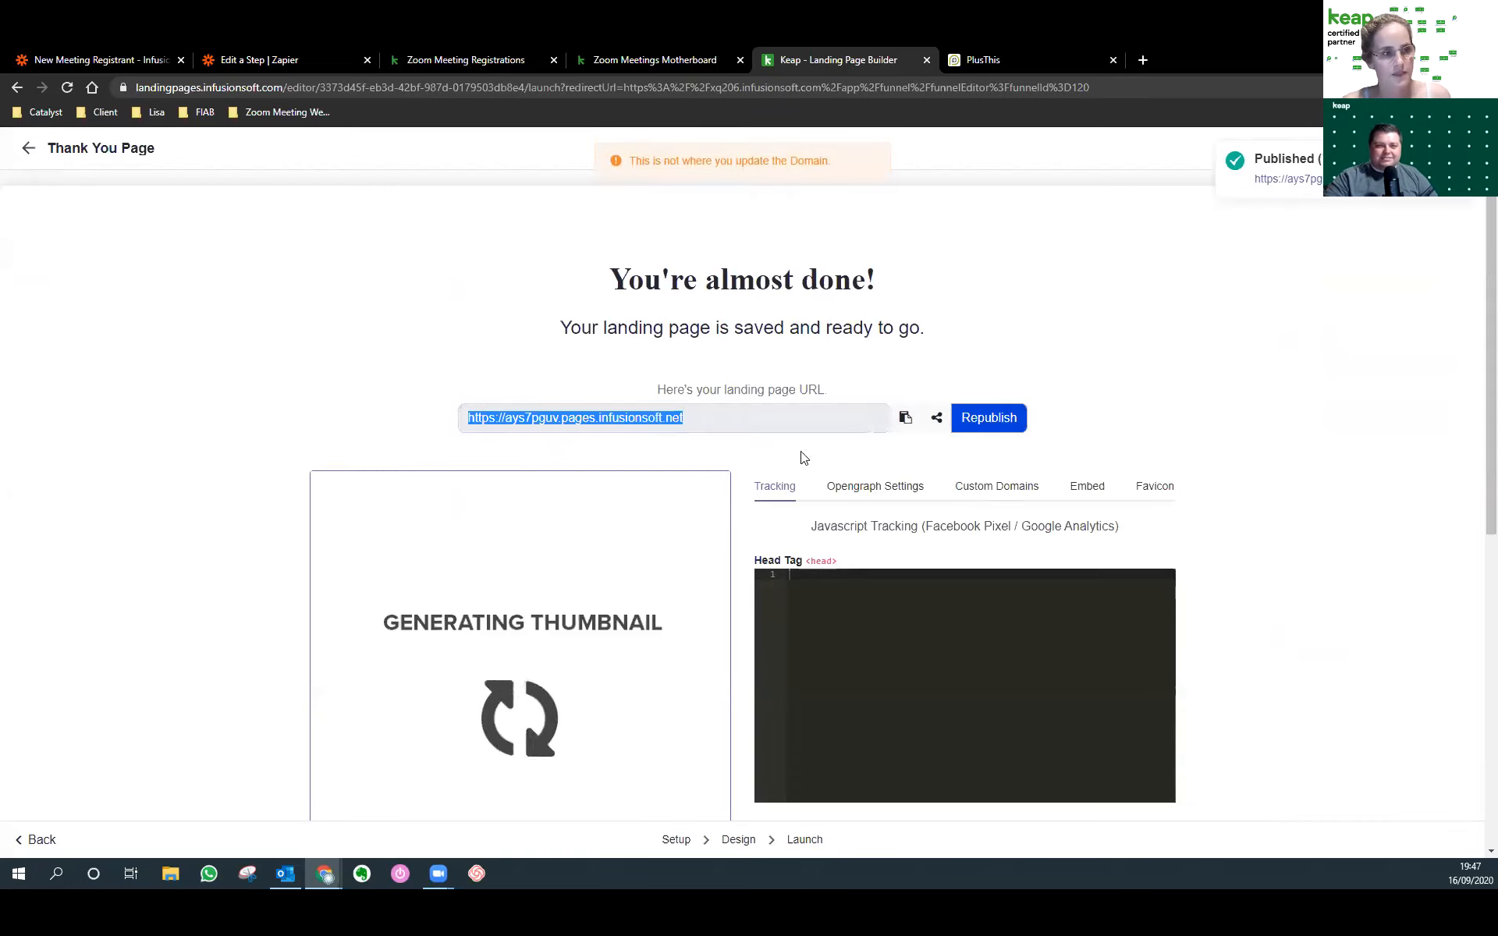
pyautogui.click(37, 155)
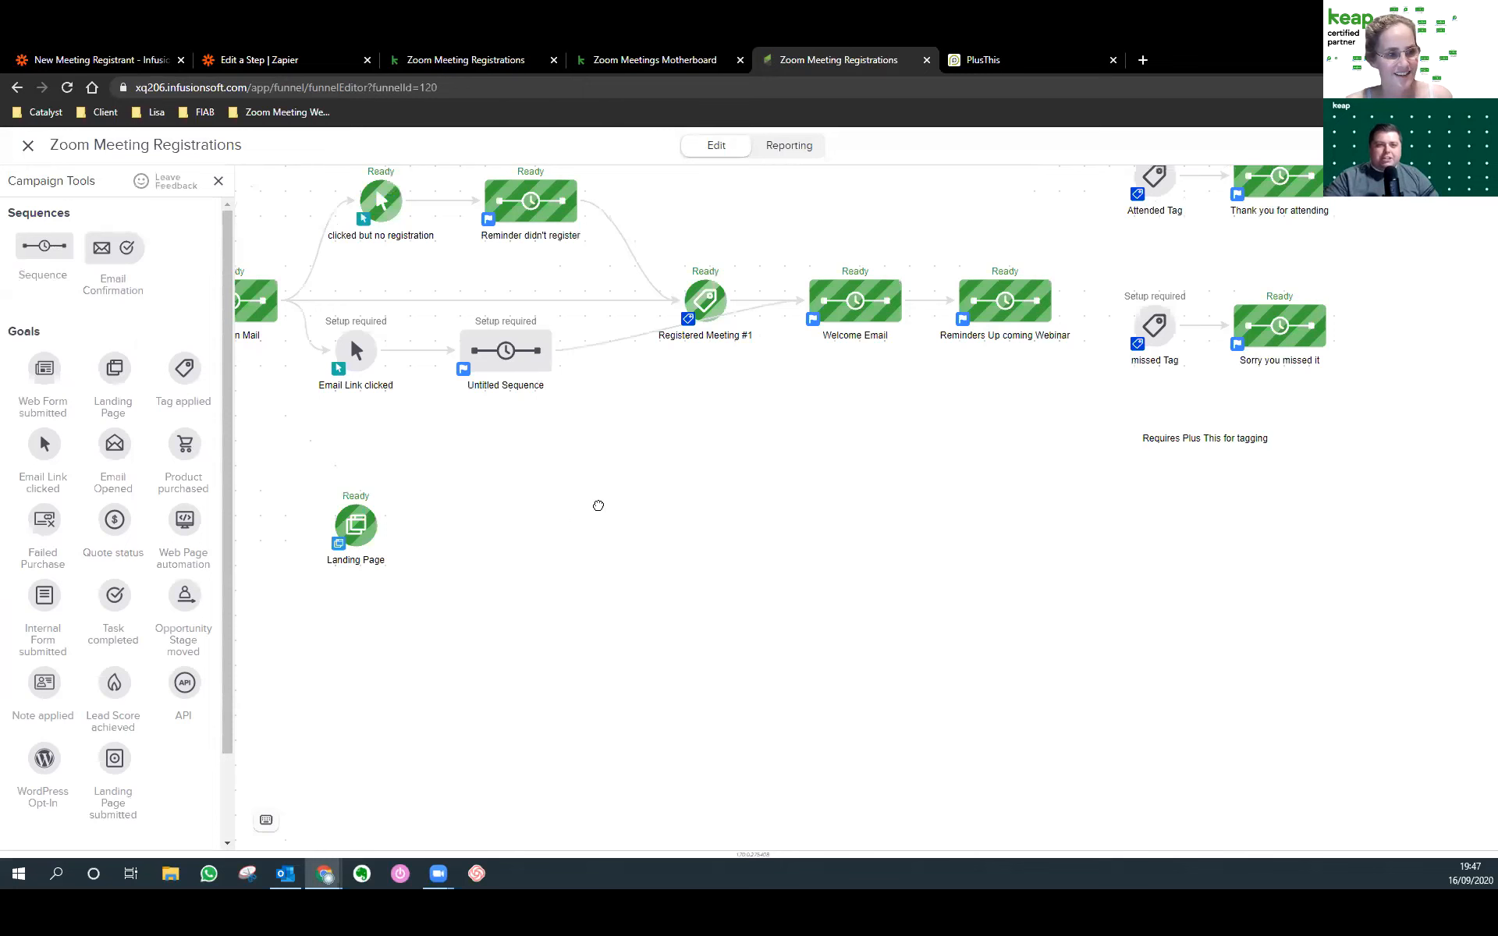
# Rename the Landing Page goal to 'Thank you Page'.
pyautogui.click(616, 593)
pyautogui.write('Thank you Page')
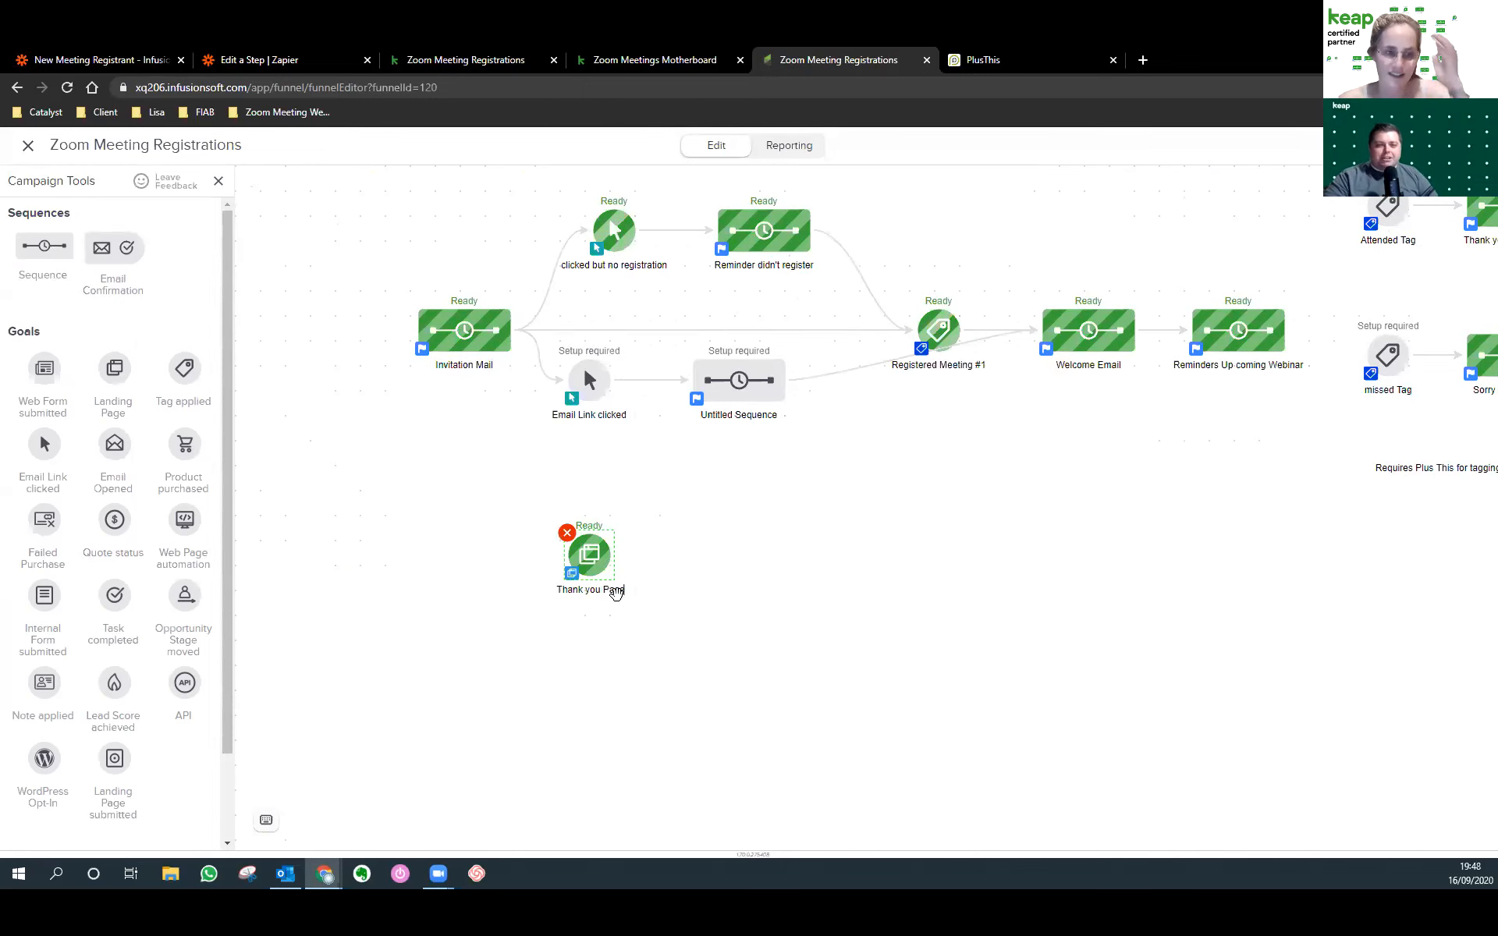
pyautogui.click(677, 563)
# Set the Invitation Mail register button's link to the Thank You Page URL.
pyautogui.doubleClick(504, 363)
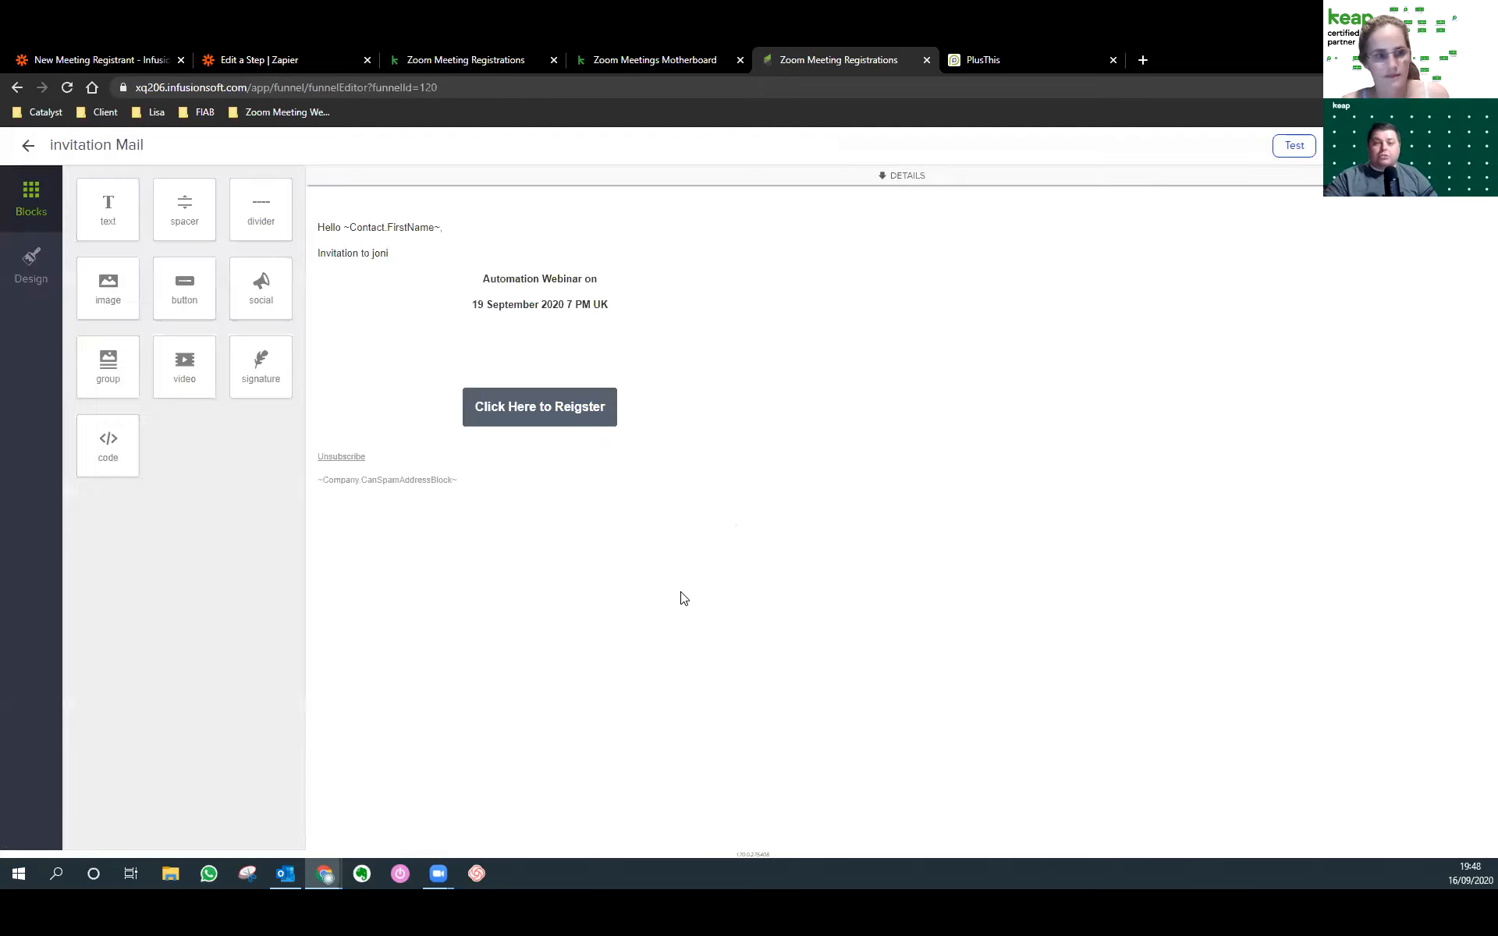
pyautogui.click(516, 403)
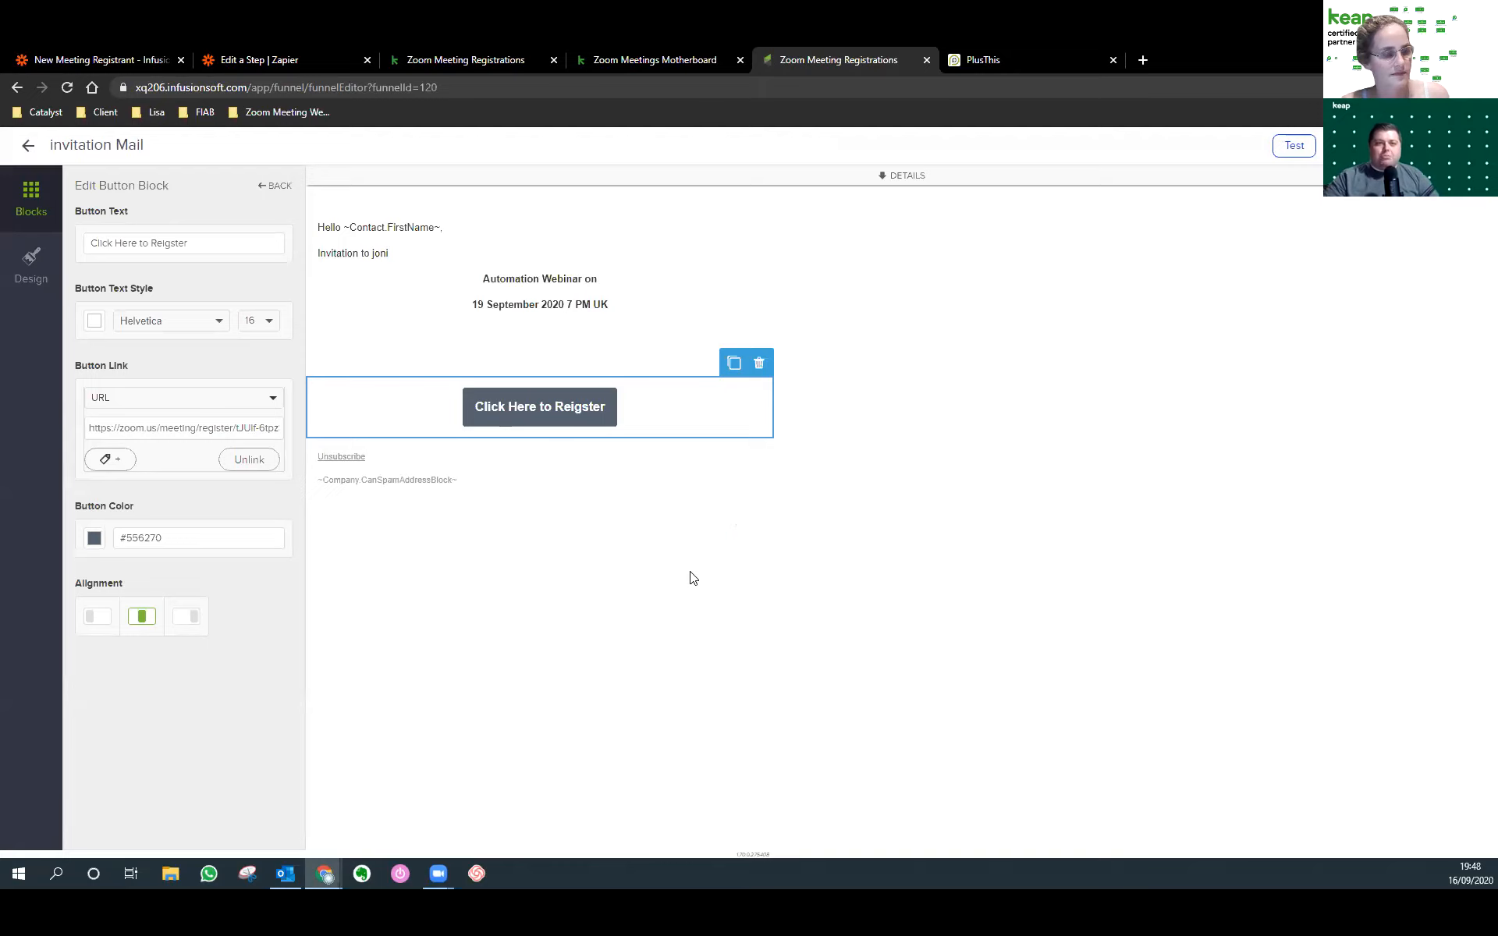
pyautogui.moveTo(88, 429); pyautogui.dragTo(588, 479)
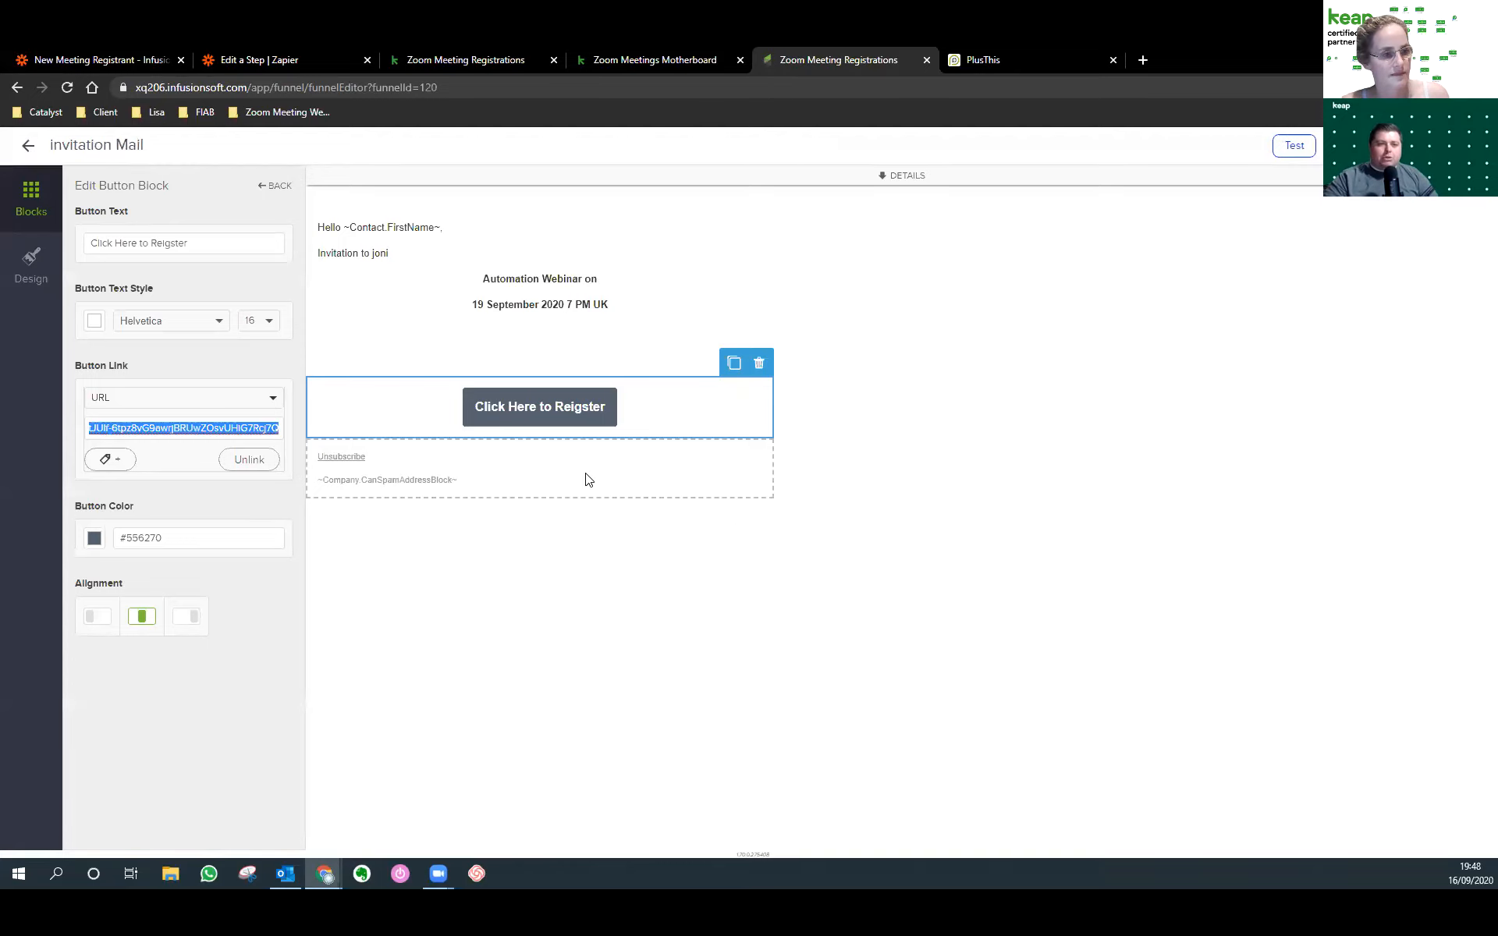
pyautogui.hotkey('ctrl', 'v')
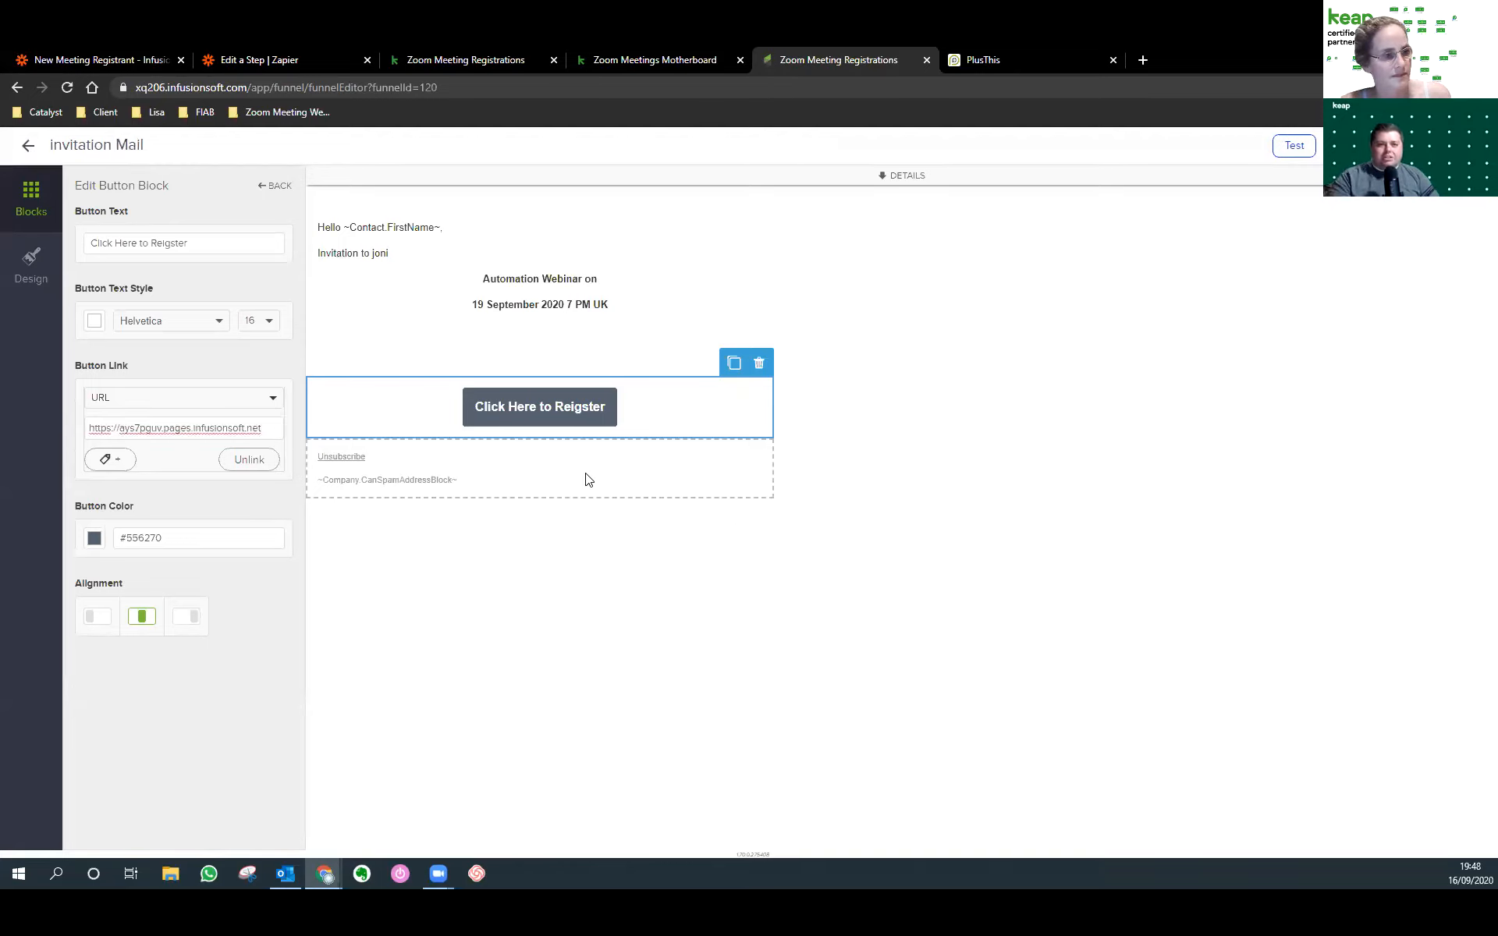
pyautogui.click(624, 556)
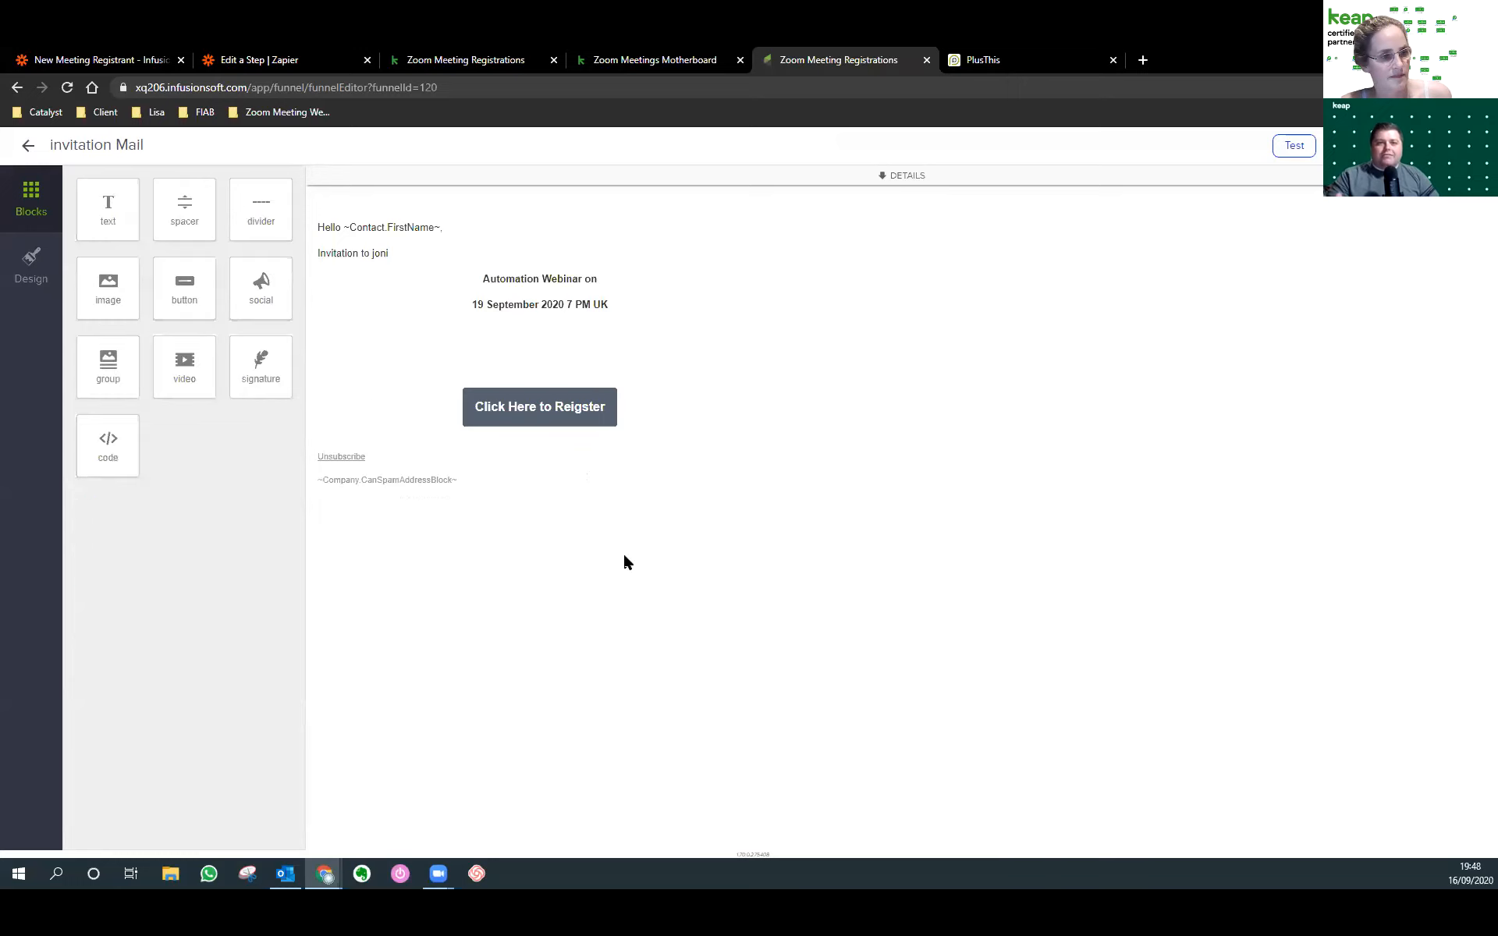
pyautogui.click(572, 414)
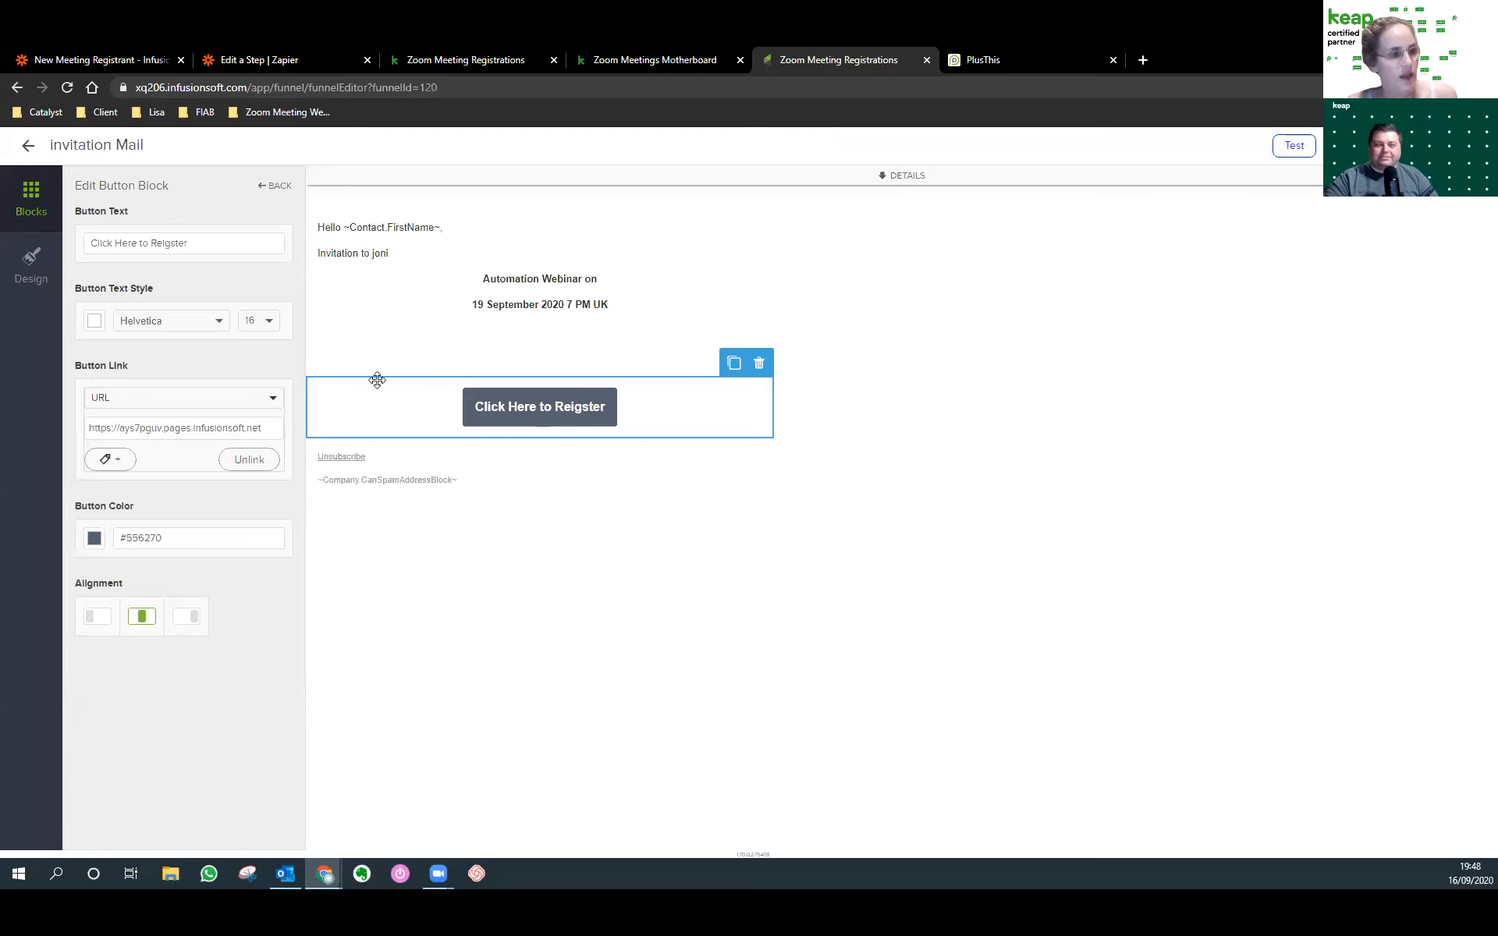
# Copy the button link and load the Thank You Page in a new browser tab.
pyautogui.click(89, 428)
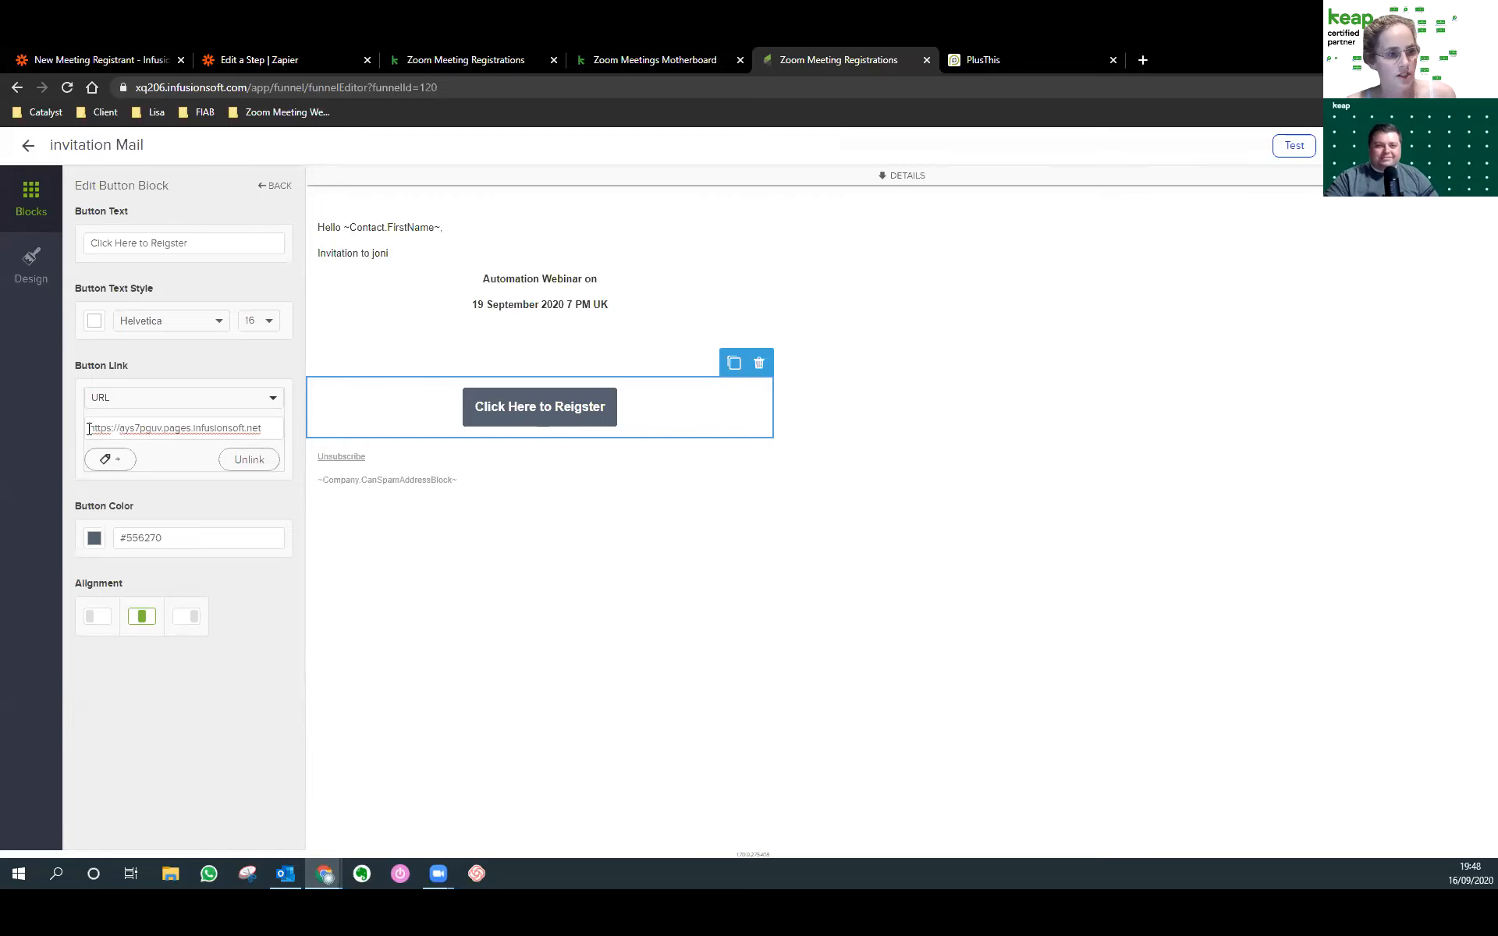
pyautogui.moveTo(274, 424); pyautogui.dragTo(100, 420)
pyautogui.hotkey('ctrl', 'c')
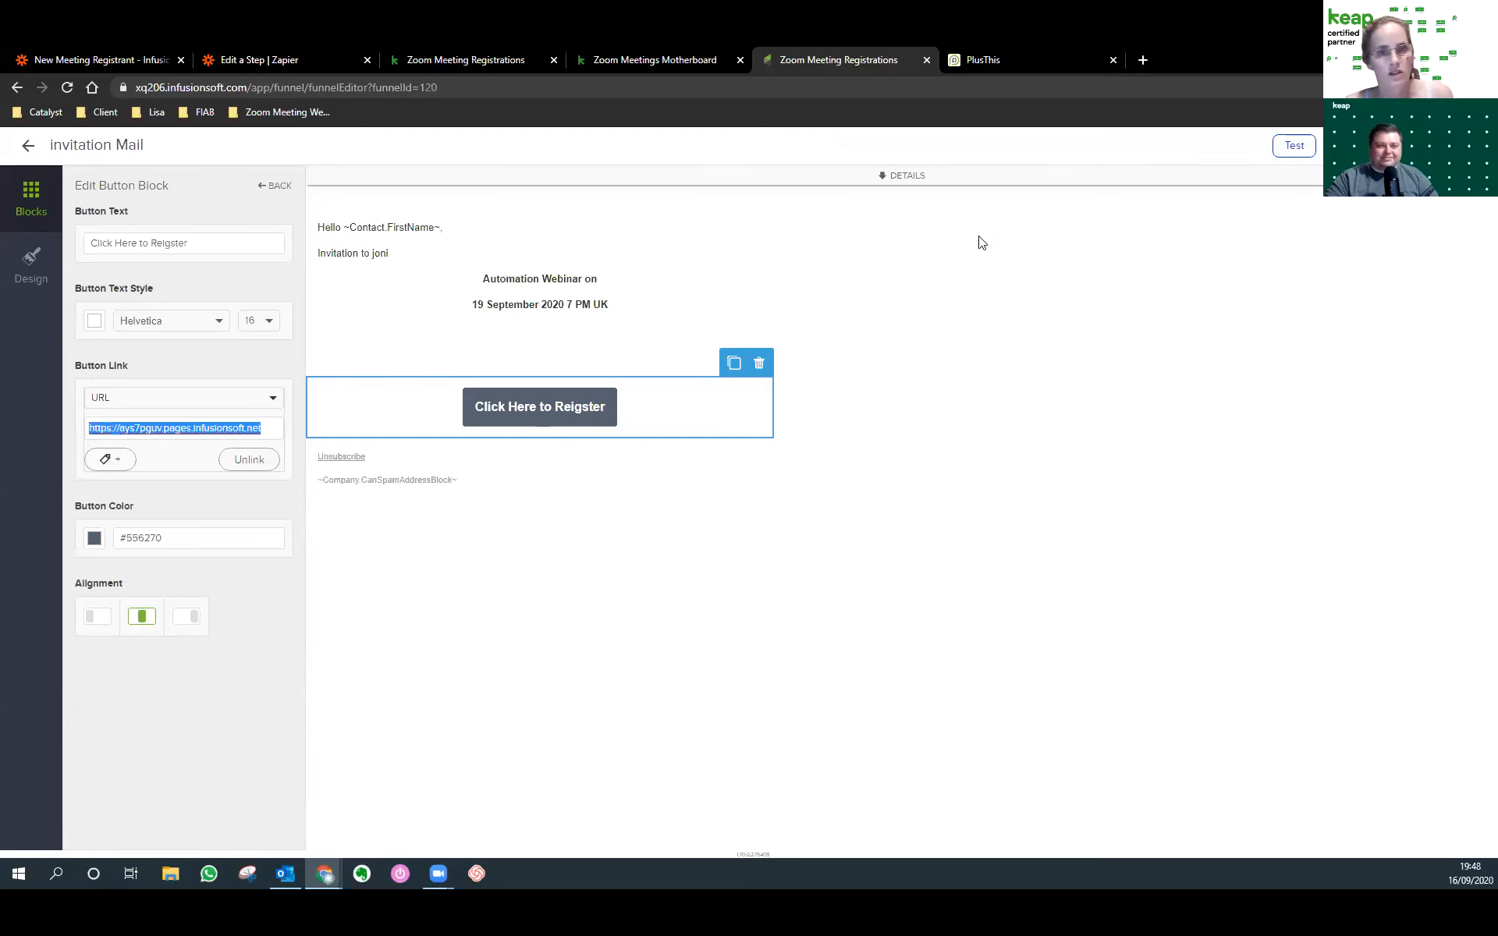
pyautogui.click(1142, 59)
pyautogui.hotkey('ctrl', 'v')
pyautogui.press('Return')
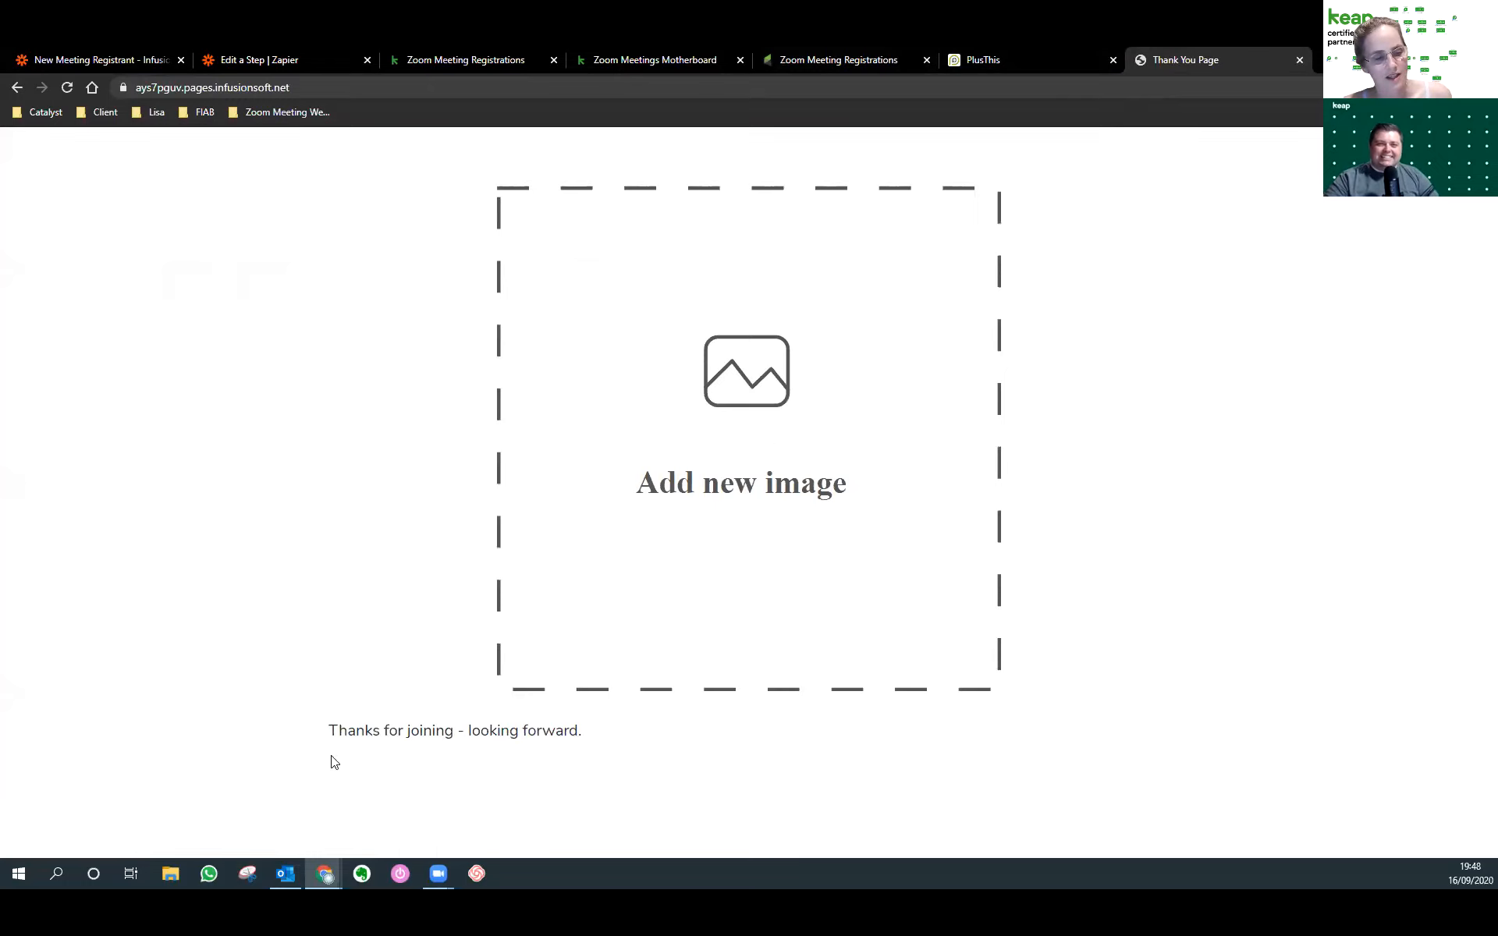
# Review the live Thank You Page, then return to the full campaign canvas.
pyautogui.moveTo(328, 730); pyautogui.dragTo(579, 730)
pyautogui.click(373, 78)
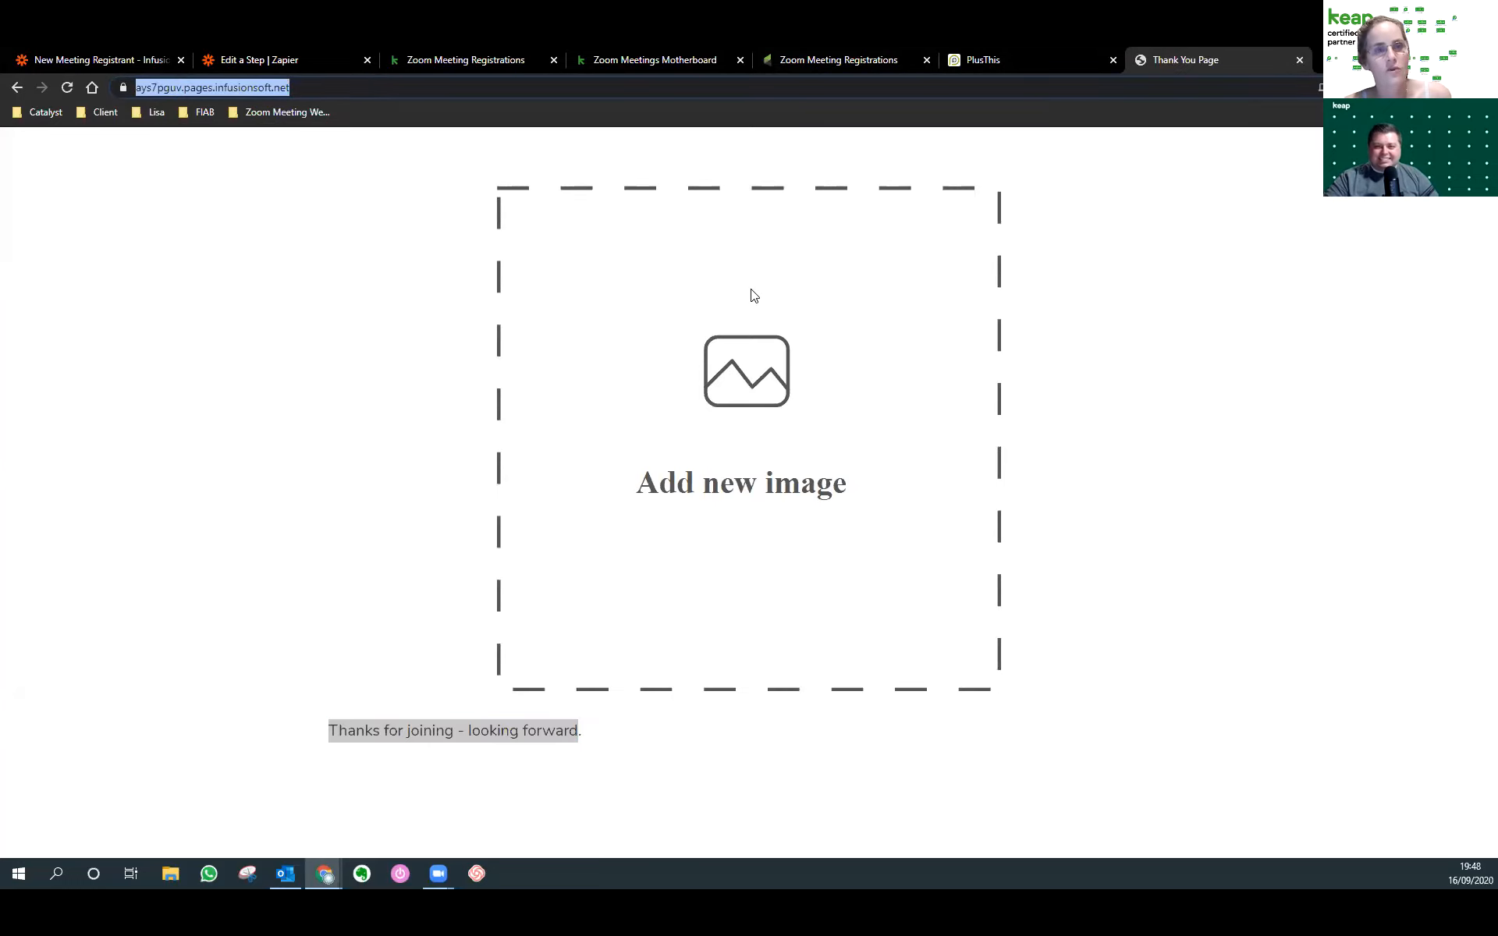
pyautogui.click(795, 60)
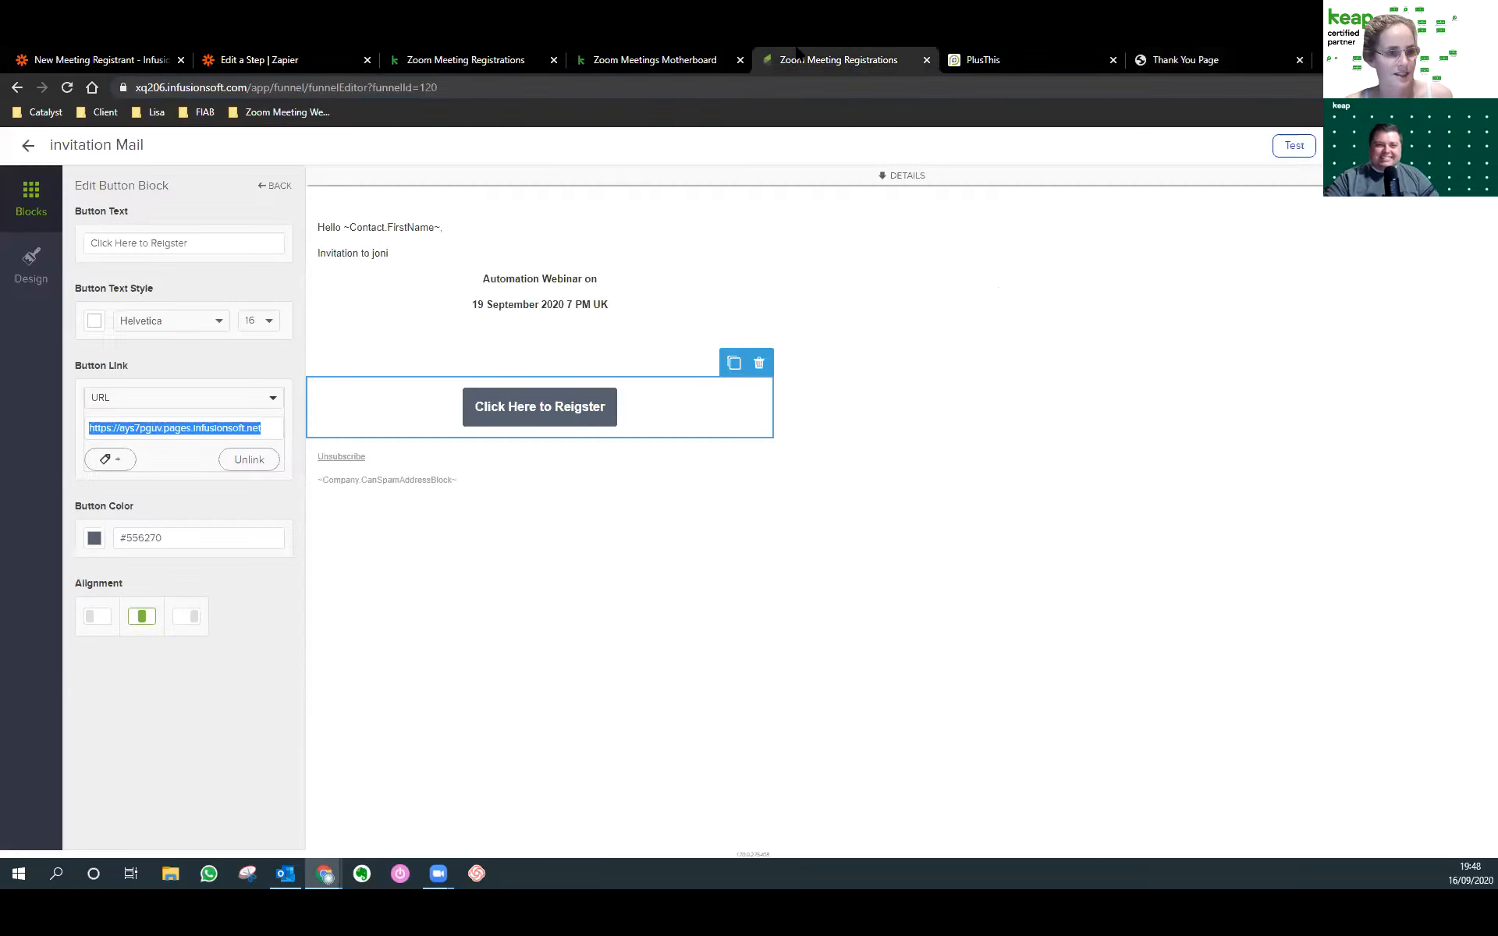
pyautogui.click(24, 147)
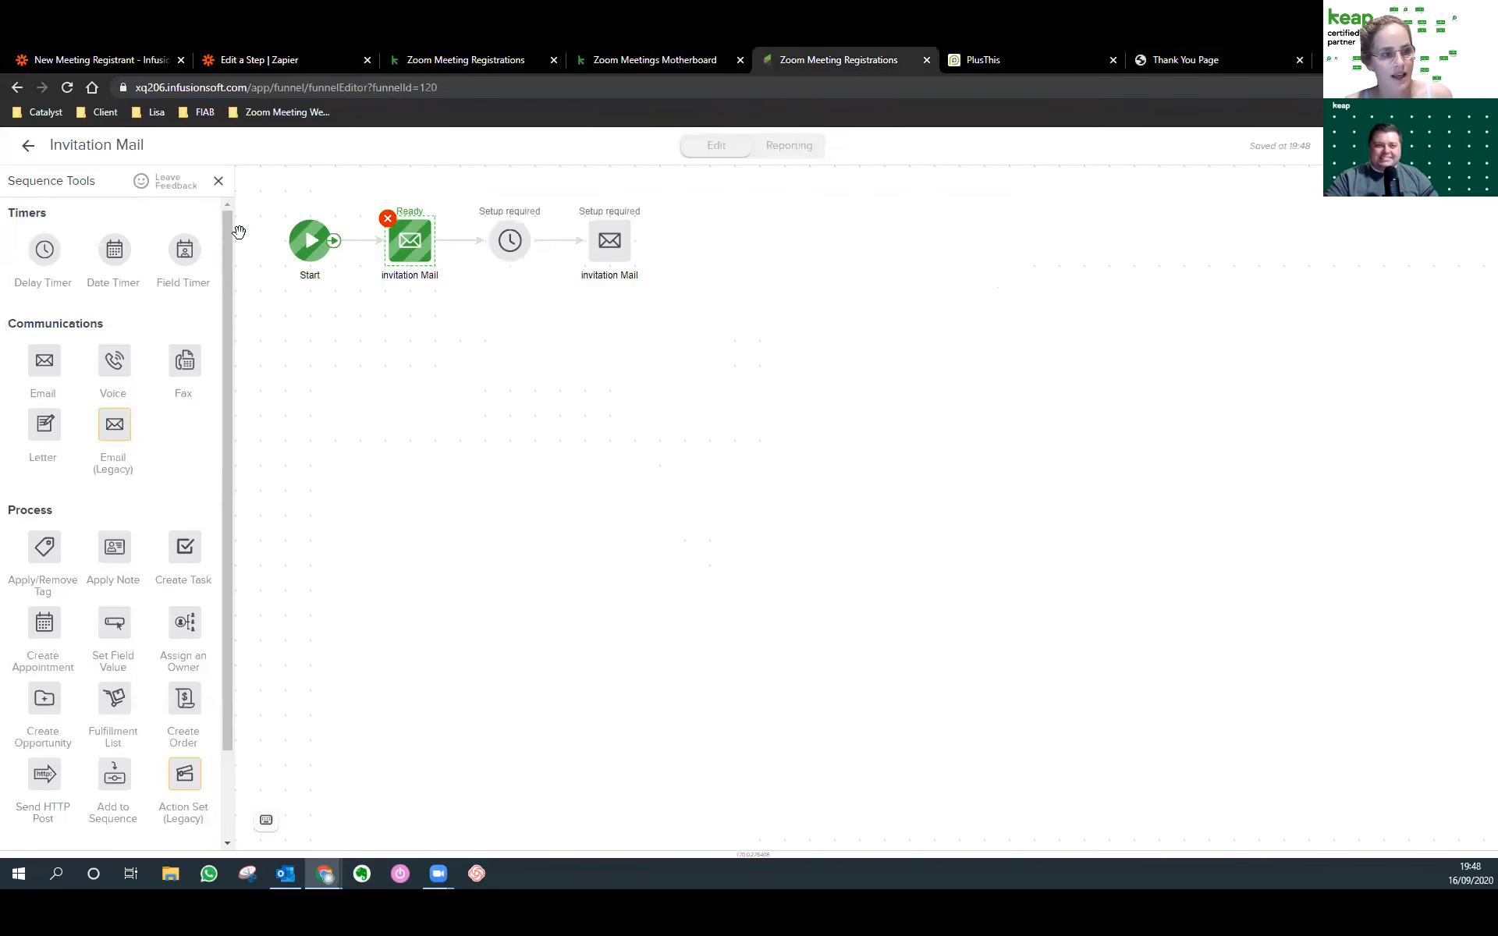
pyautogui.click(29, 150)
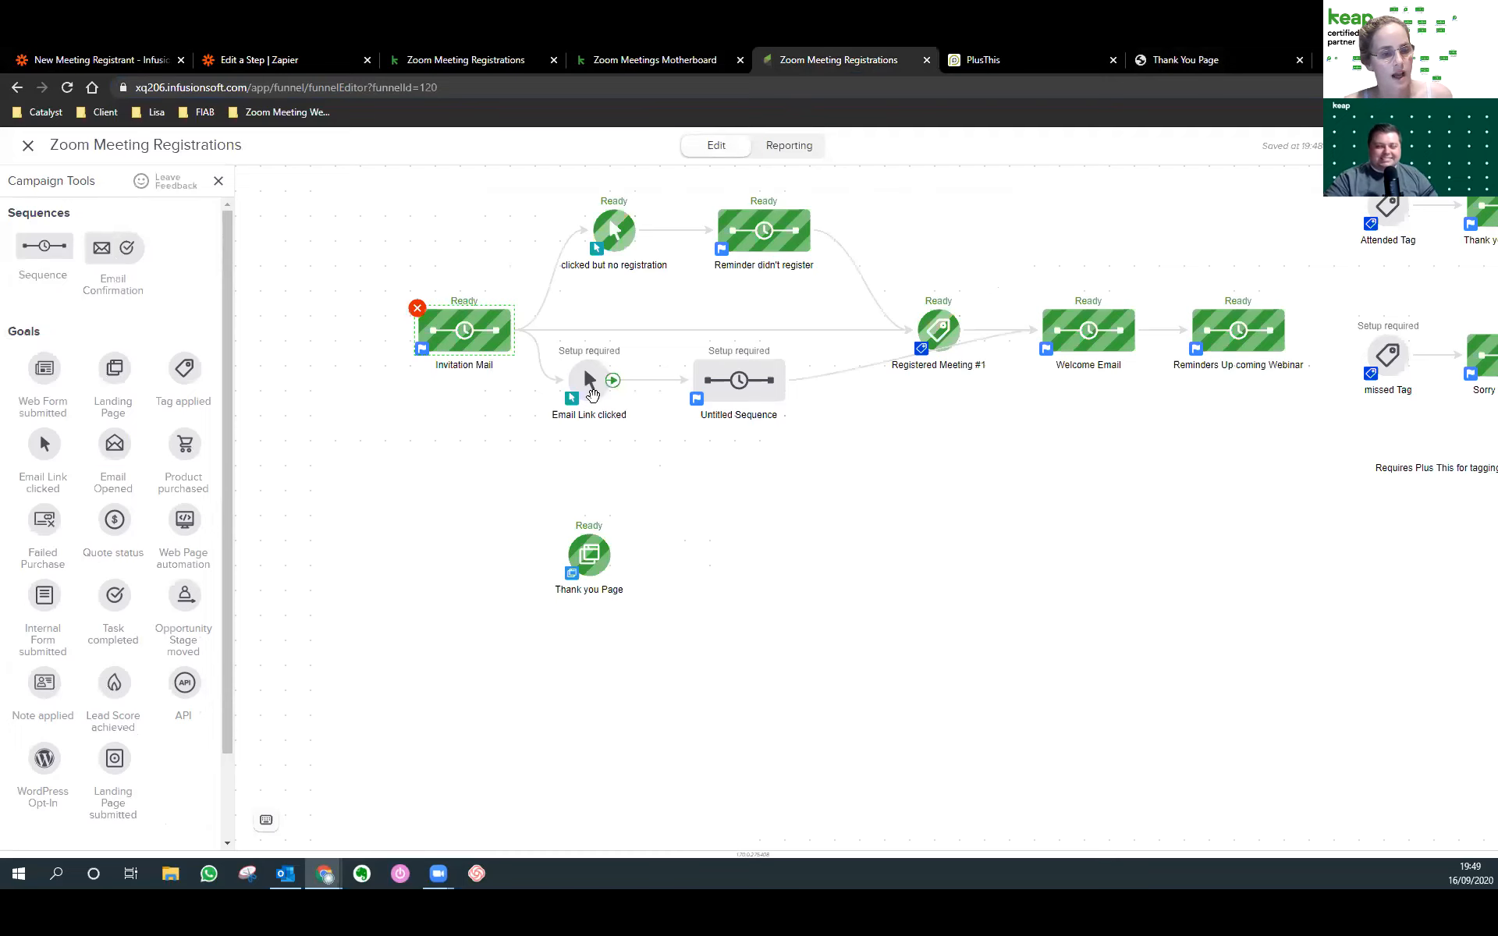
# Check the Untitled Sequence's steps and the Email Link clicked goal.
pyautogui.click(736, 381)
pyautogui.doubleClick(736, 381)
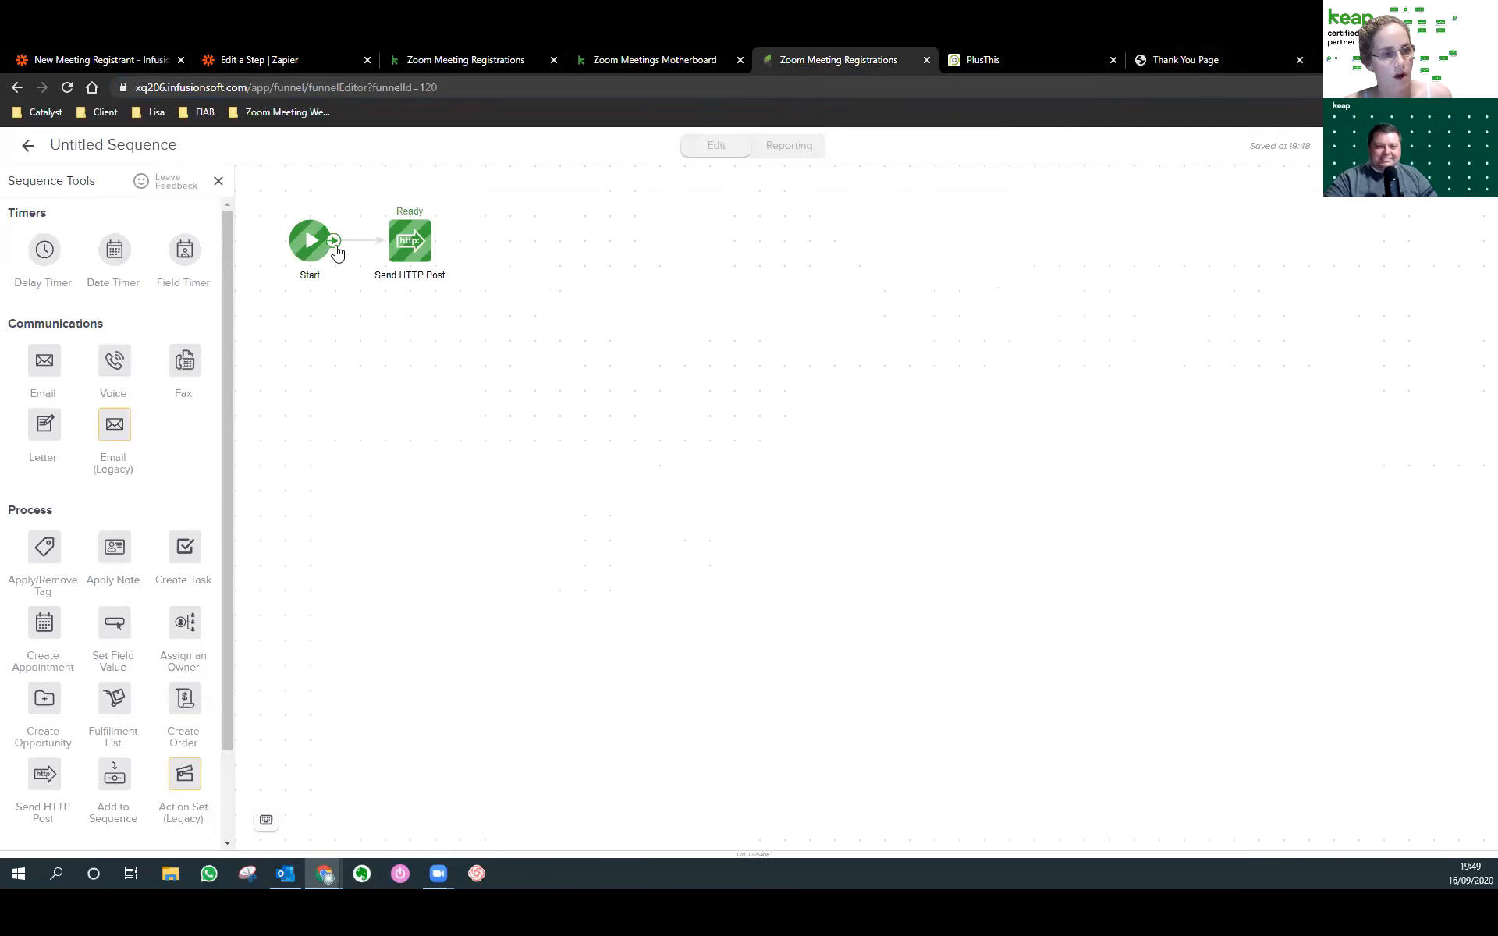
pyautogui.click(30, 151)
pyautogui.doubleClick(583, 364)
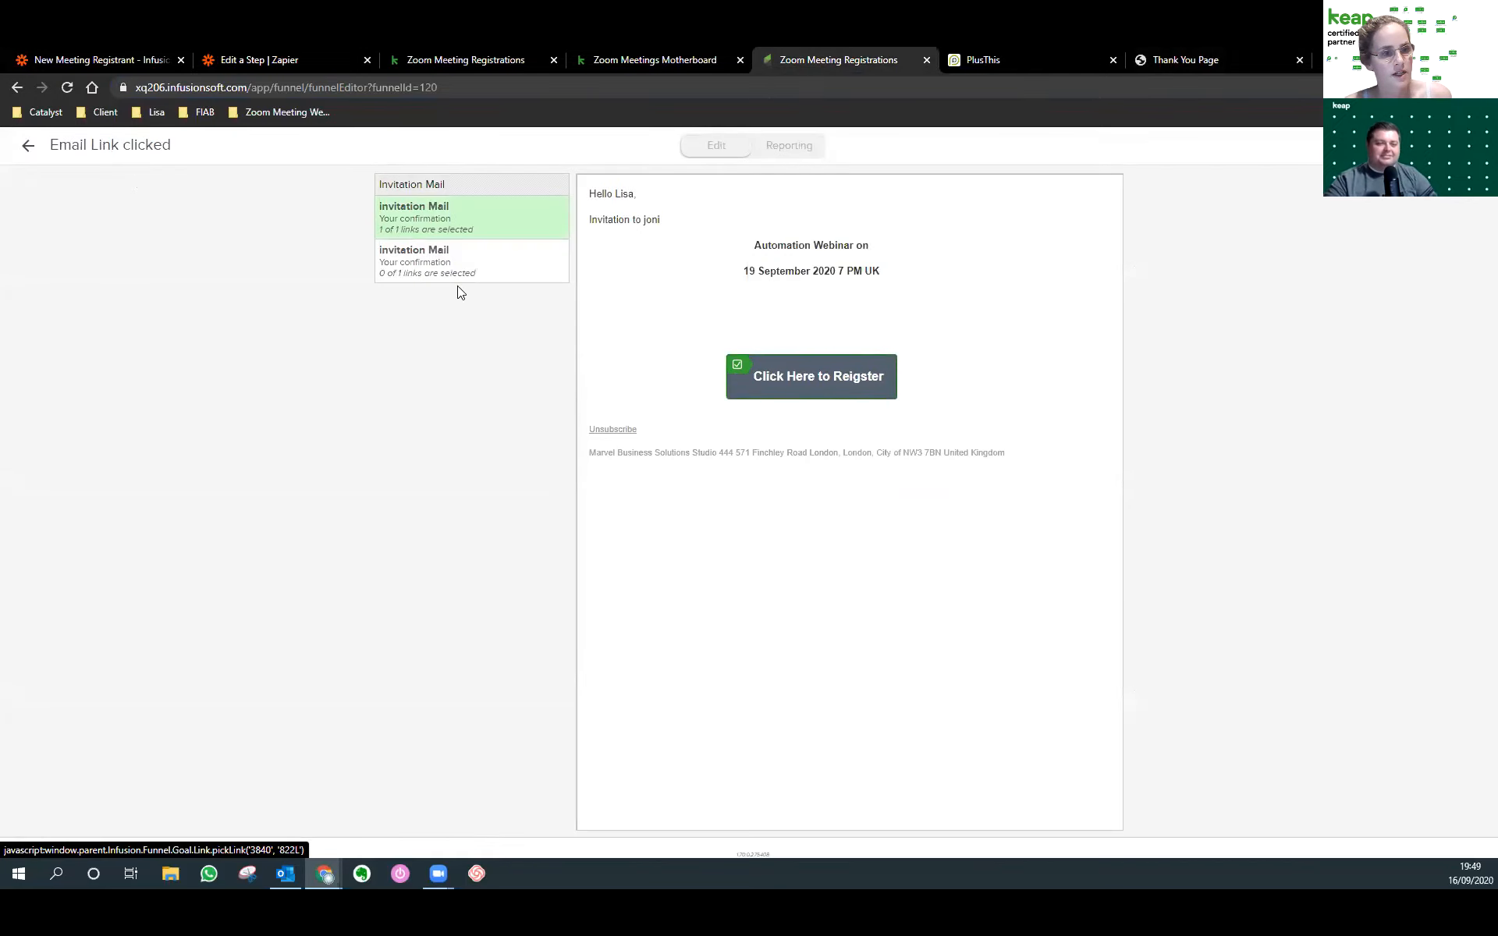
pyautogui.click(28, 145)
pyautogui.click(769, 400)
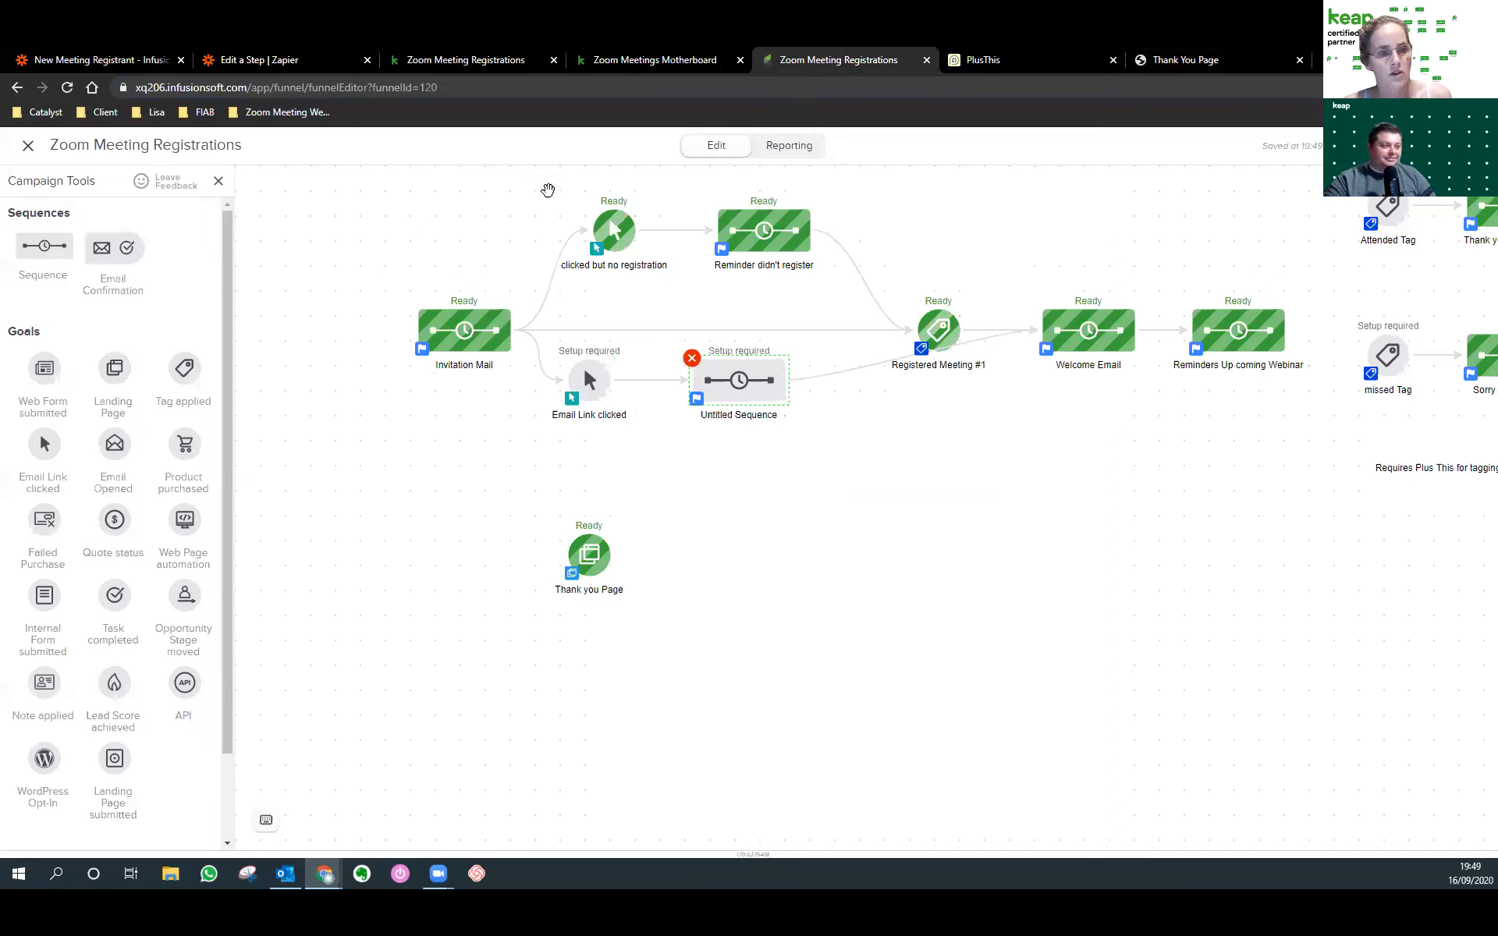
# Delete the no-registration goal and its two sequences, then add and open a new sequence.
pyautogui.moveTo(560, 199); pyautogui.dragTo(847, 282)
pyautogui.press('Delete')
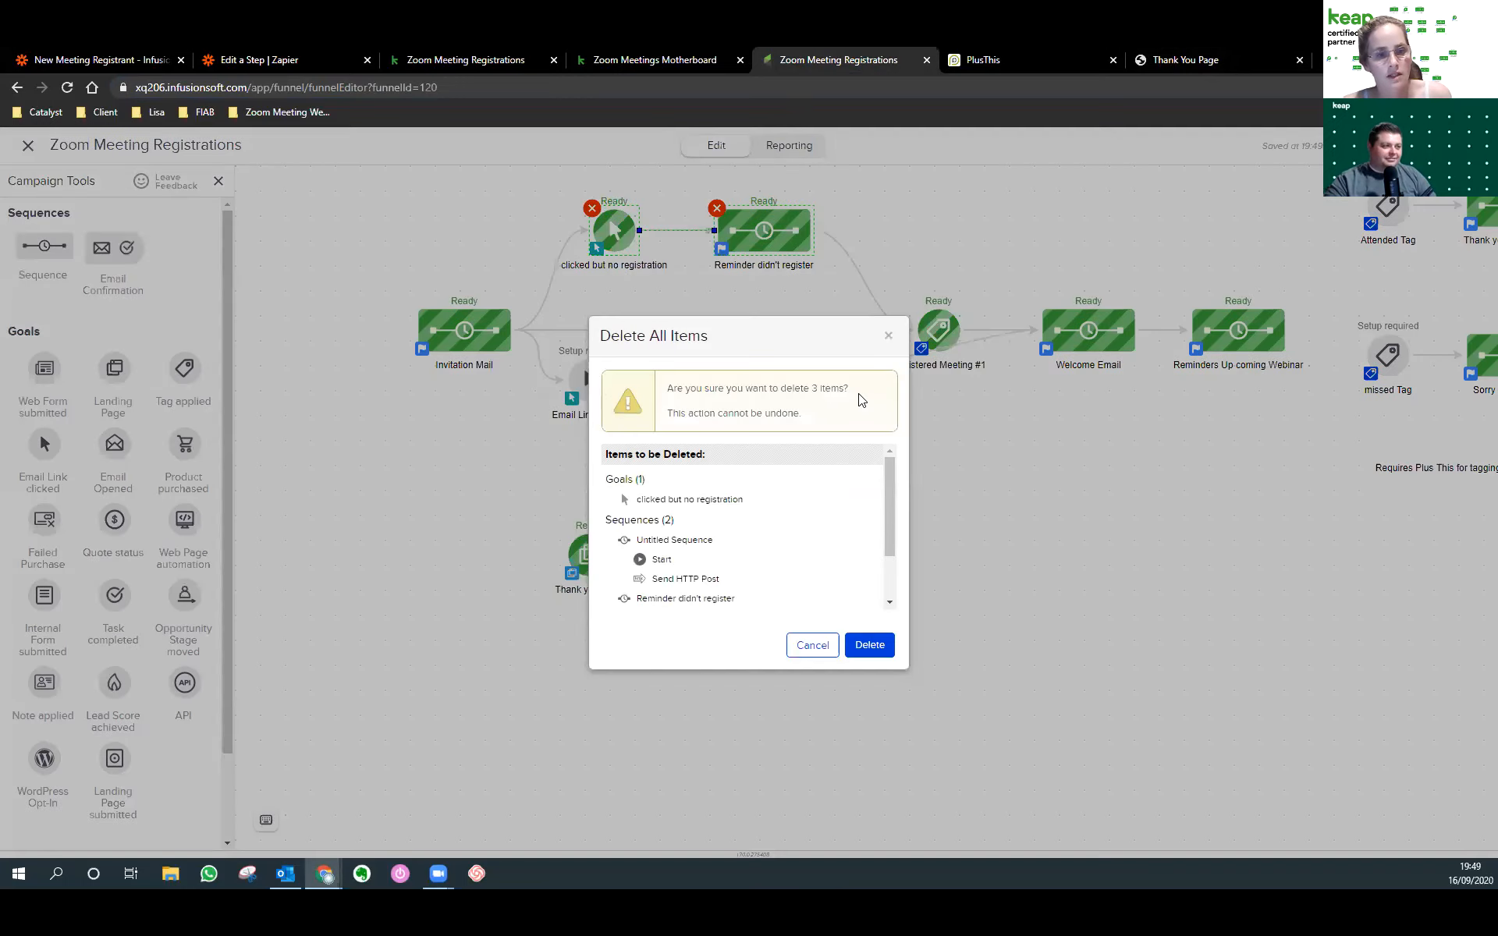
pyautogui.click(864, 641)
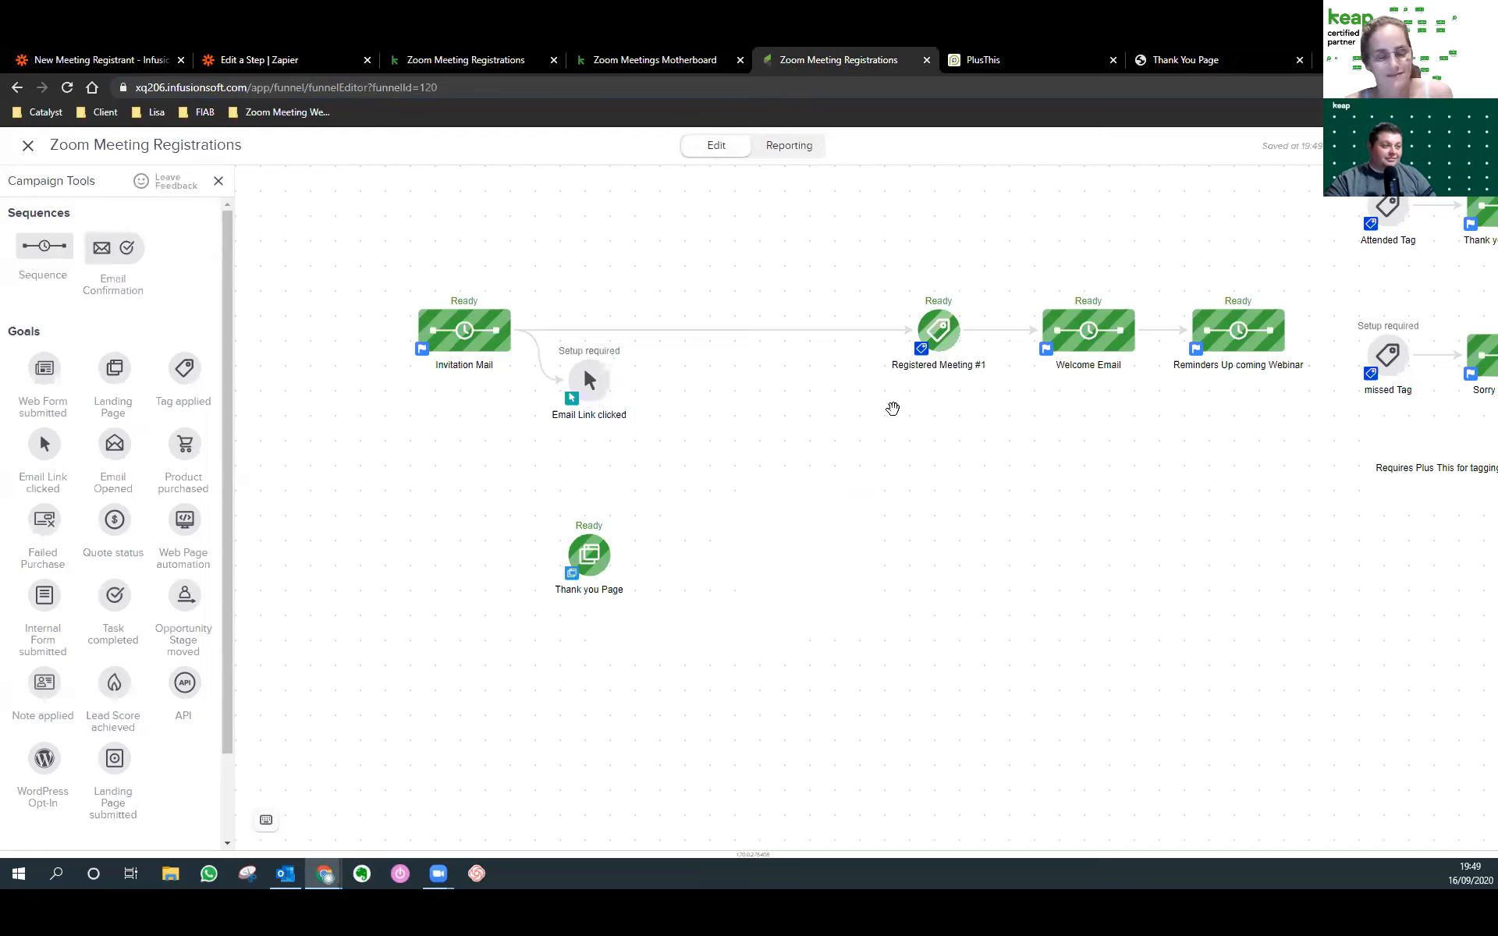
pyautogui.moveTo(44, 248); pyautogui.dragTo(727, 363)
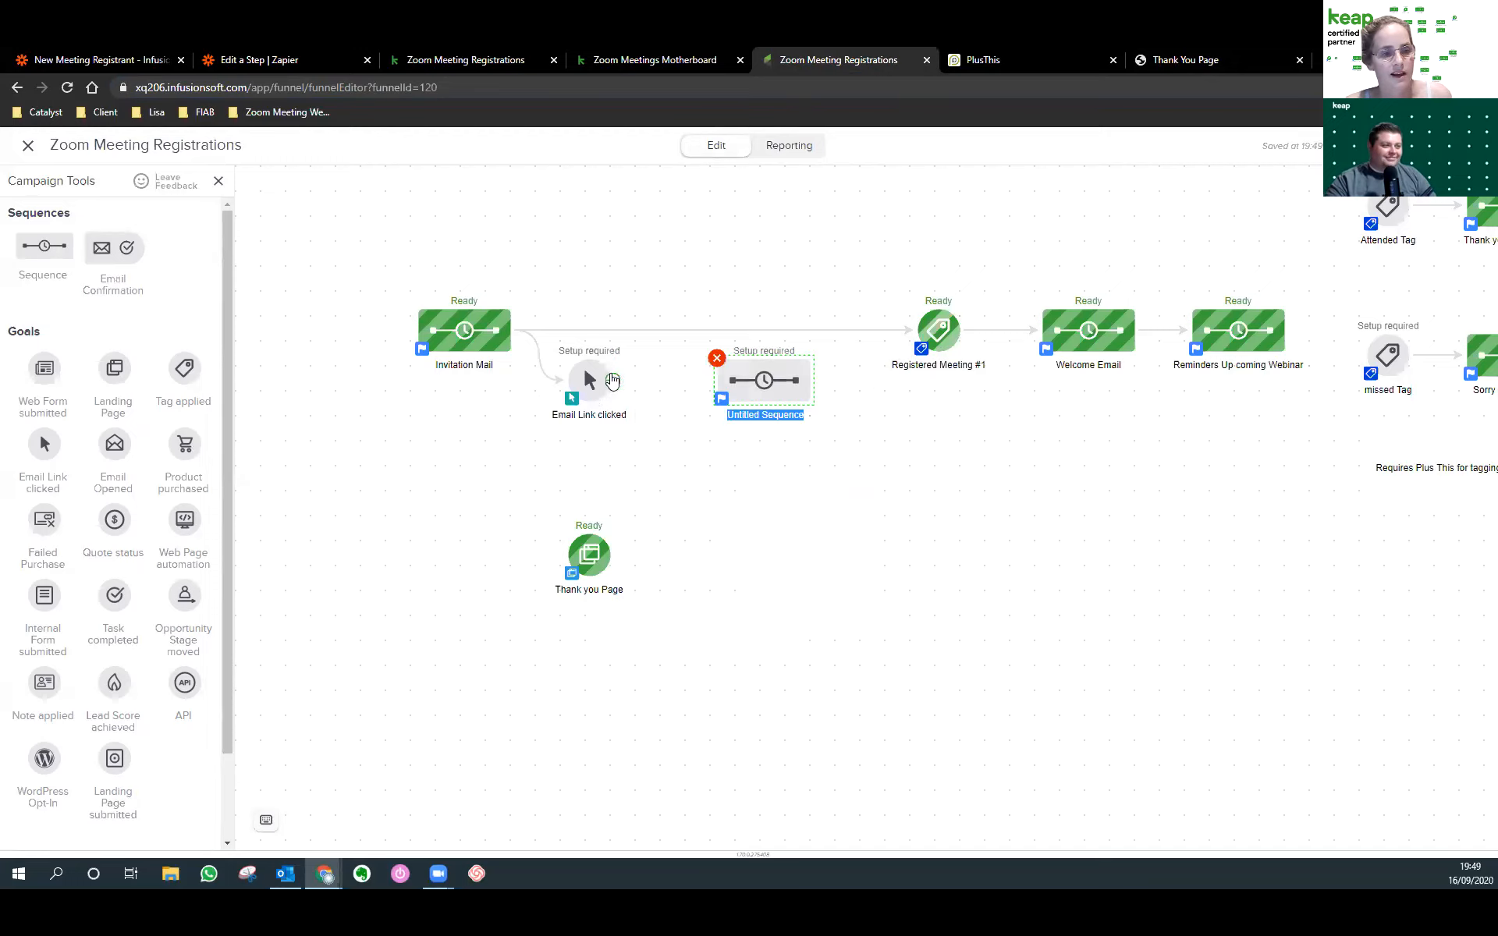
pyautogui.doubleClick(762, 381)
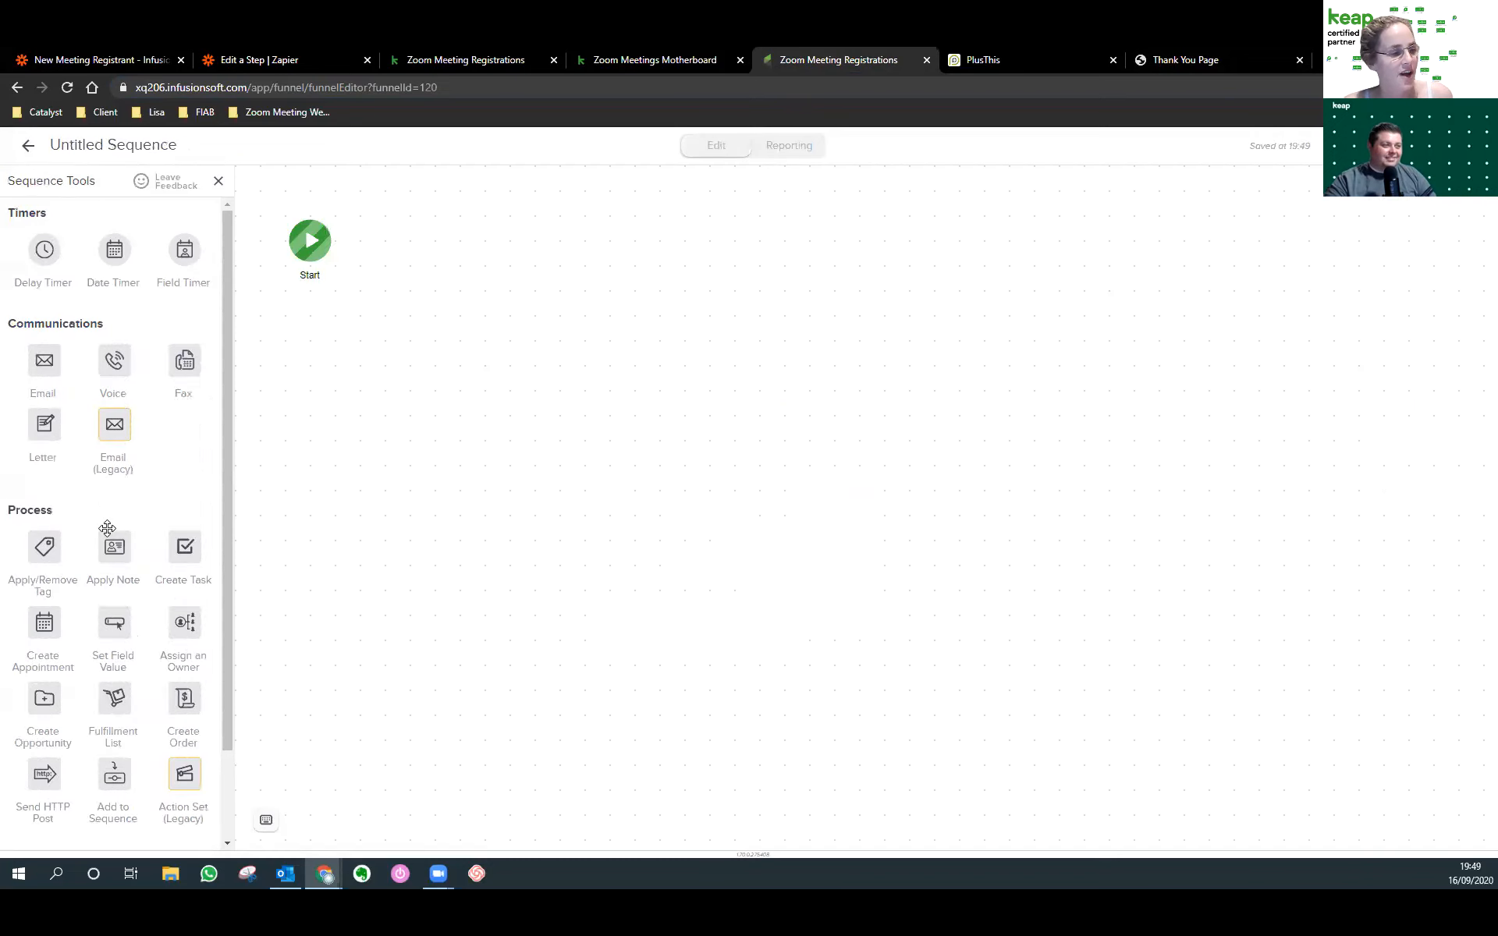
# Add a Send HTTP Post step whose POST URL is the copied PlusThis Create Registrant URL.
pyautogui.scroll(-2, 110, 531)
pyautogui.moveTo(45, 669); pyautogui.dragTo(425, 240)
pyautogui.doubleClick(425, 246)
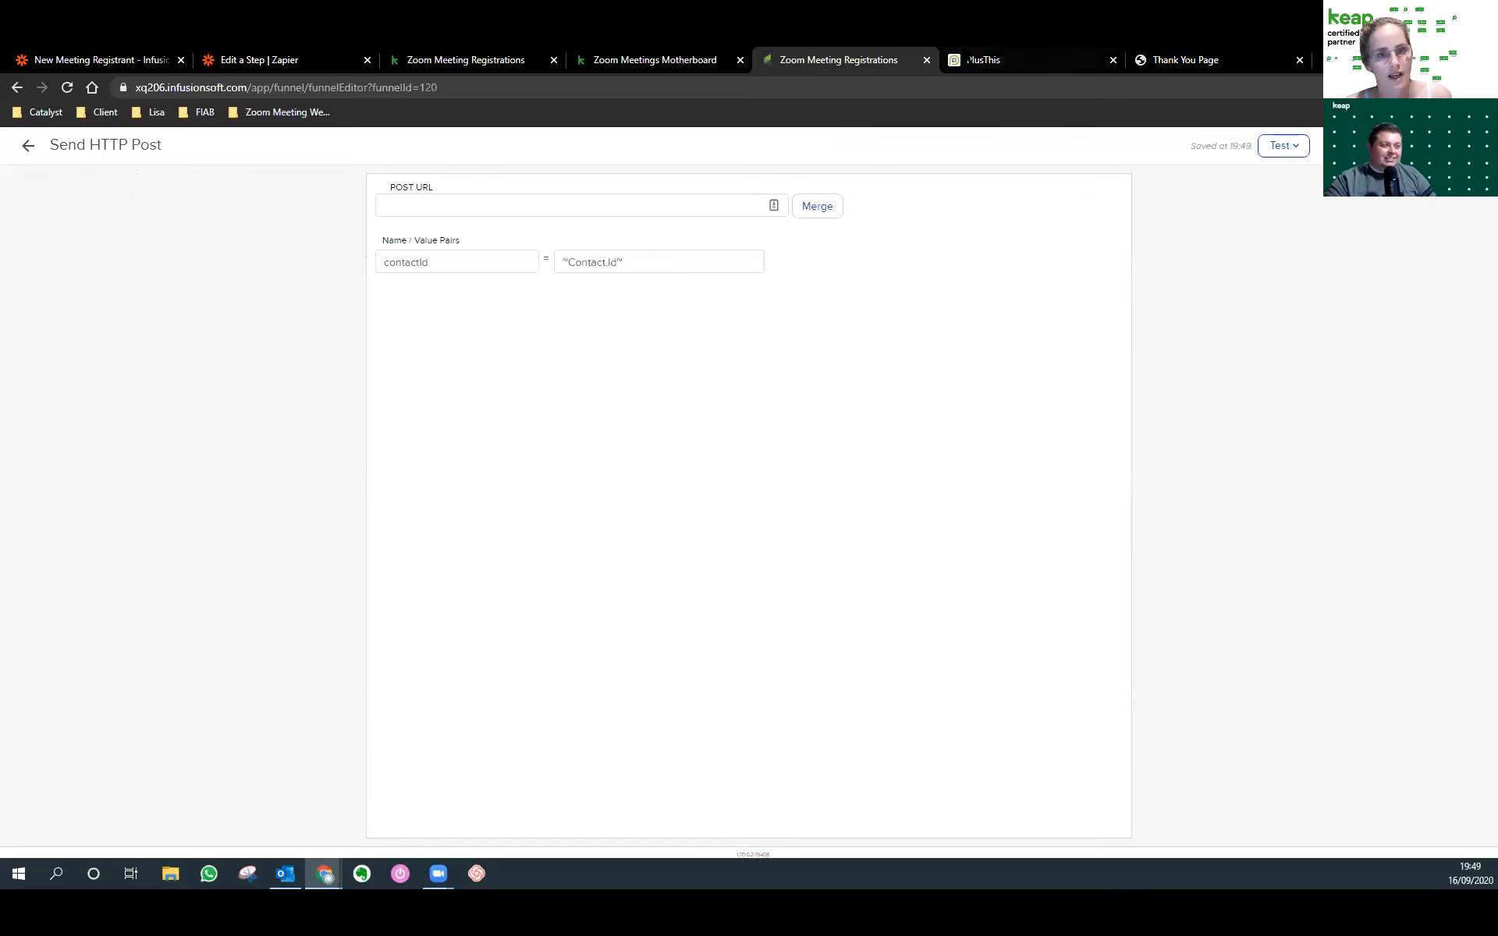
pyautogui.click(982, 59)
pyautogui.scroll(4, 781, 390)
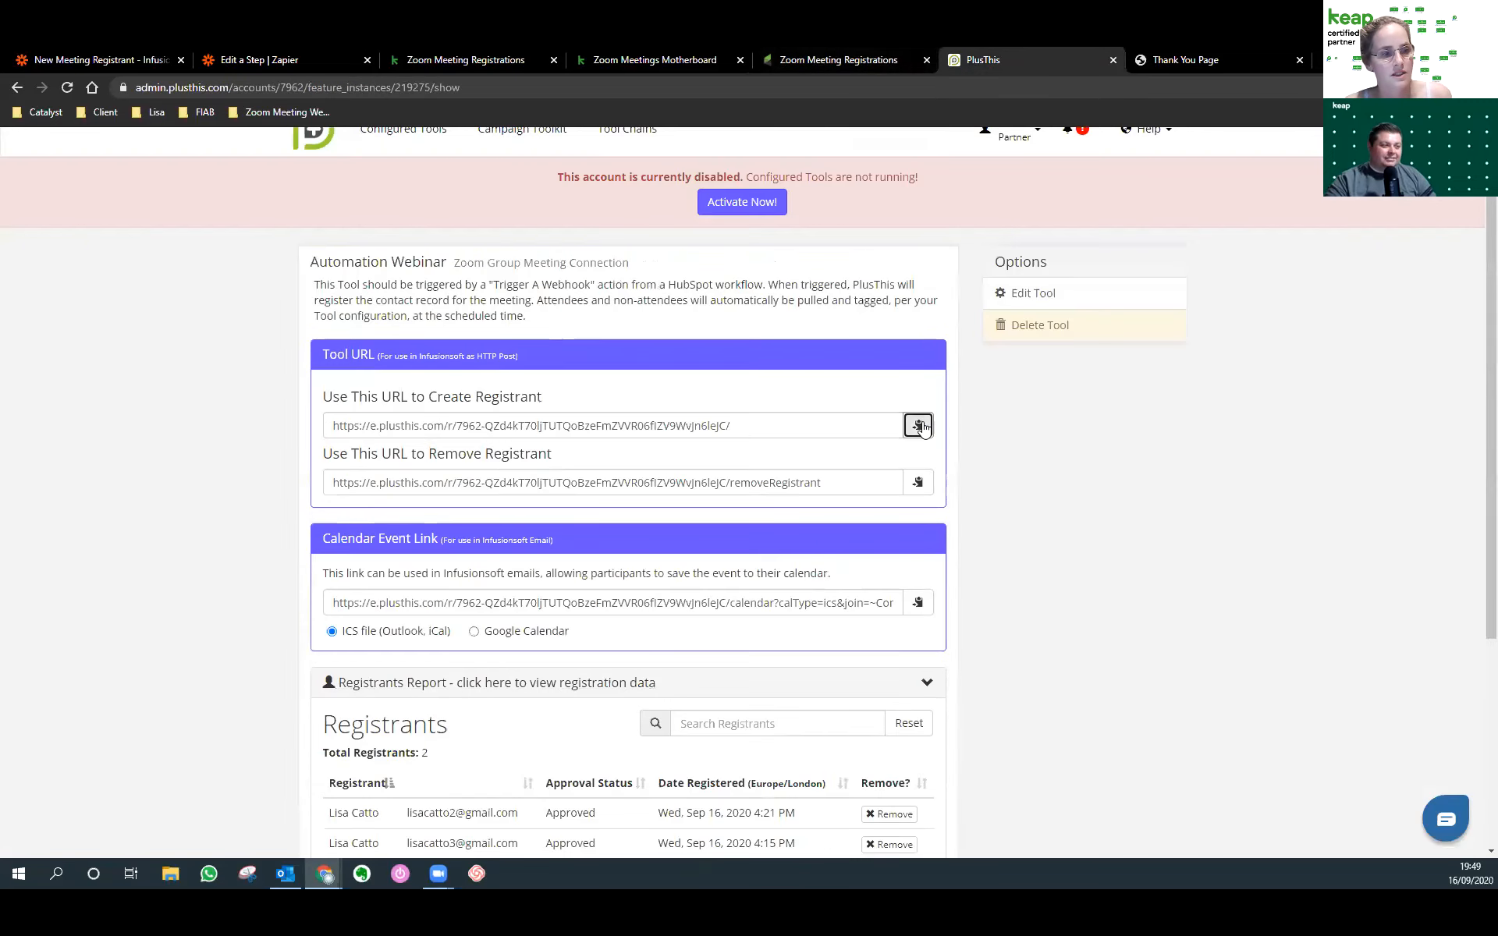
pyautogui.click(918, 425)
pyautogui.click(451, 60)
pyautogui.click(607, 51)
pyautogui.click(792, 52)
pyautogui.click(512, 204)
pyautogui.hotkey('ctrl', 'v')
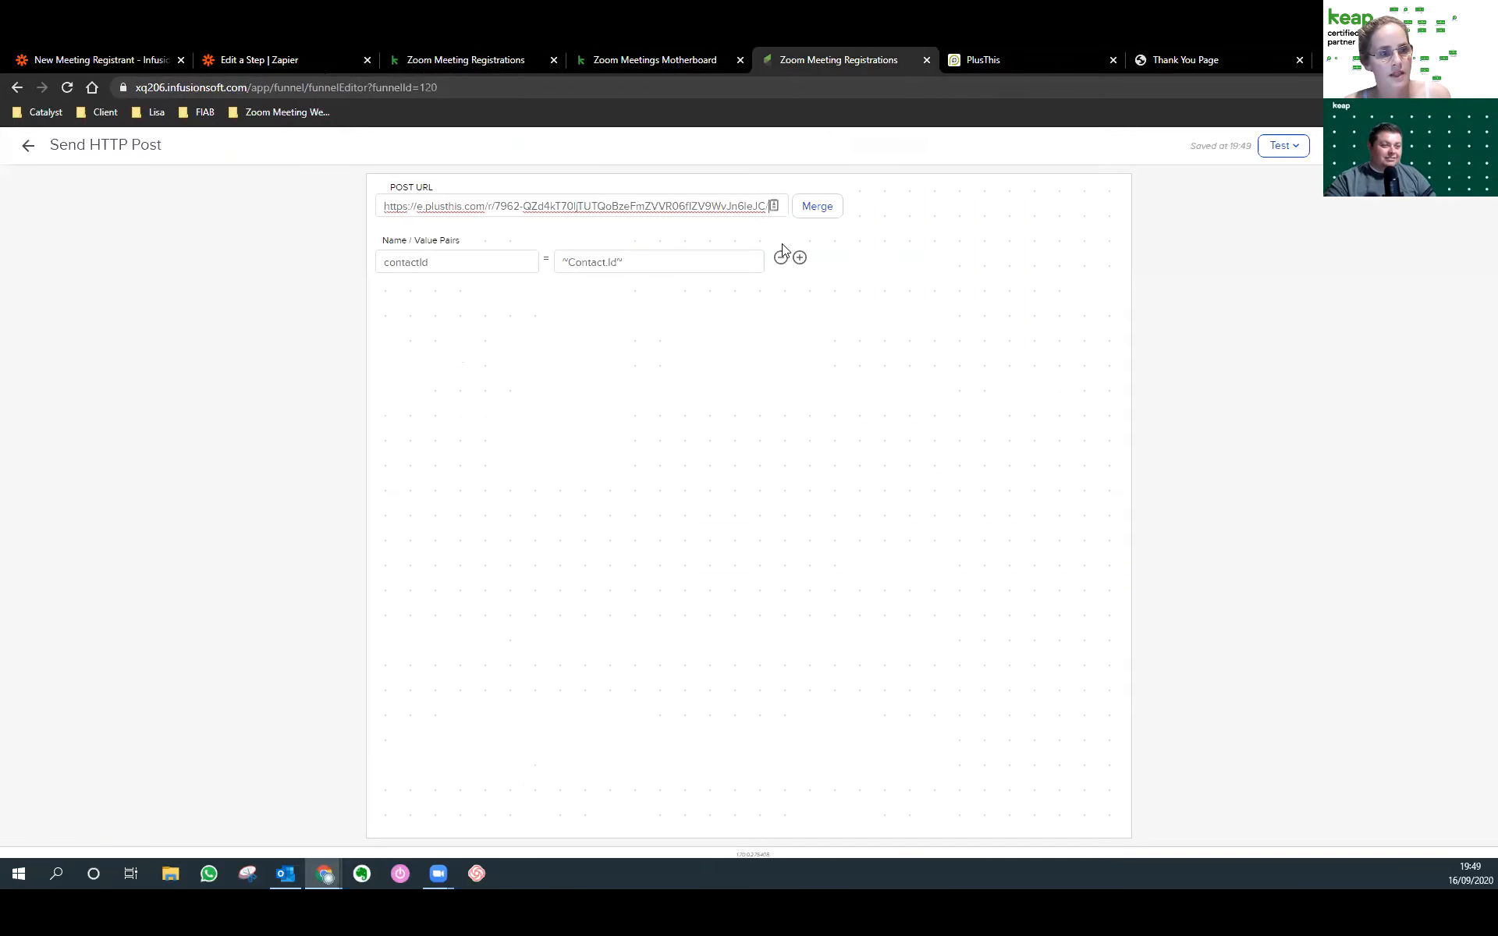
# Back on the campaign canvas, connect the sequence to Welcome Email and reposition it.
pyautogui.click(28, 145)
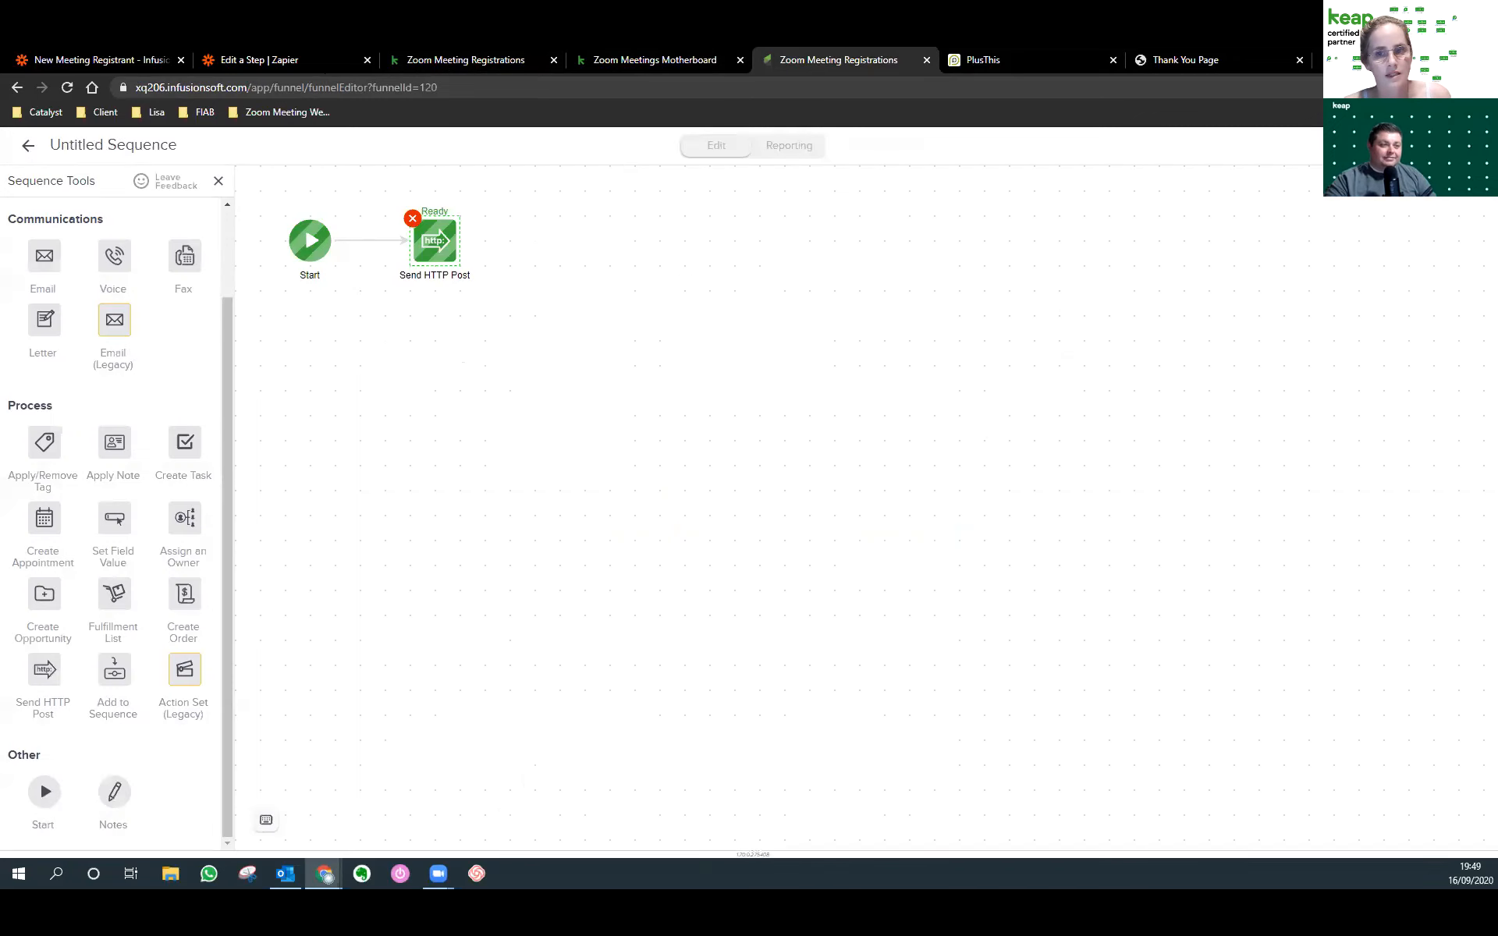
pyautogui.click(28, 145)
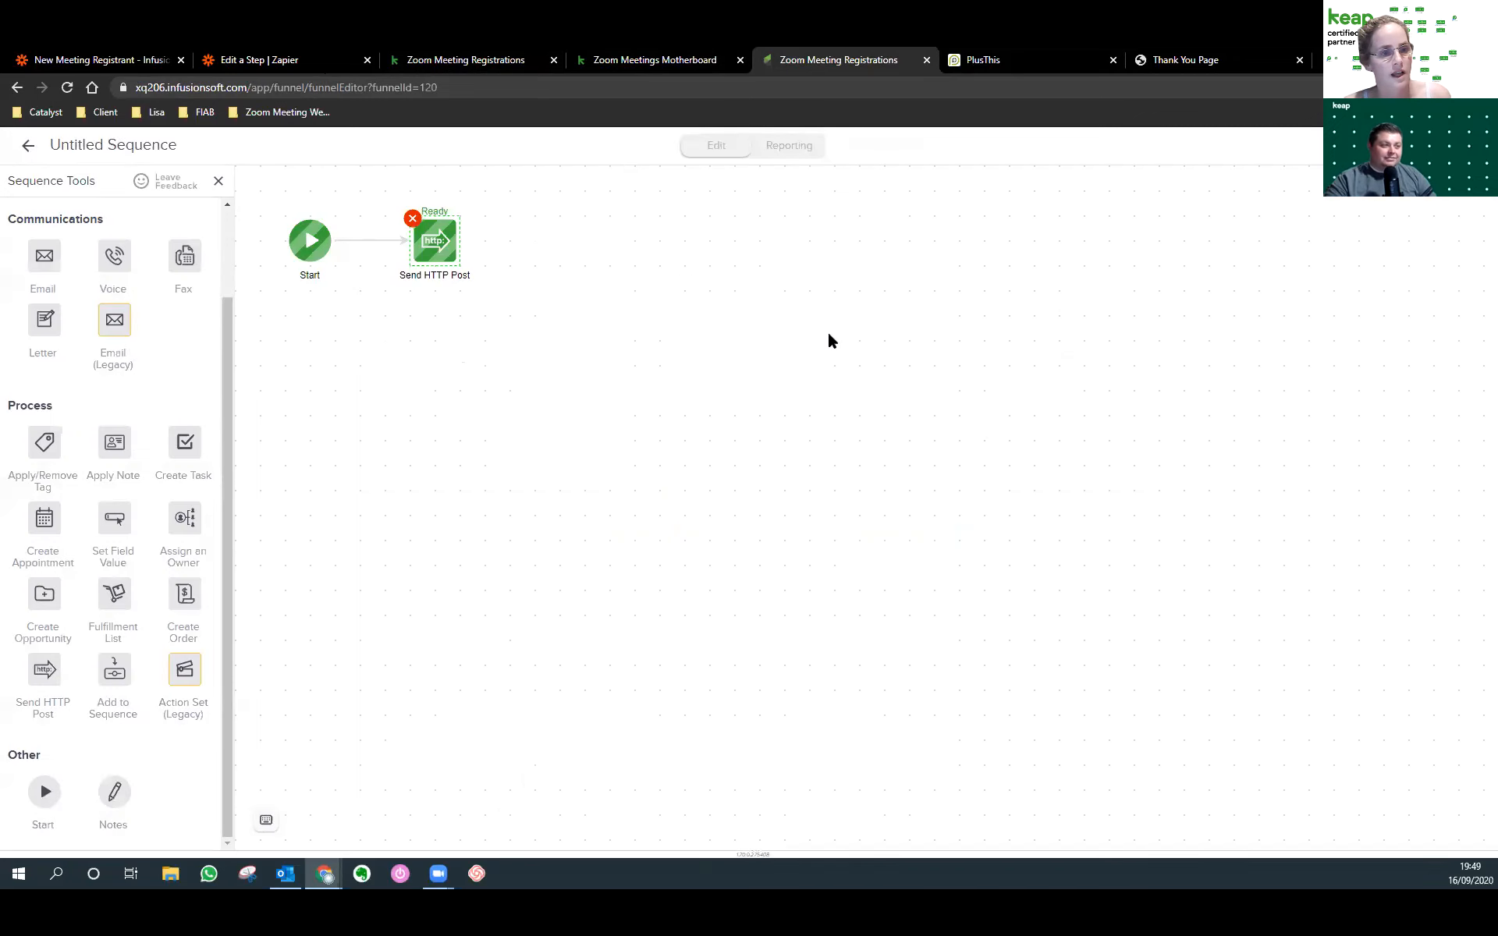
pyautogui.moveTo(812, 381); pyautogui.dragTo(1112, 346)
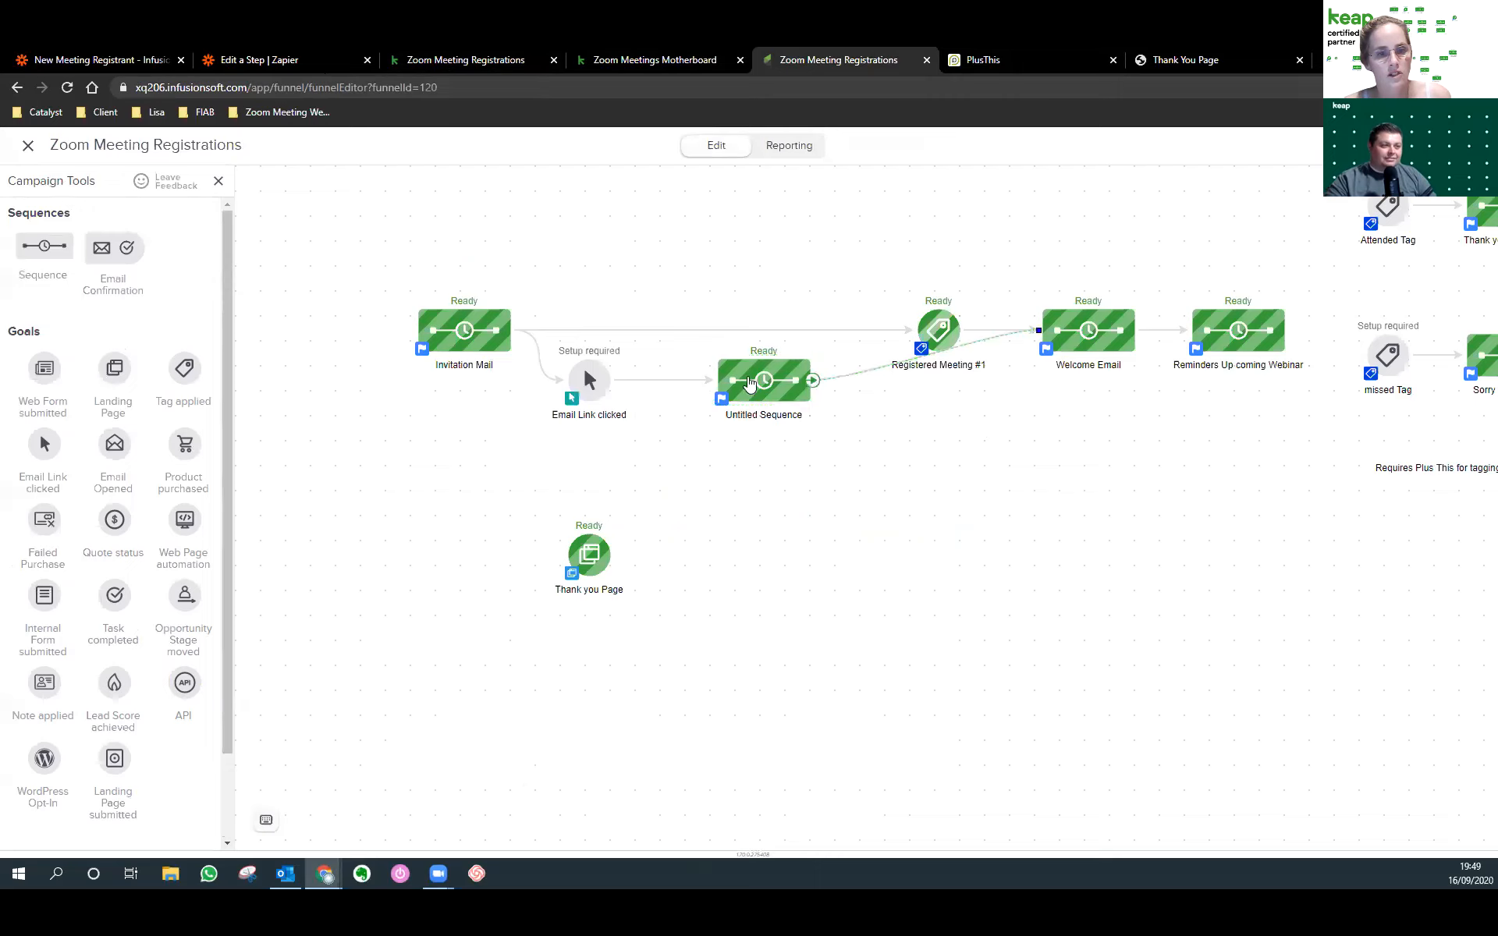
pyautogui.moveTo(740, 399); pyautogui.dragTo(730, 453)
# Follow the HTTP Post with an Apply Tag step applying the Zoom Meeting #1 Registered tag.
pyautogui.moveTo(591, 382); pyautogui.dragTo(591, 407)
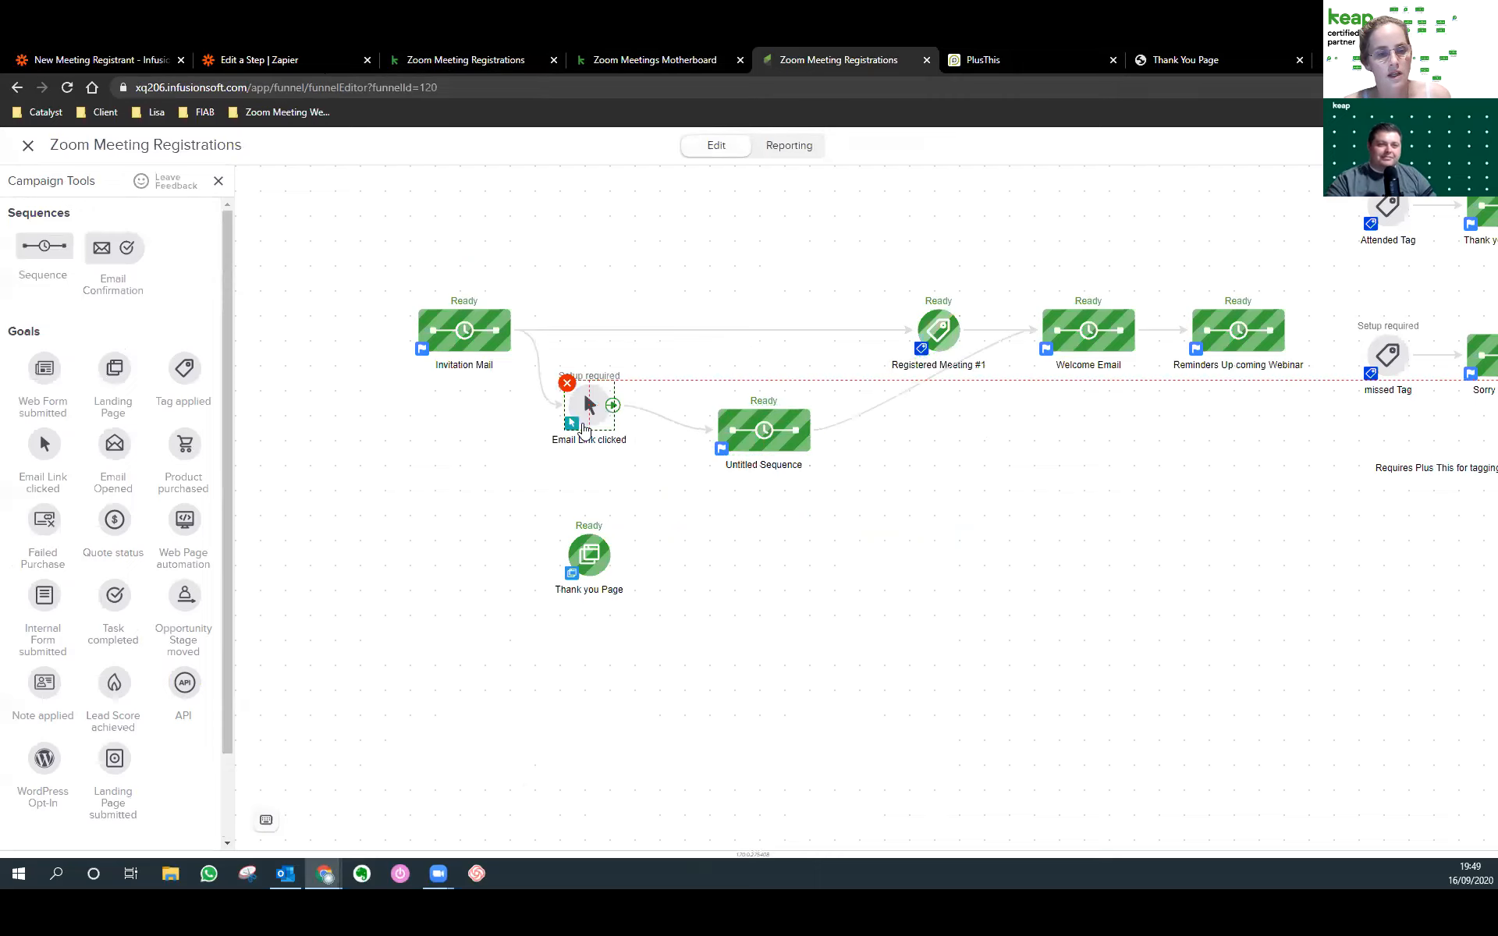
pyautogui.doubleClick(759, 433)
pyautogui.moveTo(45, 442); pyautogui.dragTo(560, 240)
pyautogui.doubleClick(561, 249)
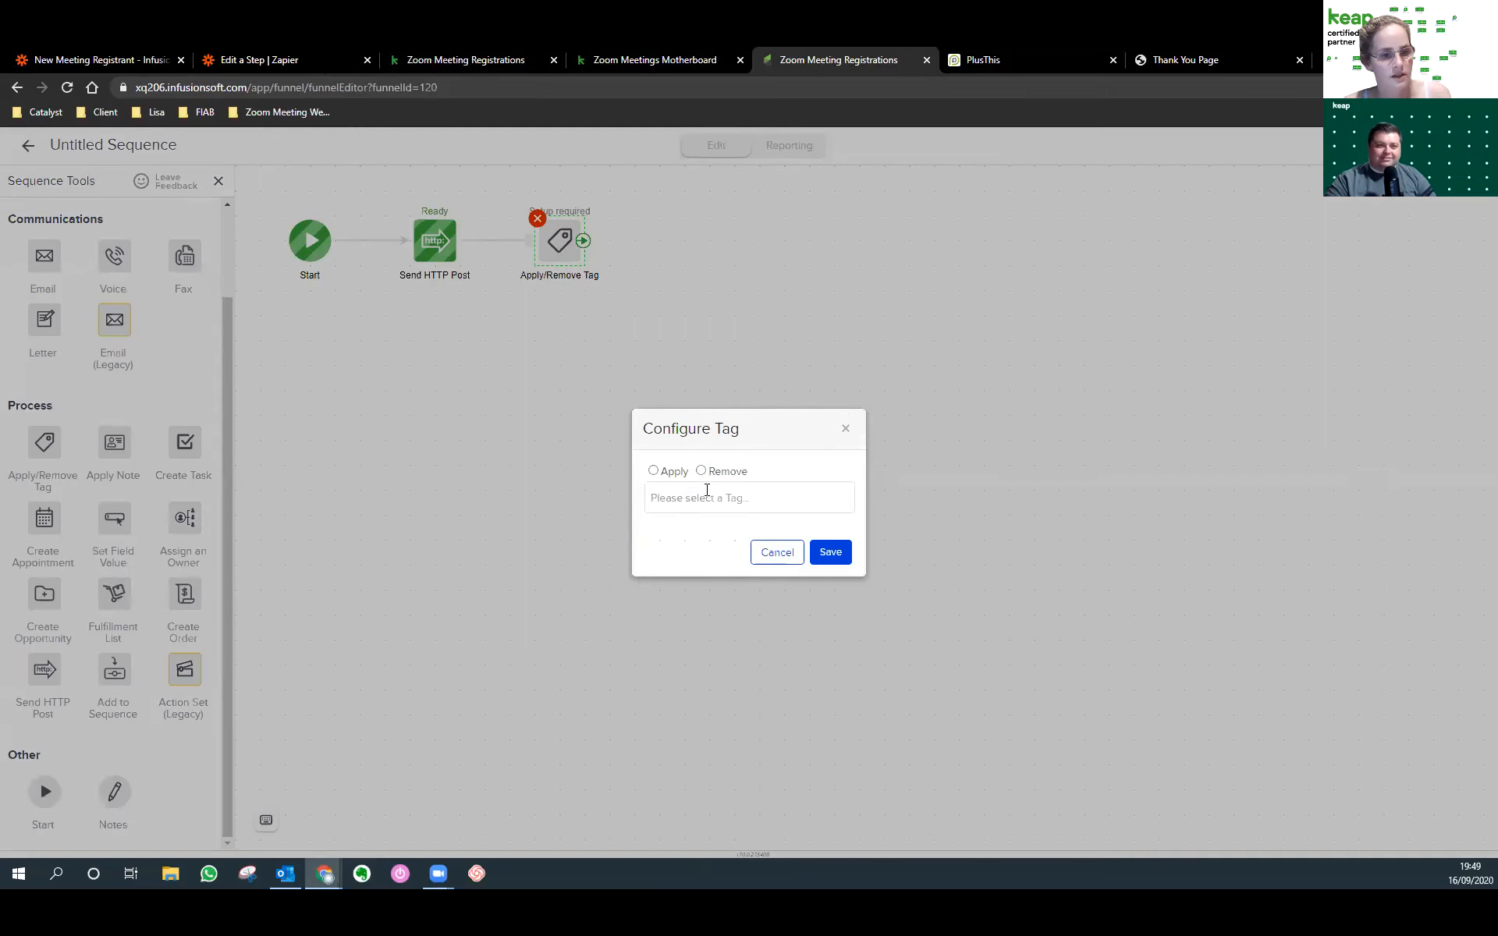
pyautogui.click(676, 478)
pyautogui.click(681, 498)
pyautogui.write('regi')
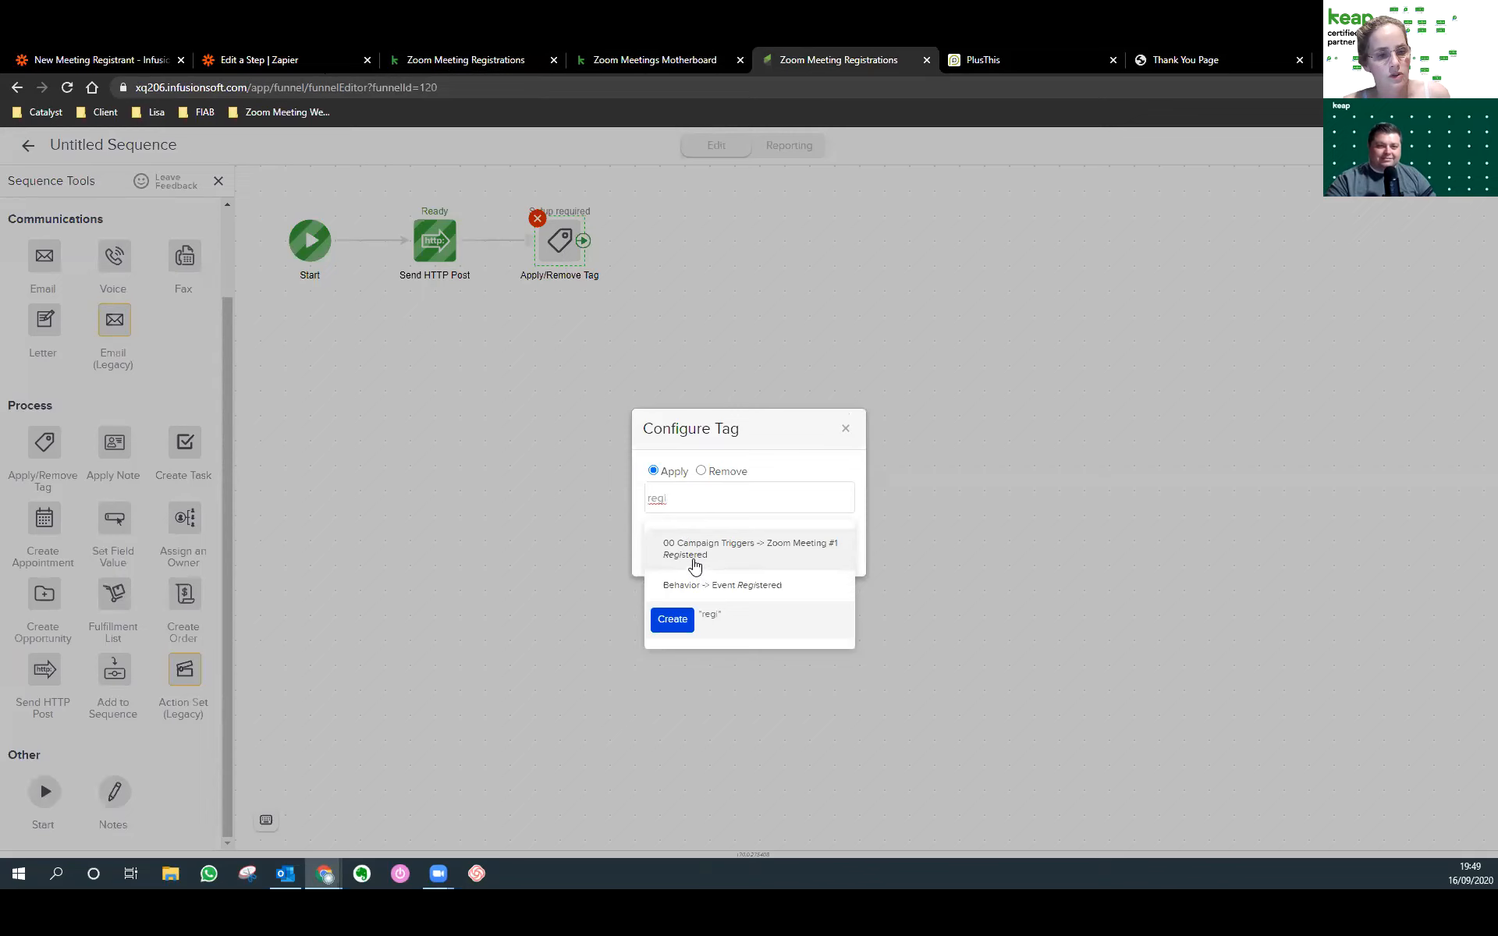
pyautogui.click(695, 560)
pyautogui.click(823, 566)
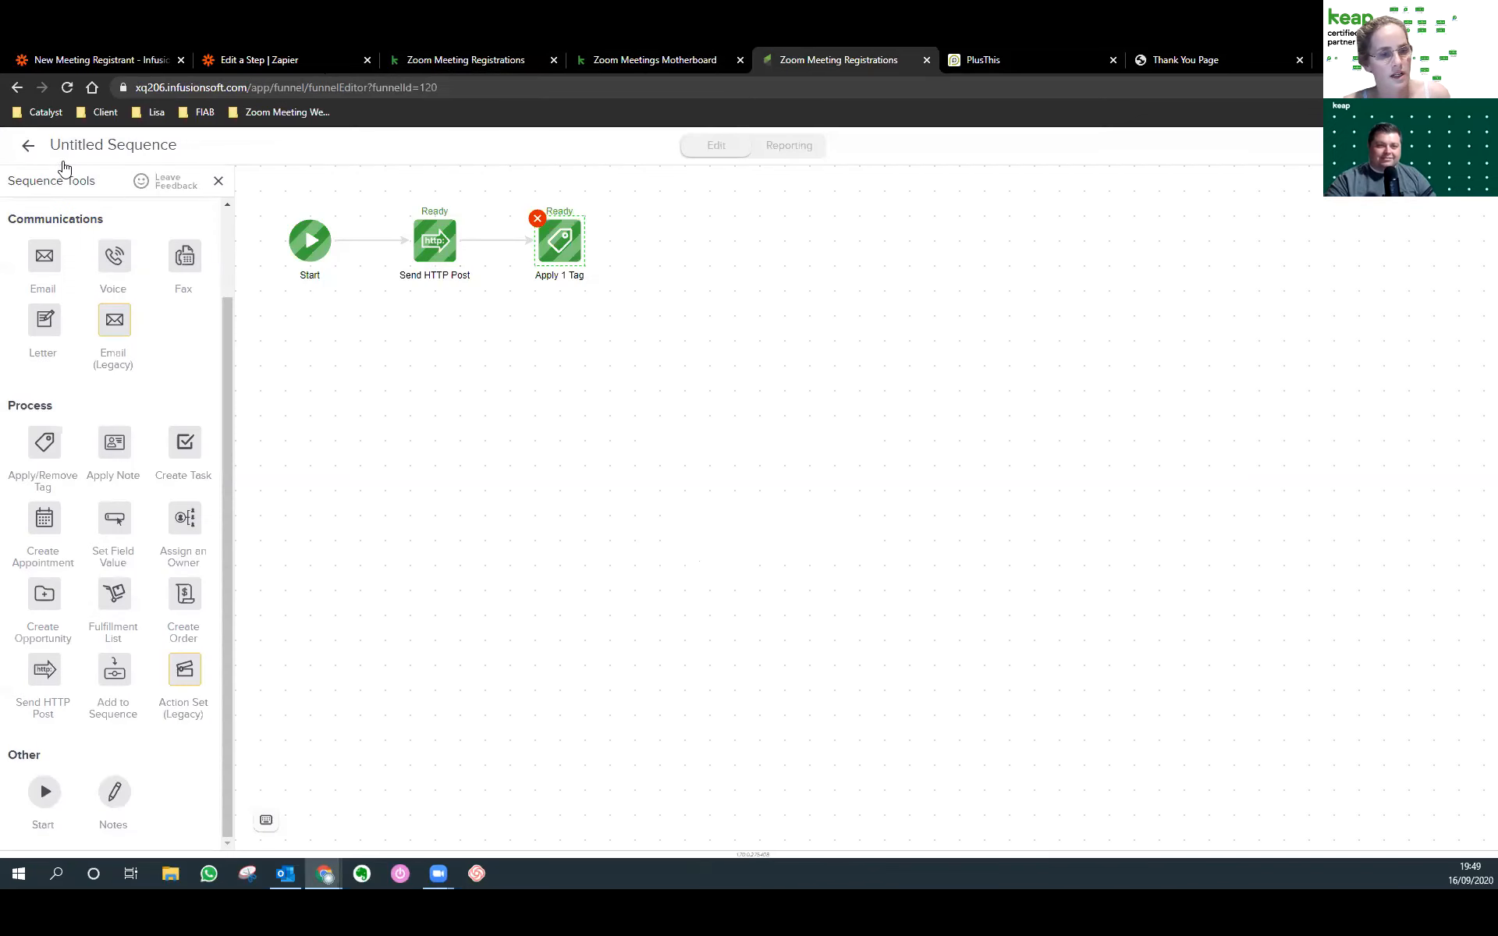
pyautogui.click(29, 147)
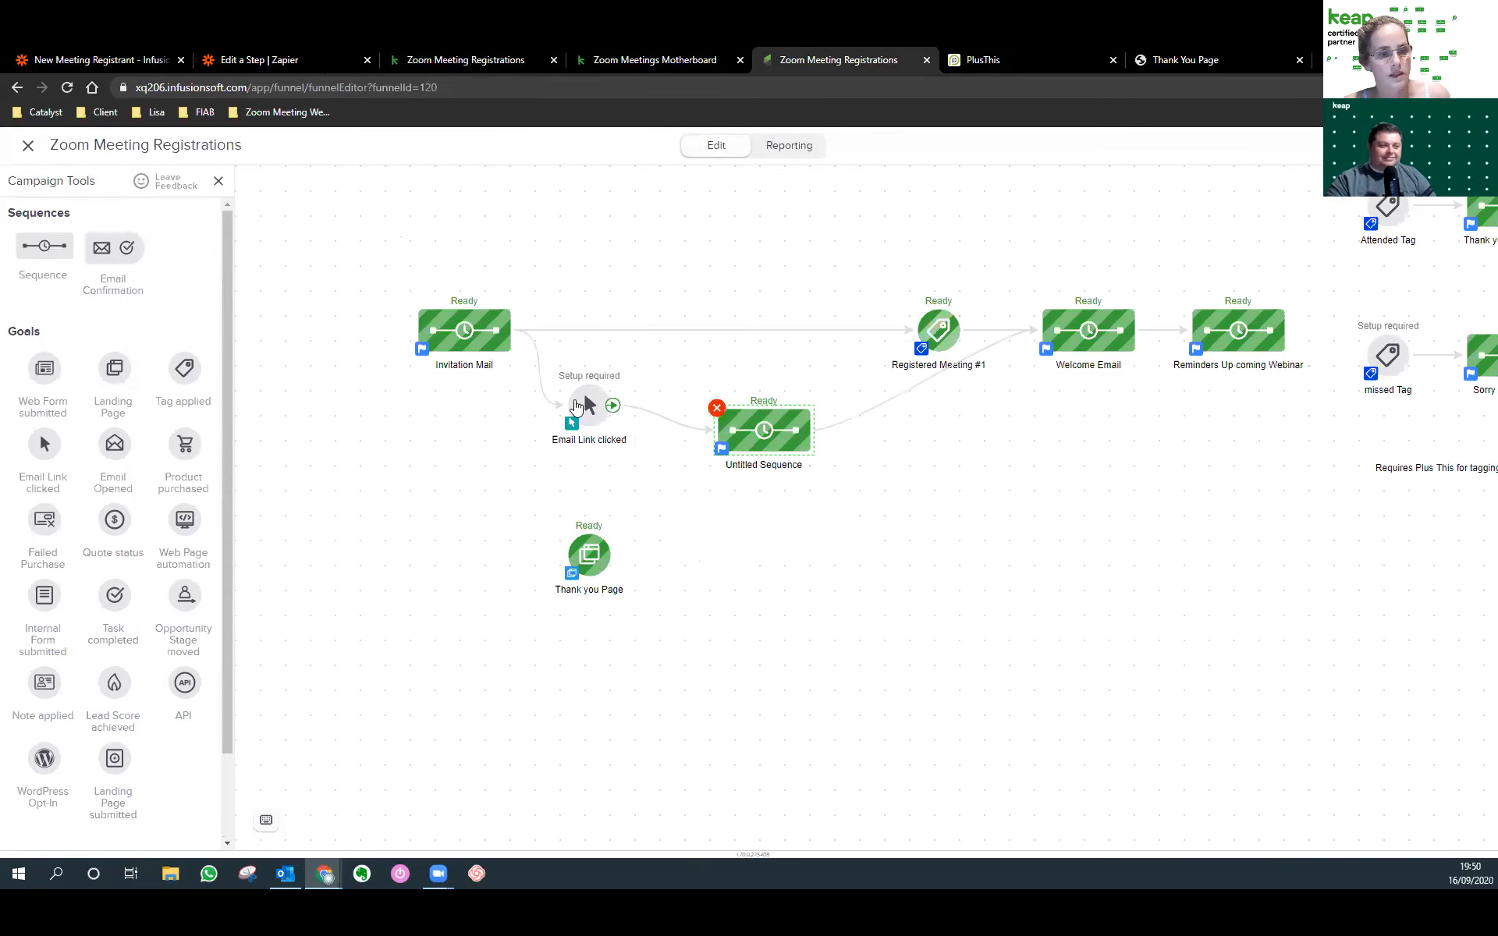
# Delete the Registered Meeting #1 goal and move Email Link clicked and the sequence into the top row.
pyautogui.moveTo(576, 407); pyautogui.dragTo(576, 432)
pyautogui.click(934, 333)
pyautogui.click(916, 308)
pyautogui.click(824, 174)
pyautogui.moveTo(590, 429); pyautogui.dragTo(621, 325)
pyautogui.moveTo(716, 425); pyautogui.dragTo(742, 326)
# Rename the sequence to 'http Post PlusThi' and pan to view the whole flow.
pyautogui.click(785, 366)
pyautogui.write('IM Post')
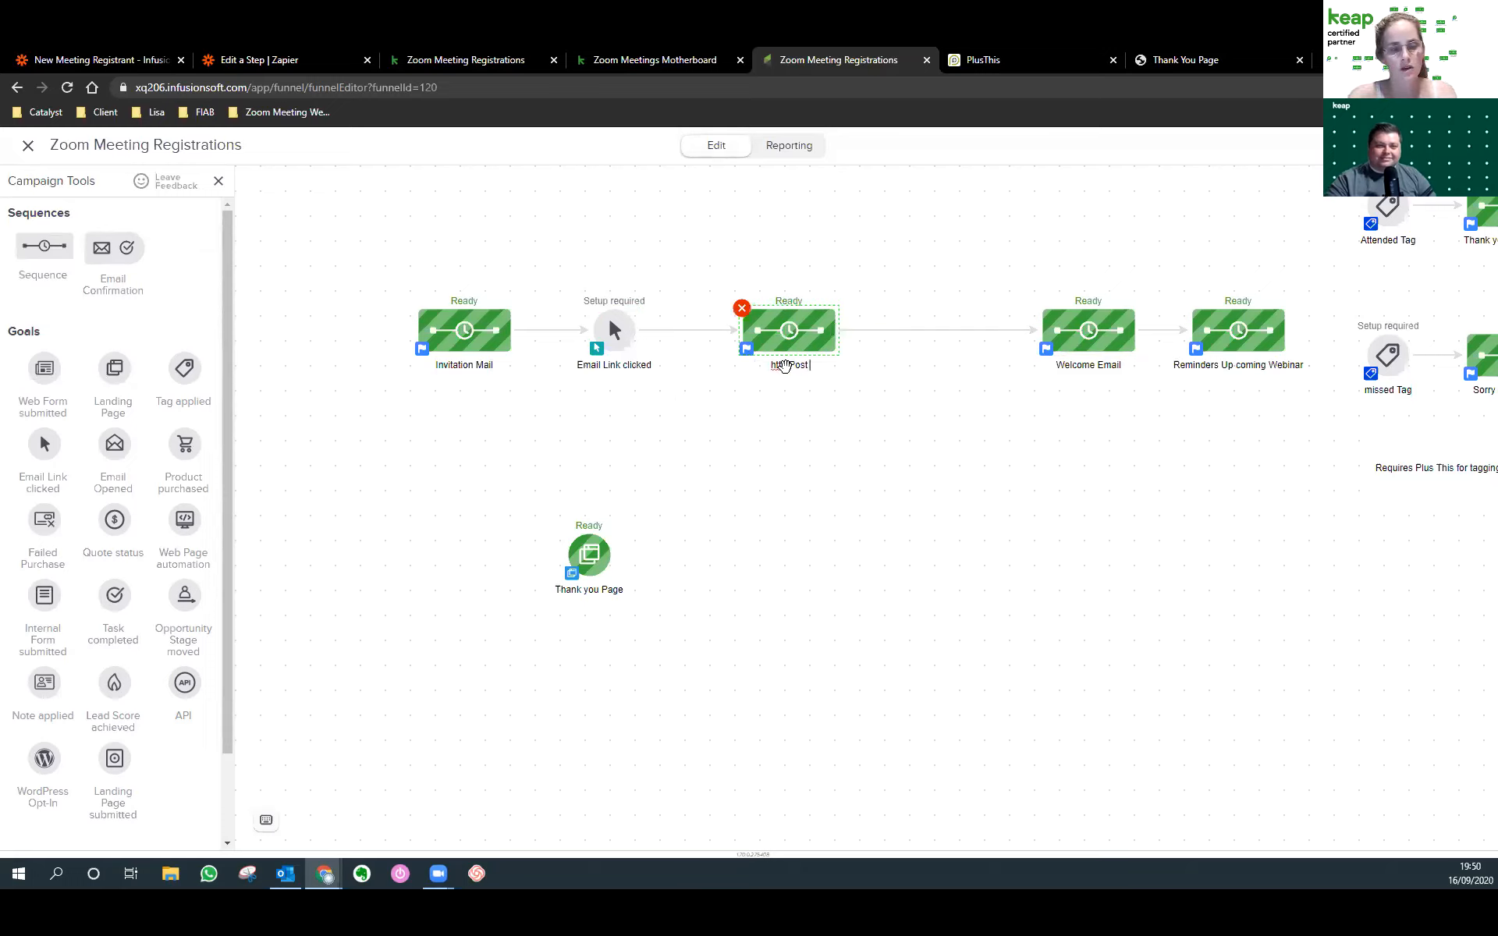
pyautogui.write(' PlusThi')
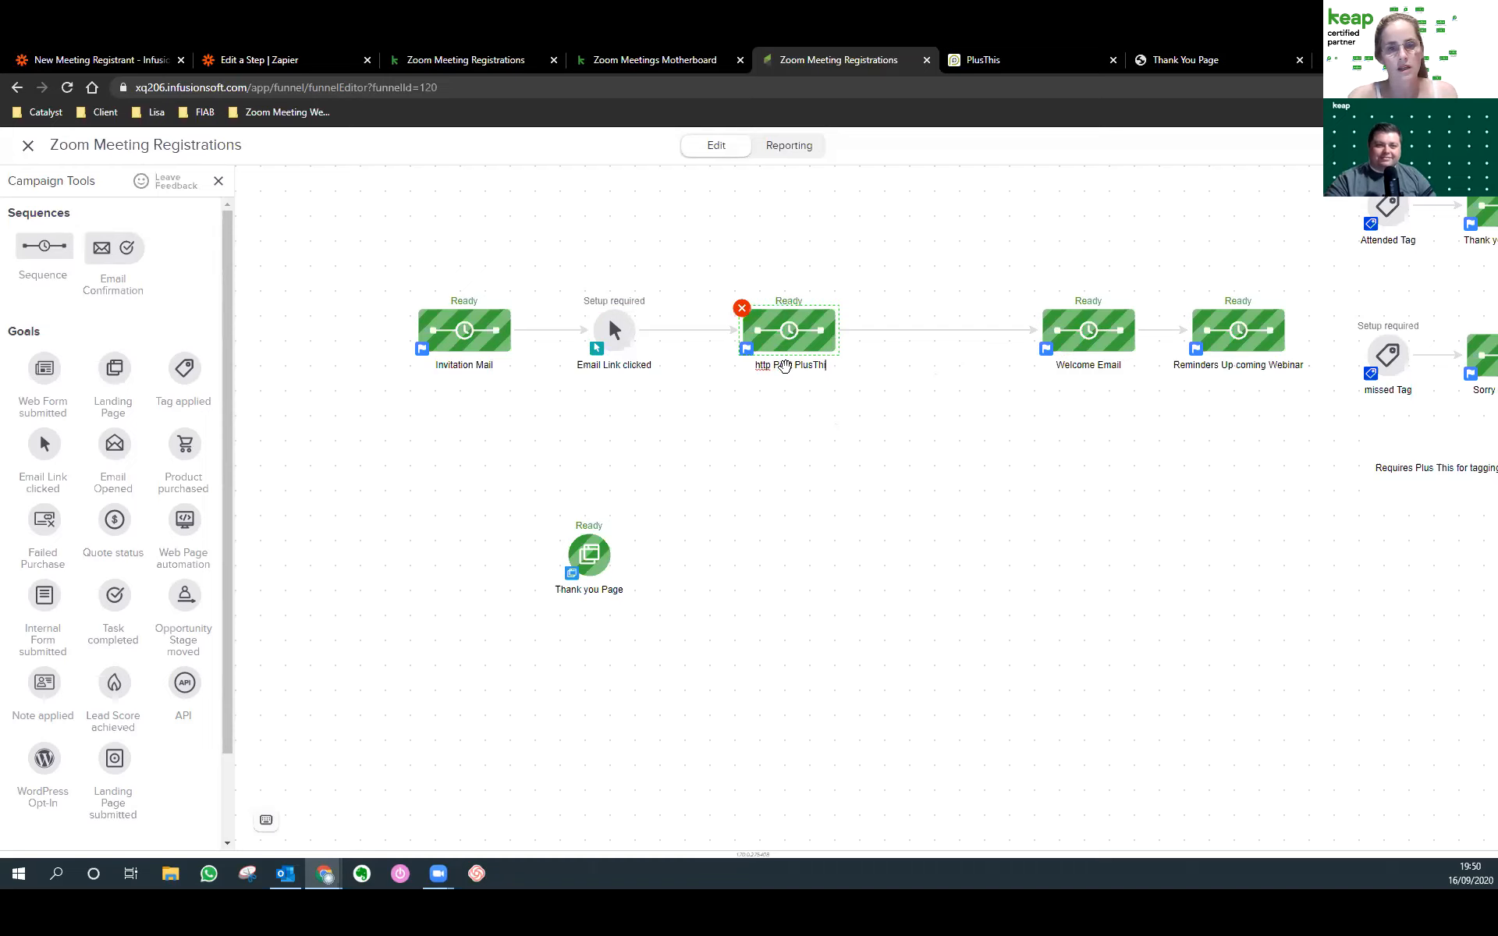
pyautogui.click(990, 445)
pyautogui.moveTo(1163, 468); pyautogui.dragTo(979, 472)
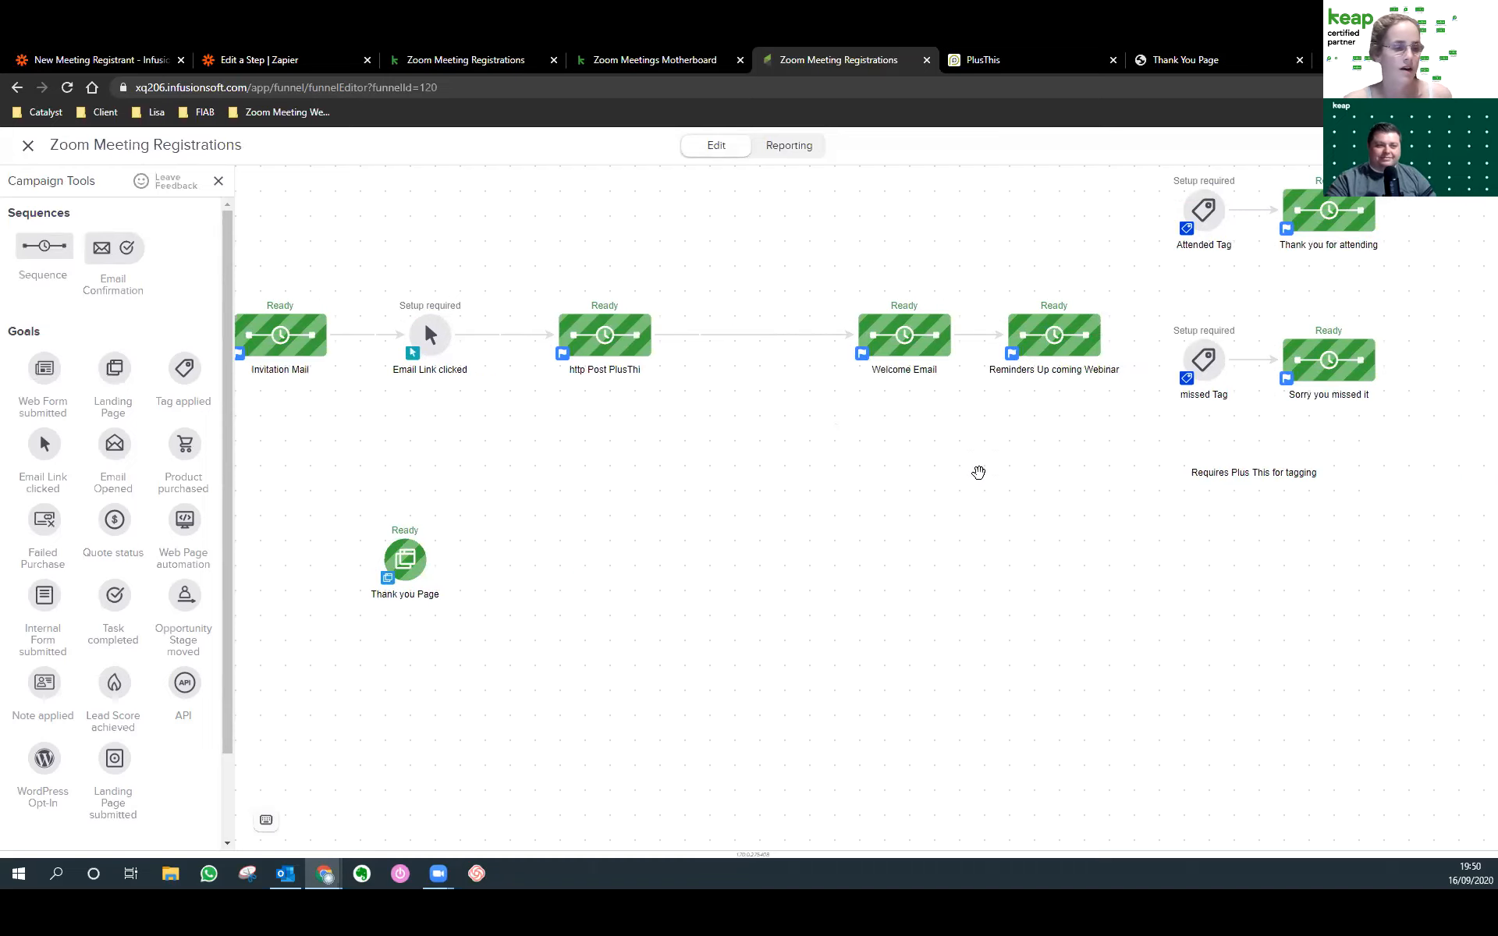
pyautogui.moveTo(658, 631); pyautogui.dragTo(822, 621)
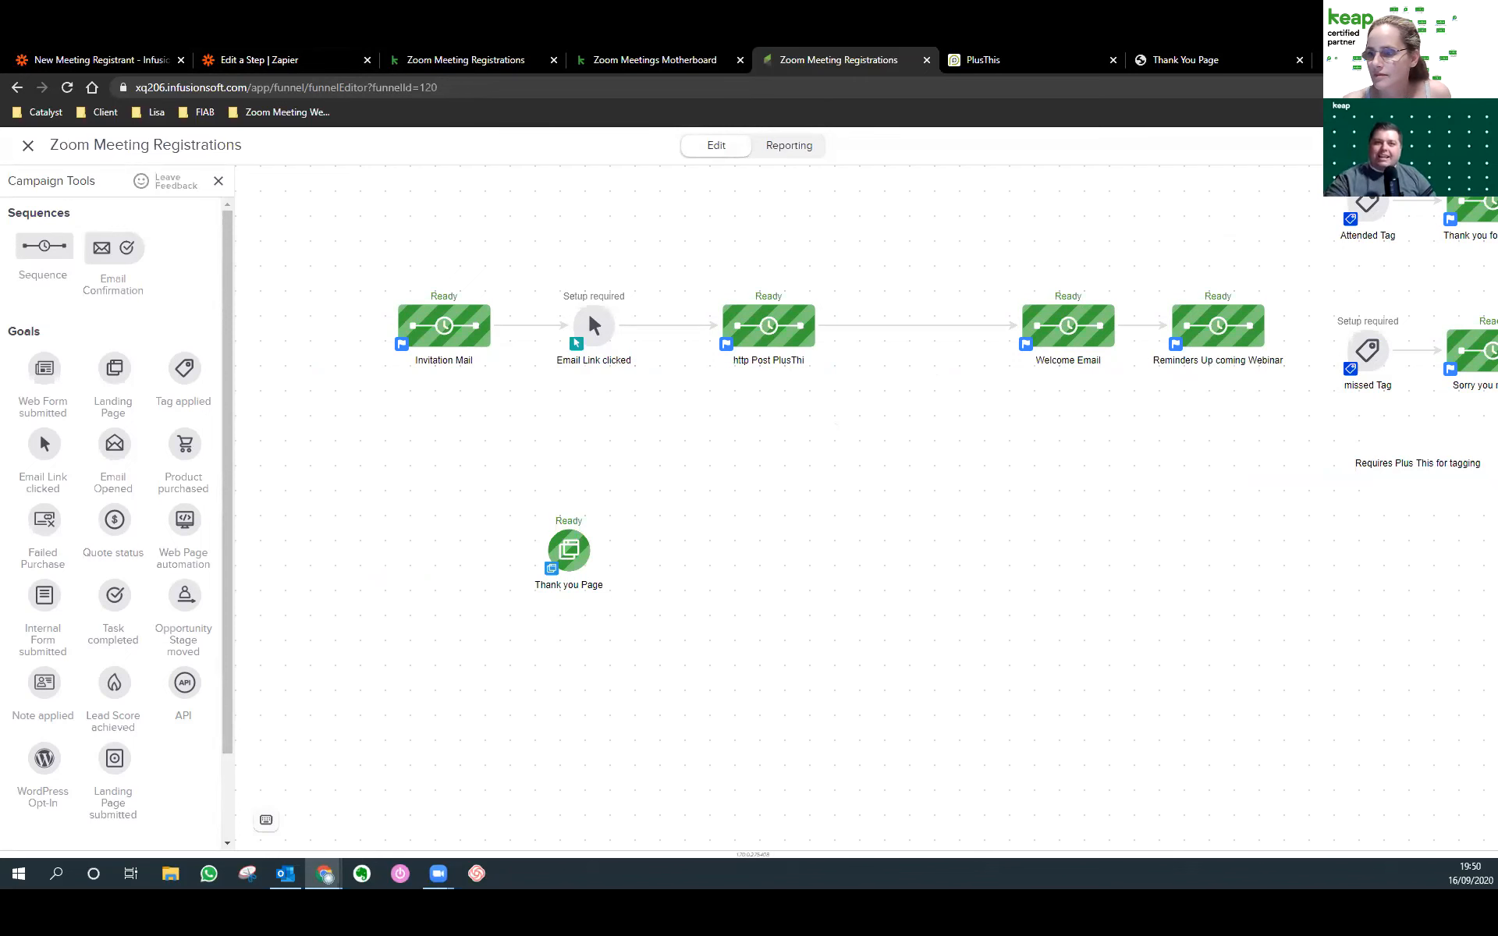
pyautogui.moveTo(0, 98); pyautogui.dragTo(913, 98)
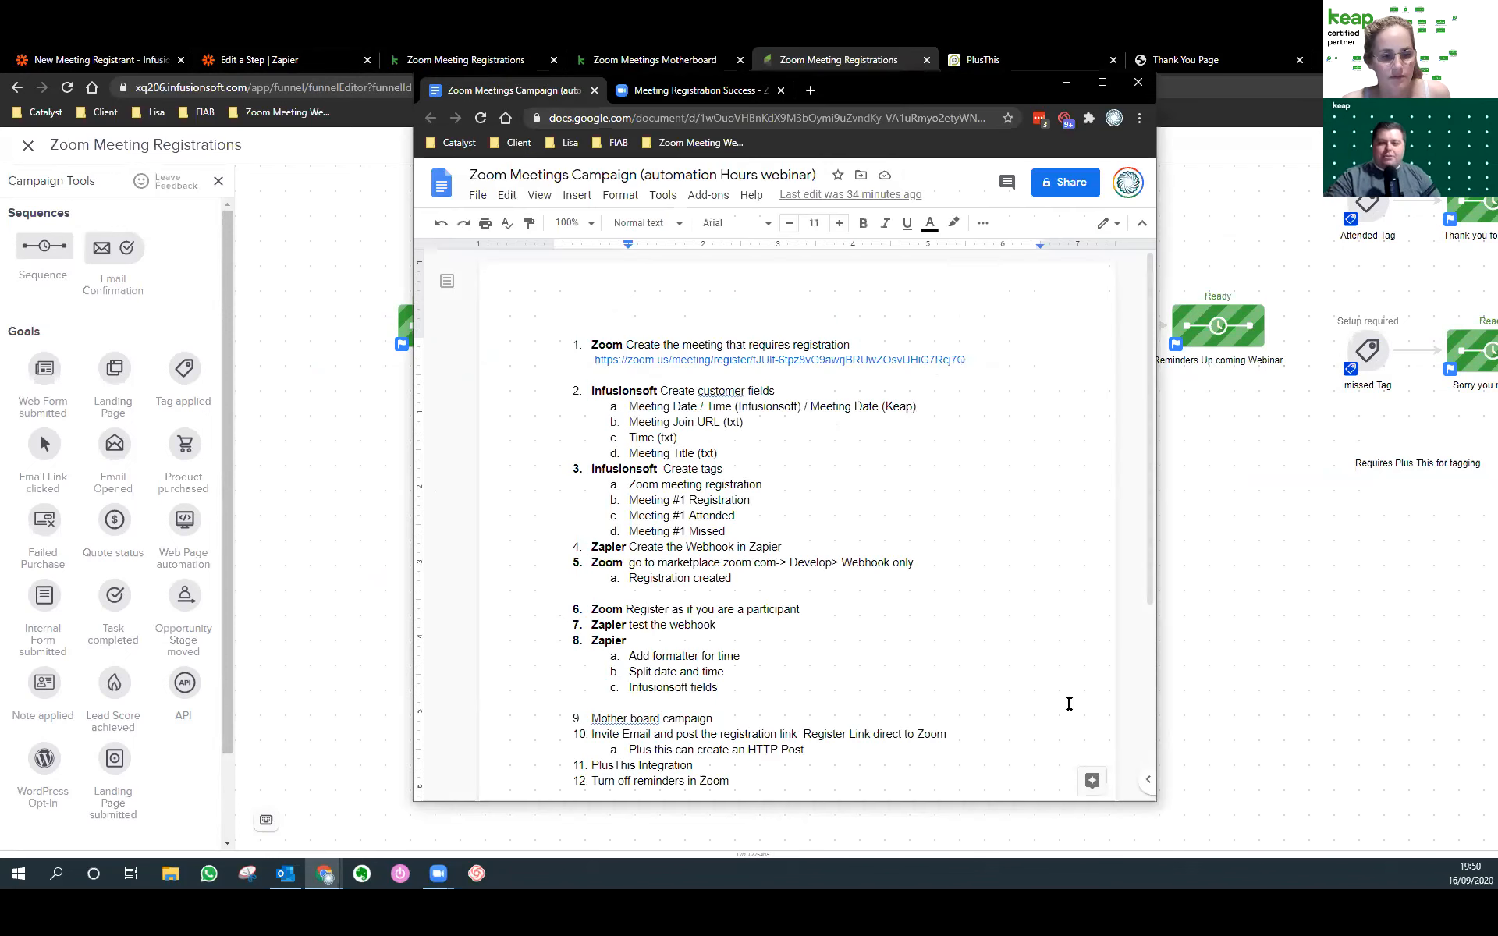
# Add an unnumbered first line to the checklist holding a contact e-mail address, then switch away.
pyautogui.scroll(-1, 1035, 696)
pyautogui.scroll(1, 1034, 696)
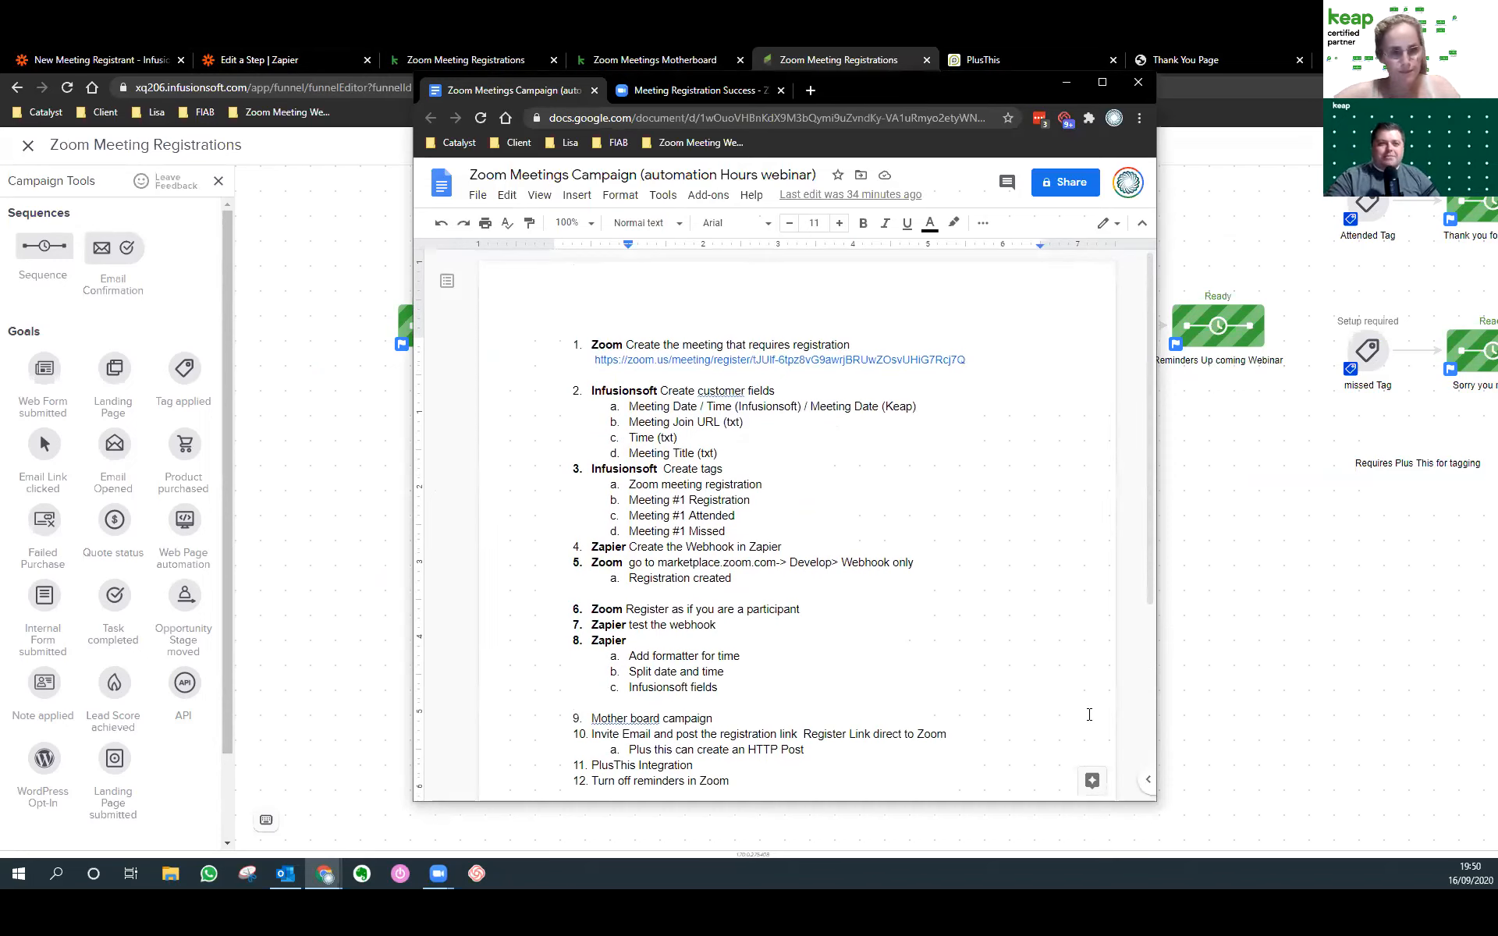
pyautogui.click(701, 344)
pyautogui.press('Return')
pyautogui.press('Return')
pyautogui.press('Up')
pyautogui.press('BackSpace')
pyautogui.press('BackSpace')
pyautogui.press('BackSpace')
pyautogui.press('BackSpace')
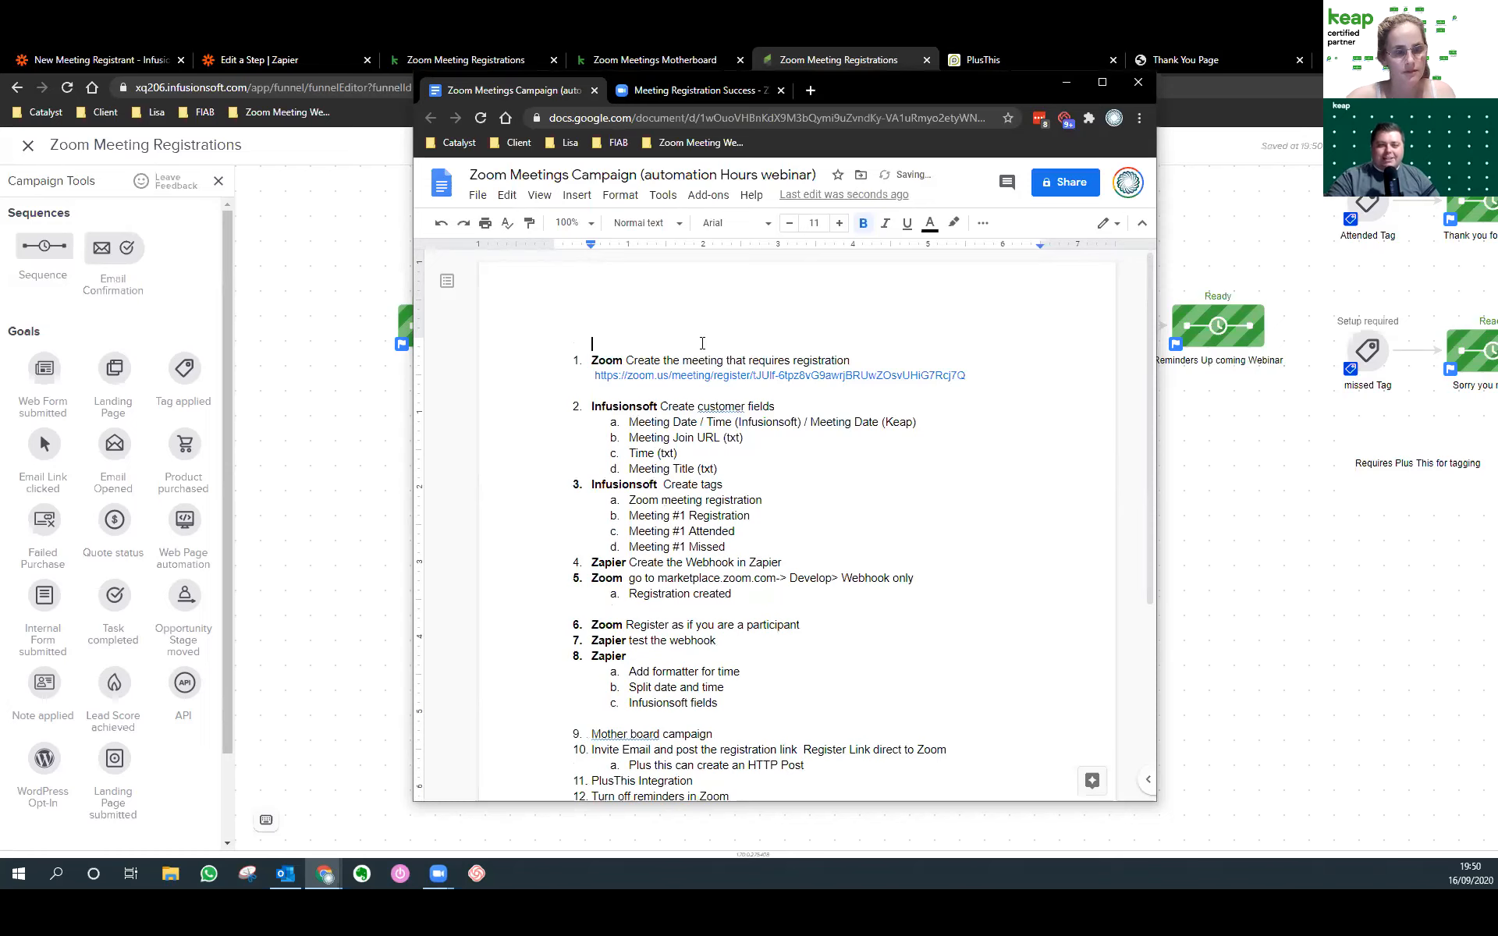
pyautogui.press('Return')
pyautogui.press('Return')
pyautogui.press('Up')
pyautogui.press('Up')
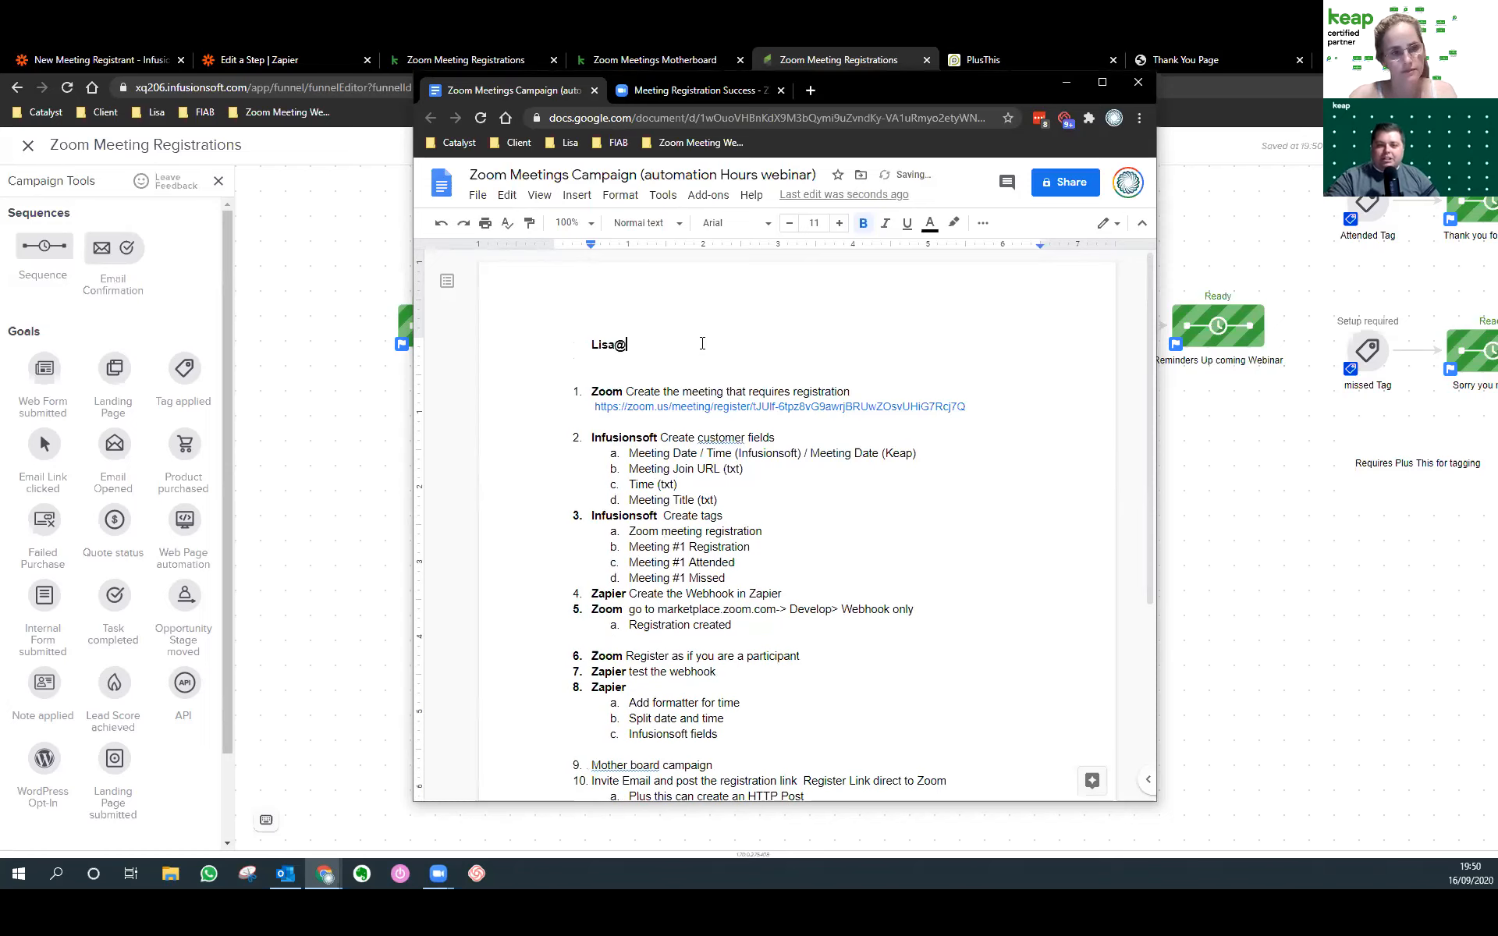
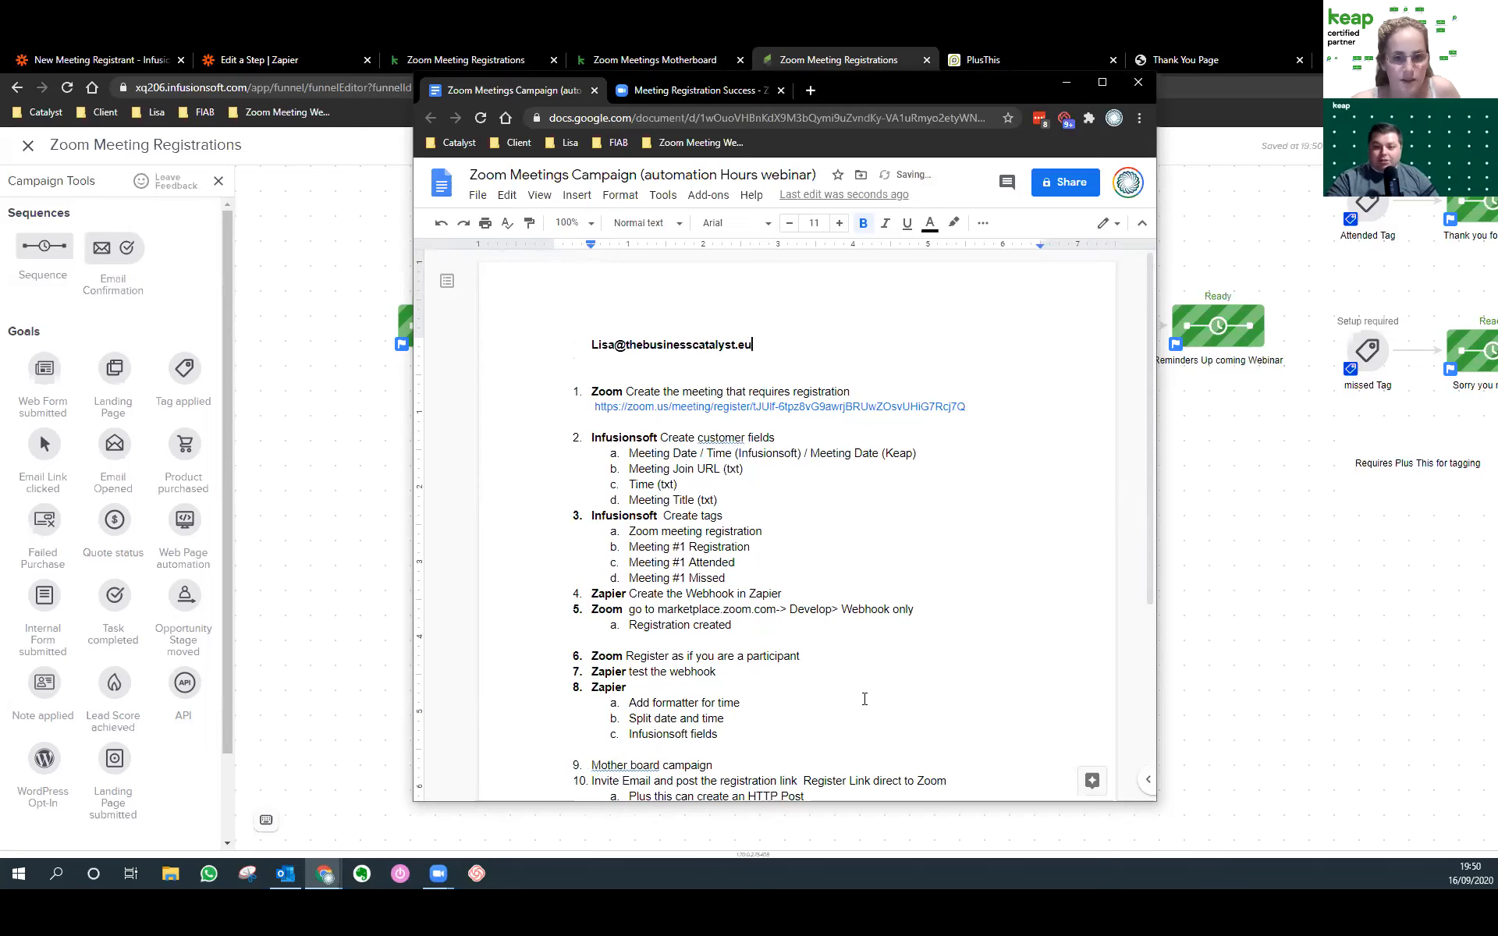
pyautogui.hotkey('alt', 'Tab')
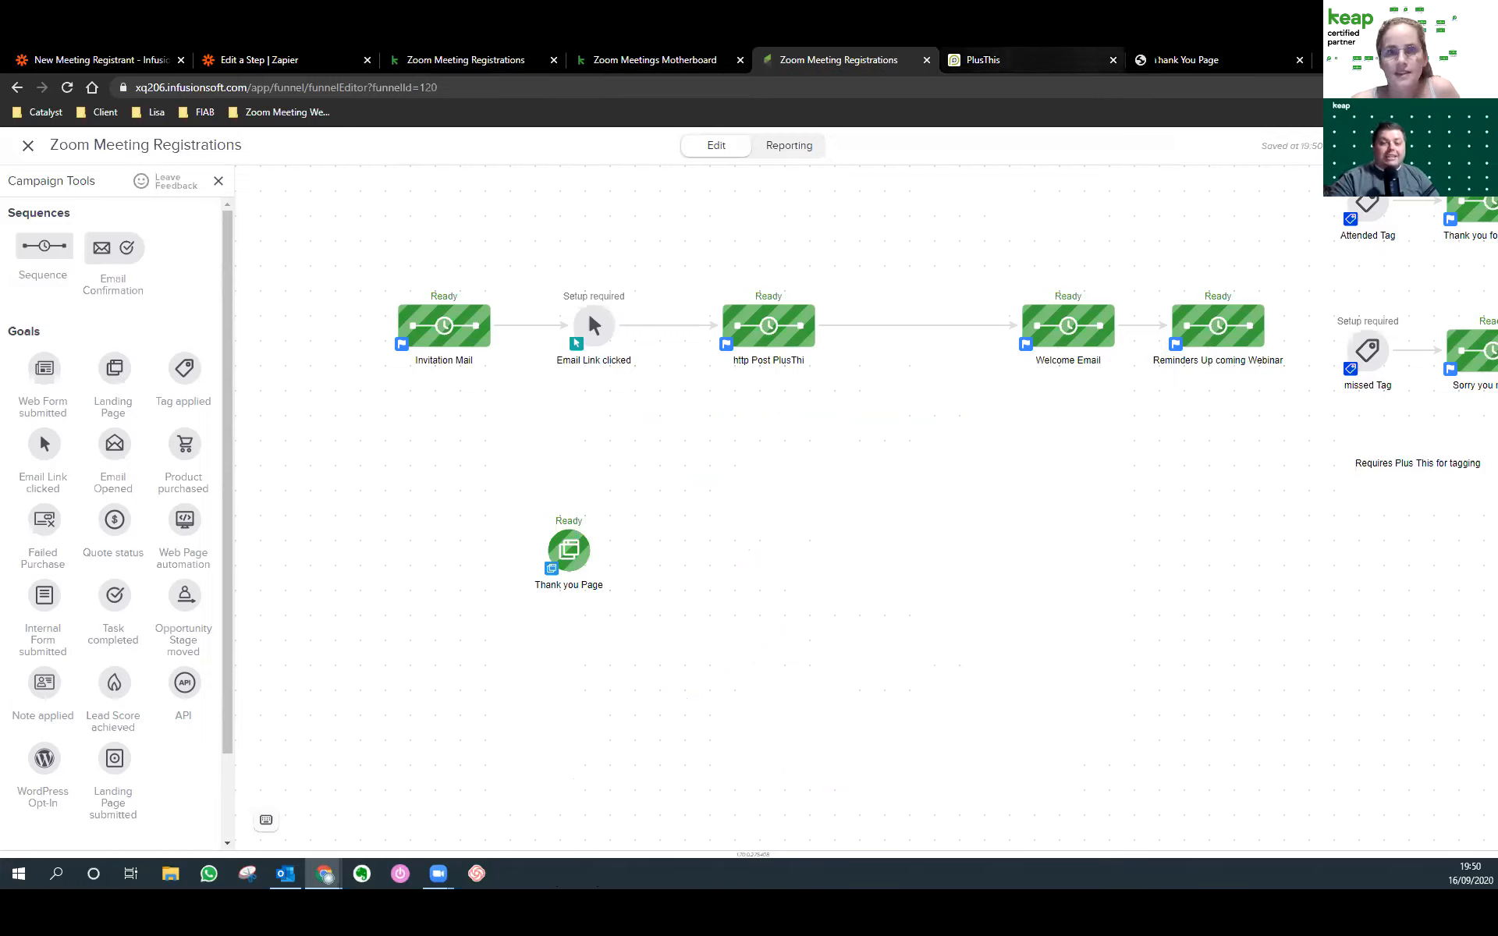
# Close the live Thank You Page and bring the Zoom Meetings Campaign notes back to front.
pyautogui.click(1212, 54)
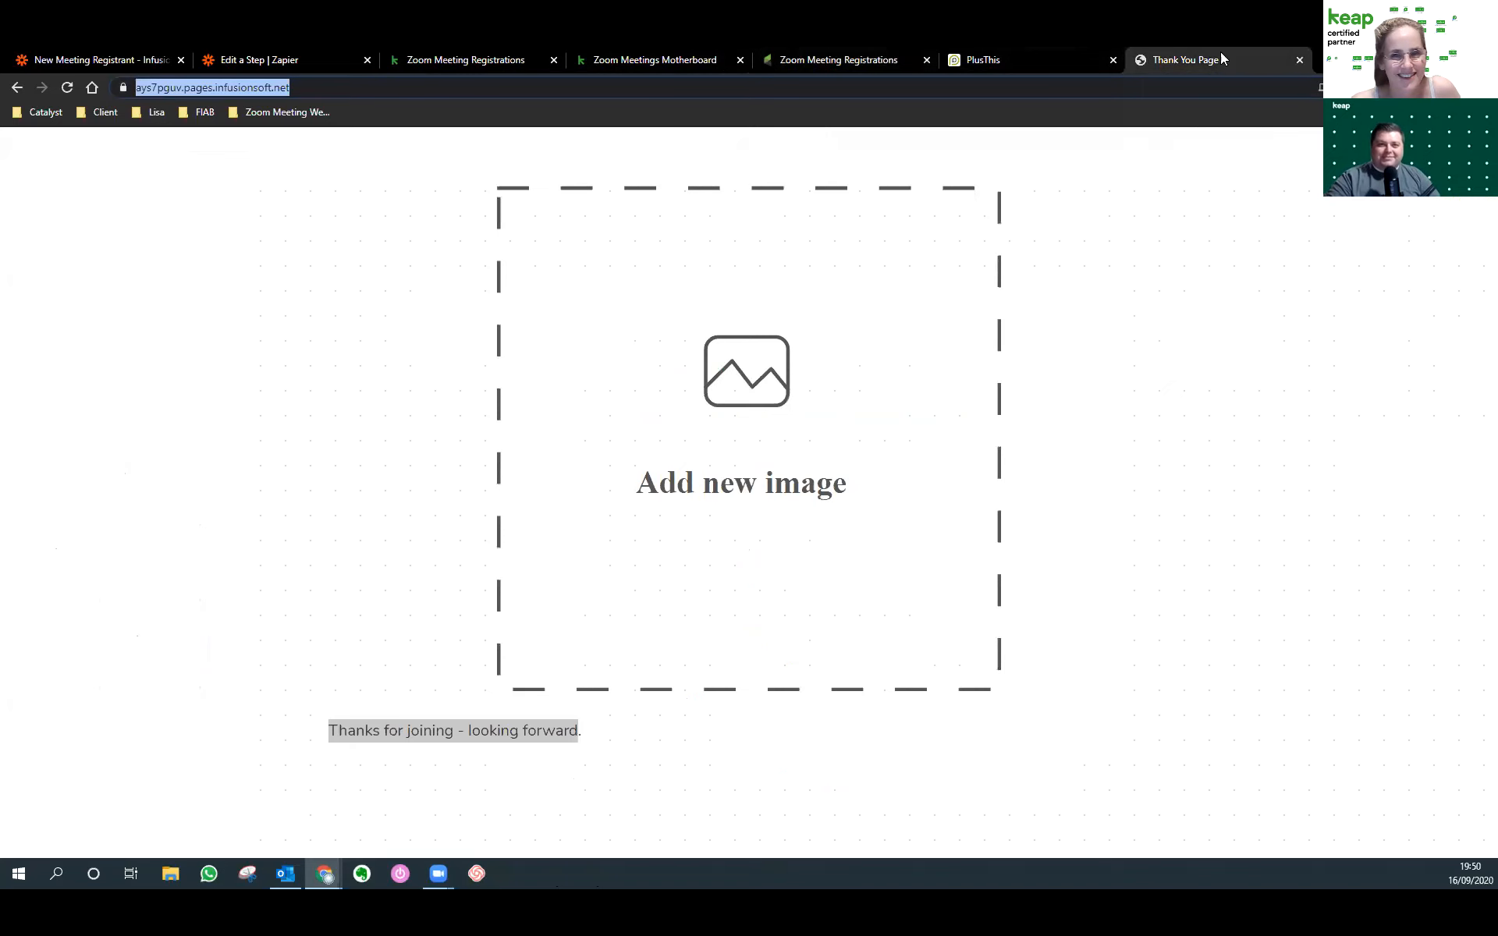
pyautogui.click(1300, 60)
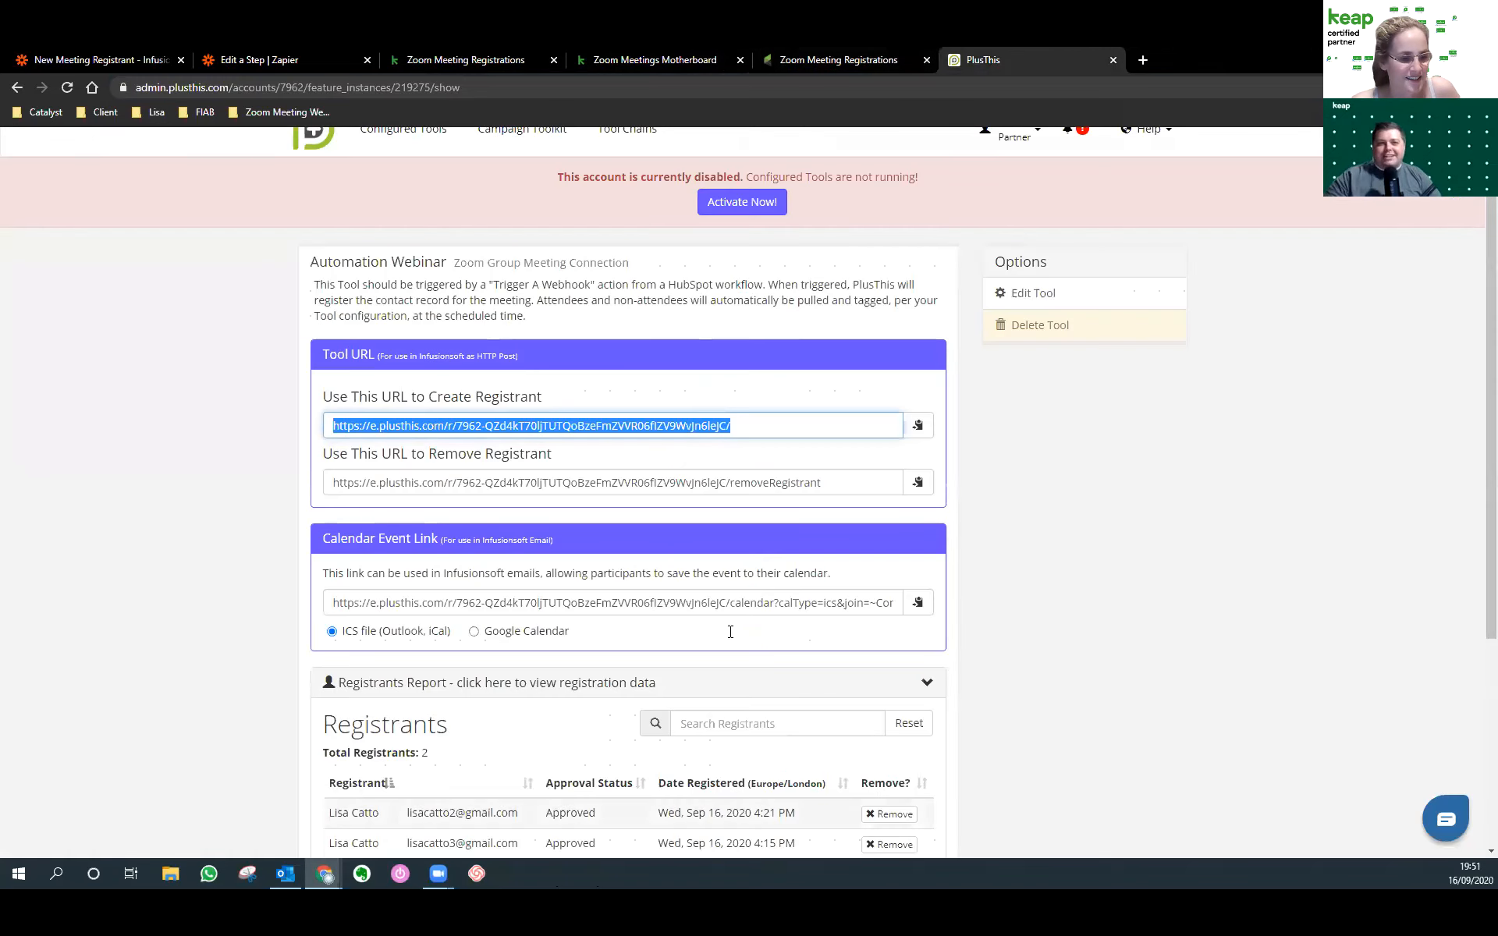
pyautogui.moveTo(340, 883)
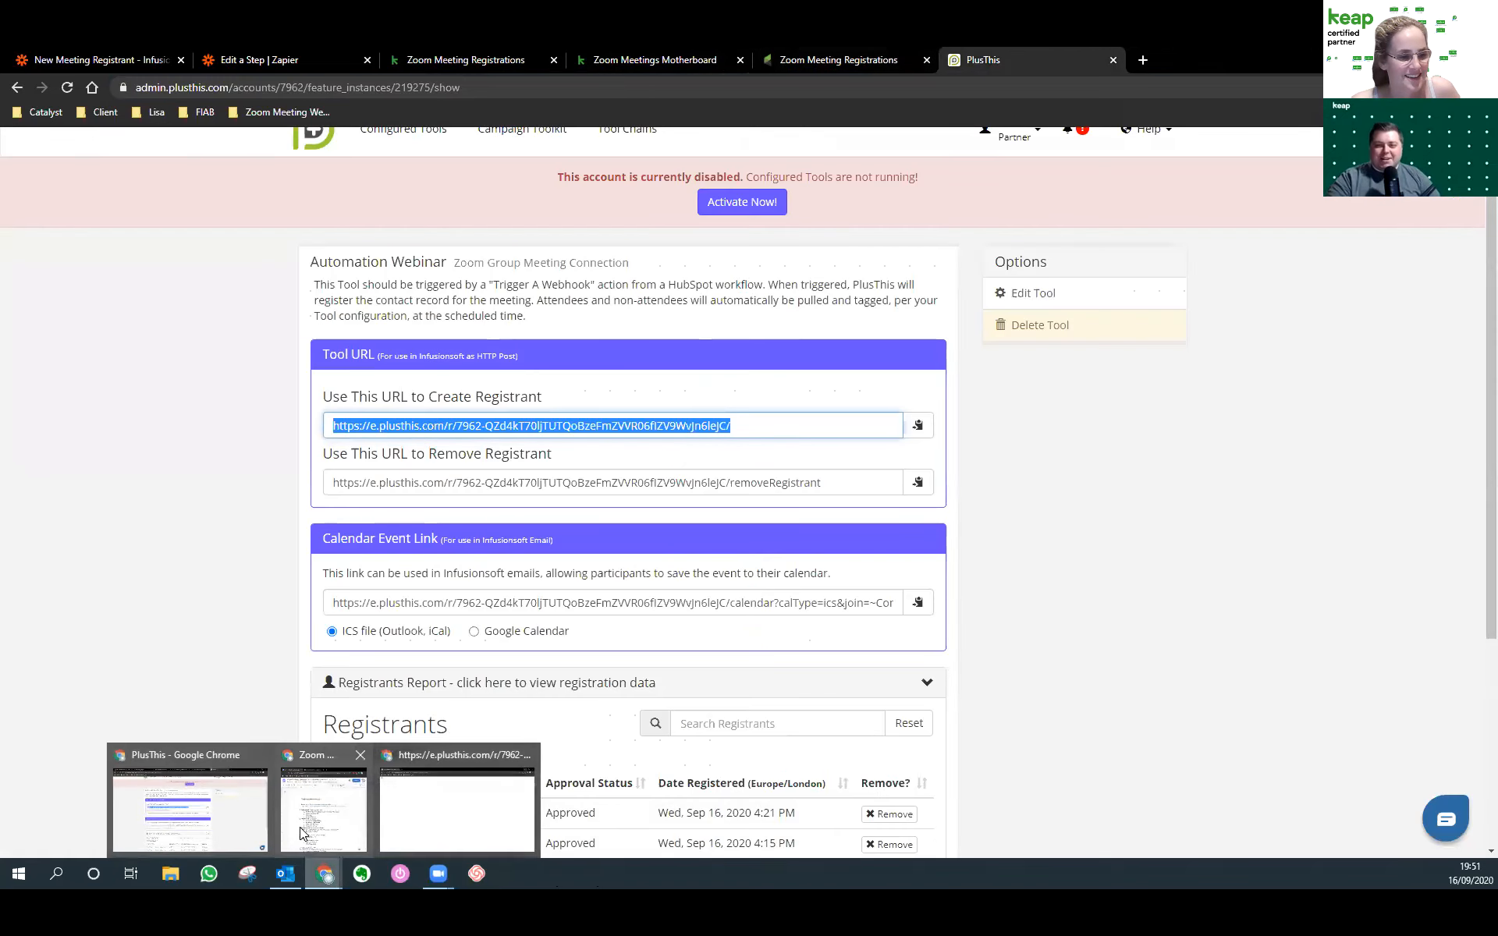
pyautogui.moveTo(336, 818)
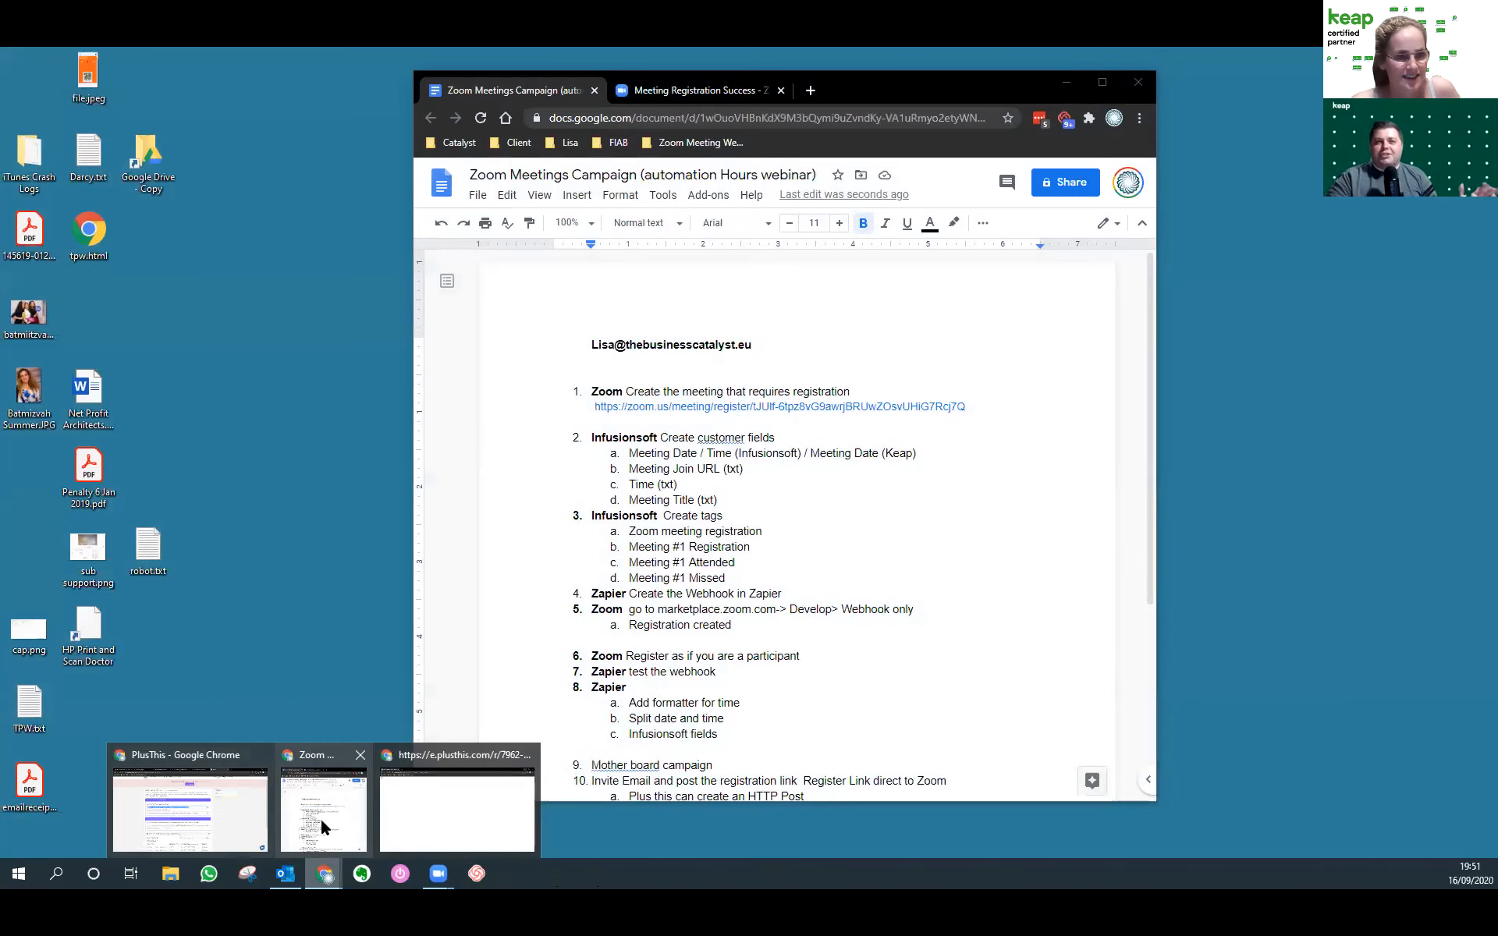
pyautogui.click(322, 819)
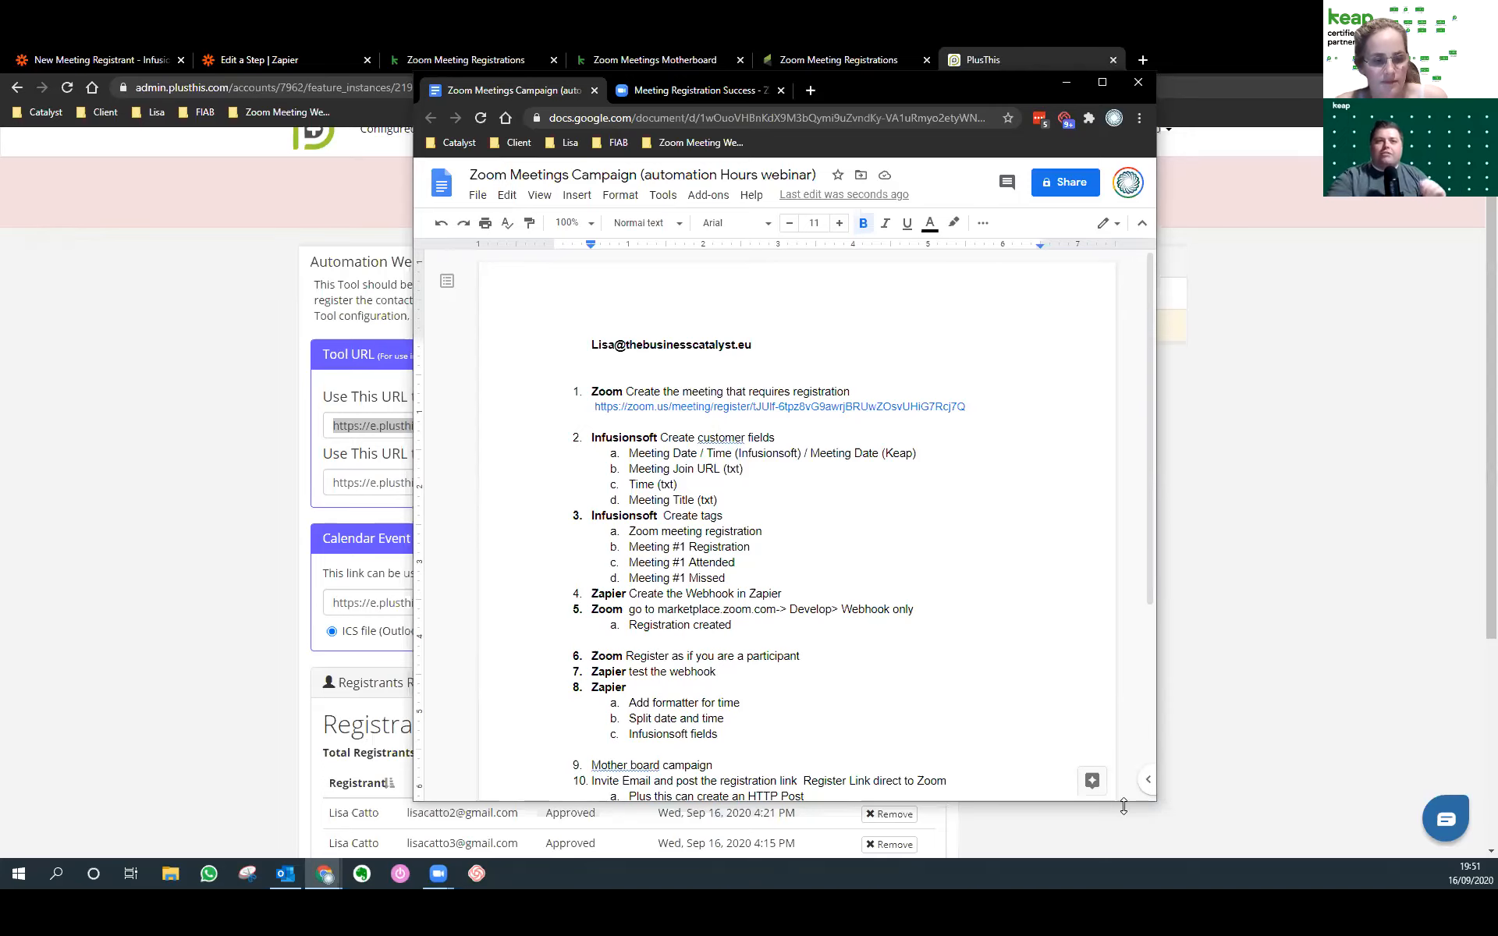
# Stretch the notes window to show items 11 and 12, then bring PlusThis forward.
pyautogui.moveTo(1124, 806); pyautogui.dragTo(1100, 873)
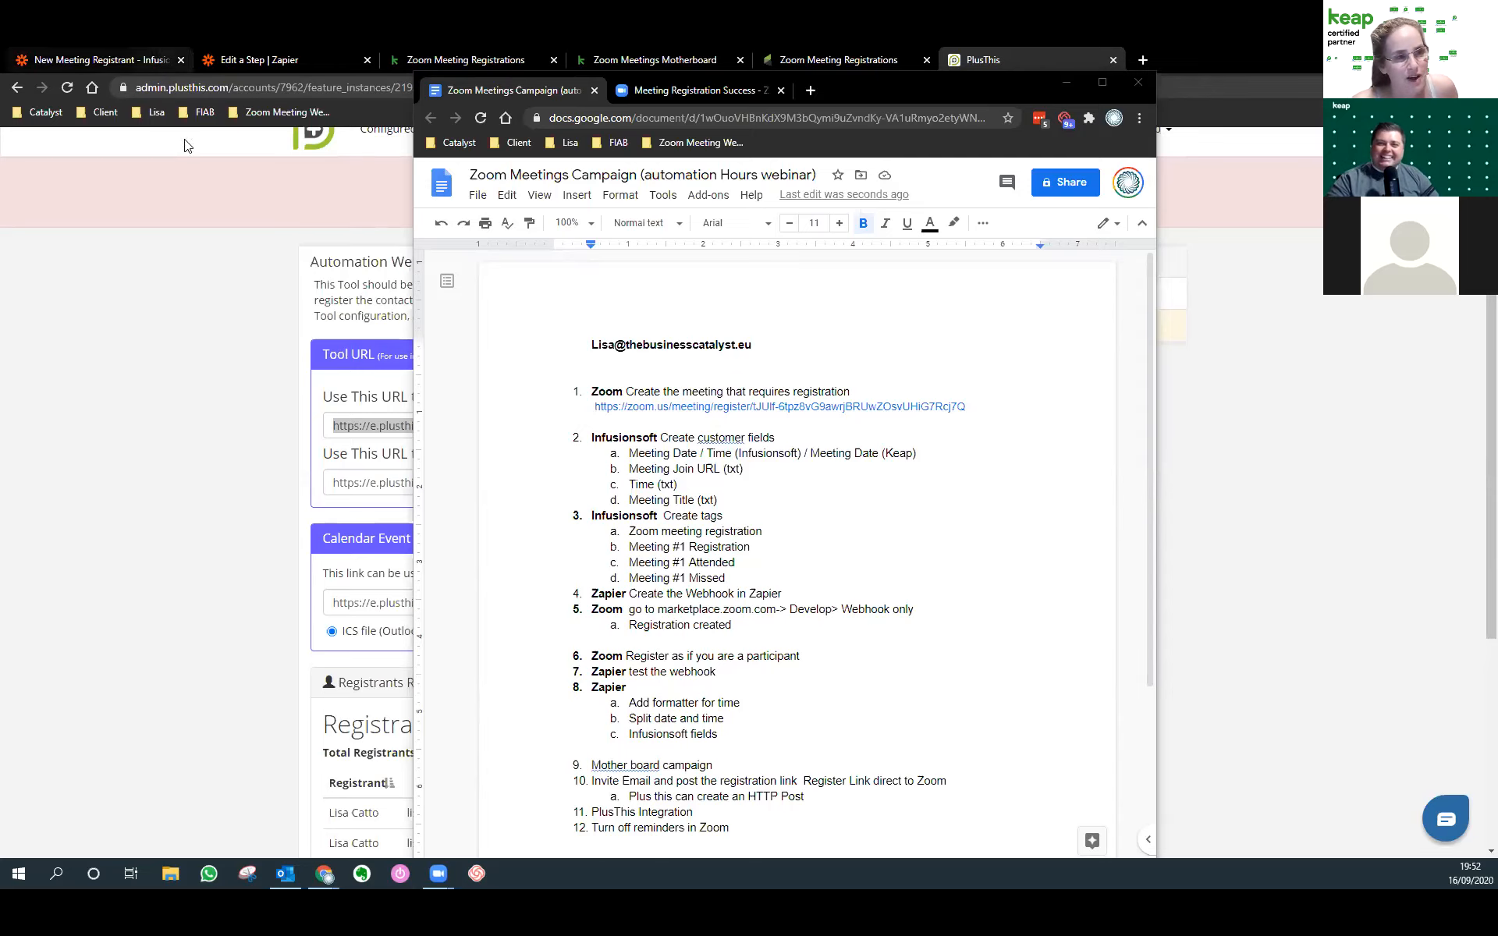
pyautogui.click(256, 114)
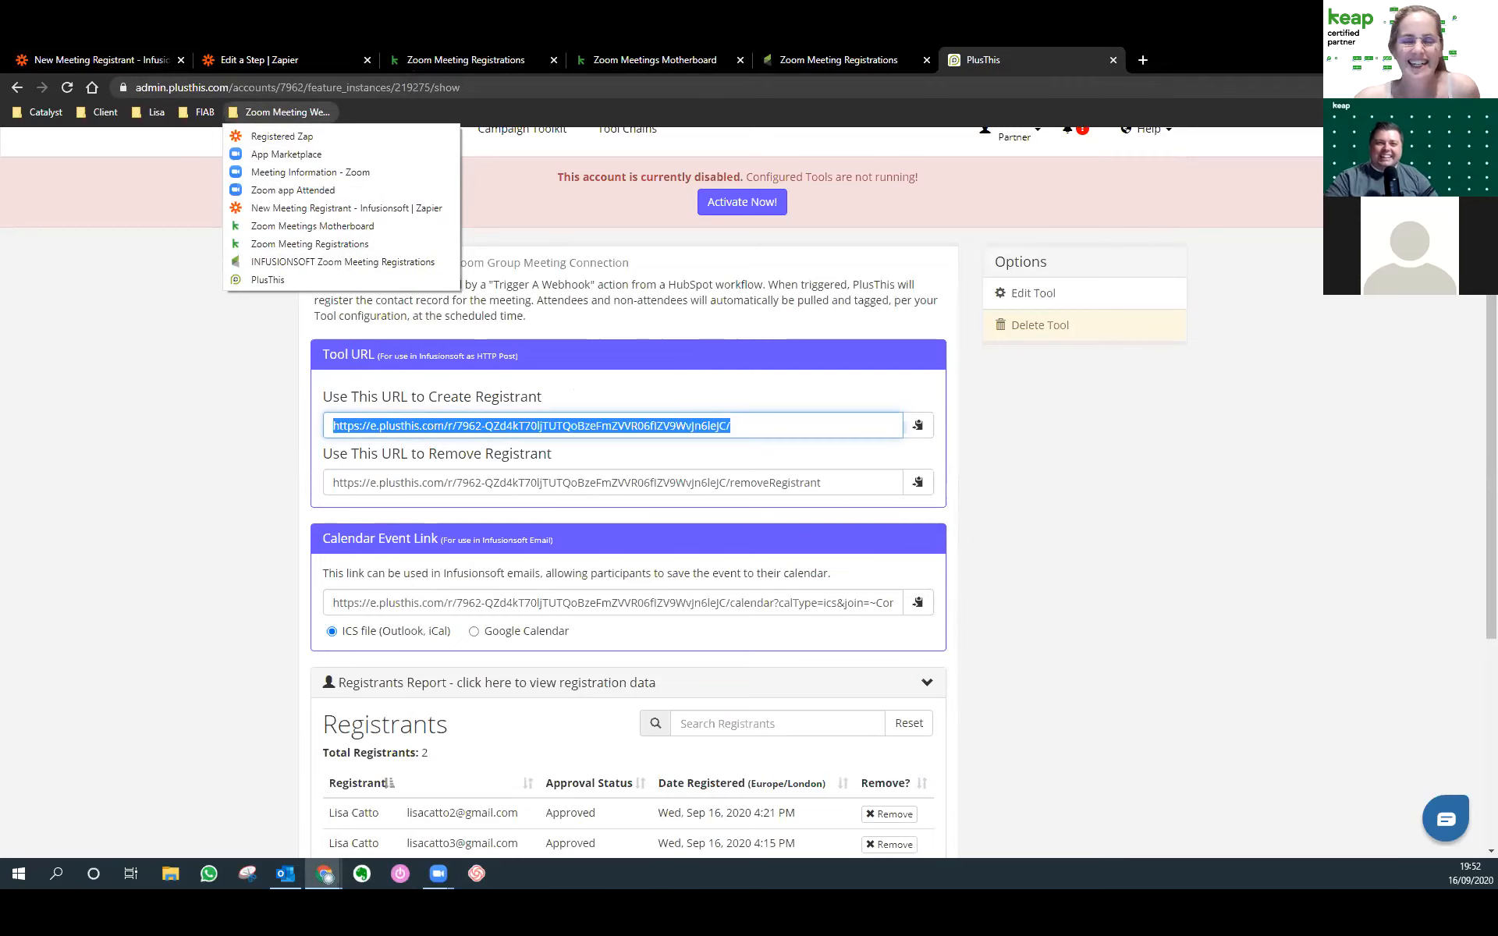
# Close the bookmark dropdown and scroll through the Automation Webinar Registrants Report.
pyautogui.click(1375, 616)
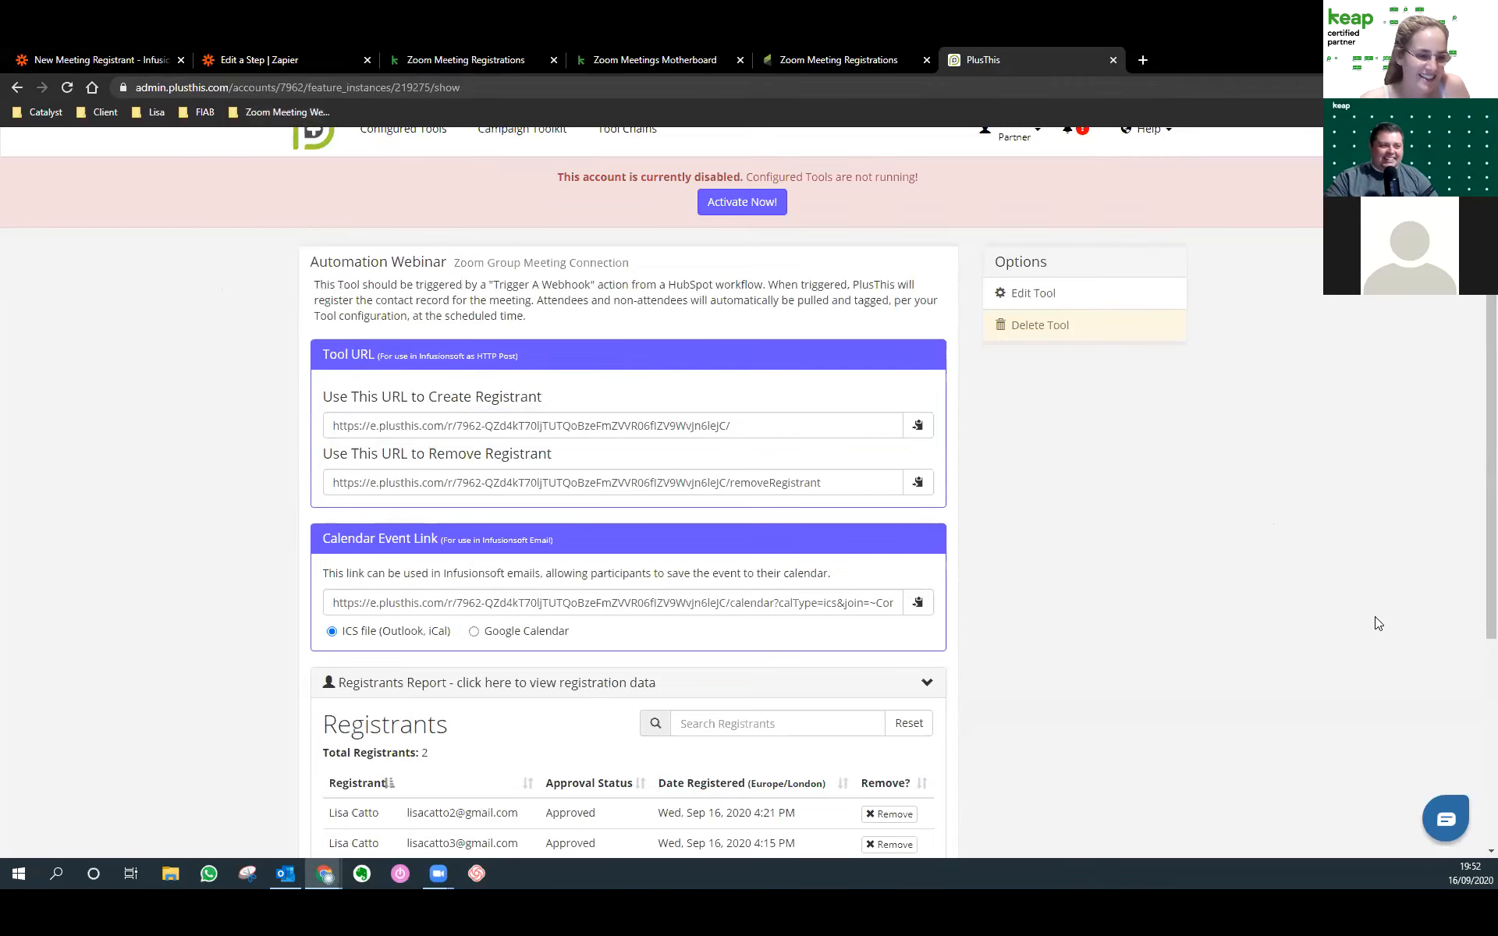
pyautogui.scroll(-2, 1374, 618)
pyautogui.scroll(2, 1376, 625)
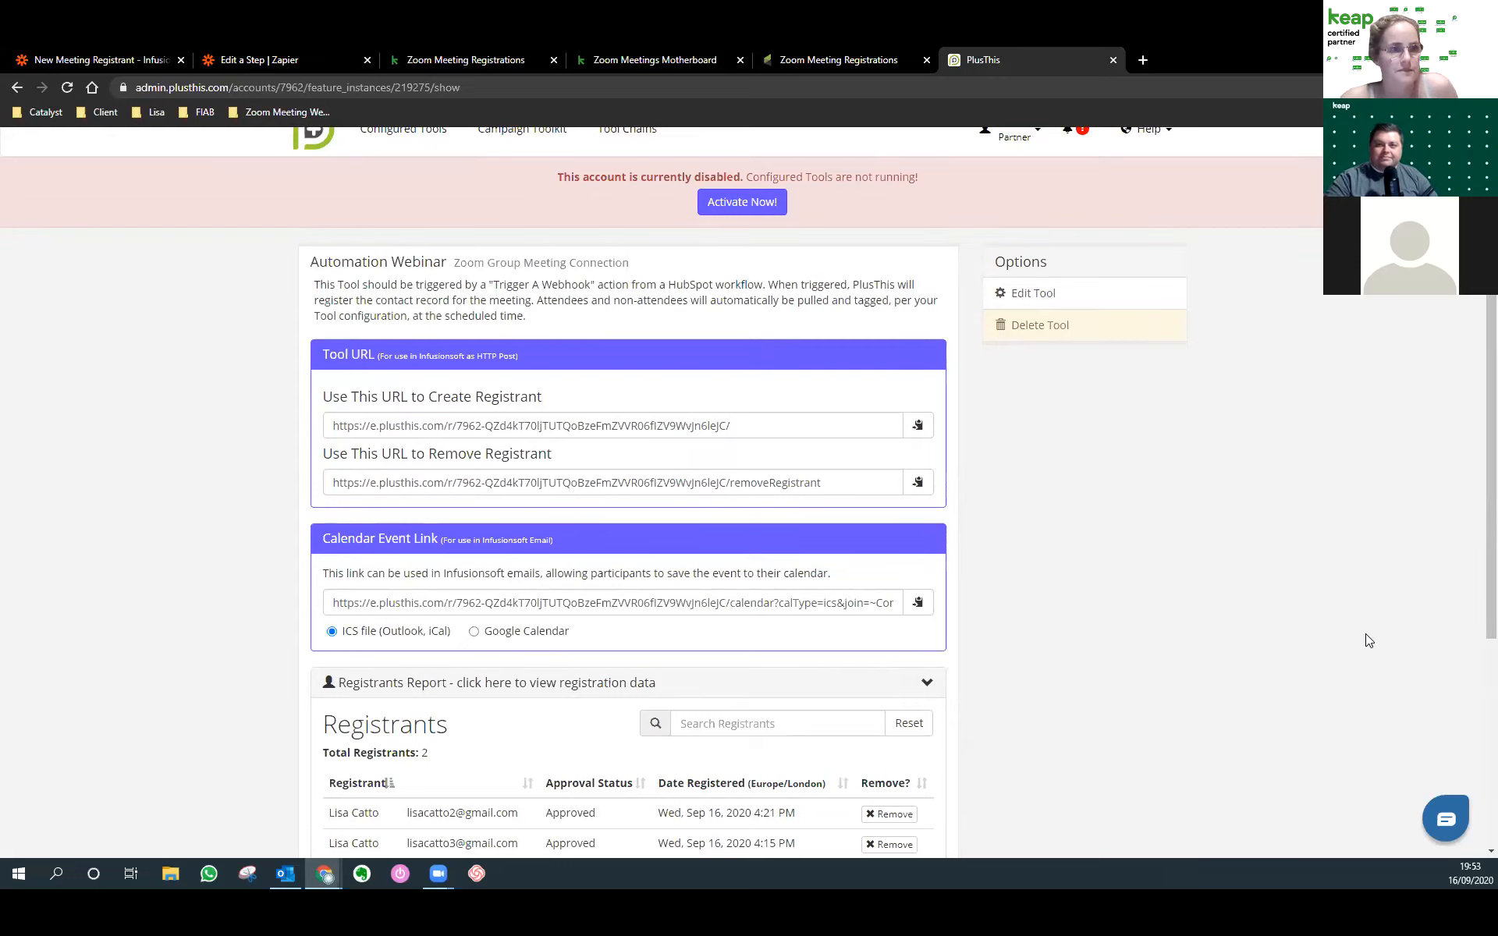
# Switch to the Zoom Meeting Registrations campaign builder tab.
pyautogui.click(487, 61)
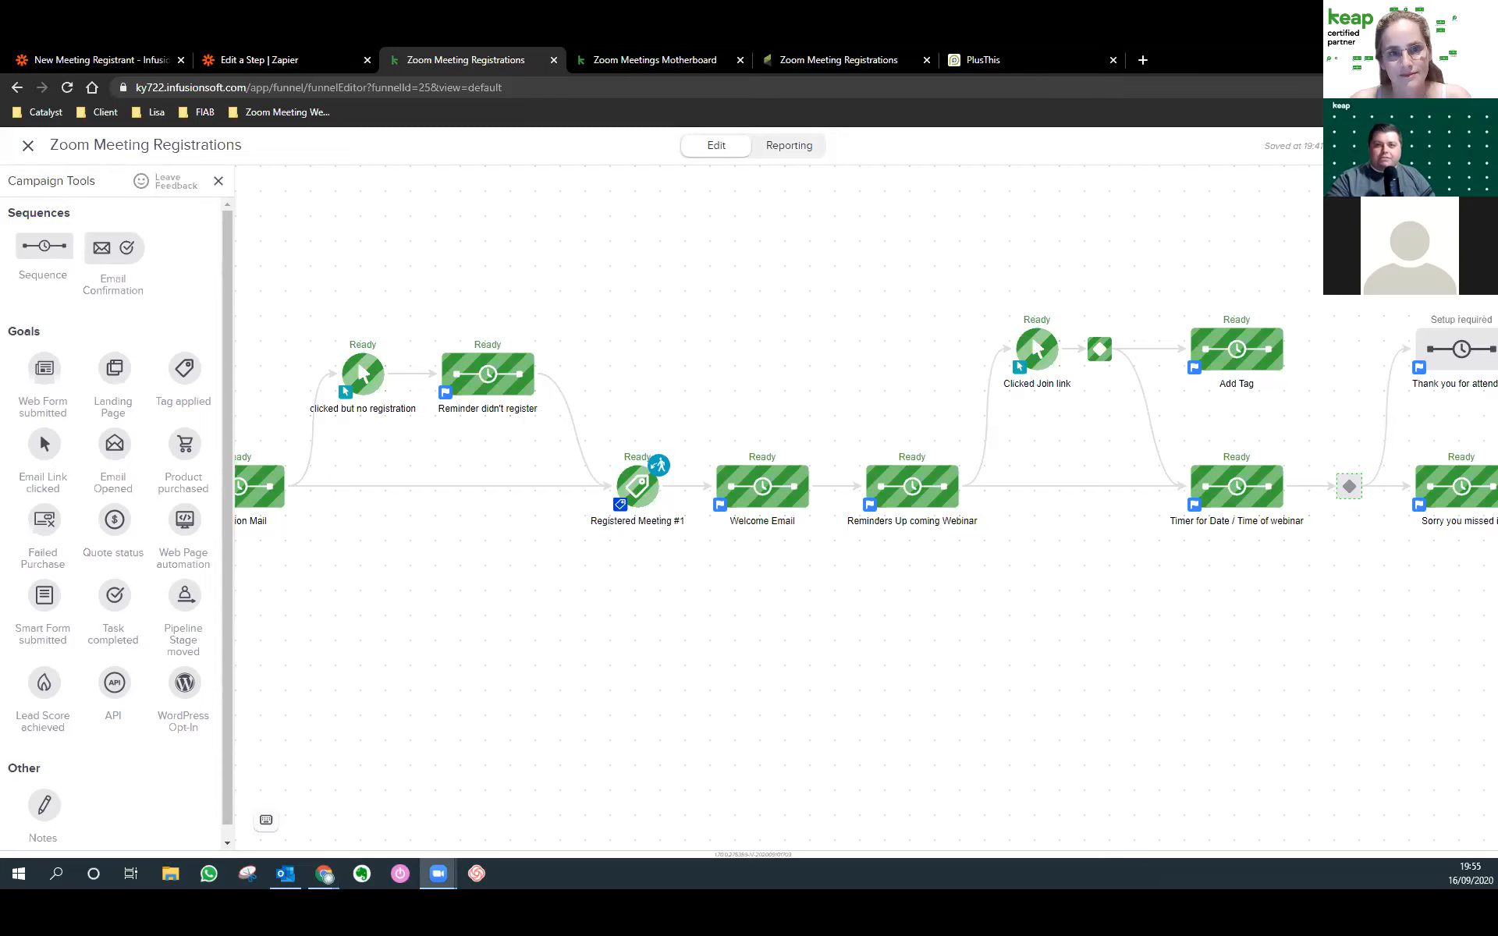
# Detach the PlusThis page into its own window and switch to the PlusThis Affiliates window.
pyautogui.moveTo(1014, 60); pyautogui.dragTo(1496, 62)
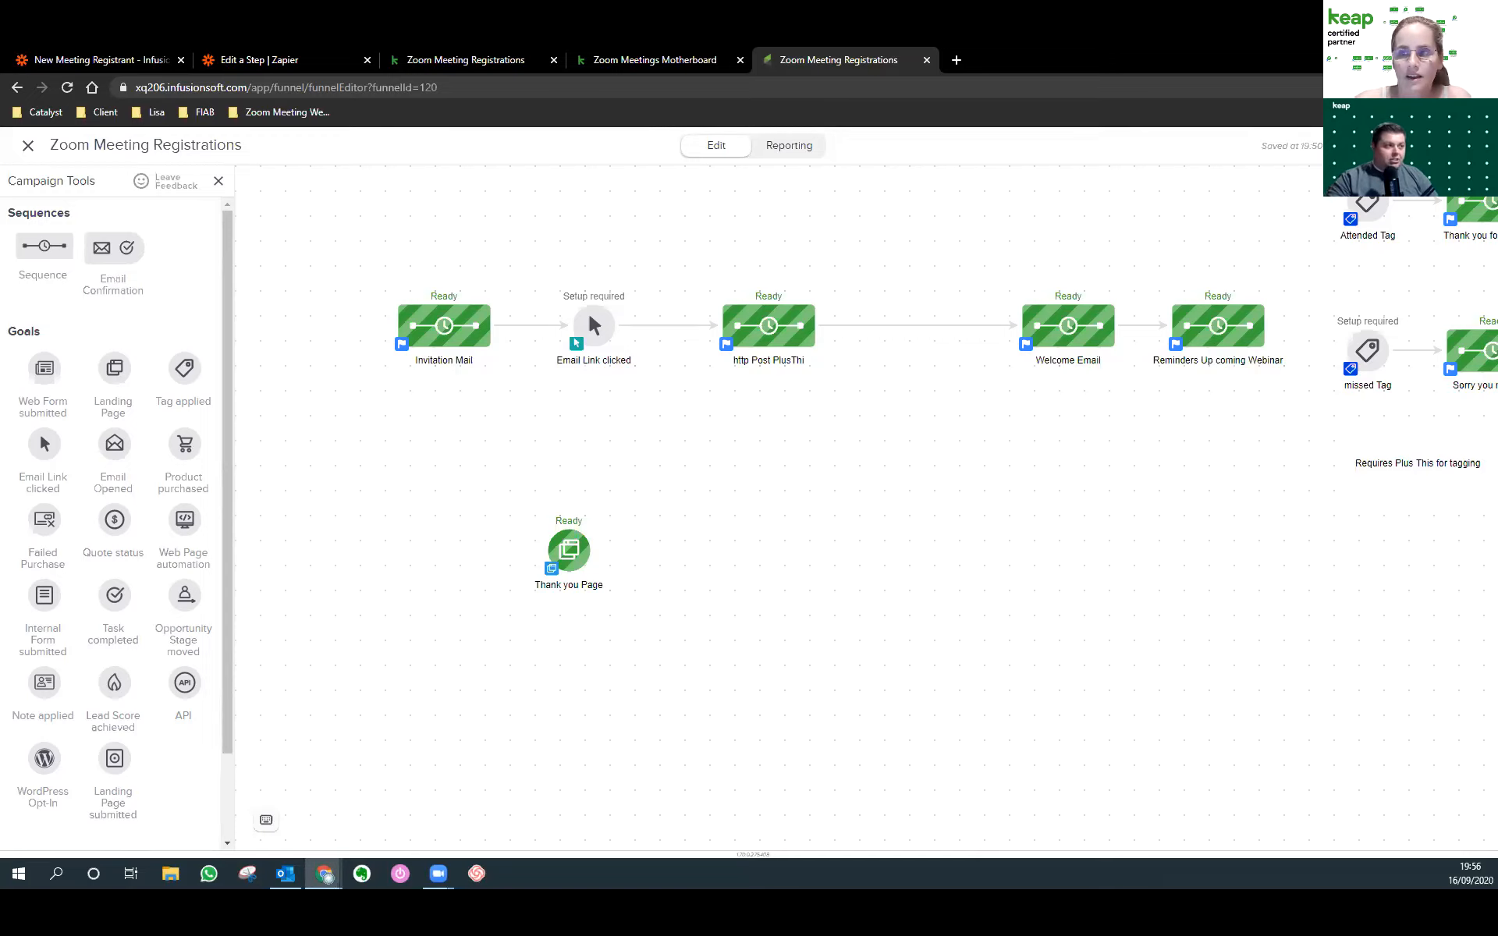
pyautogui.hotkey('alt', 'Tab')
# Dock the PlusThis page back with the campaign tabs and open its Configured Tools list.
pyautogui.scroll(2, 593, 297)
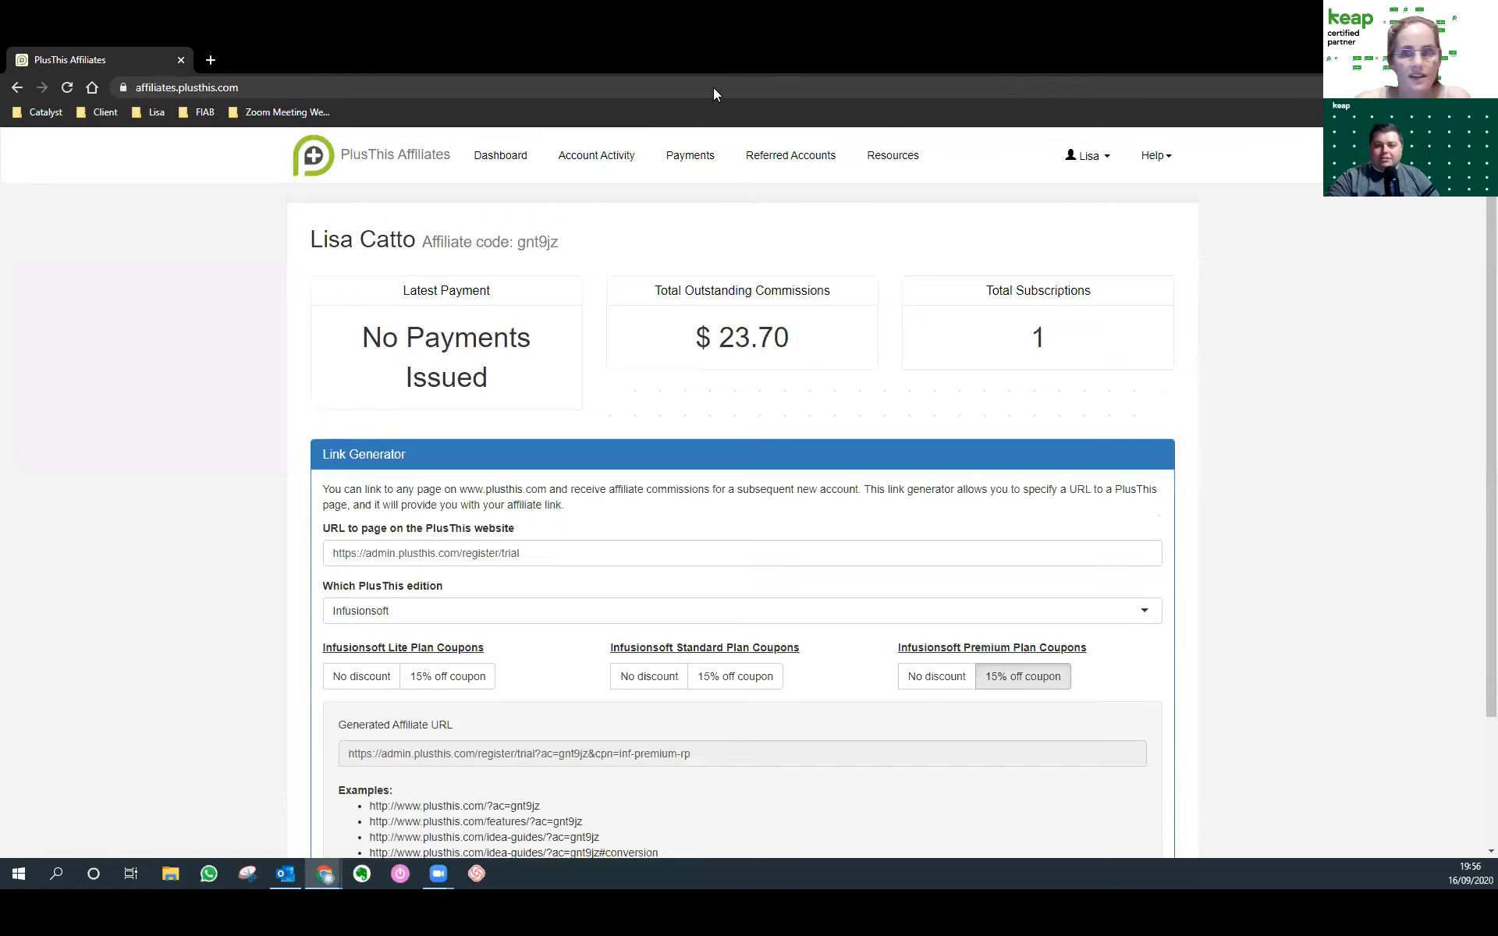
pyautogui.hotkey('alt', 'Tab')
pyautogui.moveTo(241, 86); pyautogui.dragTo(266, 60)
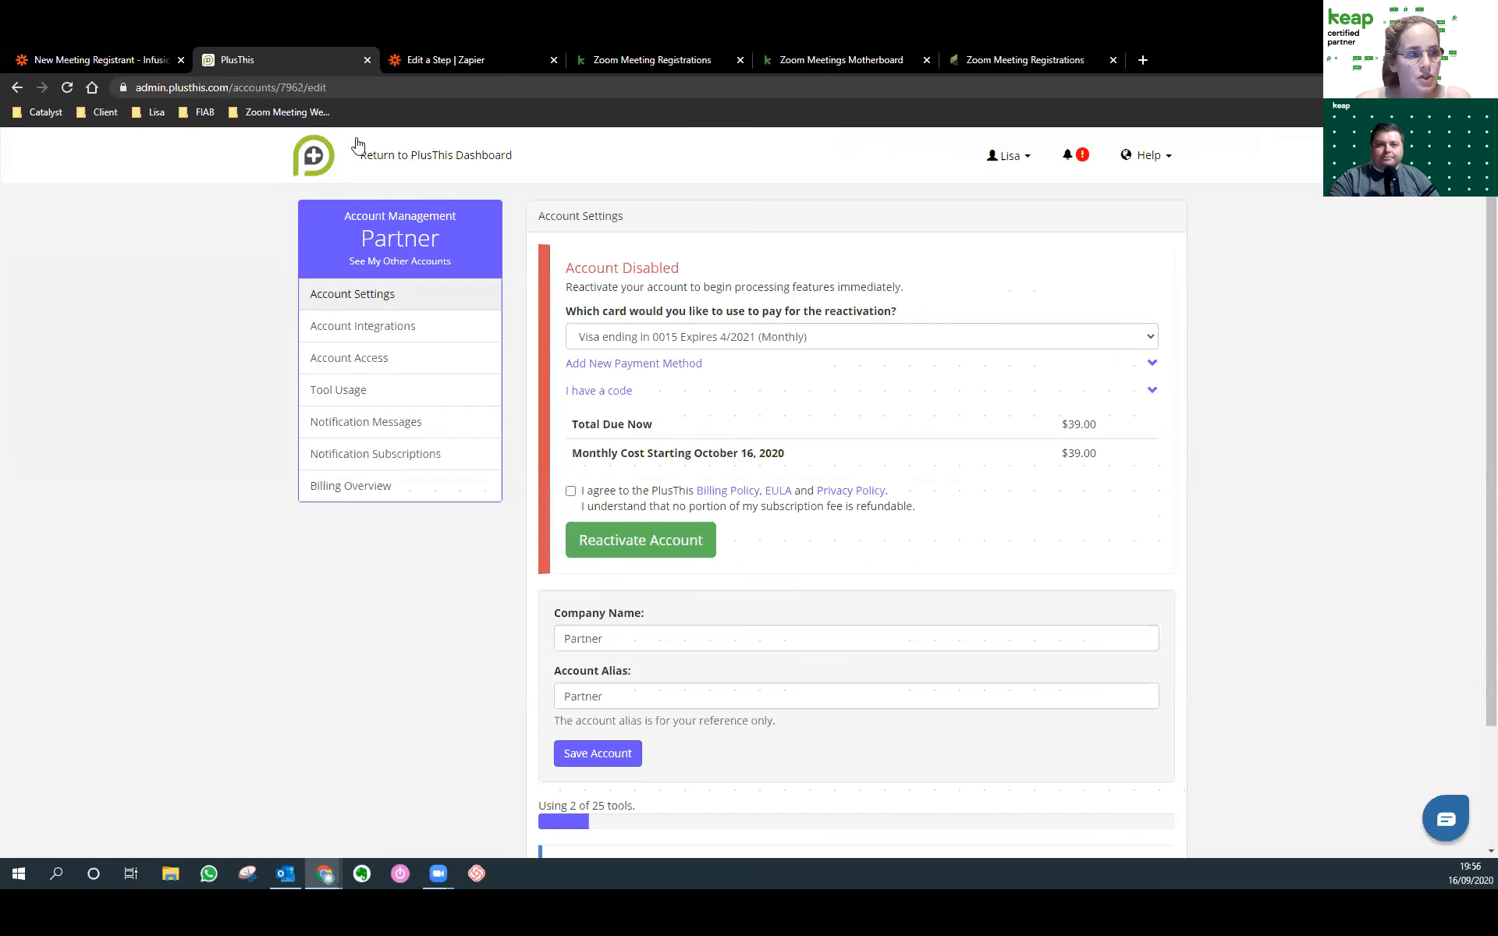
pyautogui.click(306, 156)
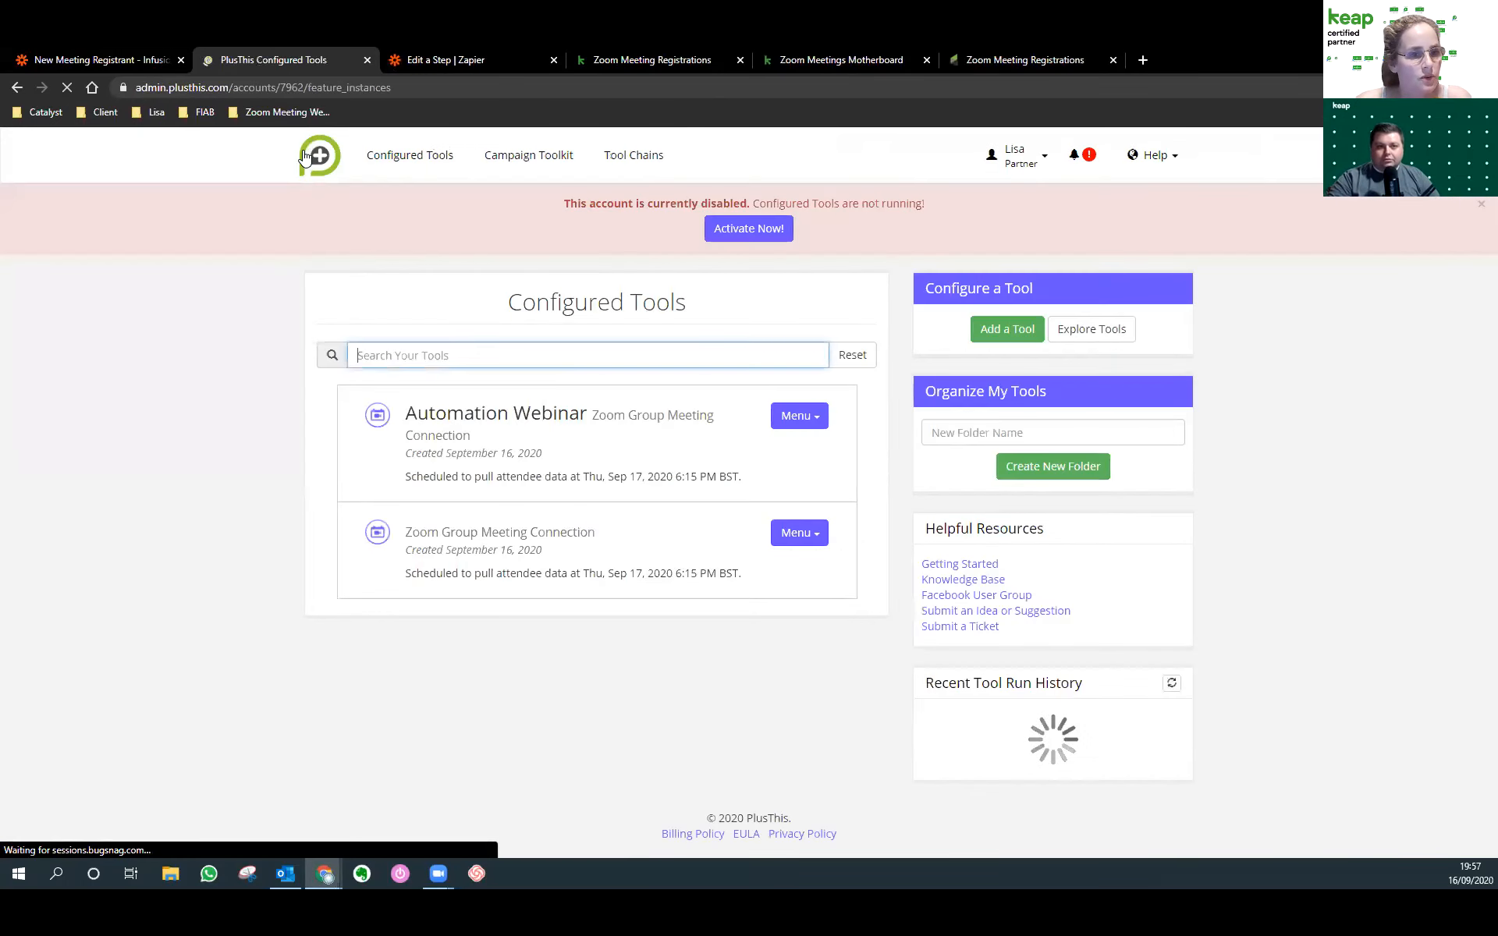
pyautogui.click(404, 159)
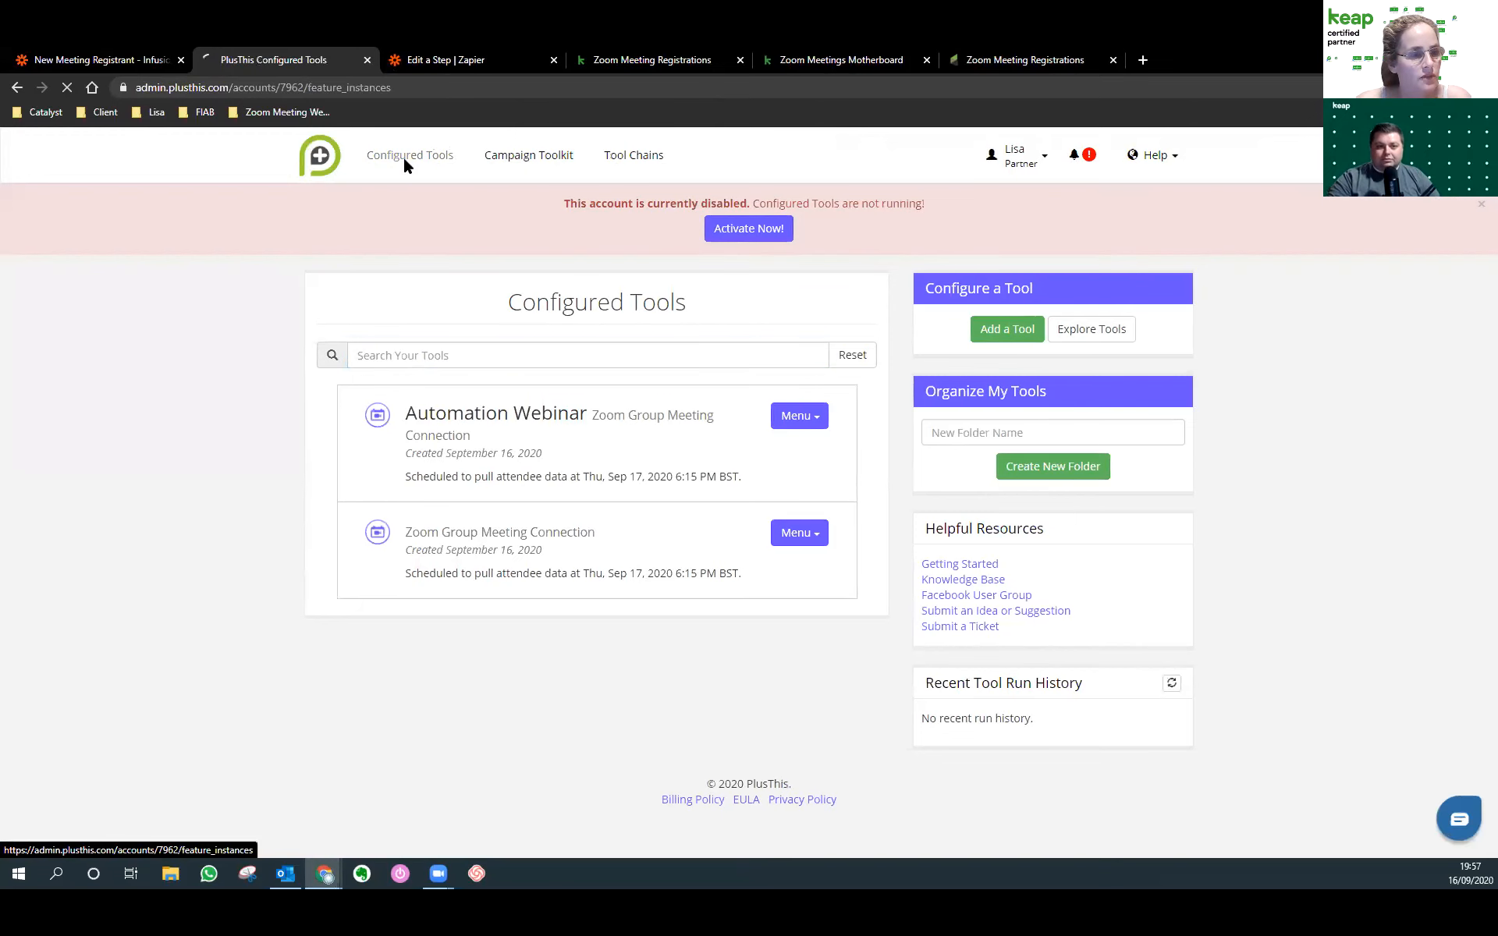
# Browse the Campaign Toolkit's tools, like File Box Uploader and Google Sheets Exporter, then close it.
pyautogui.click(505, 156)
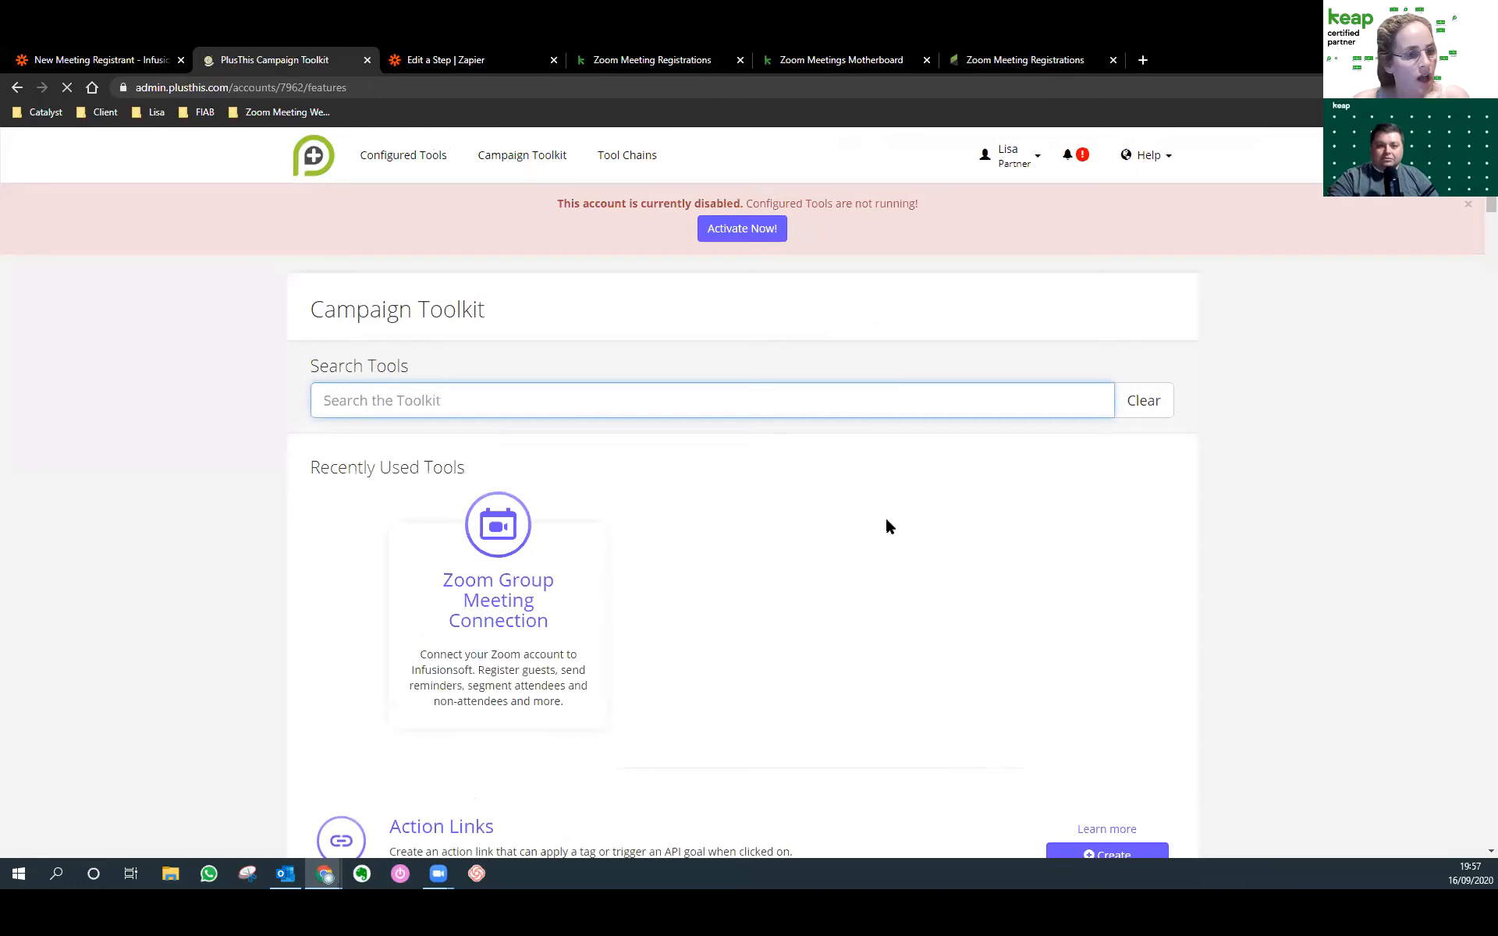
pyautogui.scroll(-5, 884, 517)
pyautogui.scroll(-5, 886, 516)
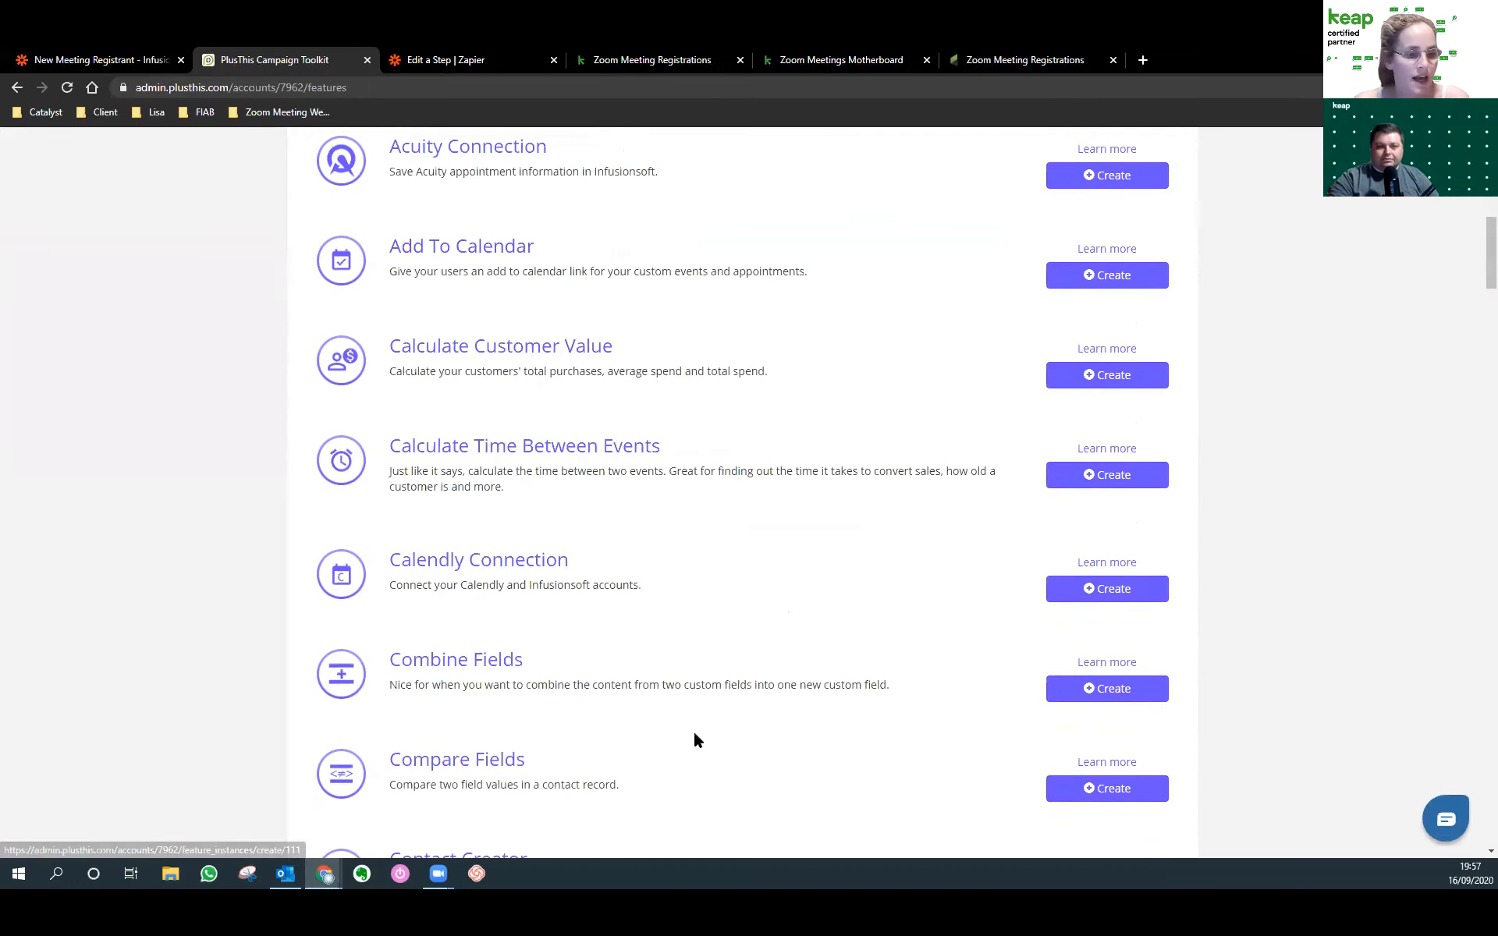
pyautogui.scroll(-5, 541, 643)
pyautogui.scroll(-8, 542, 640)
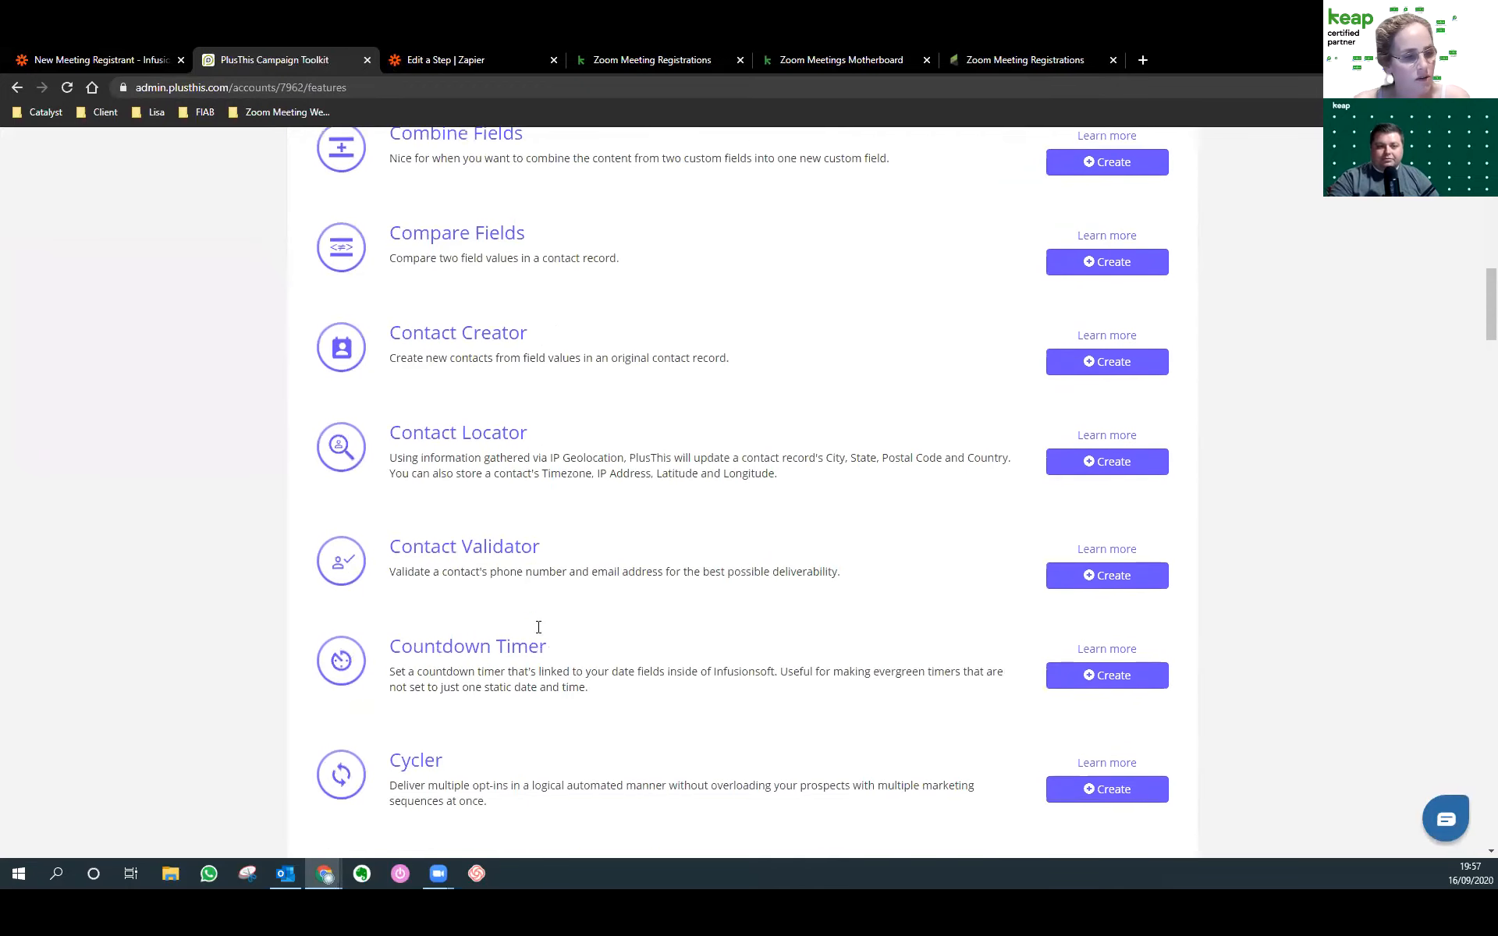
pyautogui.scroll(-8, 536, 627)
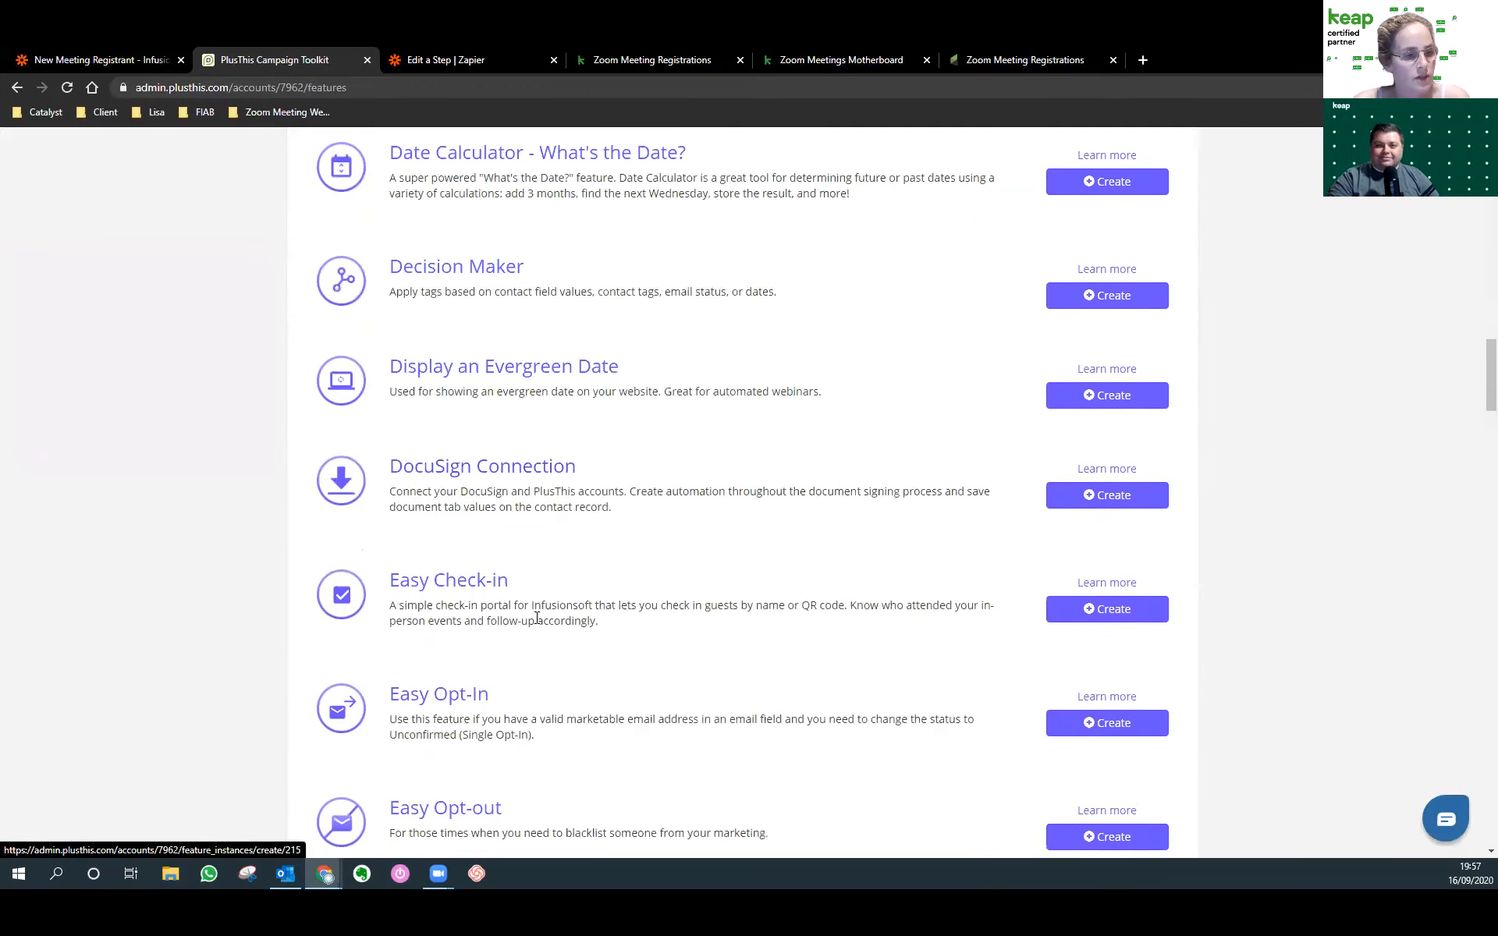
pyautogui.scroll(-4, 537, 619)
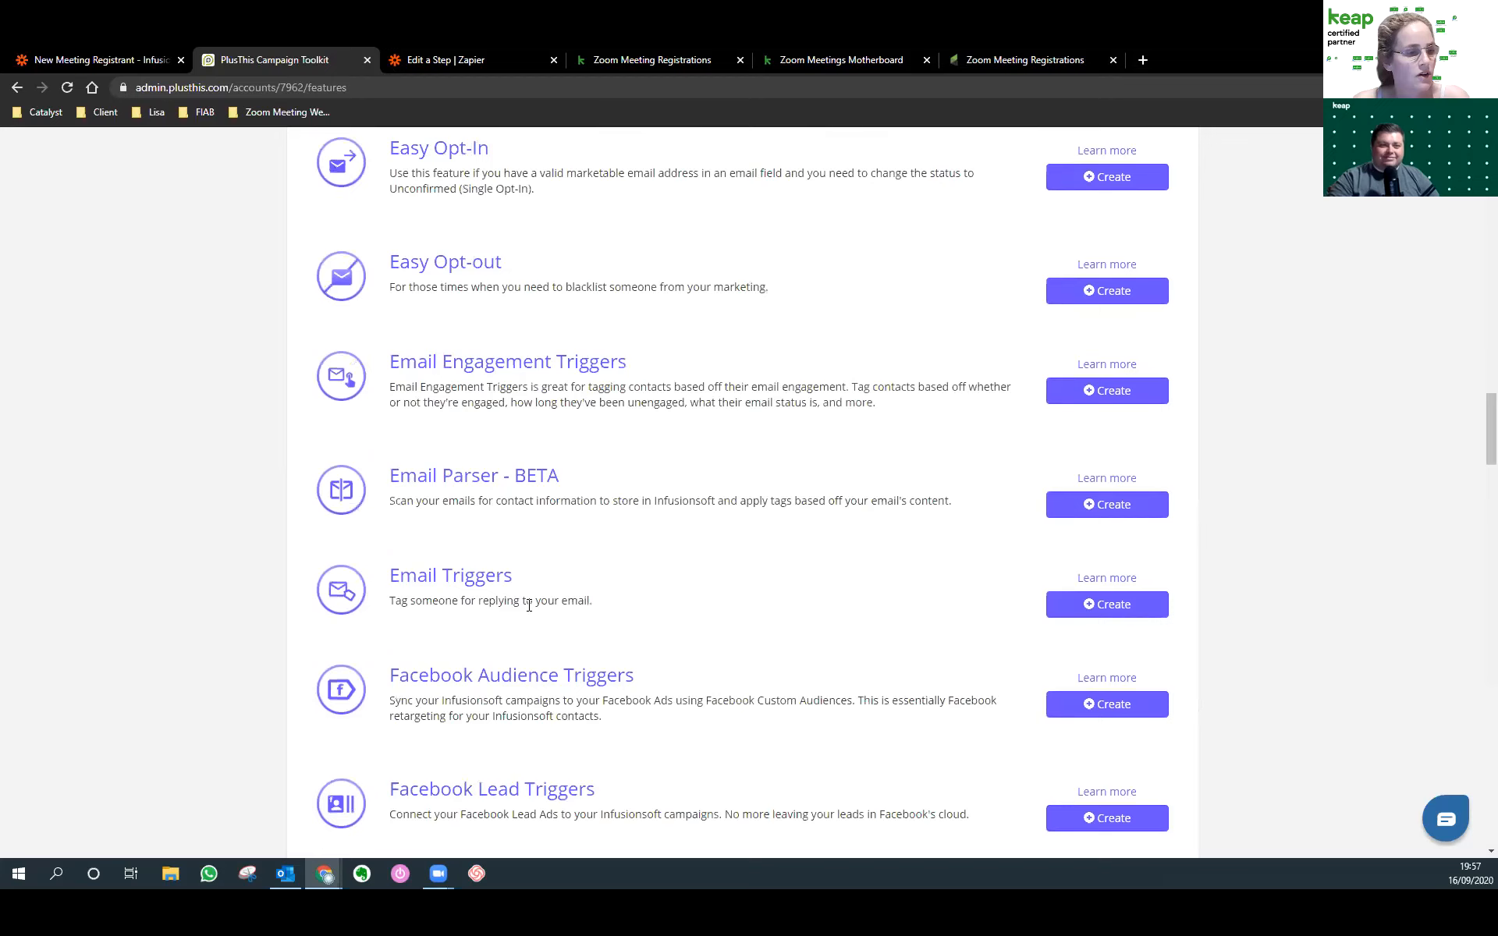
pyautogui.scroll(-2, 437, 437)
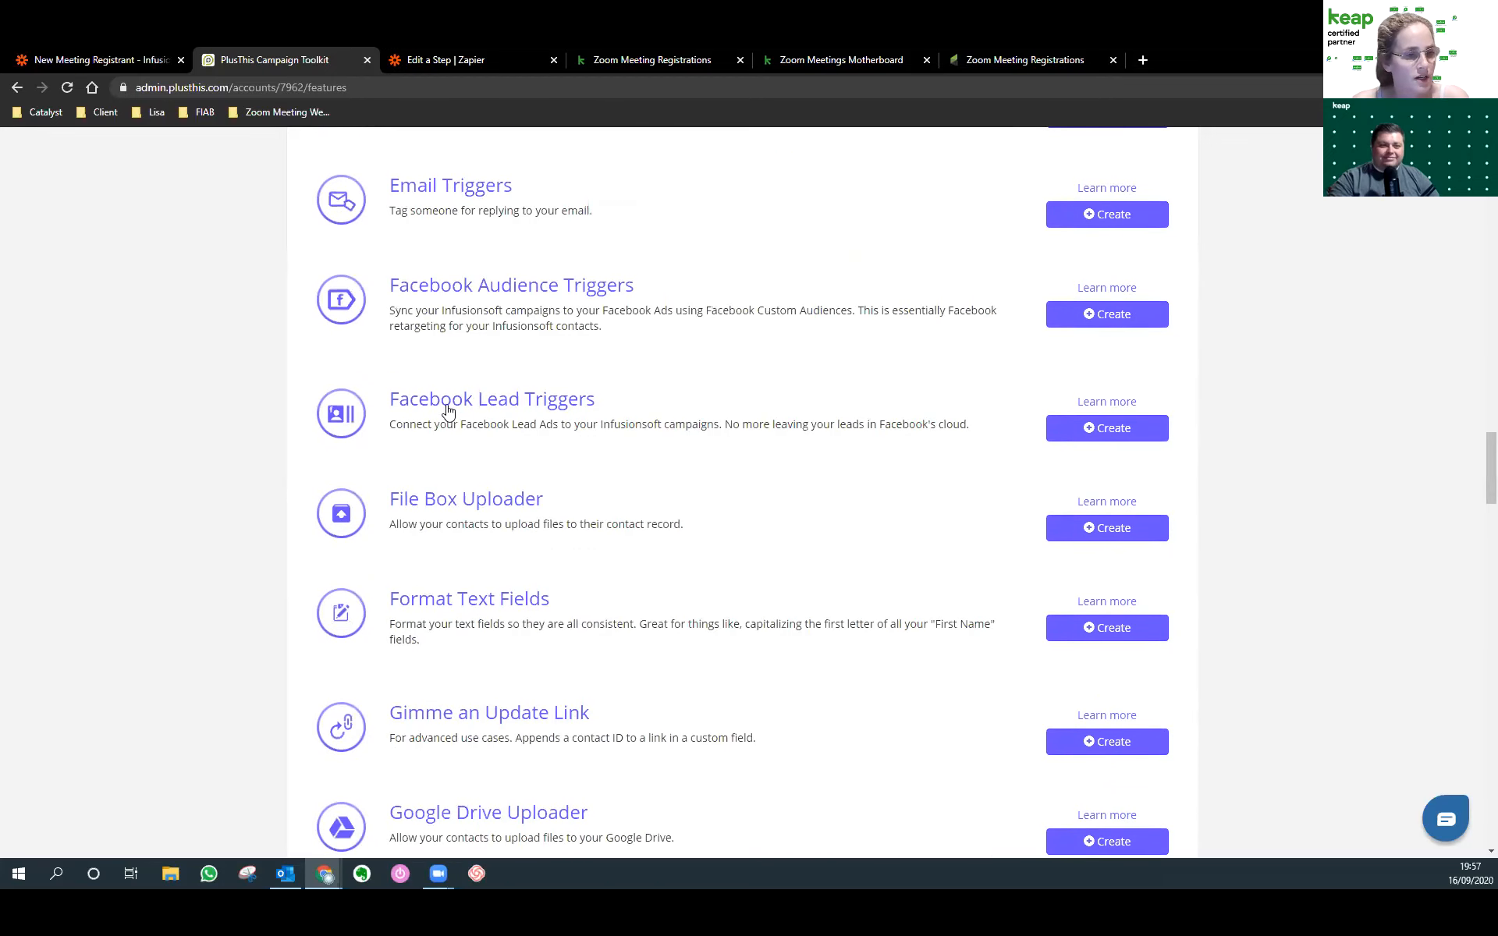
pyautogui.scroll(-2, 443, 406)
pyautogui.scroll(-1, 443, 404)
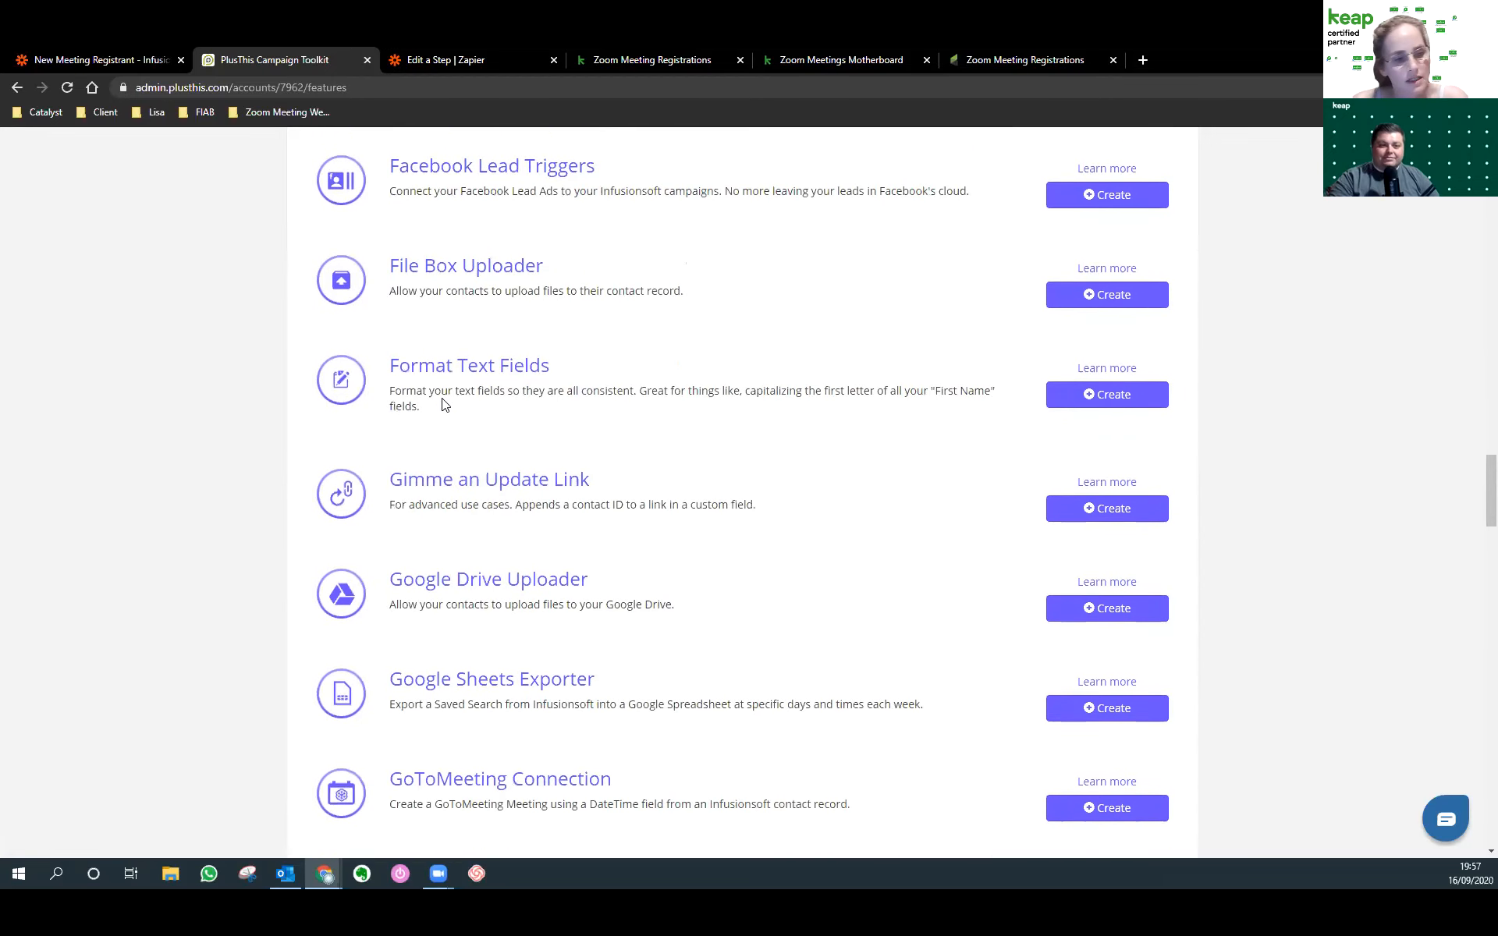
pyautogui.scroll(-1, 471, 473)
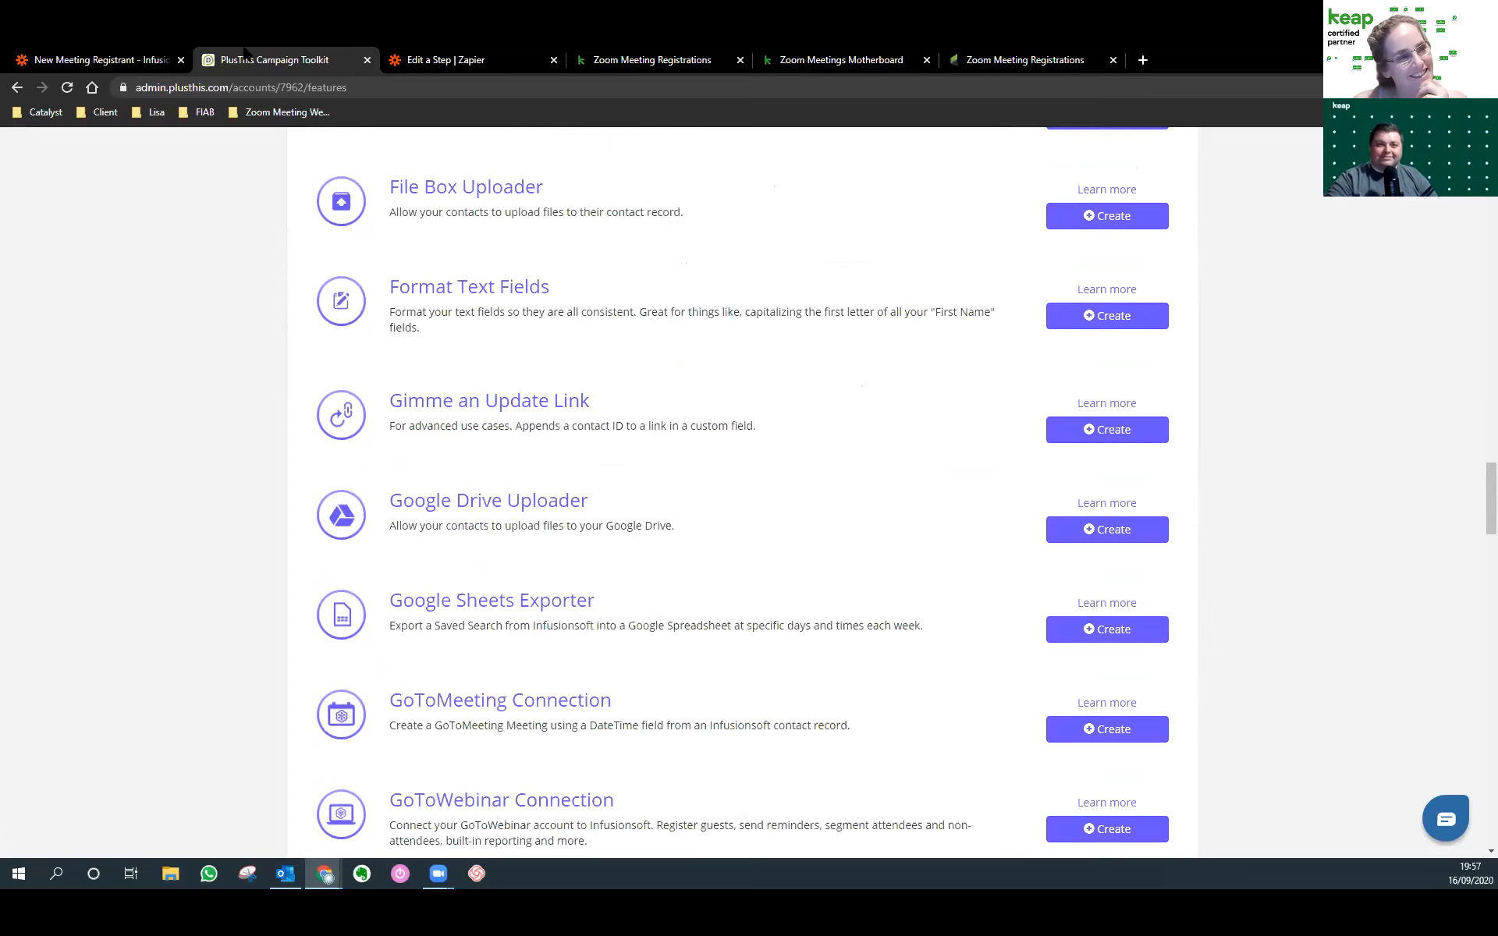
pyautogui.click(367, 60)
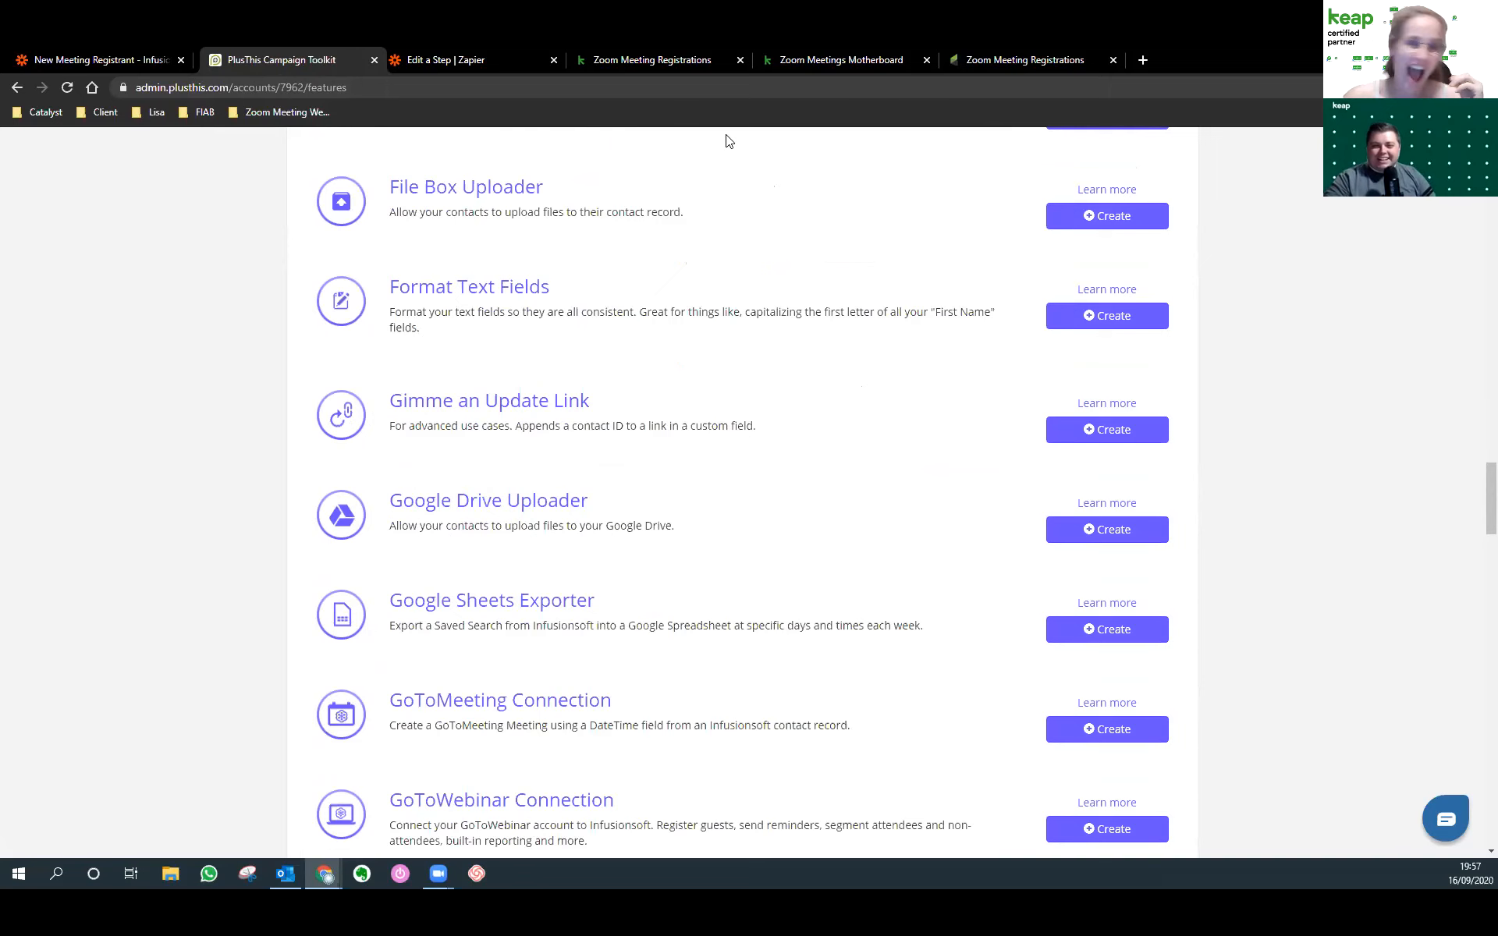